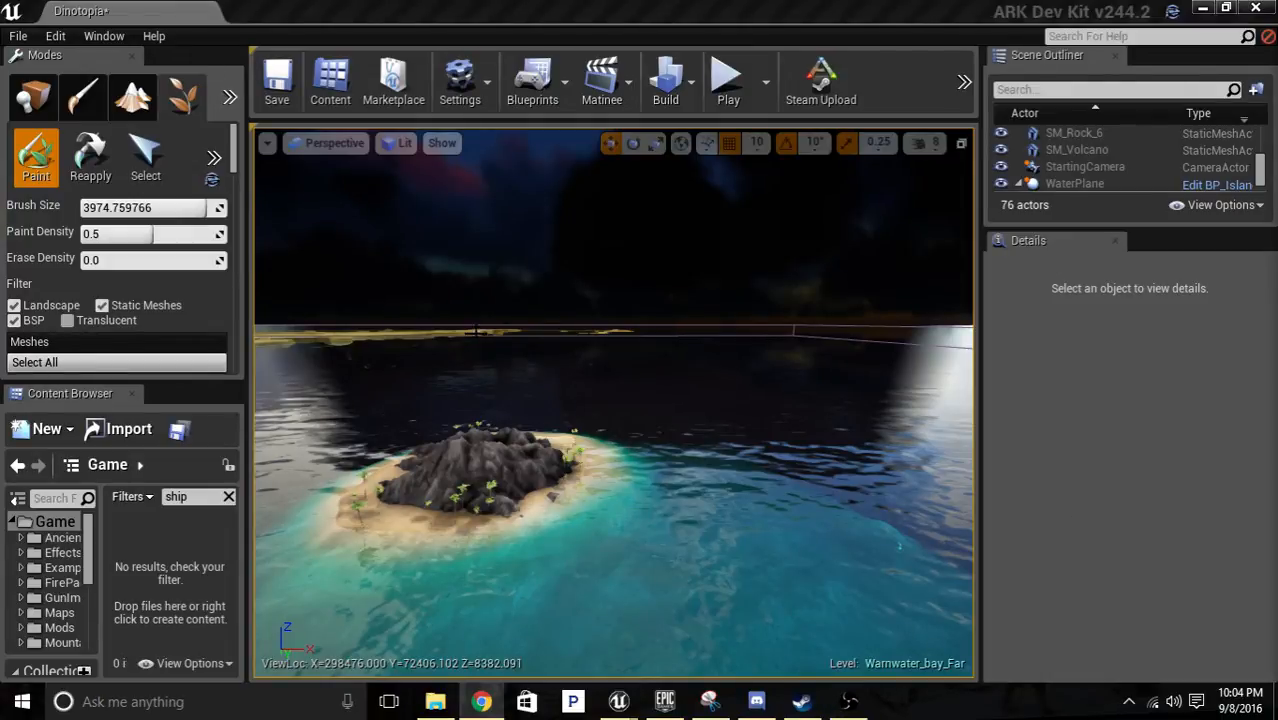
Examine the tree meshes in the foliage list for the palm type growing on the small island.
key("w")
right_click_drag(614, 402, 508, 408)
key("w")
scroll(171, 250, "down", 1)
scroll(177, 250, "down", 10)
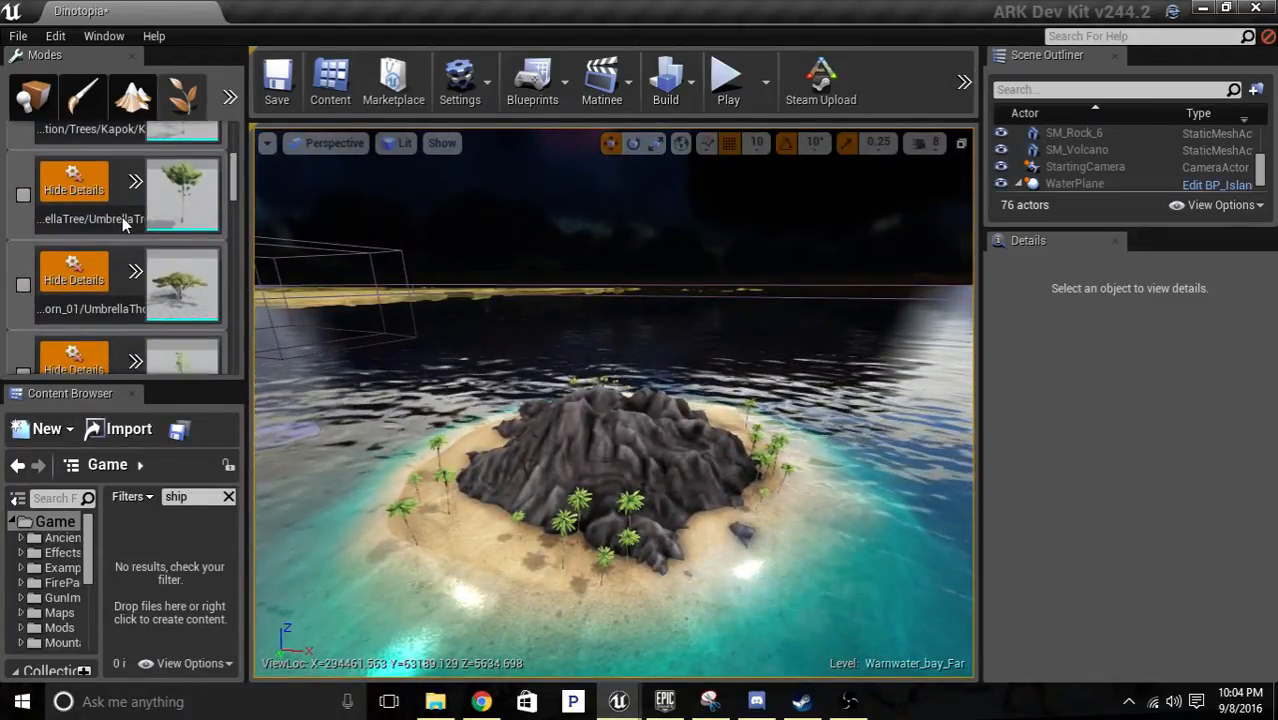
scroll(120, 230, "down", 5)
scroll(114, 219, "down", 6)
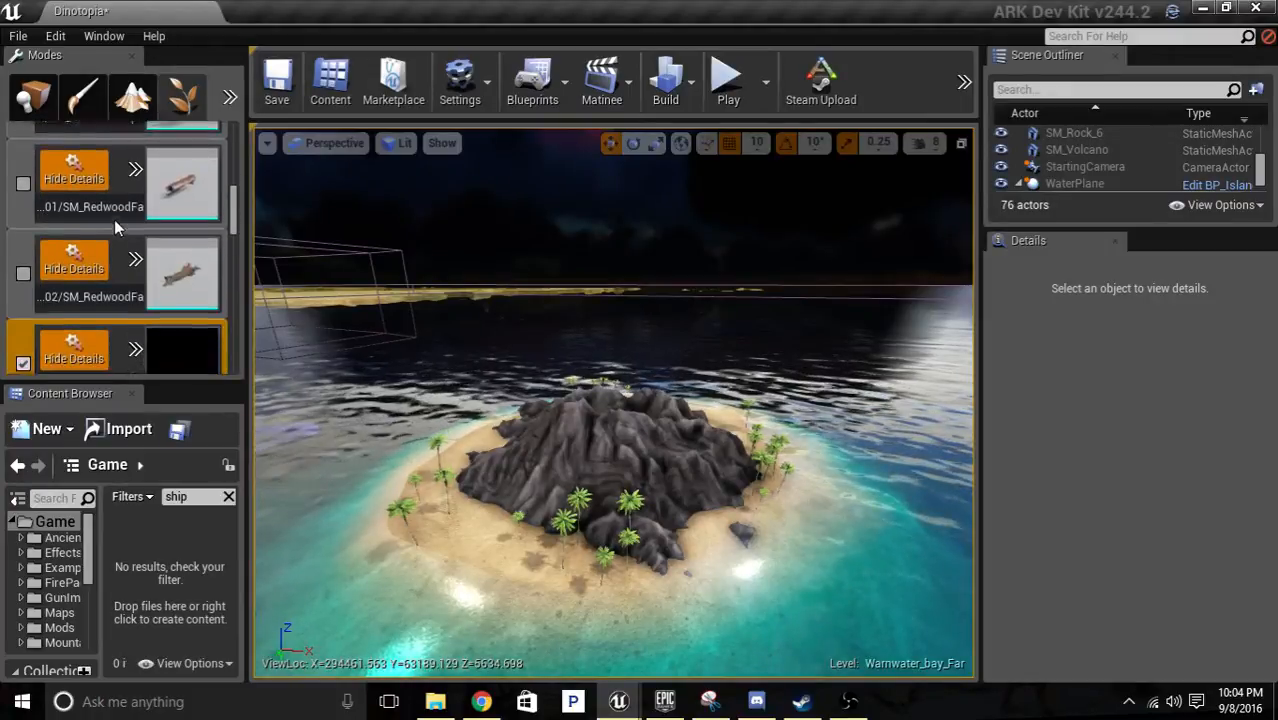
scroll(99, 209, "up", 2)
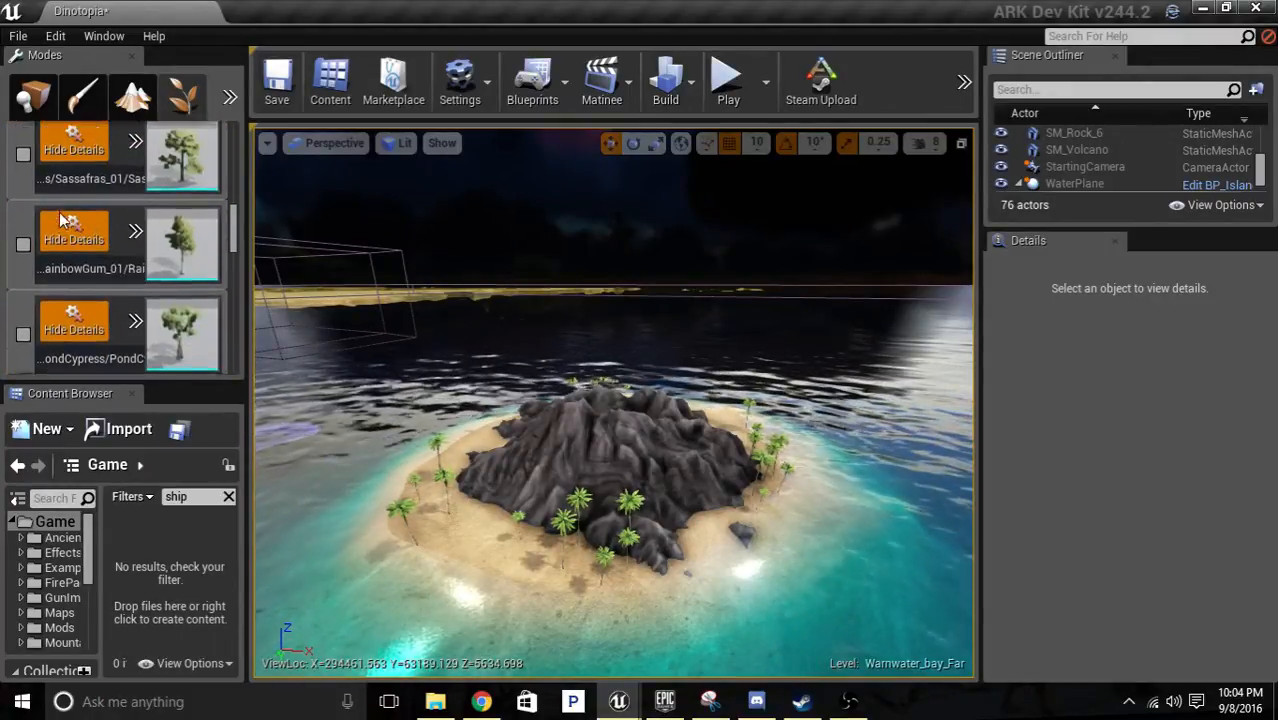
scroll(24, 145, "down", 6)
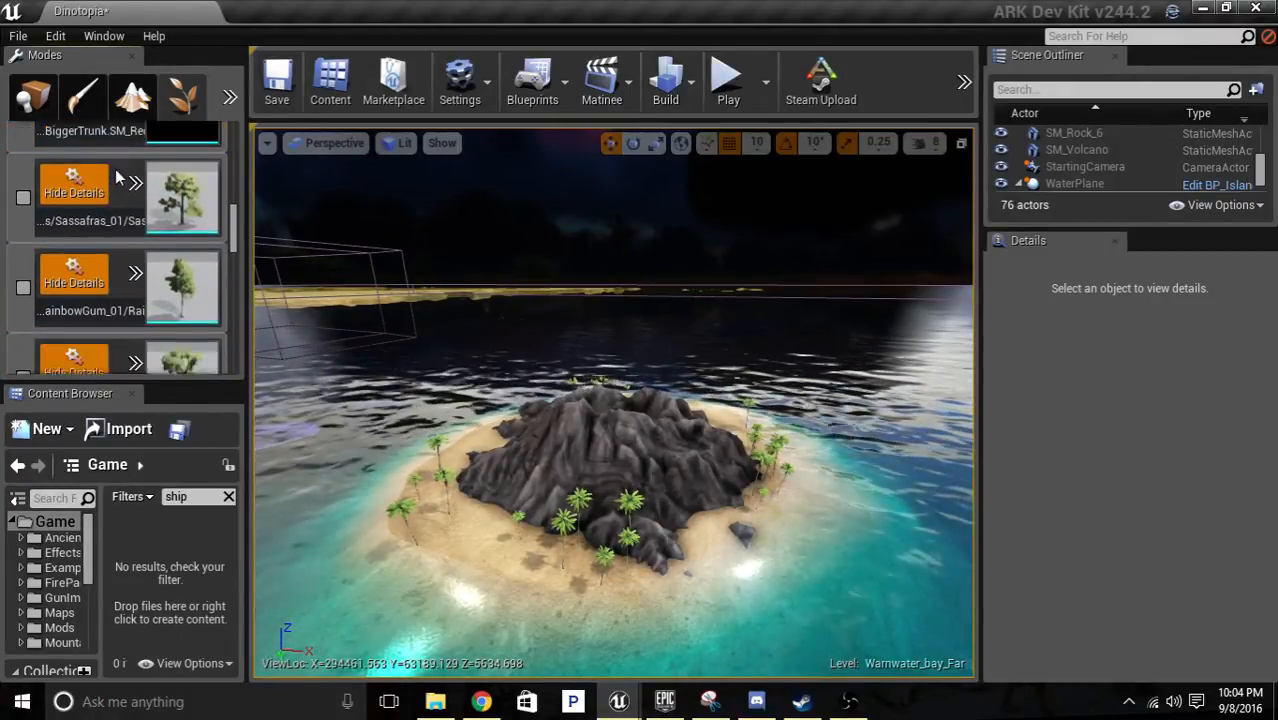
scroll(169, 263, "down", 8)
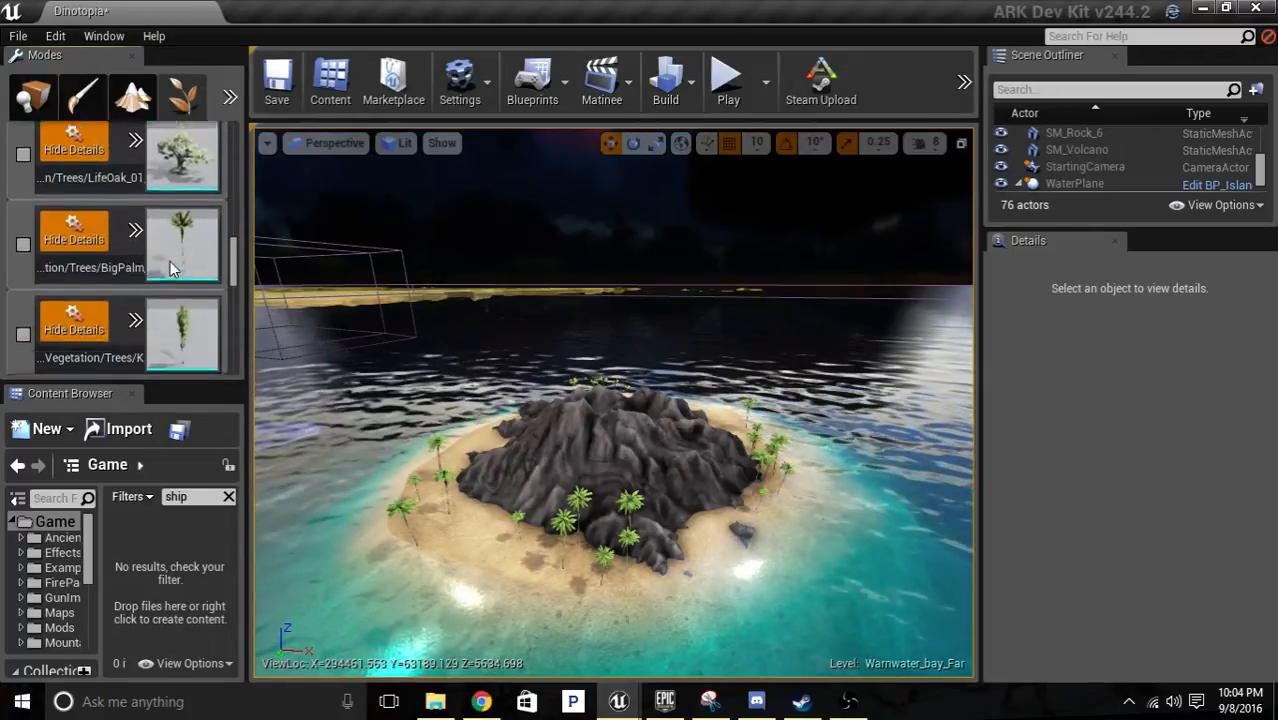
scroll(138, 268, "down", 8)
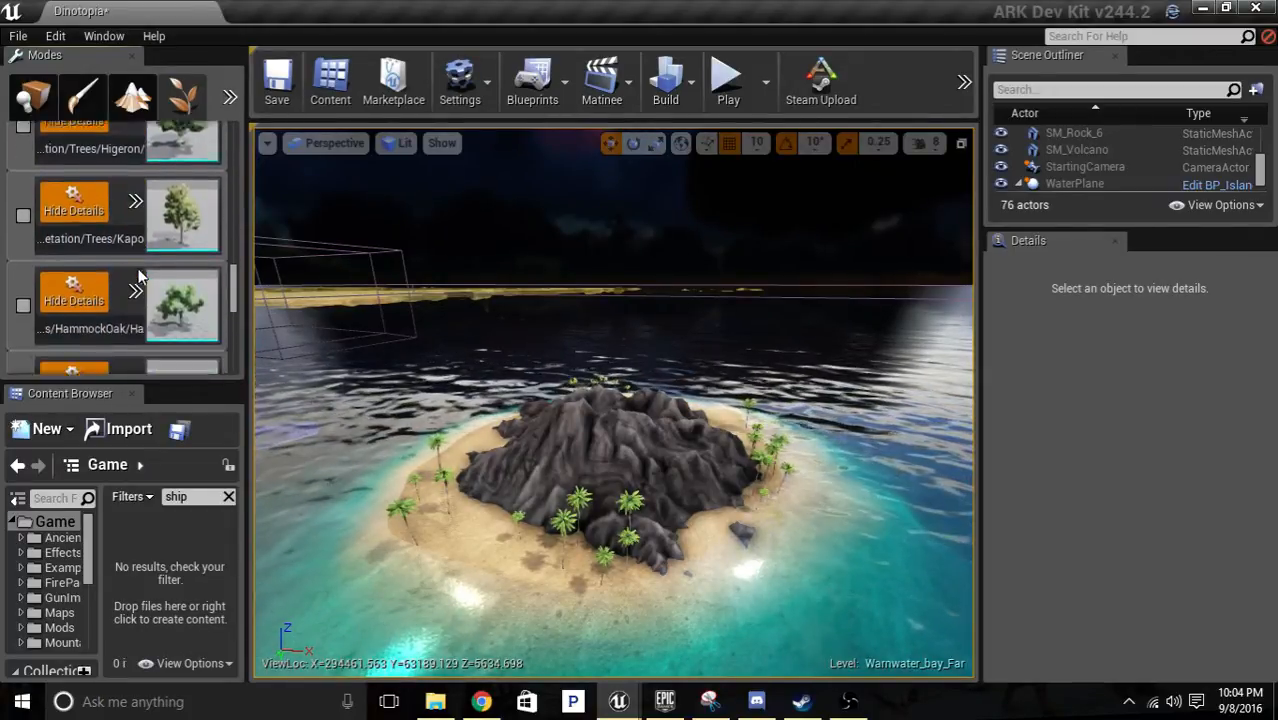
scroll(131, 267, "down", 8)
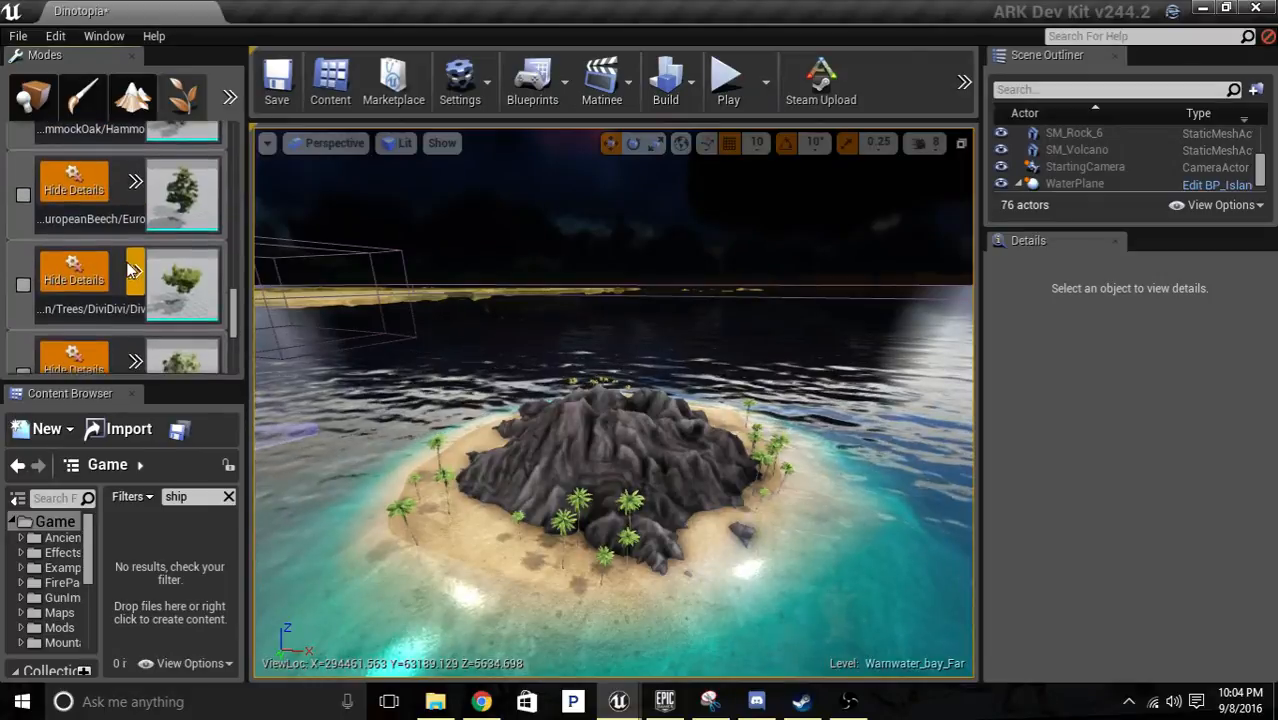
scroll(86, 224, "down", 8)
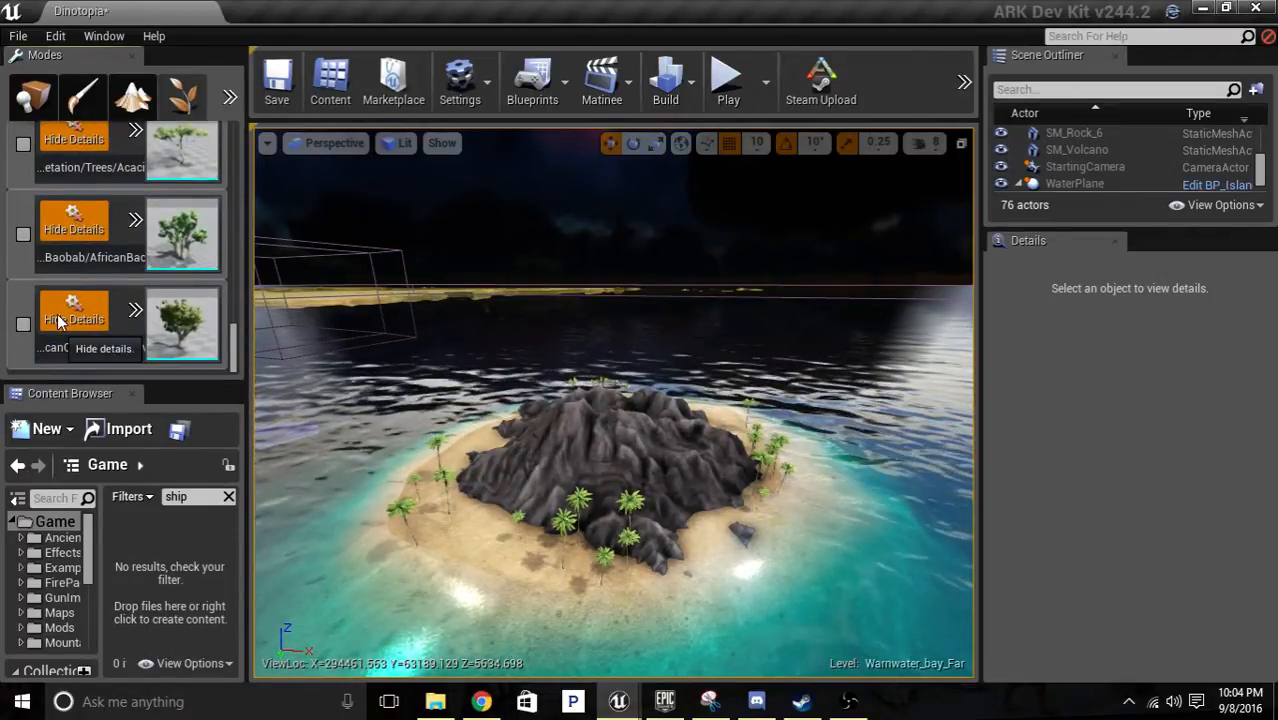
Enable only the BigPalm mesh among the listed trees and erase the palms from the beach around the island.
scroll(74, 286, "up", 5)
scroll(78, 279, "up", 5)
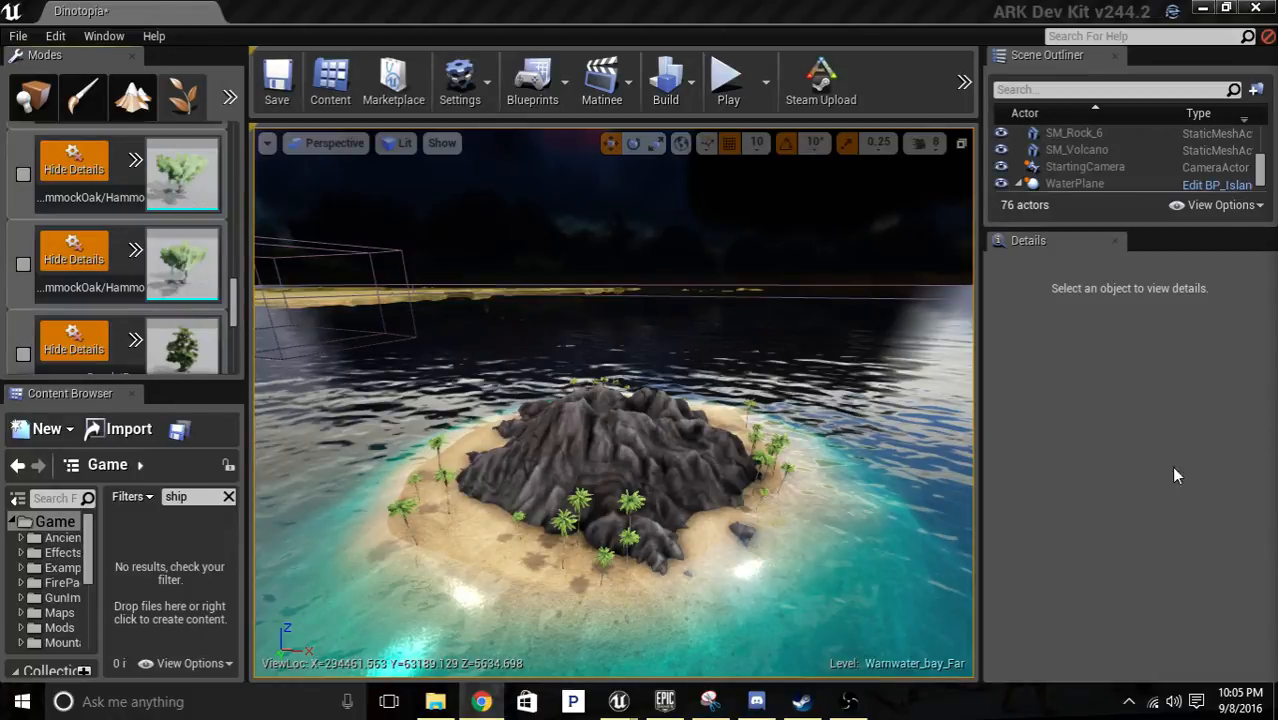
scroll(104, 290, "up", 1)
scroll(114, 240, "up", 5)
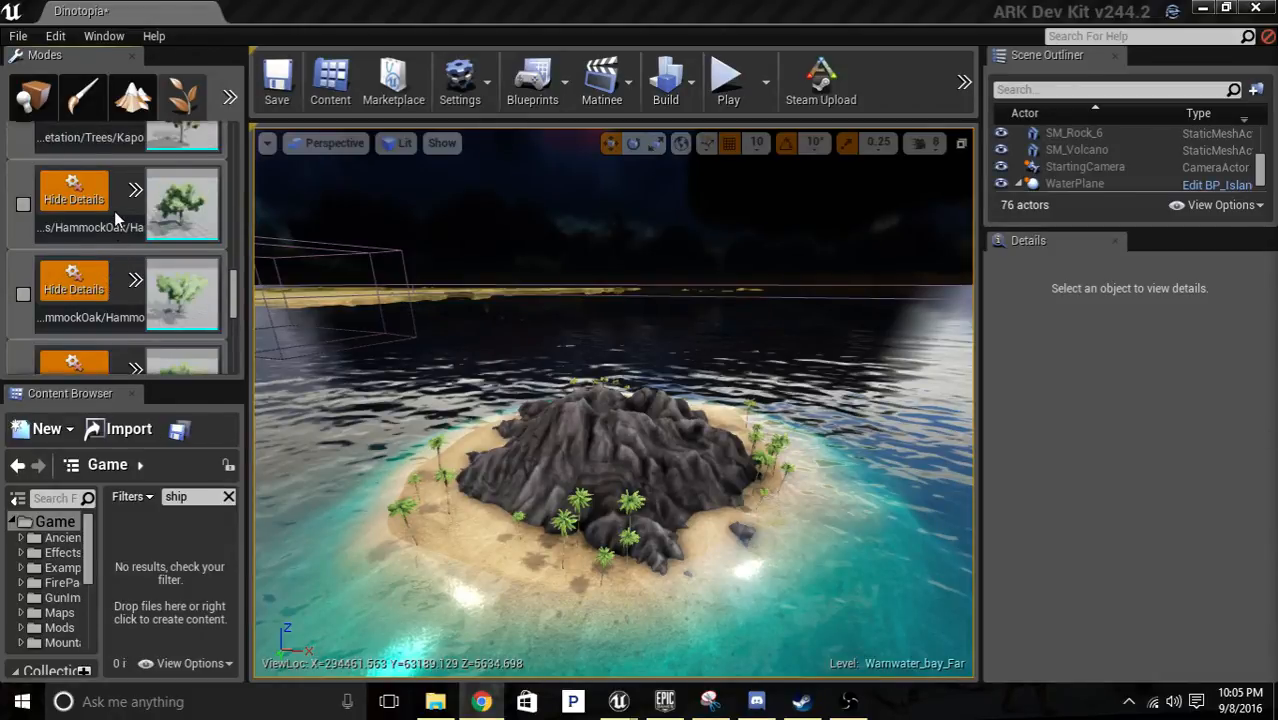
scroll(130, 215, "up", 4)
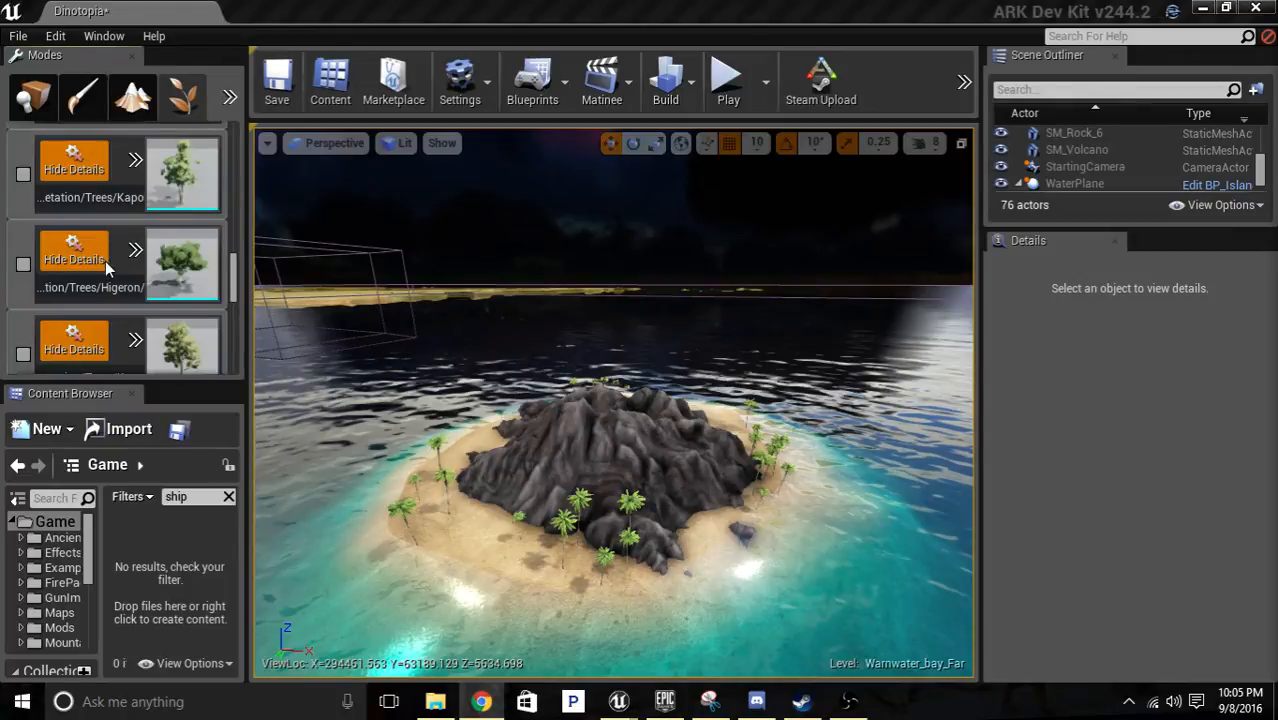
scroll(157, 210, "up", 4)
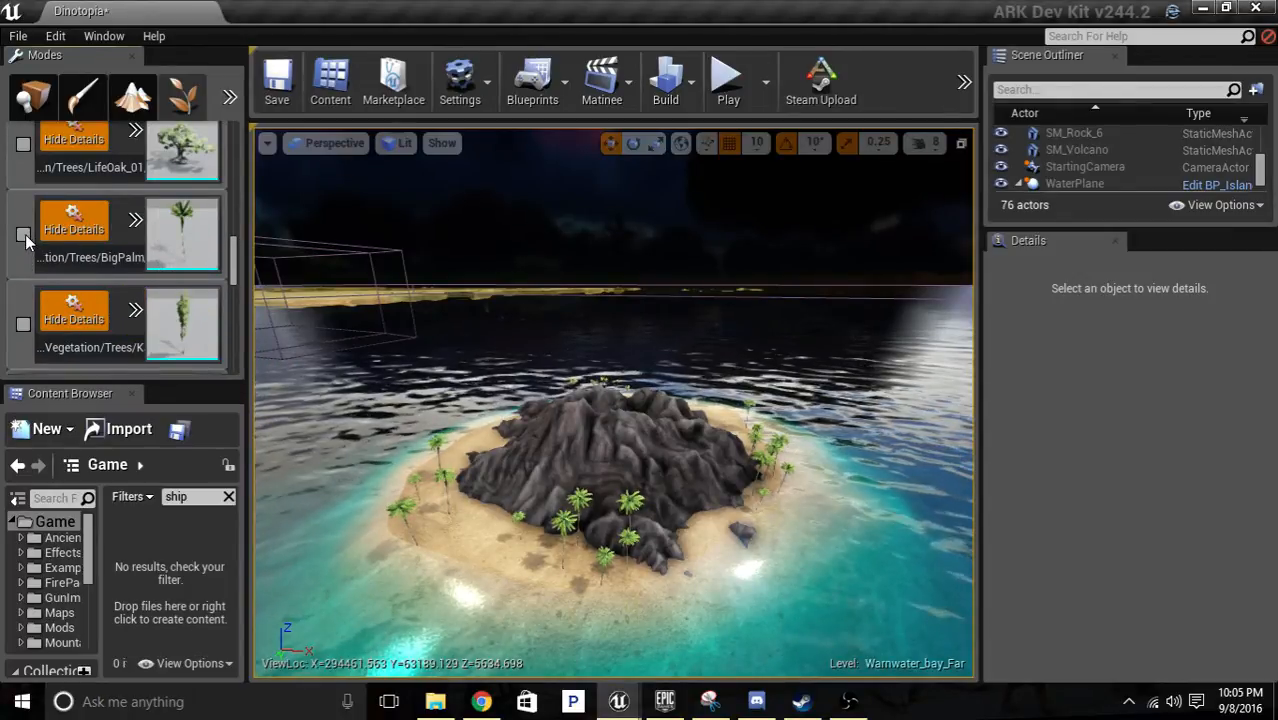
left_click(23, 235)
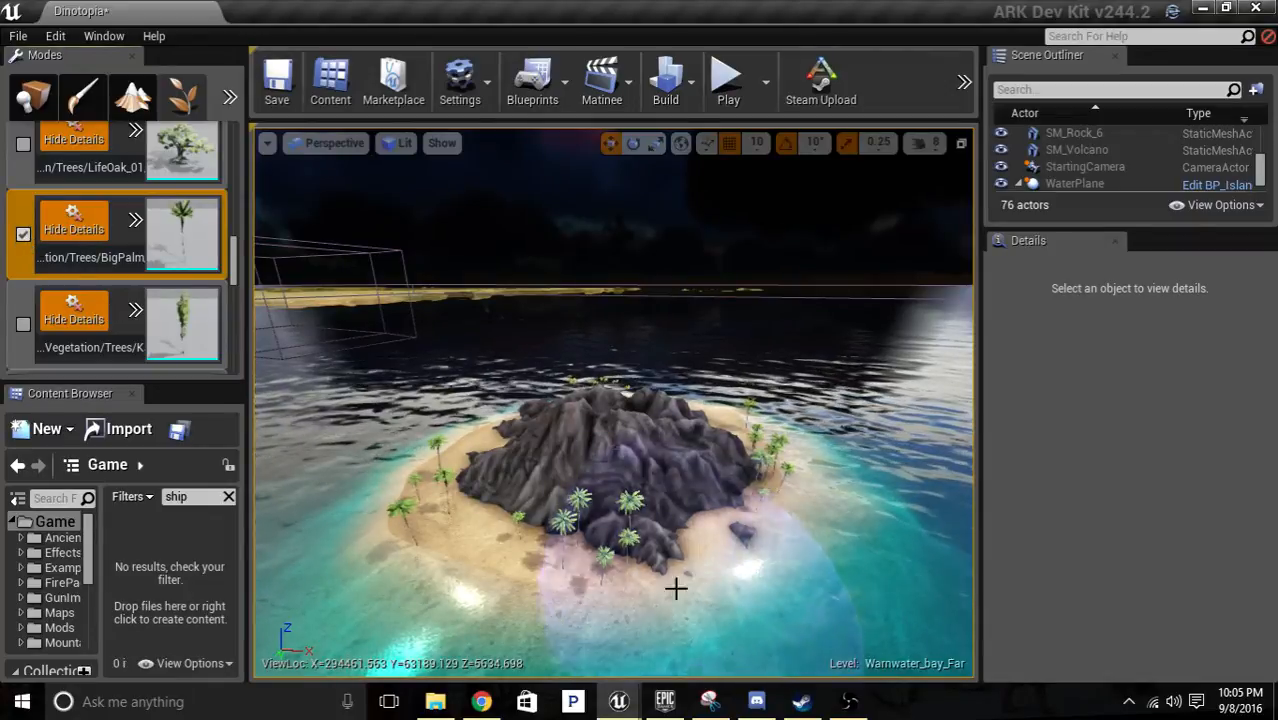
mouse_move(603, 511)
left_mouse_down("shift")
mouse_move(451, 491)
mouse_move(609, 441)
mouse_move(757, 464)
mouse_move(732, 502)
left_mouse_up("shift")
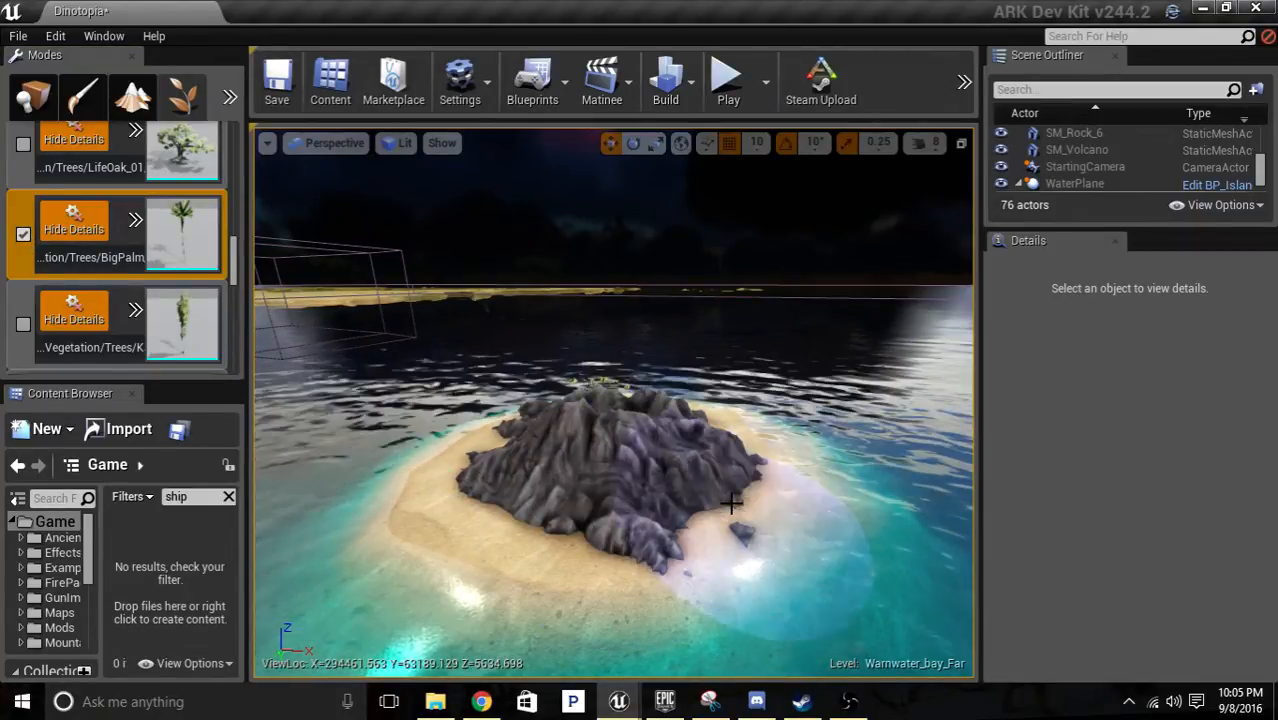
mouse_move(770, 472)
right_mouse_down()
mouse_move(850, 510)
mouse_move(735, 425)
mouse_move(780, 535)
mouse_move(900, 560)
mouse_move(709, 448)
right_mouse_up()
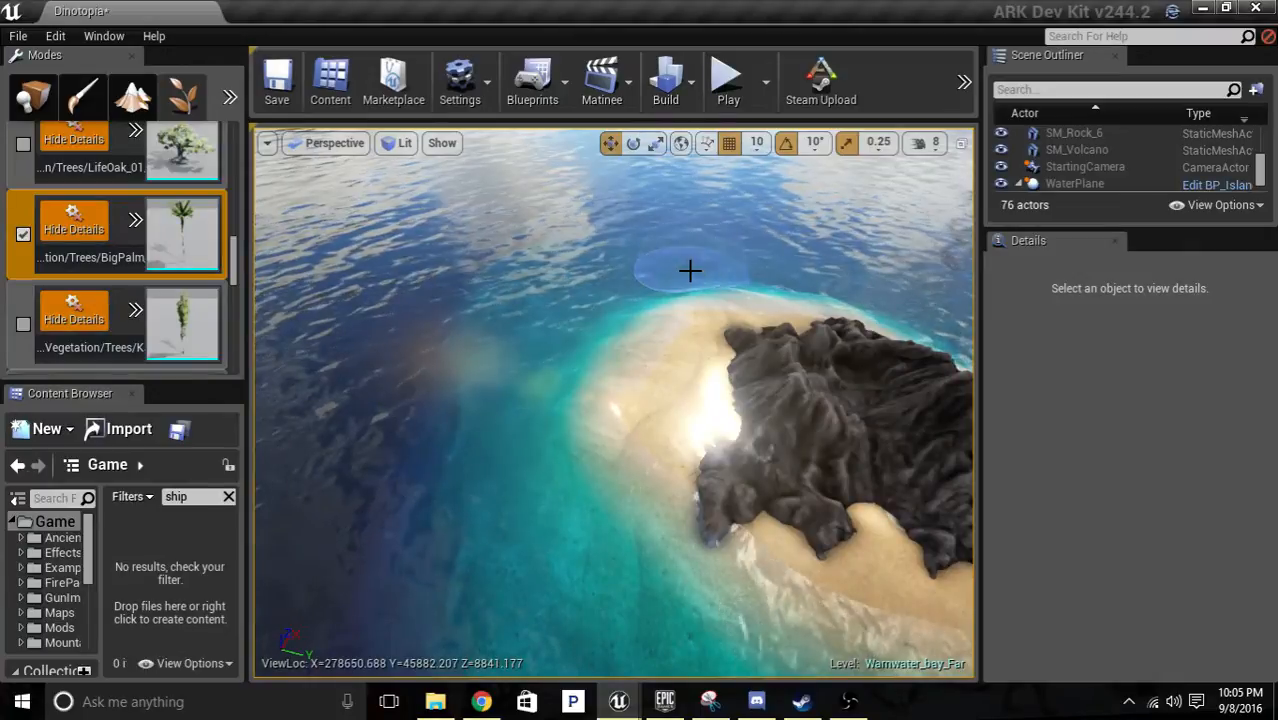
mouse_move(709, 383)
right_mouse_down()
mouse_move(660, 335)
mouse_move(560, 392)
mouse_move(340, 388)
mouse_move(400, 425)
mouse_move(430, 420)
mouse_move(370, 410)
mouse_move(375, 425)
mouse_move(385, 375)
mouse_move(310, 348)
mouse_move(360, 380)
mouse_move(320, 350)
mouse_move(345, 425)
mouse_move(350, 392)
mouse_move(290, 355)
mouse_move(376, 360)
mouse_move(350, 366)
mouse_move(352, 340)
right_mouse_up()
right_click_drag(720, 305, 797, 395)
right_click_drag(921, 402, 910, 428)
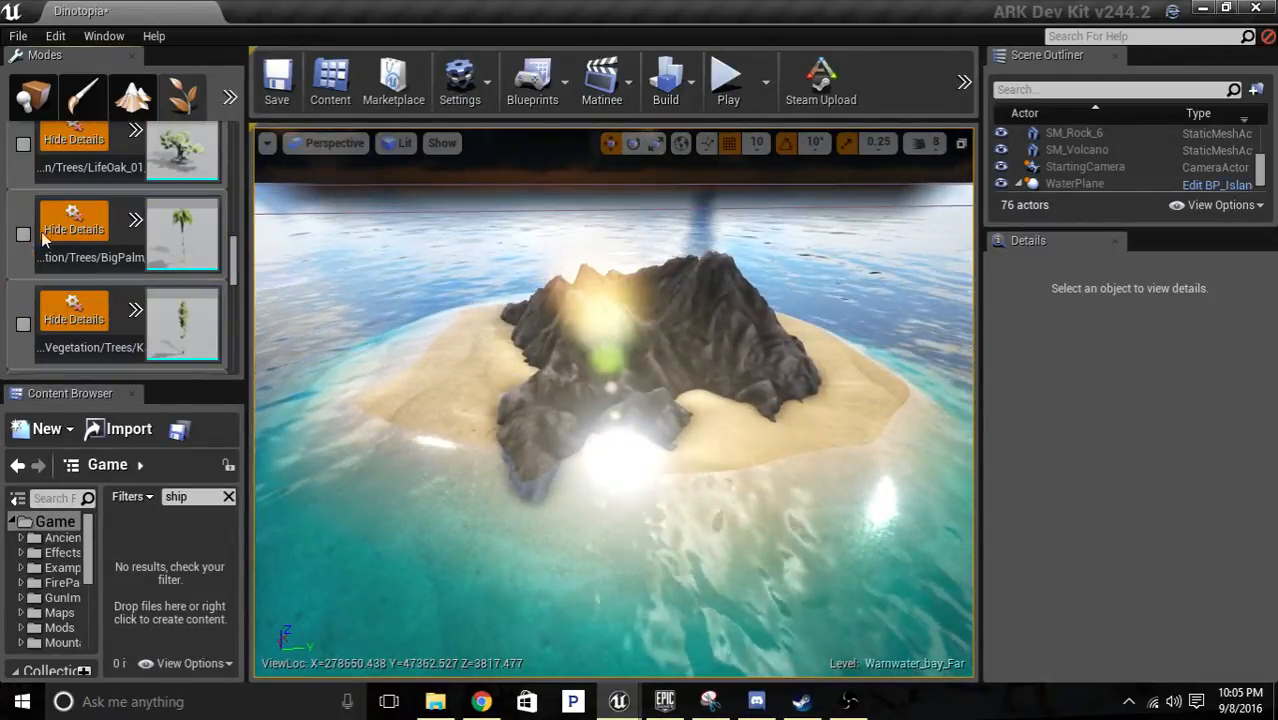
Search the project assets for "rock" and switch from foliage painting to Place mode.
scroll(165, 231, "up", 10)
scroll(176, 228, "up", 10)
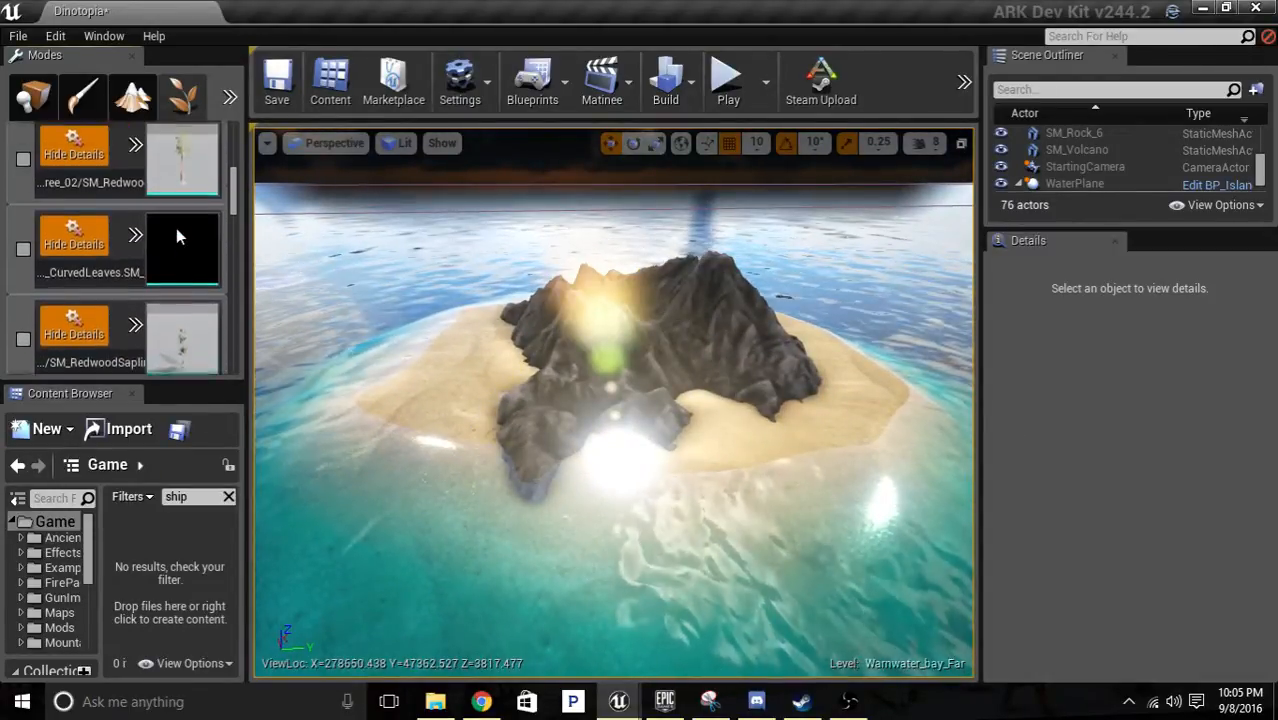
left_click(158, 140)
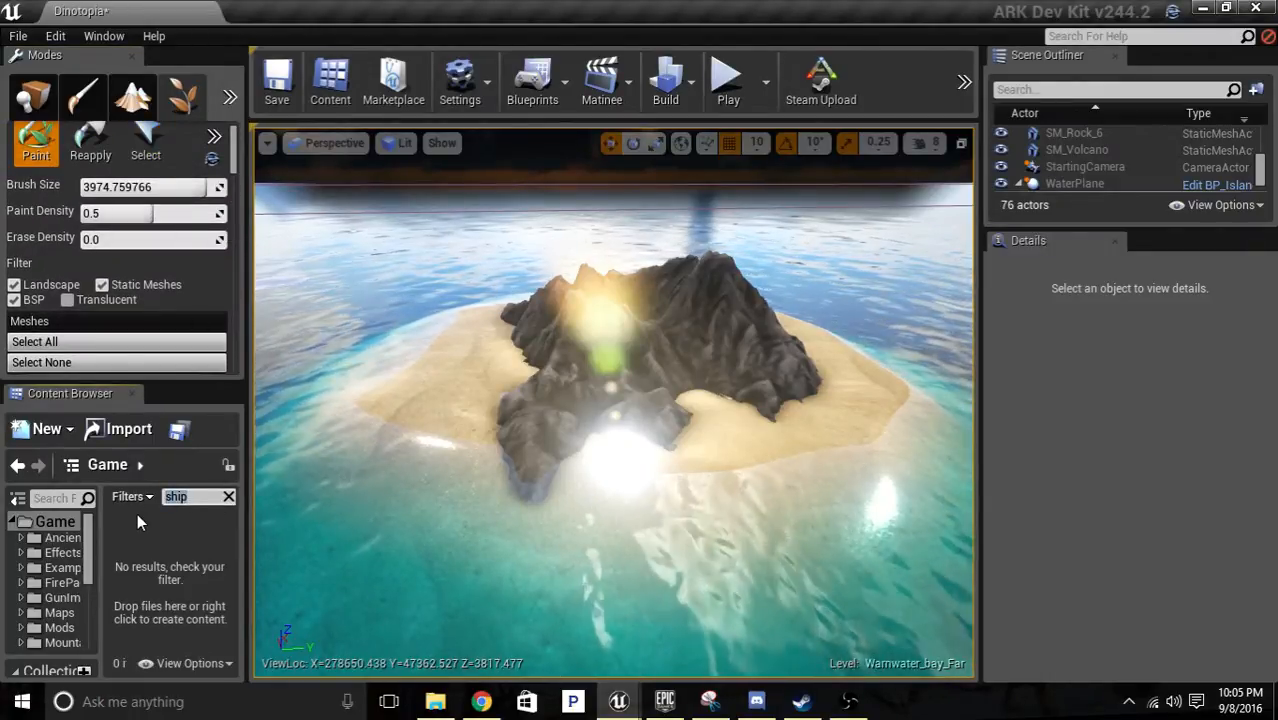
type("rock")
key("Return")
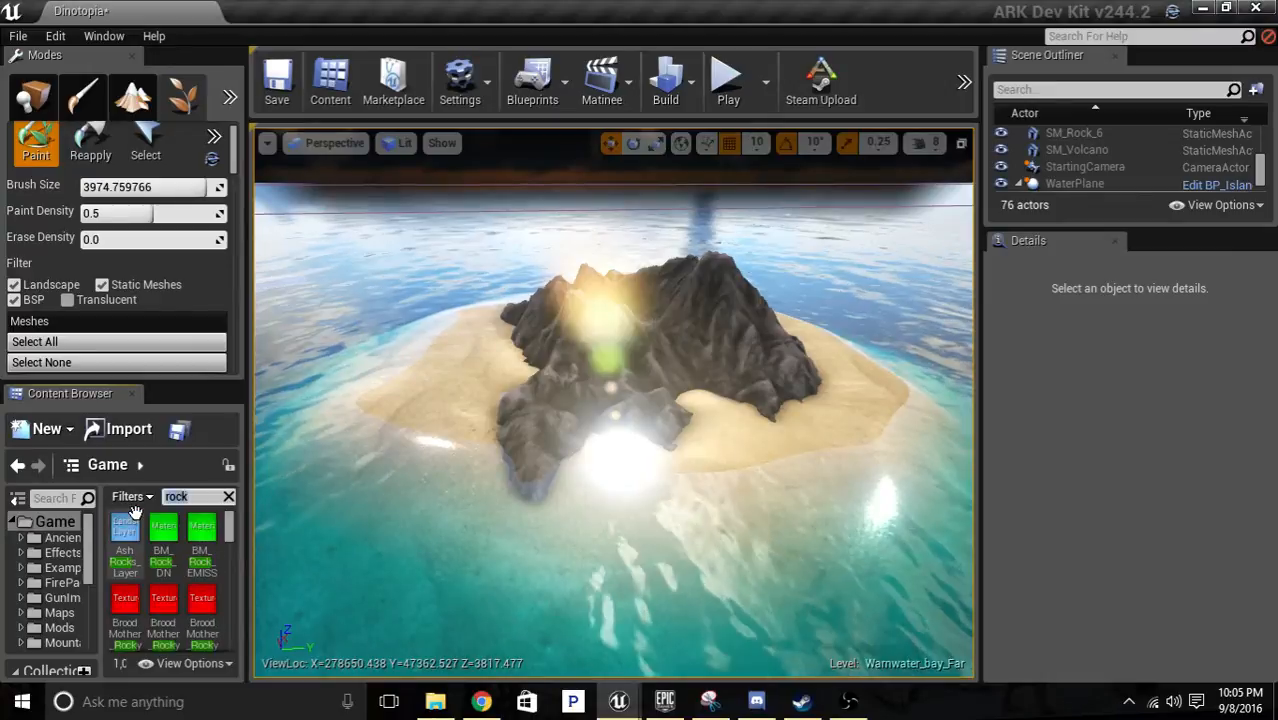
scroll(208, 545, "down", 1)
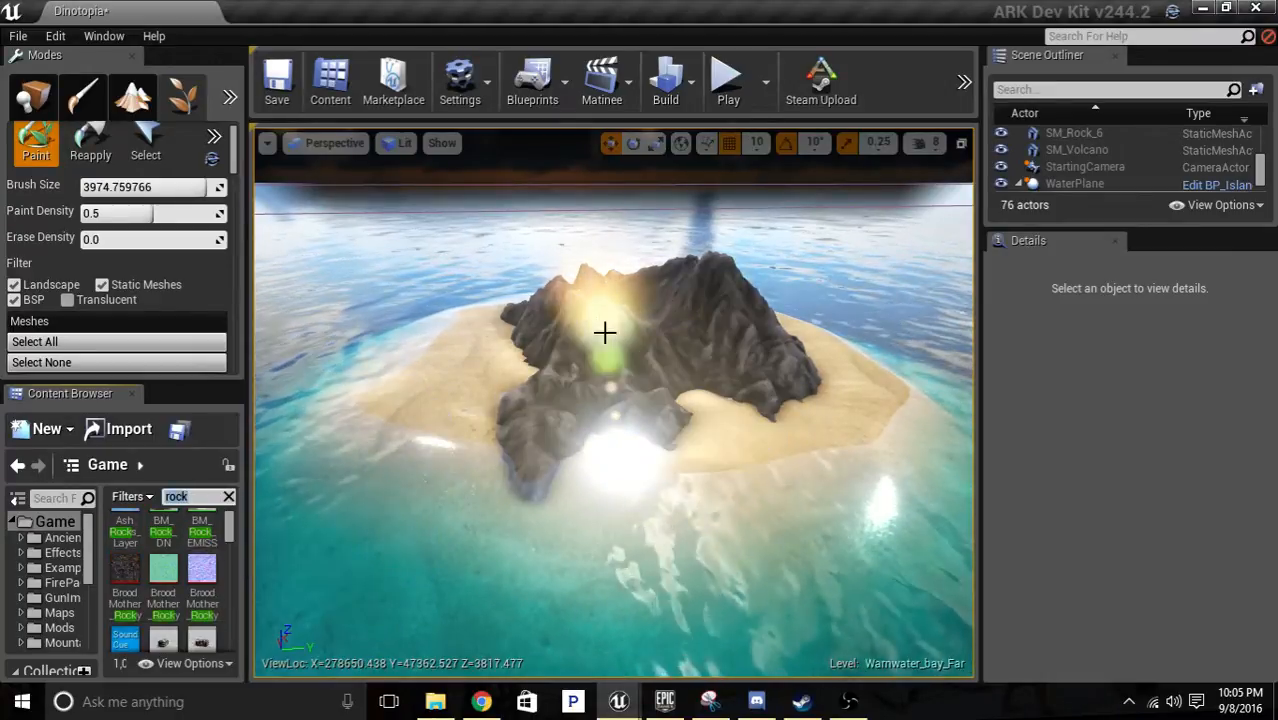
left_click(32, 95)
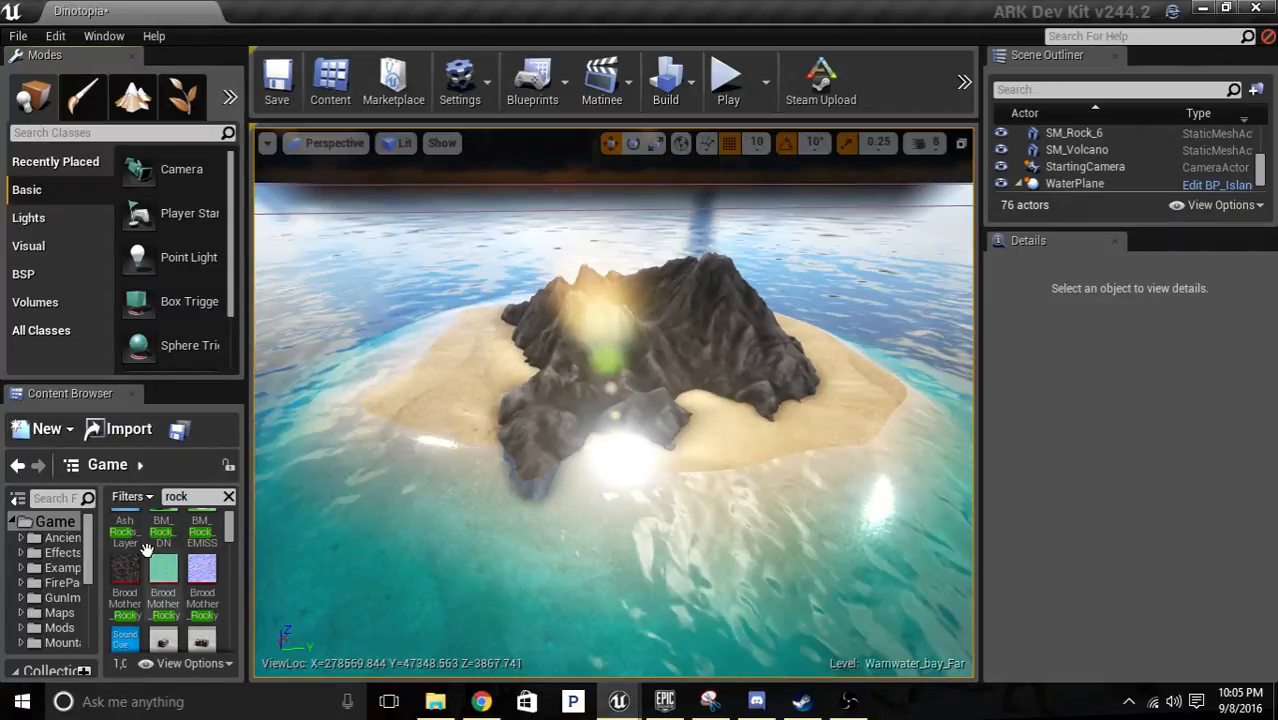
Place the CliffRock_UnderWater_04 static mesh on the beach beside the island's dark rock formation.
scroll(200, 575, "down", 3)
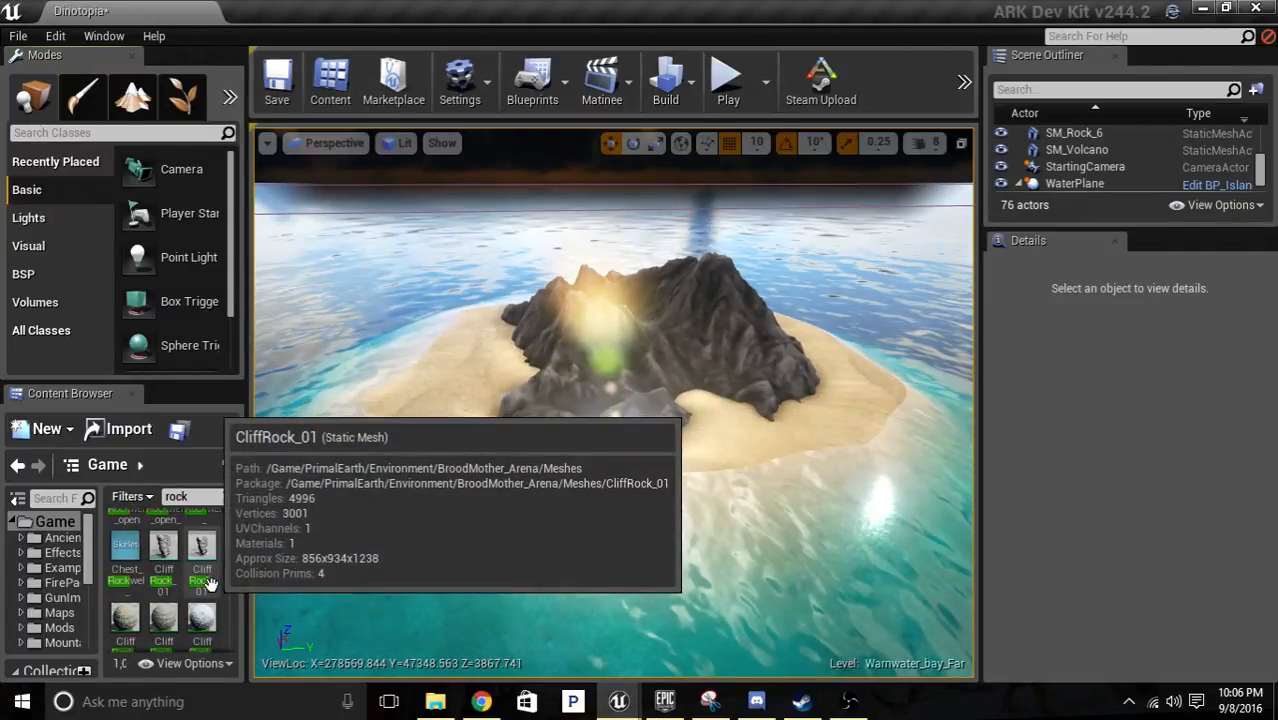
scroll(210, 580, "down", 2)
scroll(212, 592, "down", 1)
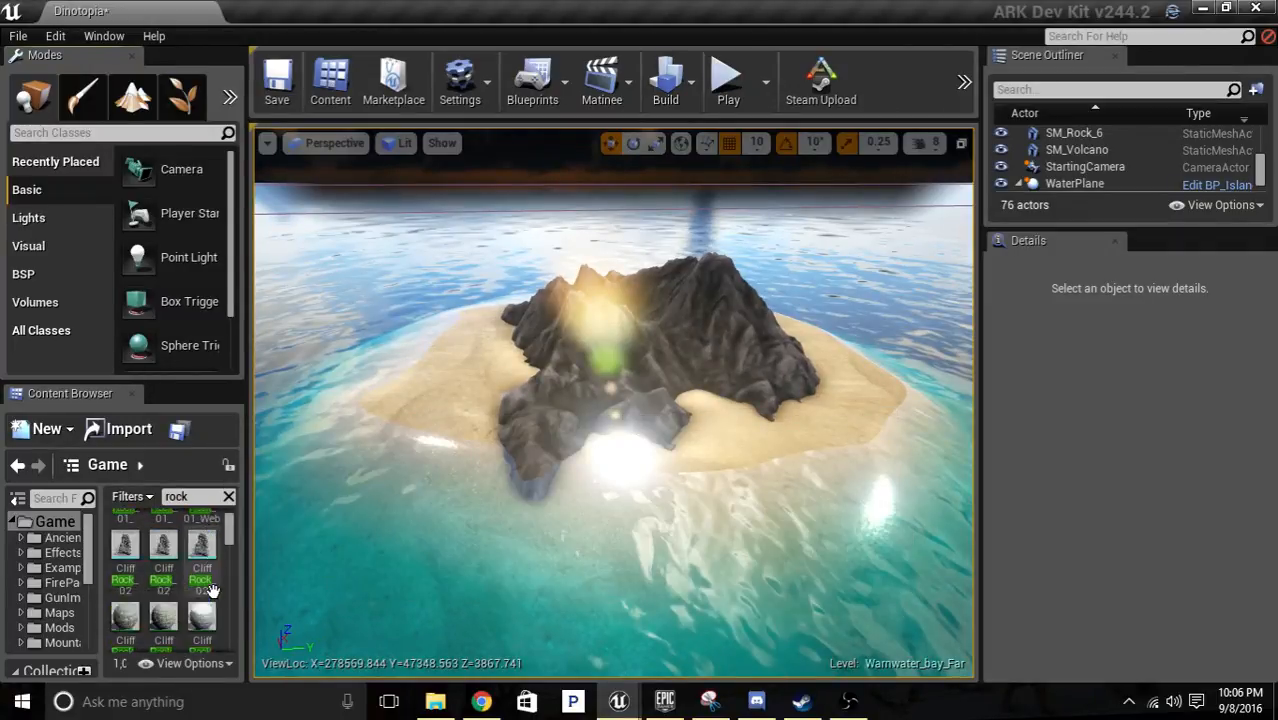
scroll(210, 585, "down", 3)
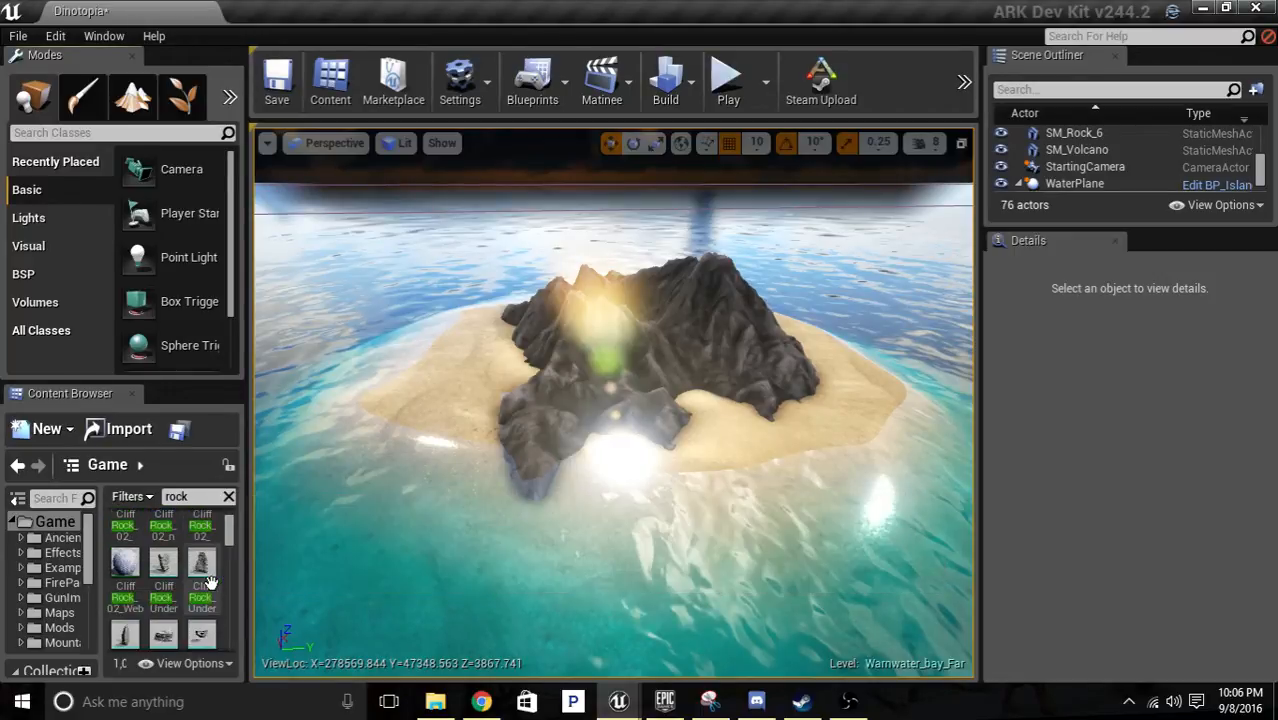
left_click_drag(163, 605, 560, 455)
key("w")
right_click_drag(560, 455, 460, 535)
Inspect the placed CliffRock_UnderWater_04 mesh from above and delete it from the level.
key("s")
key("s")
key("d")
key("w")
key("s")
key("w")
left_click(606, 344)
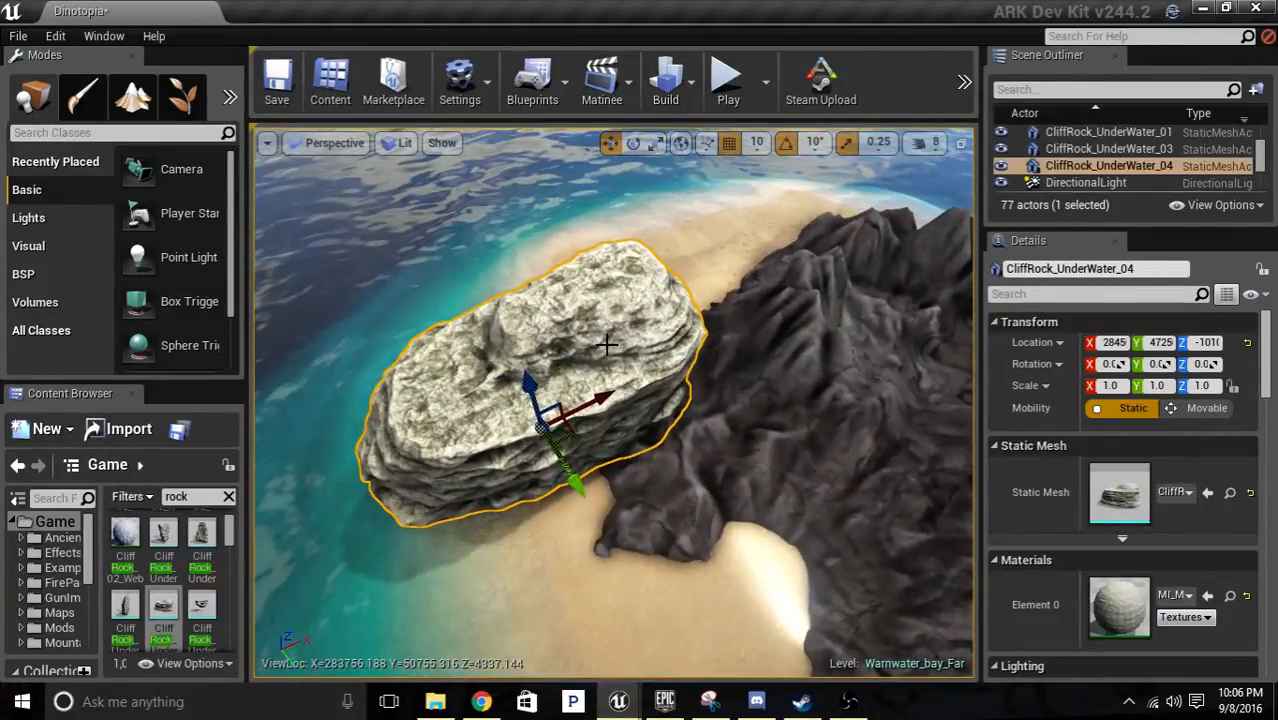
key("Delete")
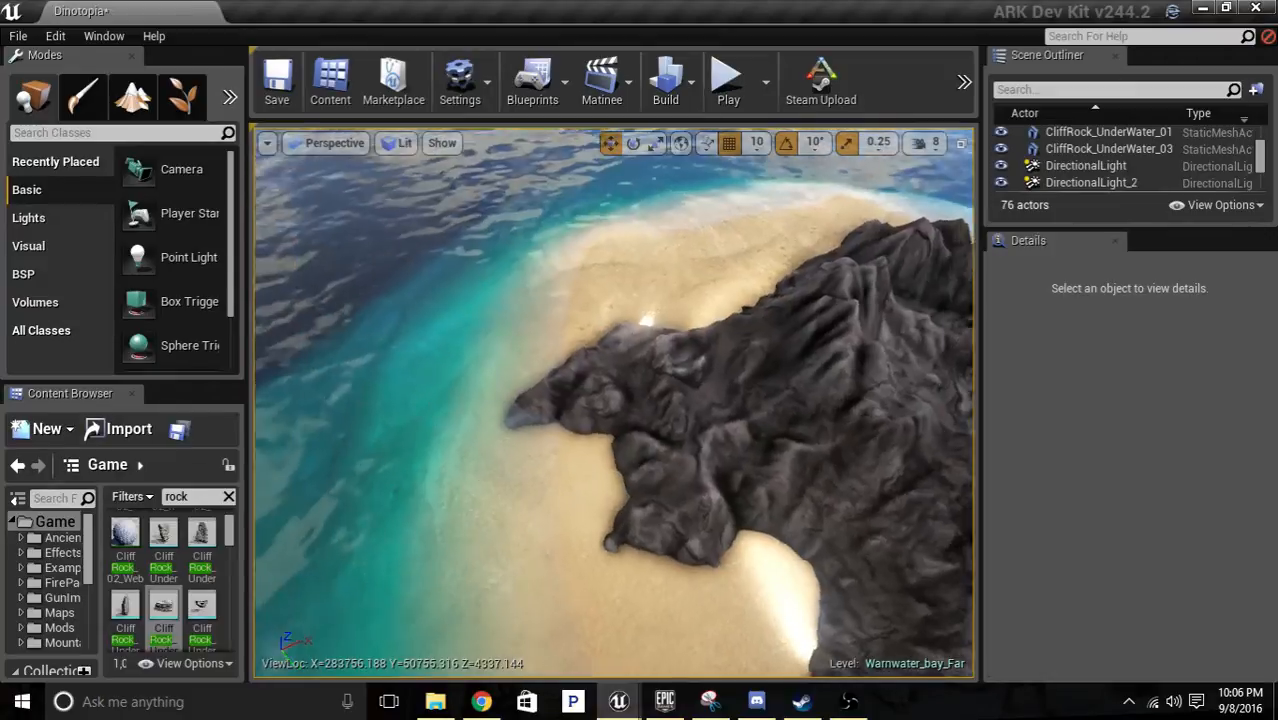
Try the CliffRock_UnderWater_05 static mesh near the island's shoreline.
scroll(205, 580, "down", 2)
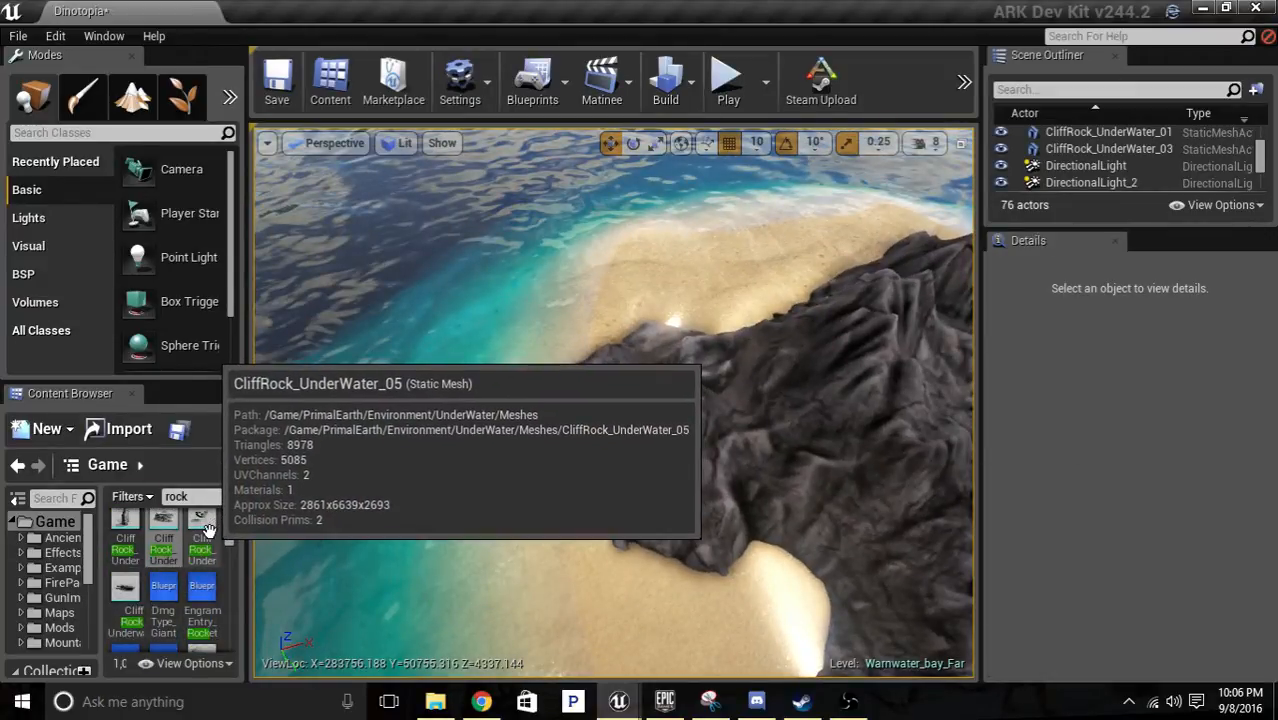
left_click_drag(206, 528, 106, 518)
right_click_drag(520, 400, 740, 445)
mouse_move(613, 403)
right_mouse_down()
mouse_move(580, 390)
mouse_move(570, 400)
mouse_move(600, 390)
mouse_move(560, 420)
mouse_move(600, 395)
right_mouse_up()
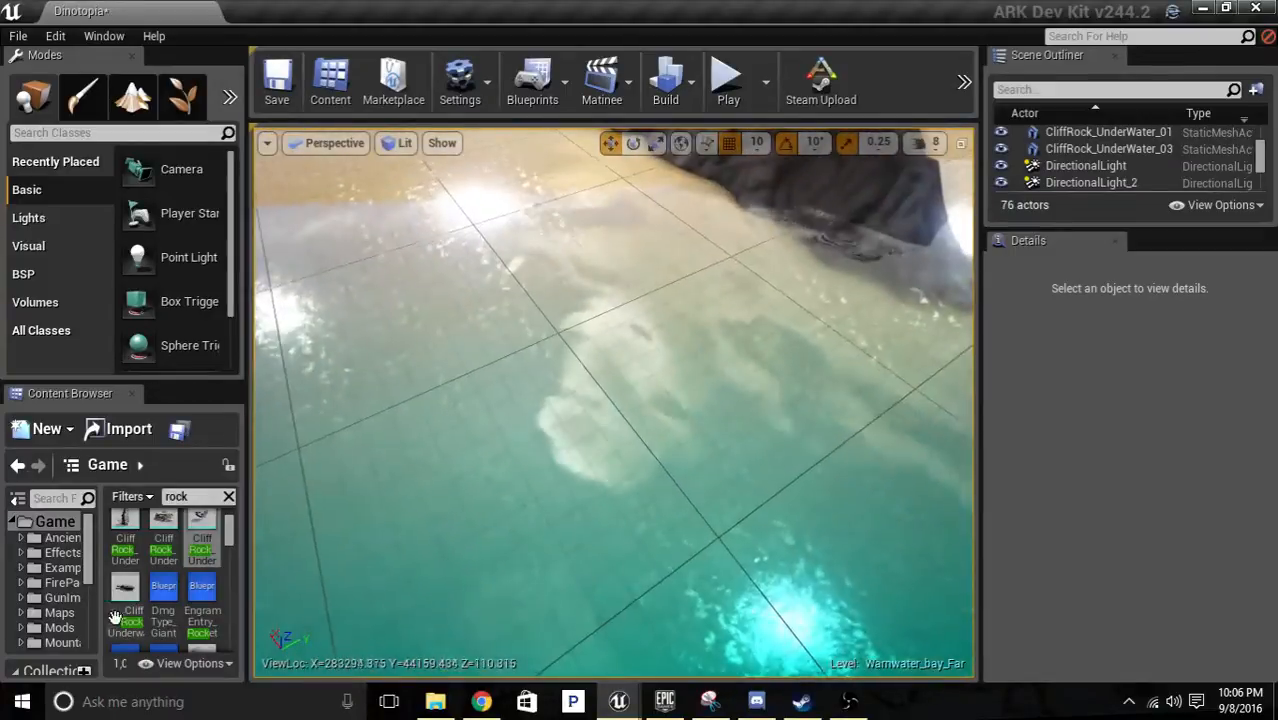
Browse the rock search results for static meshes suitable for the island's shoreline.
scroll(88, 612, "down", 1)
scroll(180, 572, "down", 6)
scroll(208, 568, "down", 3)
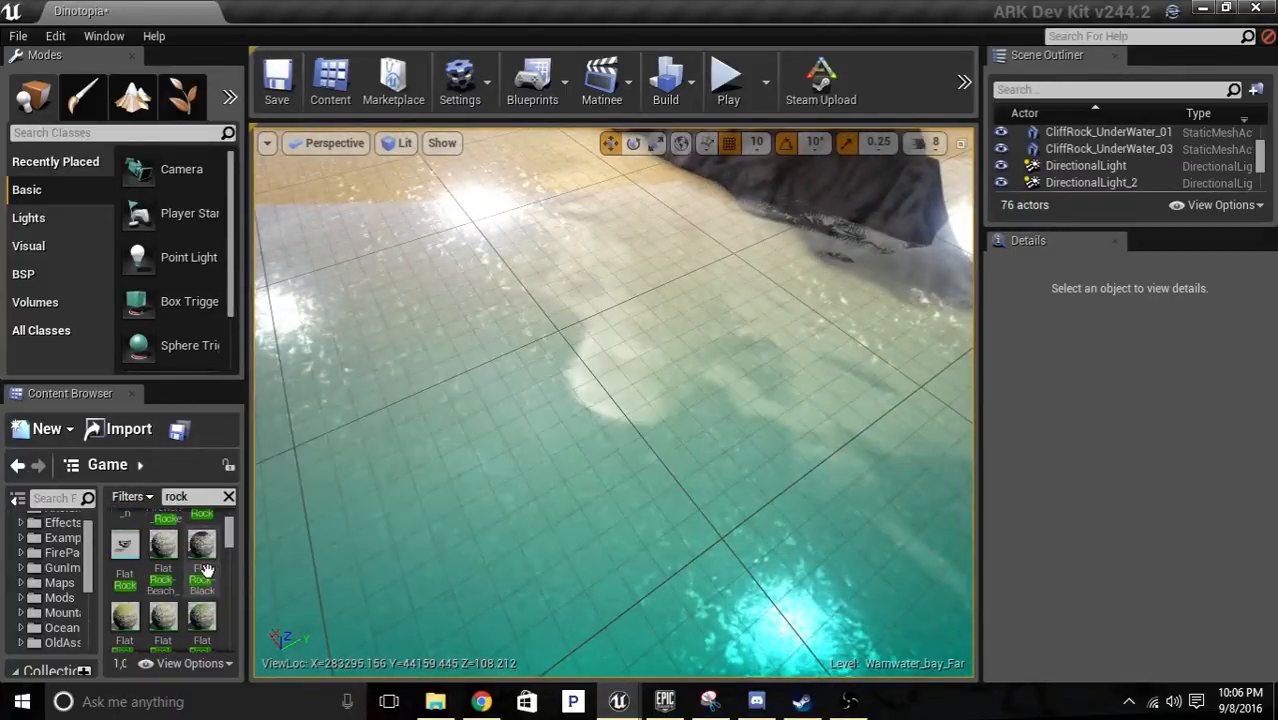
scroll(208, 572, "down", 8)
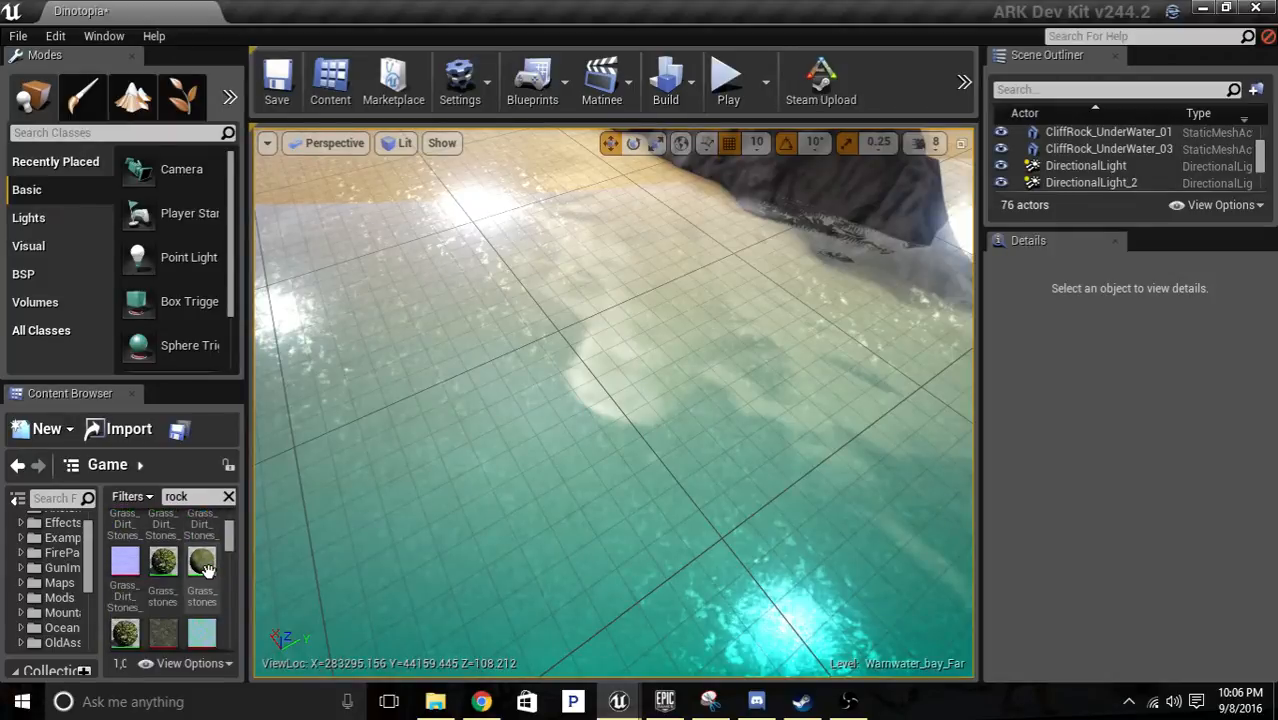
scroll(204, 568, "down", 6)
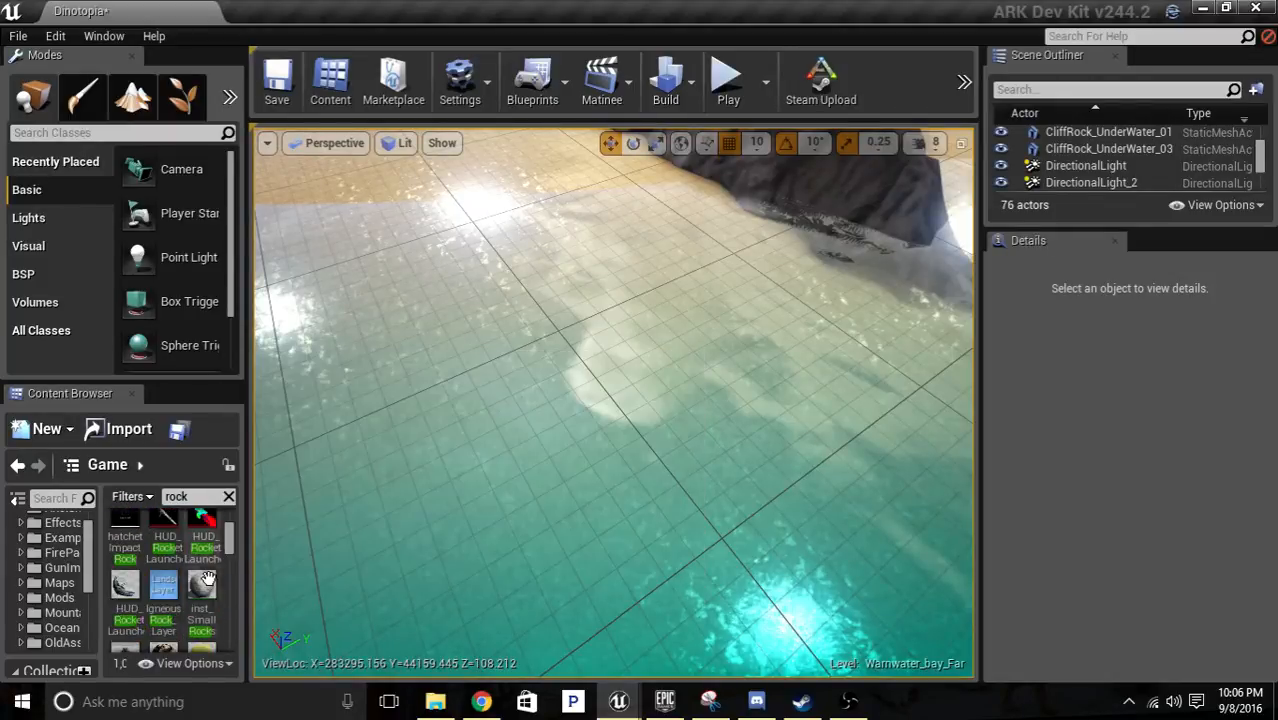
scroll(207, 578, "down", 3)
scroll(207, 577, "down", 5)
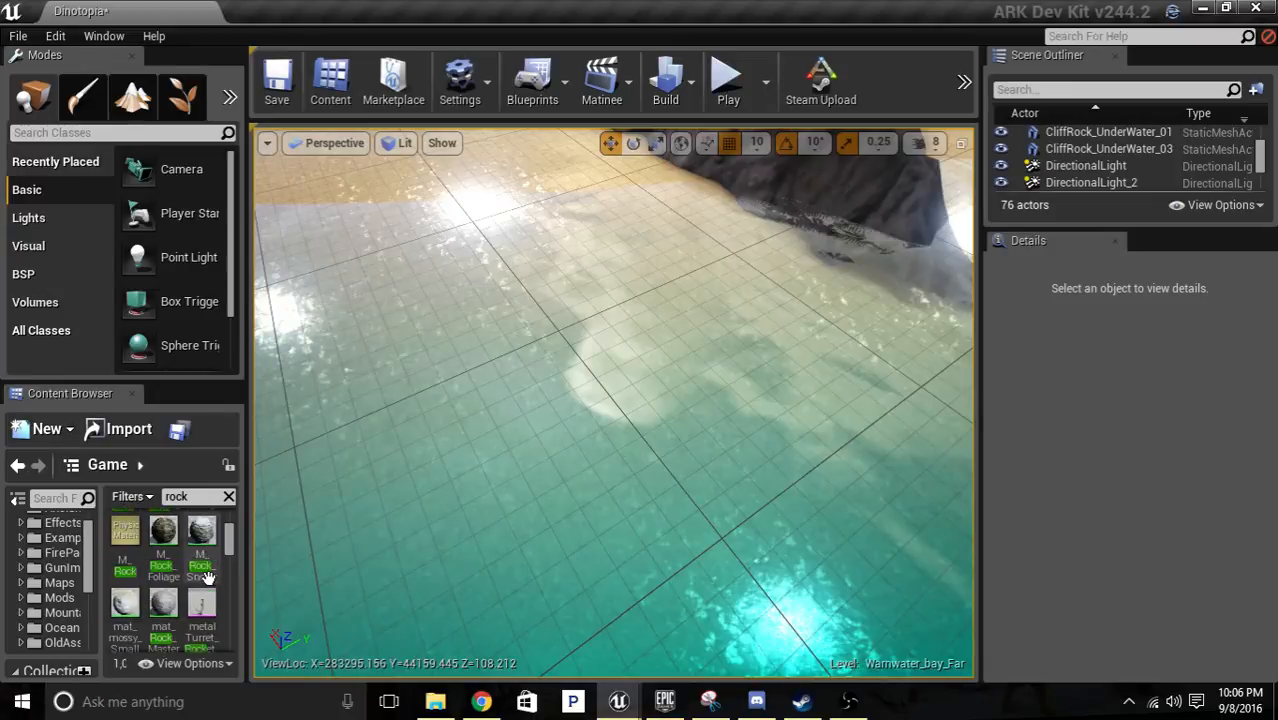
scroll(205, 578, "down", 5)
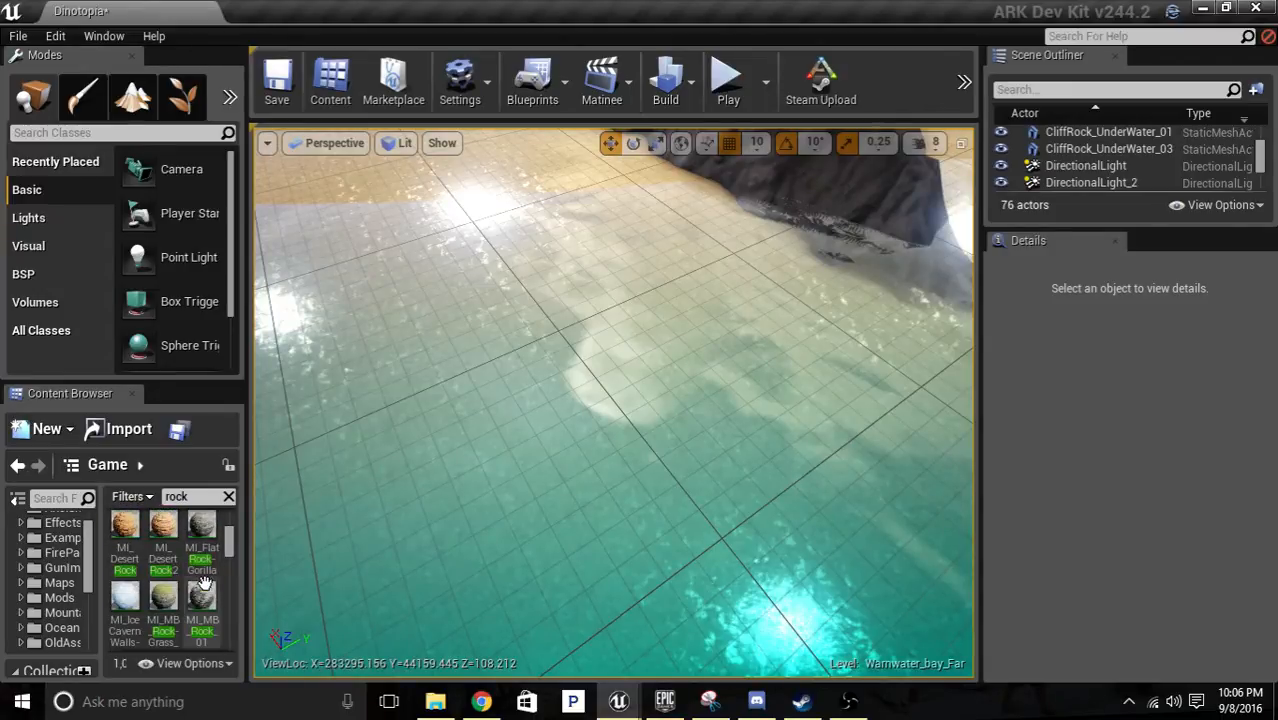
scroll(204, 582, "down", 5)
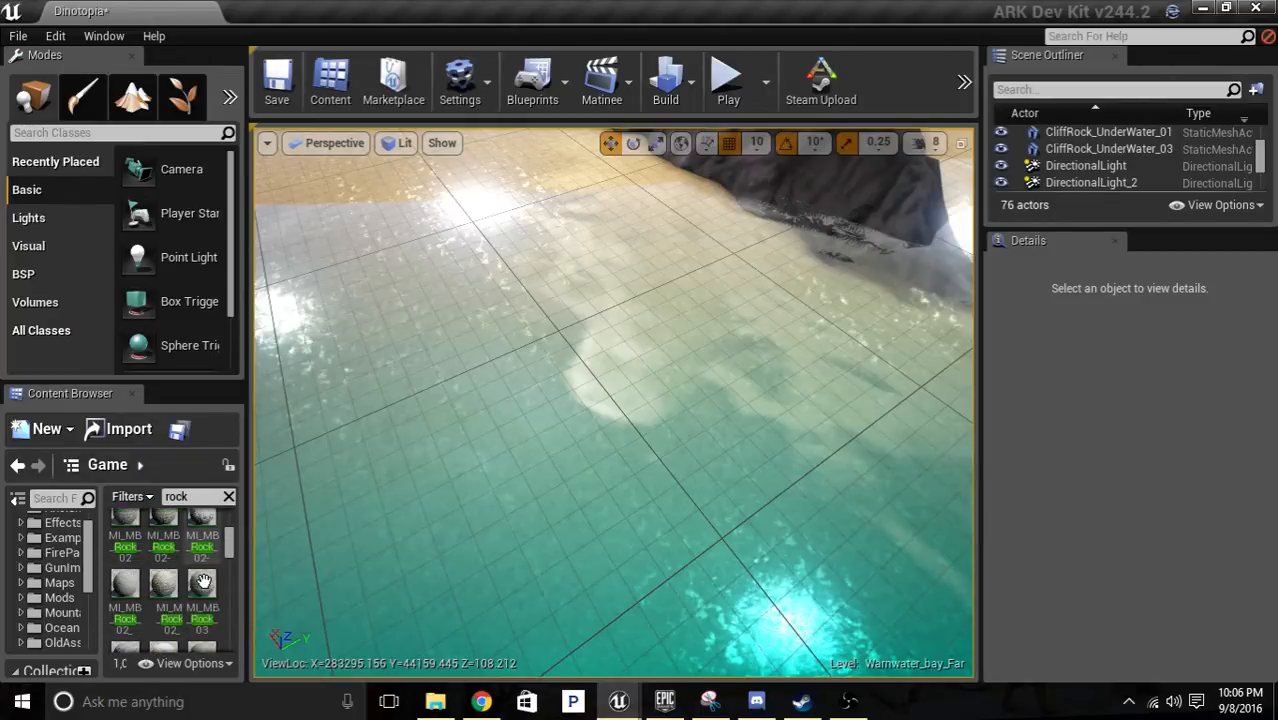
scroll(203, 582, "down", 4)
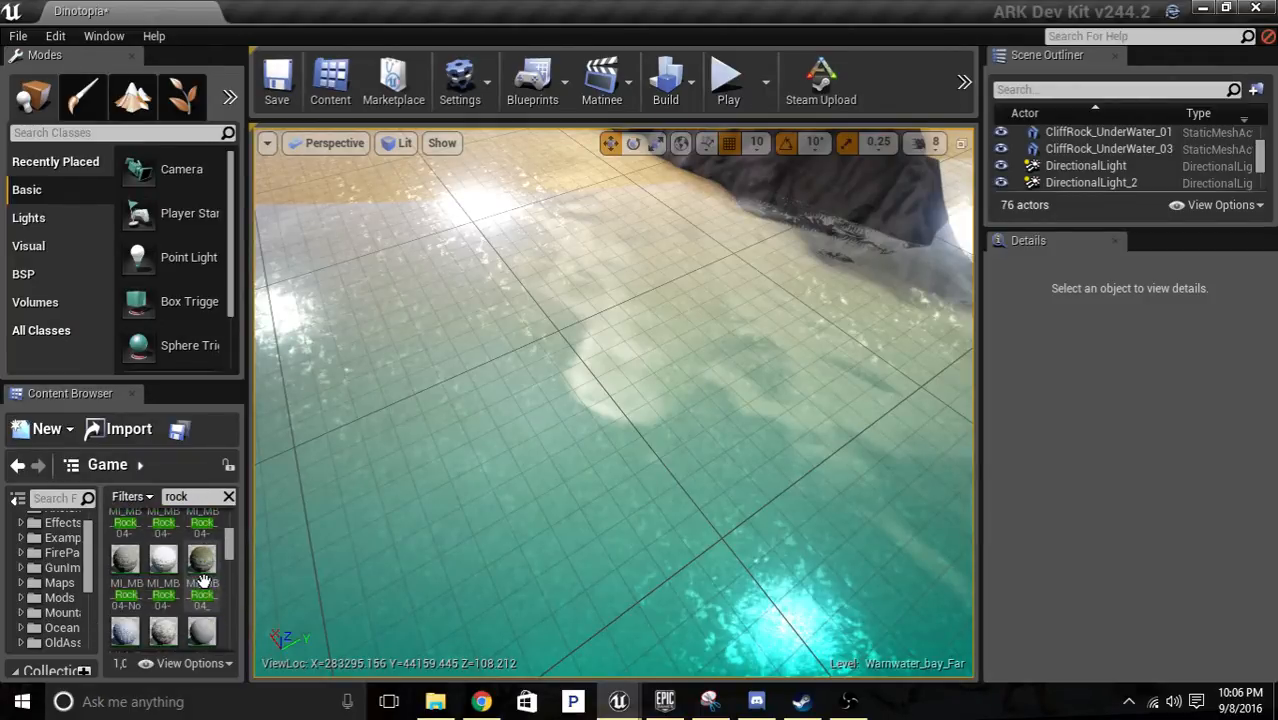
scroll(203, 582, "down", 3)
scroll(204, 580, "down", 3)
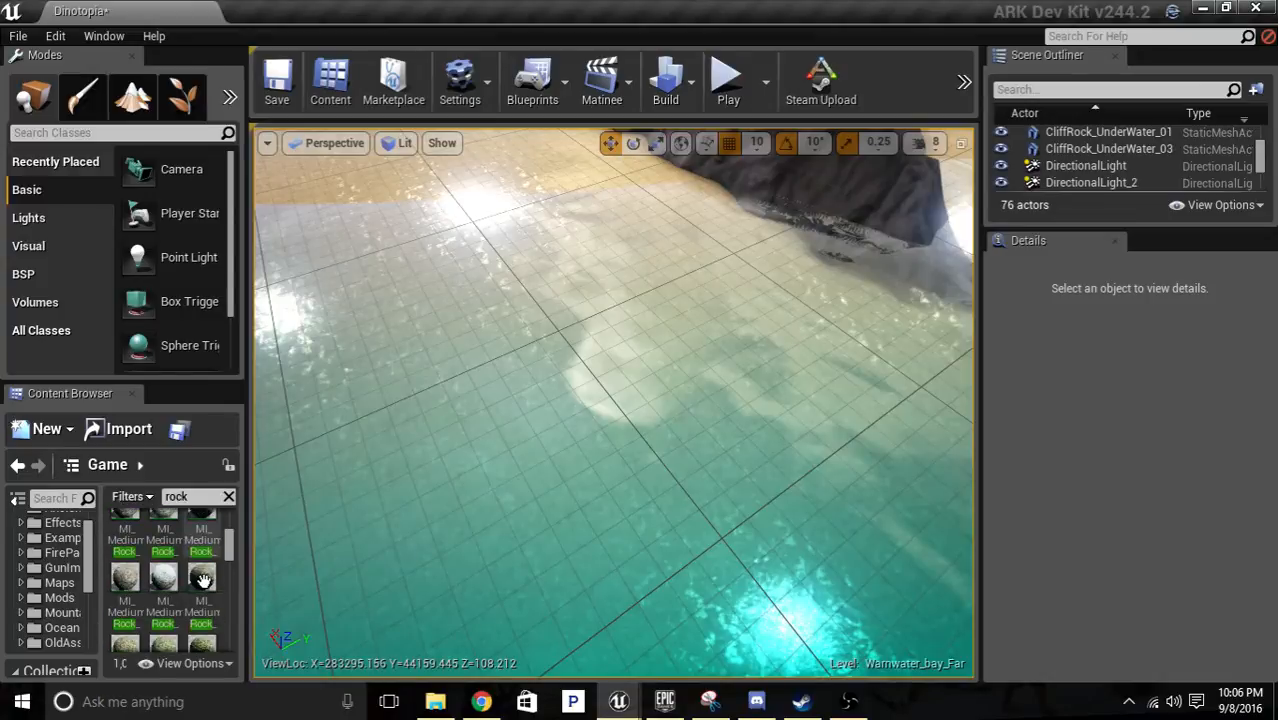
scroll(203, 582, "down", 1)
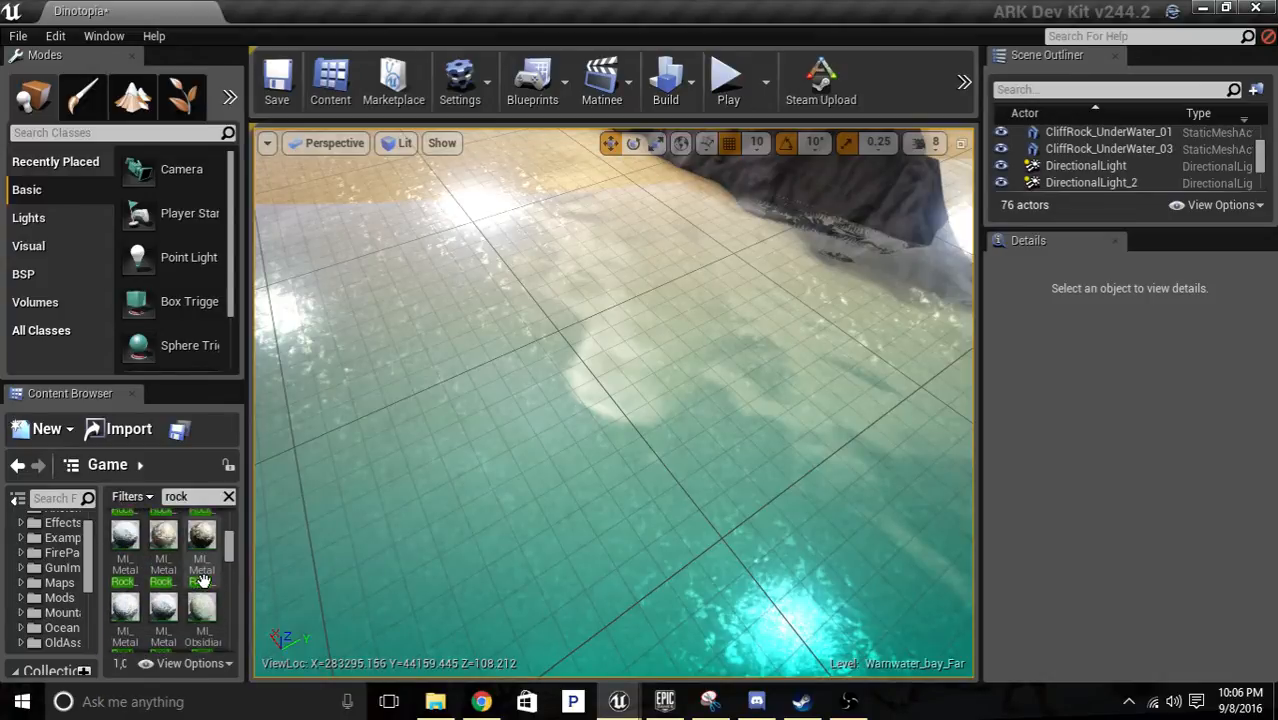
left_click_drag(233, 542, 228, 568)
scroll(207, 578, "down", 5)
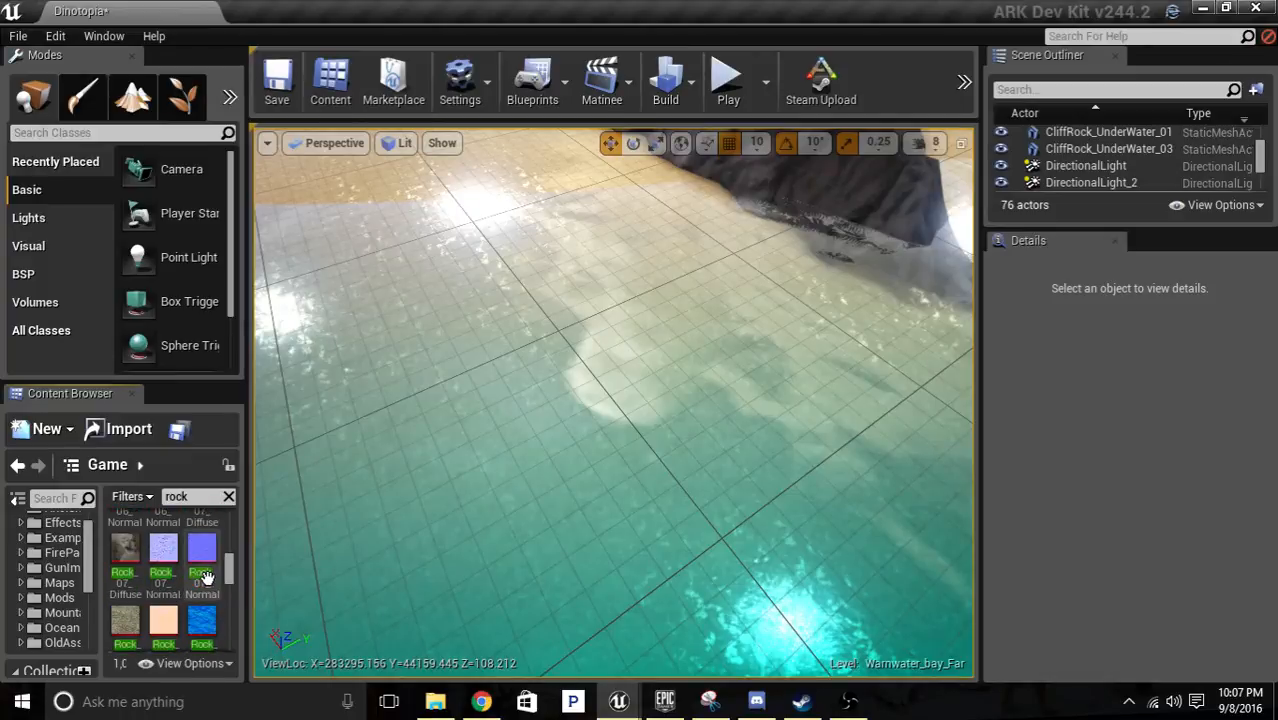
scroll(206, 575, "down", 4)
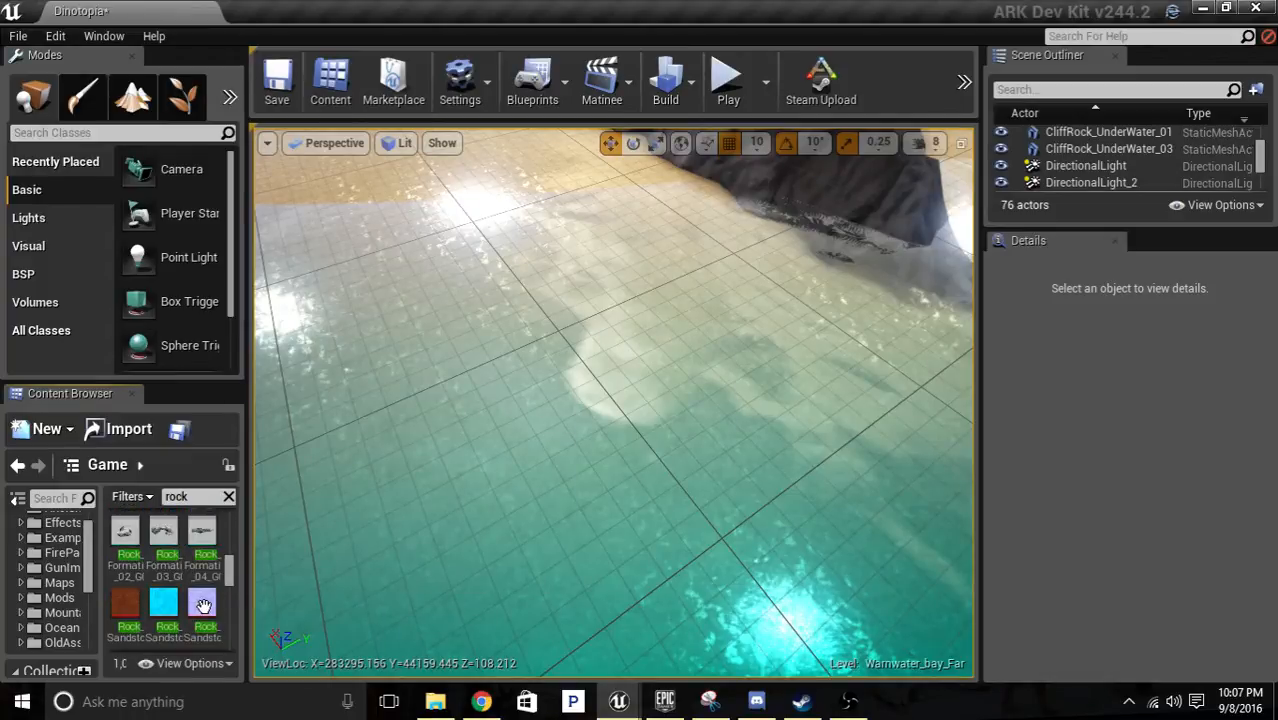
Place the Rock_Formation_04 static mesh in the level and move it against the tip of the island's dark rock.
scroll(203, 552, "up", 1)
left_click_drag(203, 590, 876, 284)
key("s")
right_click_drag(876, 284, 745, 286)
key("d")
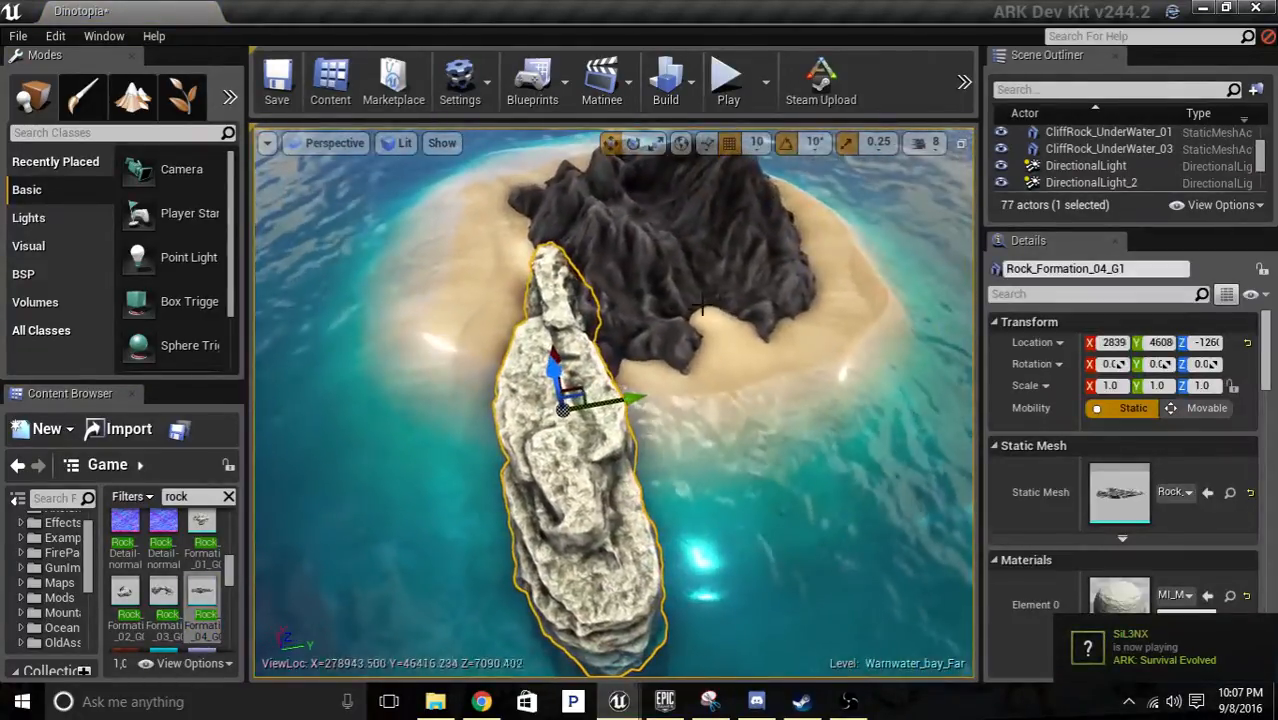
left_click_drag(581, 386, 608, 352)
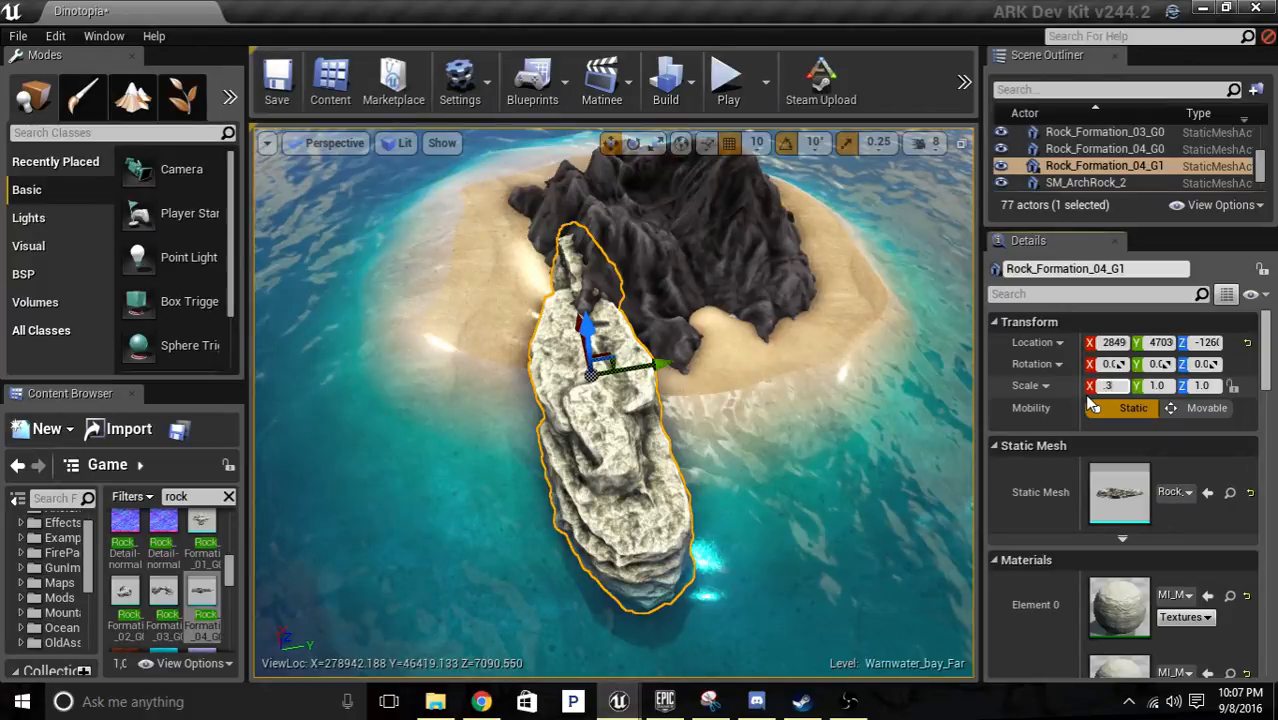
Scale the placed Rock_Formation_04 mesh to 0.3 on the X, Y and Z axes.
key("Tab")
type("0.3")
key("Tab")
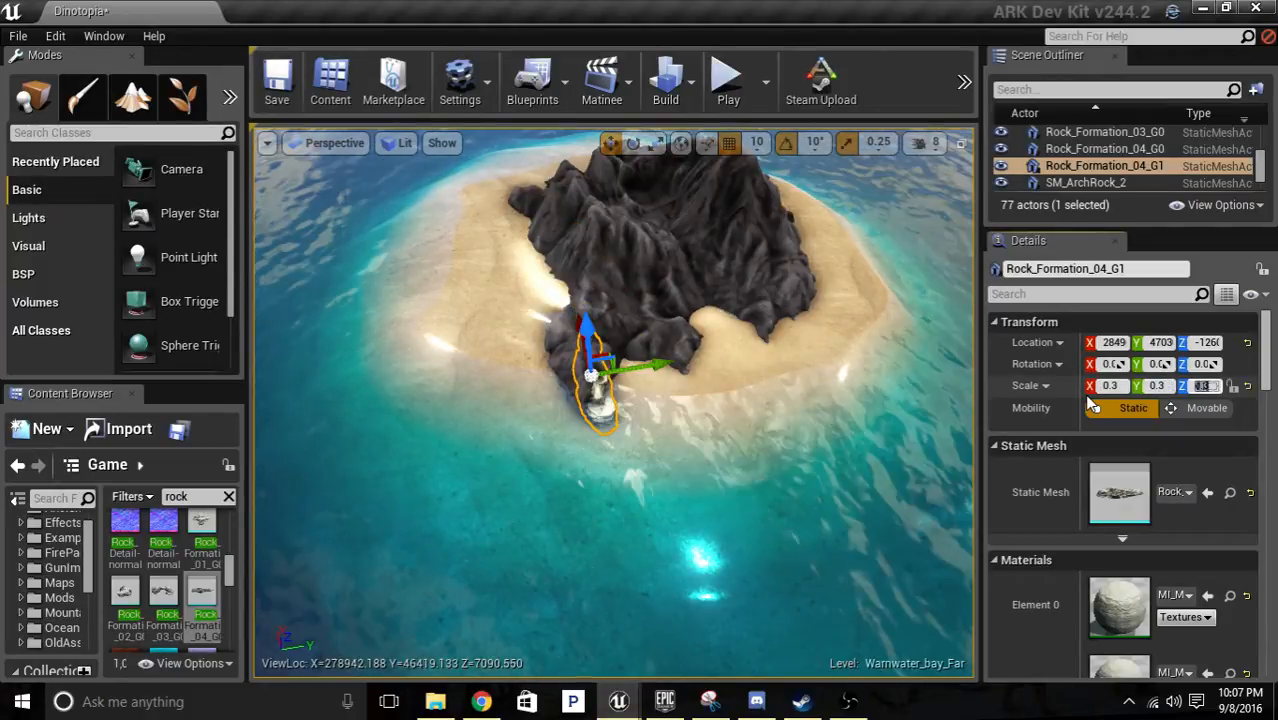
key("w")
right_click_drag(601, 475, 616, 452)
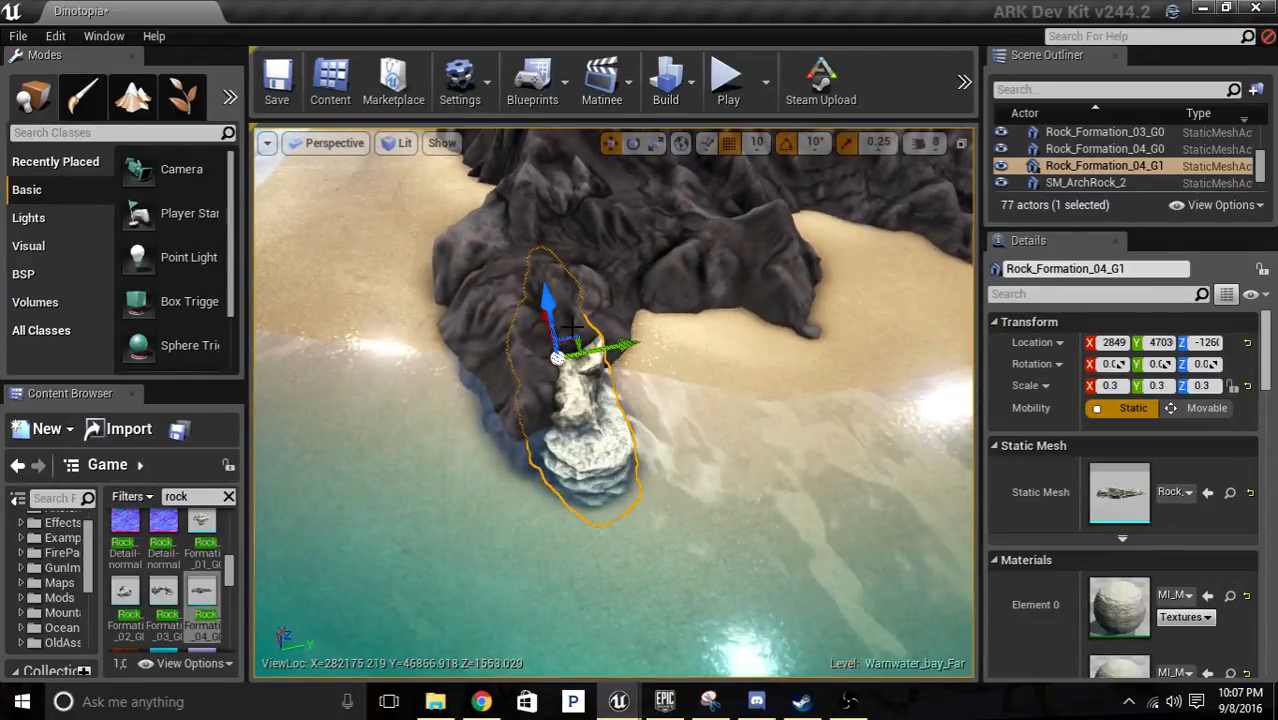
Move the scaled Rock_Formation_04 mesh out of the dark rock toward the water.
key("d")
right_click_drag(589, 324, 420, 322)
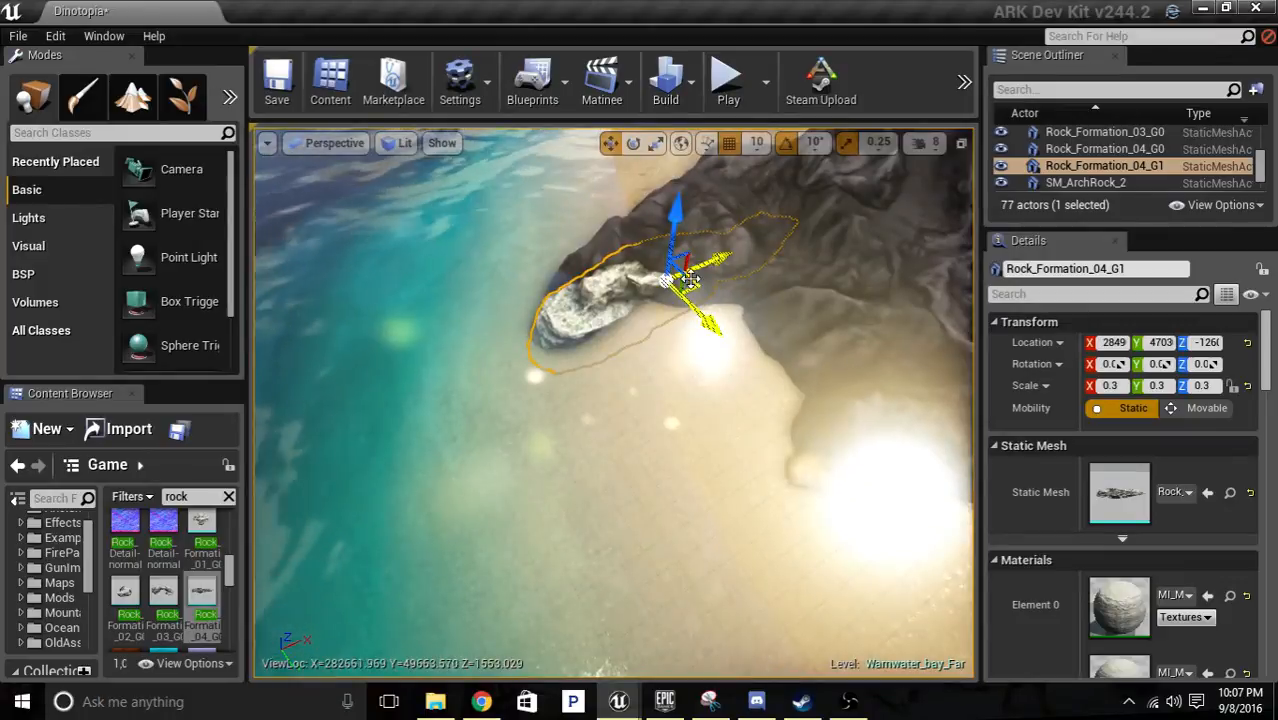
left_click_drag(693, 285, 605, 298)
key("a")
right_click_drag(606, 300, 725, 300)
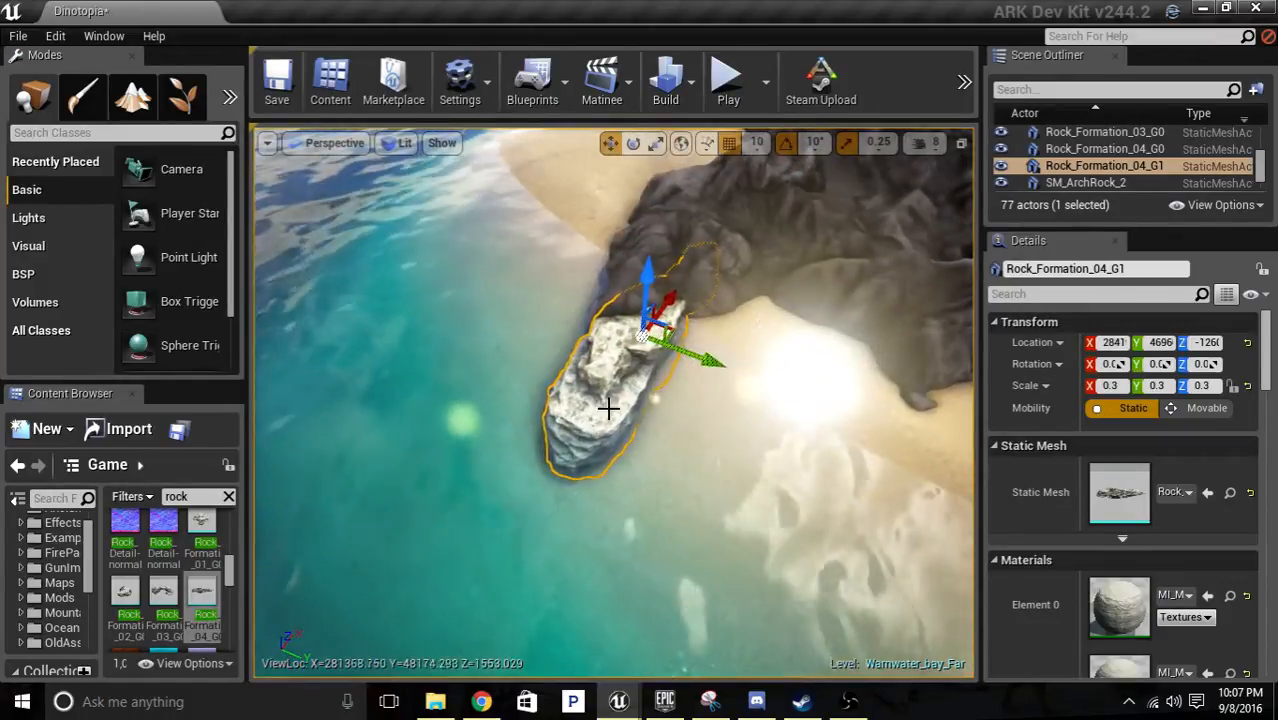
Rotate the Rock_Formation_04 mesh about its vertical axis beside the dark rock's tip.
key("e")
left_click_drag(658, 411, 780, 400)
right_click_drag(658, 405, 800, 330)
key("a")
key("w")
key("s")
right_click_drag(633, 439, 710, 500)
key("a")
key("r")
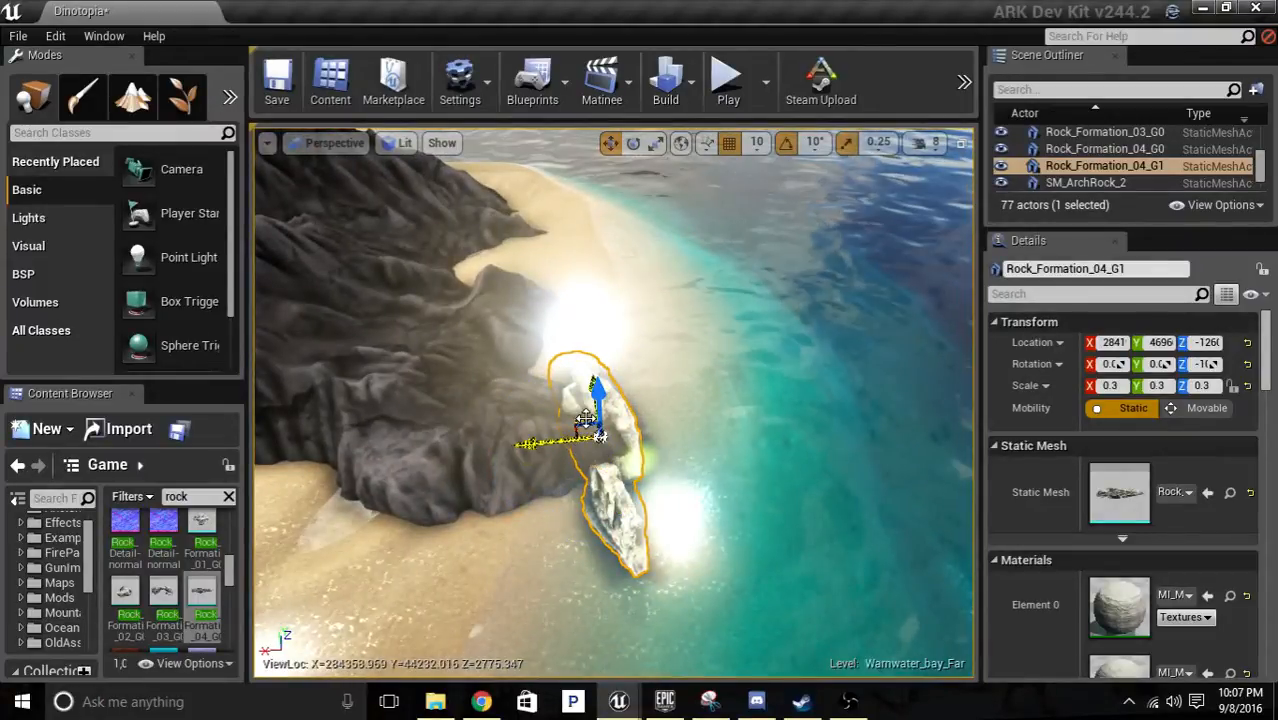
Shift the rotated Rock_Formation_04 mesh into the shallows off the dark rock's tip and lower it slightly.
left_click_drag(576, 418, 632, 472)
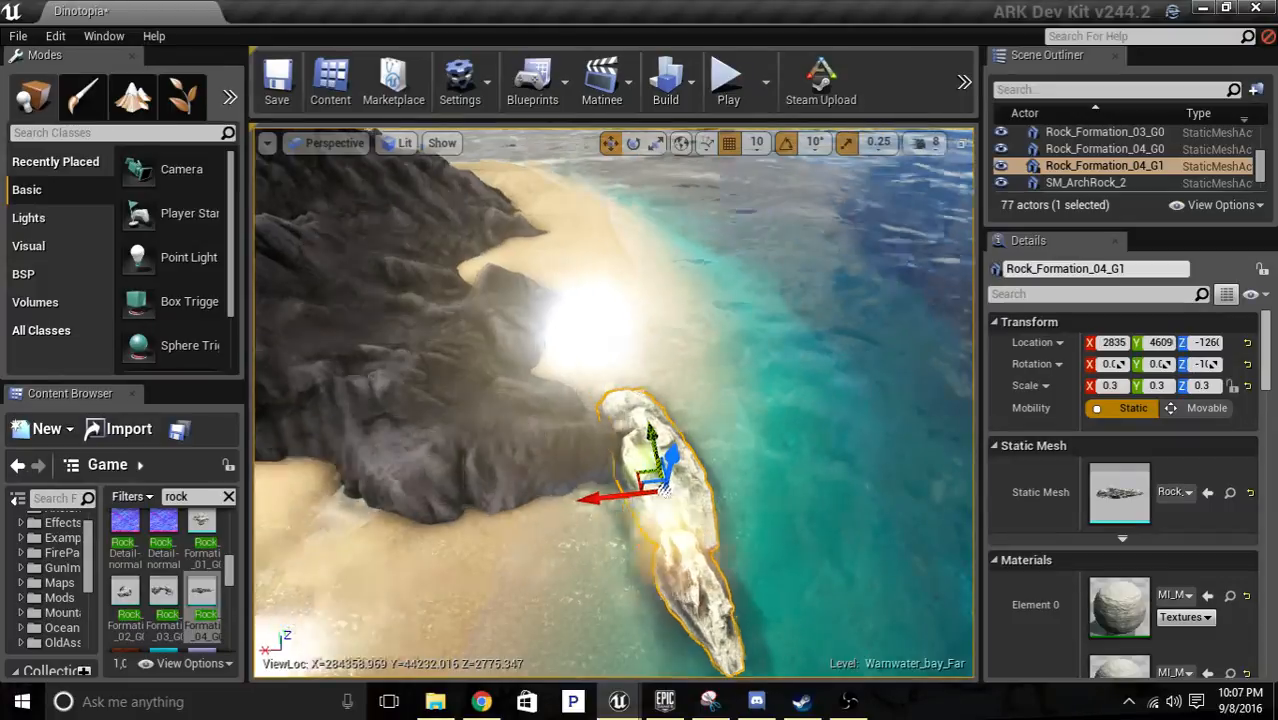
key("d")
right_click_drag(665, 490, 470, 450)
key("s")
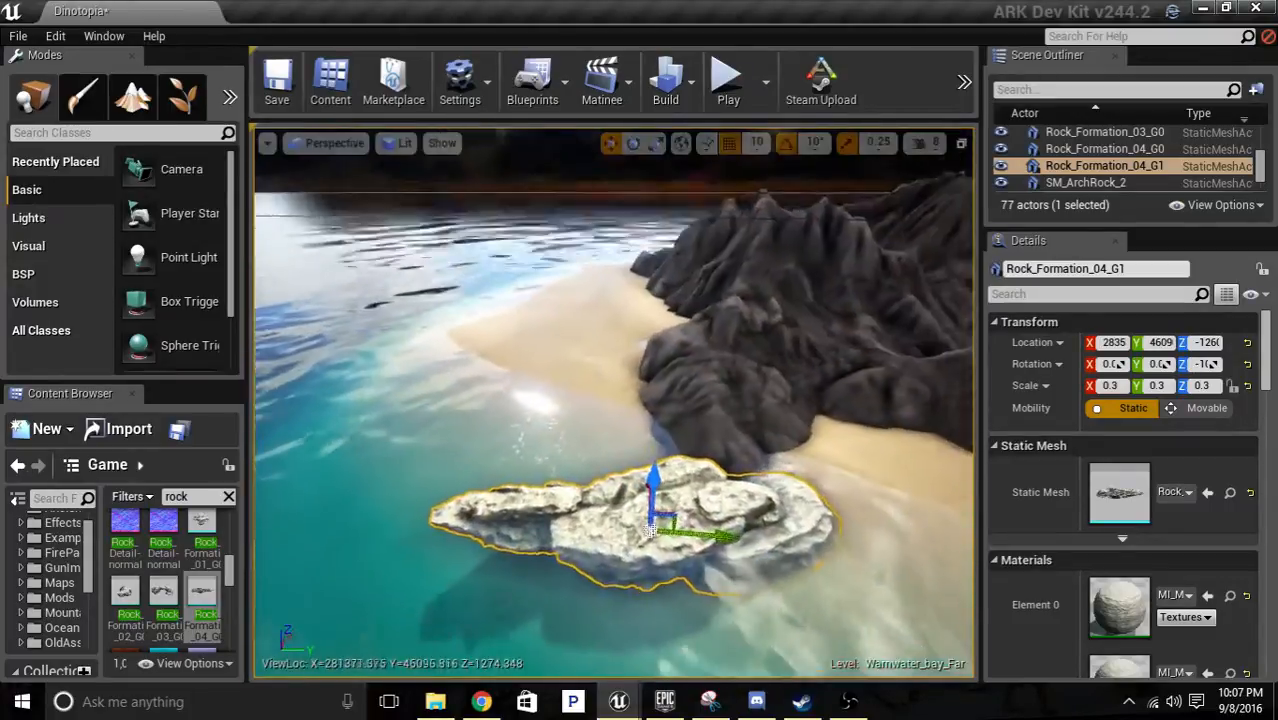
key("w")
right_click_drag(690, 400, 868, 430)
key("a")
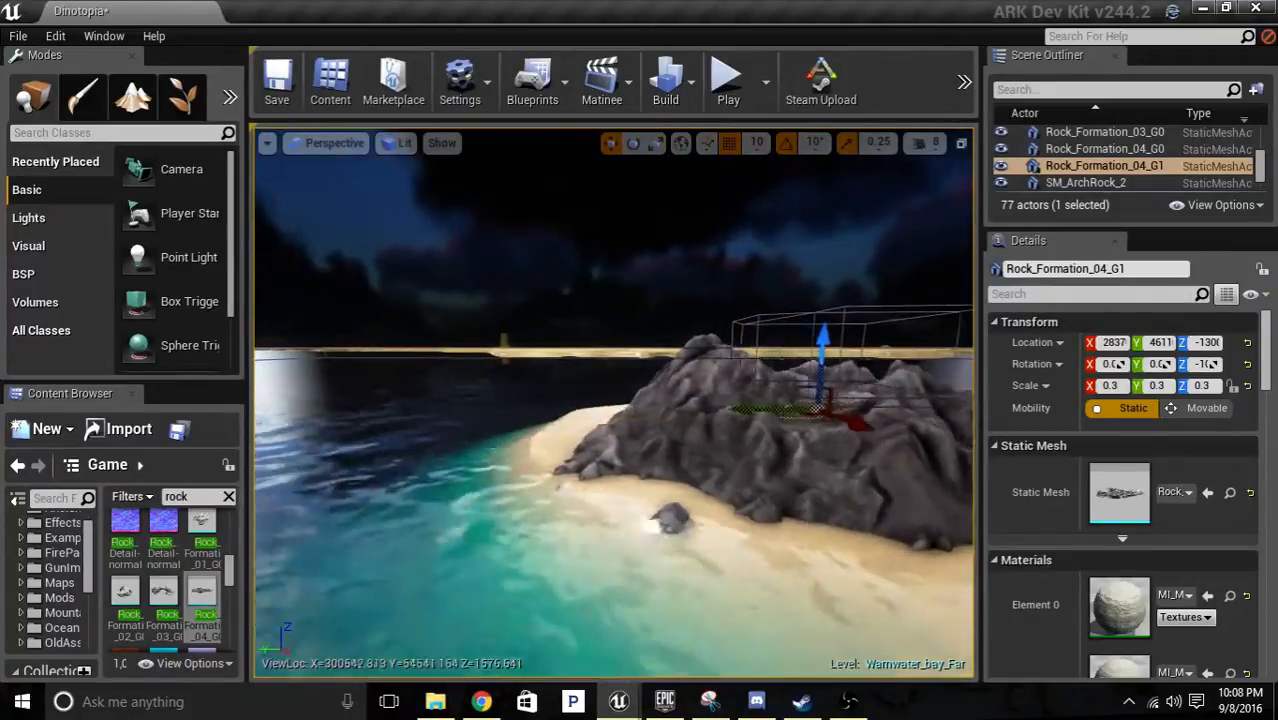
Place the Rock_Formation_01_G0 static mesh in the water along another side of the island.
key("w")
right_click_drag(614, 402, 648, 488)
key("s")
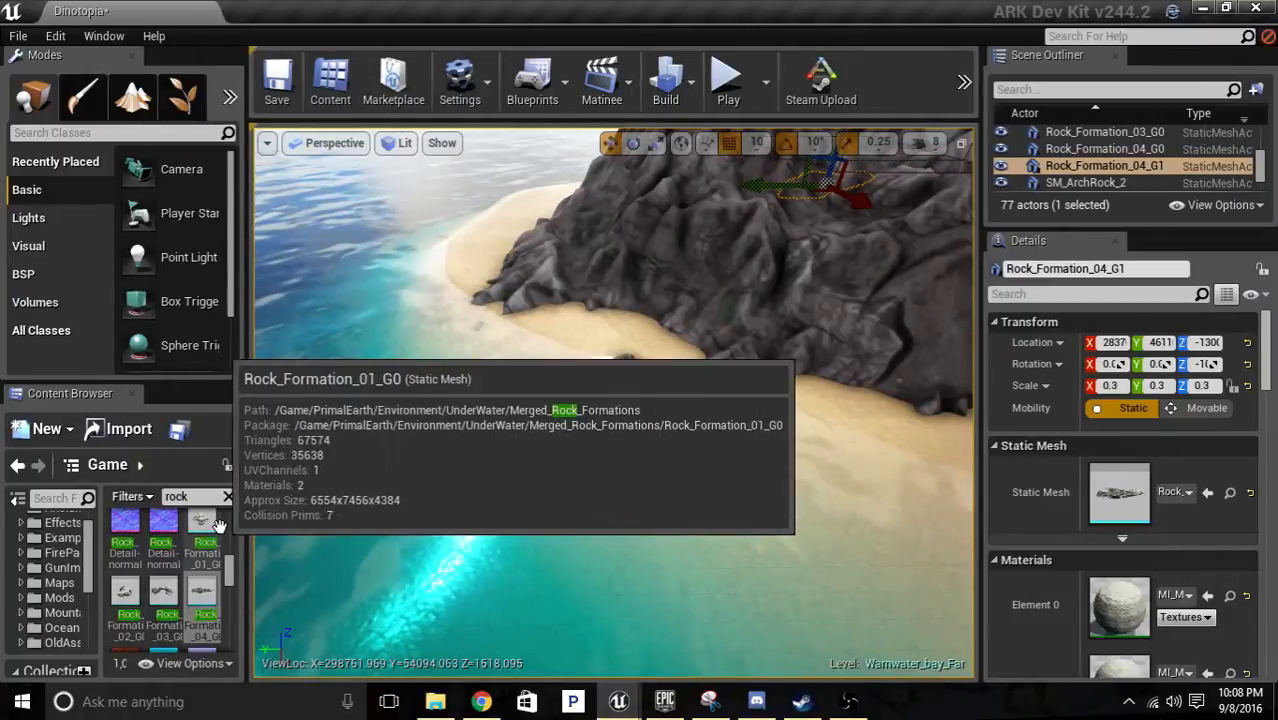
left_click_drag(317, 512, 578, 380)
right_click_drag(843, 334, 820, 346)
key("s")
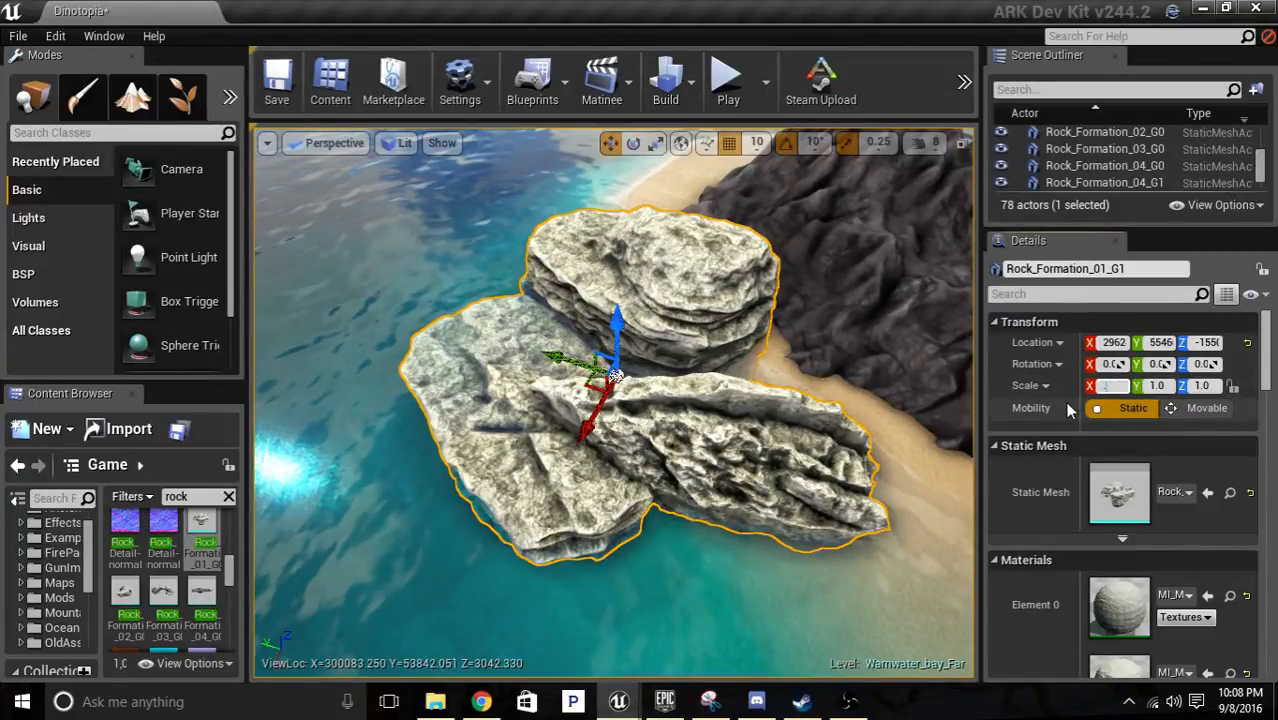
Scale the placed Rock_Formation_01 mesh to 0.1 on the X, Y and Z axes.
type("0.1")
key("Tab")
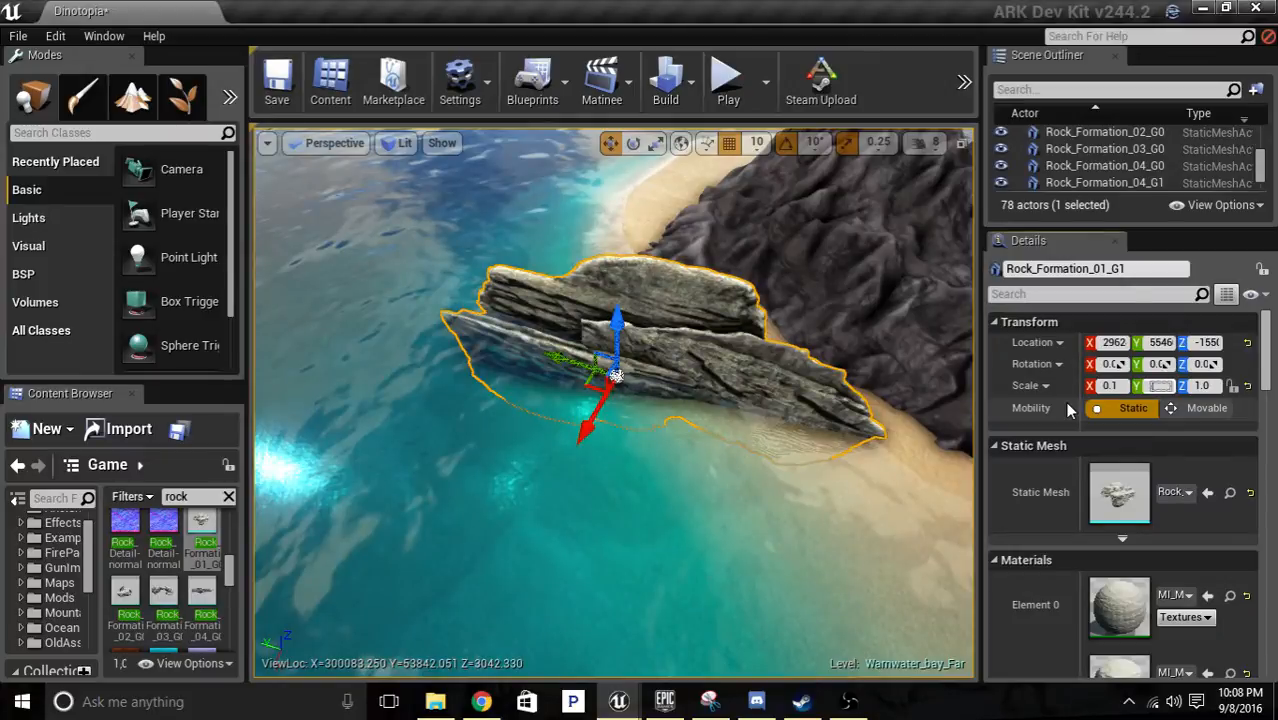
type("0.1")
key("Tab")
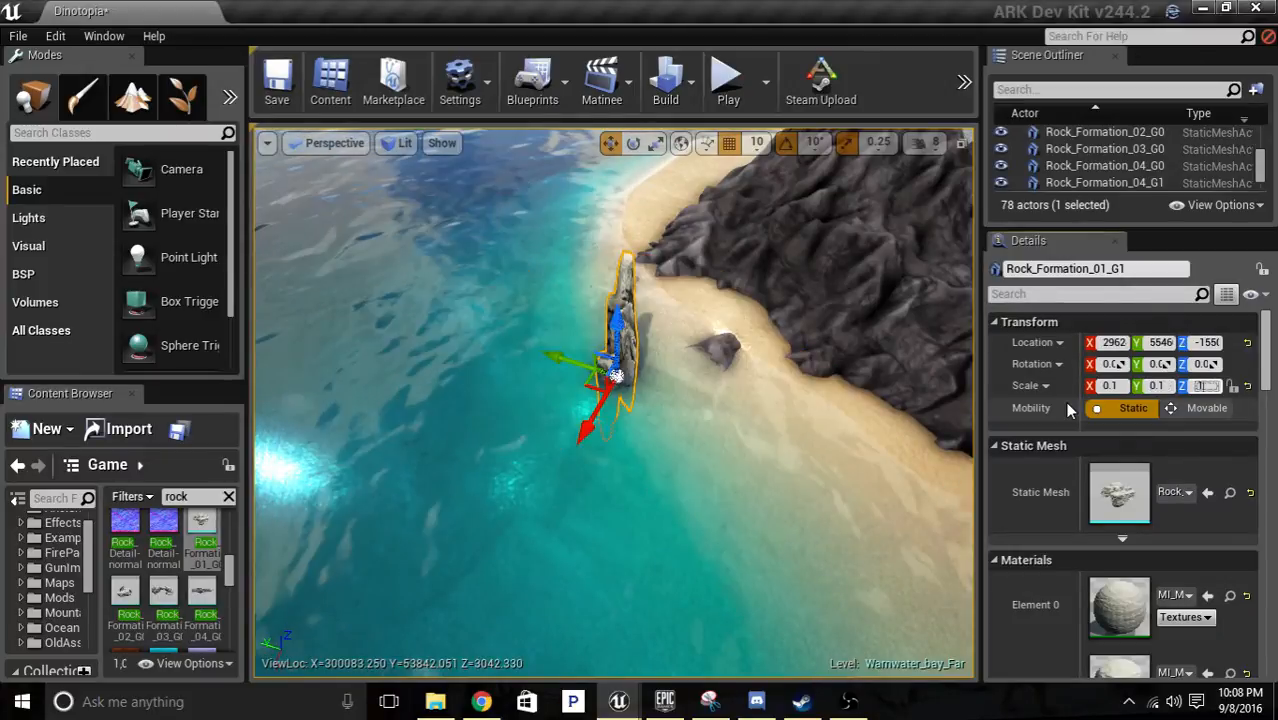
type("0.1")
key("Return")
Move the Rock_Formation_01 mesh out of the water to the small dark rock on the beach.
right_click_drag(480, 455, 480, 455)
key("w")
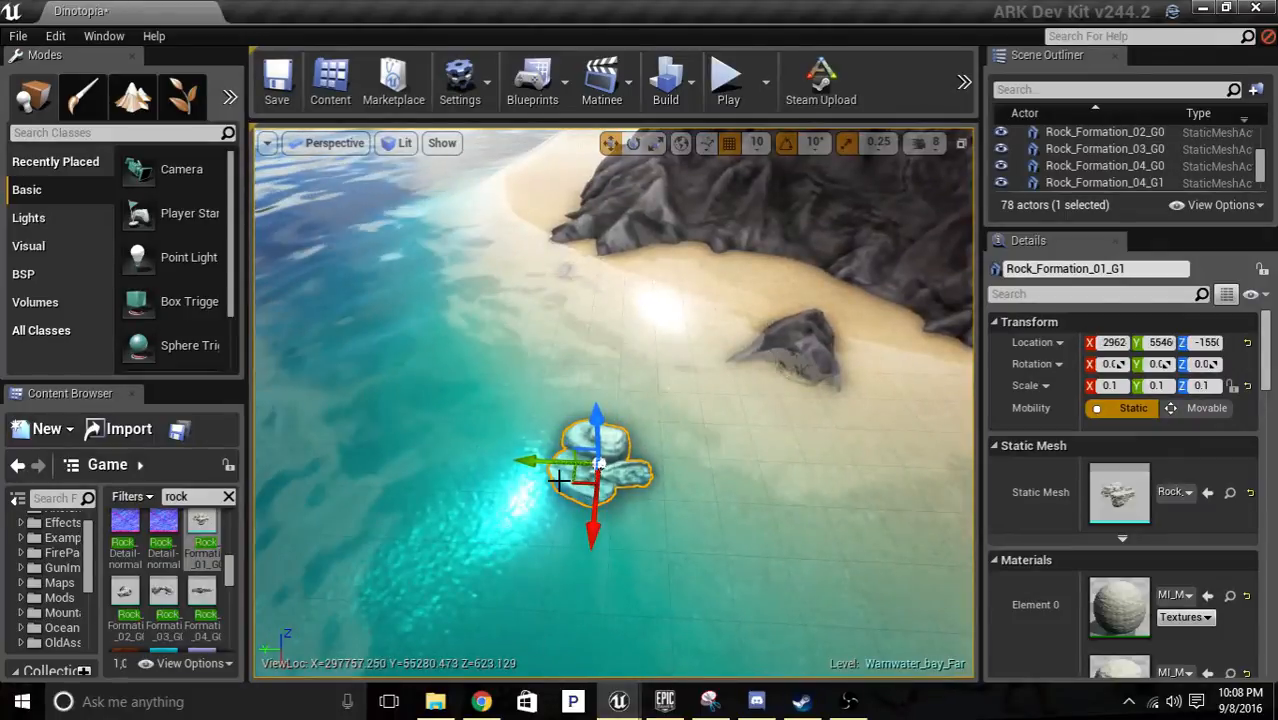
left_click_drag(590, 472, 782, 395)
left_click_drag(808, 326, 835, 269)
left_click_drag(803, 346, 755, 385)
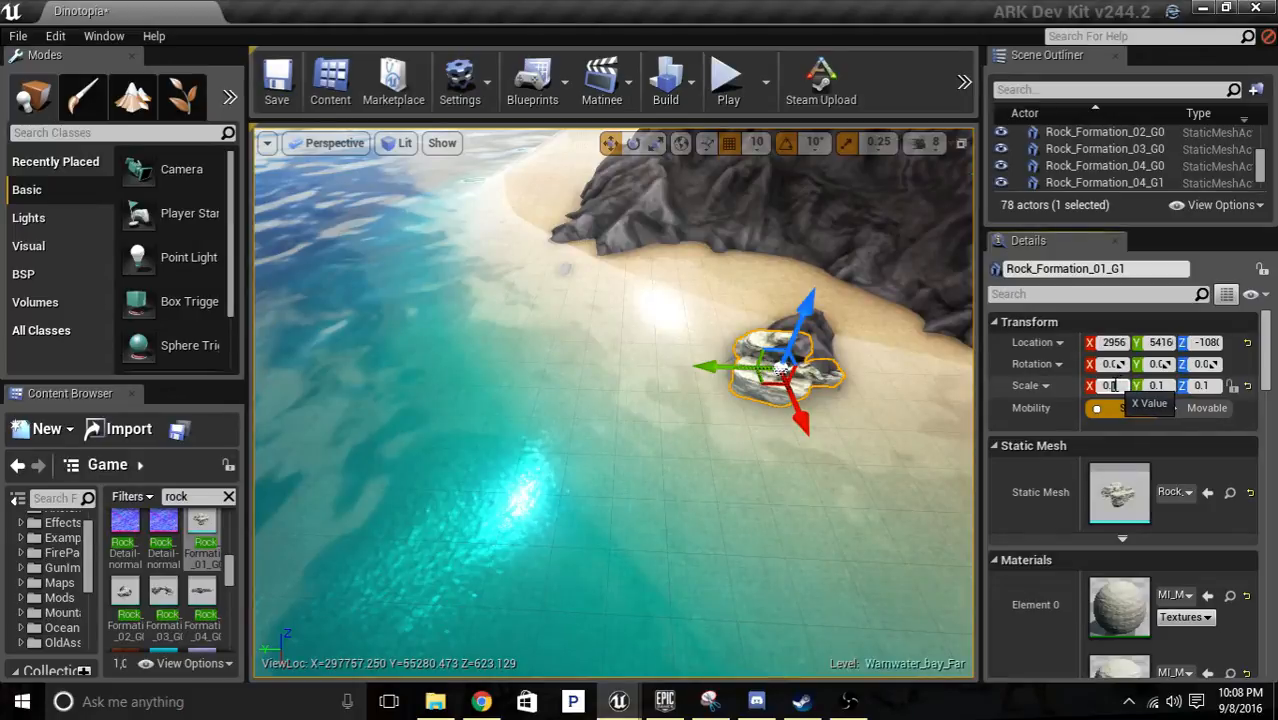
Set the Rock_Formation_01 mesh's scale to 0.3 on all three axes.
type("3")
key("Tab")
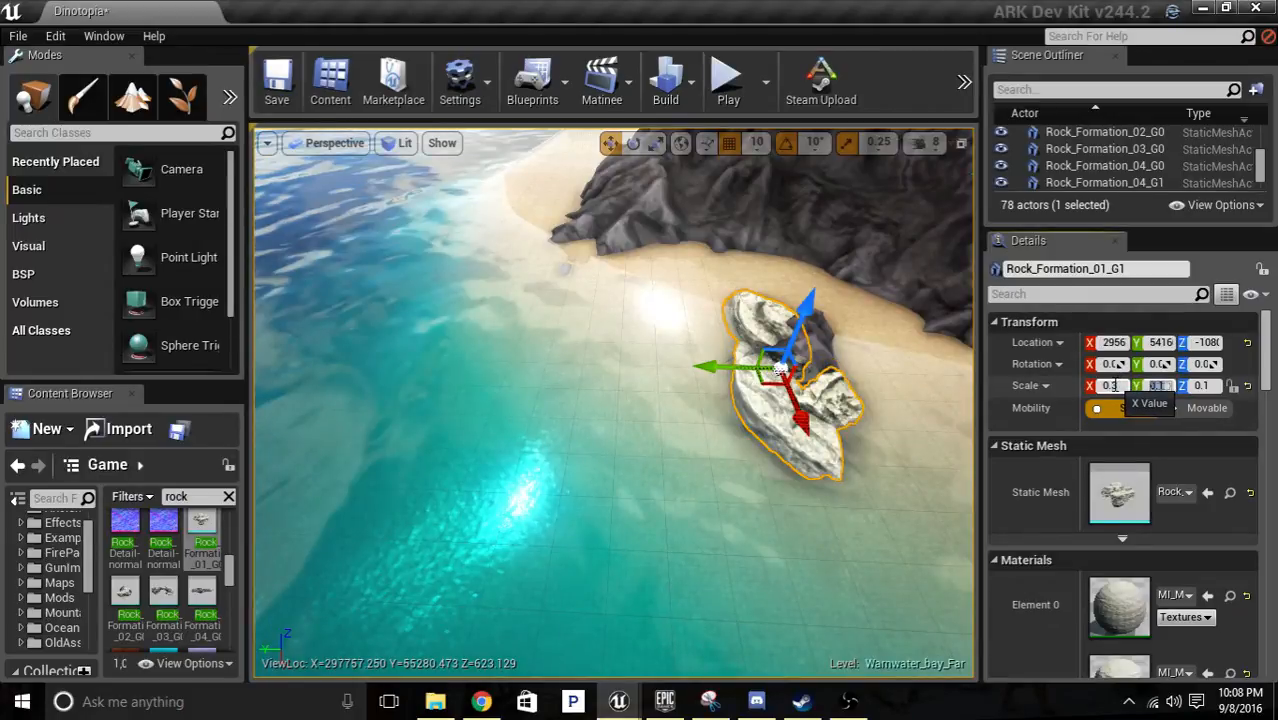
type("3")
key("Tab")
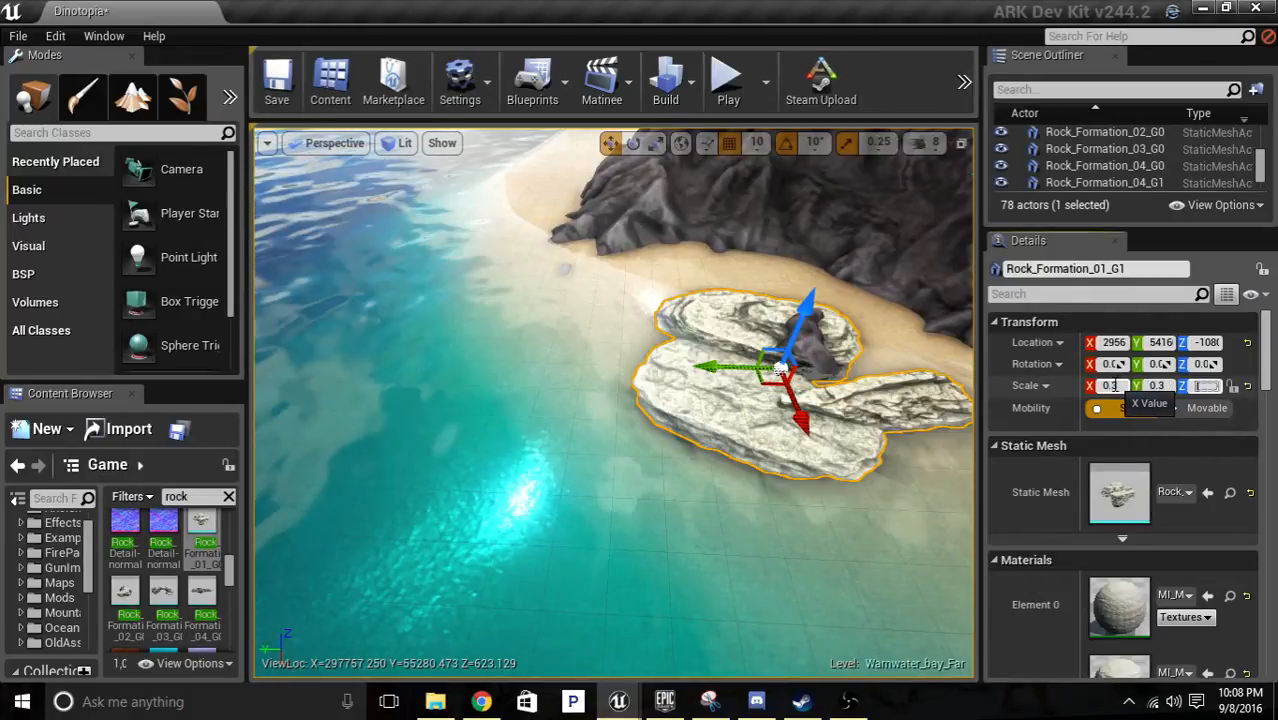
type("3")
key("Return")
Reposition the enlarged Rock_Formation_01 mesh on the shoreline in front of the dark rock formation.
key("d")
right_click_drag(800, 315, 765, 310)
key("w")
key("a")
key("w")
key("s")
right_click_drag(470, 340, 533, 398)
left_click_drag(588, 412, 596, 410)
key("d")
right_click_drag(593, 308, 676, 288)
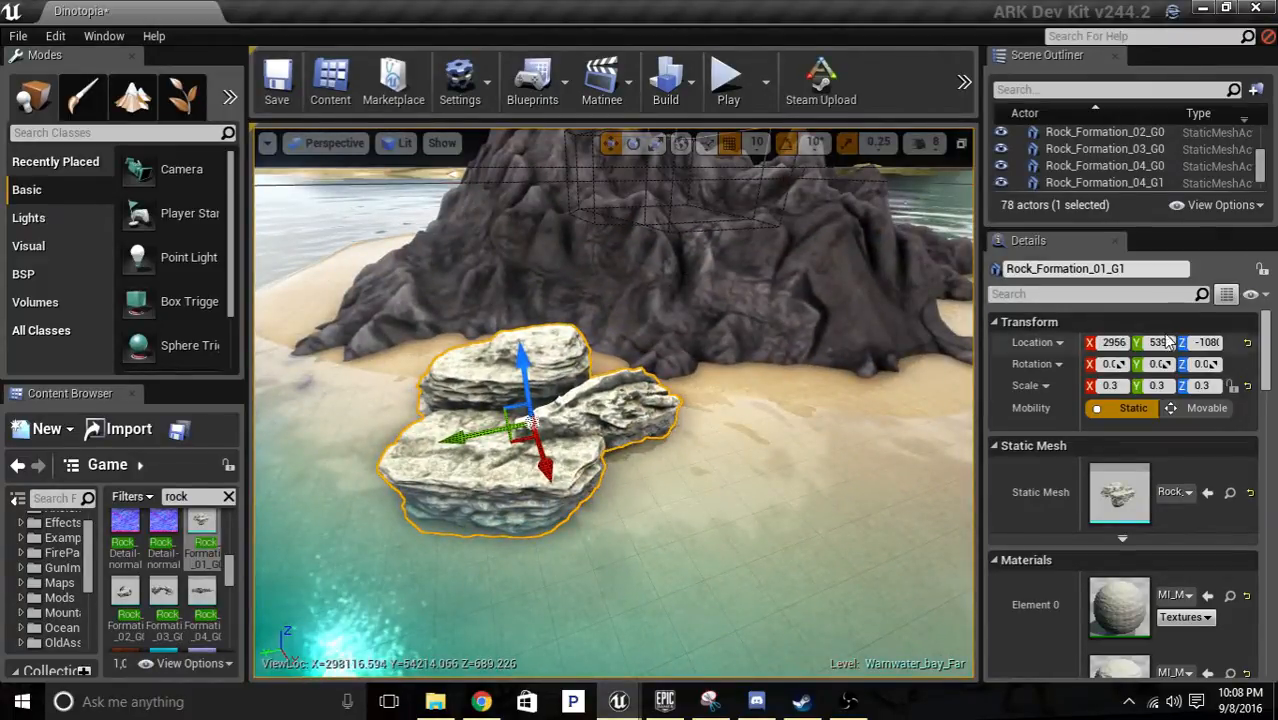
Adjust the height of the Rock_Formation_01 mesh so its base sits in the sand.
key("d")
right_click_drag(740, 298, 688, 300)
key("w")
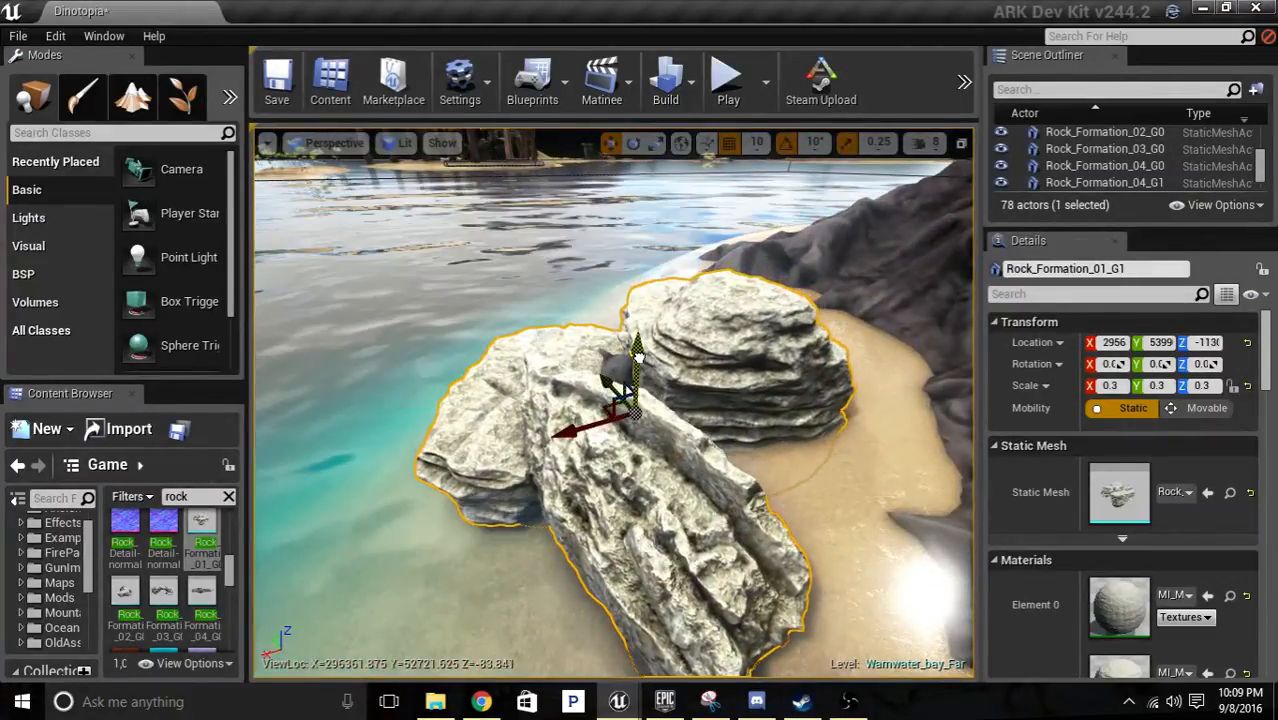
left_click_drag(637, 367, 637, 357)
left_click_drag(638, 355, 638, 331)
Set the Rock_Formation_01 mesh's collision preset to Ground.
right_click_drag(638, 331, 899, 342)
scroll(1155, 428, "down", 10)
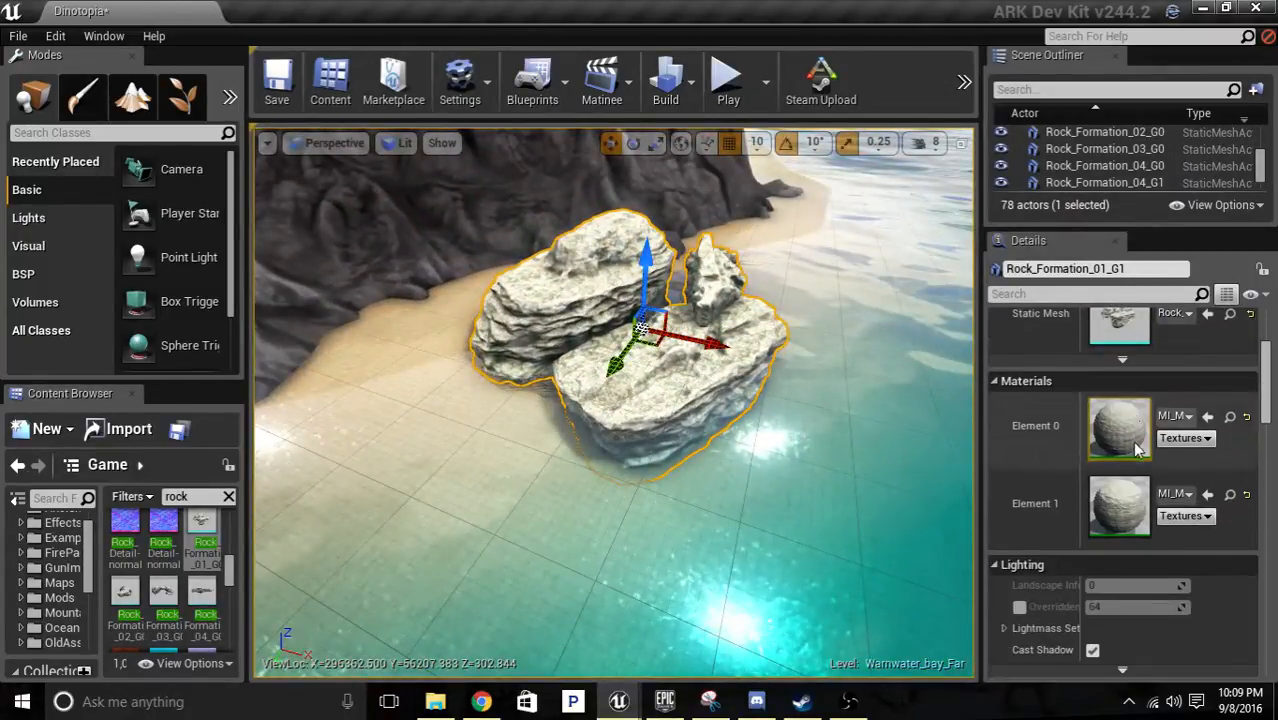
scroll(1165, 596, "down", 1)
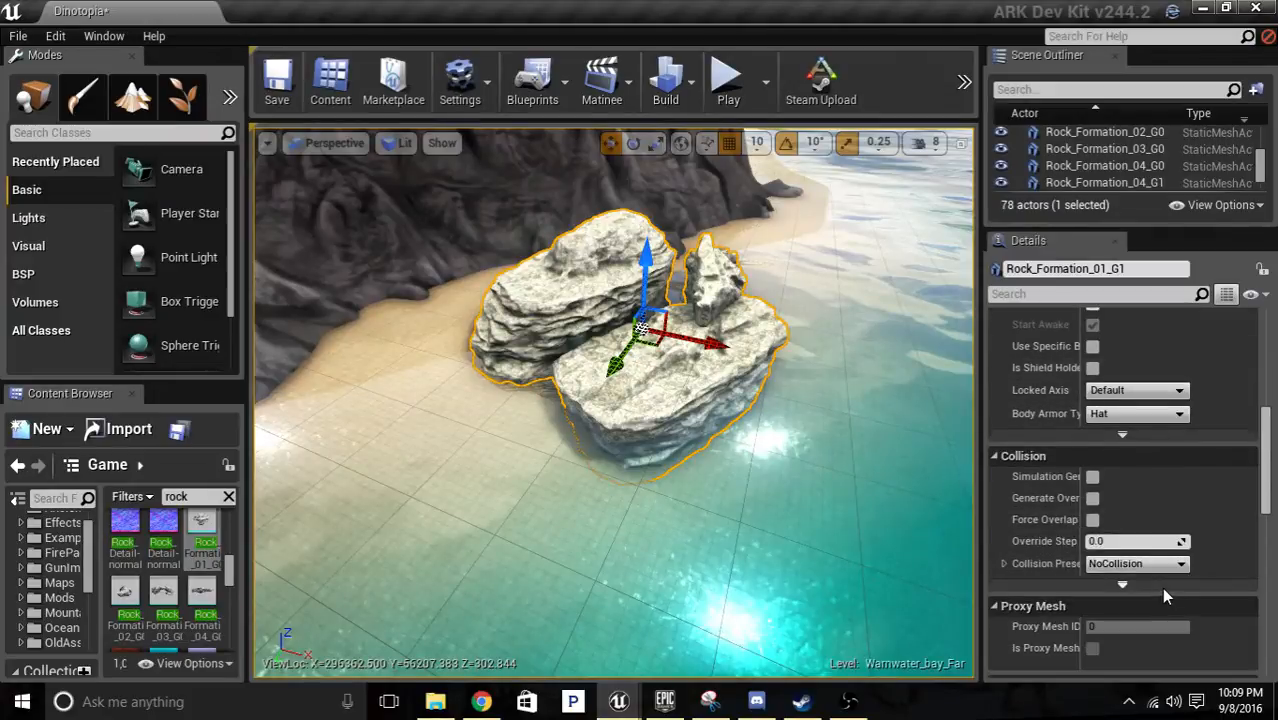
left_click(1165, 564)
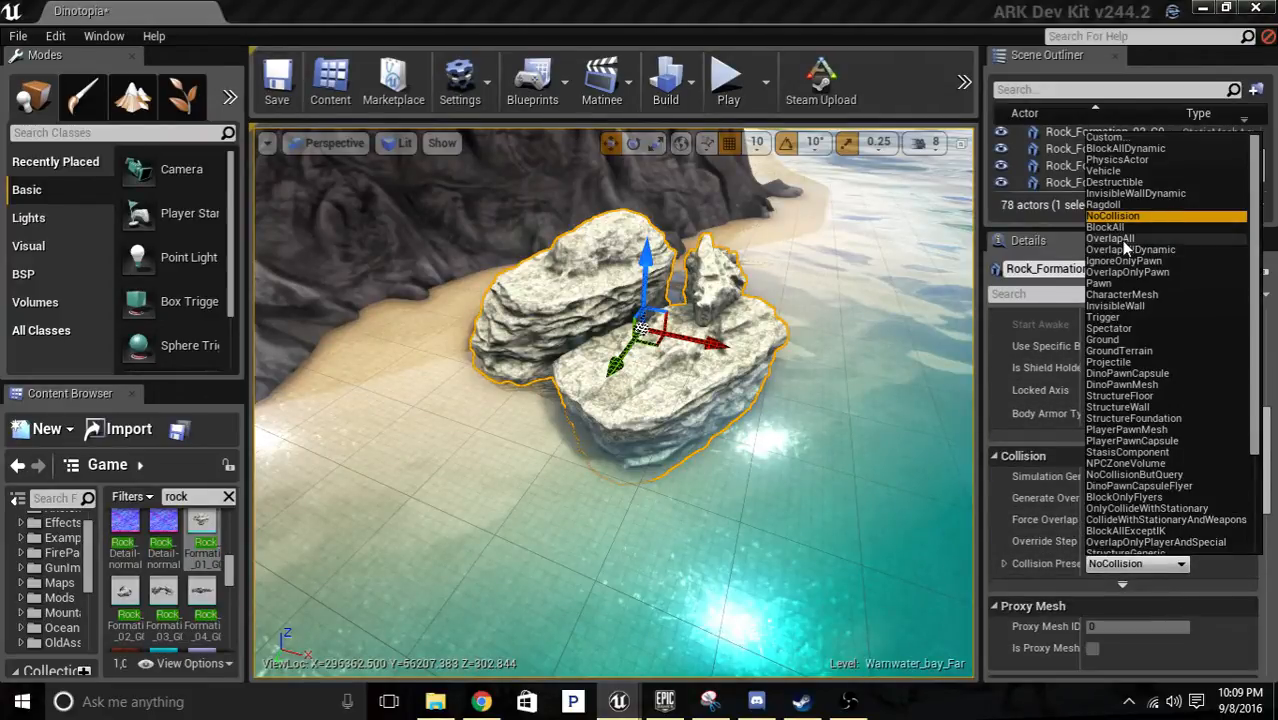
left_click(1102, 341)
Set the collision preset of the Rock_Formation_04_G1 mesh at the water's edge to Ground.
right_click_drag(820, 380, 560, 378)
key("w")
key("w")
left_click(660, 420)
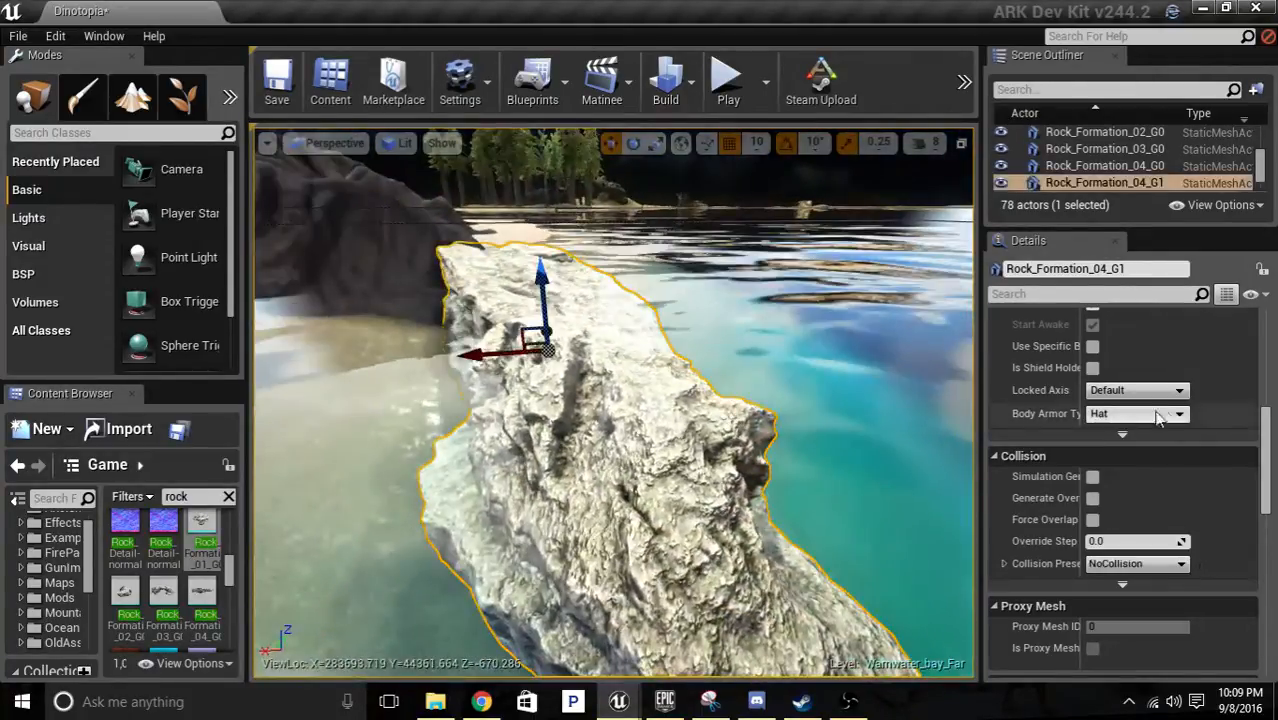
left_click(1163, 568)
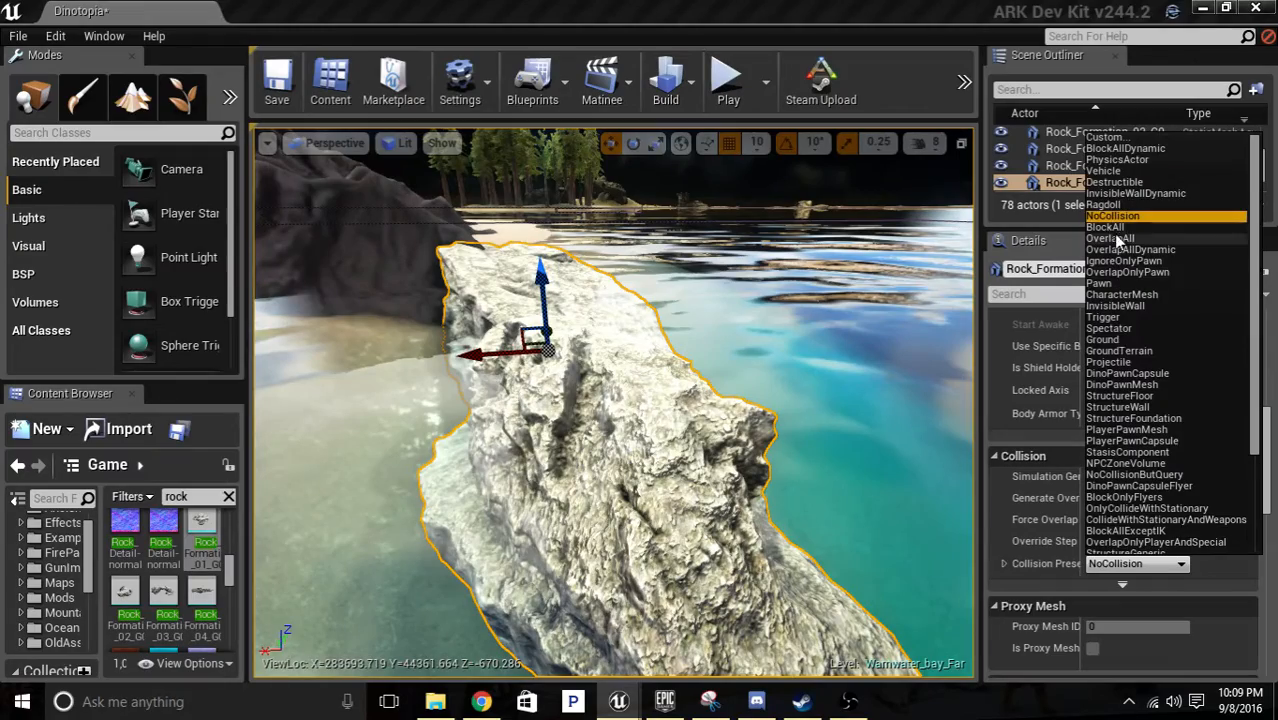
left_click(1130, 342)
Switch to foliage painting and reduce the brush size to about 1327.
right_click_drag(820, 390, 880, 420)
key("w")
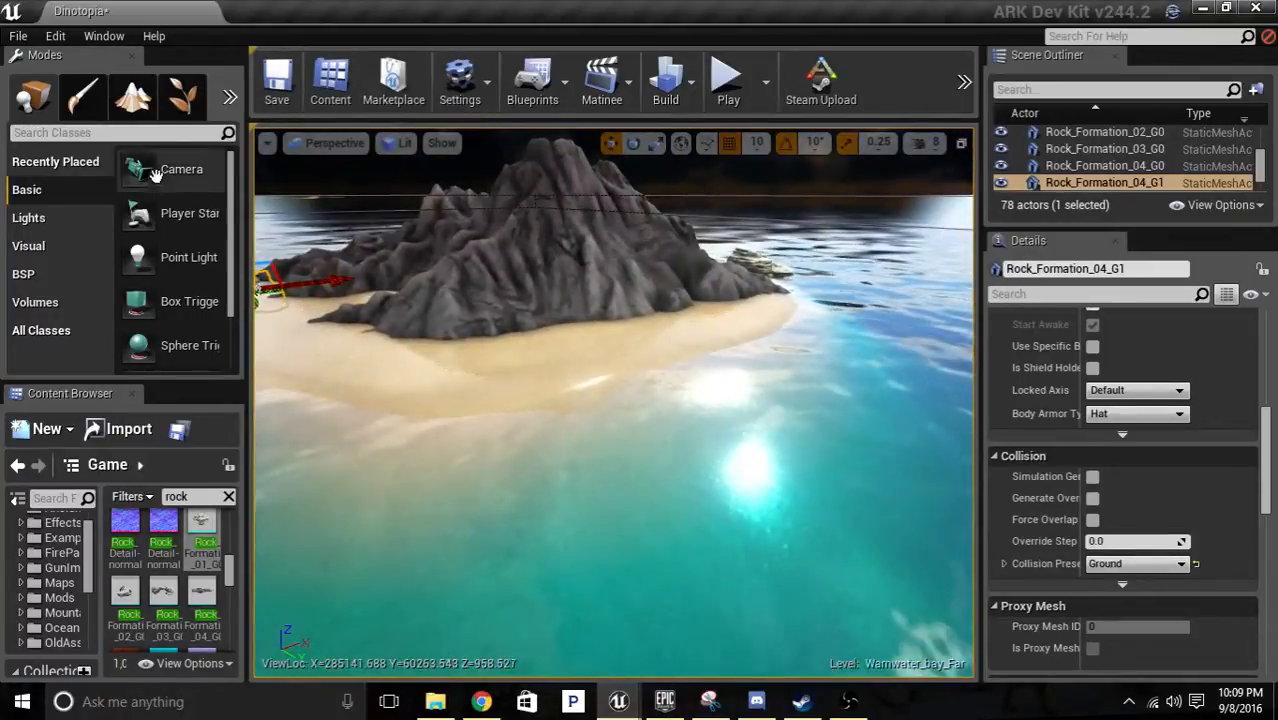
left_click(134, 90)
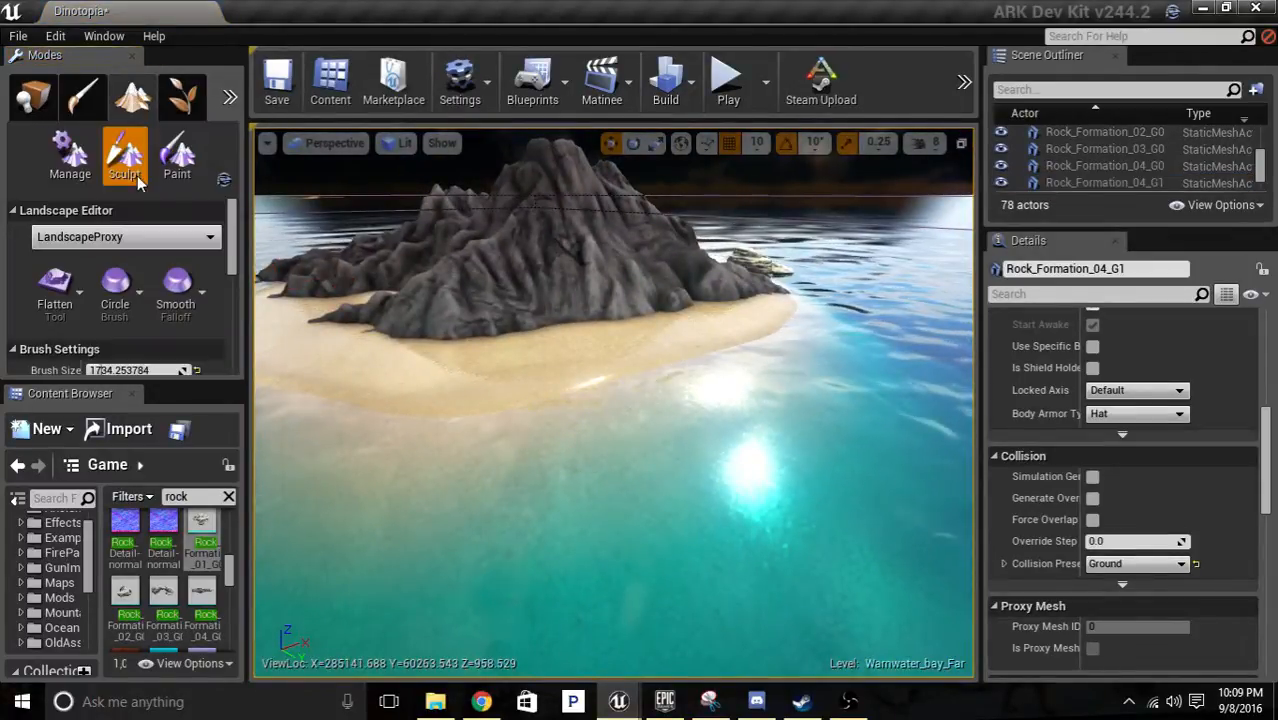
left_click(182, 100)
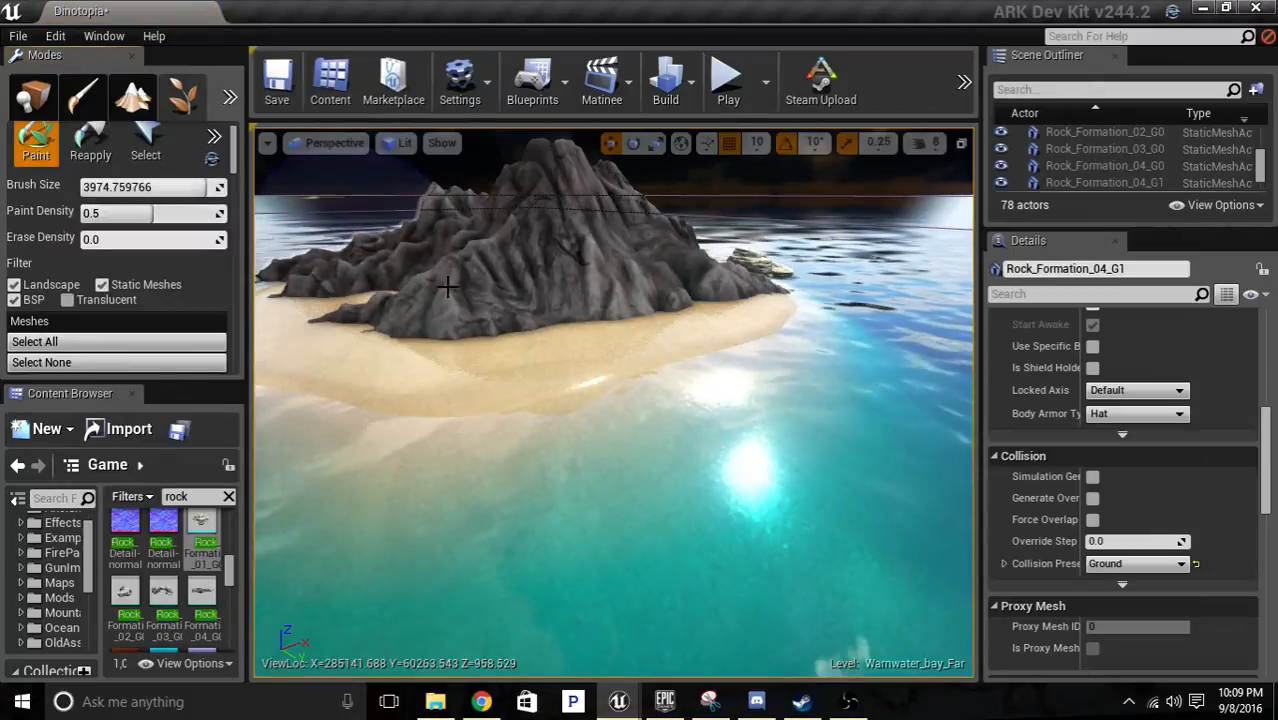
mouse_move(448, 280)
right_mouse_down()
mouse_move(500, 285)
mouse_move(600, 260)
mouse_move(610, 341)
right_mouse_up()
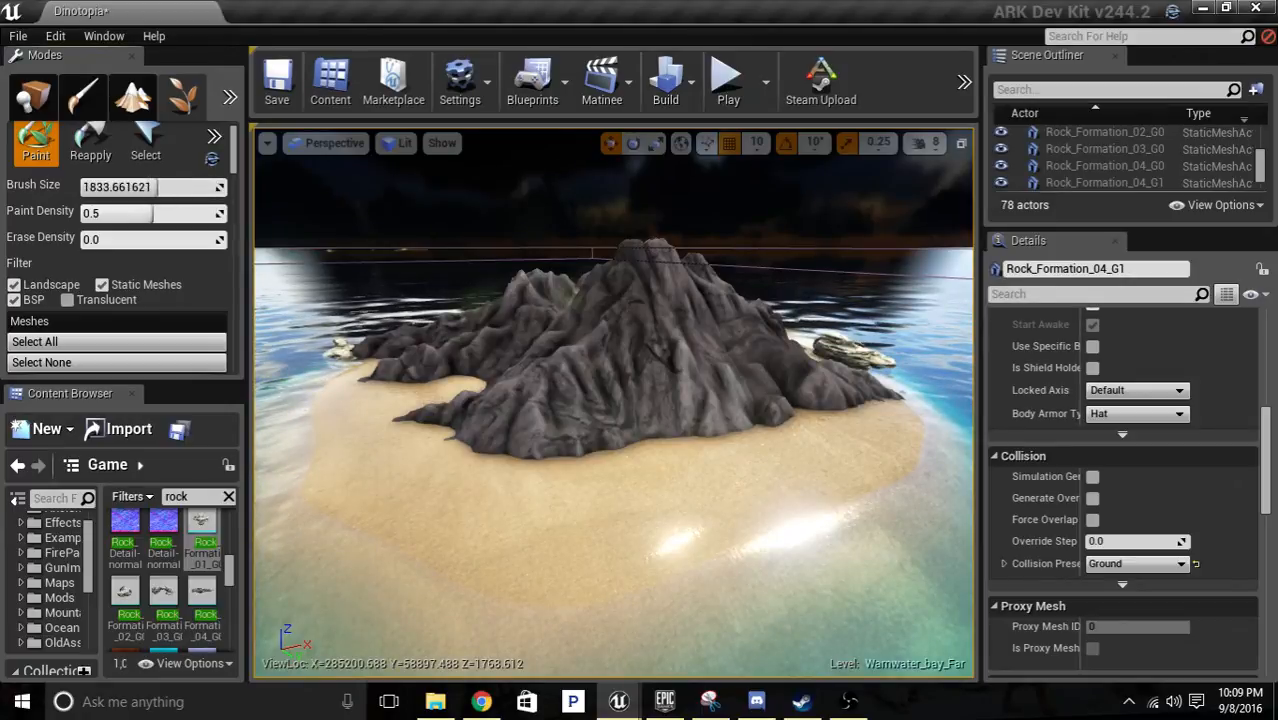
left_click_drag(222, 193, 205, 193)
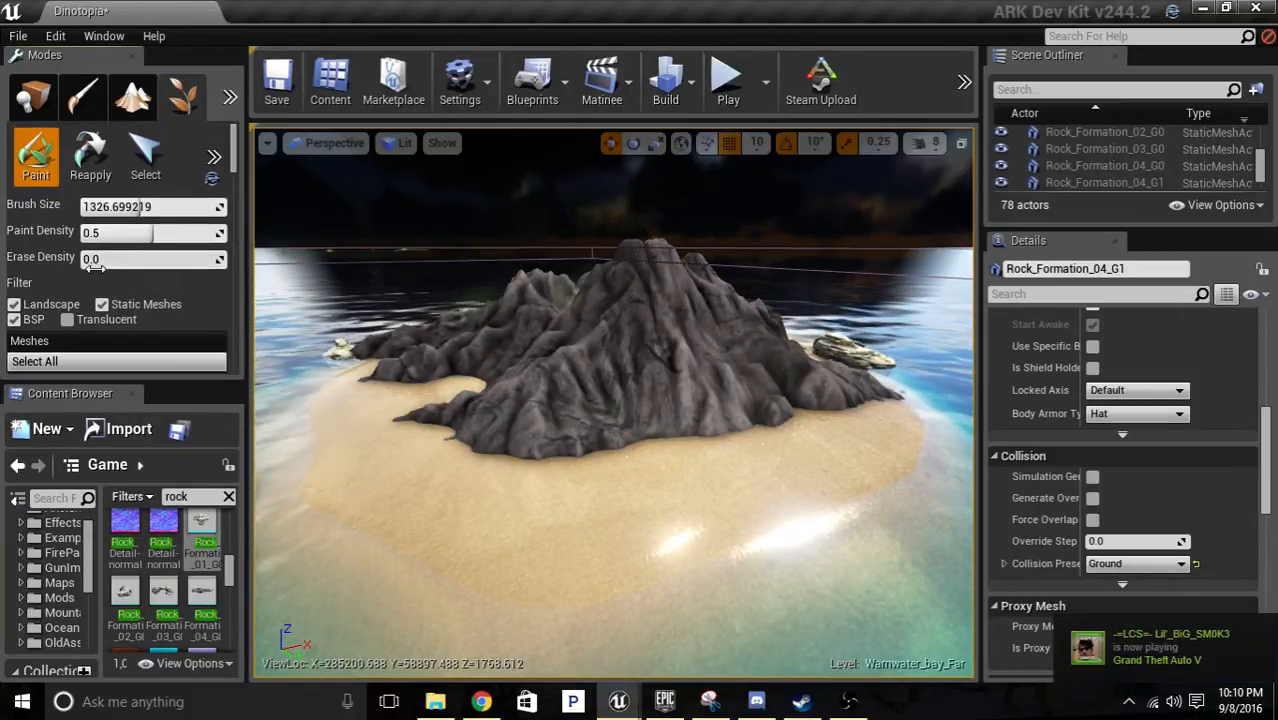
Enable the BigPalm tree mesh in the foliage list for painting.
left_click(146, 152)
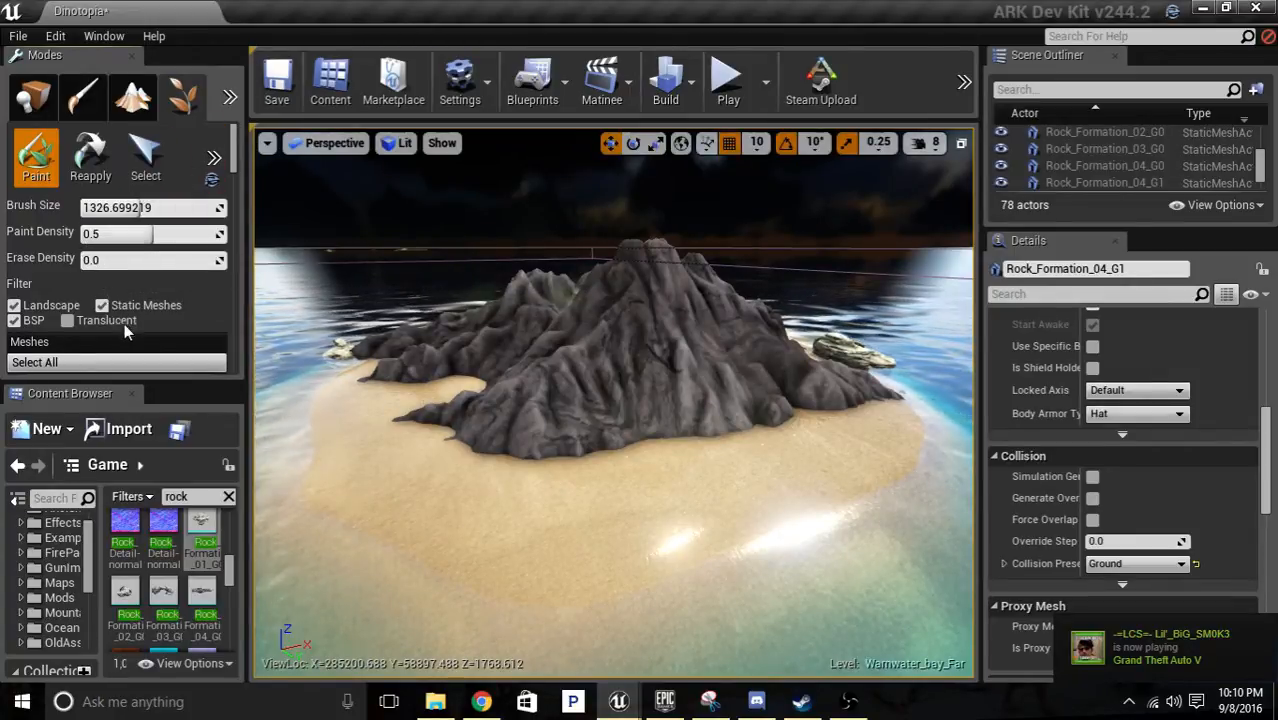
scroll(140, 274, "down", 5)
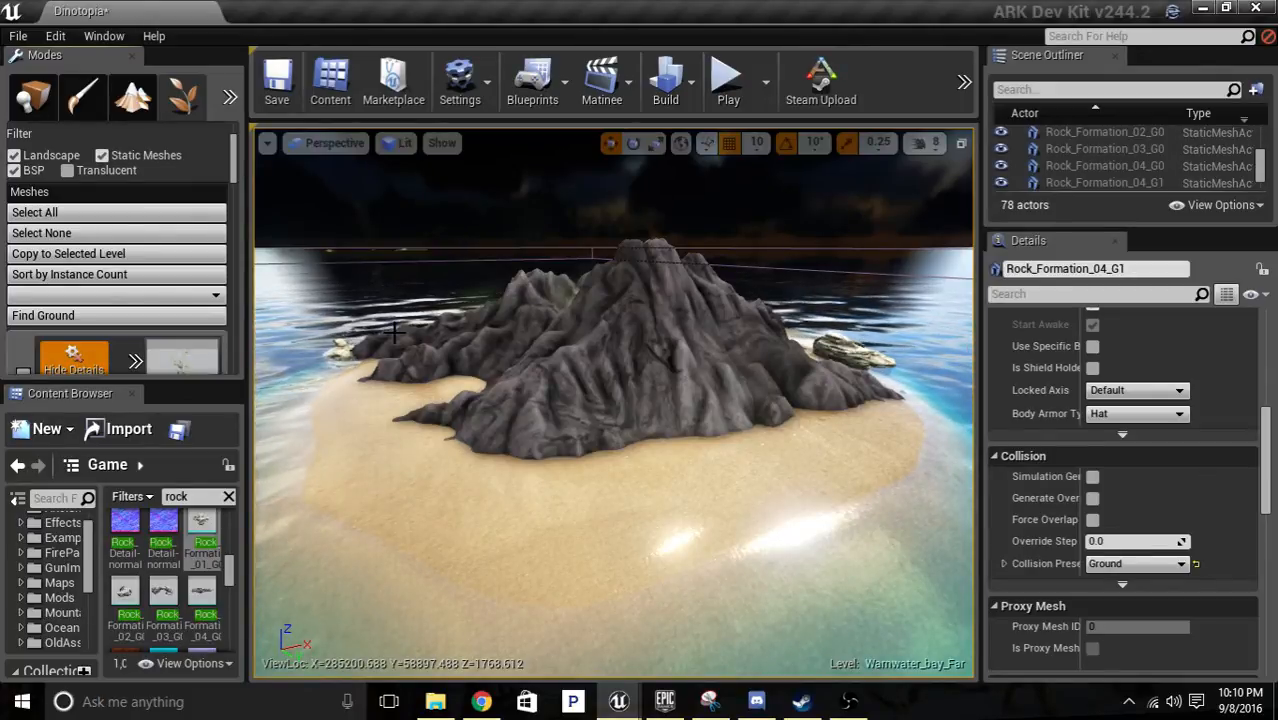
right_click_drag(400, 420, 460, 560)
scroll(170, 290, "down", 5)
scroll(169, 290, "down", 6)
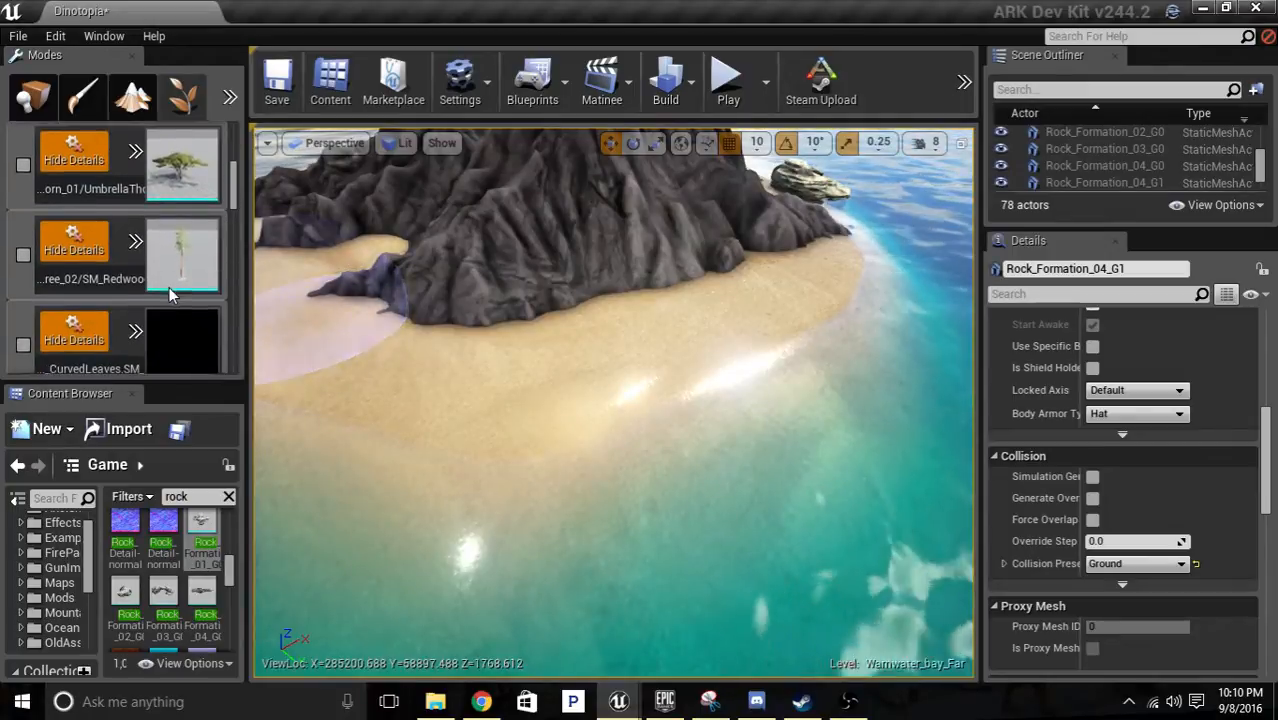
scroll(169, 287, "down", 6)
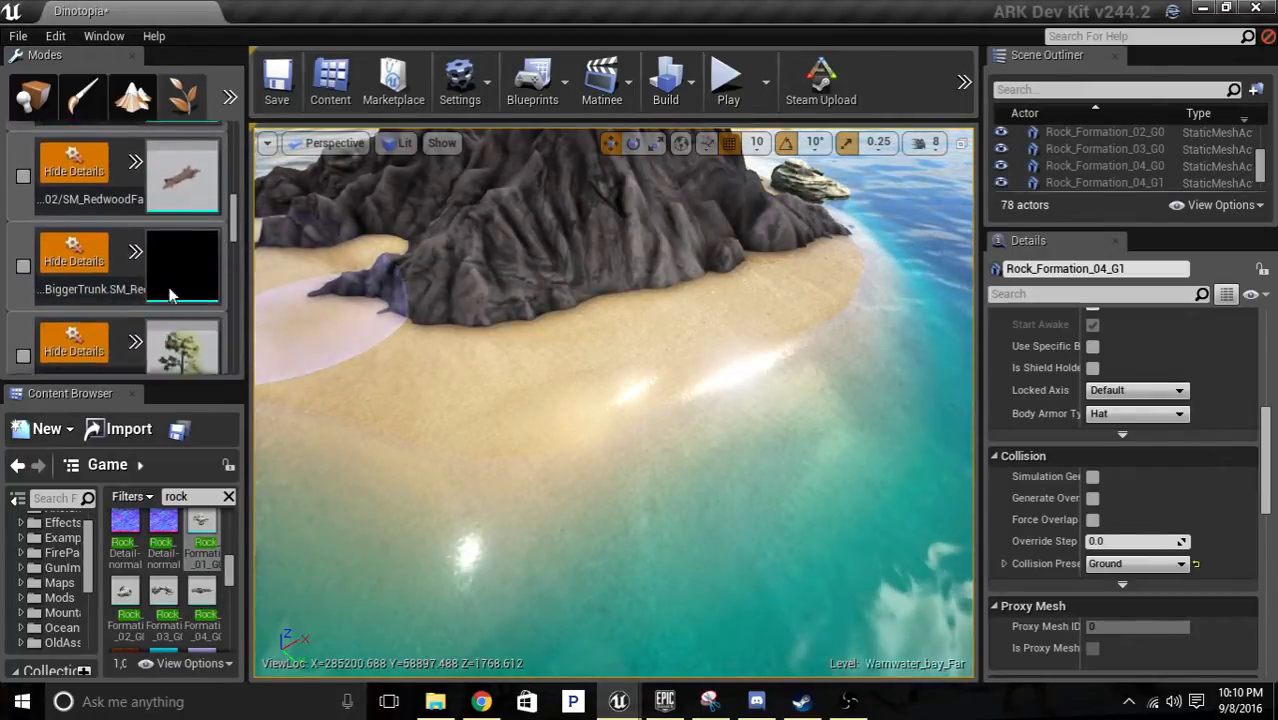
scroll(169, 287, "down", 6)
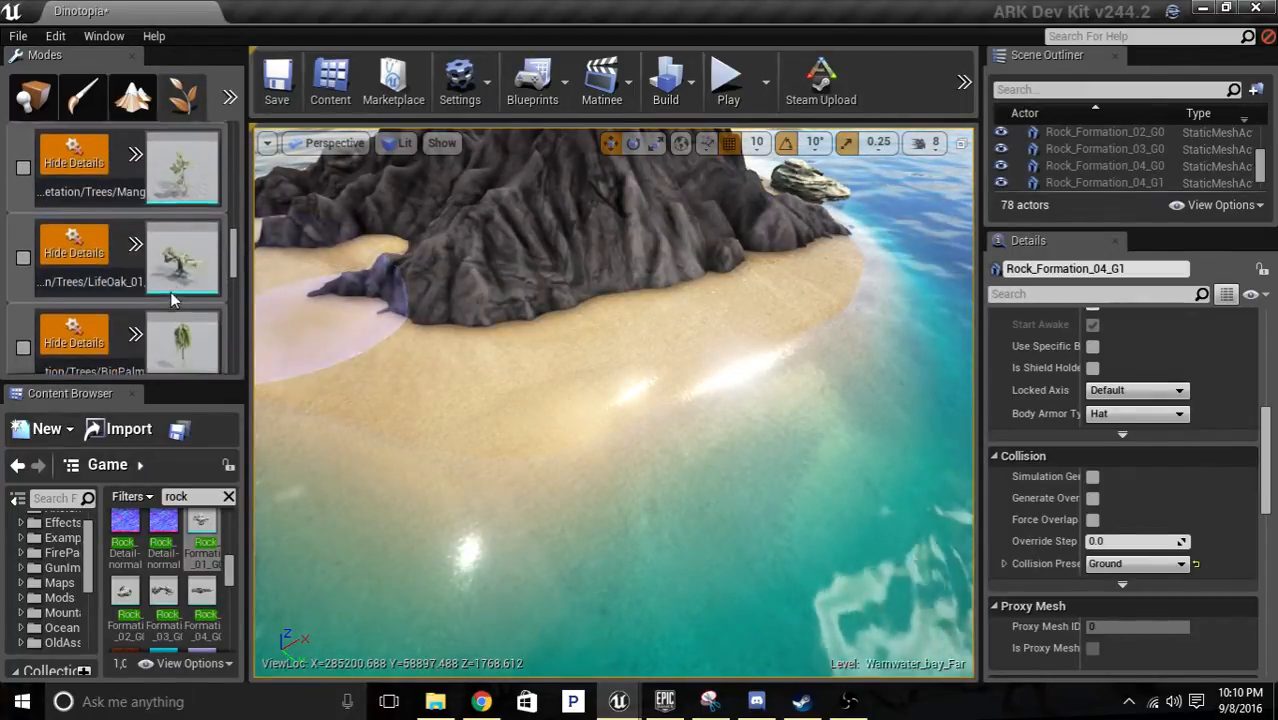
scroll(170, 289, "down", 1)
left_click(24, 133)
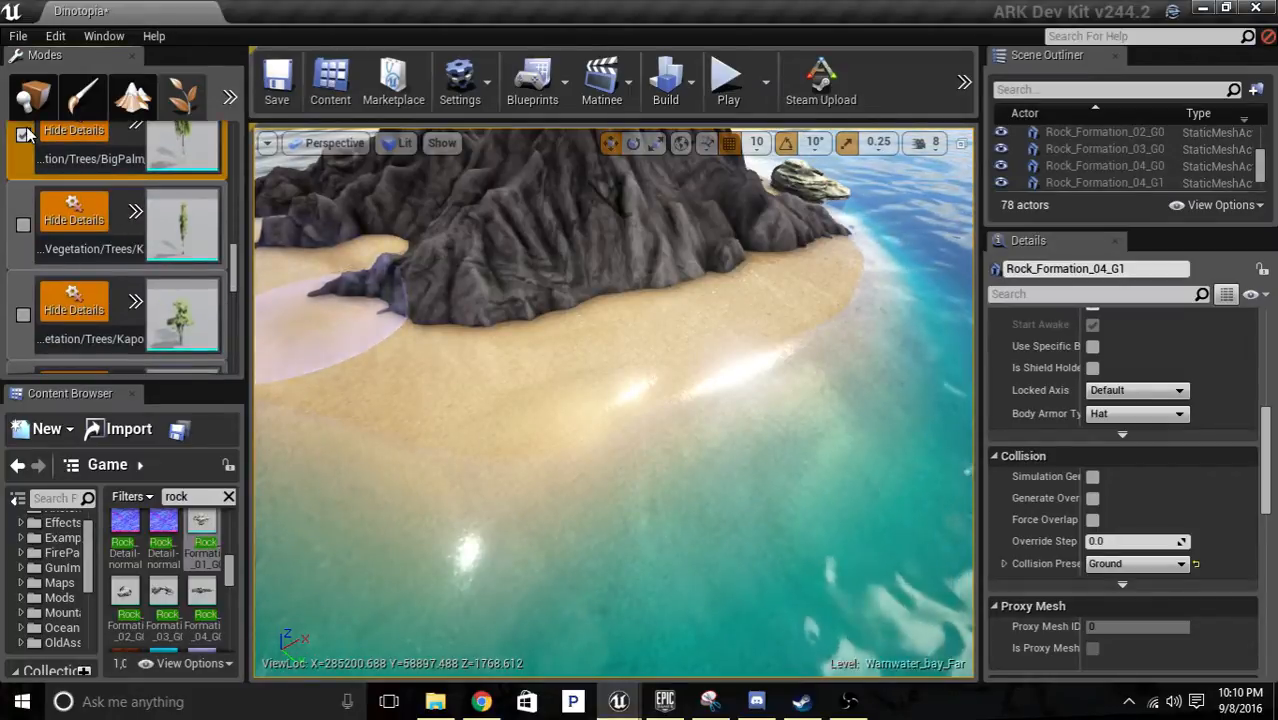
Set the foliage brush size to about 714.
scroll(164, 205, "up", 12)
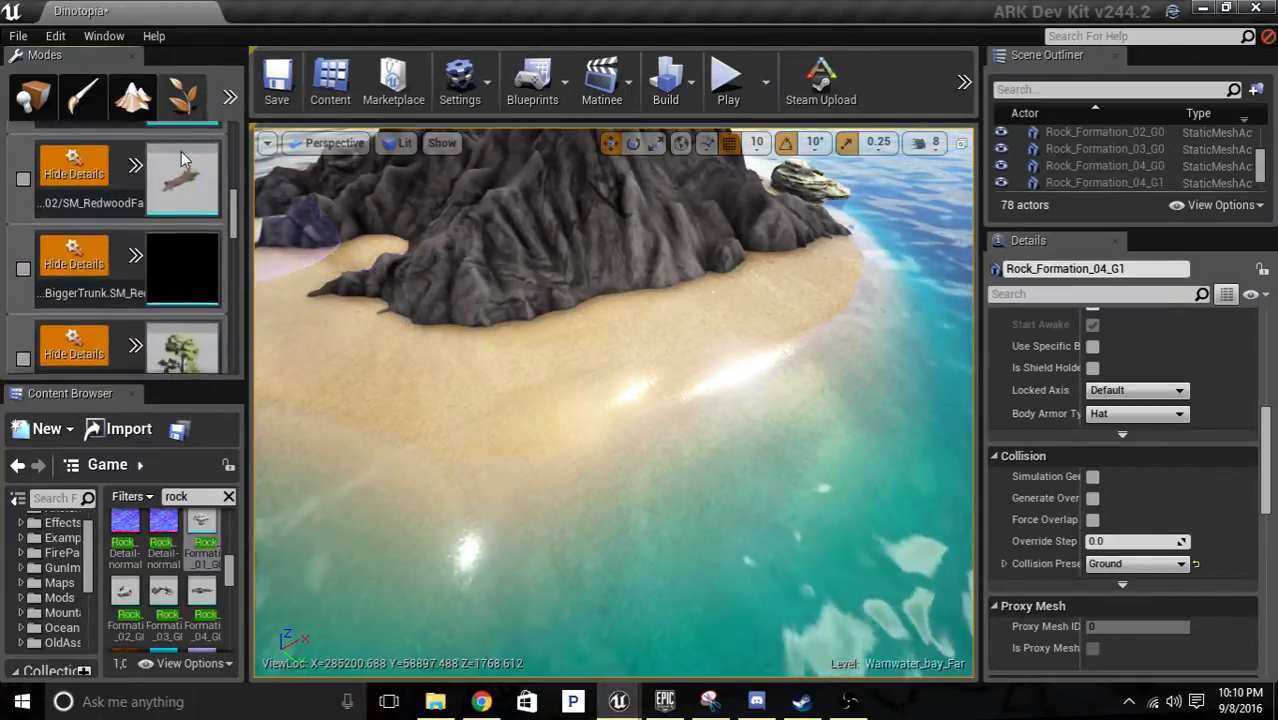
scroll(150, 200, "up", 10)
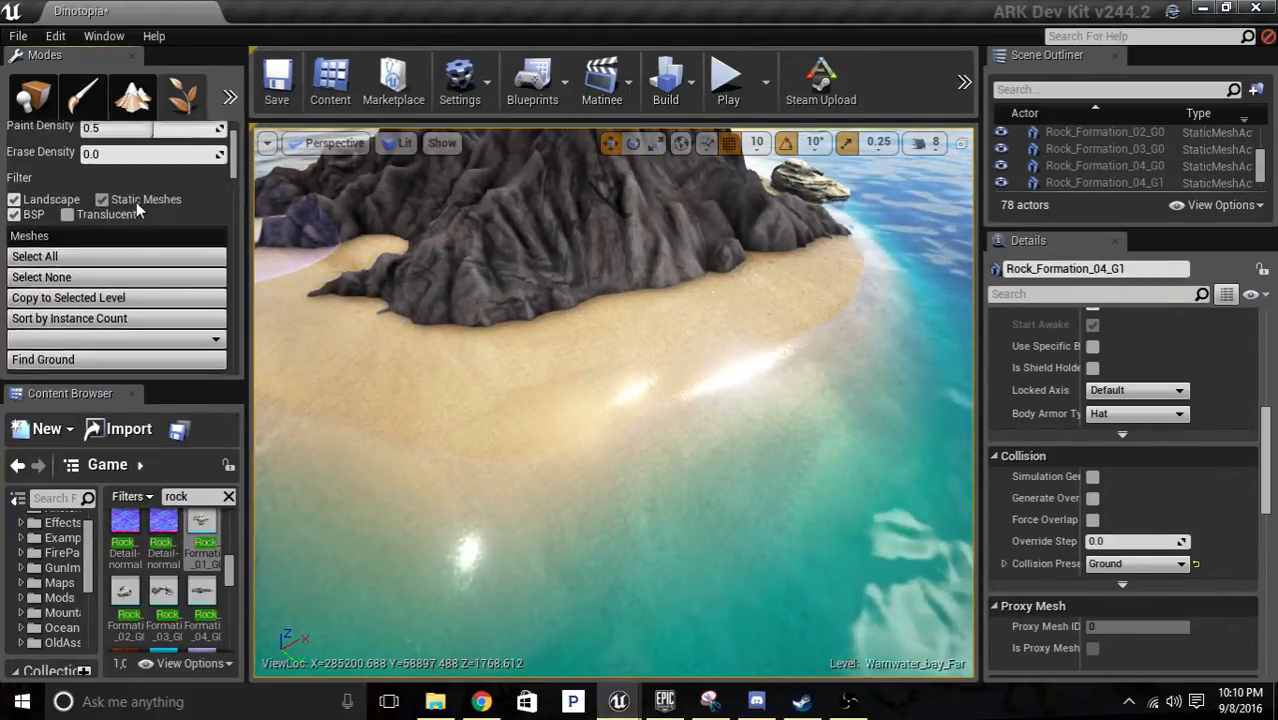
scroll(136, 184, "up", 3)
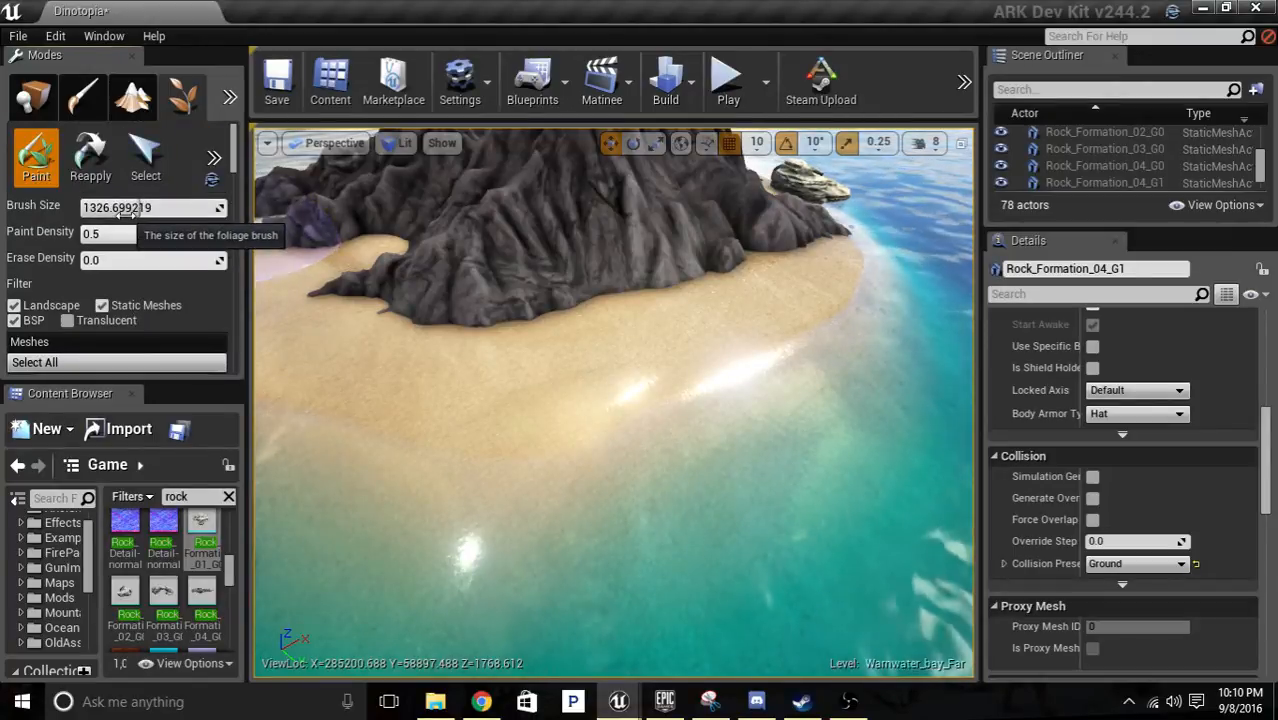
left_click_drag(141, 209, 114, 208)
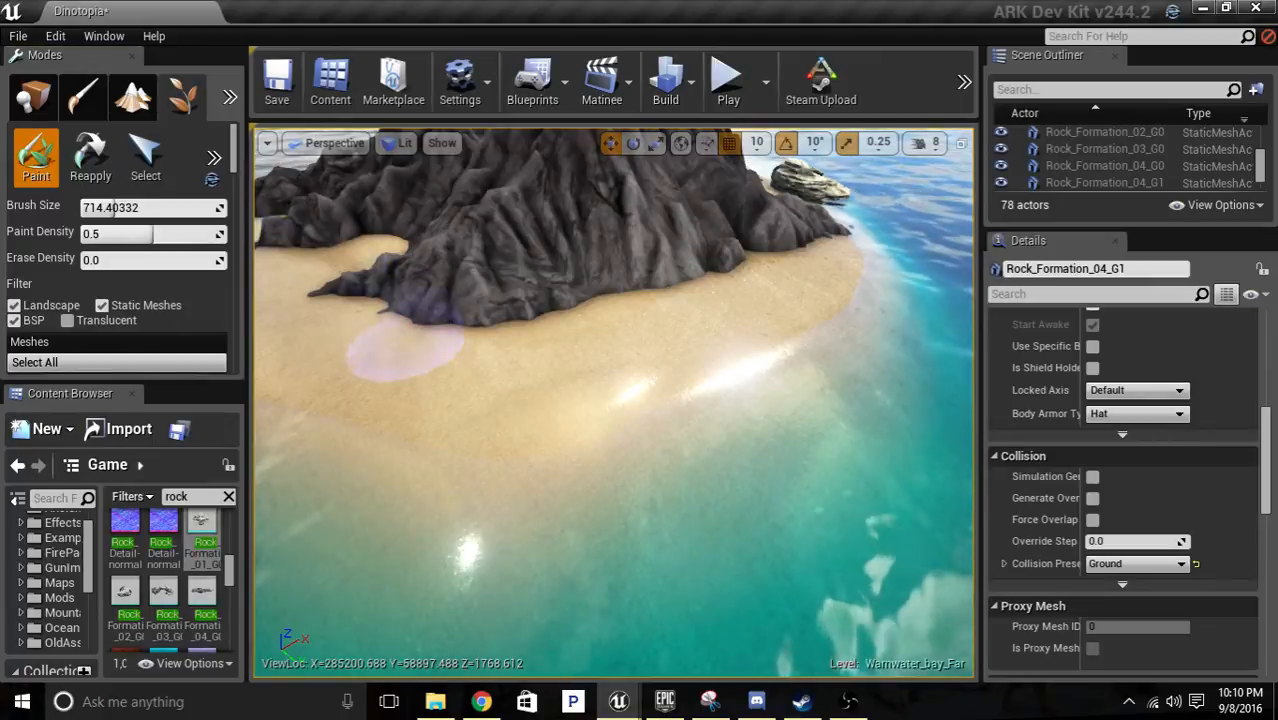
Paint scattered palm trees along the sandy beach at the foot of the volcano.
key("s")
right_click_drag(434, 364, 515, 398)
mouse_move(491, 390)
left_mouse_down()
mouse_move(511, 354)
mouse_move(625, 300)
mouse_move(630, 240)
mouse_move(588, 323)
left_mouse_up()
right_click_drag(588, 323, 779, 365)
mouse_move(708, 391)
left_mouse_down()
mouse_move(645, 360)
mouse_move(579, 374)
mouse_move(556, 345)
mouse_move(595, 275)
mouse_move(569, 312)
left_mouse_up()
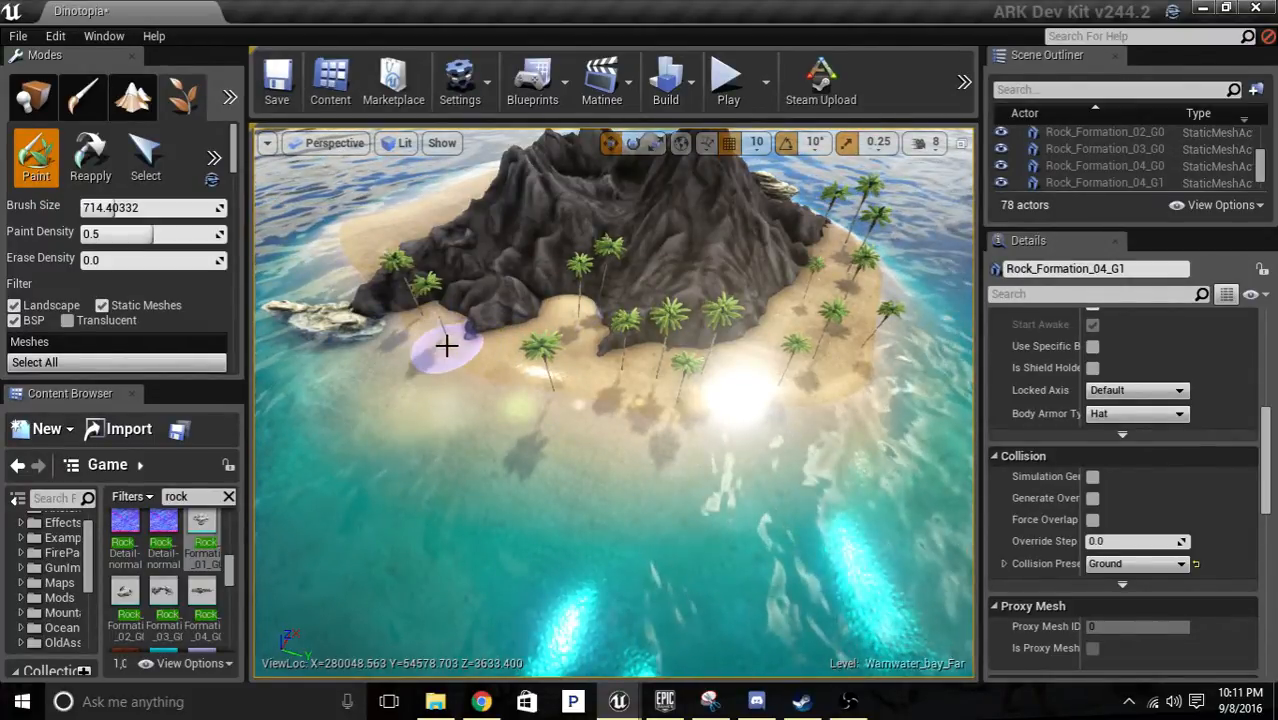
Paint palm trees across the wide beach beside the long pale rock formation on the island's other side.
key("a")
mouse_move(452, 345)
right_mouse_down()
mouse_move(498, 240)
mouse_move(652, 416)
right_mouse_up()
mouse_move(652, 420)
left_mouse_down()
mouse_move(673, 405)
mouse_move(579, 405)
mouse_move(571, 382)
mouse_move(498, 379)
mouse_move(311, 422)
left_mouse_up()
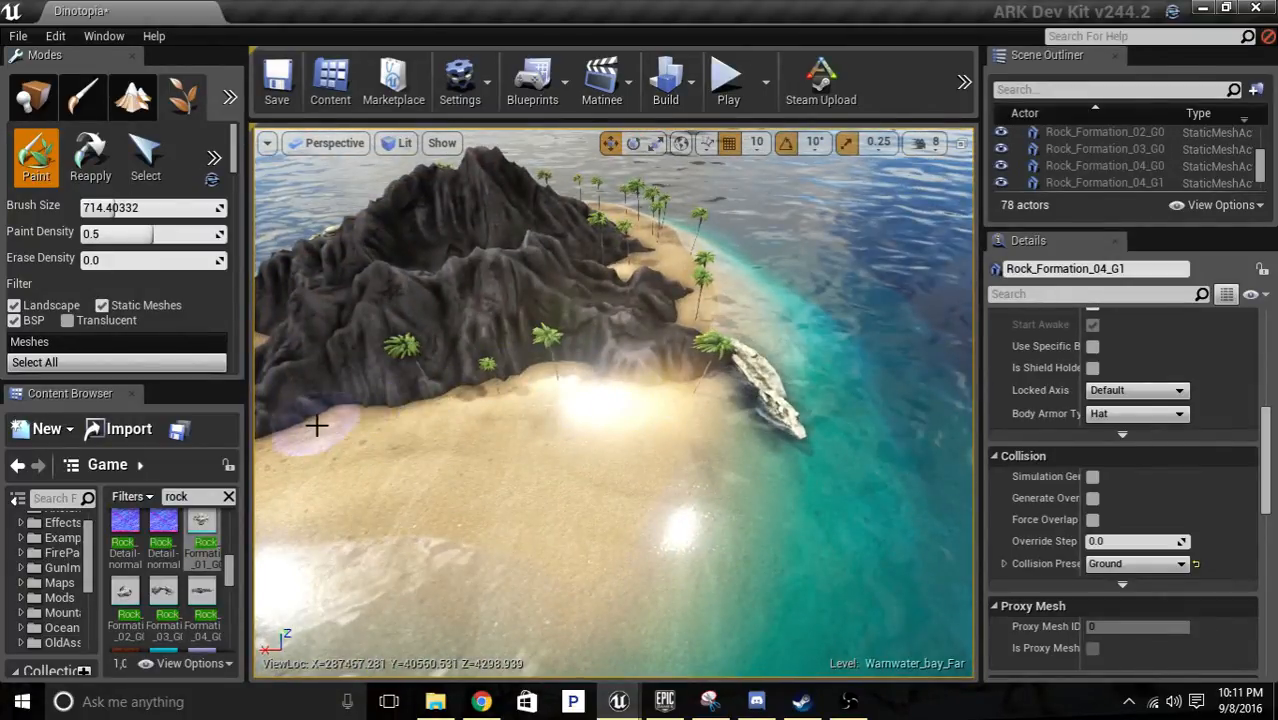
mouse_move(331, 482)
left_mouse_down()
mouse_move(377, 494)
mouse_move(408, 439)
mouse_move(439, 503)
mouse_move(448, 434)
mouse_move(531, 439)
mouse_move(525, 494)
mouse_move(466, 545)
mouse_move(579, 543)
mouse_move(644, 441)
mouse_move(528, 462)
mouse_move(585, 434)
mouse_move(571, 459)
mouse_move(500, 470)
mouse_move(455, 447)
mouse_move(456, 422)
mouse_move(662, 528)
mouse_move(610, 522)
mouse_move(600, 500)
left_mouse_up()
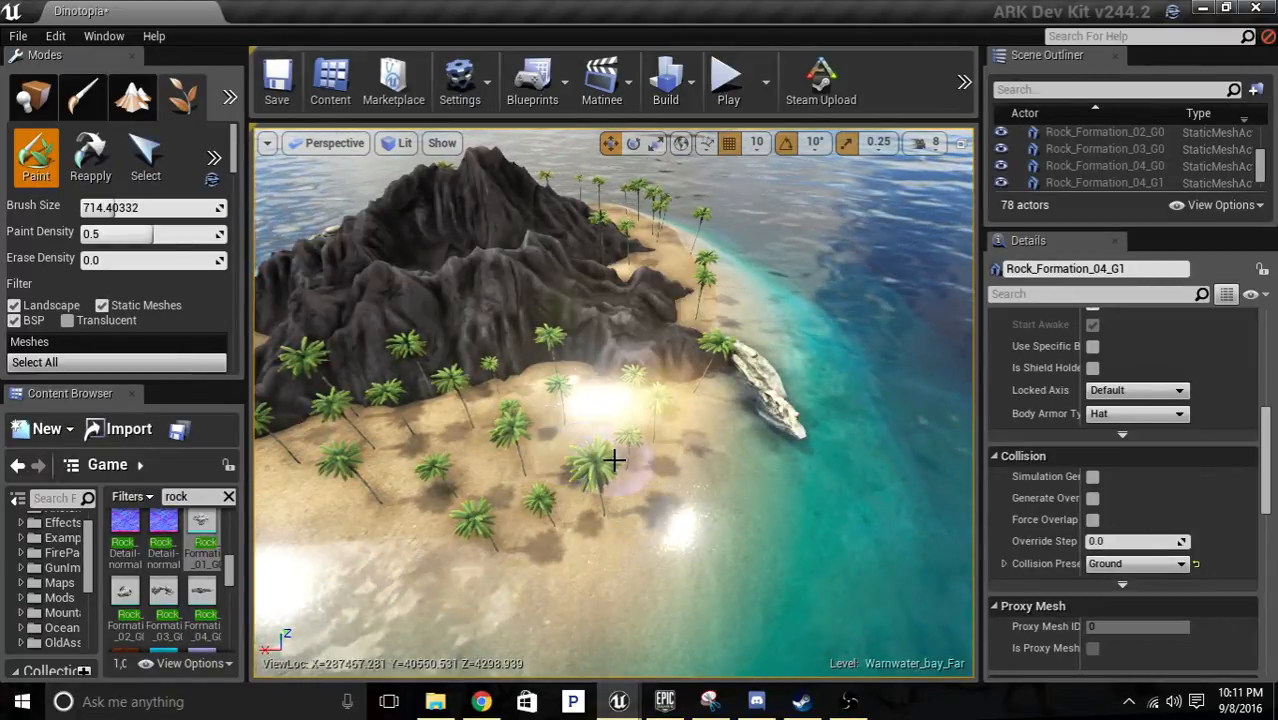
Continue the palm trees along the open sand around the tip of the dark rock ridge.
key("a")
mouse_move(613, 458)
right_mouse_down()
mouse_move(562, 360)
mouse_move(715, 440)
mouse_move(610, 468)
right_mouse_up()
key("a")
left_click_drag(632, 477, 496, 464)
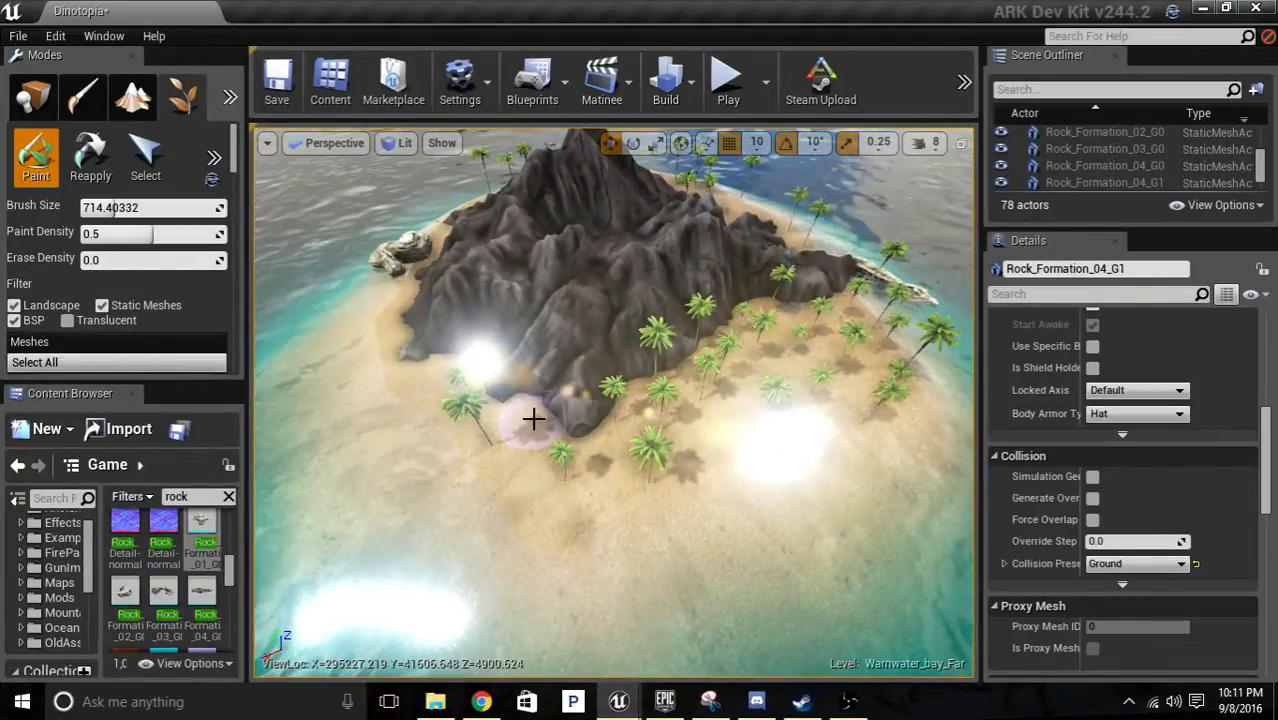
mouse_move(581, 548)
left_mouse_down()
mouse_move(533, 522)
mouse_move(491, 522)
mouse_move(532, 440)
left_mouse_up()
Paint a few palm trees on the sand between the clustered pale rocks and the volcano's base.
key("s")
mouse_move(588, 471)
right_mouse_down()
mouse_move(588, 400)
mouse_move(620, 350)
mouse_move(625, 465)
mouse_move(588, 471)
right_mouse_up()
key("a")
key("w")
mouse_move(643, 461)
left_mouse_down()
mouse_move(699, 442)
mouse_move(699, 485)
mouse_move(590, 493)
mouse_move(465, 456)
mouse_move(439, 431)
left_mouse_up()
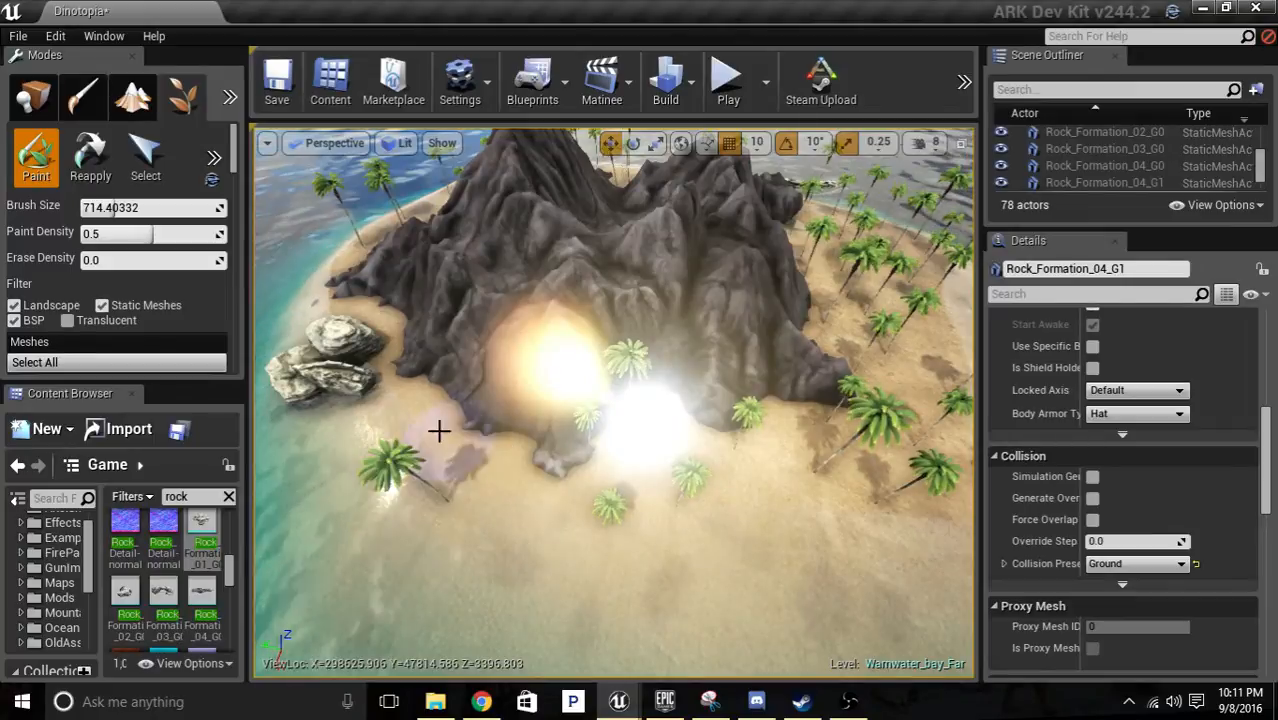
key("a")
mouse_move(439, 421)
right_mouse_down()
mouse_move(475, 450)
mouse_move(560, 435)
mouse_move(605, 465)
mouse_move(555, 436)
right_mouse_up()
key("w")
key("s")
Switch to landscape painting and select the Beach_Sands_01 target layer.
left_click(133, 97)
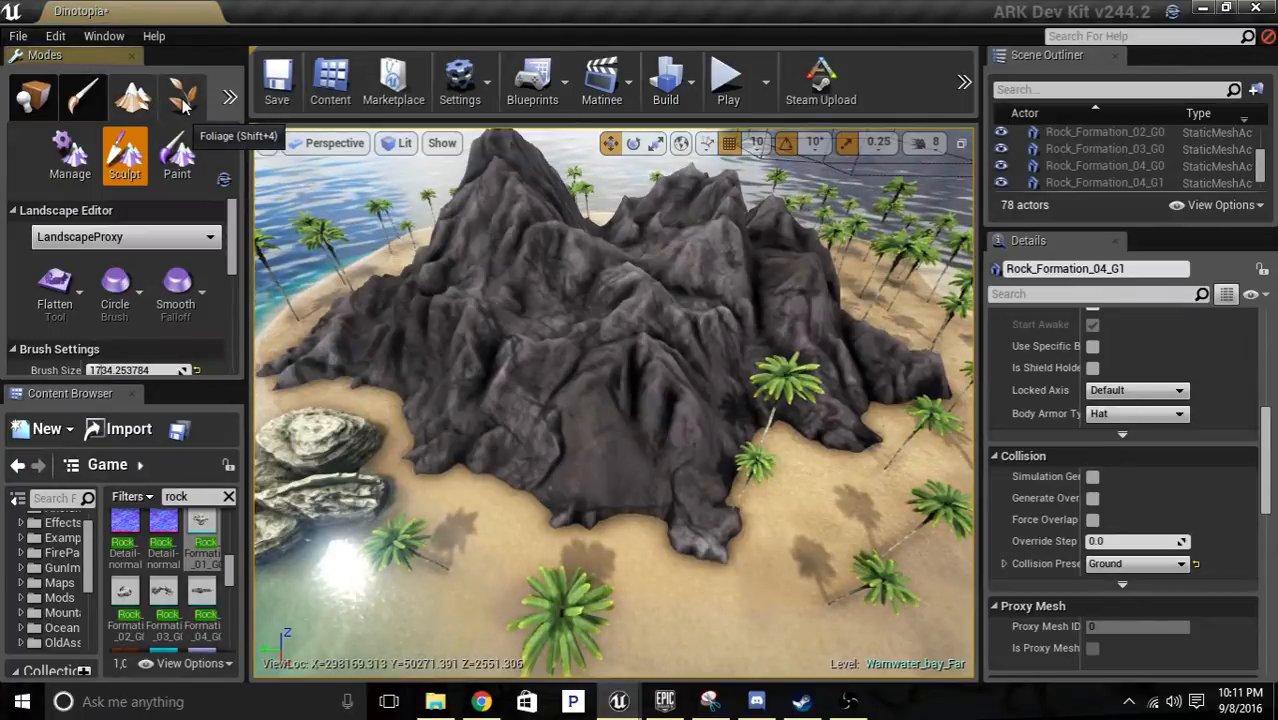
left_click(183, 97)
left_click(83, 97)
left_click(133, 97)
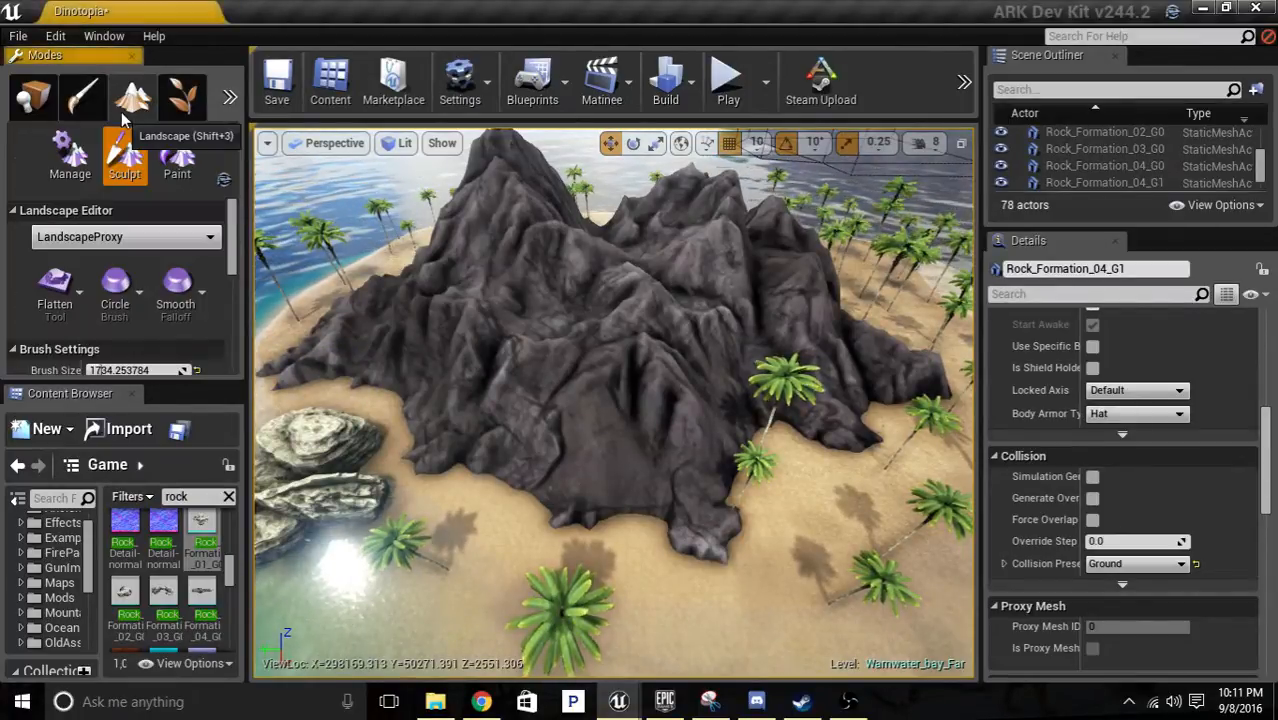
scroll(184, 240, "down", 10)
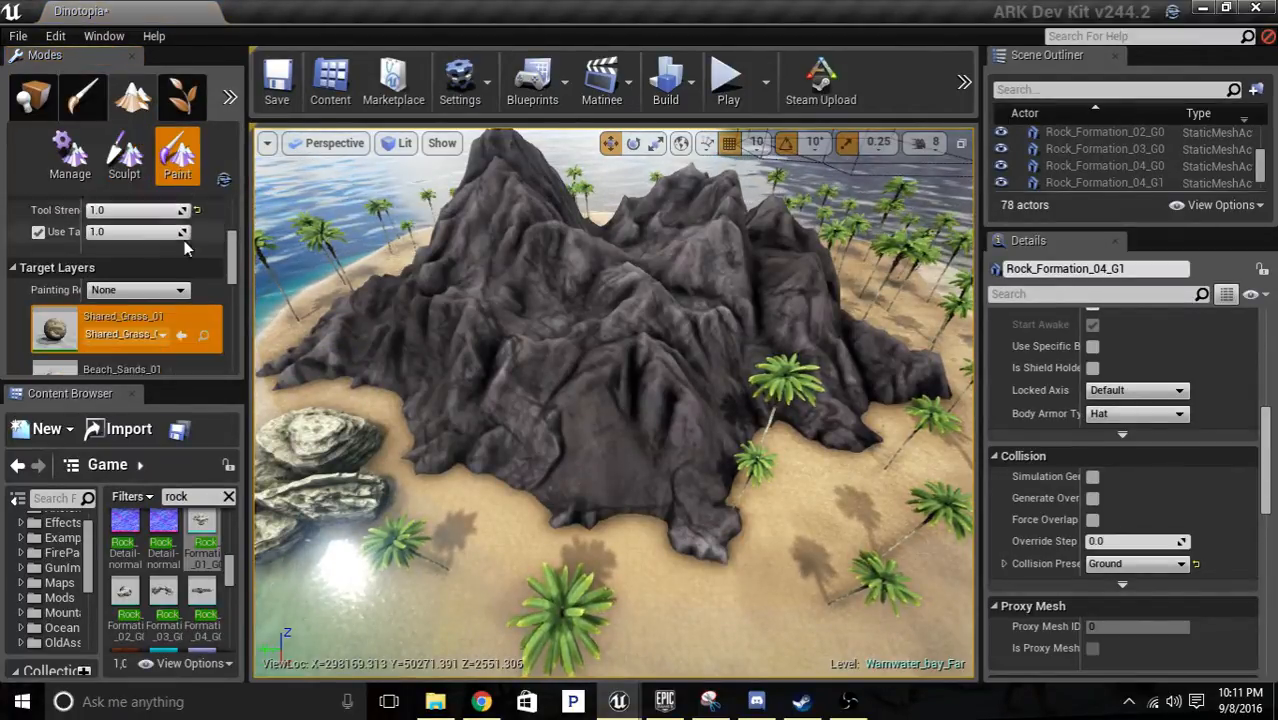
scroll(136, 271, "down", 2)
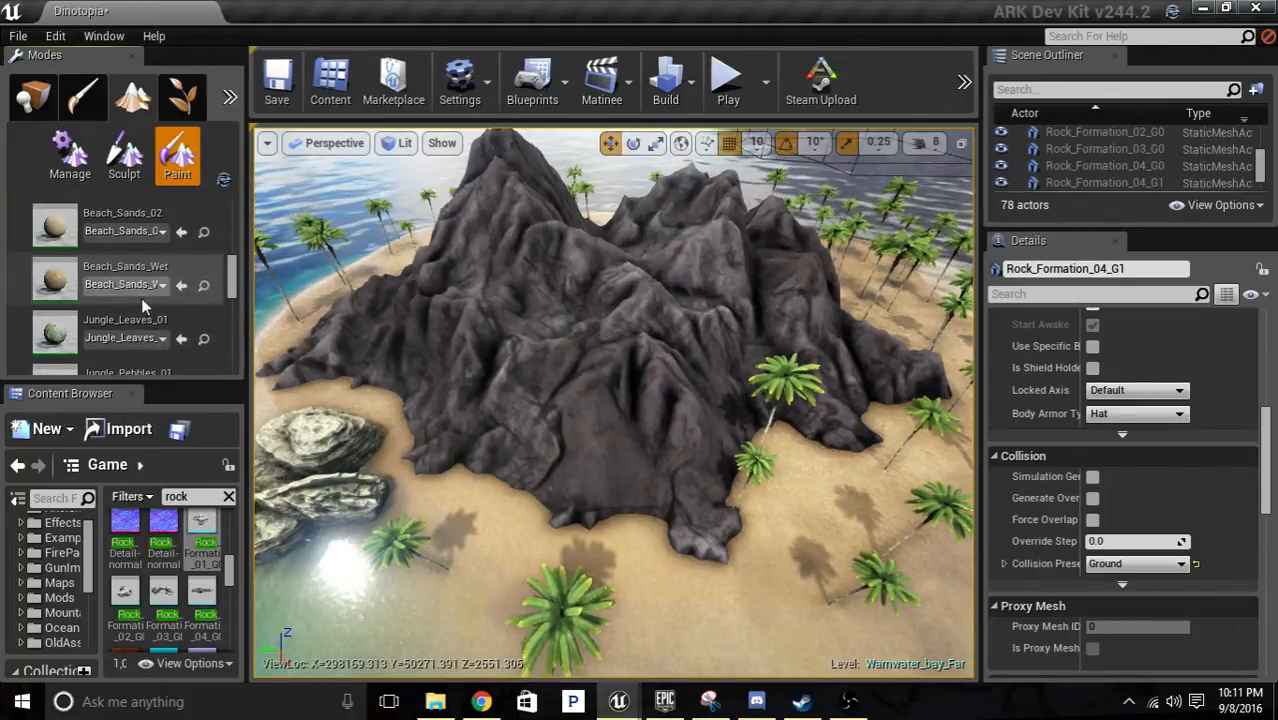
scroll(115, 210, "up", 3)
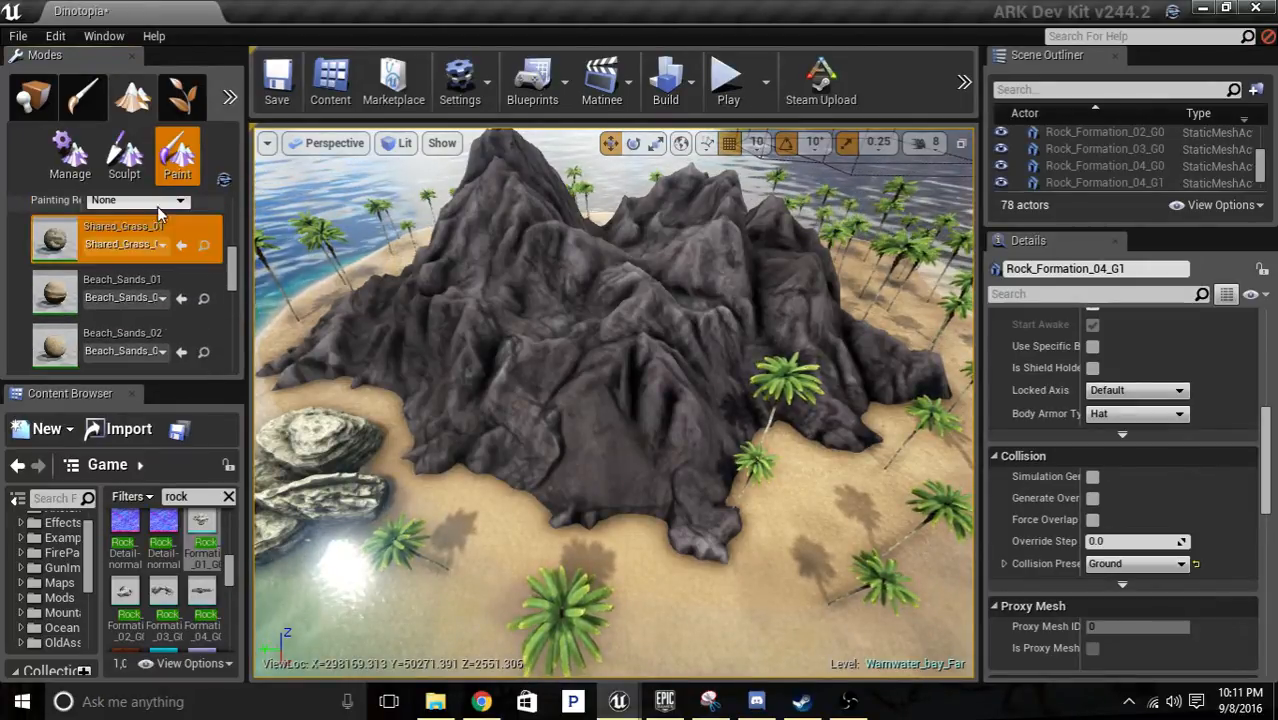
left_click(136, 281)
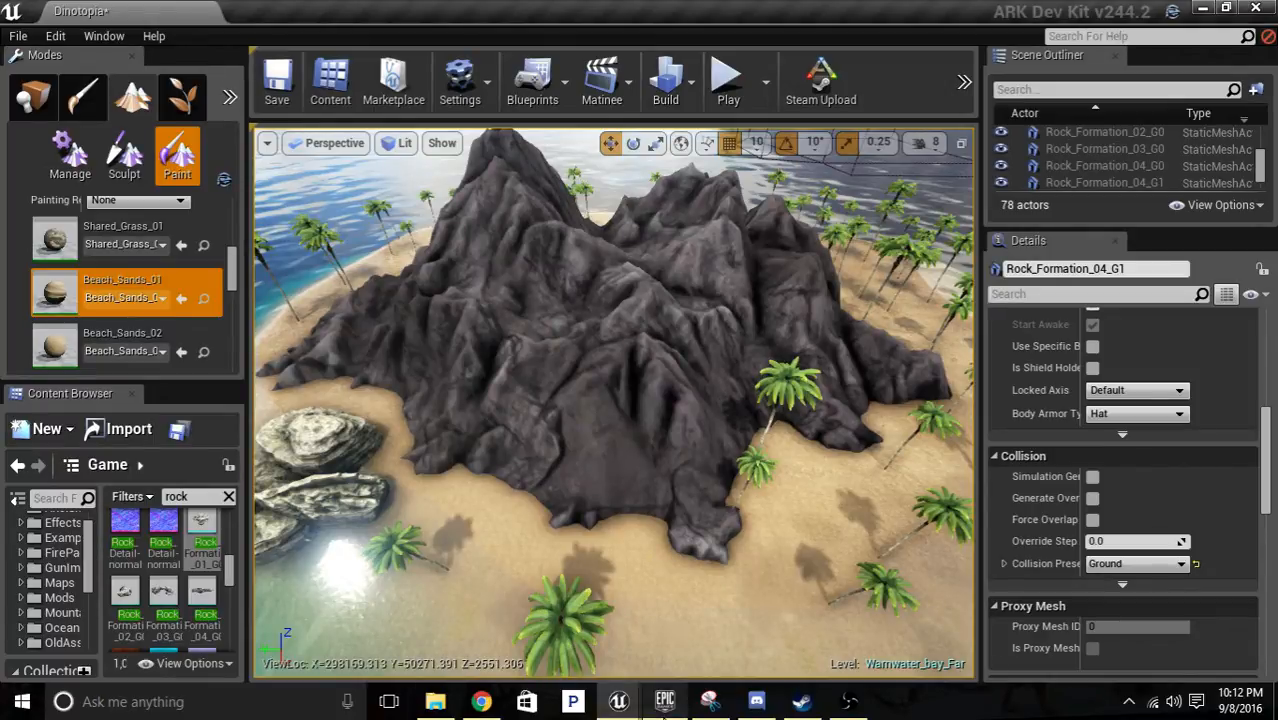
View the ARK Dev Kit page in the Epic Games Launcher and return to the map editor.
mouse_move(668, 712)
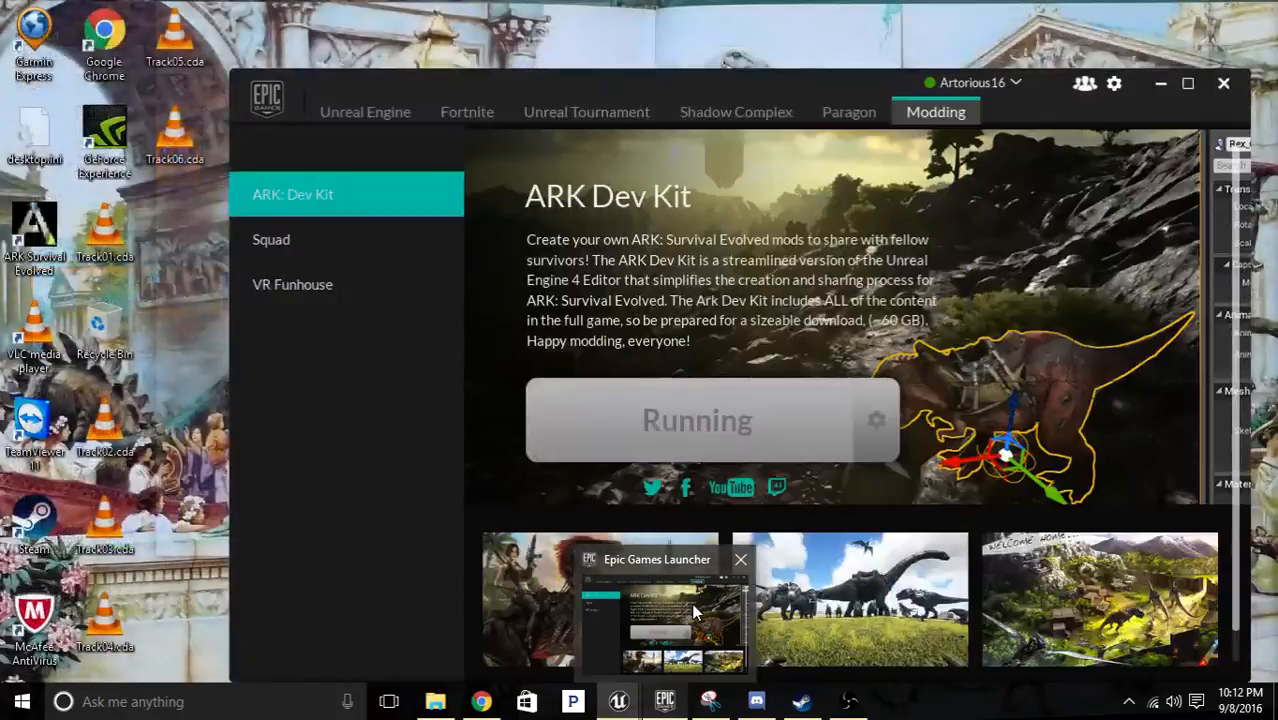
left_click(680, 585)
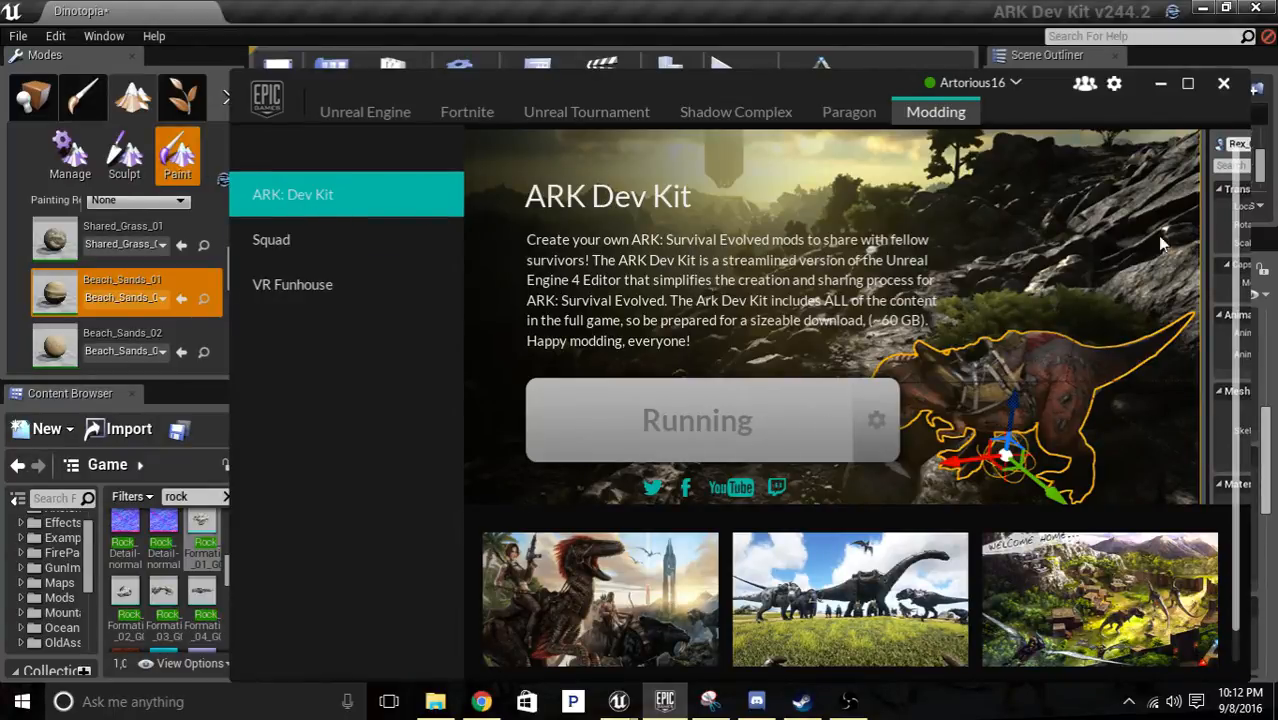
left_click(1166, 85)
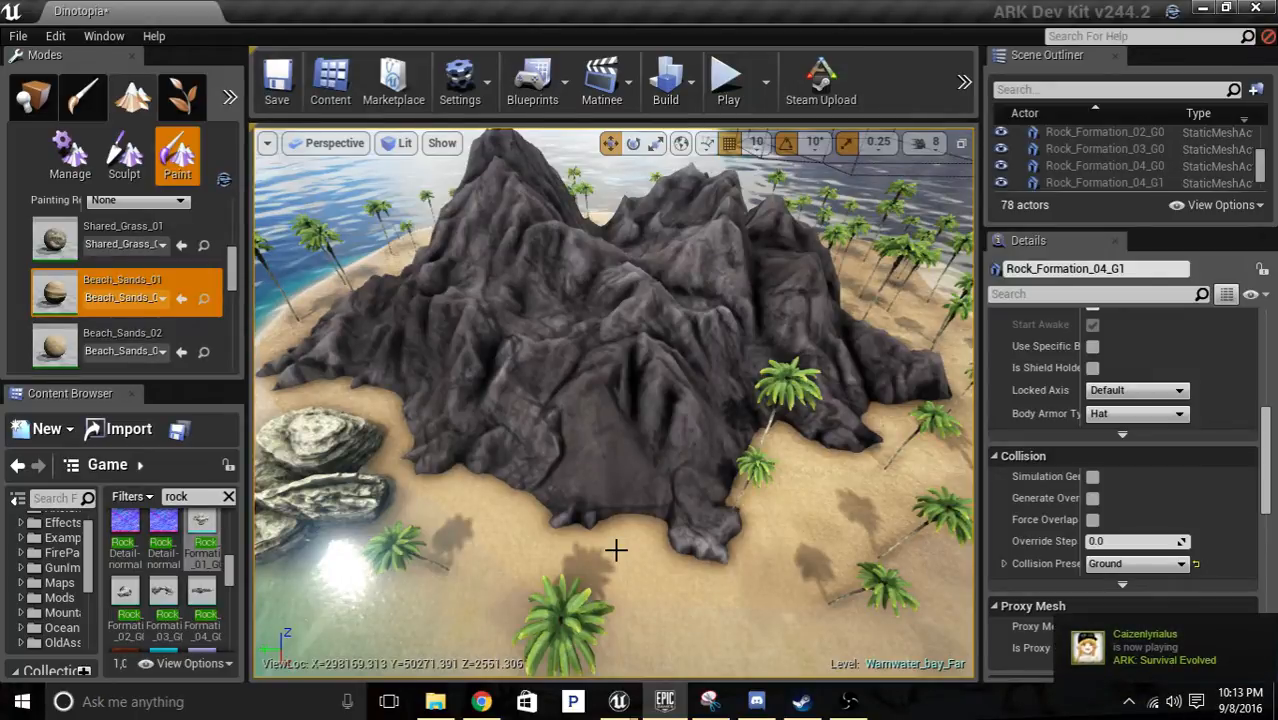
right_click(801, 703)
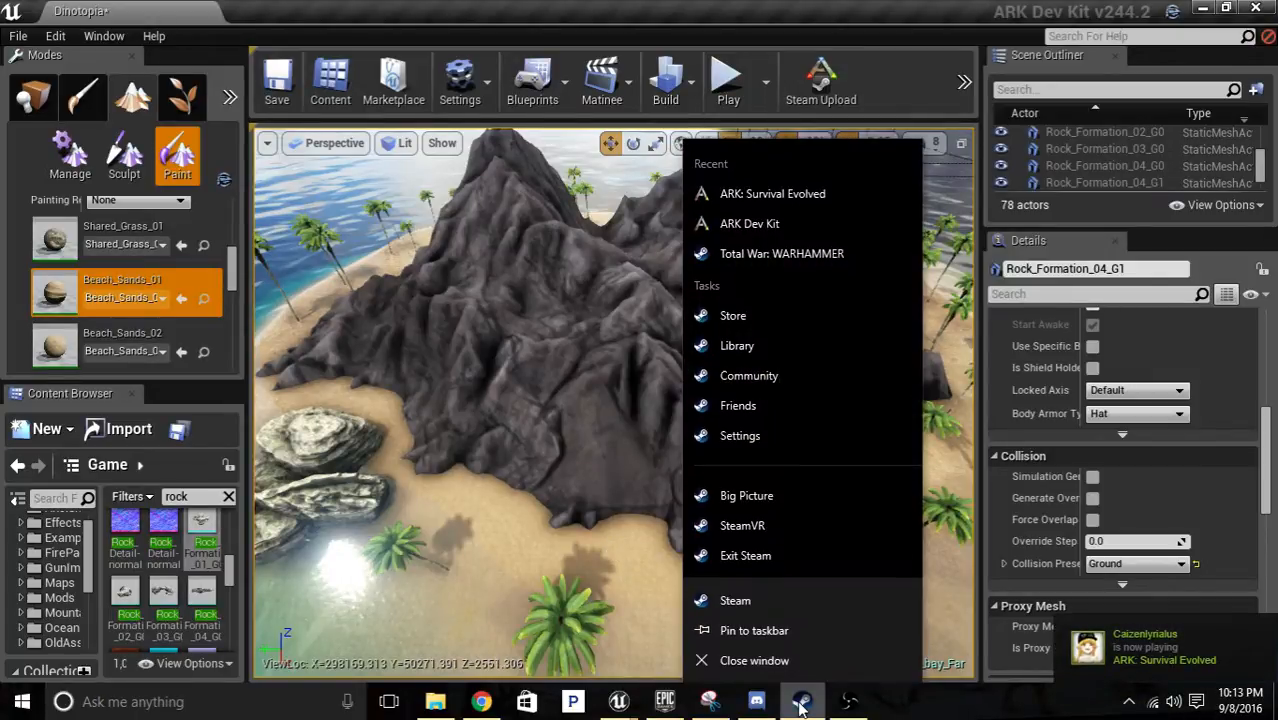
left_click(1185, 652)
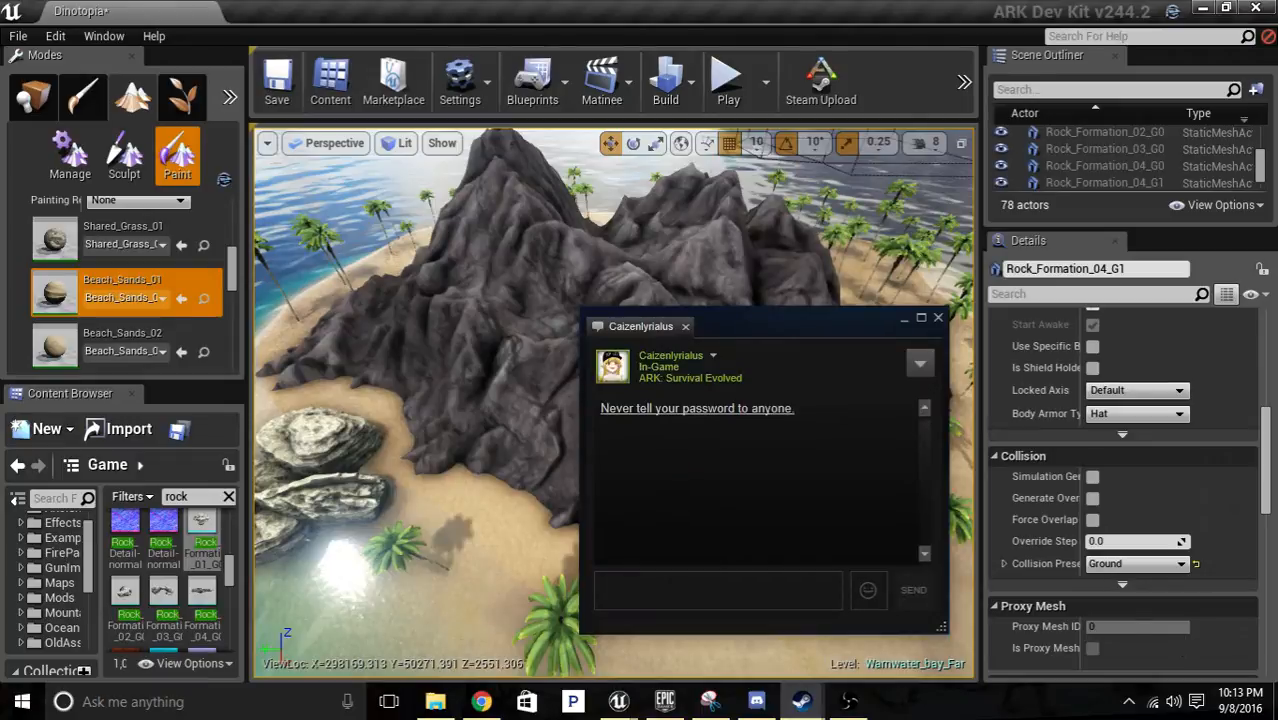
left_click_drag(838, 320, 1277, 428)
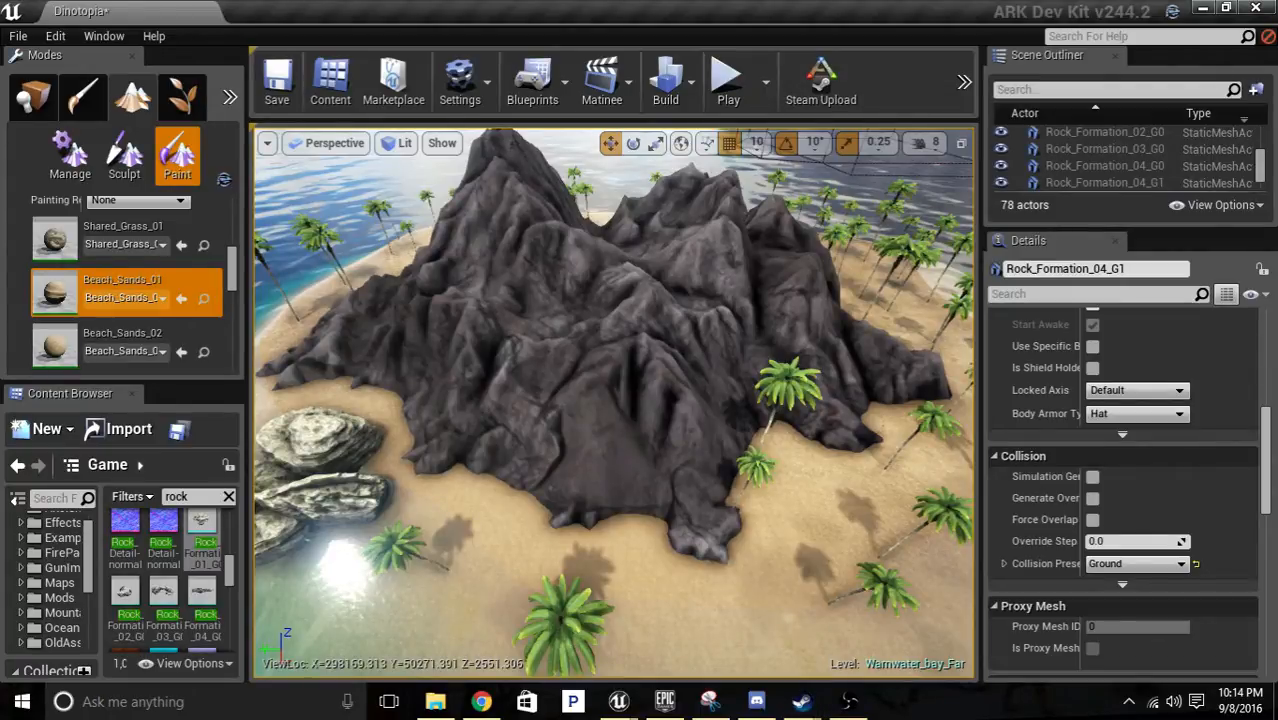
mouse_move(1277, 282)
left_mouse_down()
mouse_move(1150, 282)
mouse_move(1277, 278)
left_mouse_up()
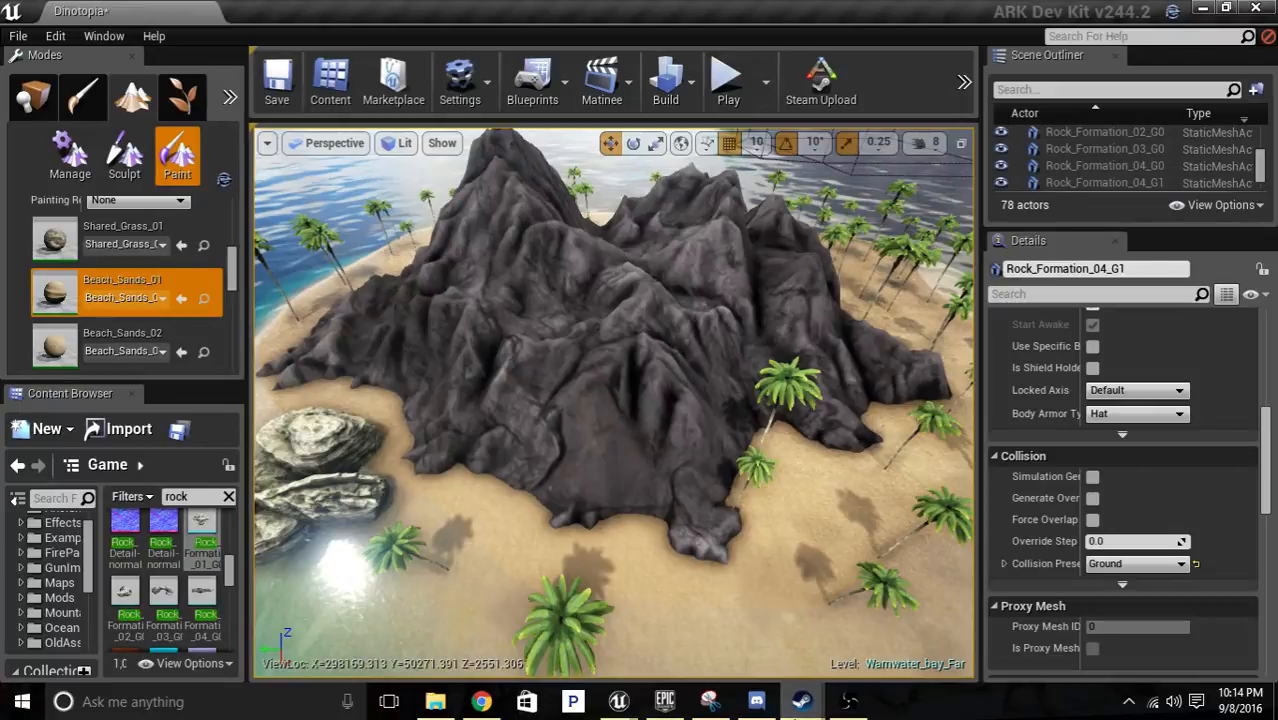
End the Unreal Engine task in Task Manager to force the map editor to quit.
right_click(665, 701)
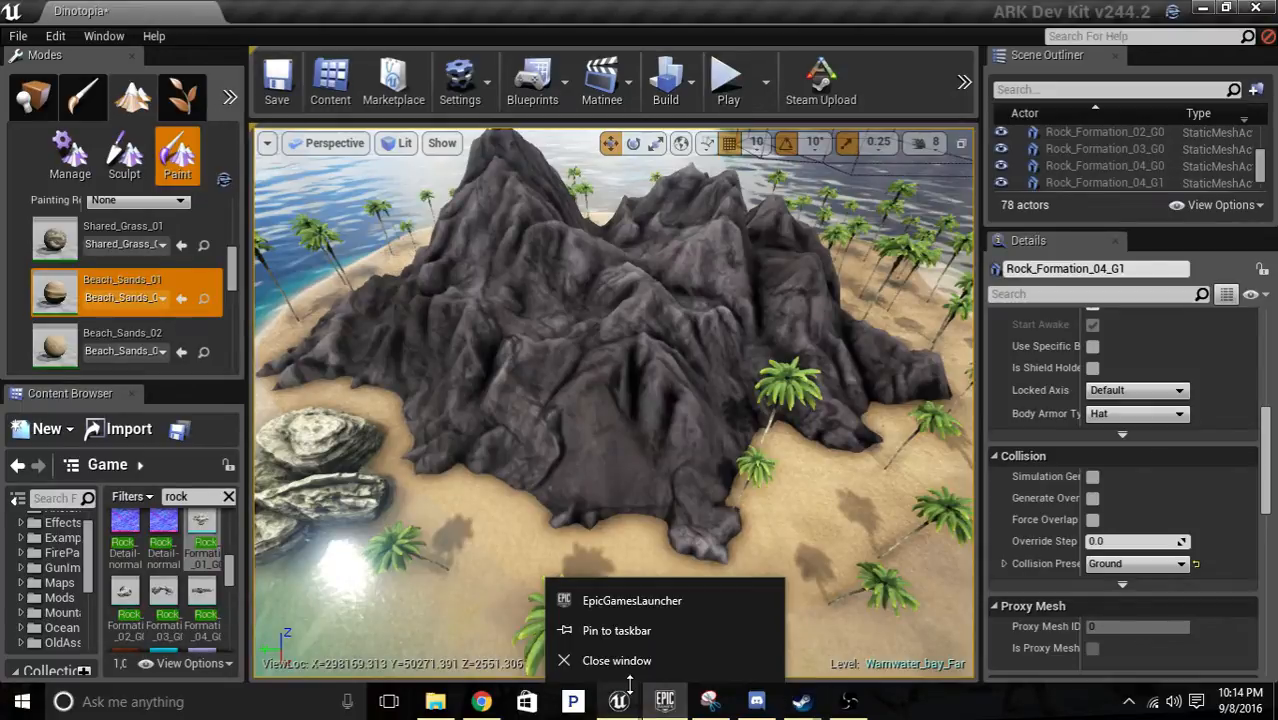
right_click(620, 700)
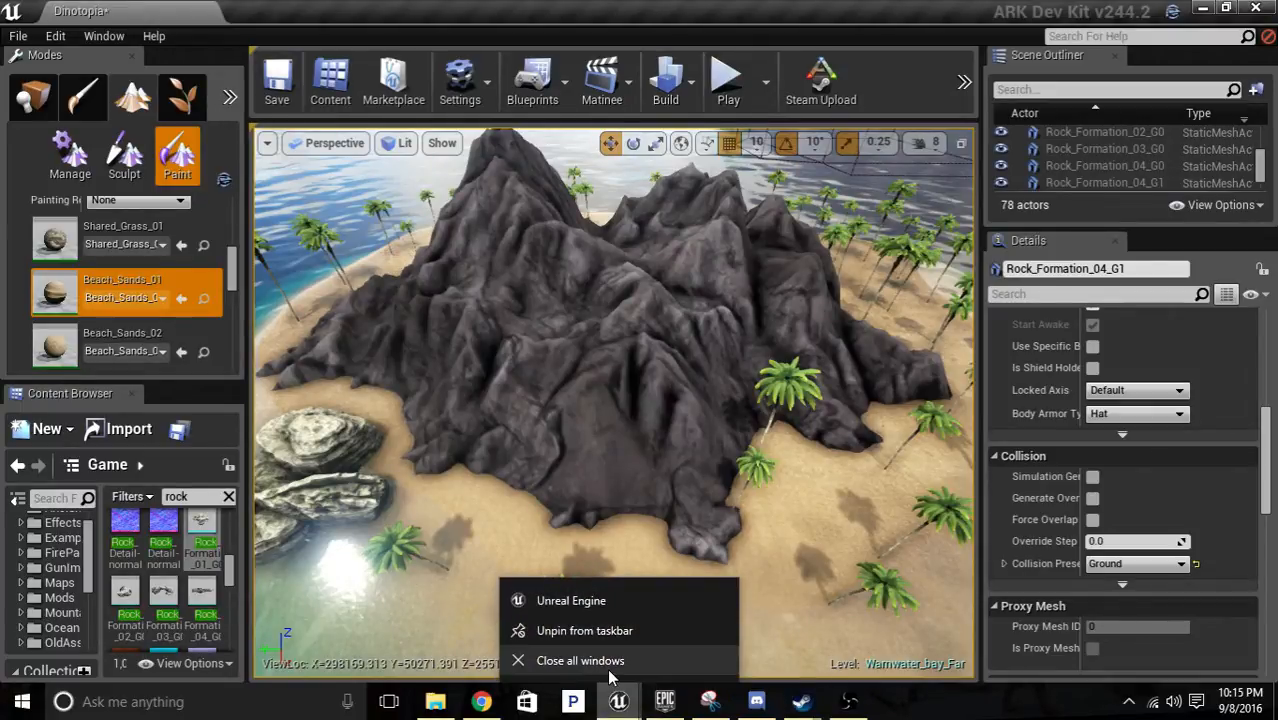
left_click(611, 674)
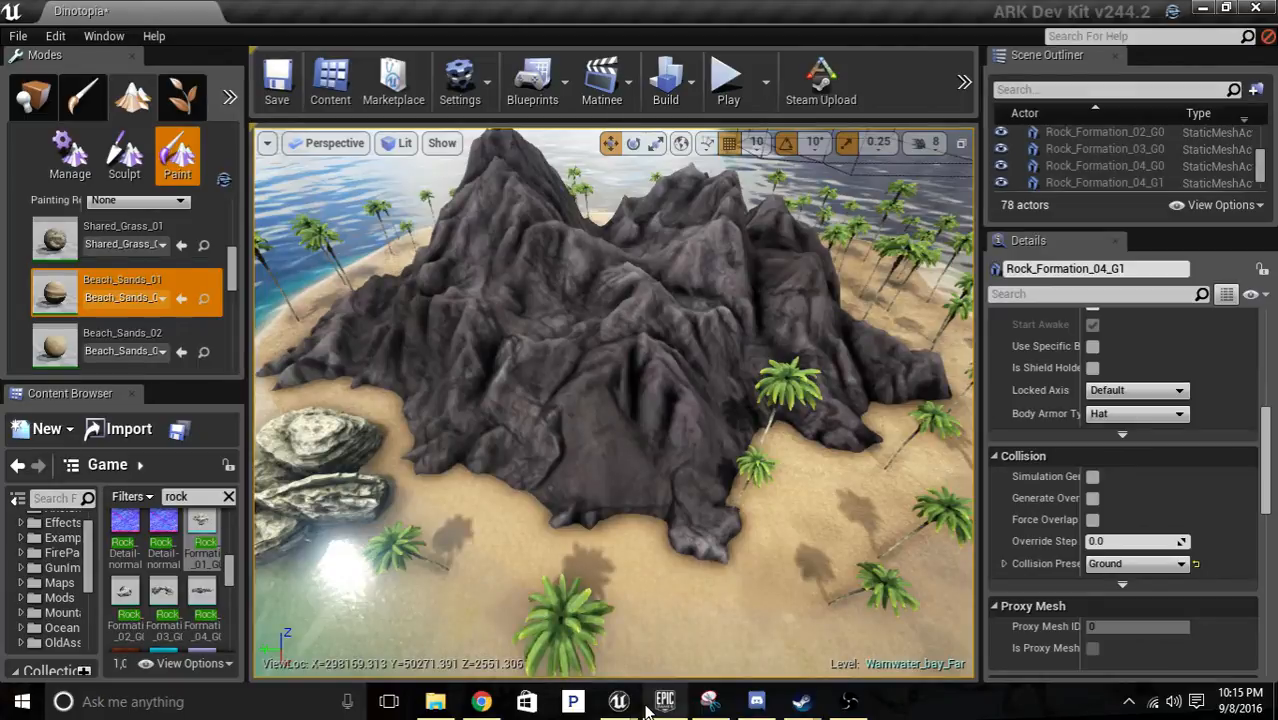
right_click(37, 705)
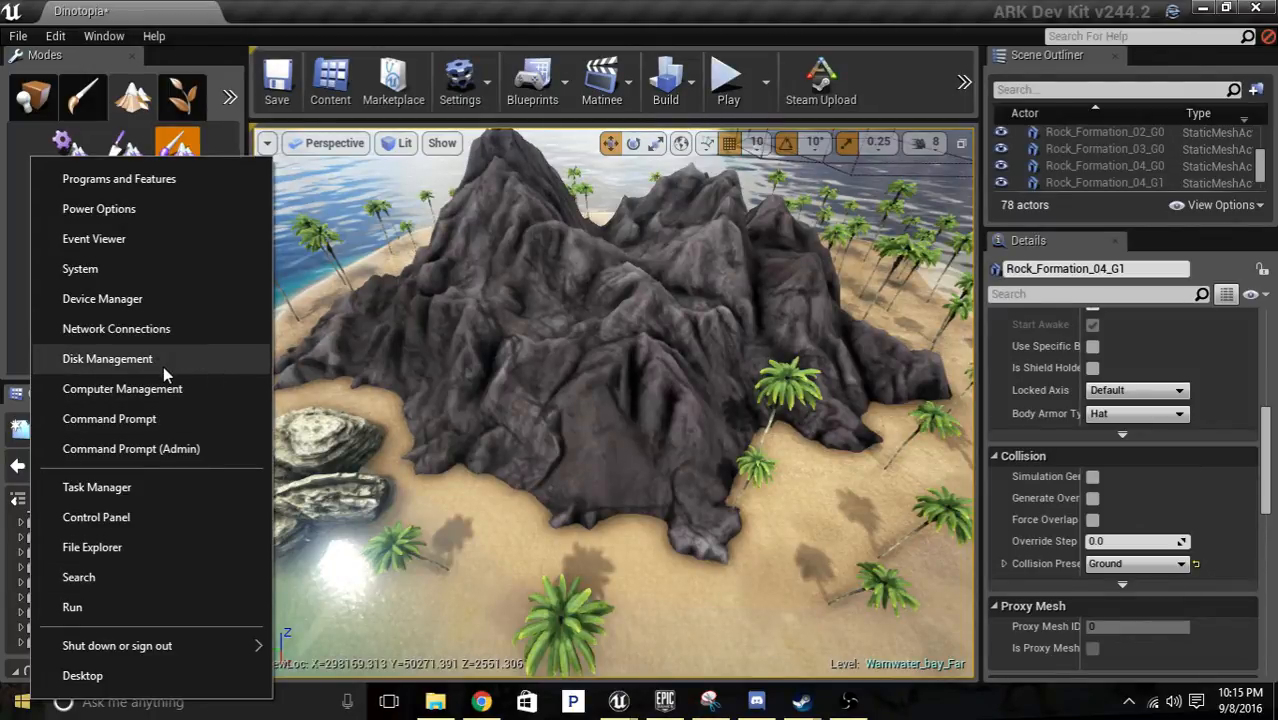
left_click(160, 489)
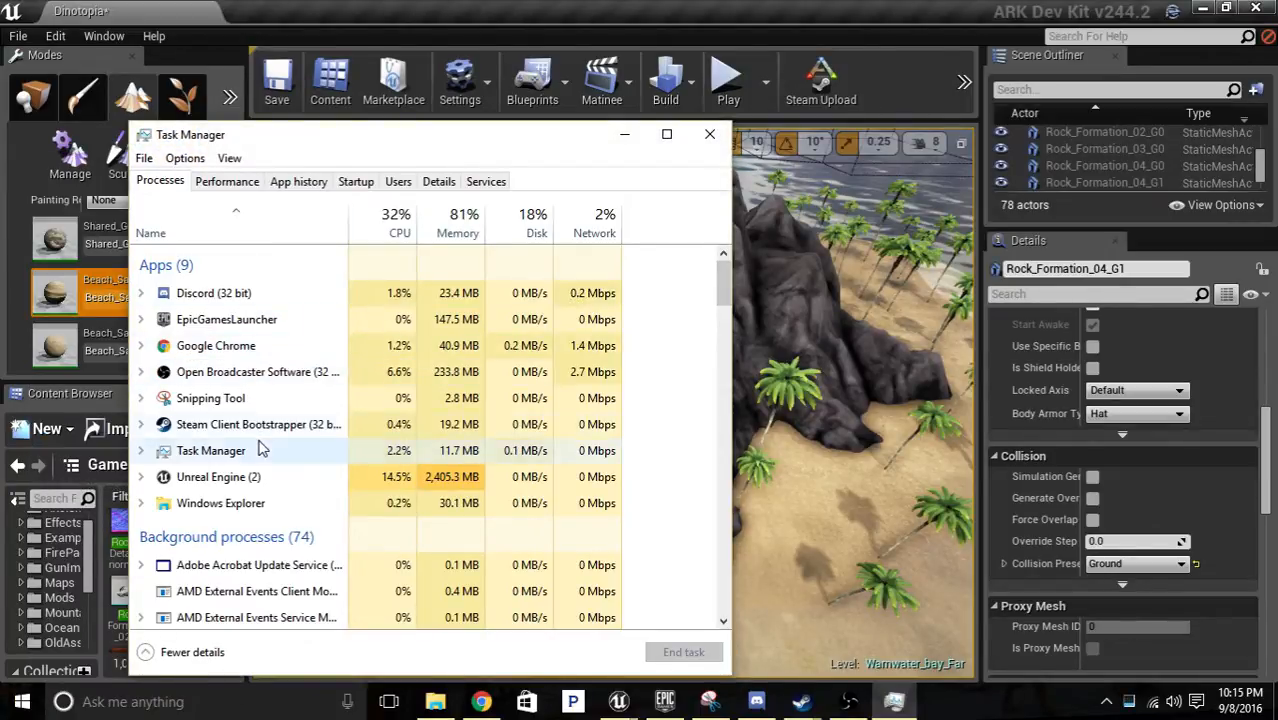
left_click(255, 486)
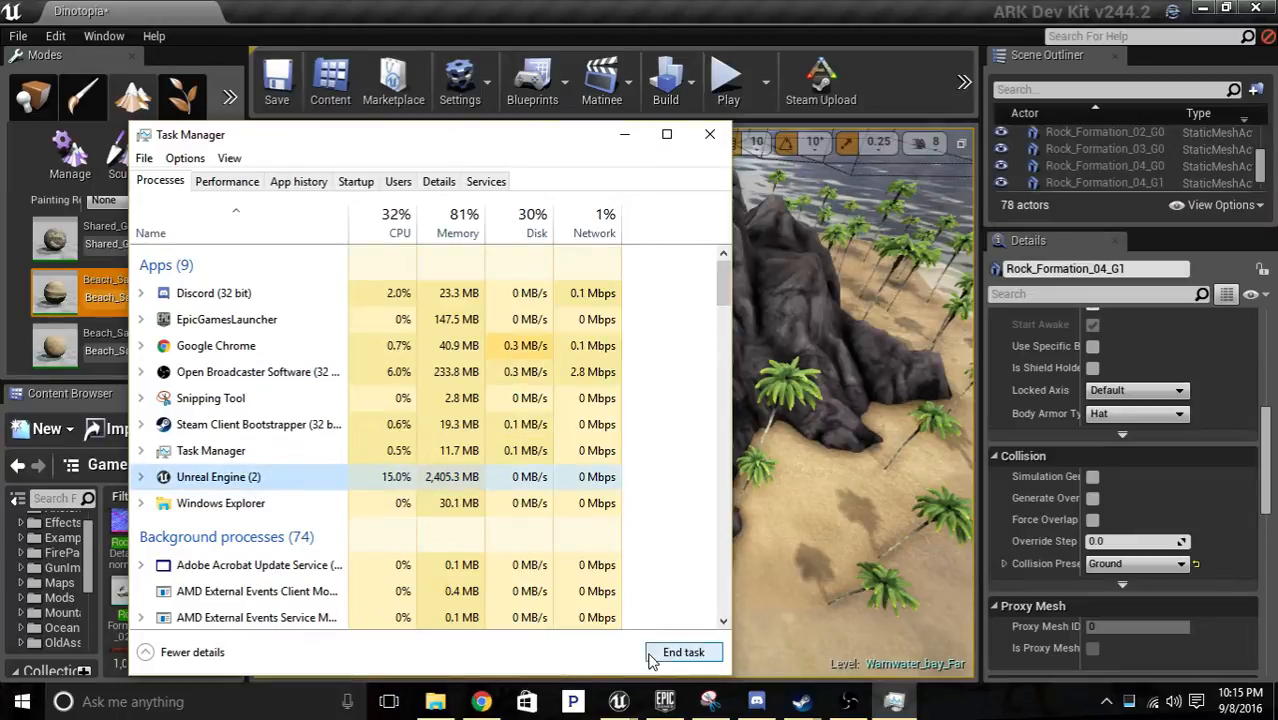
left_click(695, 655)
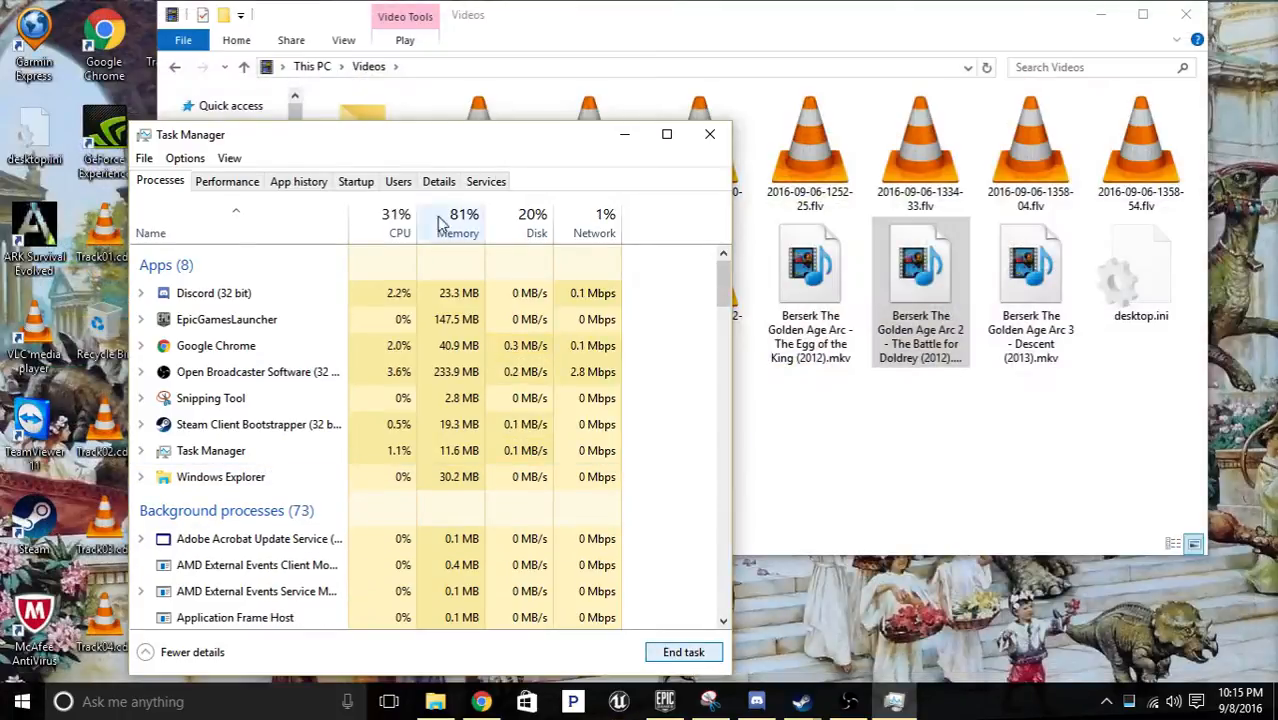
Clear the desktop windows, launch the ARK Dev Kit from the Epic Games Launcher, and minimize the launcher.
left_click(624, 134)
left_click(1104, 18)
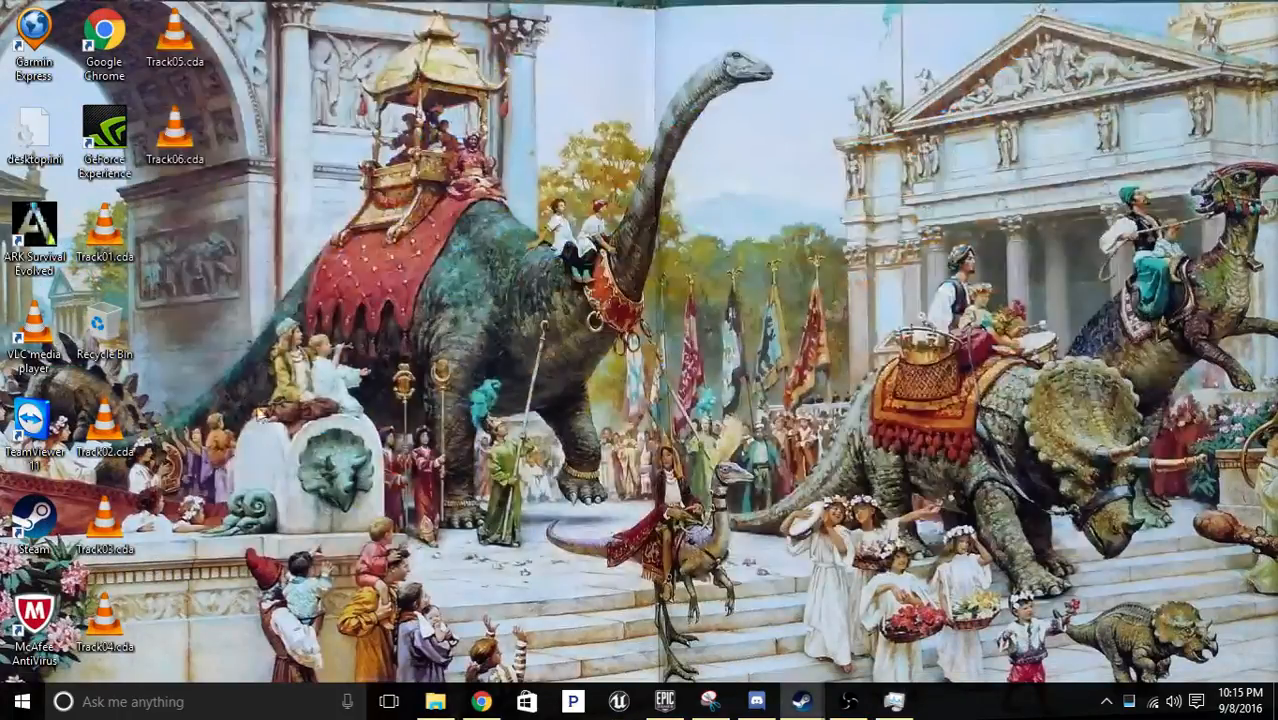
left_click(664, 701)
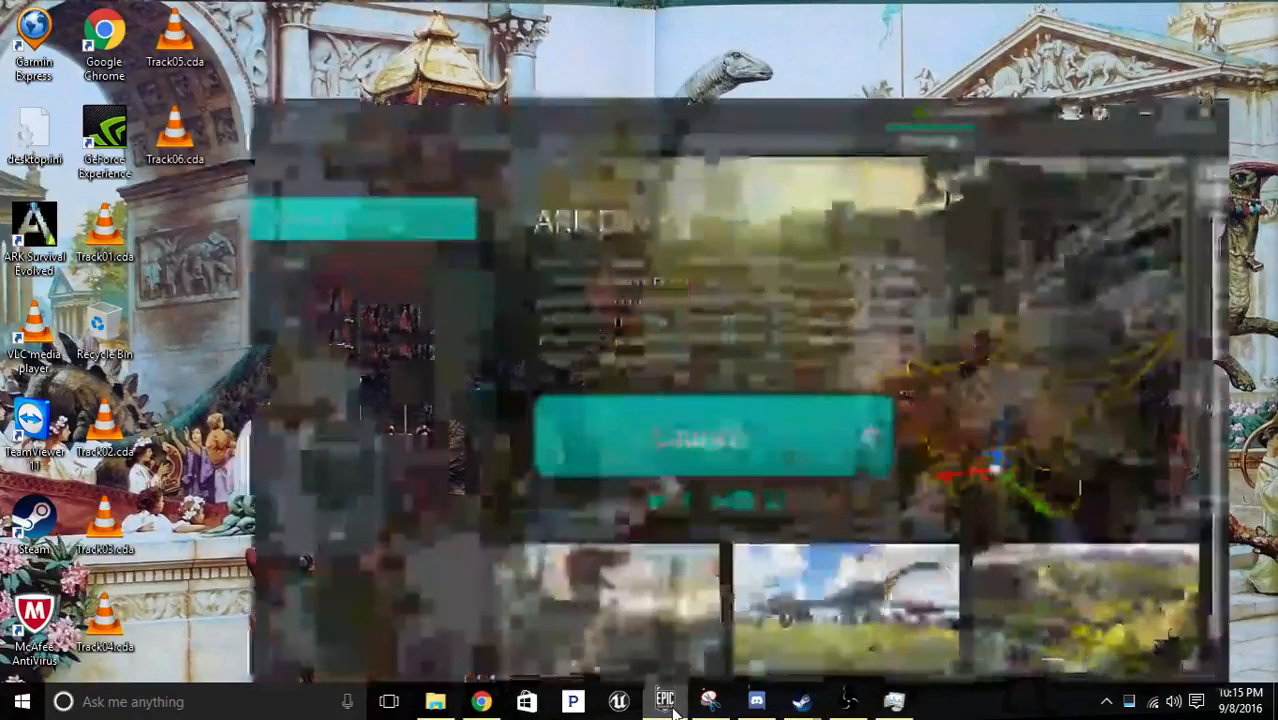
left_click(697, 420)
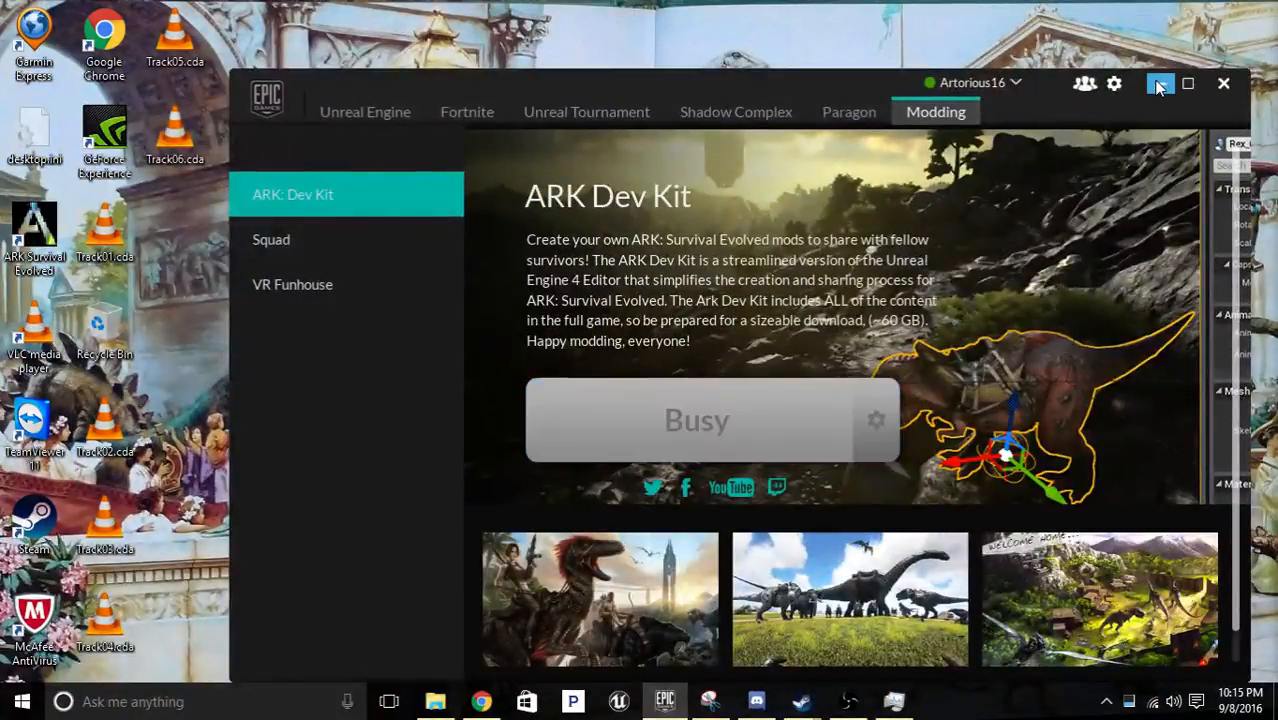
left_click(1161, 83)
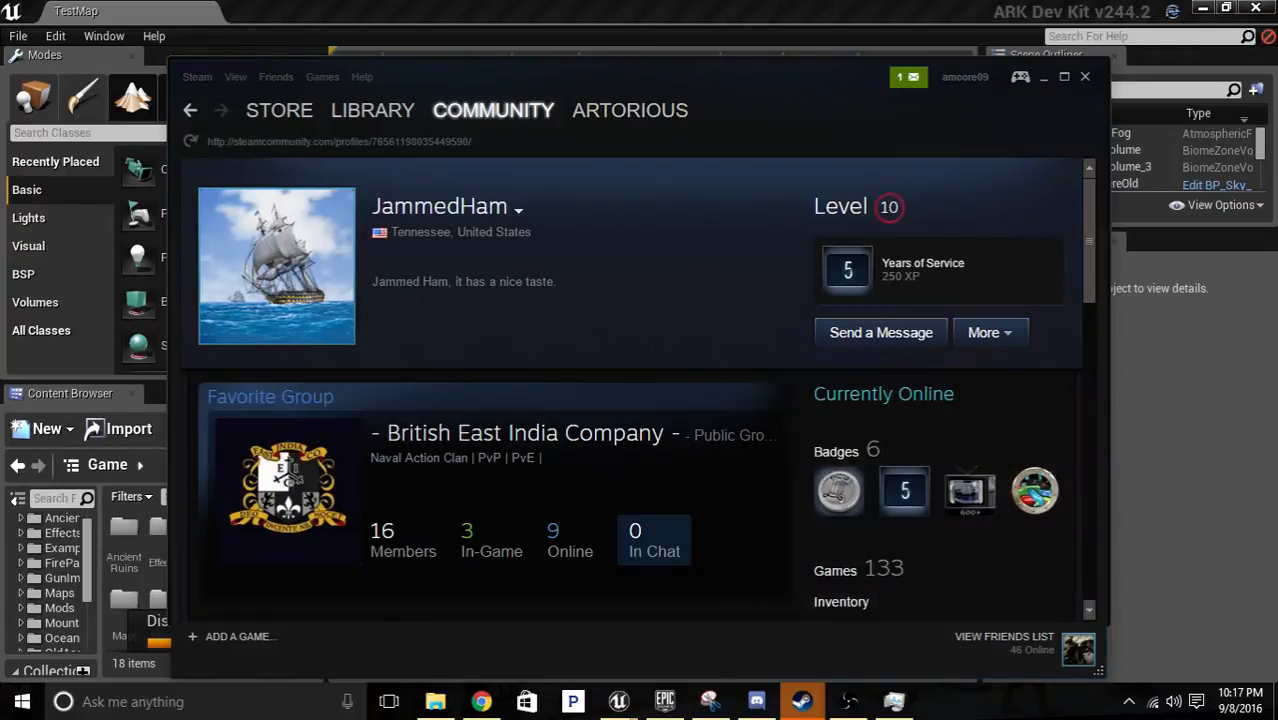
Minimize the Steam window and open the Dinotopia level from the Mods/Dinotopia folder.
left_click(1044, 77)
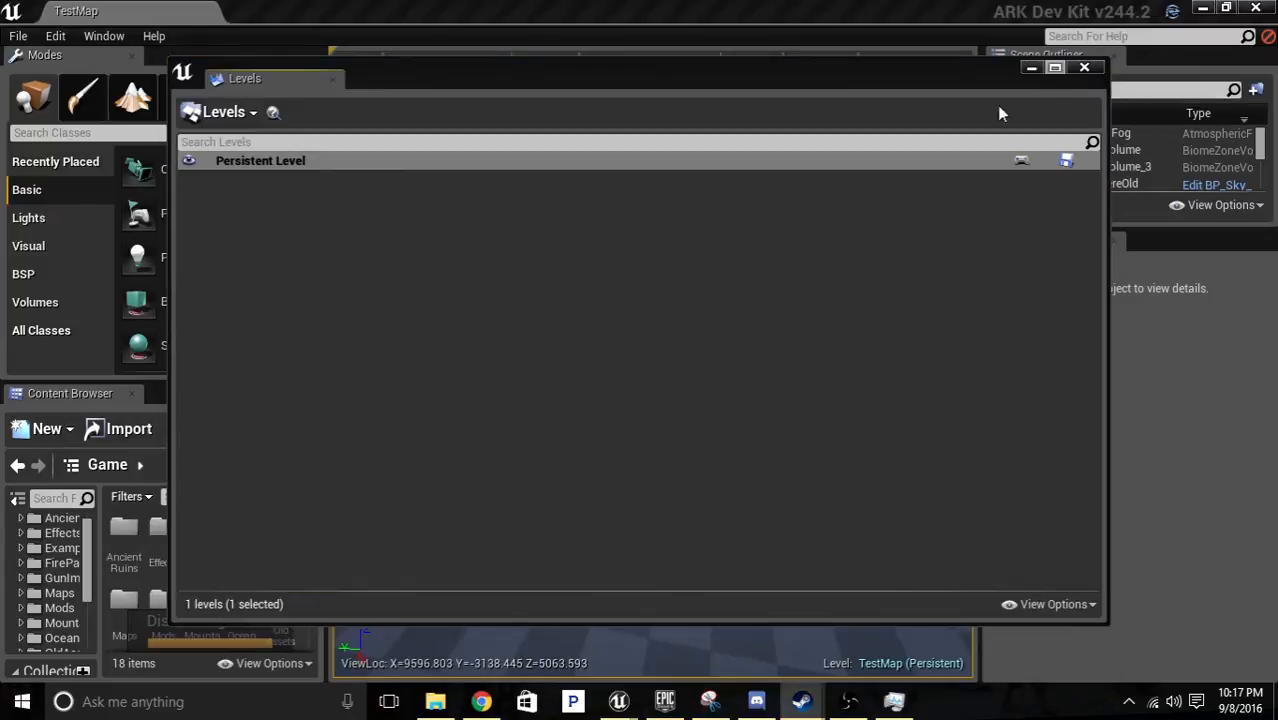
left_click(18, 36)
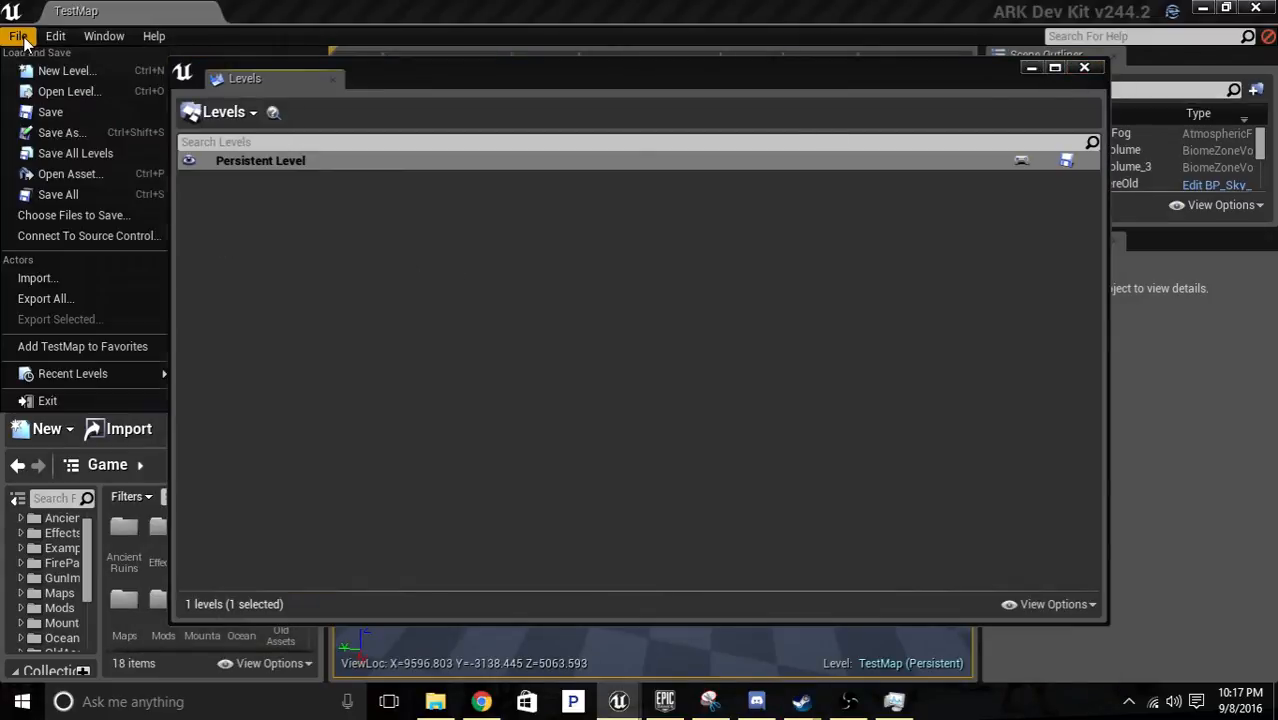
mouse_move(55, 36)
left_click(50, 93)
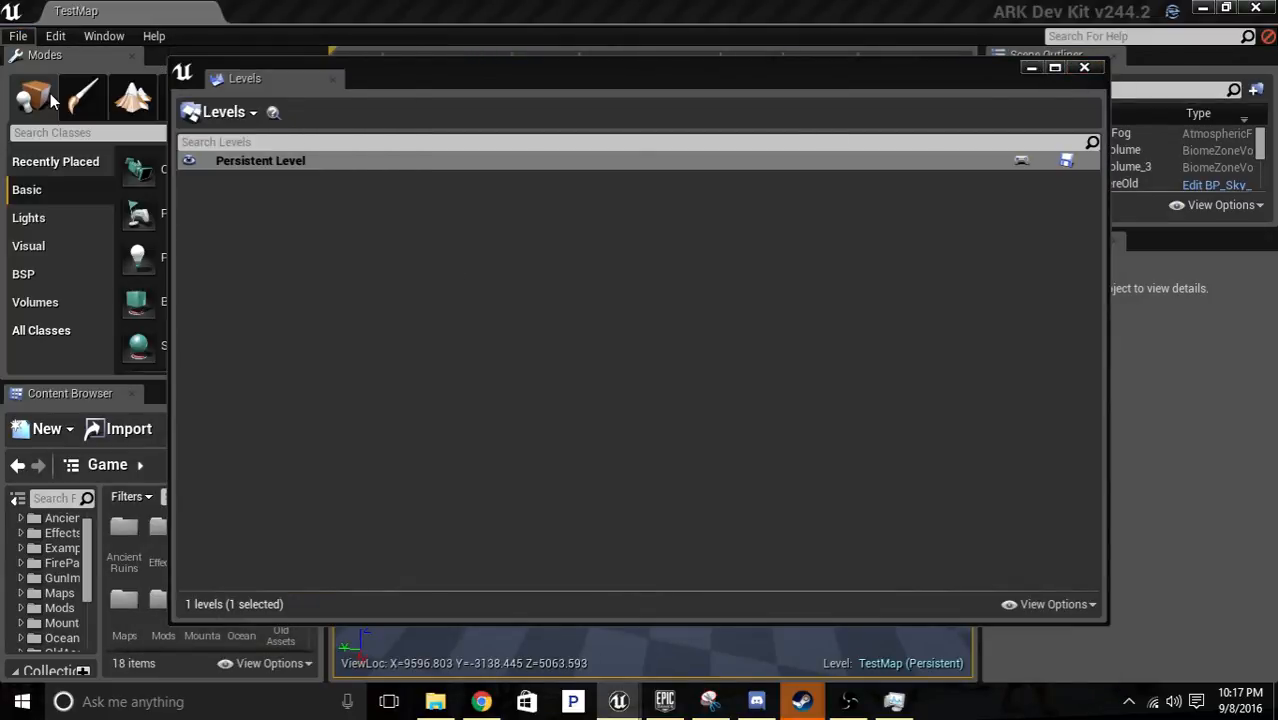
double_click(400, 97)
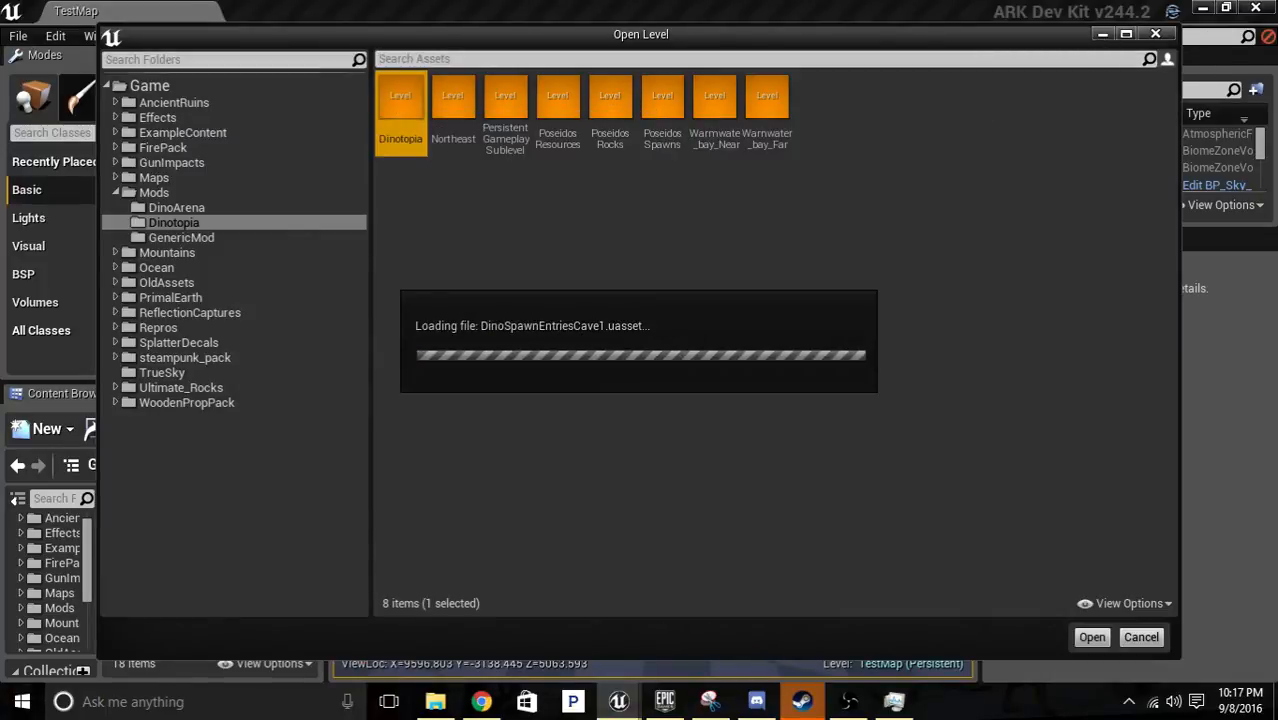
Close the Steam, Task Manager and Snipping Tool windows while the level loads.
left_click(802, 701)
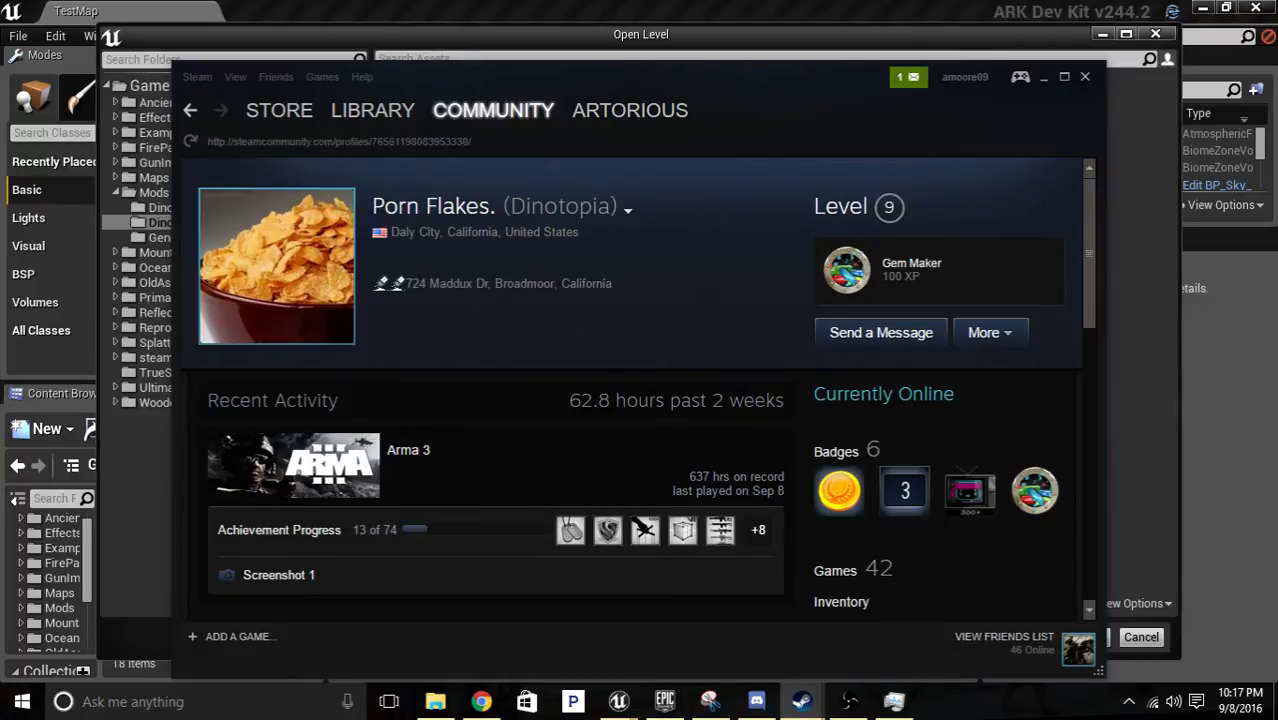
left_click(1084, 77)
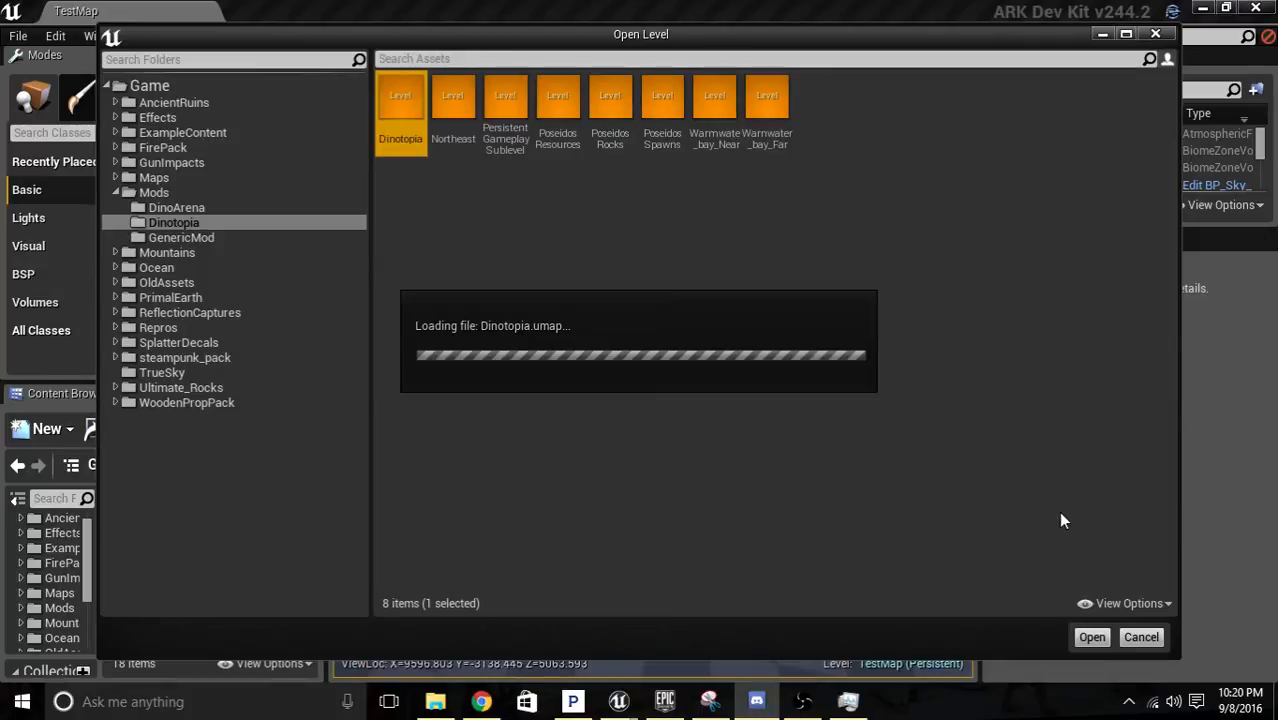
mouse_move(841, 713)
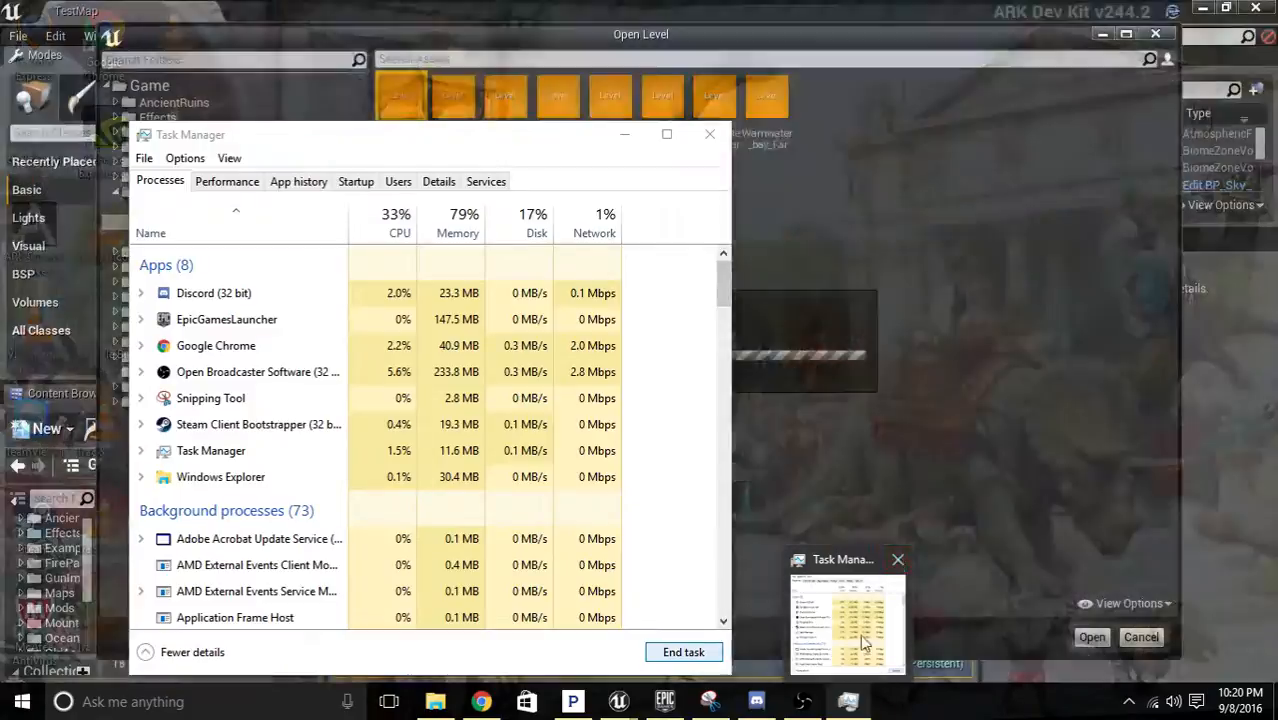
left_click(901, 560)
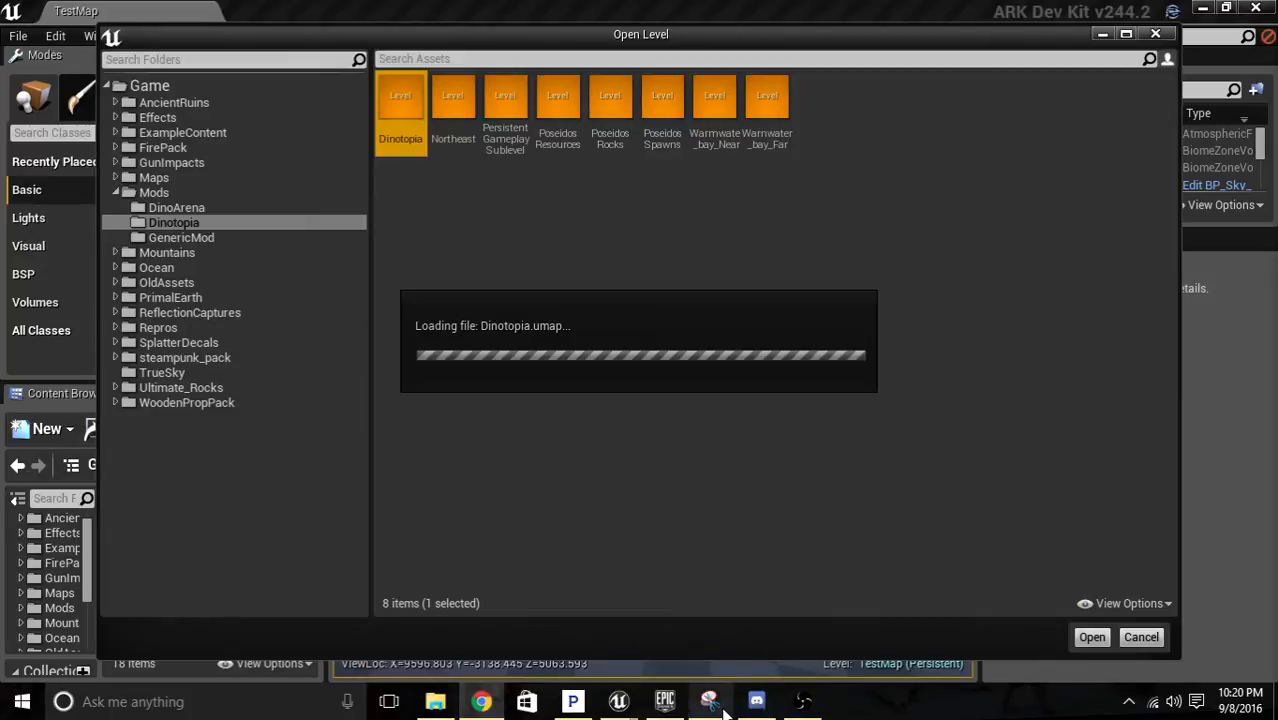
mouse_move(710, 700)
left_click(752, 559)
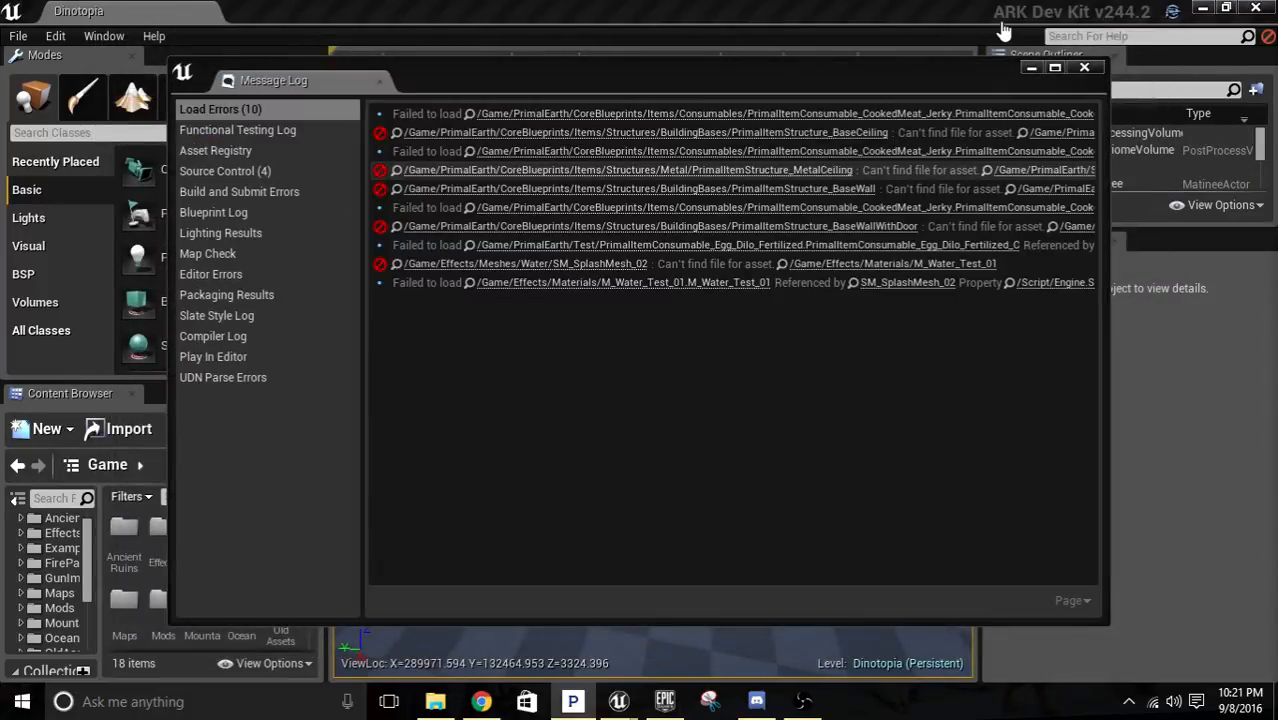
Clear the Message Log and Levels windows from view and survey the map's islands from above.
left_click(1085, 70)
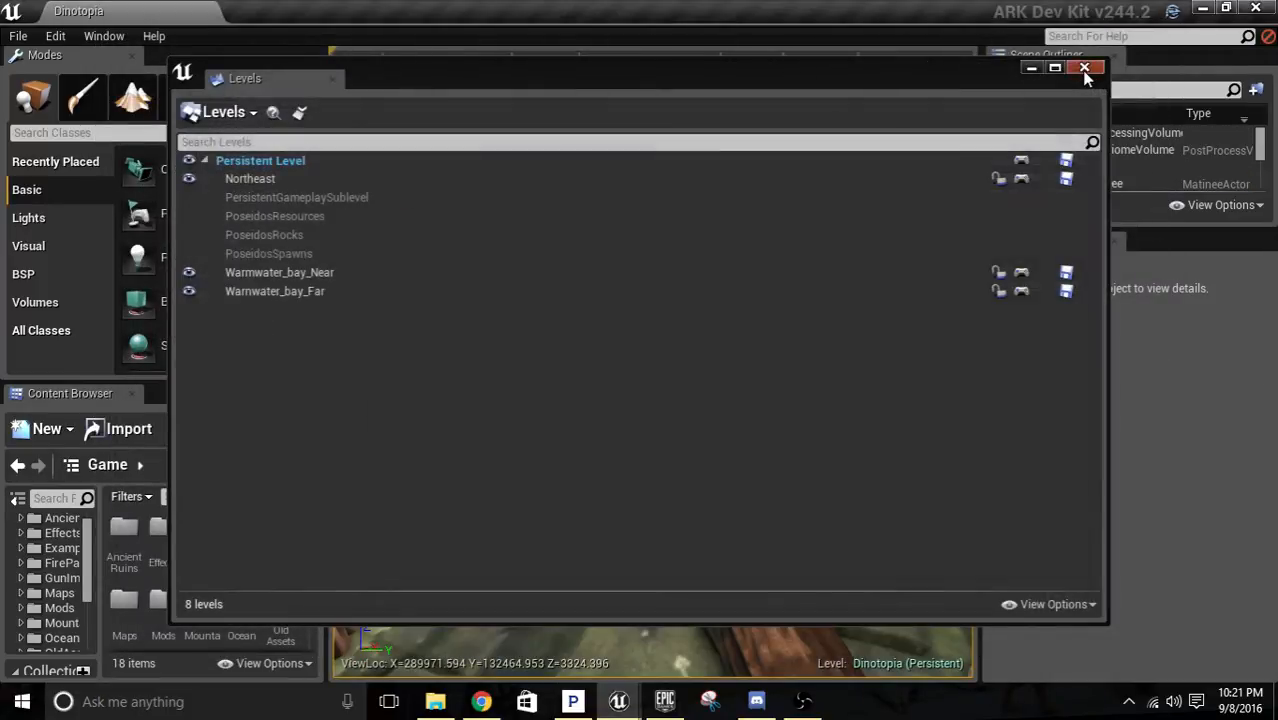
left_click(1032, 68)
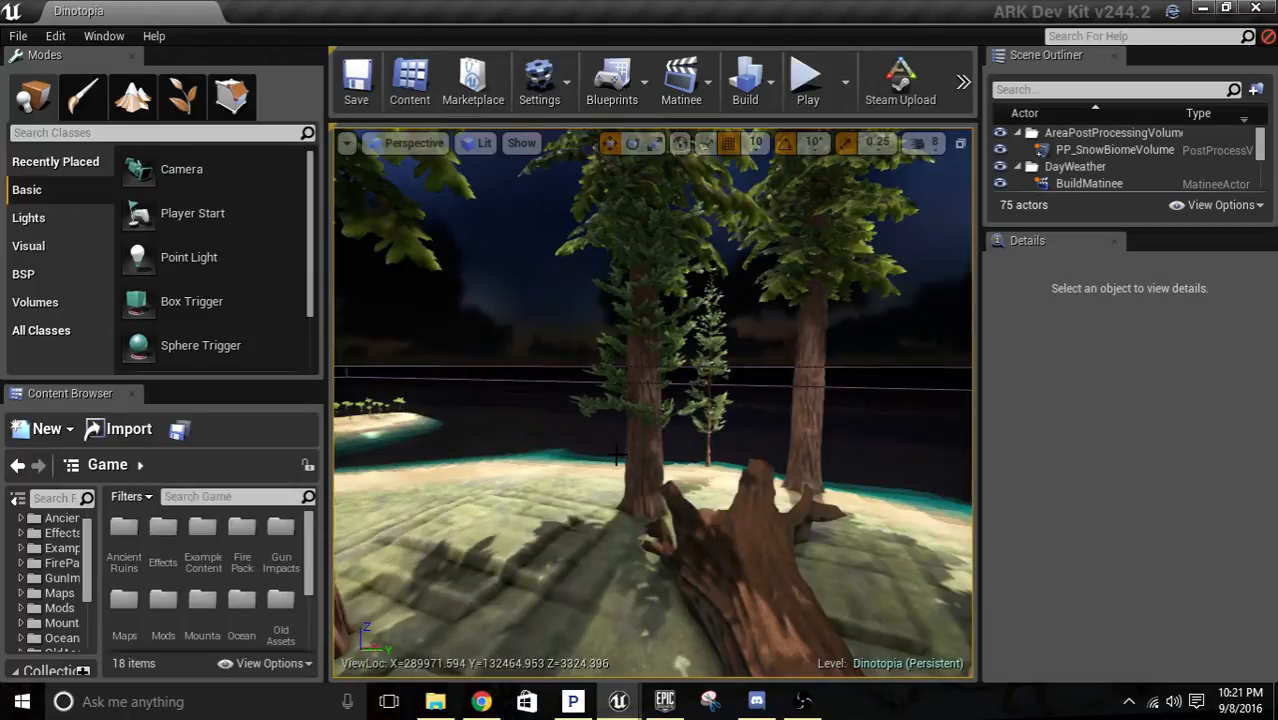
right_click_drag(618, 455, 432, 496)
key("w")
key("w")
key("w")
key("w")
key("w")
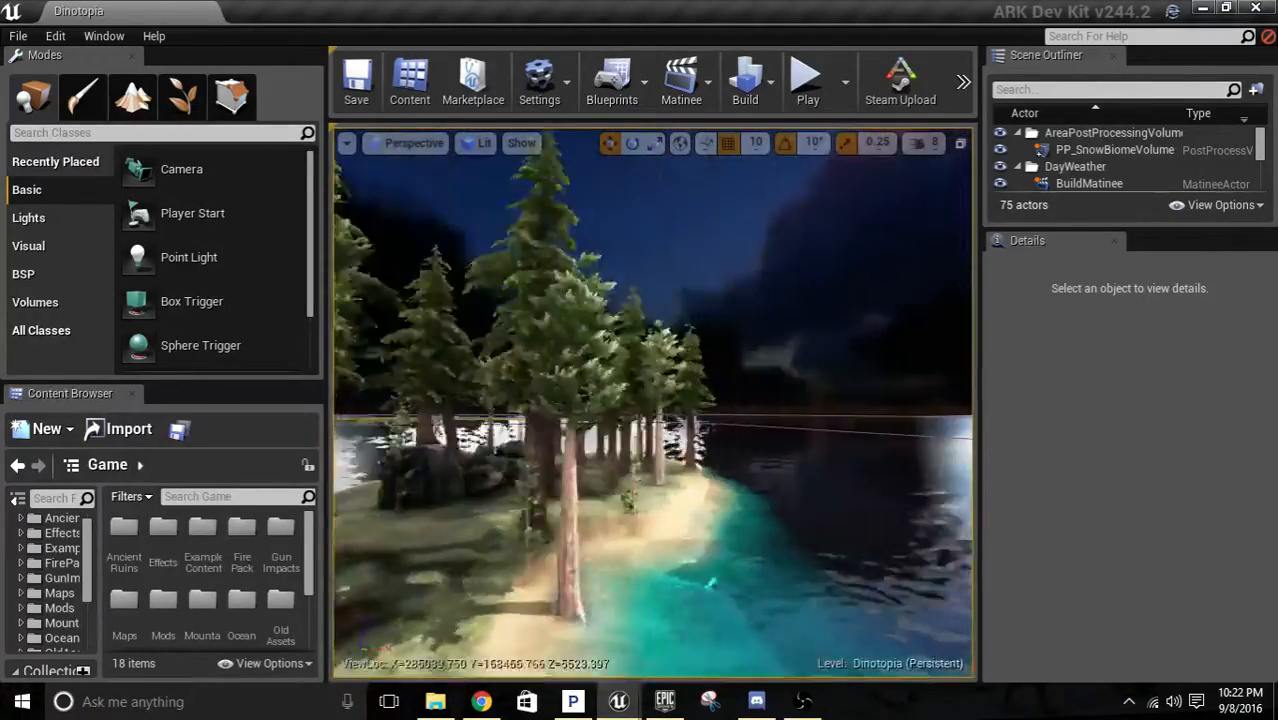
key("w")
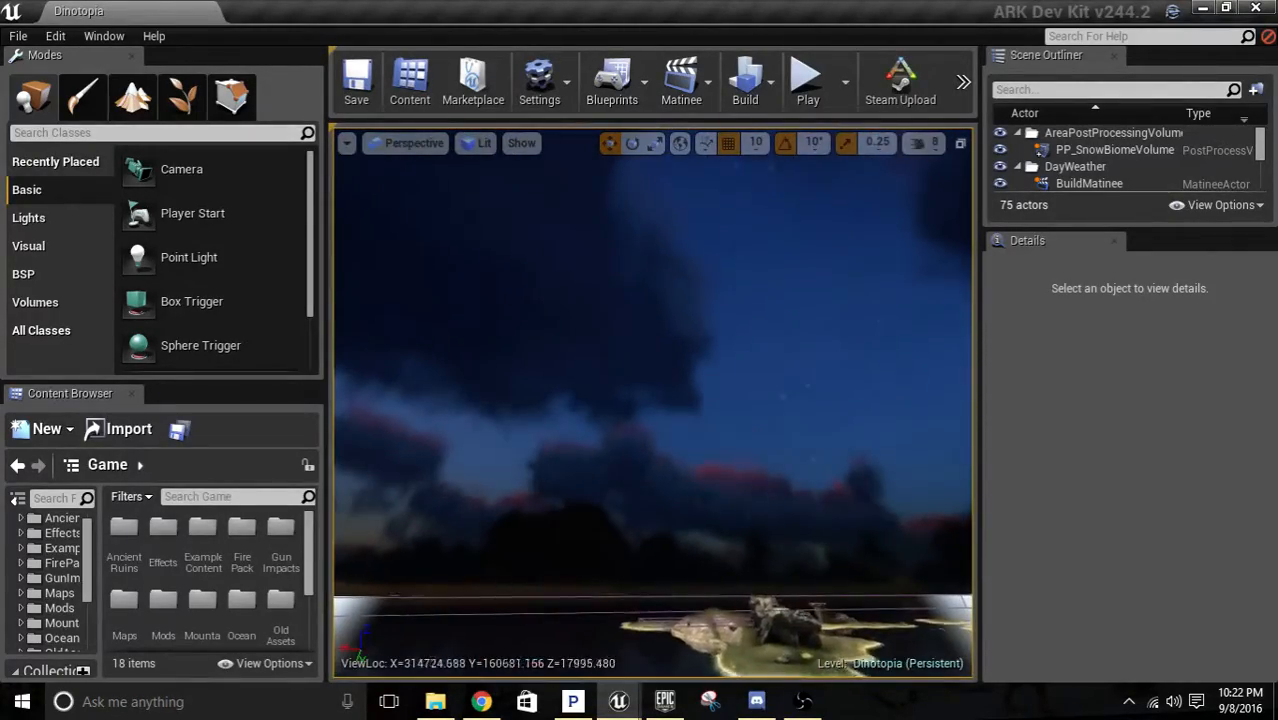
right_click_drag(432, 496, 505, 520)
key("w")
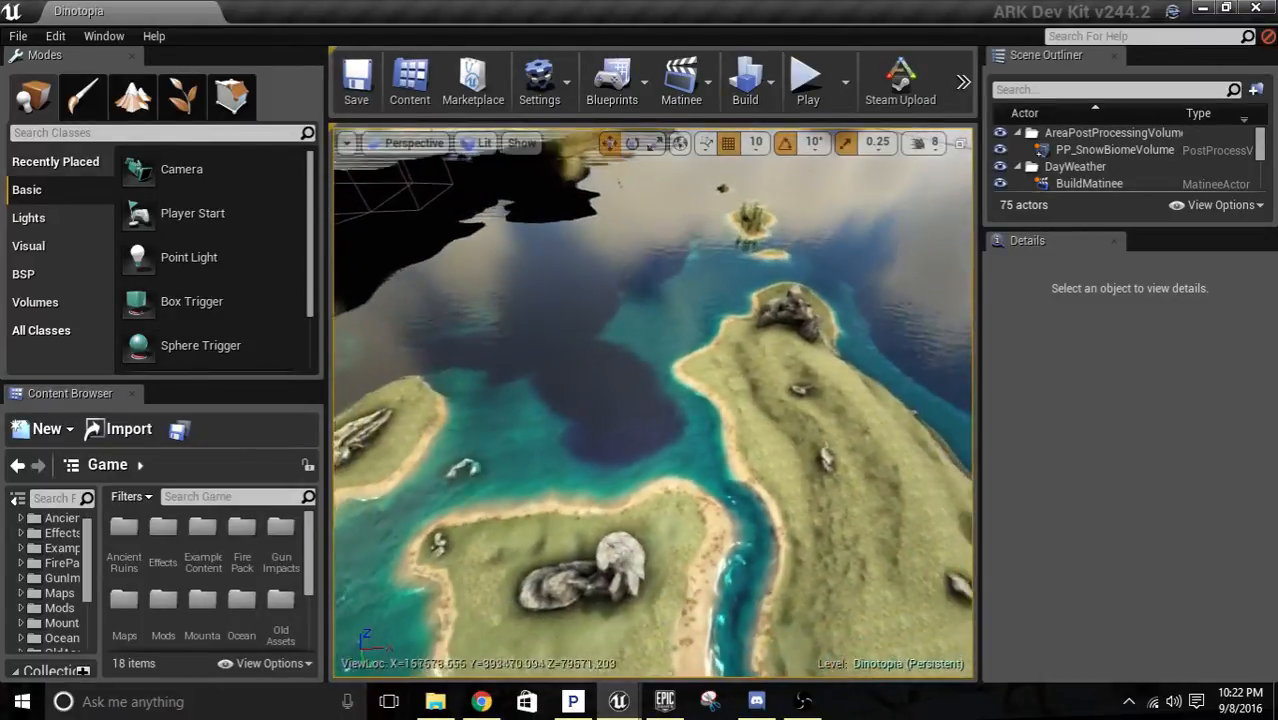
right_click_drag(653, 403, 643, 438)
key("a")
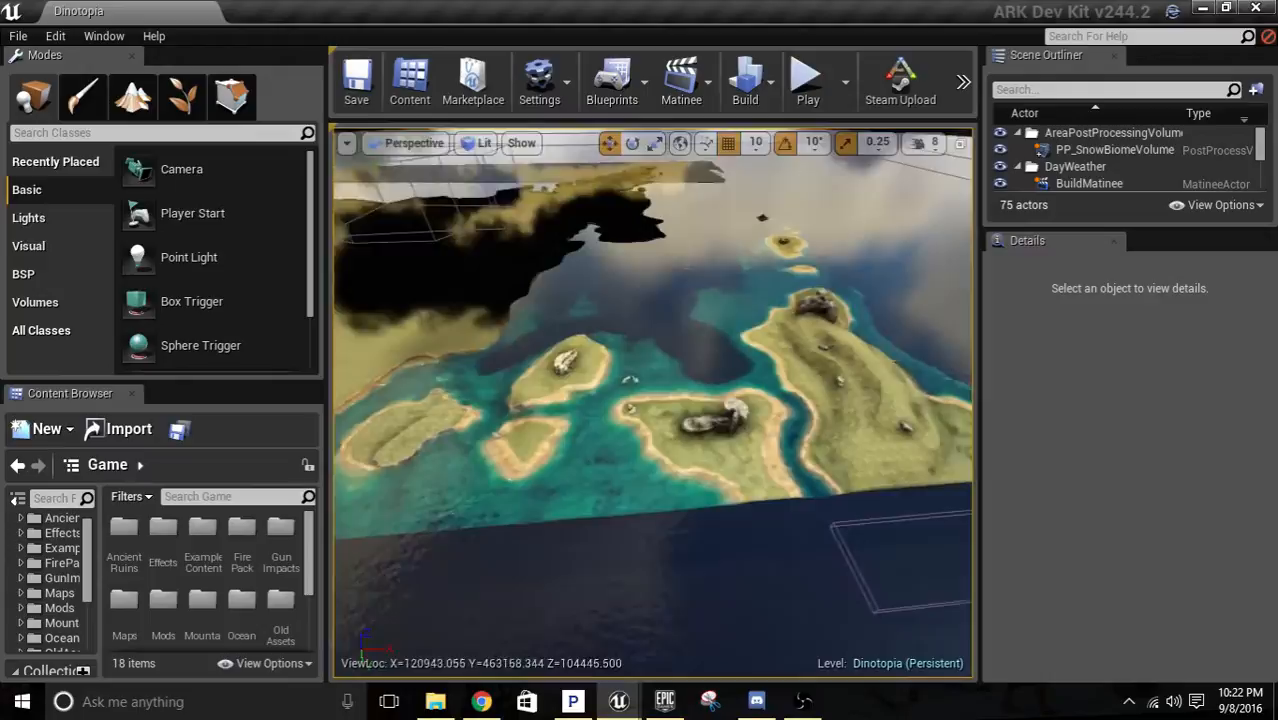
key("a")
right_click_drag(719, 295, 724, 268)
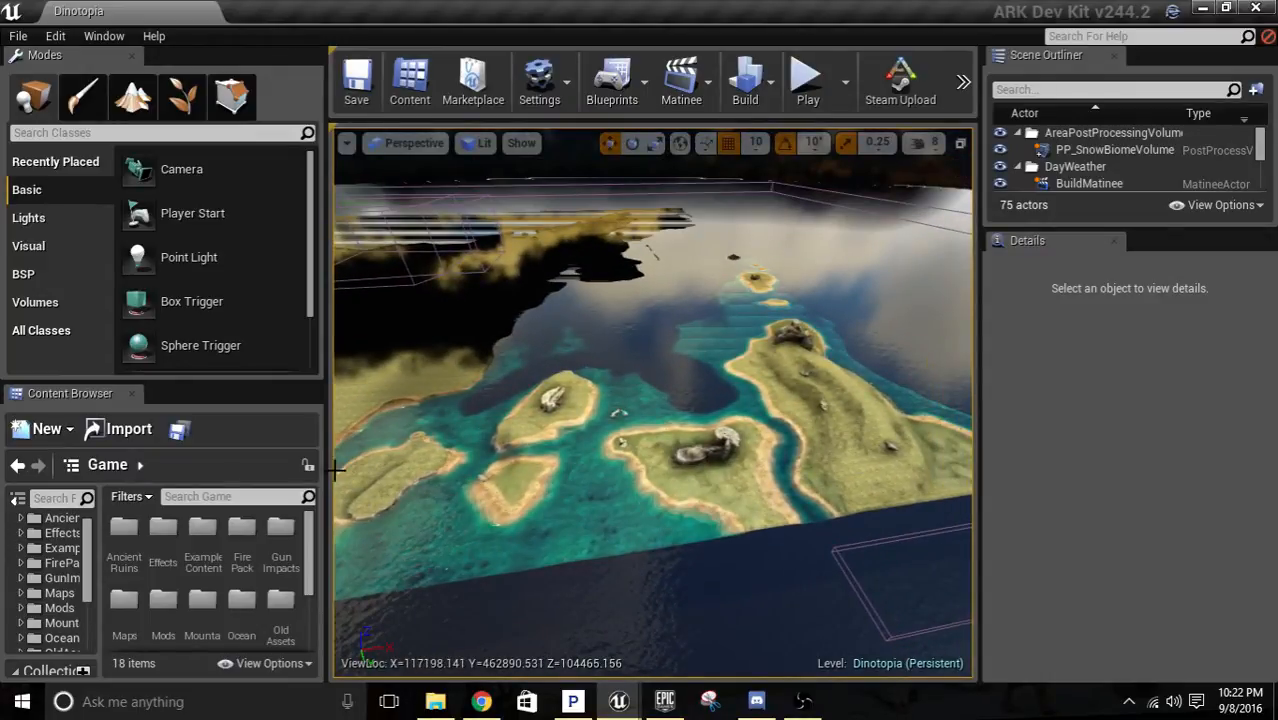
Delete the Mountain02 mesh from the center of the small sand island.
key("w")
right_click_drag(850, 322, 850, 264)
right_click_drag(589, 544, 746, 553)
key("w")
left_click(665, 452)
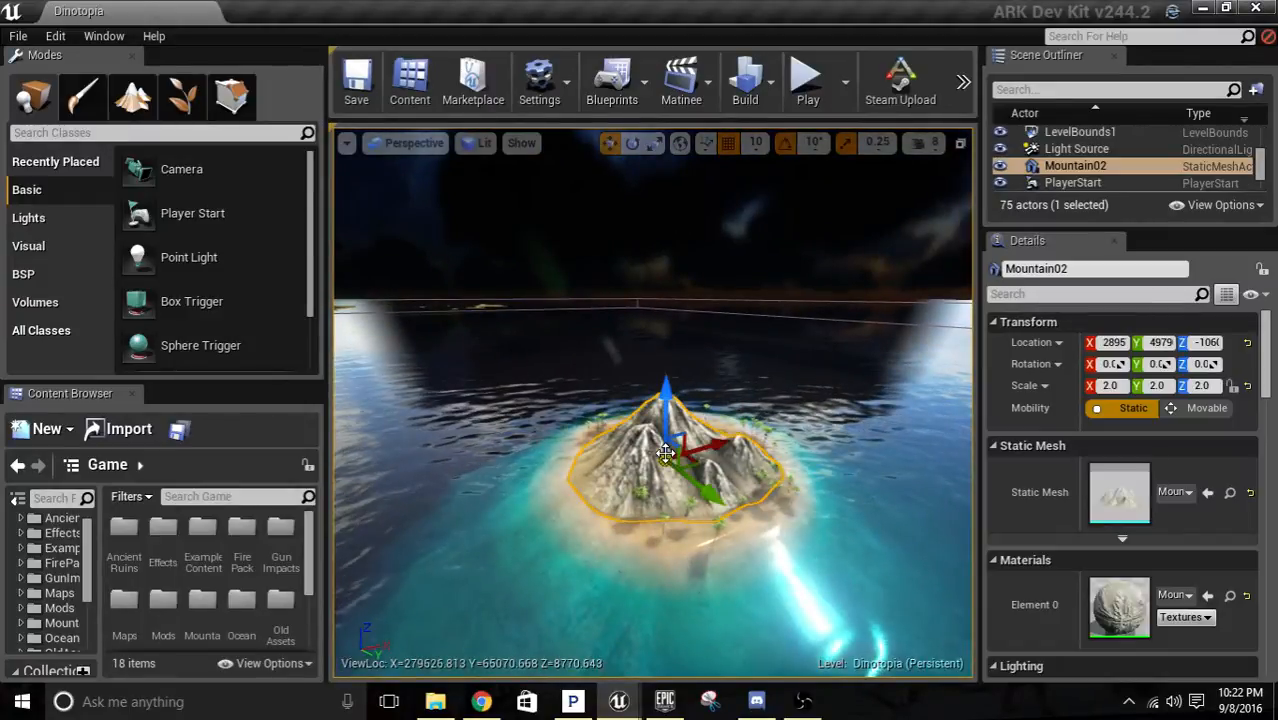
key("Delete")
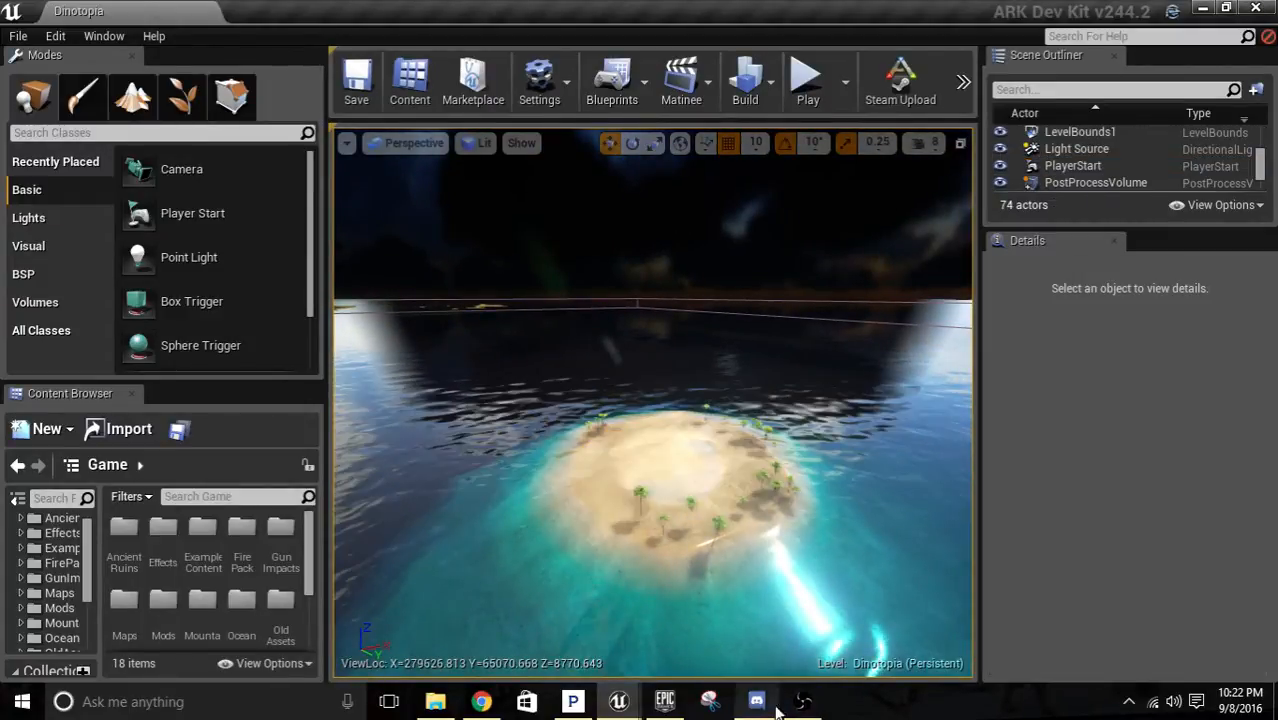
Make Warnwater_bay_Far the current level and minimize the Levels window.
mouse_move(620, 703)
left_click(540, 601)
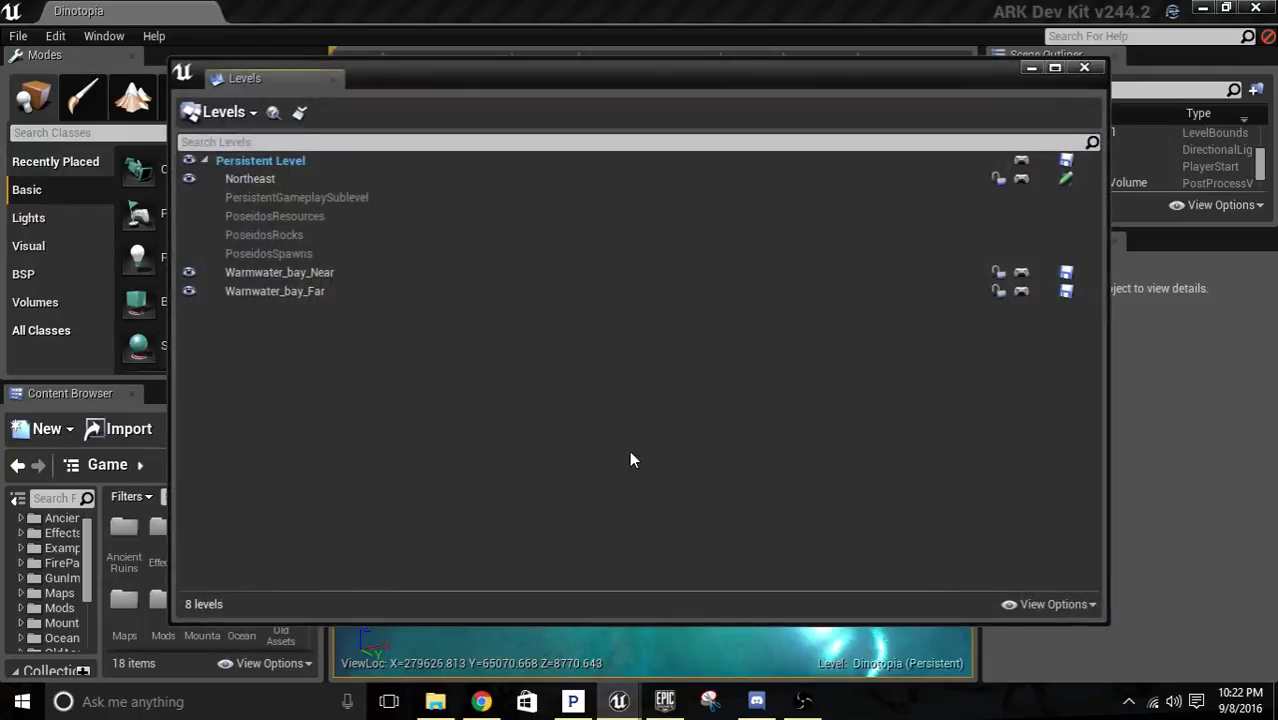
double_click(344, 292)
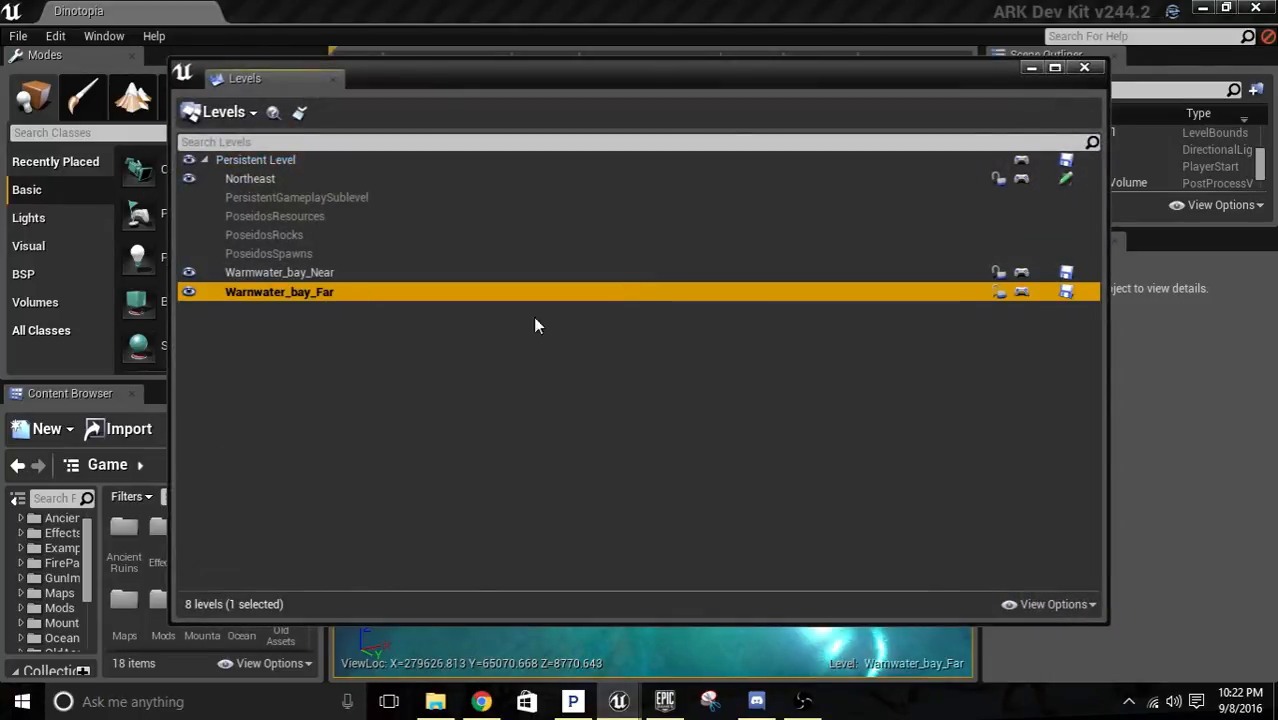
left_click(1031, 67)
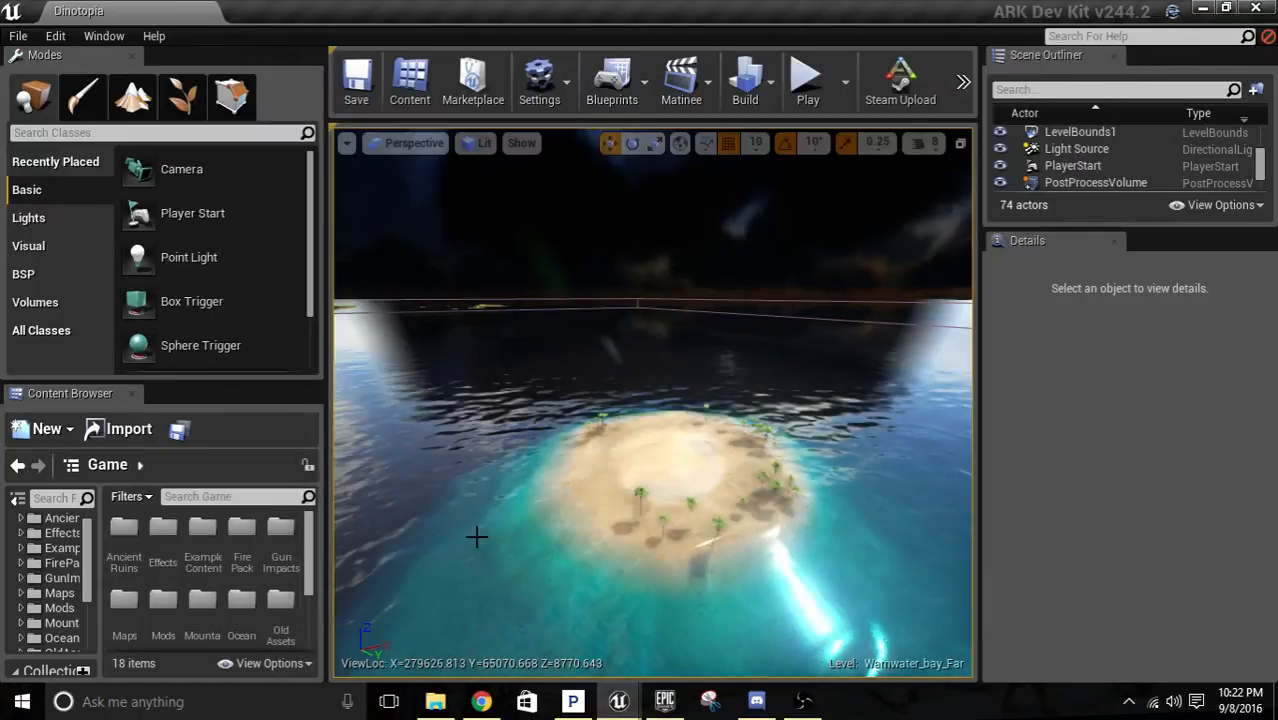
Inspect the bare sand island from several sides and switch to landscape sculpting.
right_click_drag(652, 402, 830, 460)
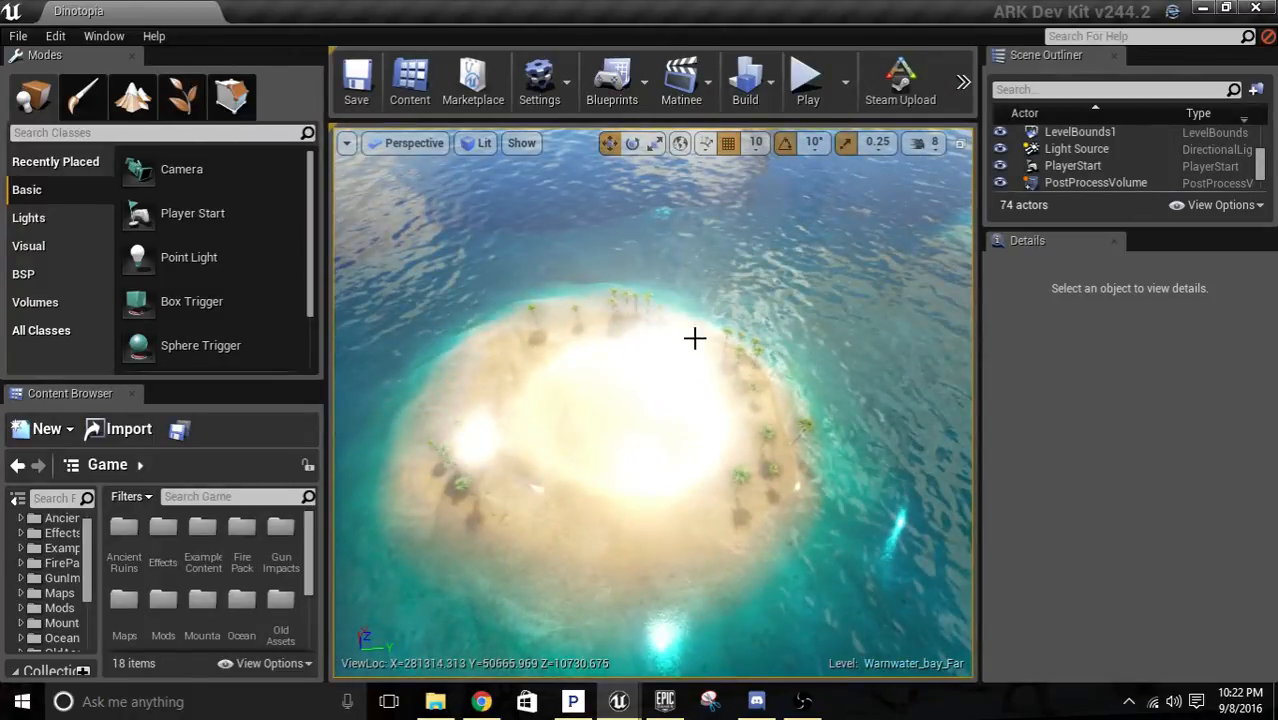
right_click_drag(693, 337, 700, 330)
right_click_drag(768, 400, 768, 317)
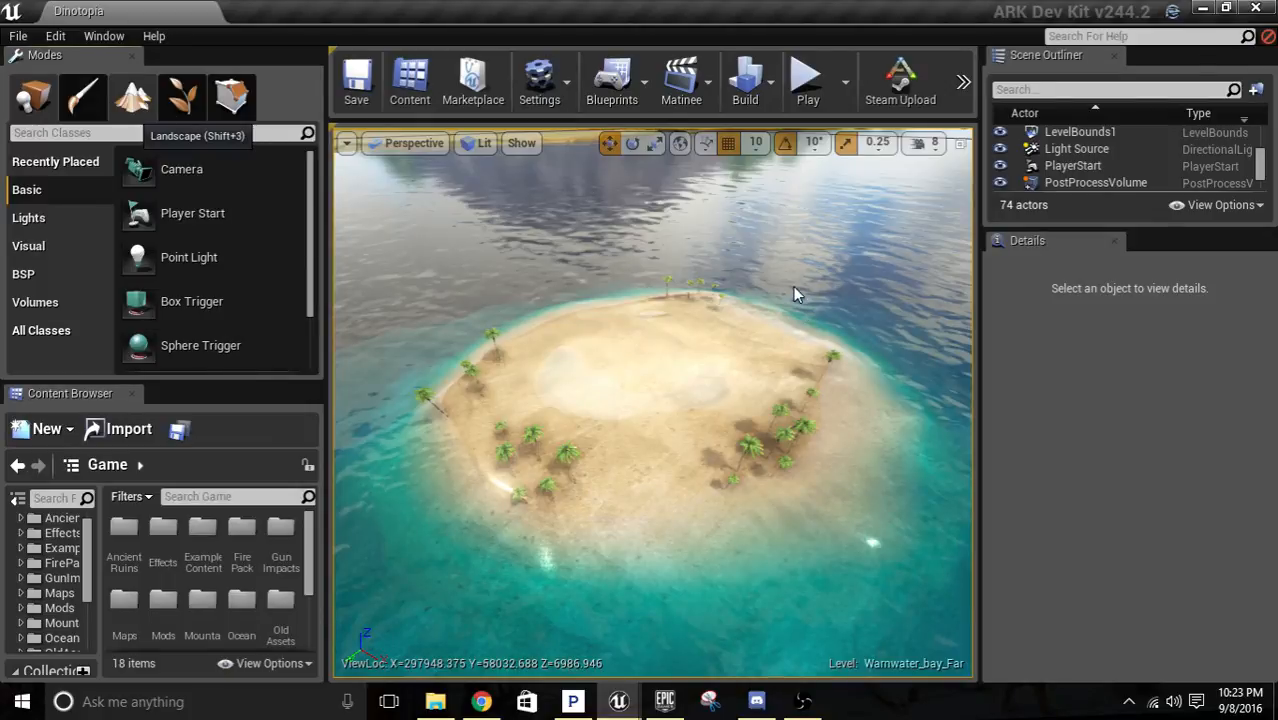
key("shift+3")
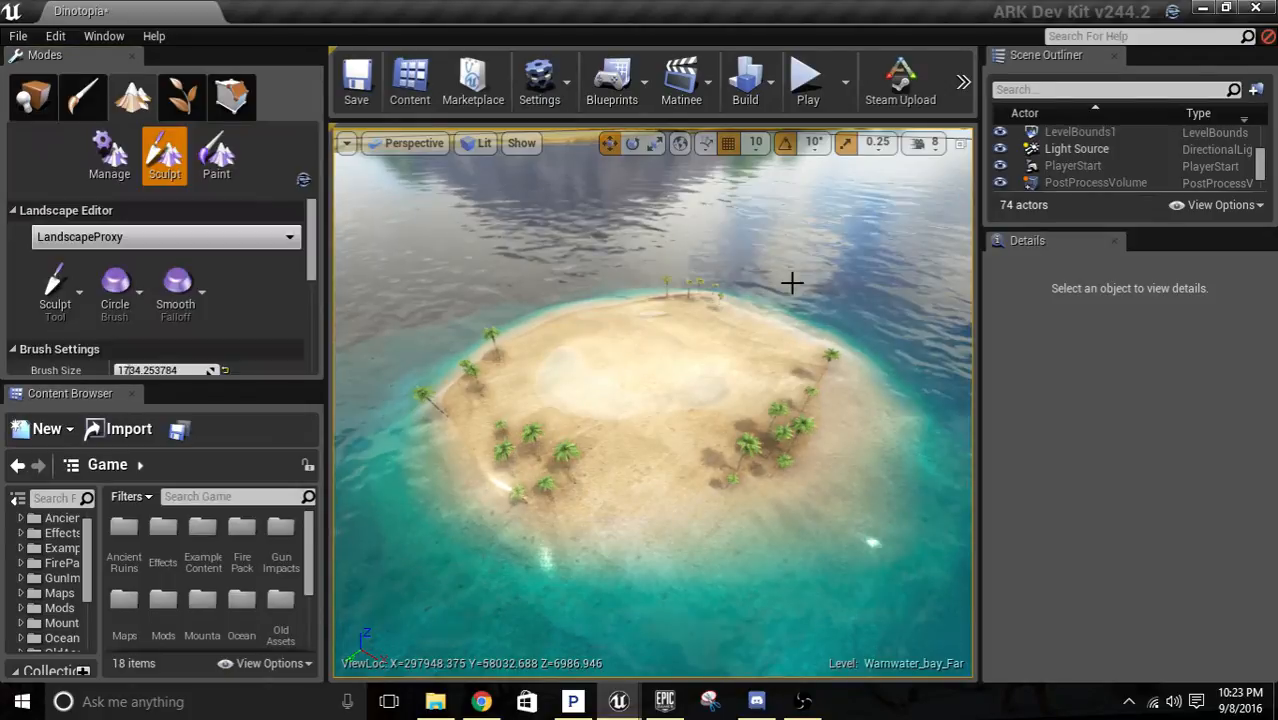
Change the landscape sculpting tool to Flatten.
scroll(79, 235, "down", 2)
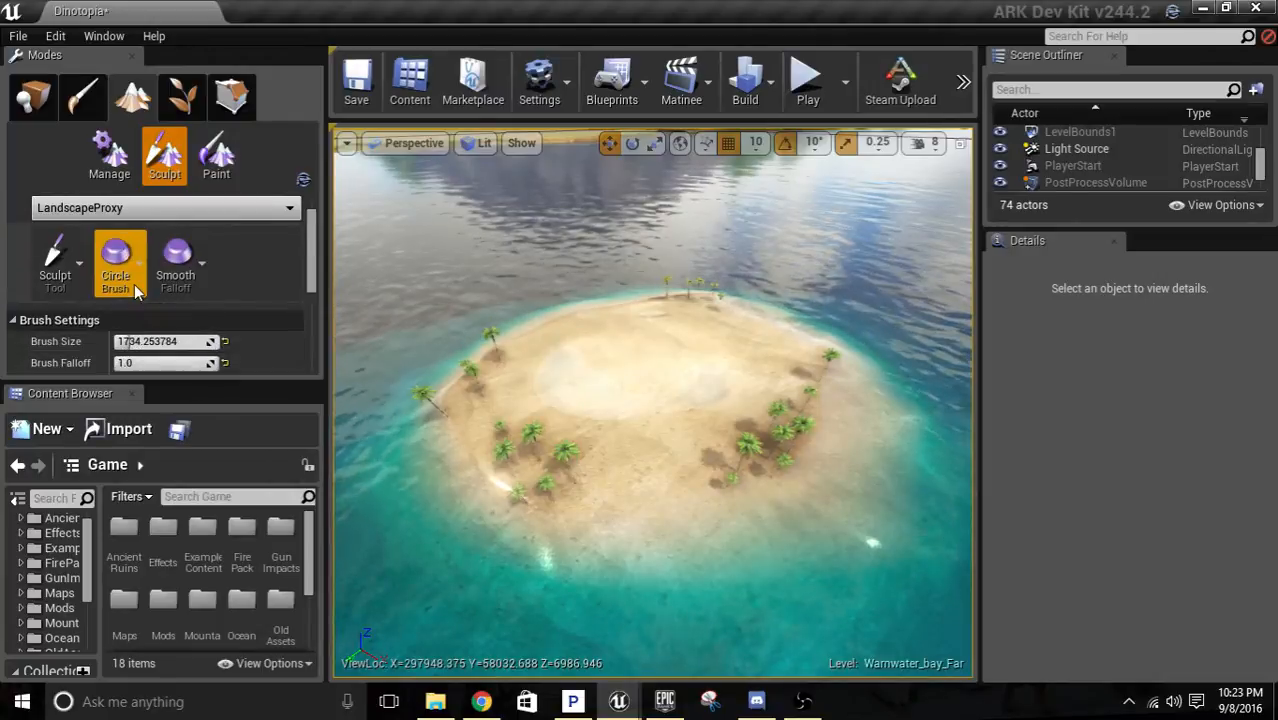
left_click(79, 235)
left_click(127, 300)
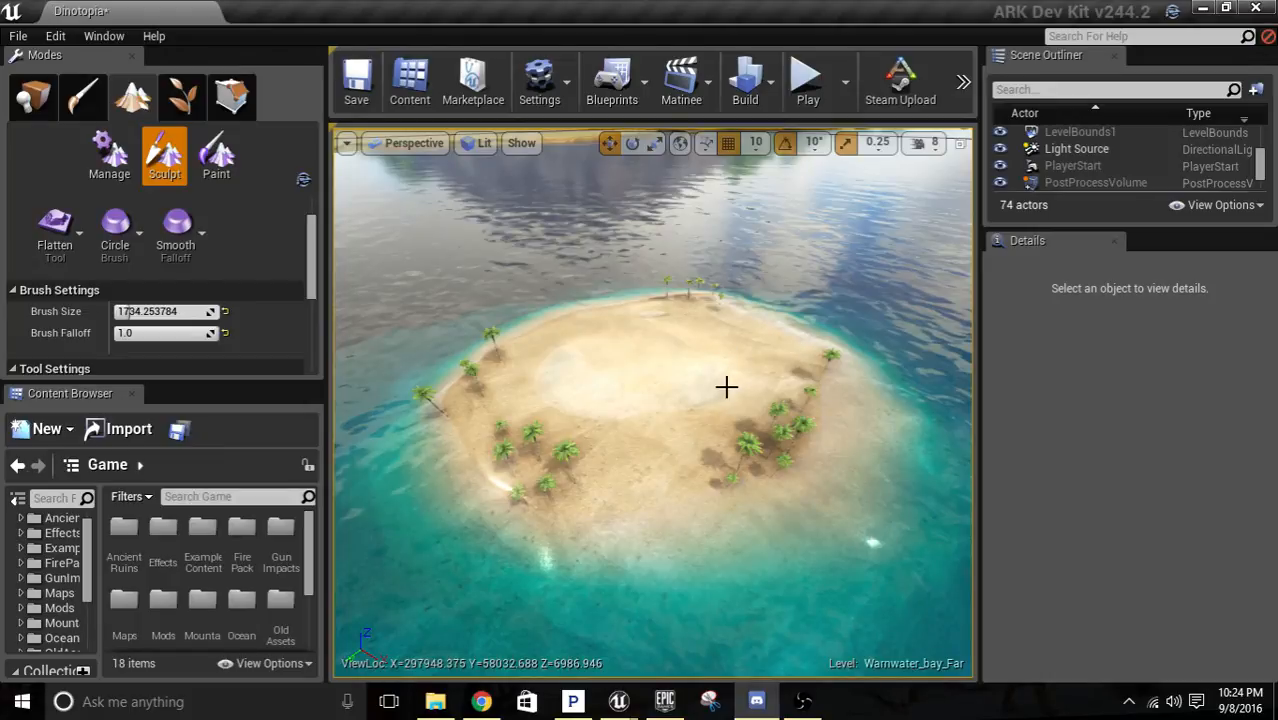
Force the Dev Kit to end through Task Manager and relaunch it with the Dinotopia map.
right_click(22, 701)
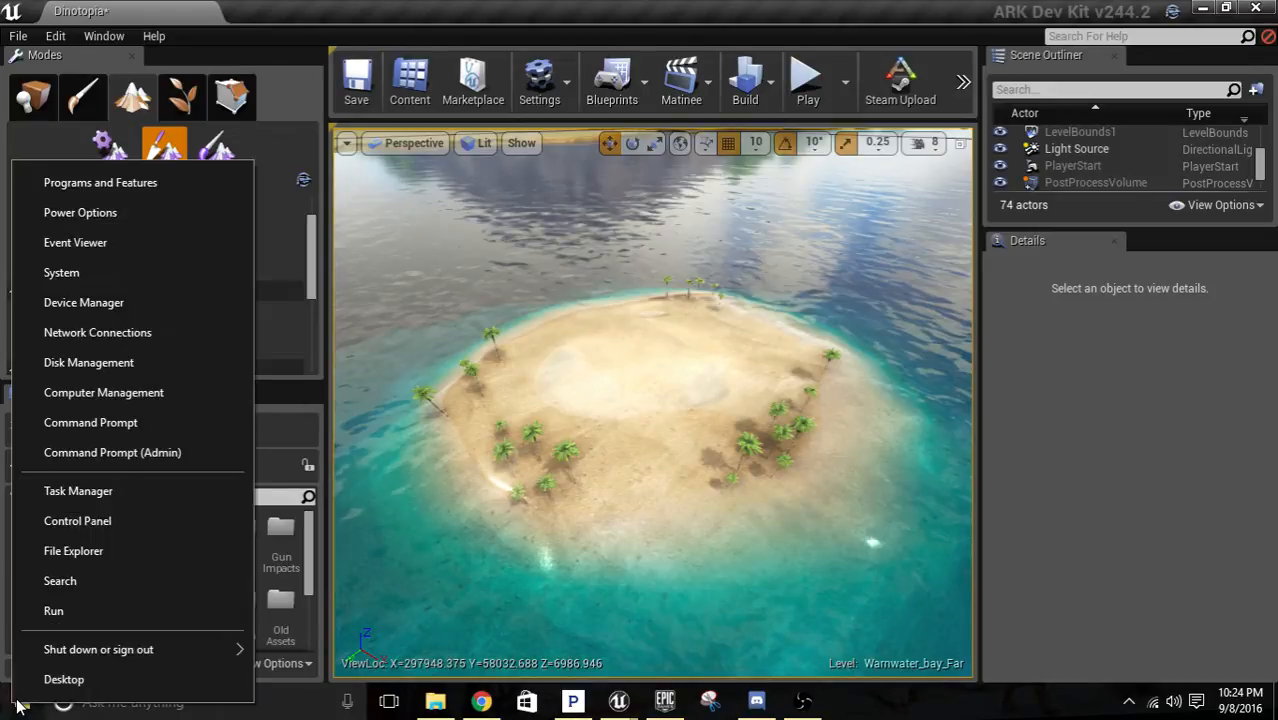
left_click(67, 491)
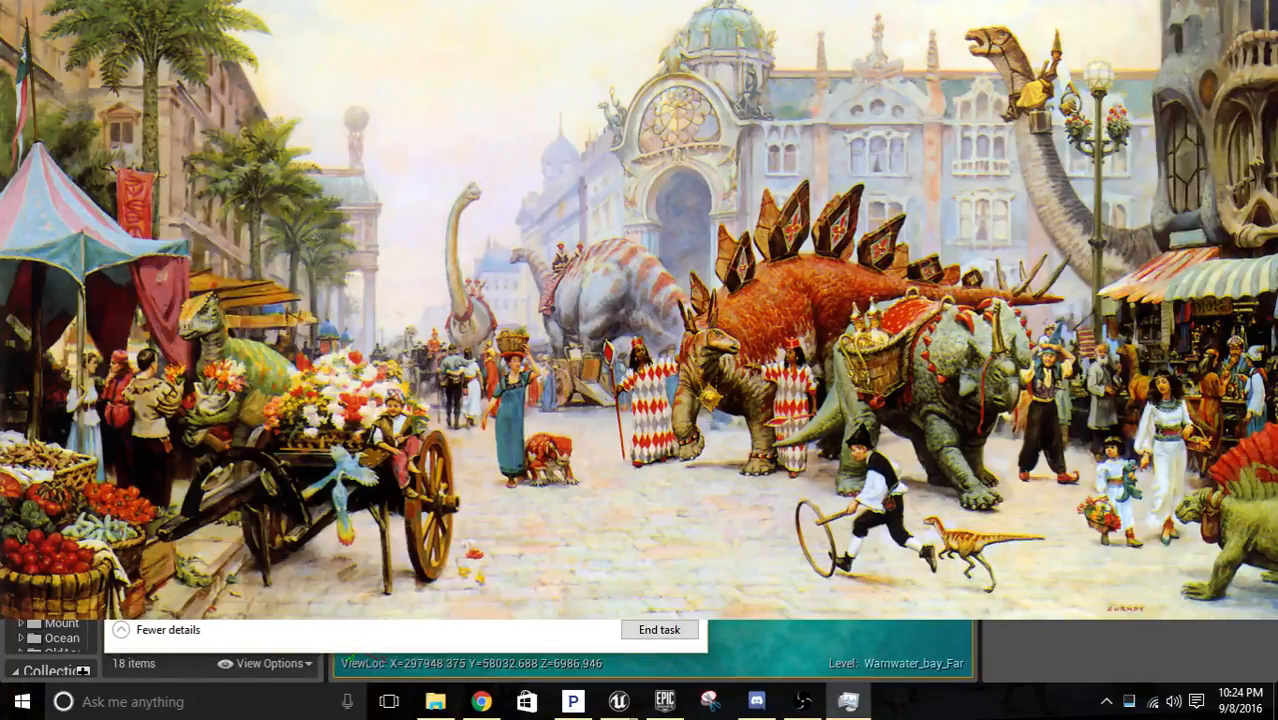
left_click(660, 632)
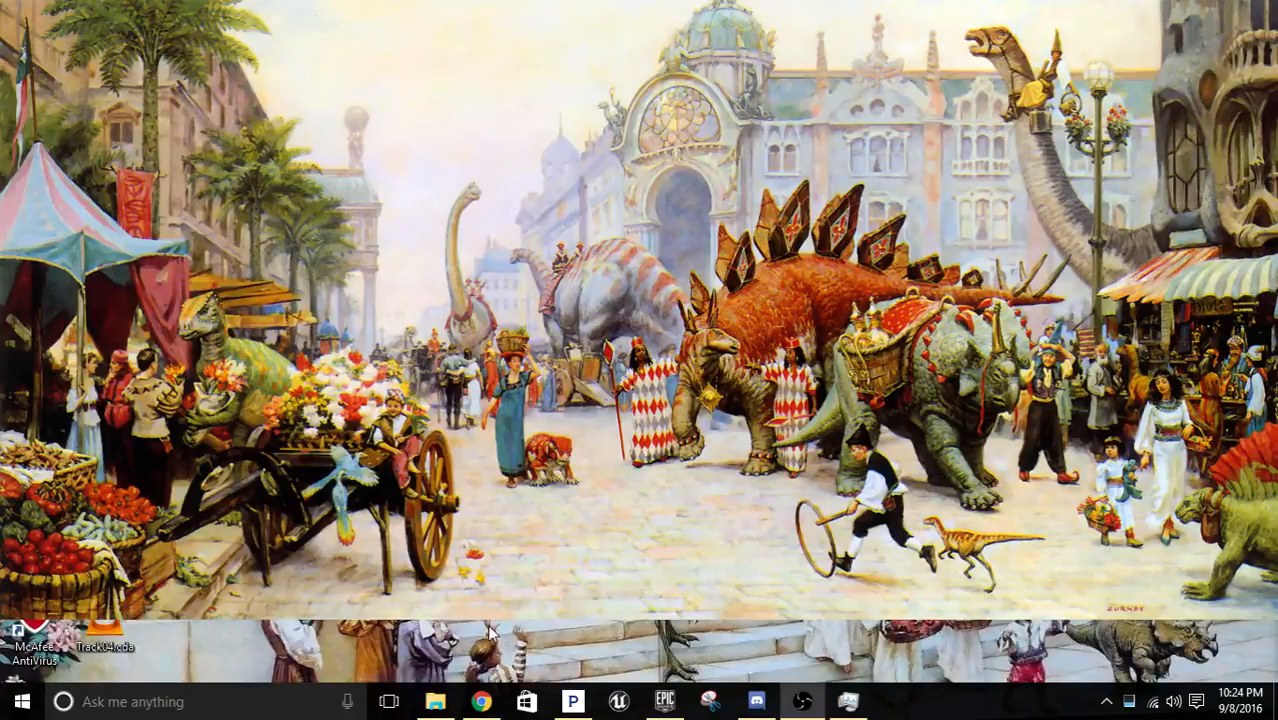
mouse_move(677, 697)
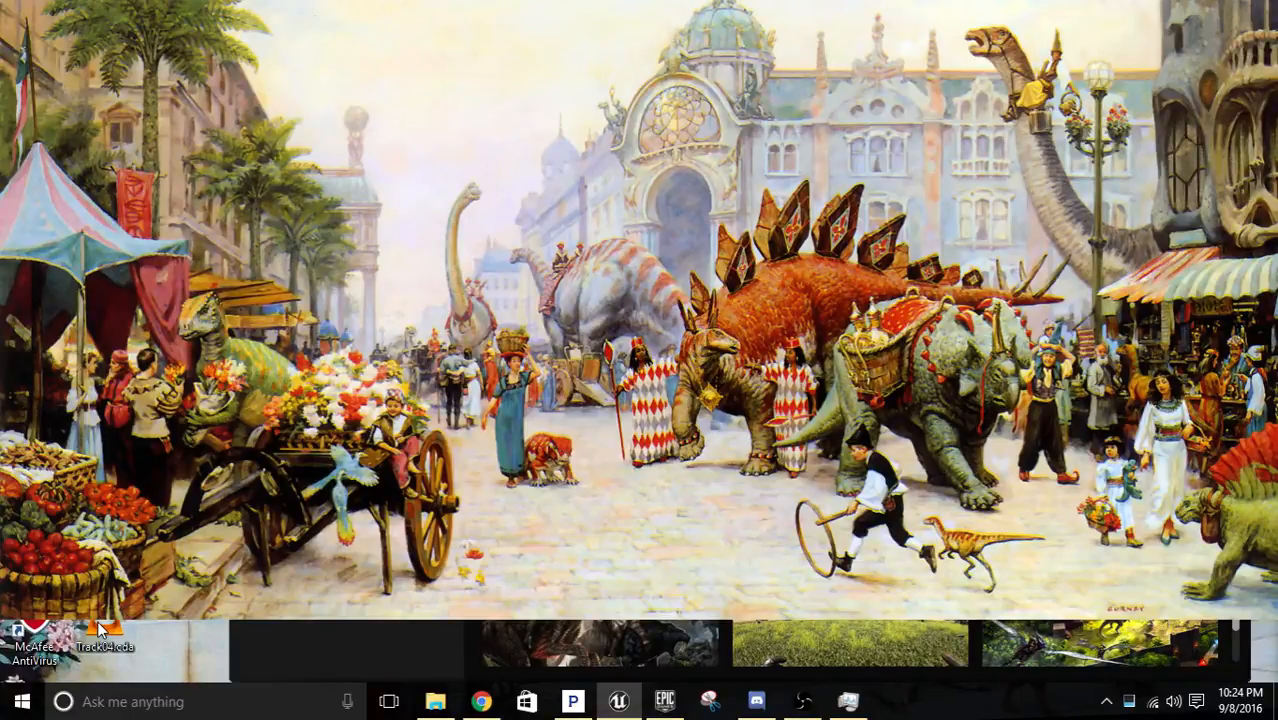
left_click(618, 701)
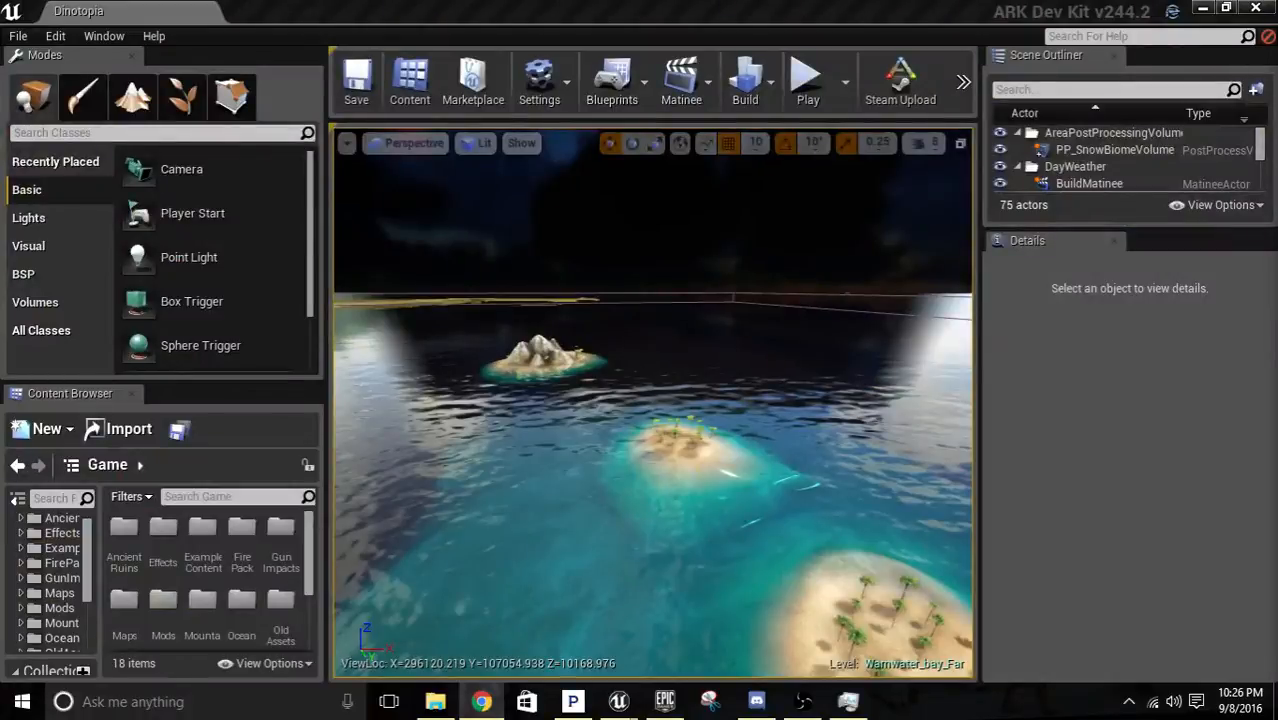
Delete the Mountain02 mesh from the sand island and look over the cleared ground.
right_click_drag(679, 449, 678, 495)
key("w")
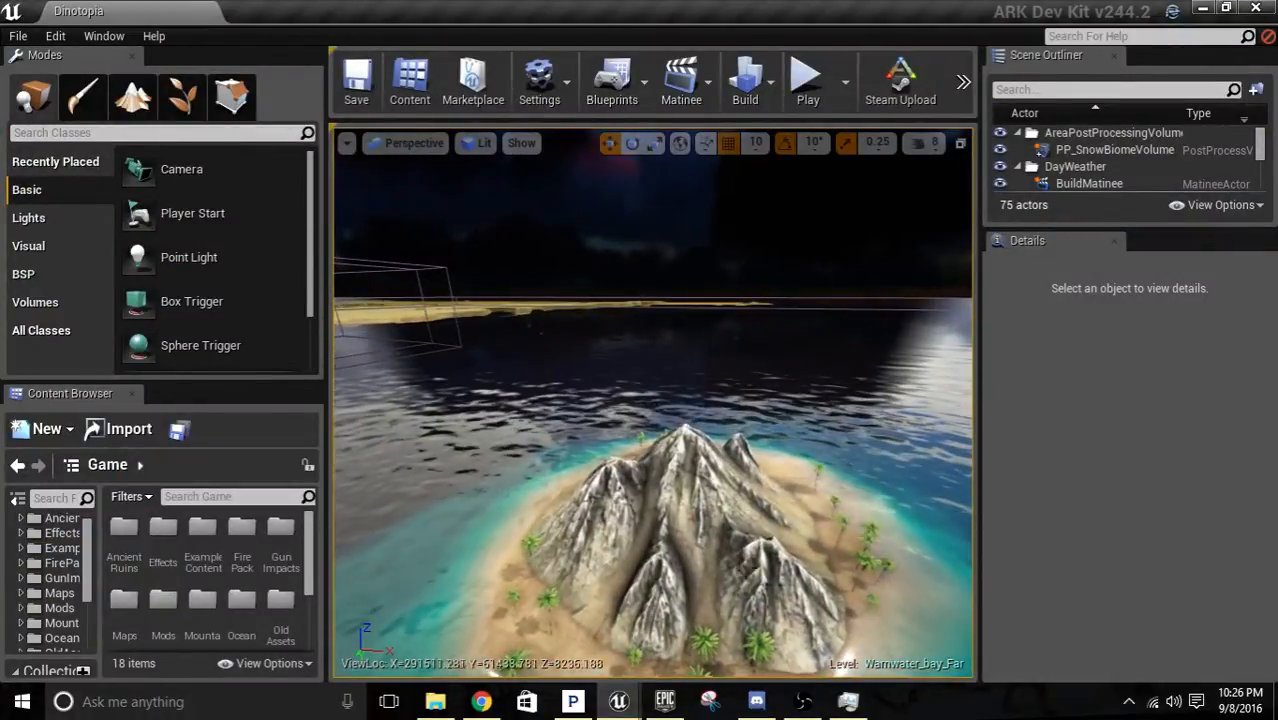
left_click(739, 560)
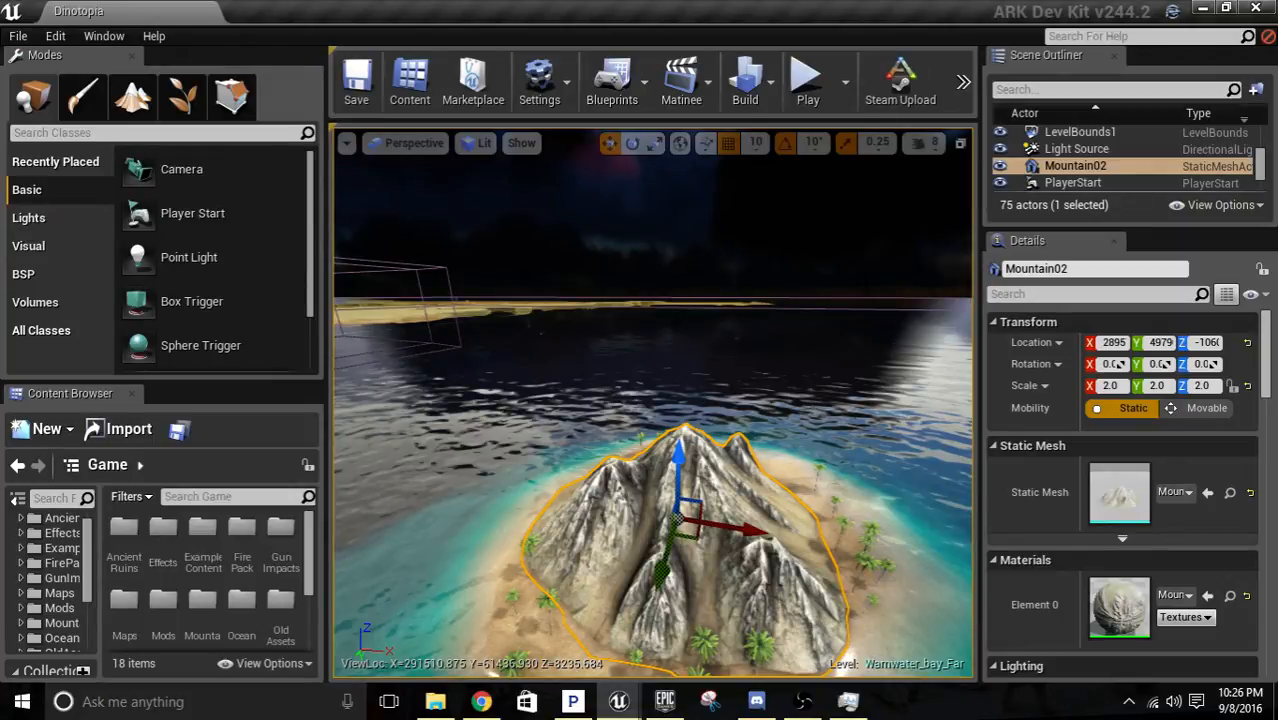
key("Delete")
mouse_move(736, 543)
right_mouse_down()
mouse_move(736, 610)
mouse_move(736, 510)
mouse_move(736, 538)
right_mouse_up()
key("s")
key("w")
key("s")
right_click_drag(548, 474, 580, 500)
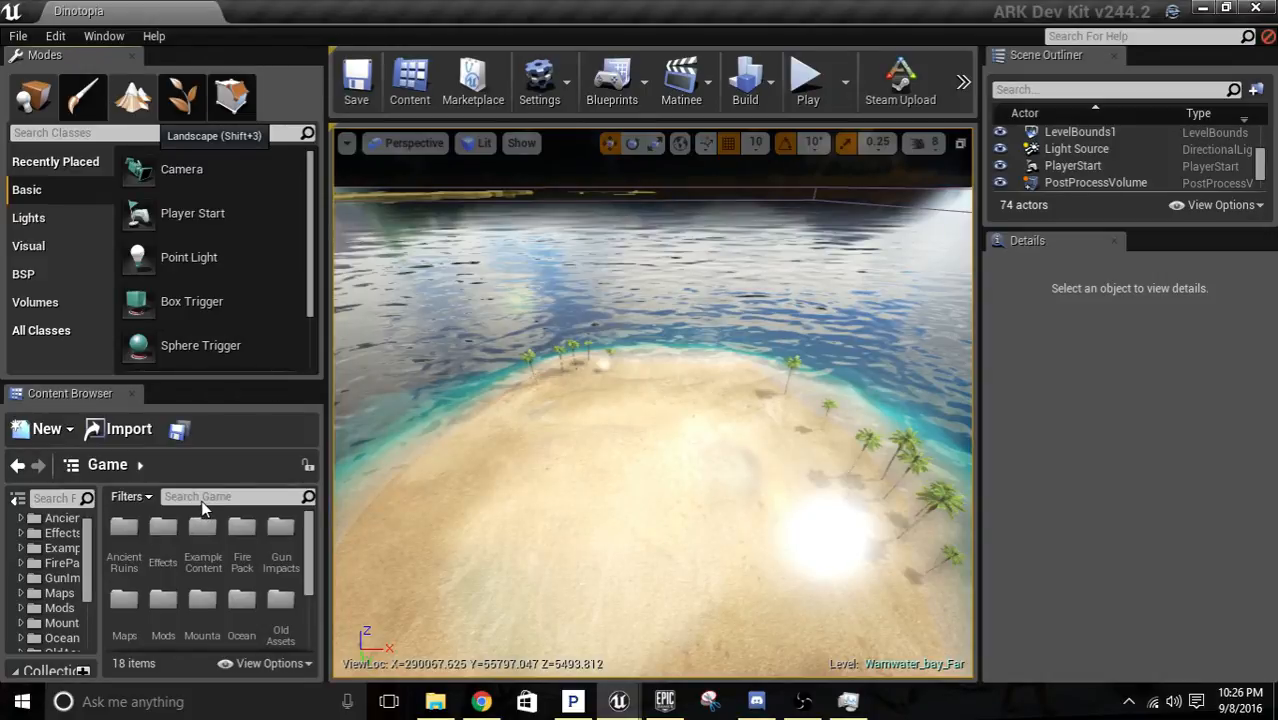
key("shift+3")
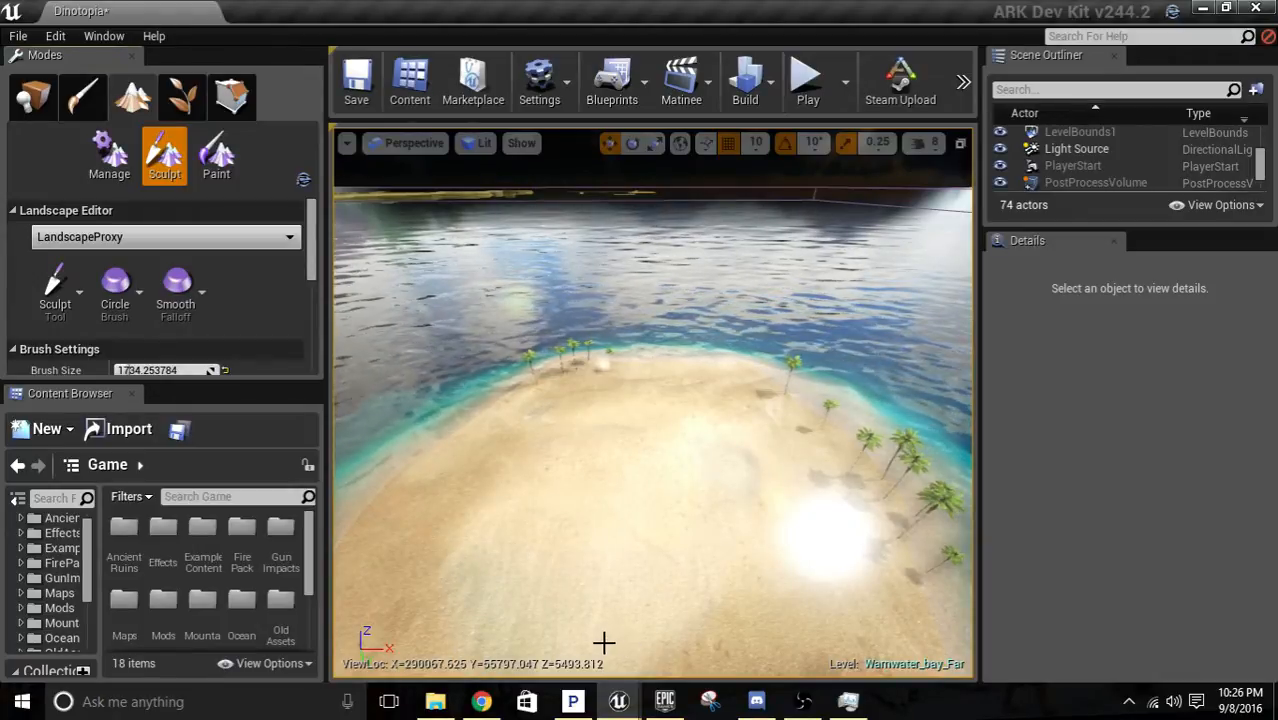
right_click_drag(652, 400, 645, 490)
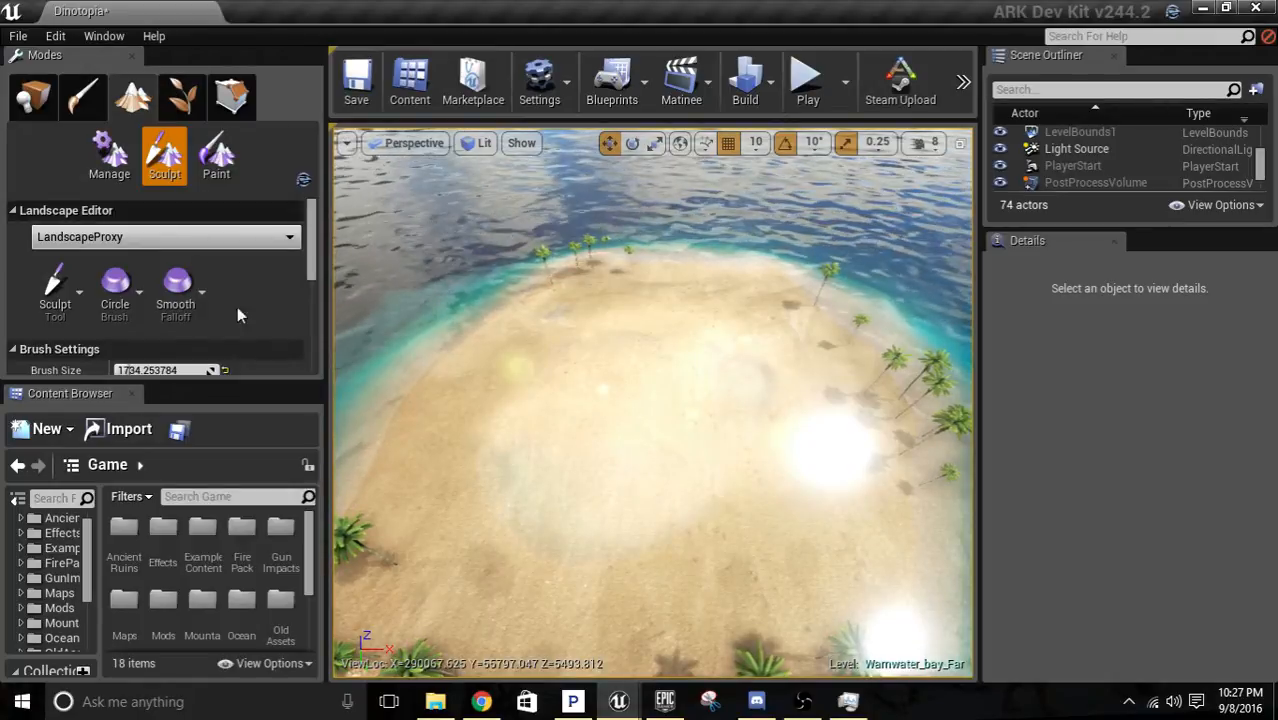
left_click(30, 104)
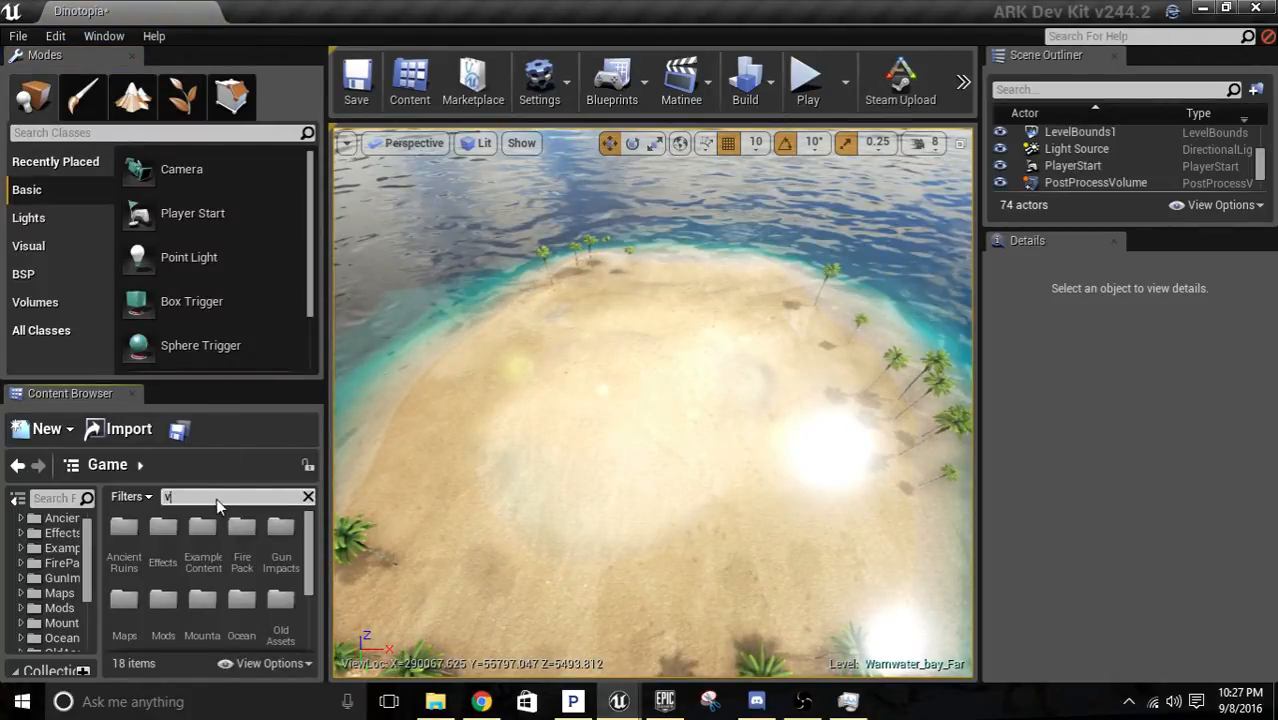
Search the game content for "volcano" and place the SM_Volcano static mesh on the sand island.
left_click(217, 497)
type("volcano")
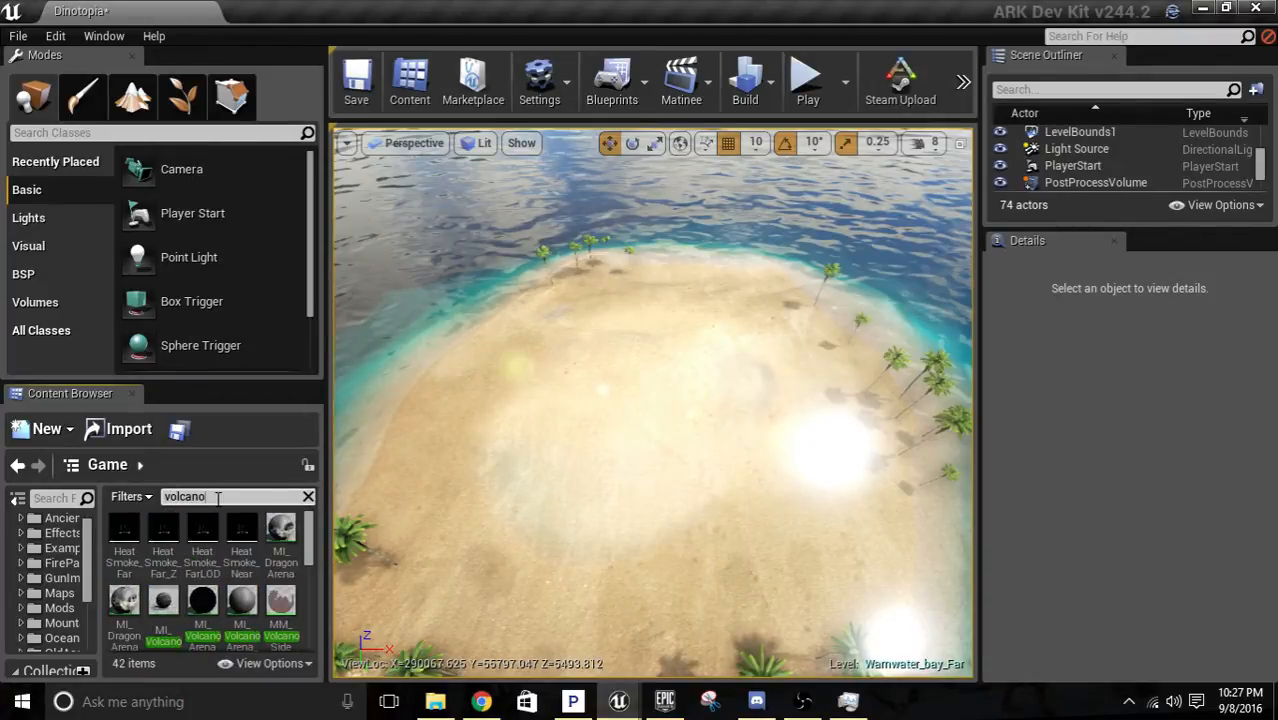
scroll(240, 545, "down", 1)
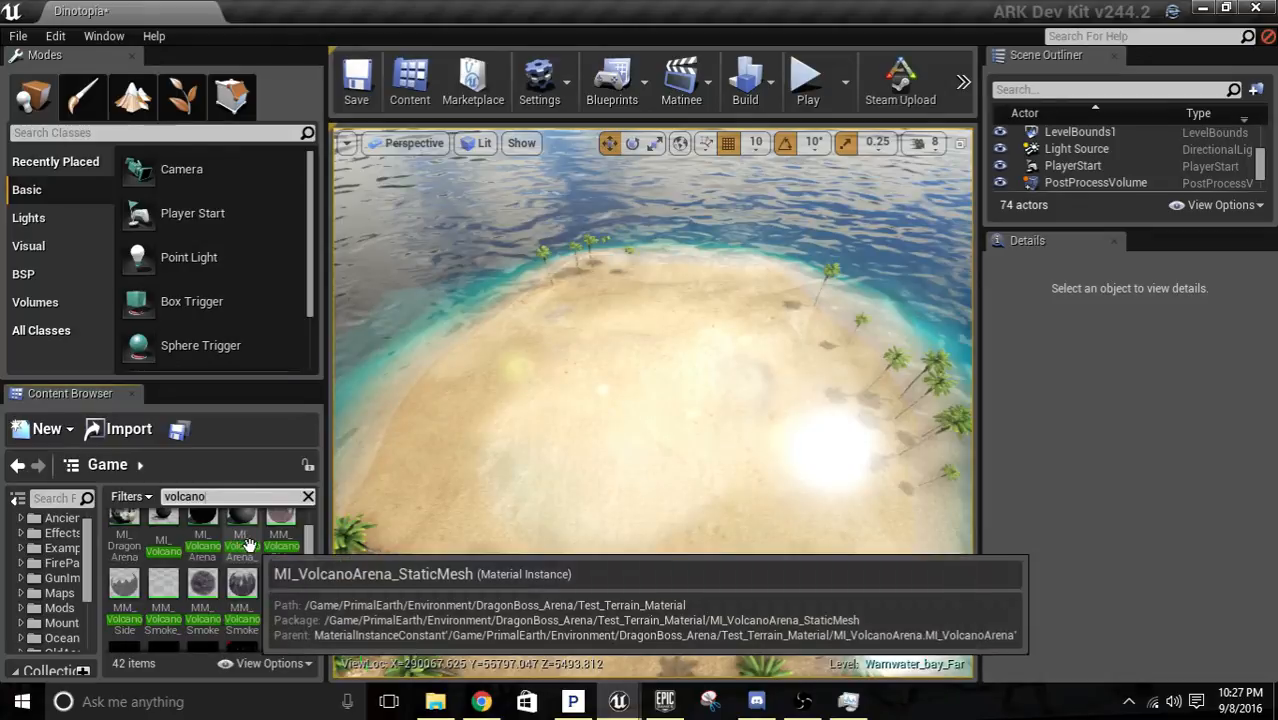
scroll(240, 545, "down", 4)
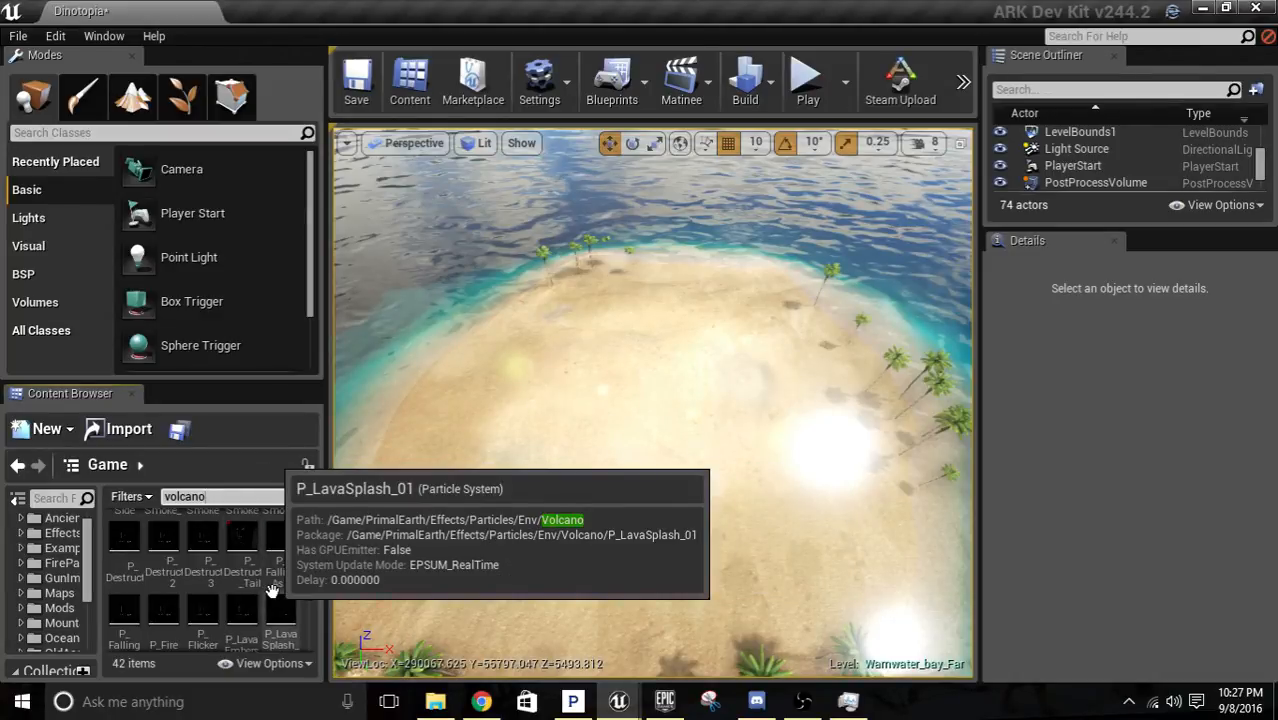
scroll(260, 600, "down", 3)
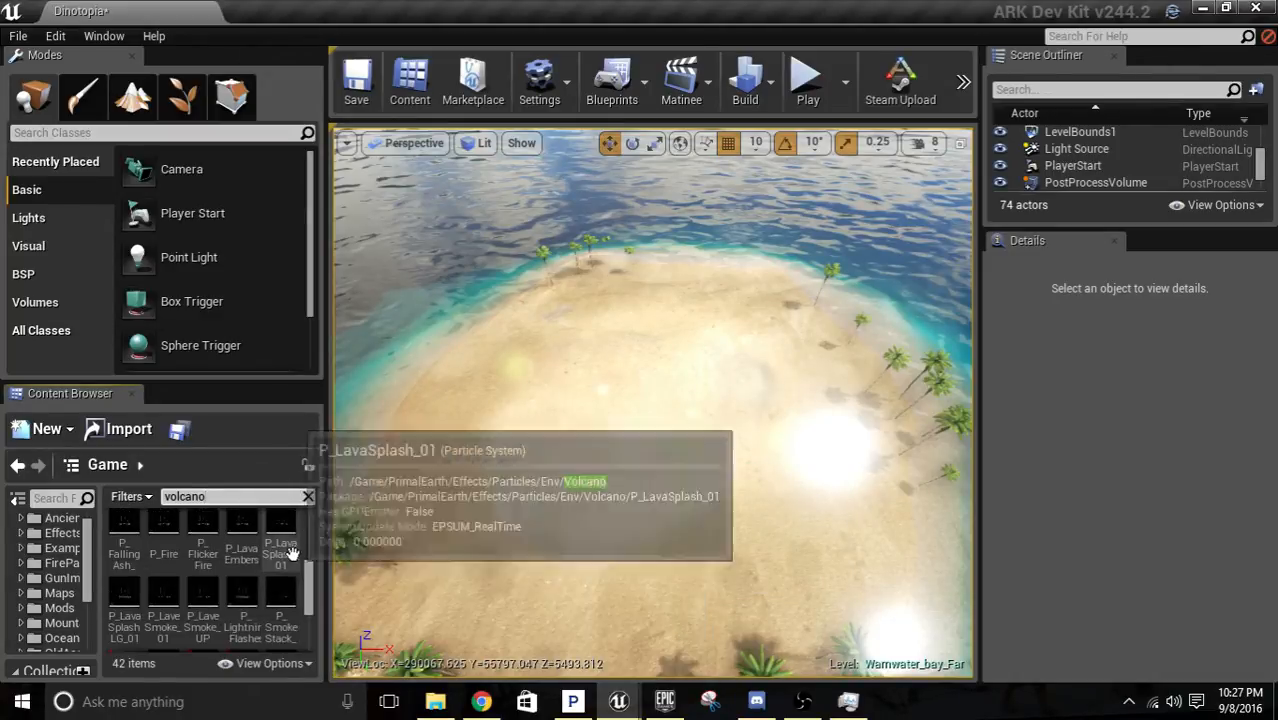
scroll(240, 614, "down", 1)
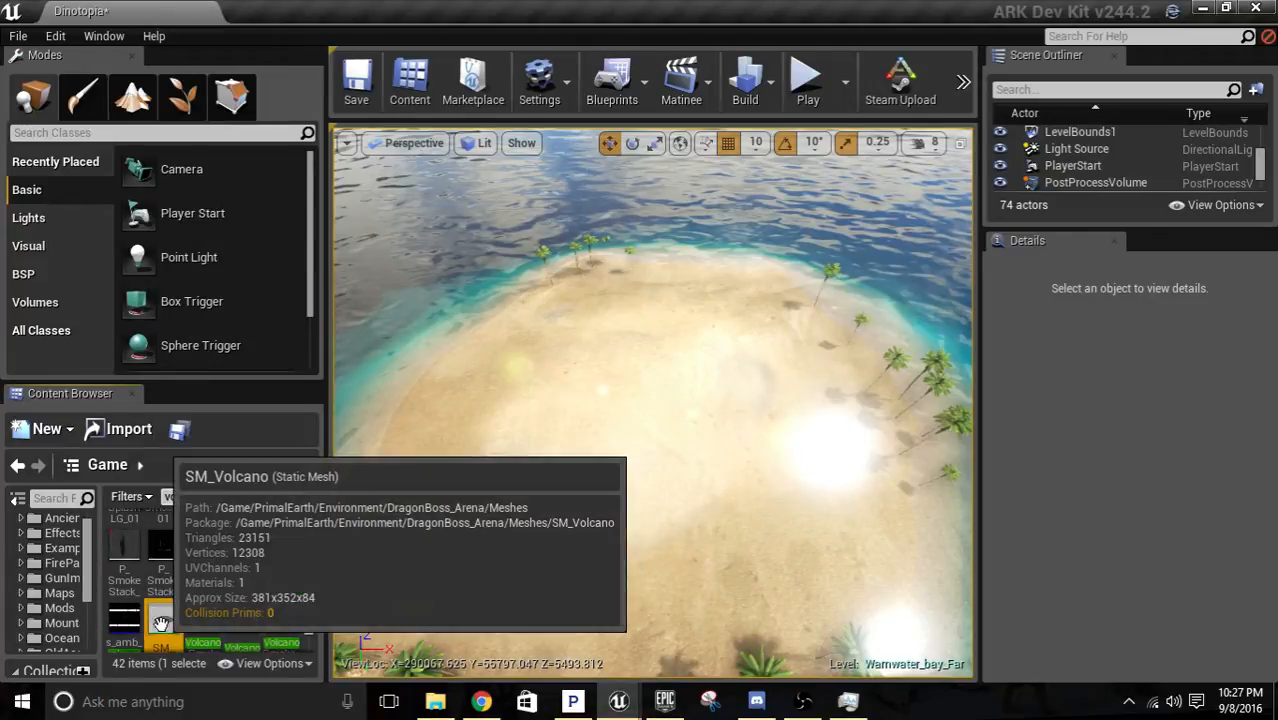
left_click_drag(163, 625, 716, 418)
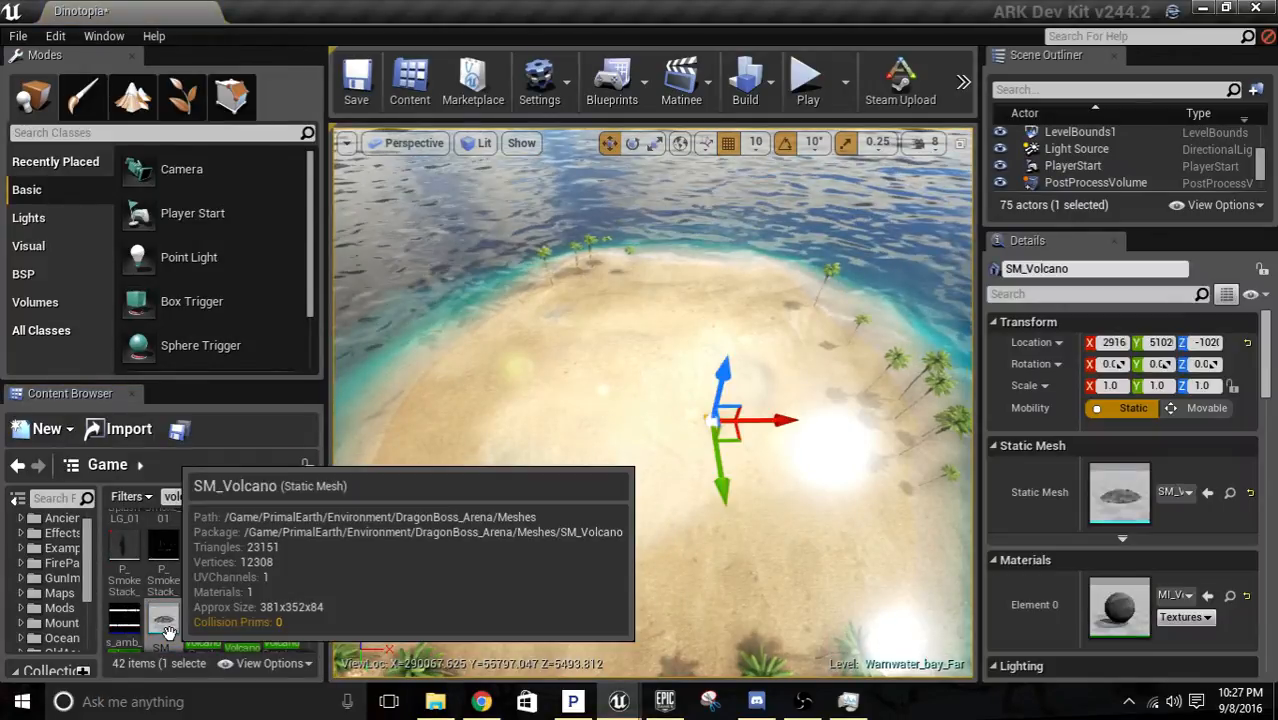
Move the SM_Volcano mesh toward the middle of the island and raise it.
right_click_drag(681, 441, 706, 493)
key("w")
key("d")
left_click_drag(676, 528, 693, 411)
right_click_drag(745, 395, 702, 422)
key("w")
key("s")
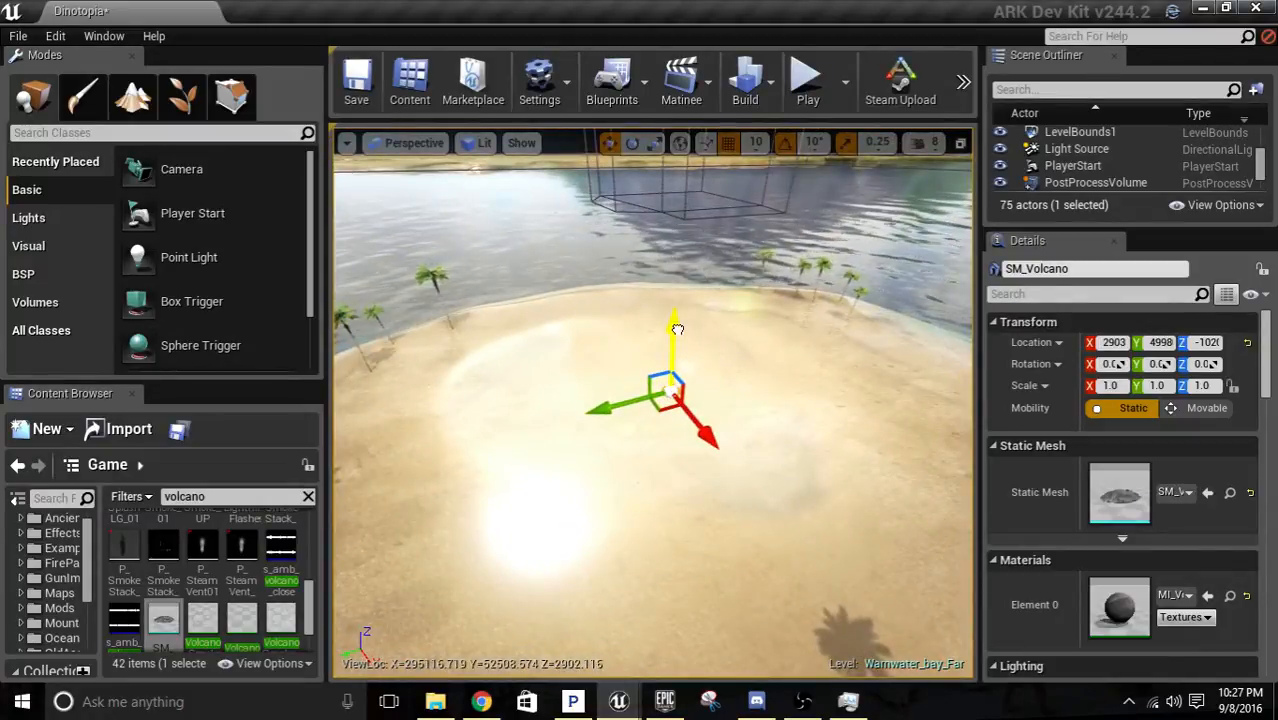
mouse_move(675, 338)
left_mouse_down()
mouse_move(666, 367)
mouse_move(660, 330)
left_mouse_up()
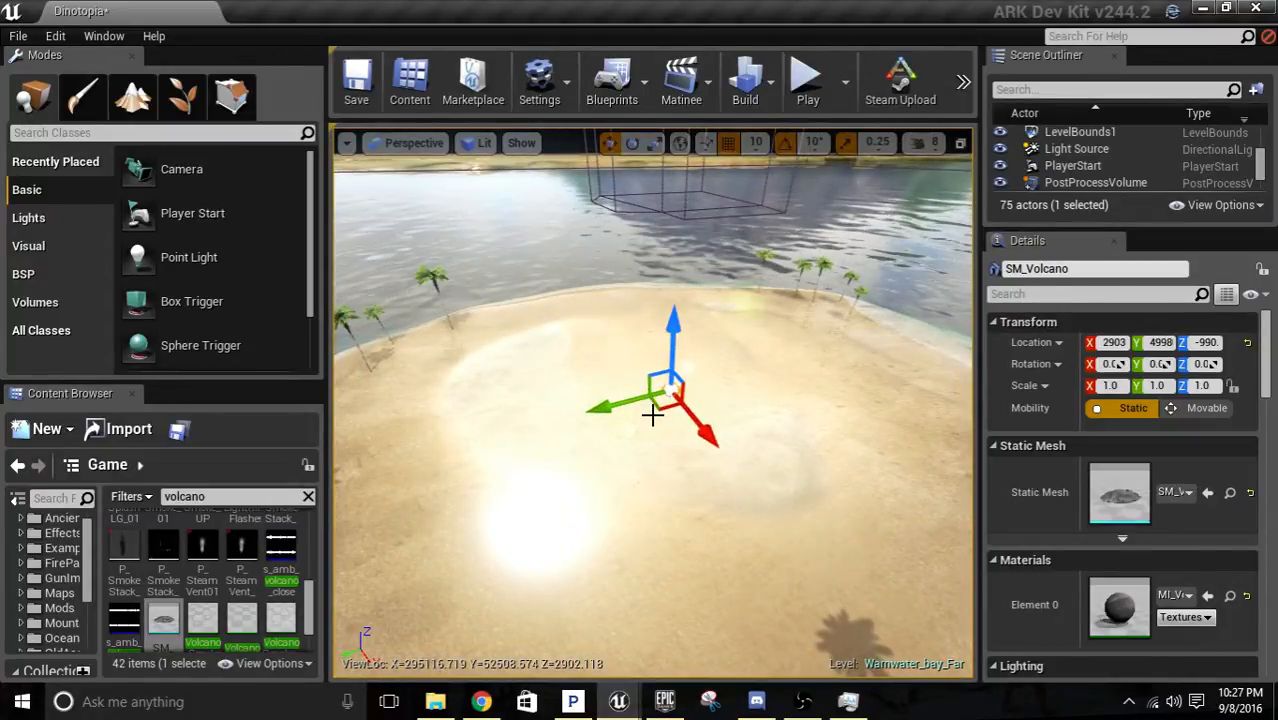
left_click_drag(655, 408, 664, 348)
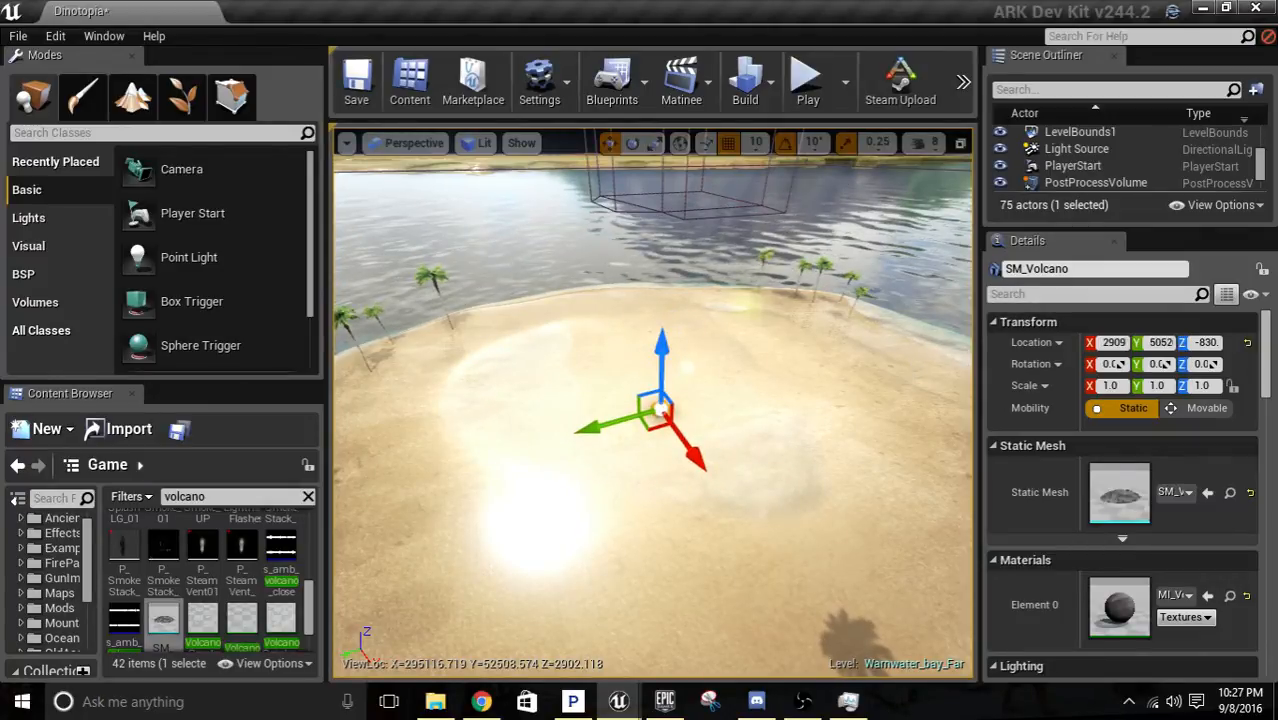
Scale the SM_Volcano mesh to 35 in X, 35 in Y and 45 in Z.
left_click(1110, 385)
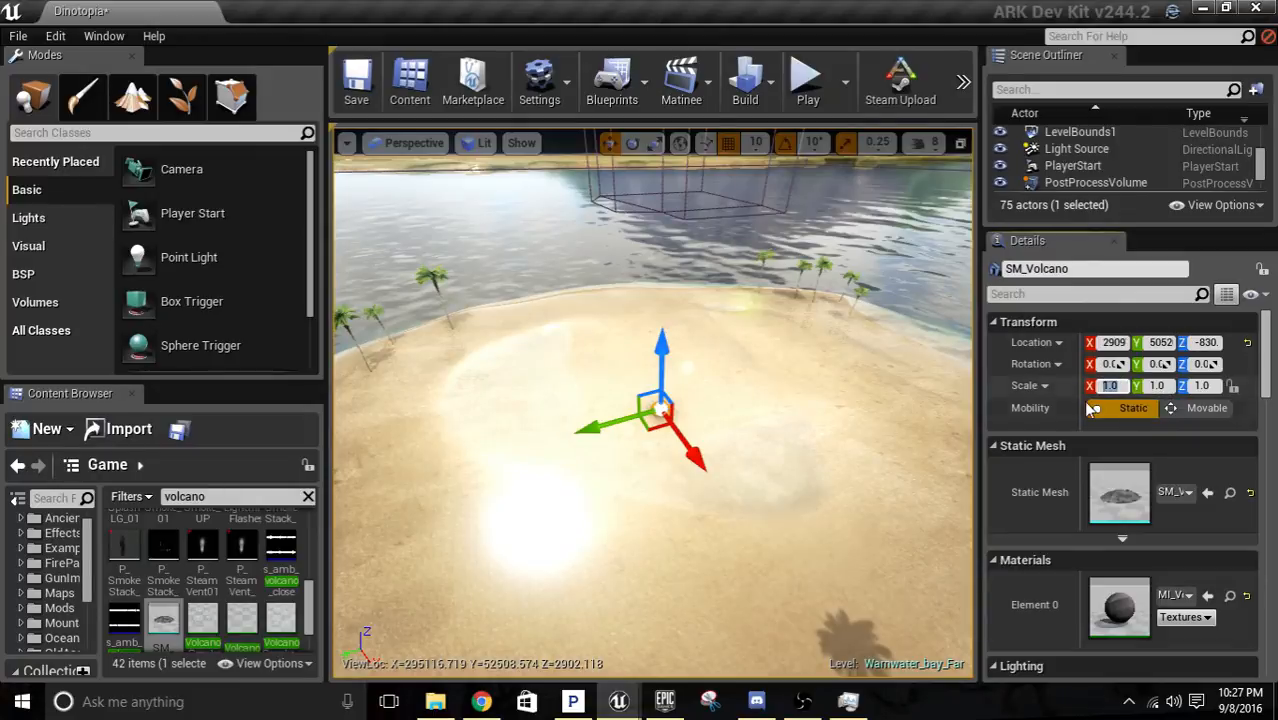
type("35")
key("Tab")
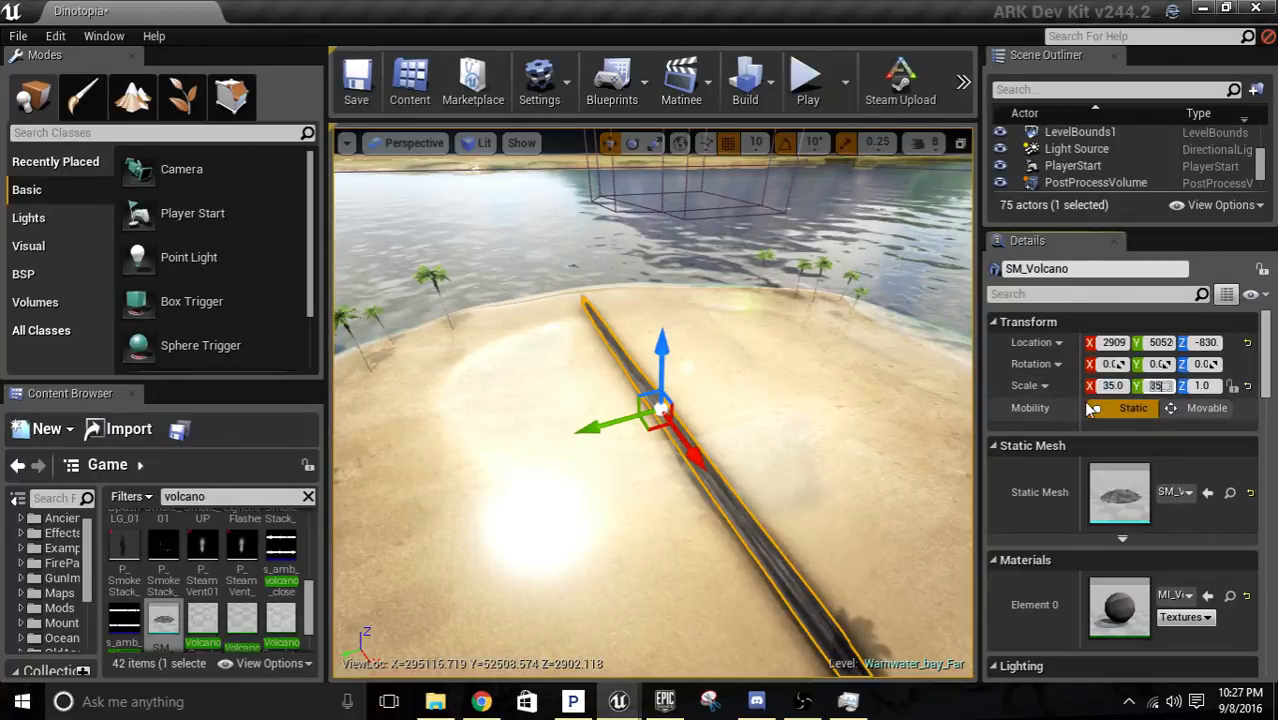
type("35")
key("Tab")
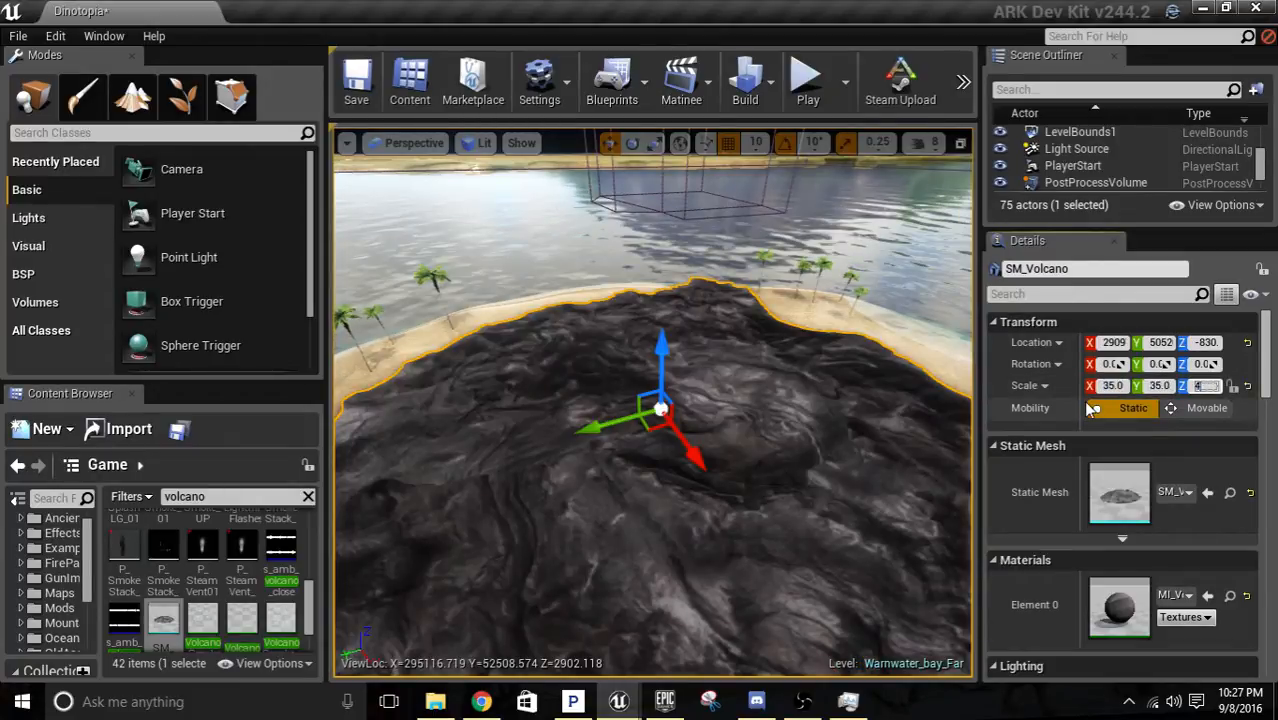
type("45")
key("Return")
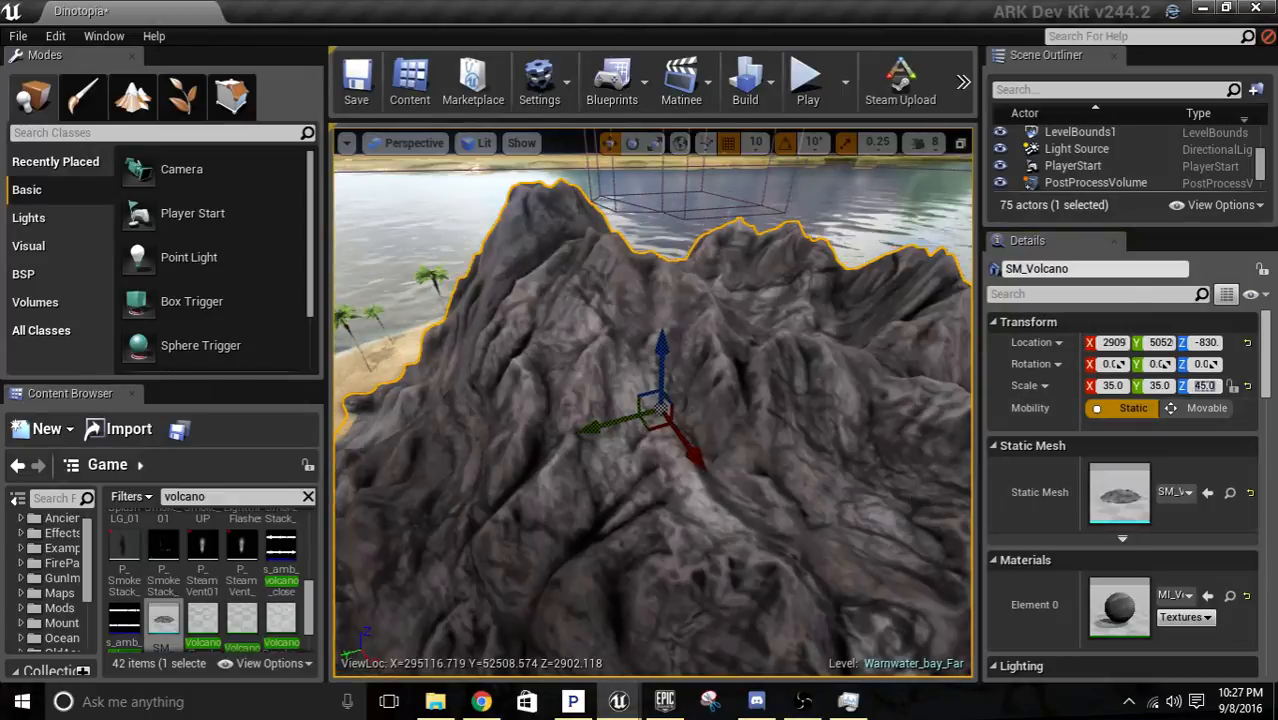
Shift the volcano across the island and adjust its height so its base sinks into the sand.
right_click_drag(652, 400, 771, 325)
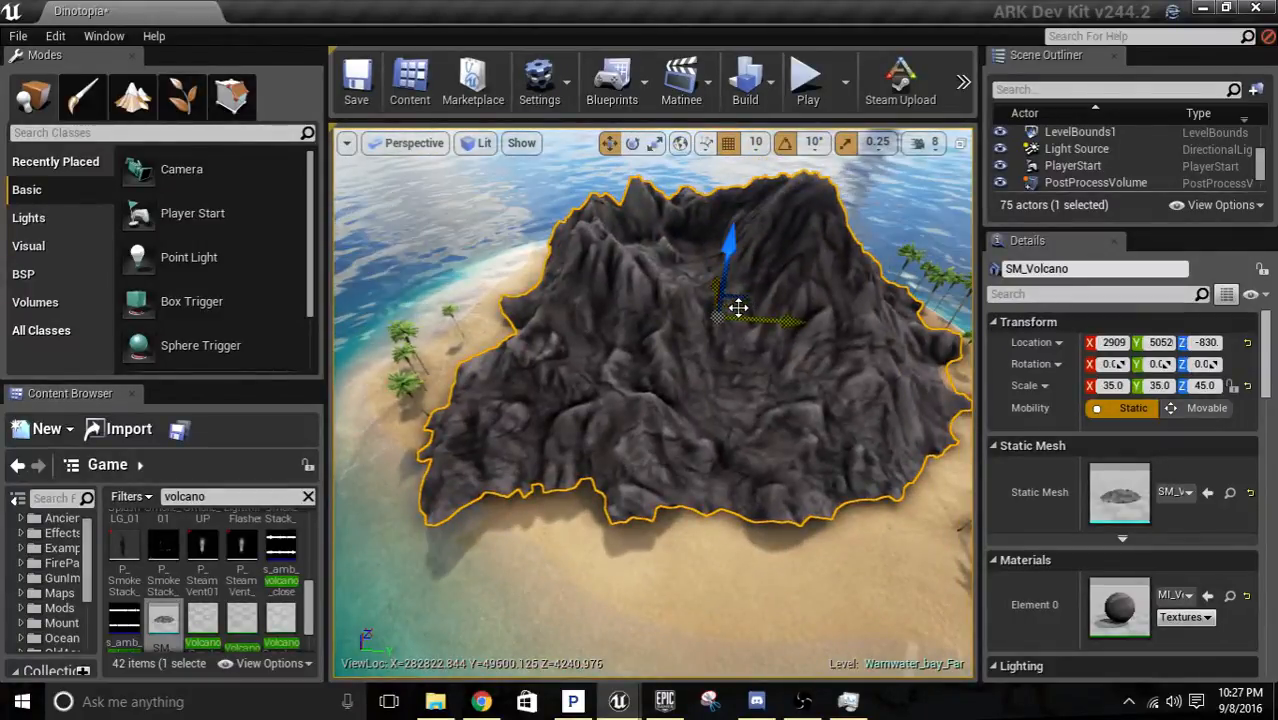
left_click_drag(735, 308, 738, 315)
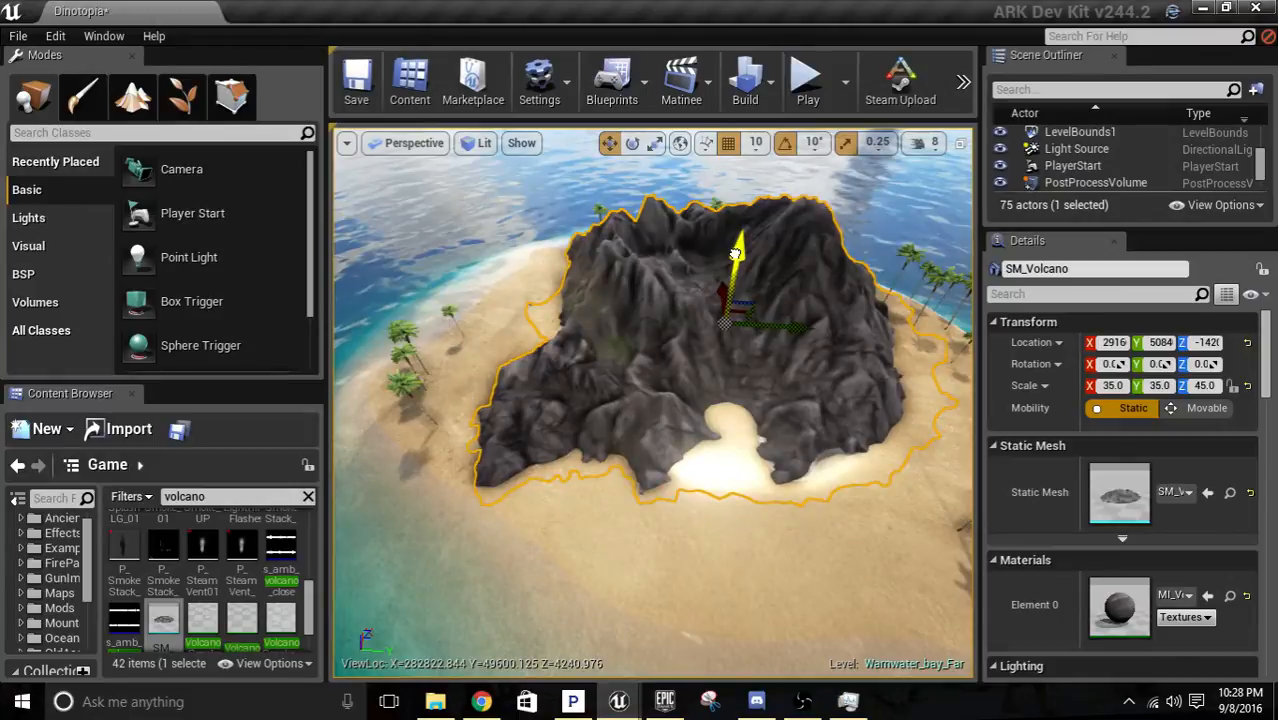
right_click_drag(738, 315, 545, 280)
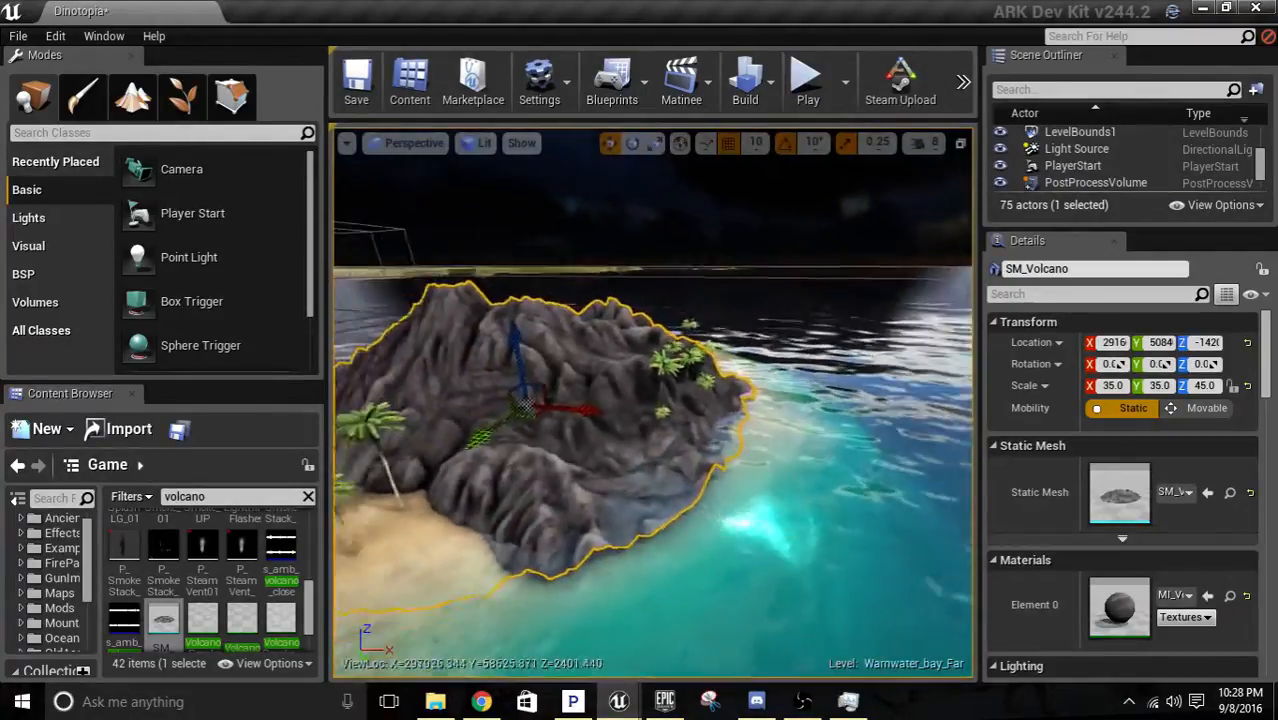
mouse_move(727, 167)
right_mouse_down()
mouse_move(727, 132)
mouse_move(727, 167)
right_mouse_up()
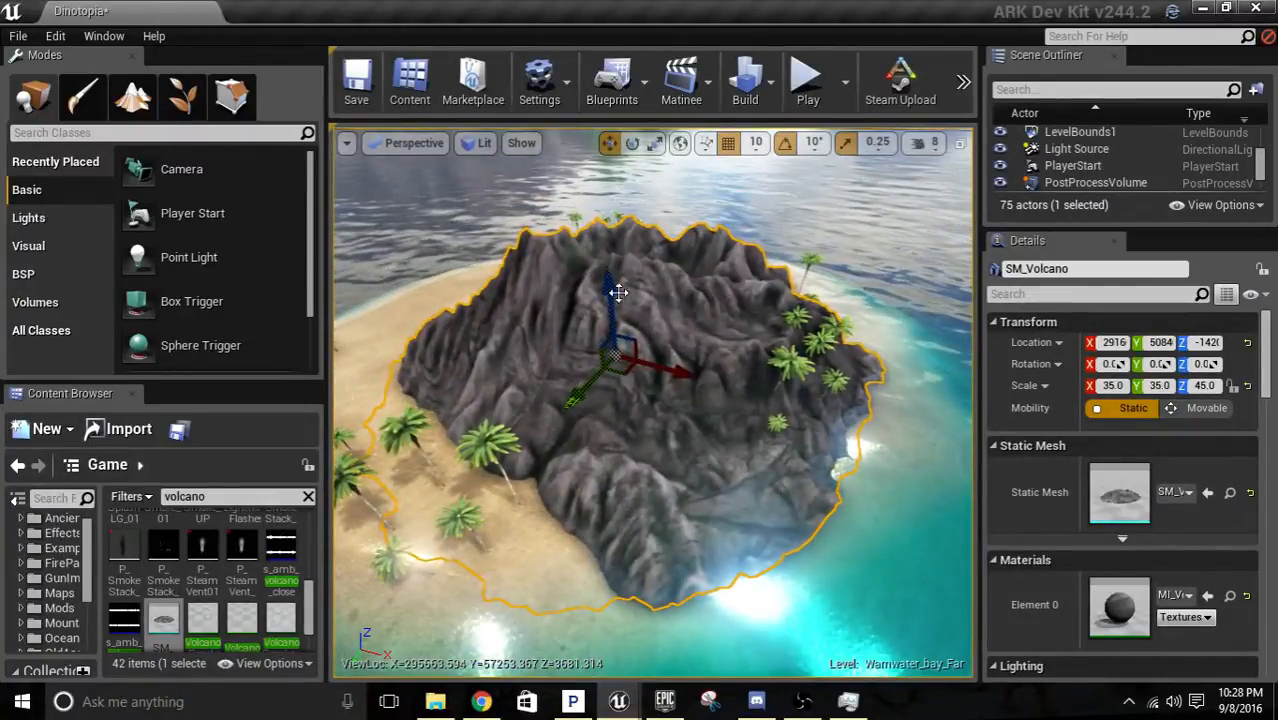
left_click_drag(611, 293, 609, 284)
right_click_drag(609, 284, 793, 359)
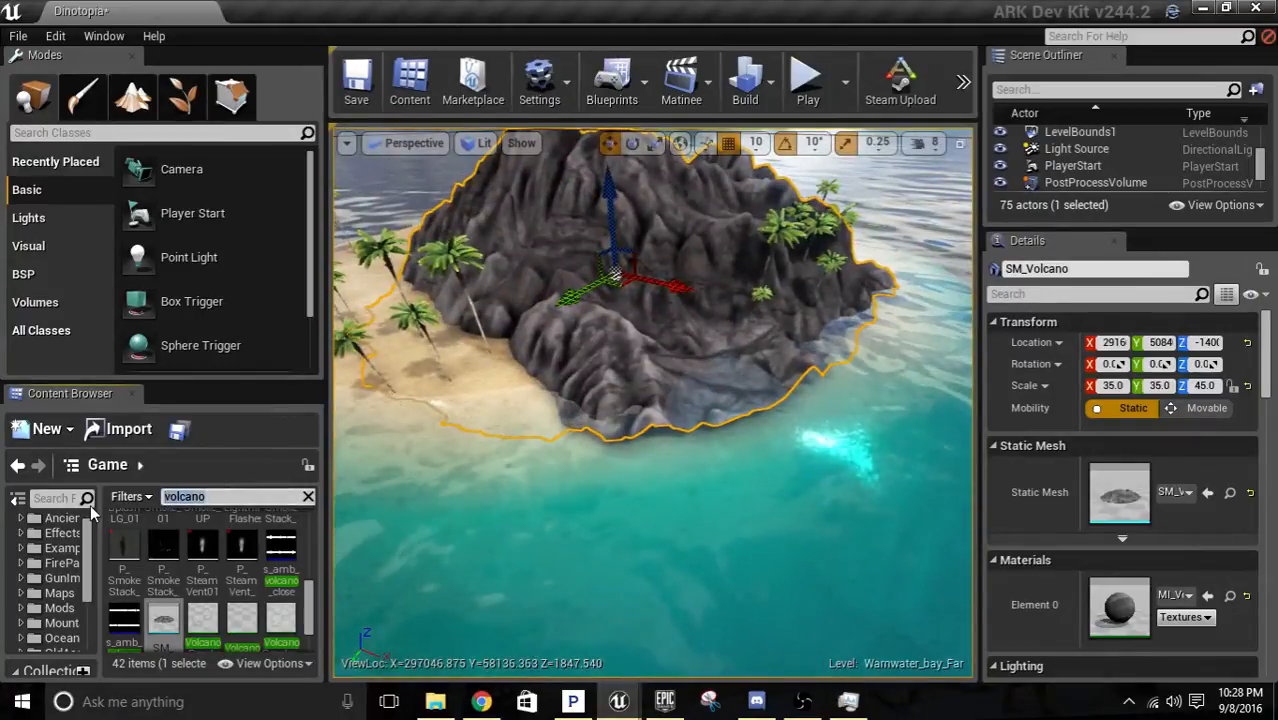
Search the game content for "rocks" and look through the results for a rock mesh.
type("ks")
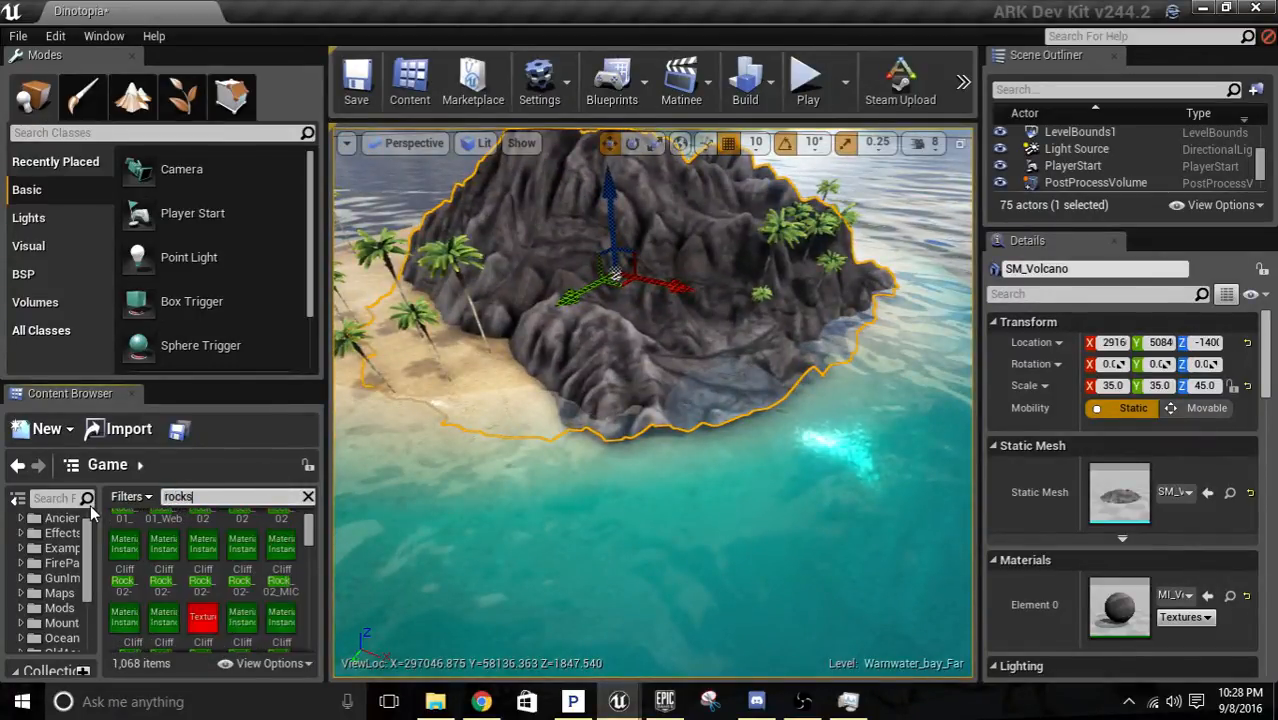
key("Return")
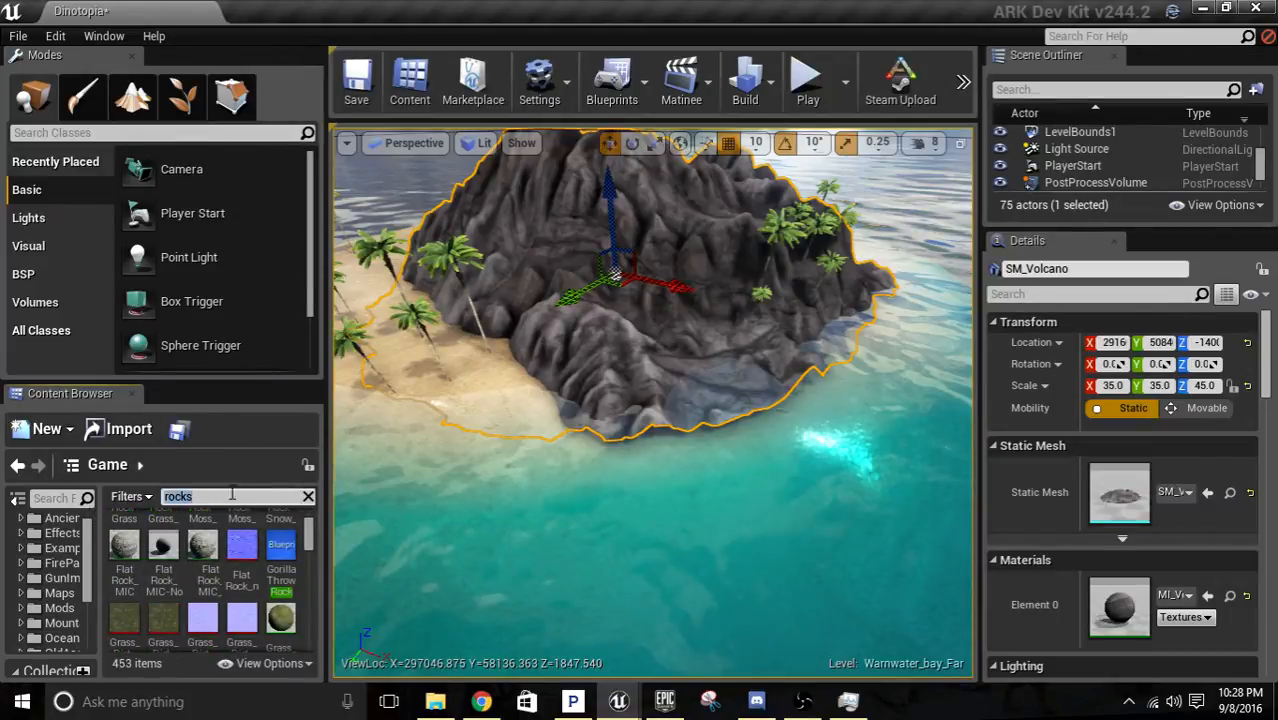
scroll(283, 575, "down", 5)
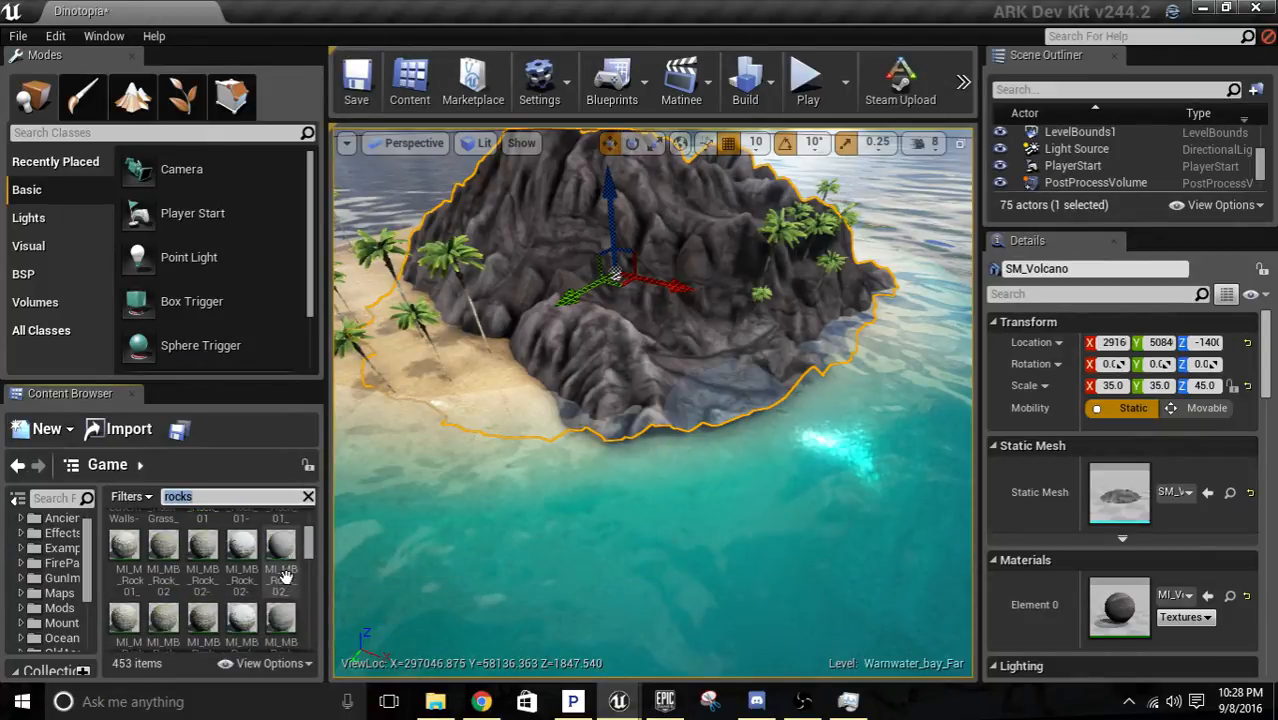
scroll(284, 577, "down", 8)
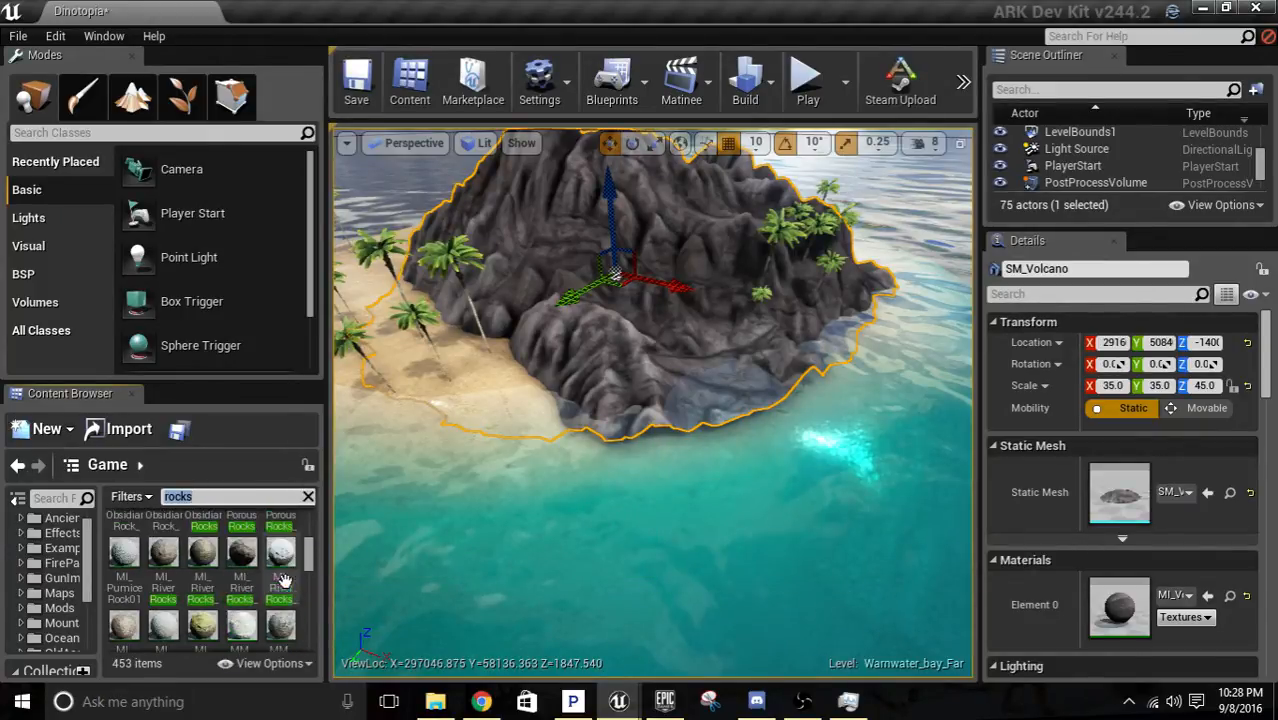
scroll(284, 580, "down", 8)
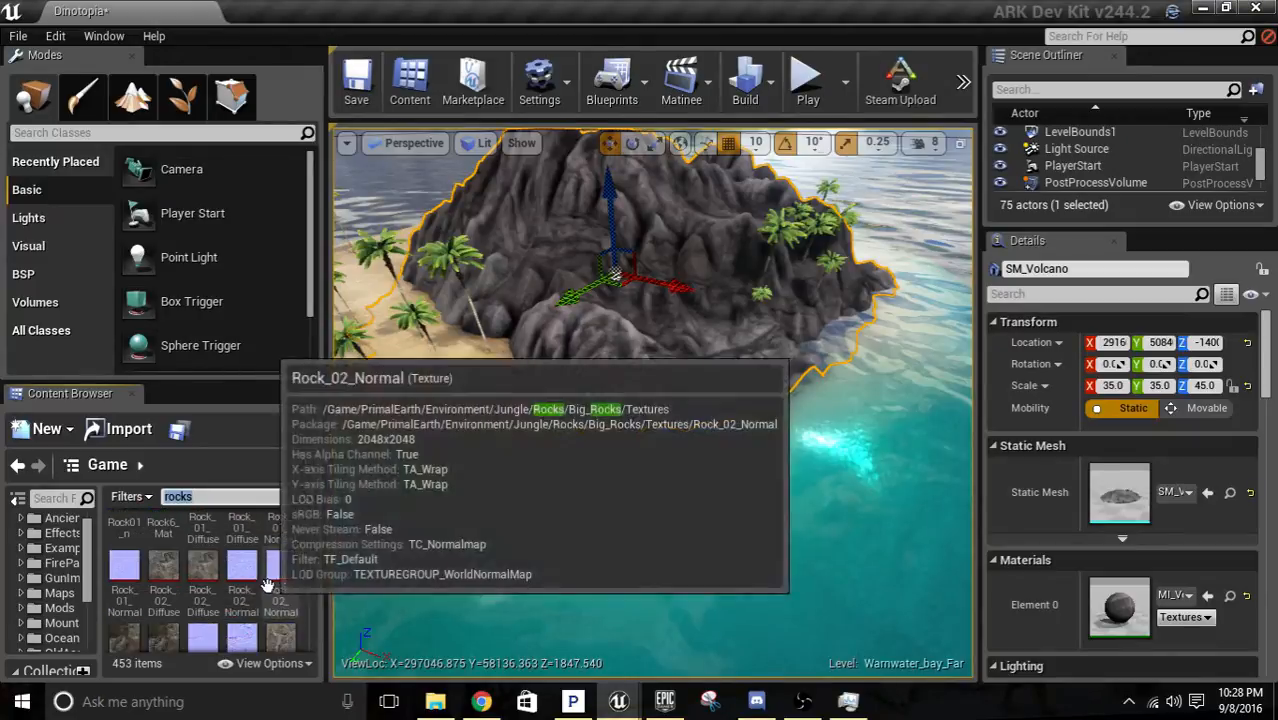
scroll(268, 583, "down", 6)
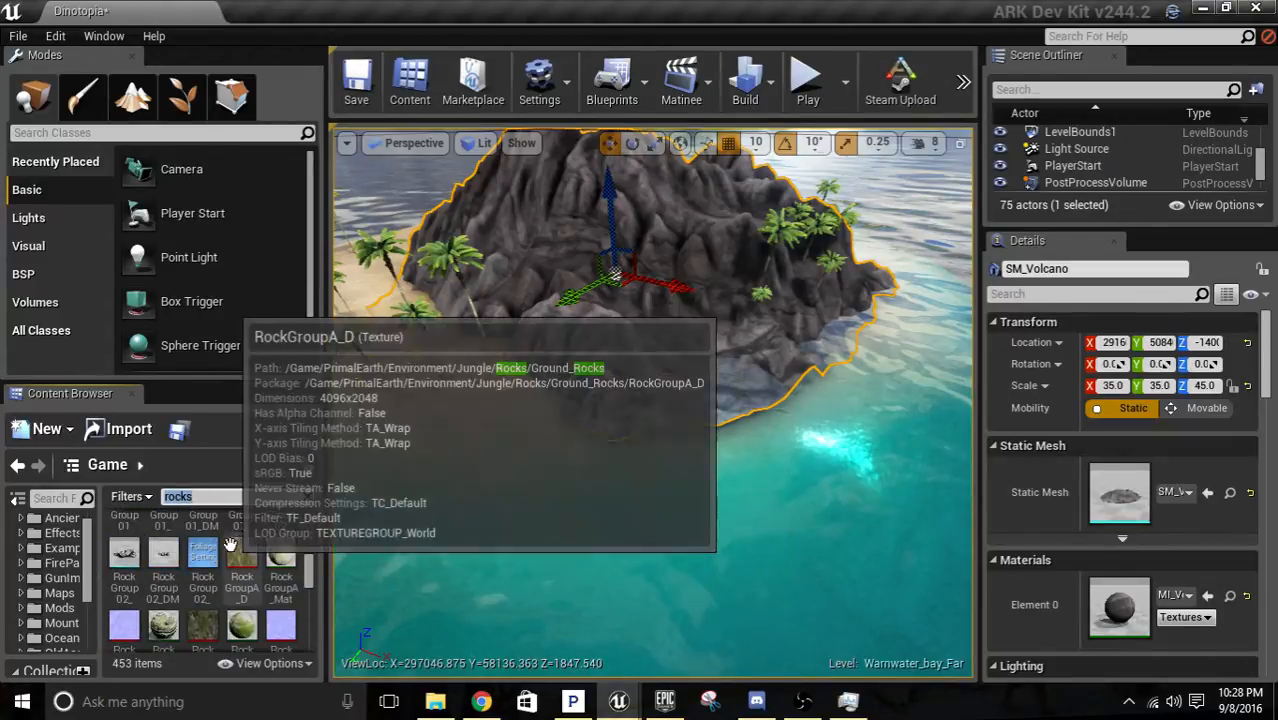
scroll(235, 560, "down", 3)
Try the SM_Cave_Cliffs mesh at the volcano's shoreline and delete it.
left_click_drag(241, 585, 650, 420)
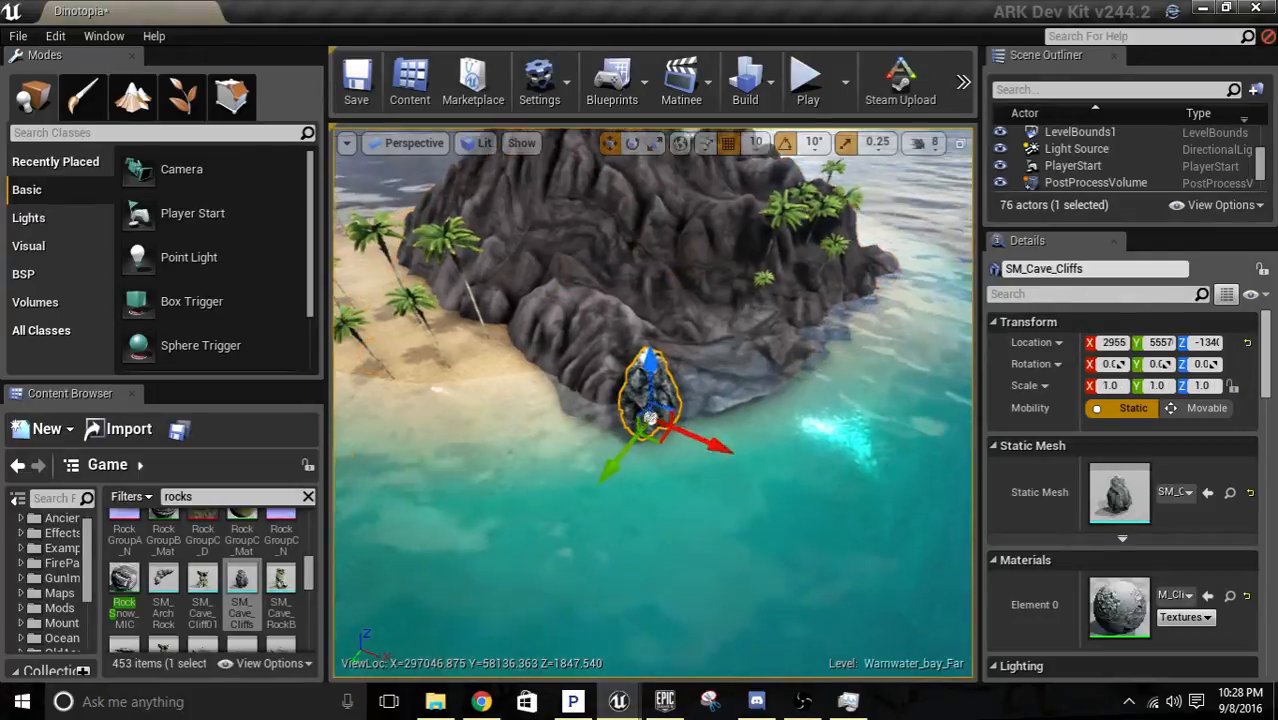
key("w")
right_click_drag(650, 420, 674, 408)
key("w")
key("s")
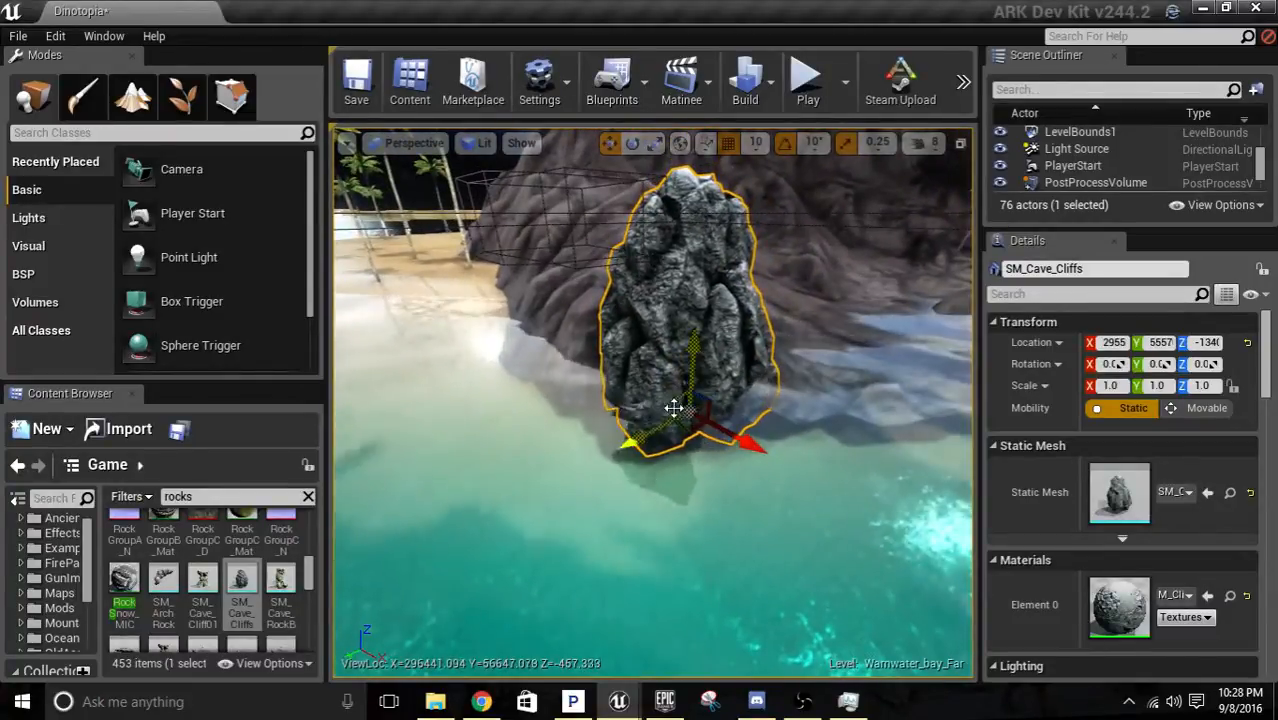
mouse_move(674, 408)
left_mouse_down()
mouse_move(700, 450)
mouse_move(688, 392)
mouse_move(688, 410)
left_mouse_up()
right_click_drag(688, 410, 785, 422)
key("w")
key("s")
key("a")
key("Delete")
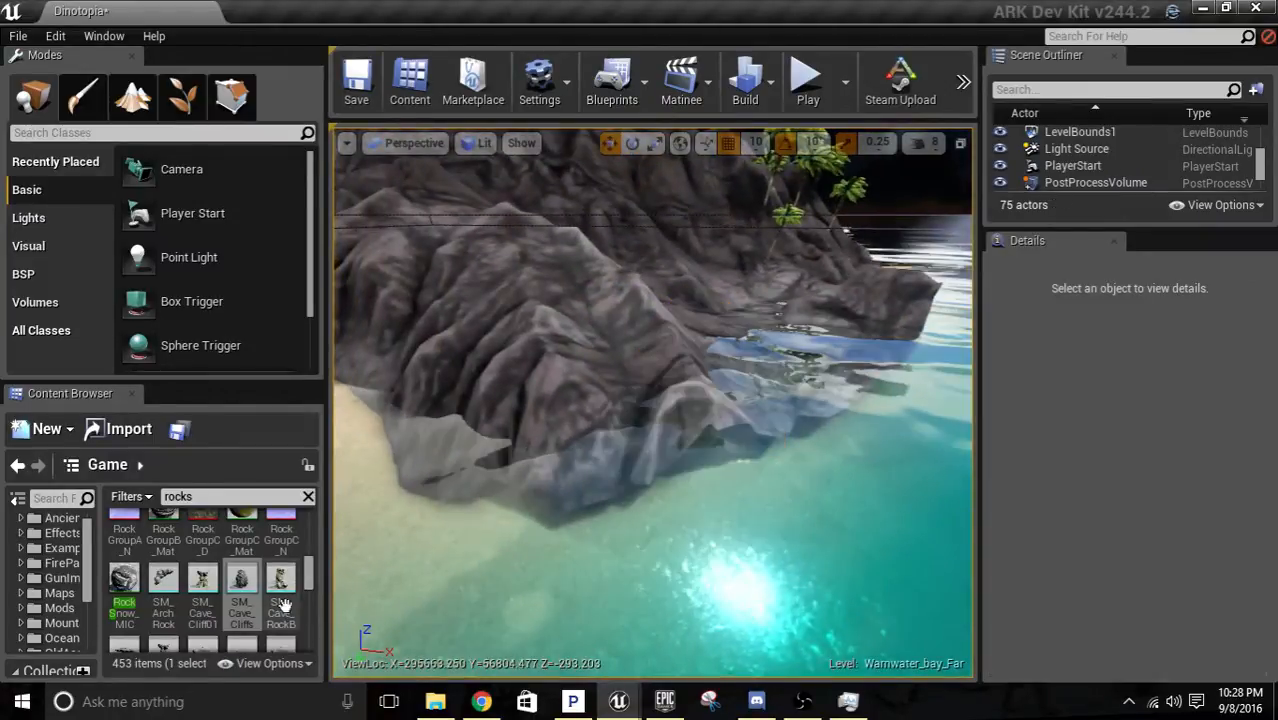
Place the SM_MediumRock_02 mesh in the shallow water at the foot of the volcano.
scroll(284, 604, "down", 3)
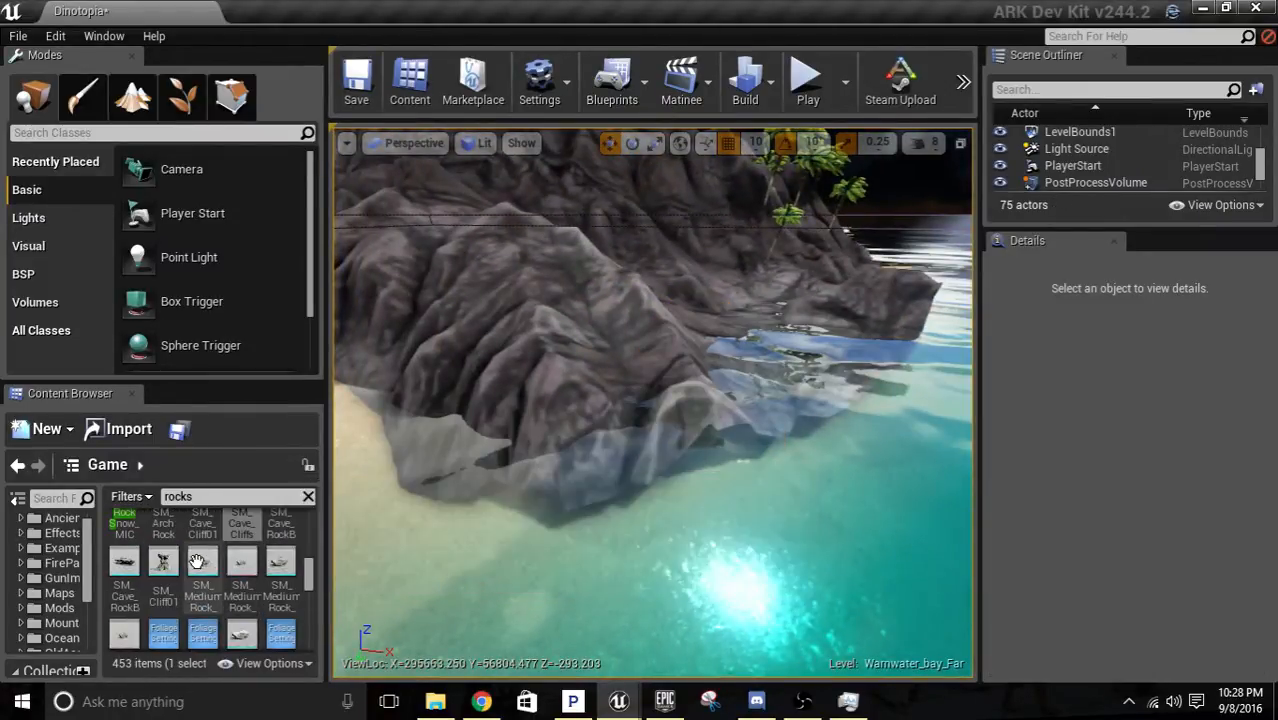
scroll(260, 600, "down", 2)
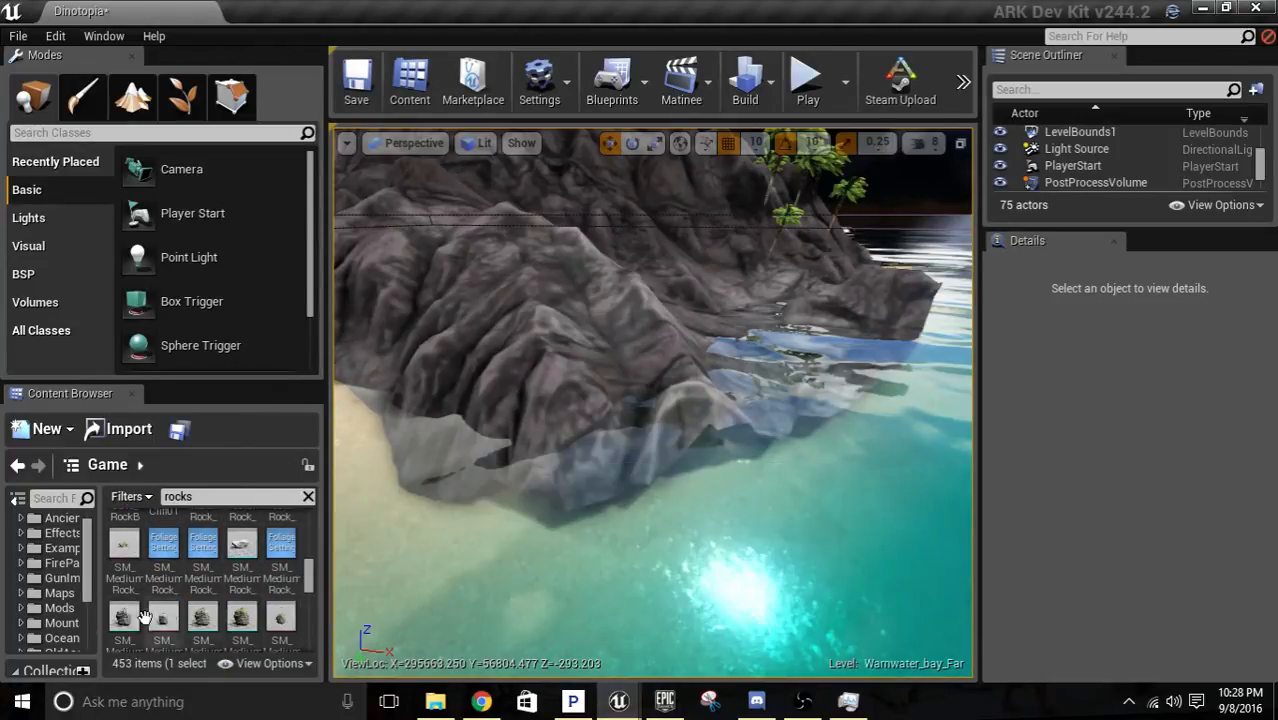
left_click_drag(123, 617, 515, 504)
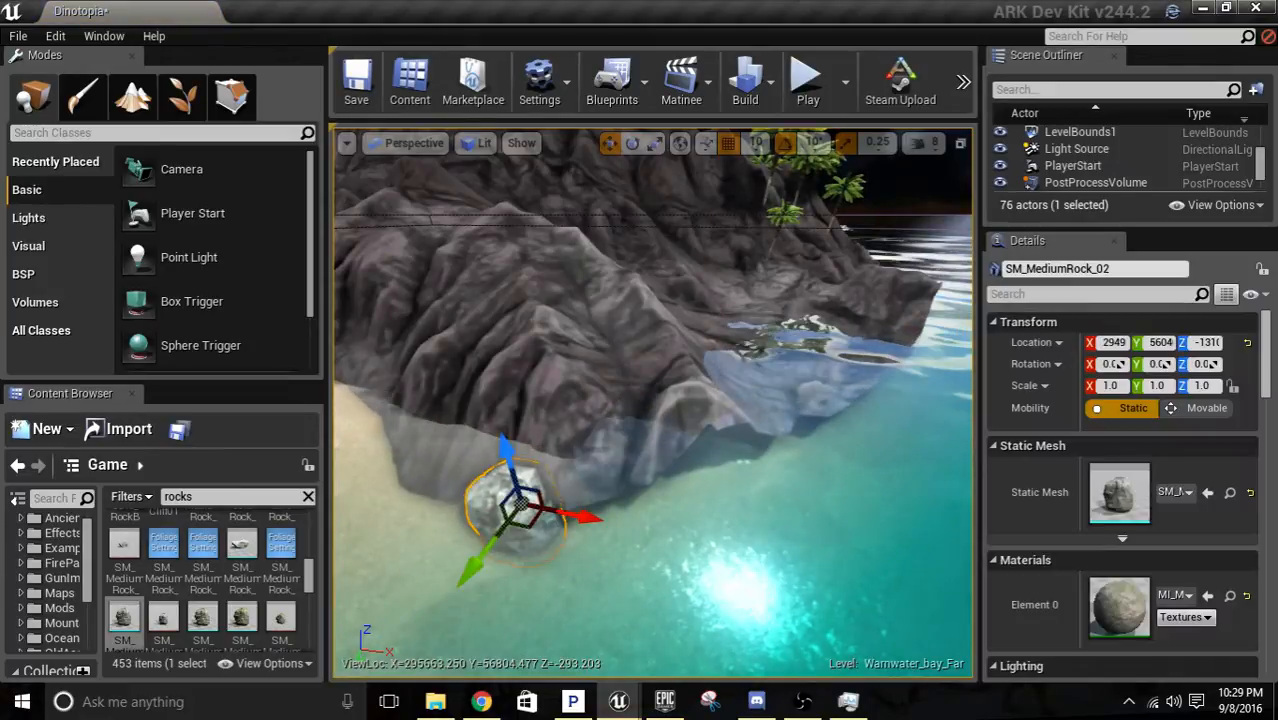
right_click_drag(596, 414, 602, 444)
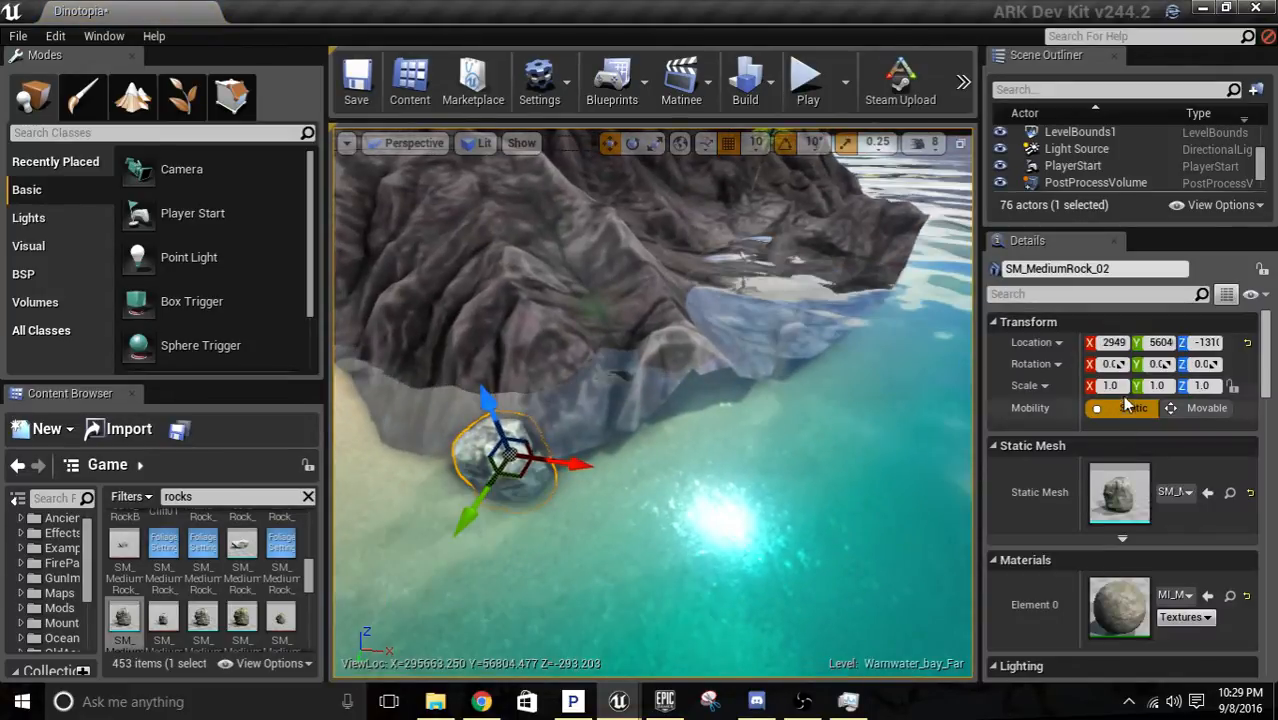
Scale the SM_MediumRock_02 mesh to 3 in X, Y and Z.
left_click_drag(1121, 387, 1049, 392)
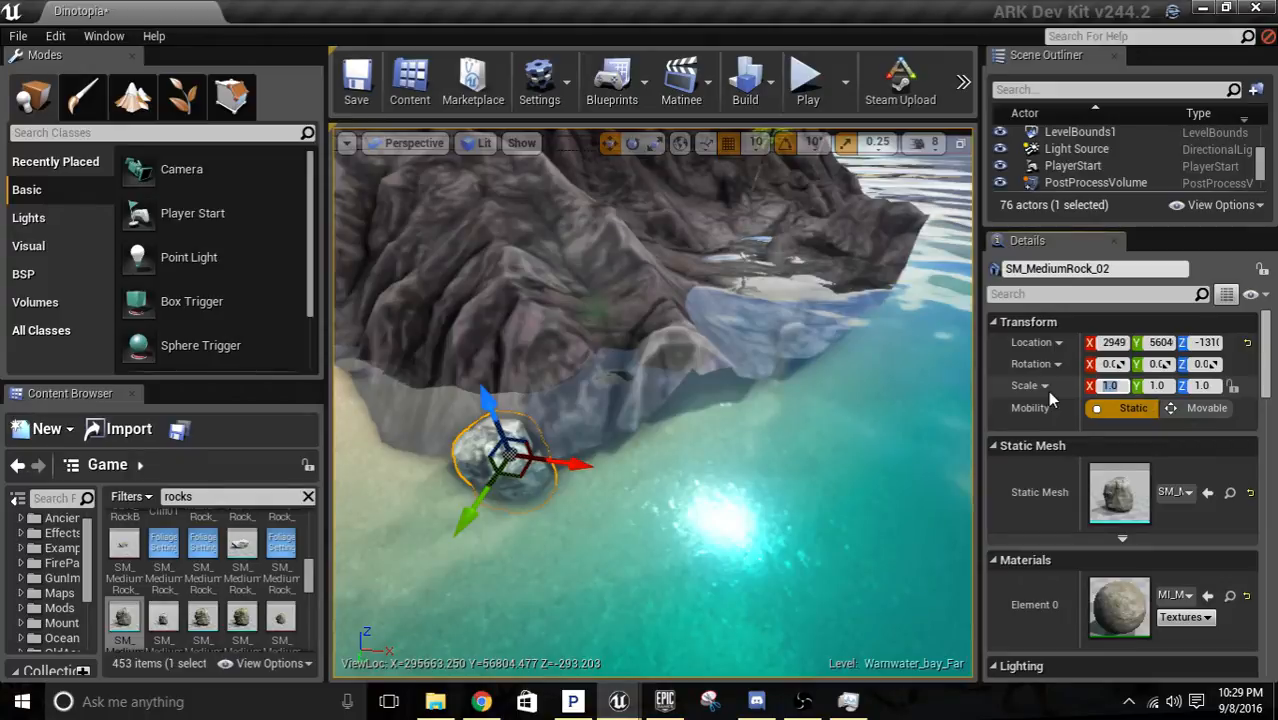
type("1")
key("BackSpace")
type("3")
key("Tab")
type("3")
key("Tab")
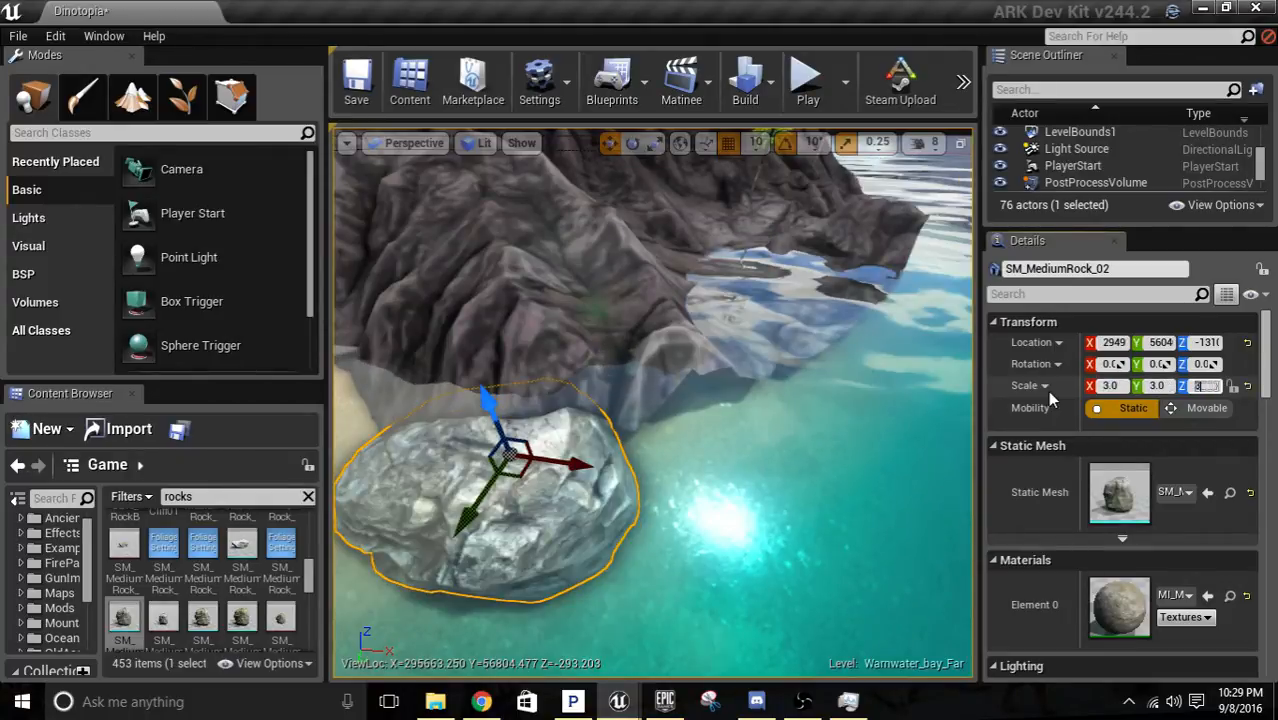
type("3")
key("Return")
Move the SM_MediumRock_02 mesh along Y against the volcano's base.
right_click_drag(757, 376, 657, 468)
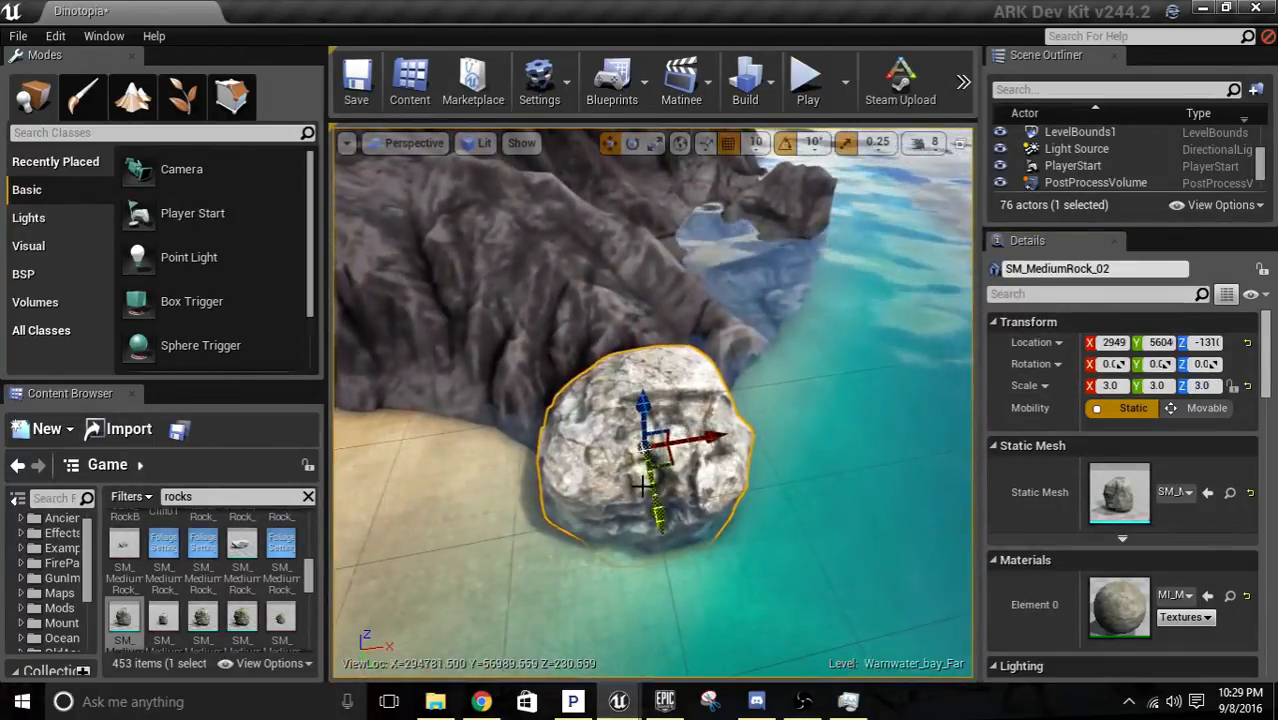
left_click_drag(643, 447, 695, 425)
key("d")
right_click_drag(695, 425, 491, 471)
key("s")
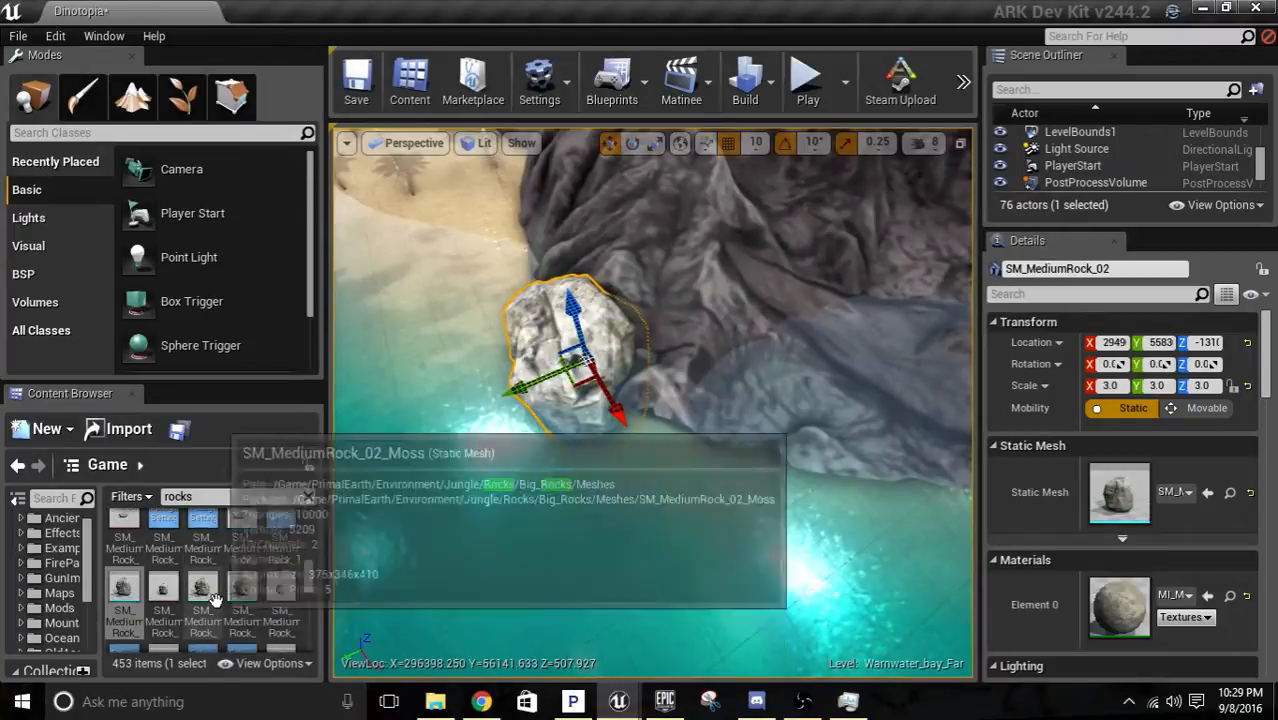
Try the SM_PumiceRock_01 mesh beside the medium rock and delete it.
scroll(203, 590, "down", 2)
scroll(205, 617, "down", 3)
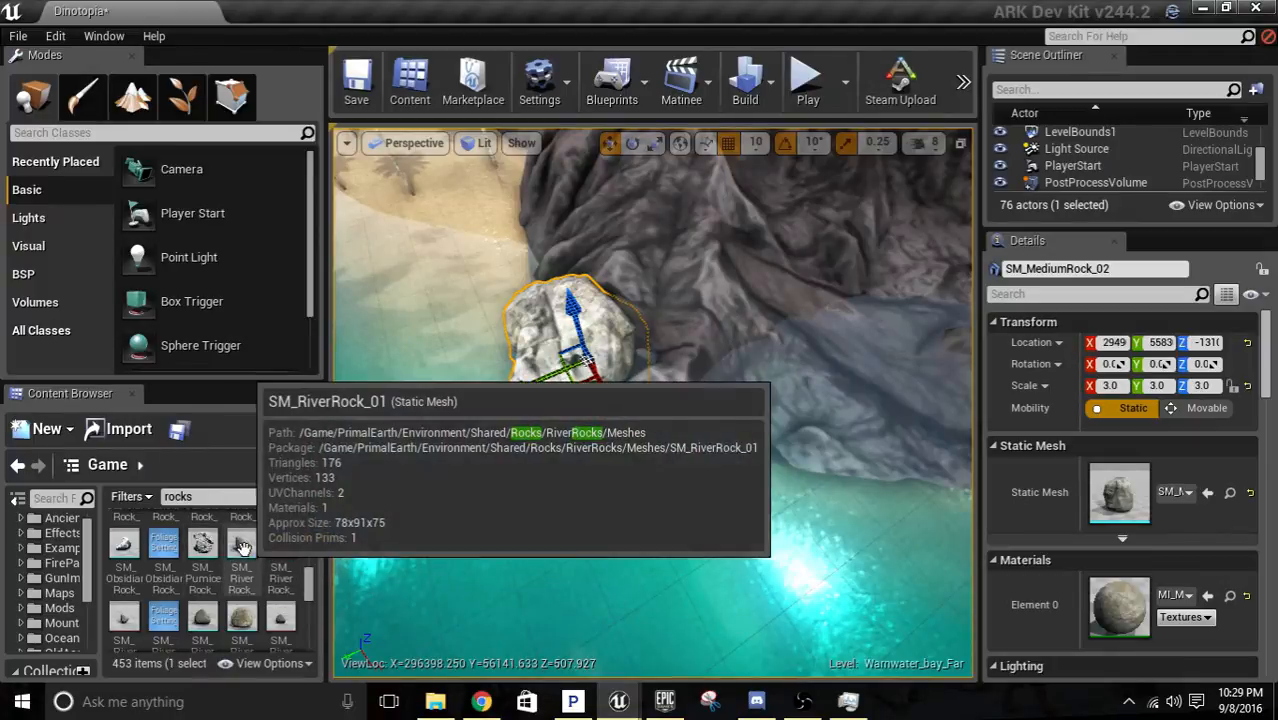
left_click_drag(202, 545, 577, 457)
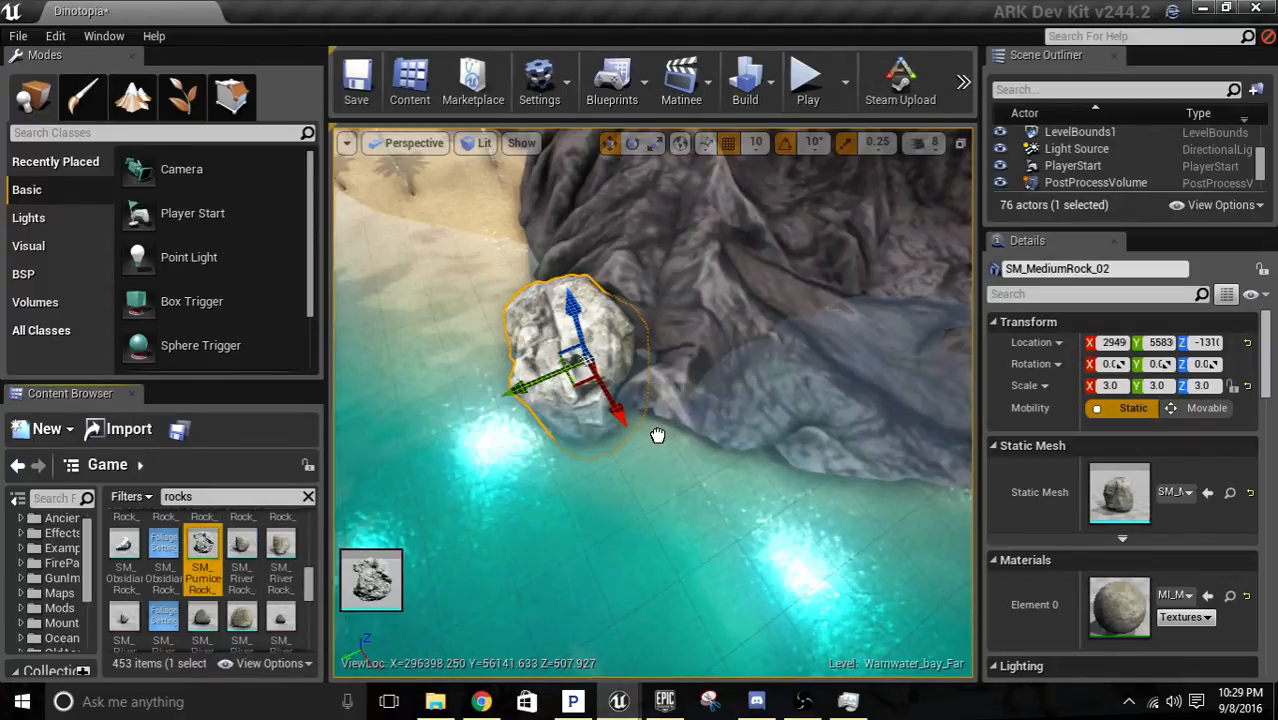
left_click_drag(657, 436, 657, 436)
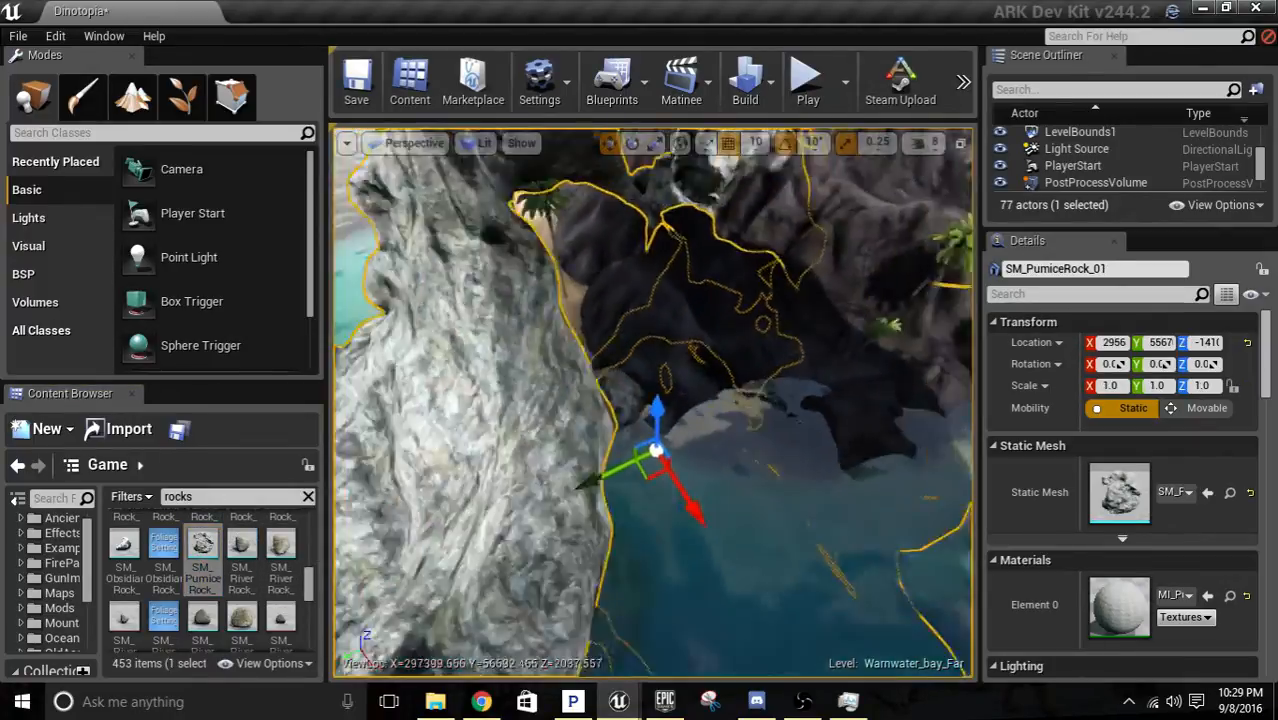
key("s")
right_click_drag(657, 440, 855, 396)
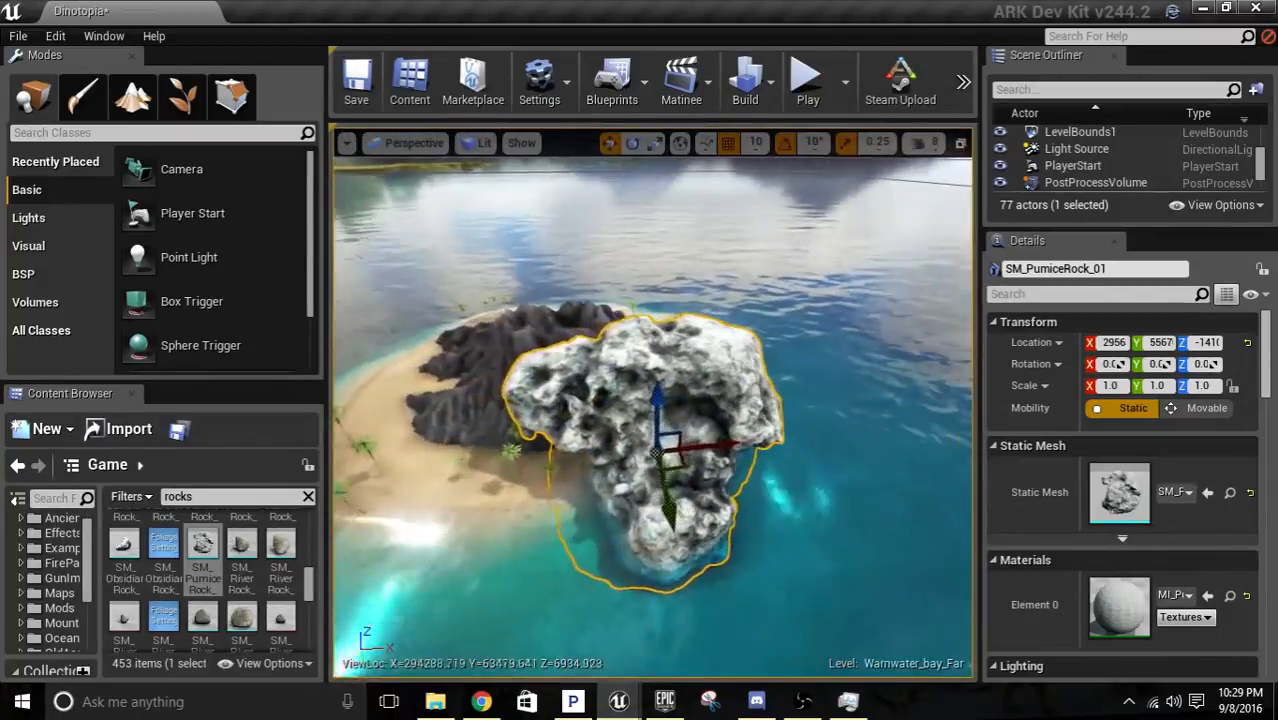
key("Delete")
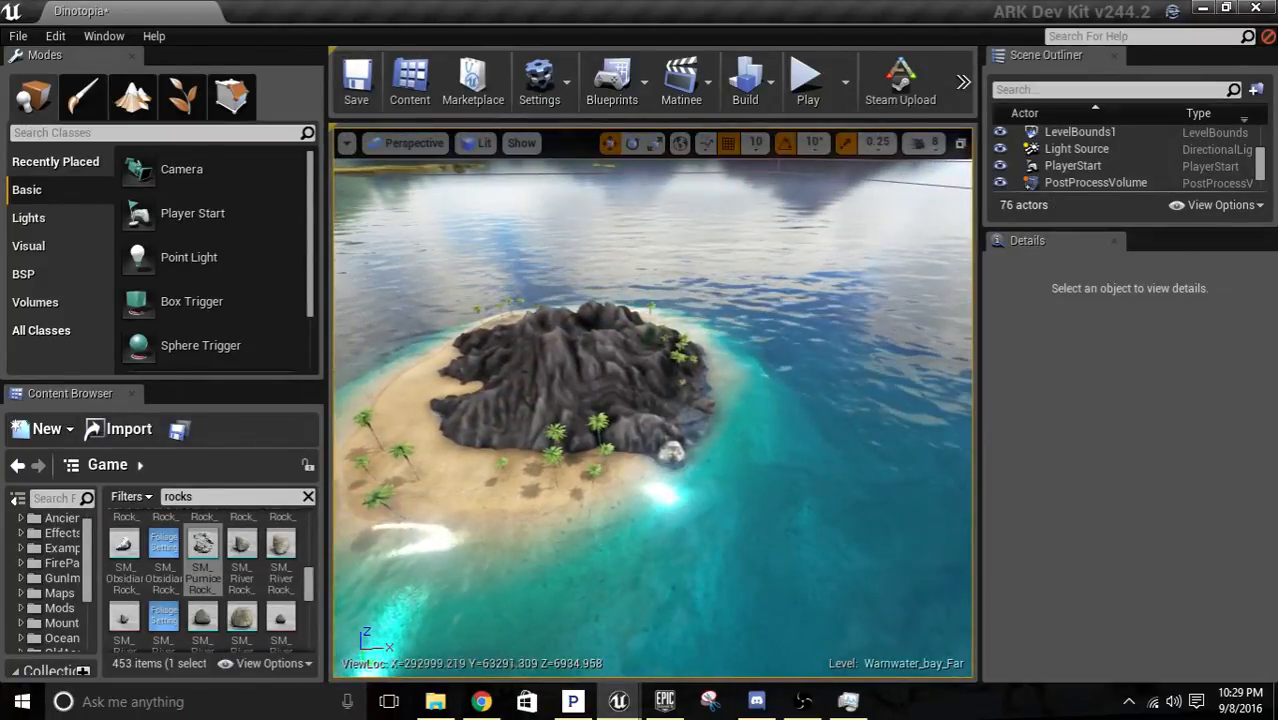
Examine the remaining "rocks" results for meshes and materials that suit the volcano's shoreline.
key("w")
right_click_drag(655, 410, 548, 360)
key("d")
scroll(283, 605, "down", 3)
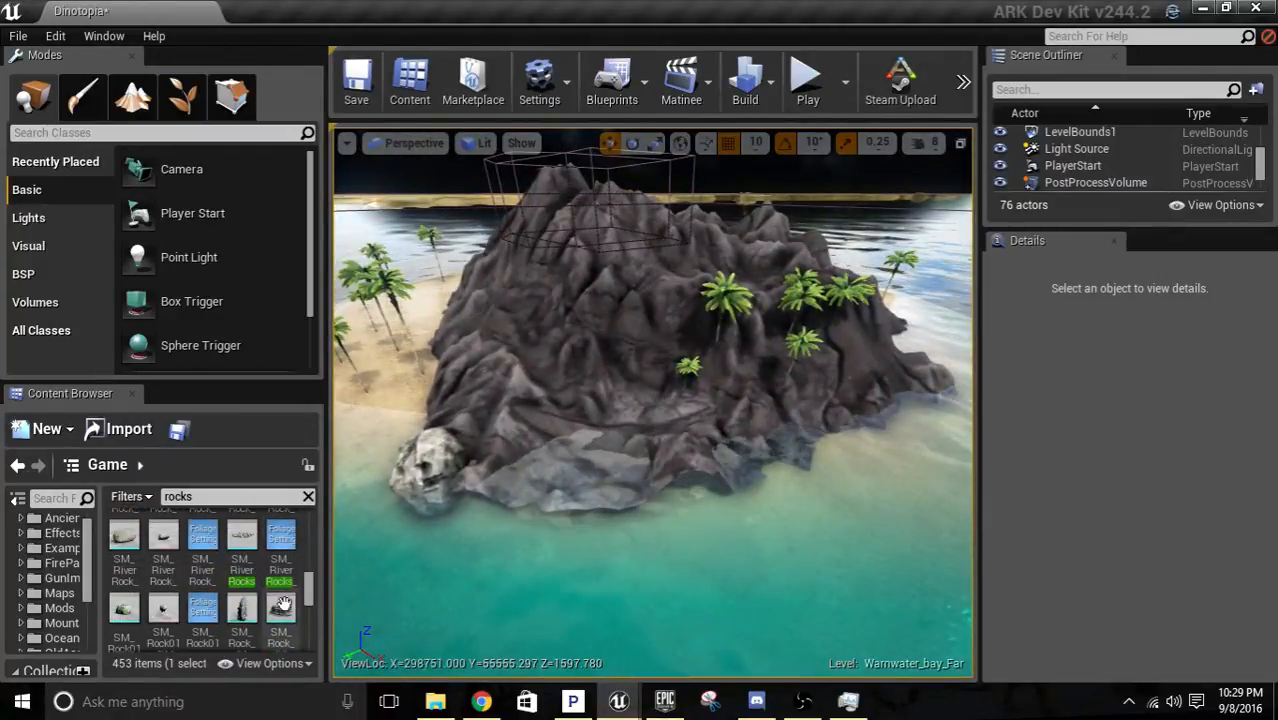
scroll(283, 605, "down", 2)
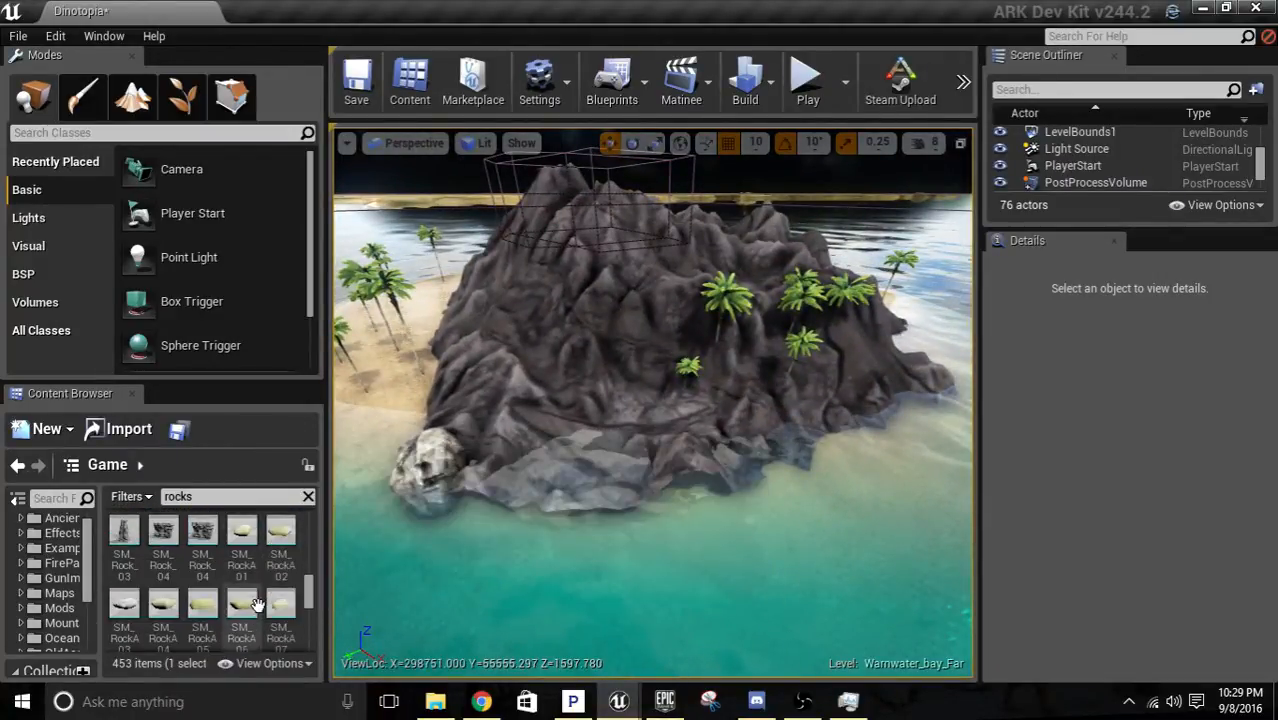
scroll(262, 606, "down", 3)
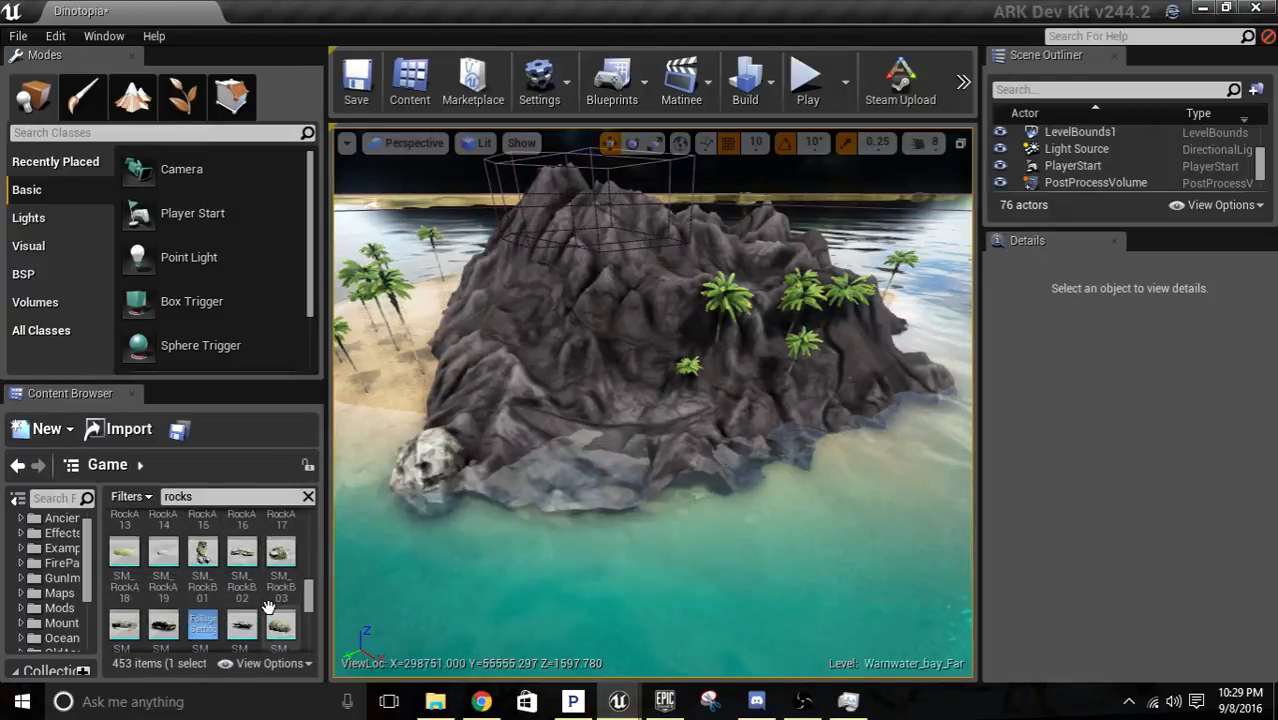
scroll(268, 606, "down", 6)
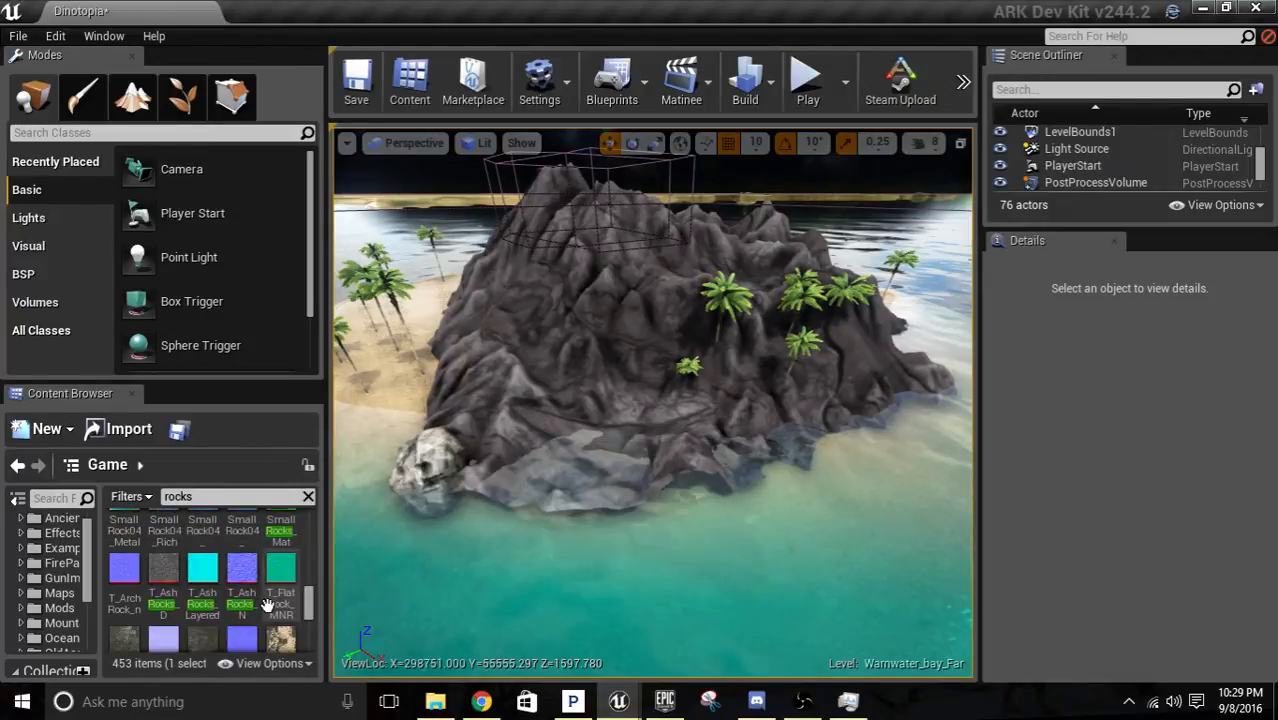
scroll(267, 606, "down", 5)
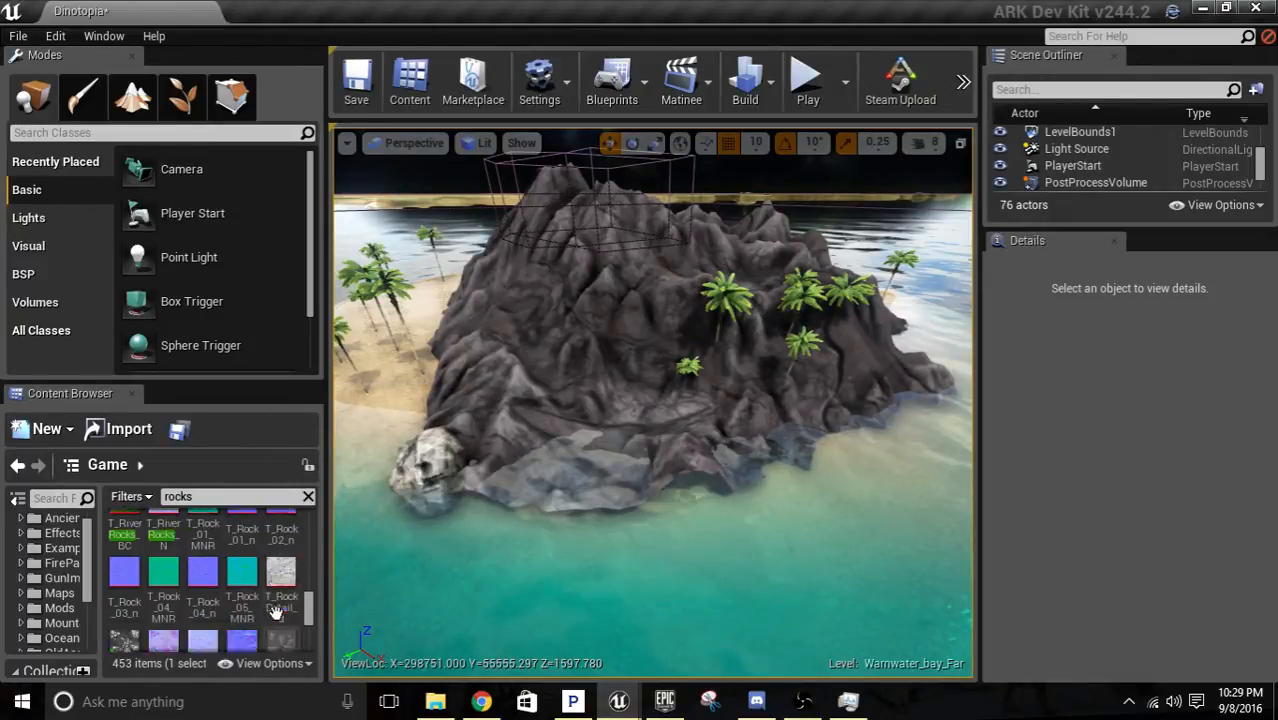
mouse_move(309, 612)
left_mouse_down()
mouse_move(307, 573)
mouse_move(302, 634)
left_mouse_up()
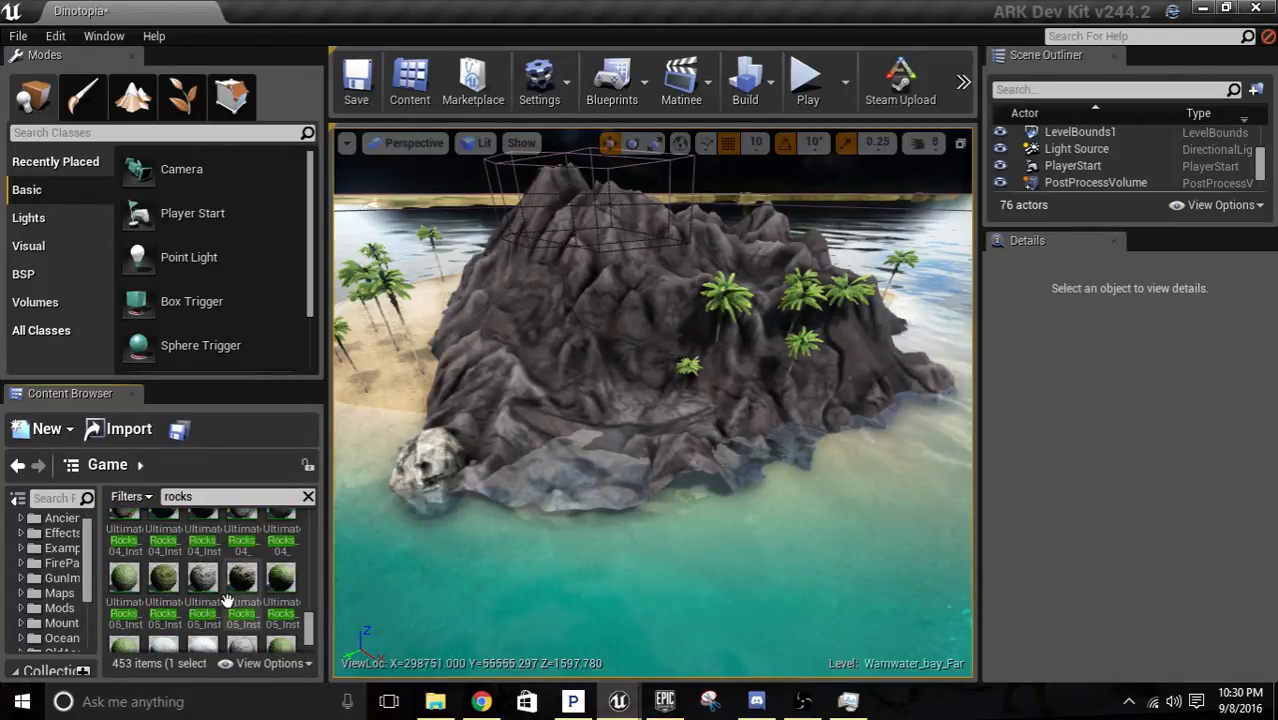
Try an UltimateRocks_05 instance material on the medium rock and inspect it up close.
left_click_drag(204, 588, 406, 463)
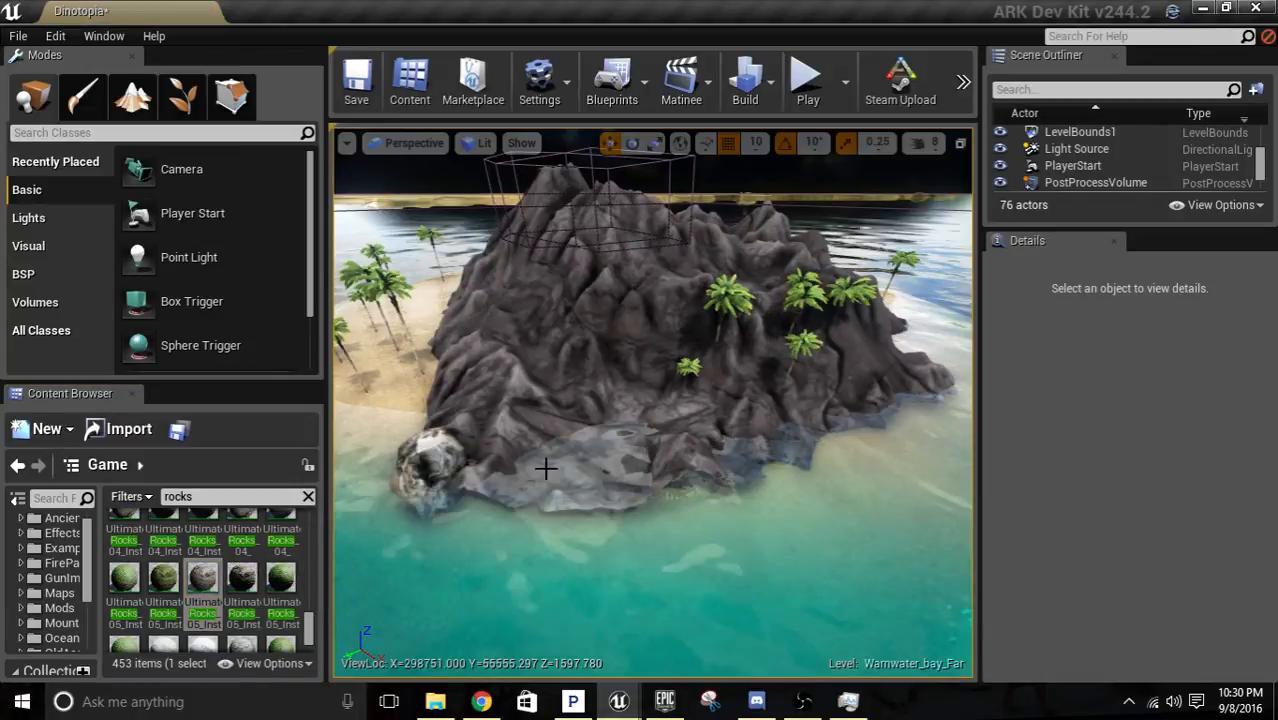
right_click_drag(545, 467, 450, 440)
key("w")
key("w")
key("s")
Apply the UltimateRocks_05_Inst_Fade material to the medium rock at the volcano's base.
scroll(200, 580, "up", 1)
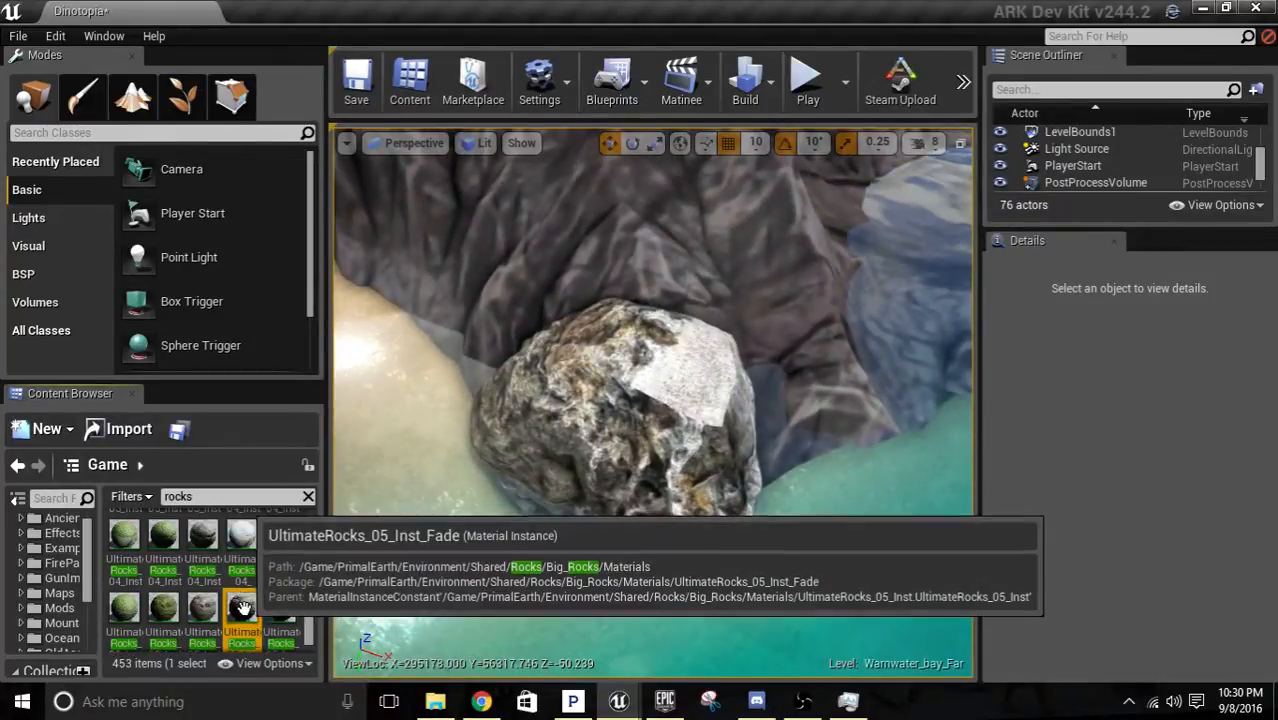
left_click_drag(242, 605, 597, 394)
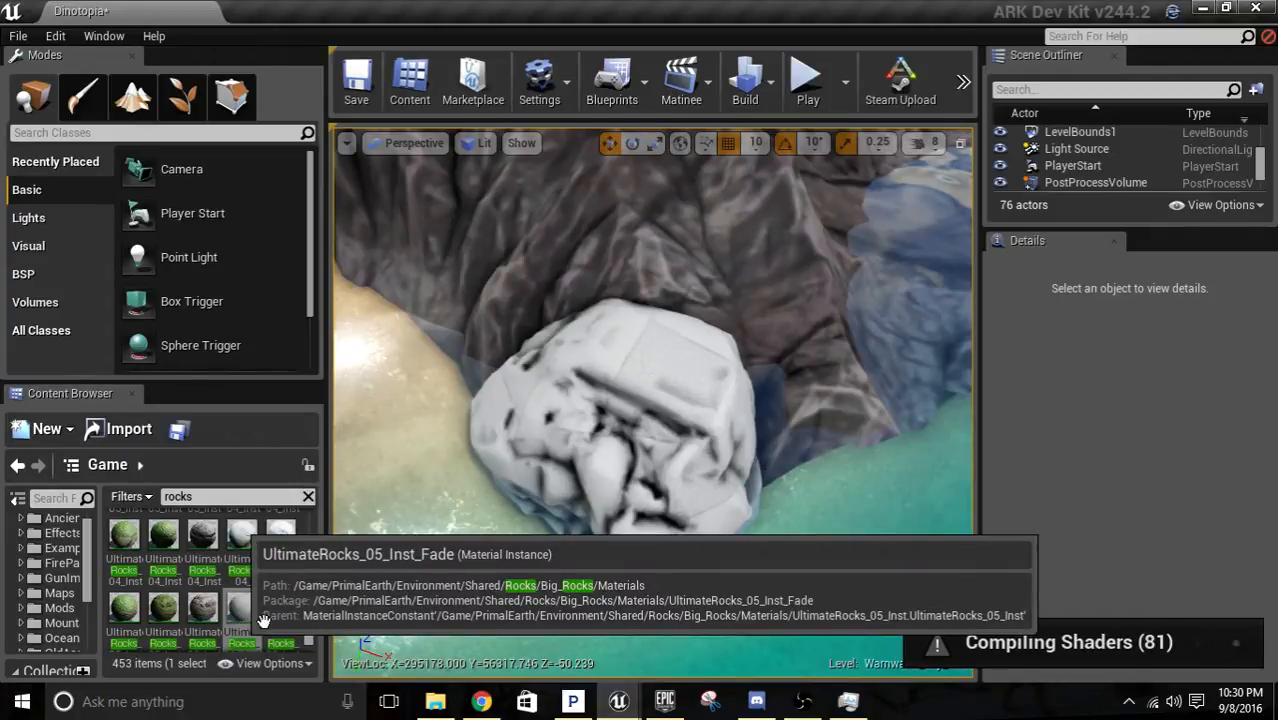
left_click_drag(590, 490, 590, 490)
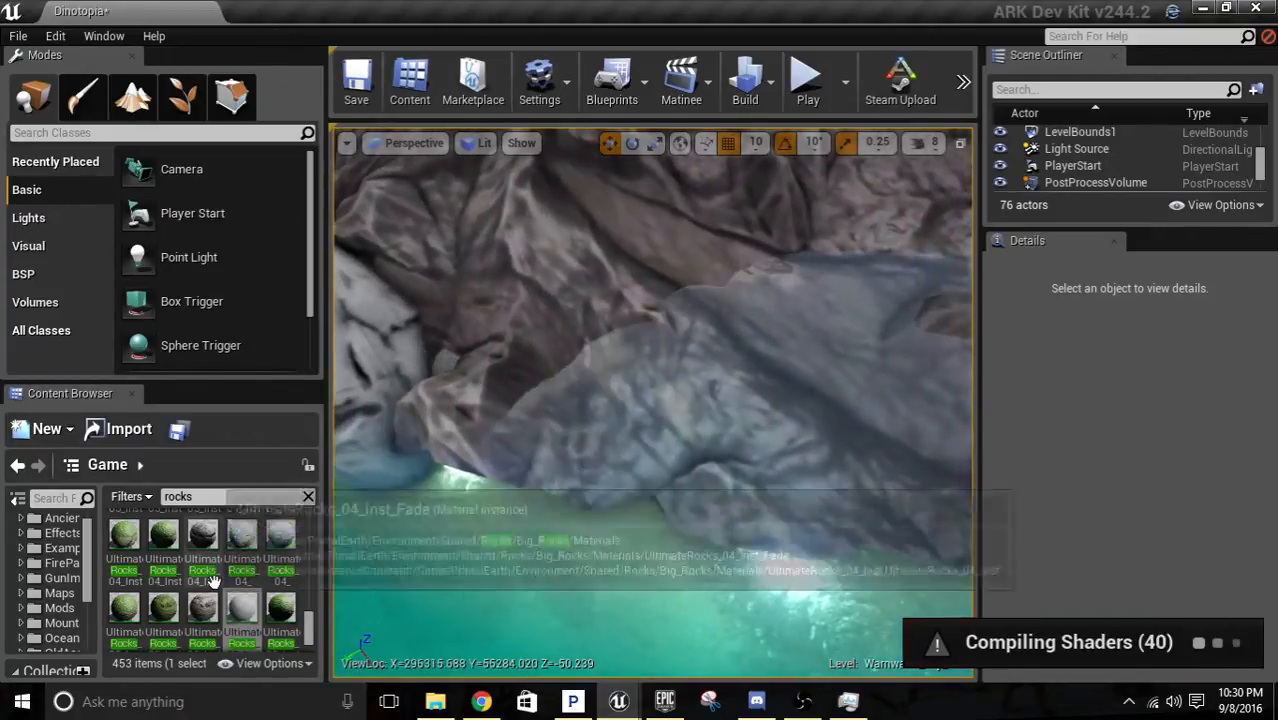
Browse more of the rock assets and narrow the content search to "rocks forma".
scroll(278, 580, "down", 3)
scroll(278, 580, "up", 5)
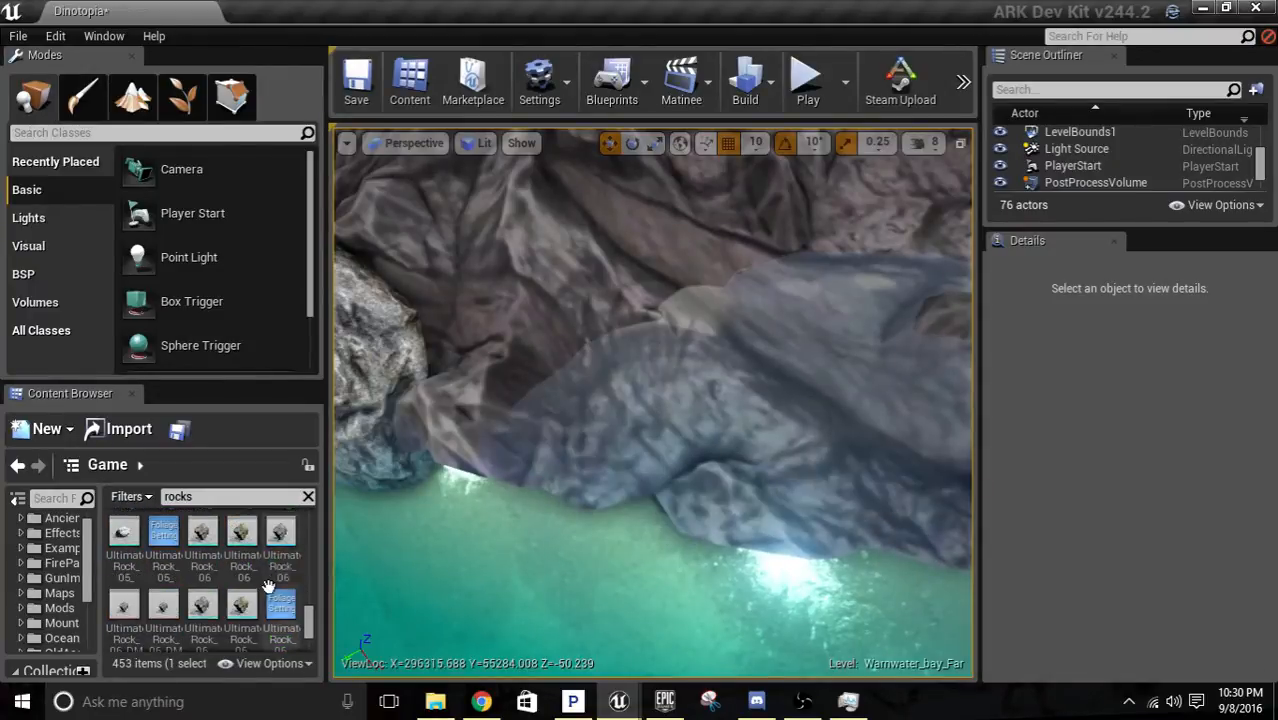
scroll(268, 583, "down", 6)
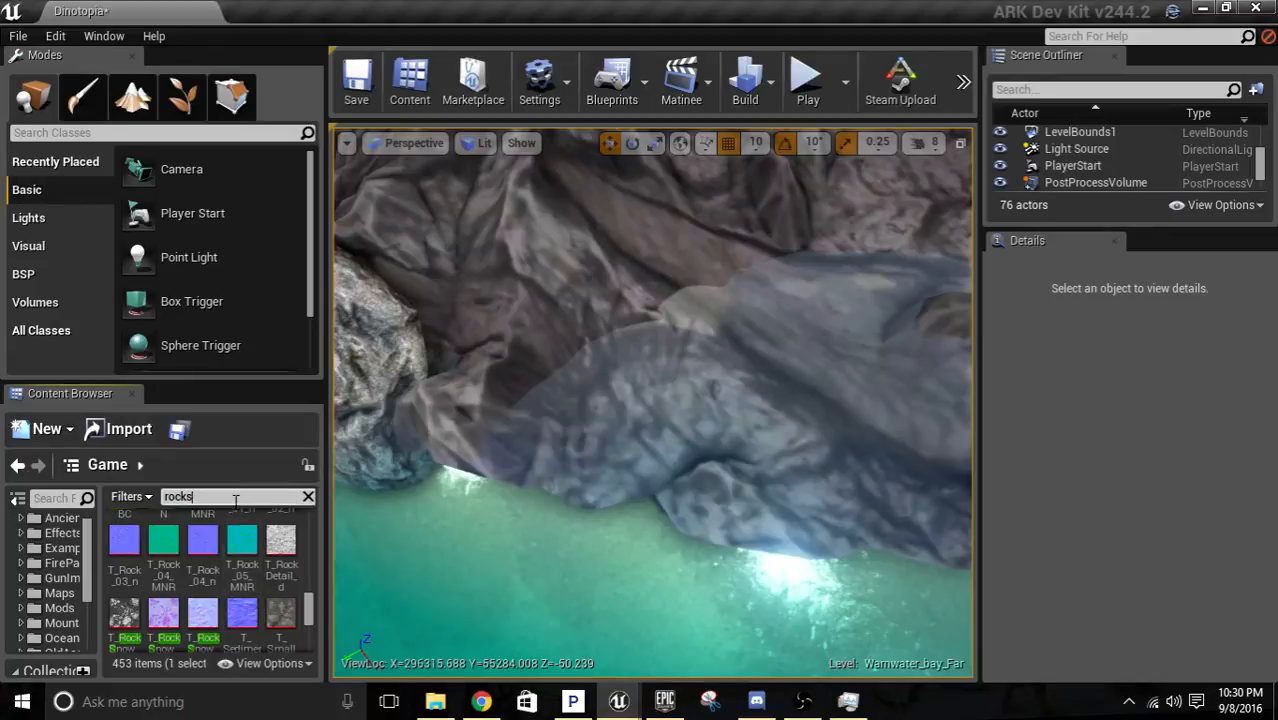
type("ma")
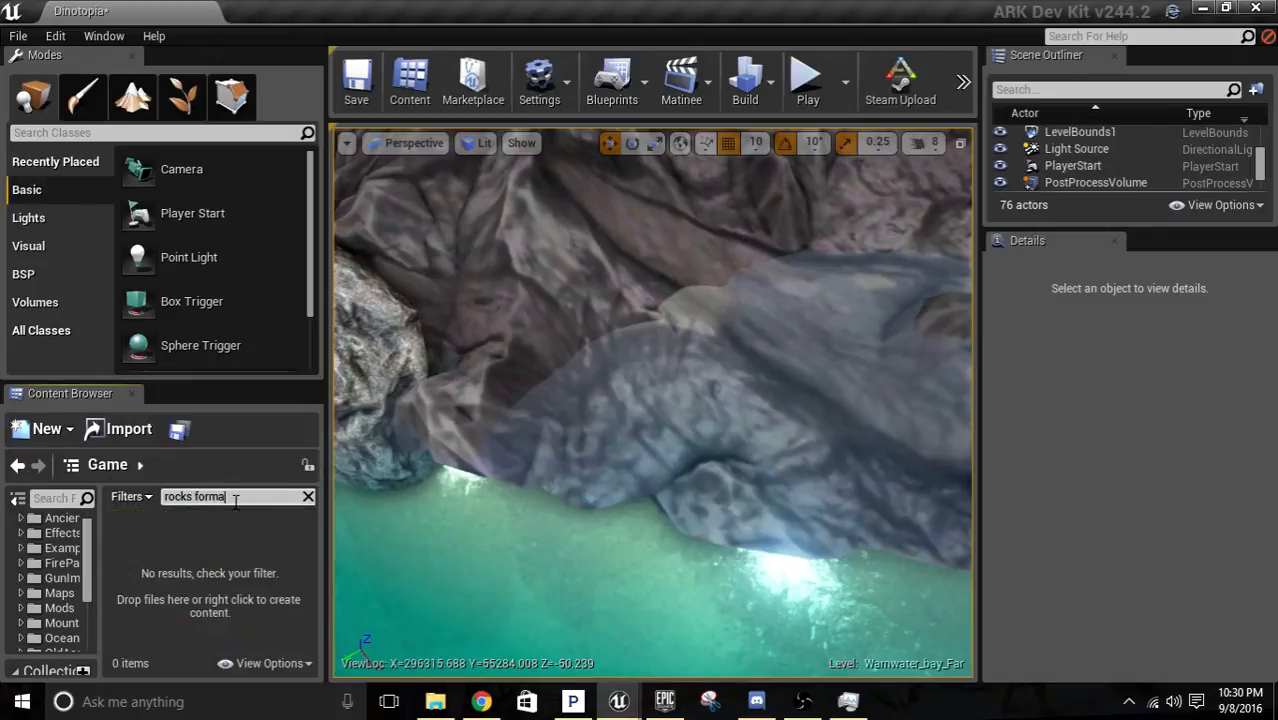
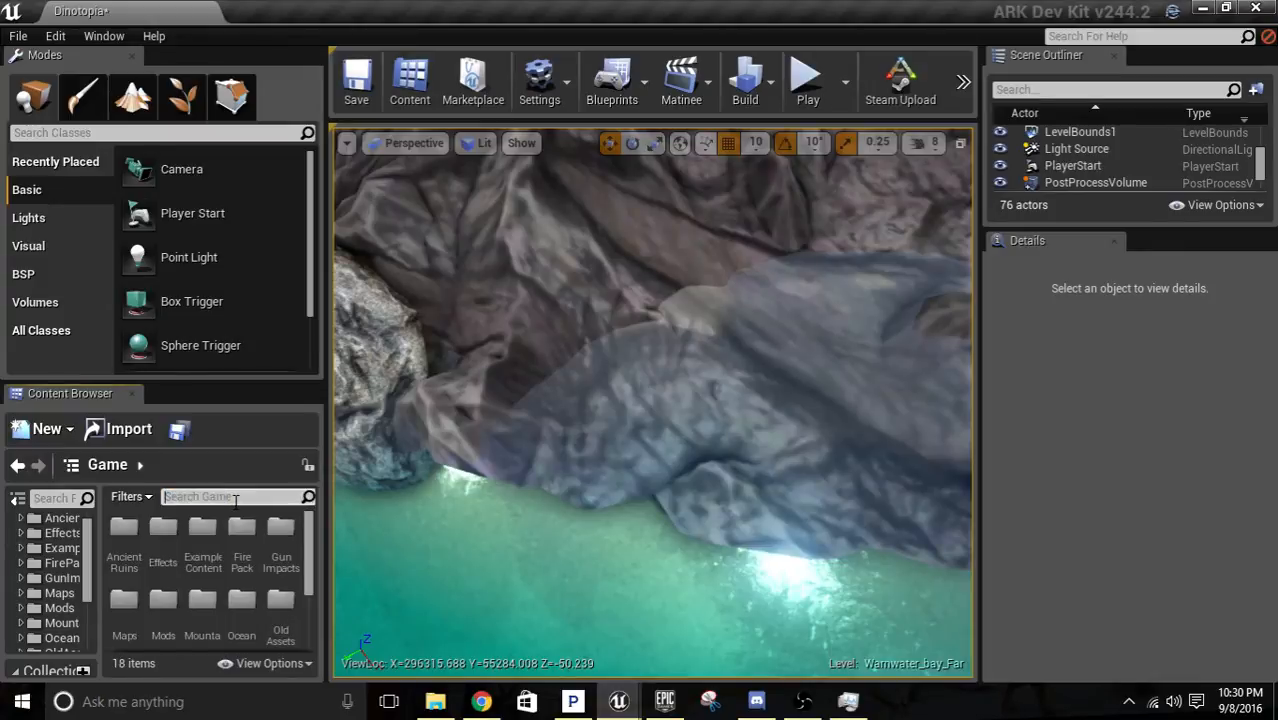
Search the content for "rock for" and place the Rock_Formation_04 mesh on the shoreline at the volcano's base.
type("ol")
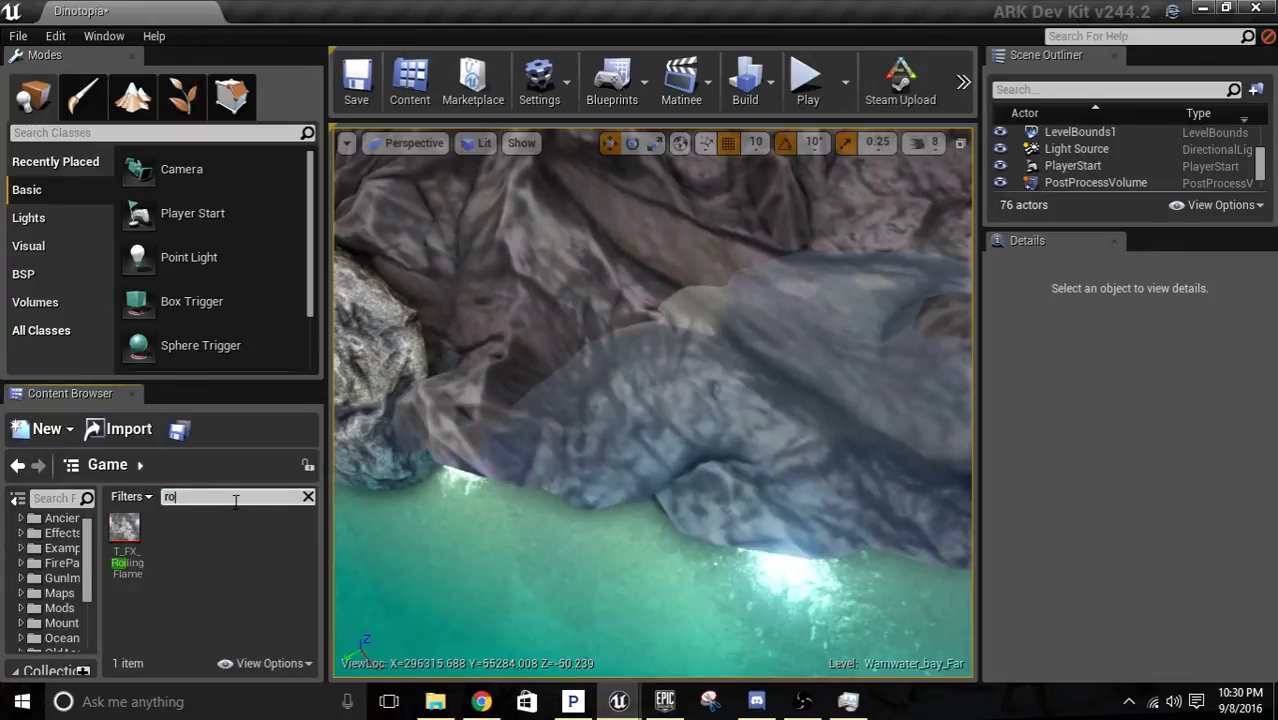
key("BackSpace")
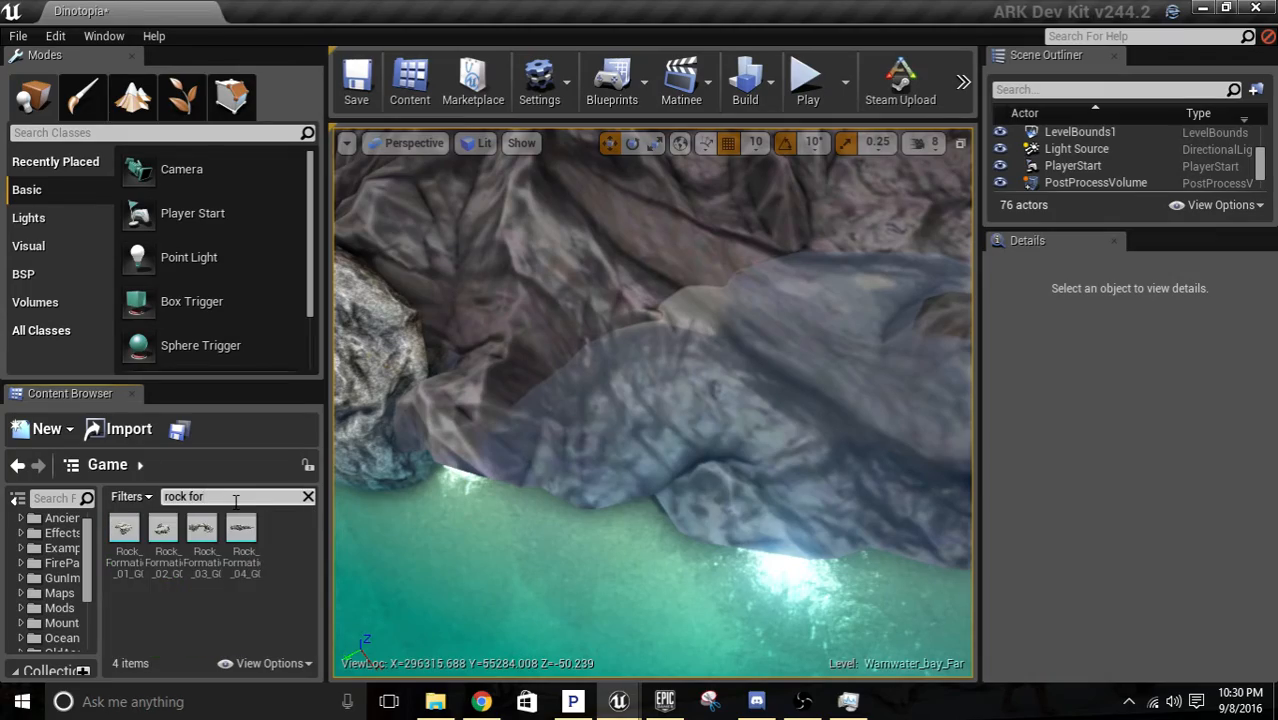
left_click_drag(230, 541, 745, 430)
key("s")
mouse_move(779, 452)
right_mouse_down()
mouse_move(740, 390)
mouse_move(765, 410)
mouse_move(779, 452)
right_mouse_up()
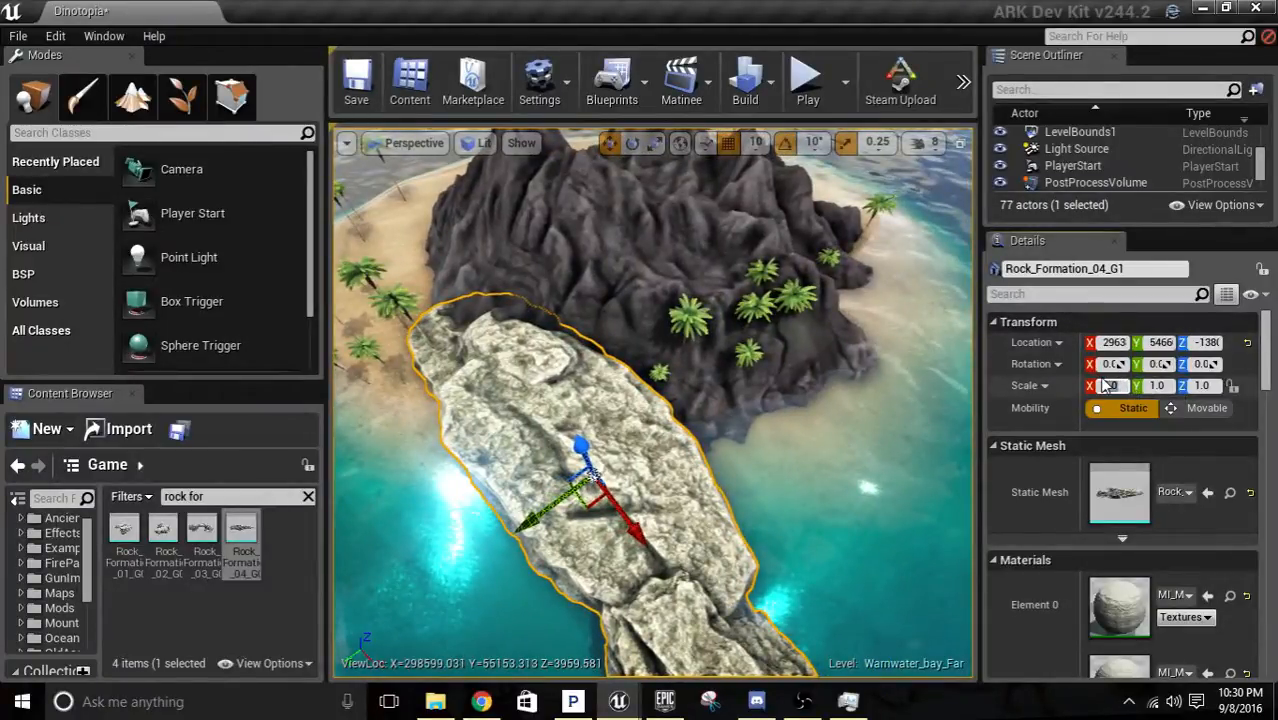
Scale the placed rock formation uniformly to 0.5 on the X, Y and Z axes.
type(".5")
key("Tab")
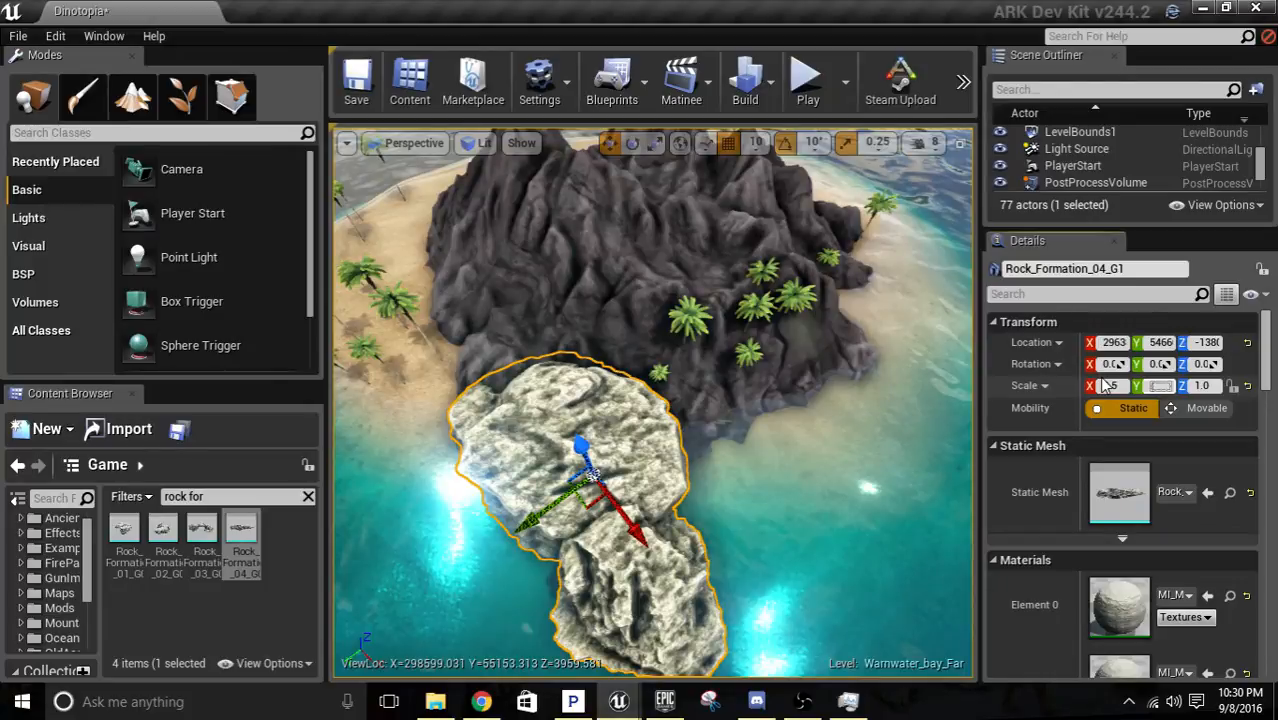
type("0")
key("Tab")
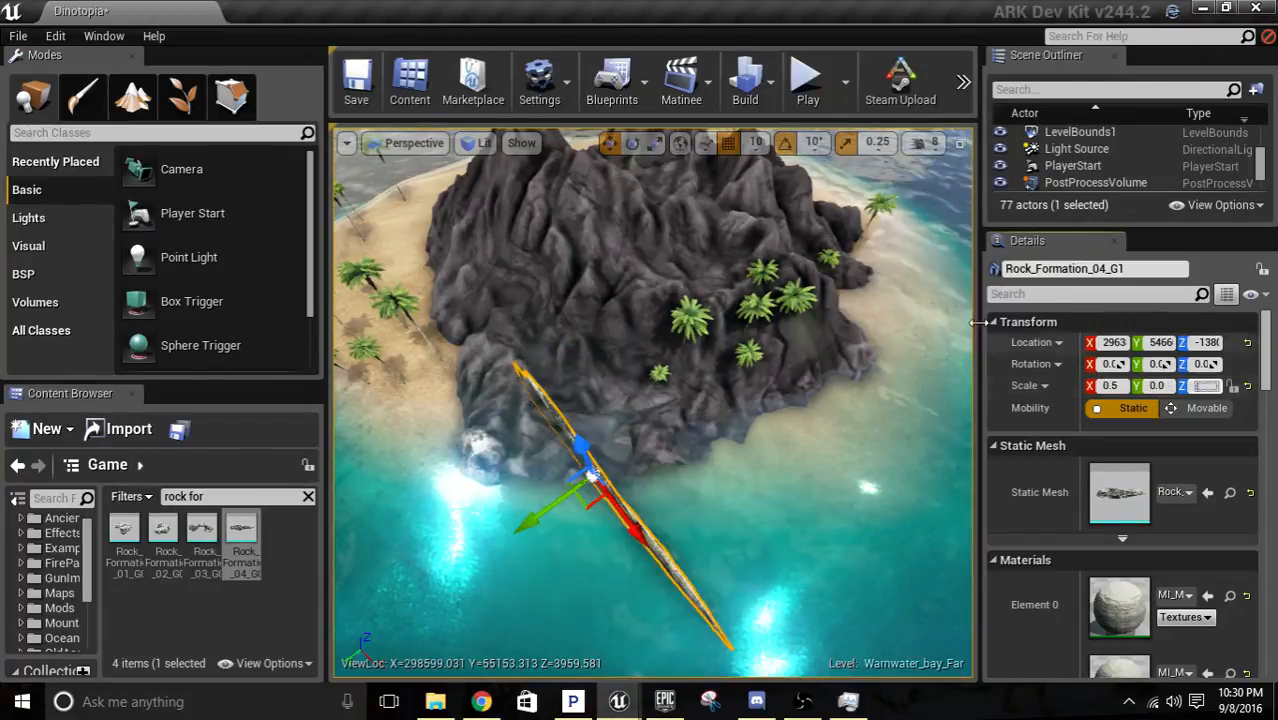
type("0")
key("Tab")
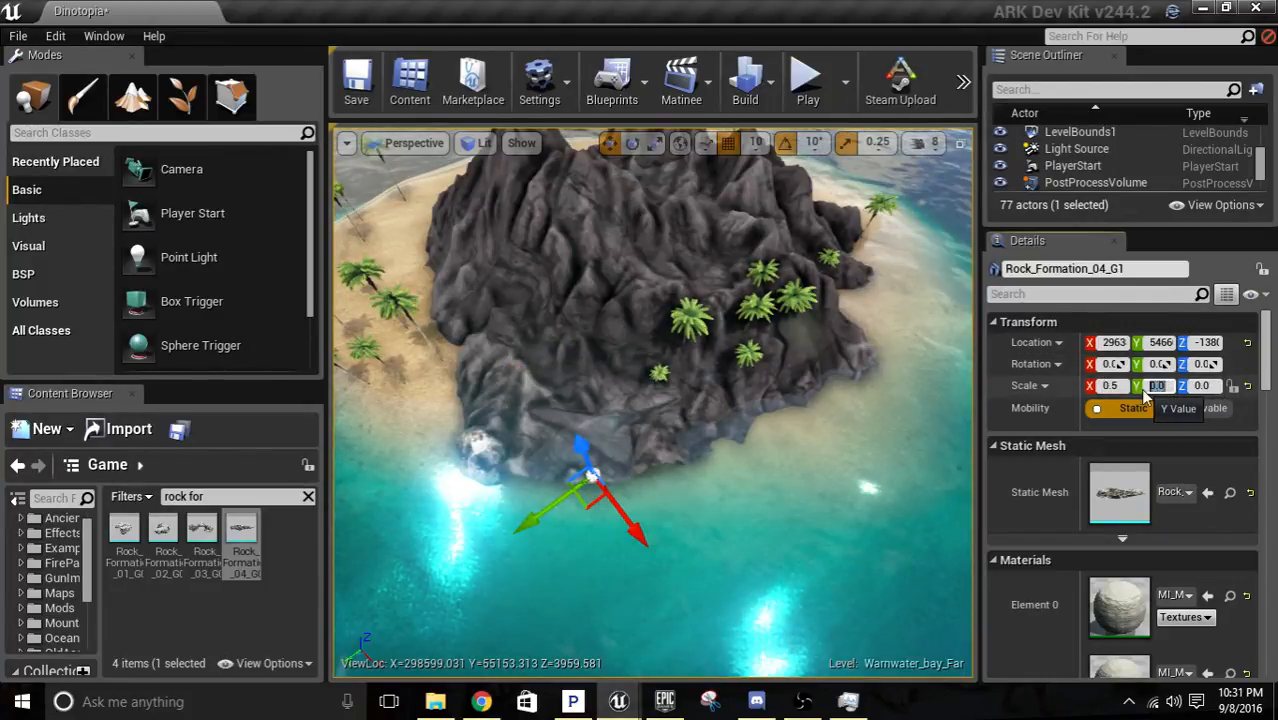
key("Tab")
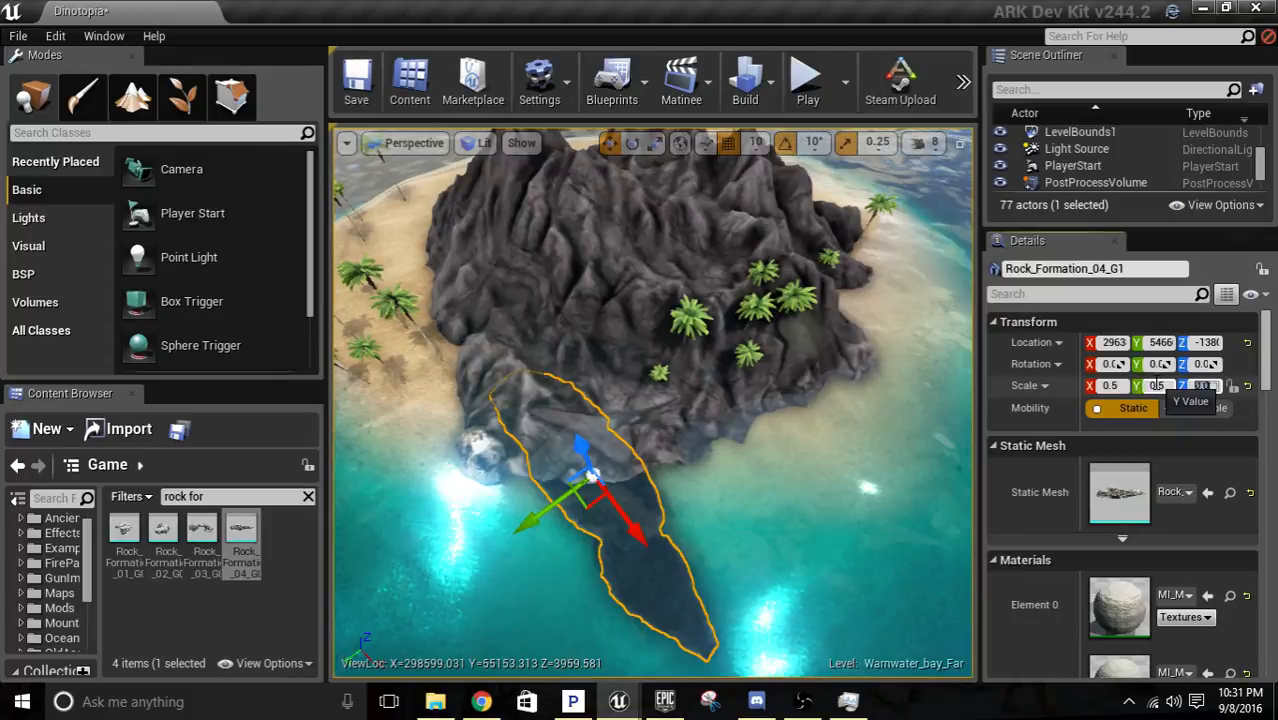
type(".5")
key("Tab")
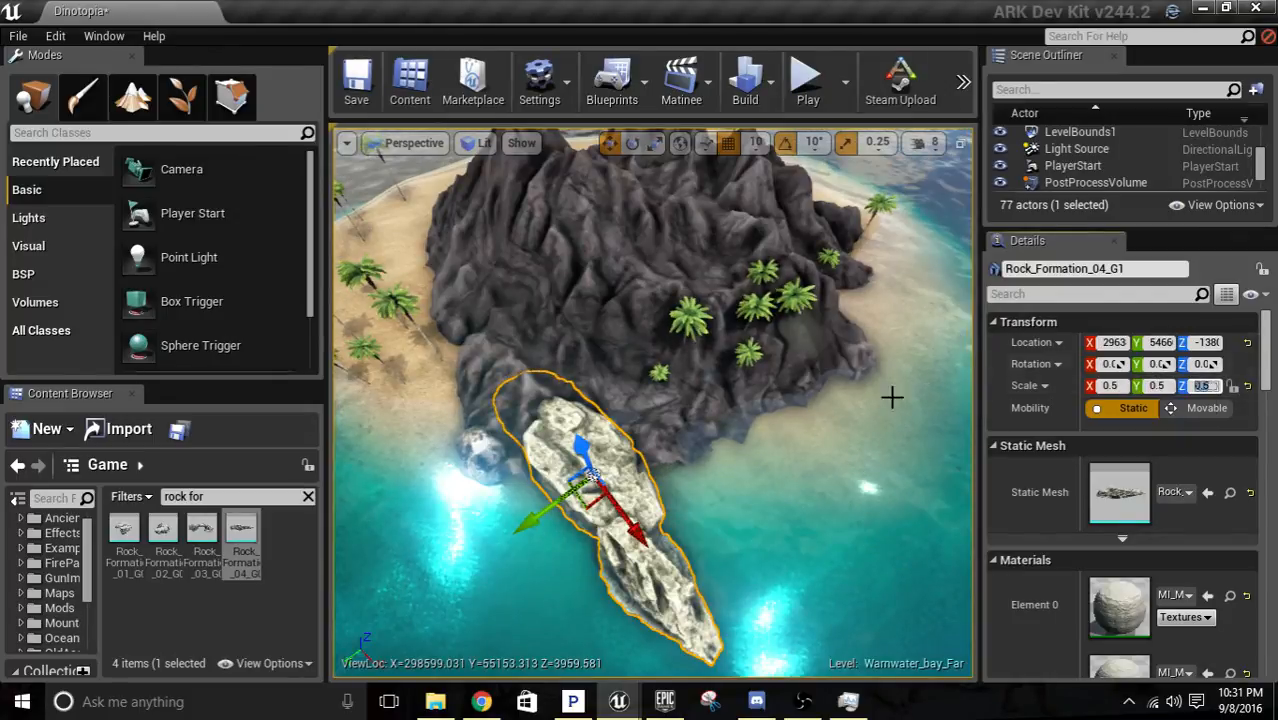
Rotate the rock formation to -70° about Z and move it against the shore at the volcano's base.
key("d")
right_click_drag(892, 397, 708, 533)
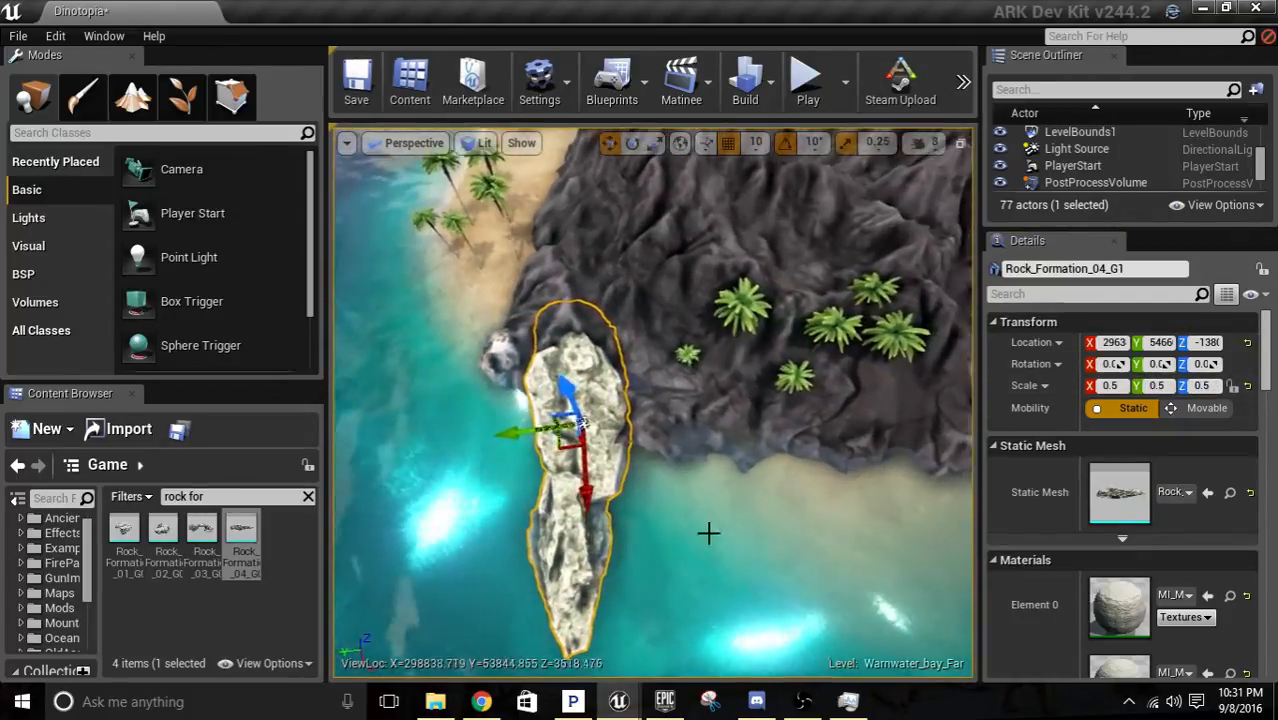
left_click_drag(556, 447, 577, 456)
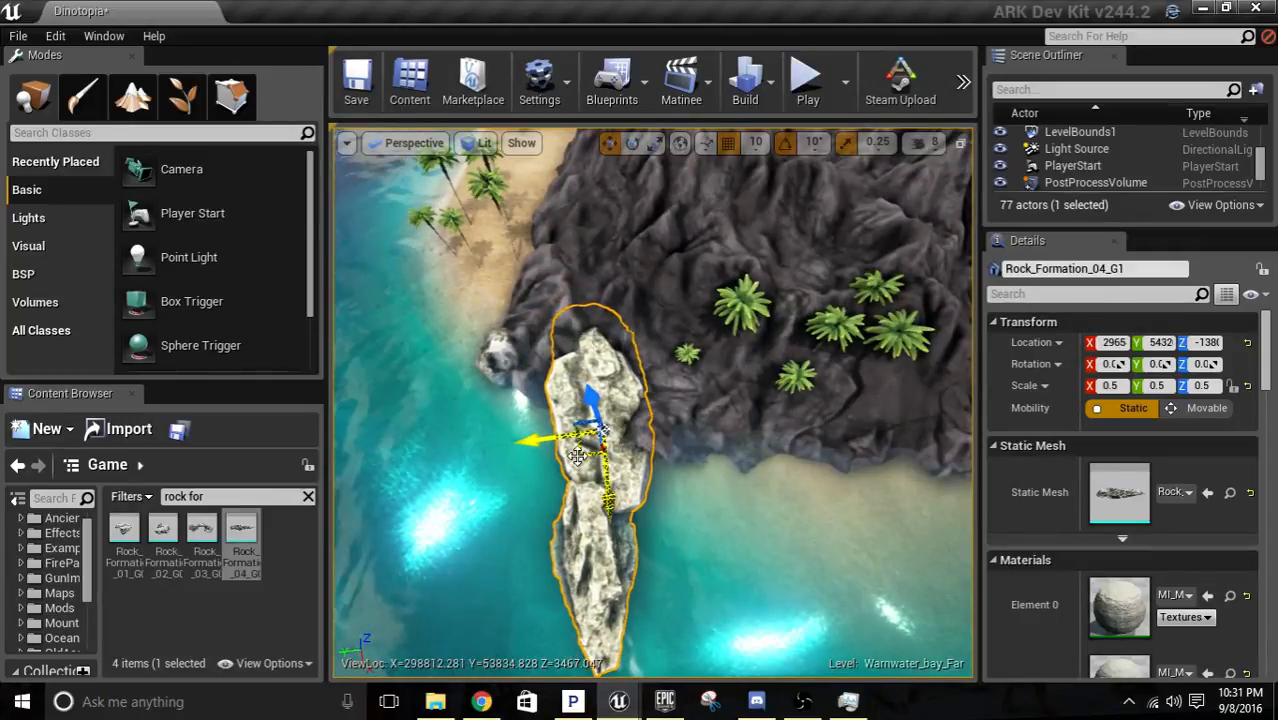
key("e")
left_click_drag(673, 513, 728, 454)
key("a")
right_click_drag(778, 645, 778, 645)
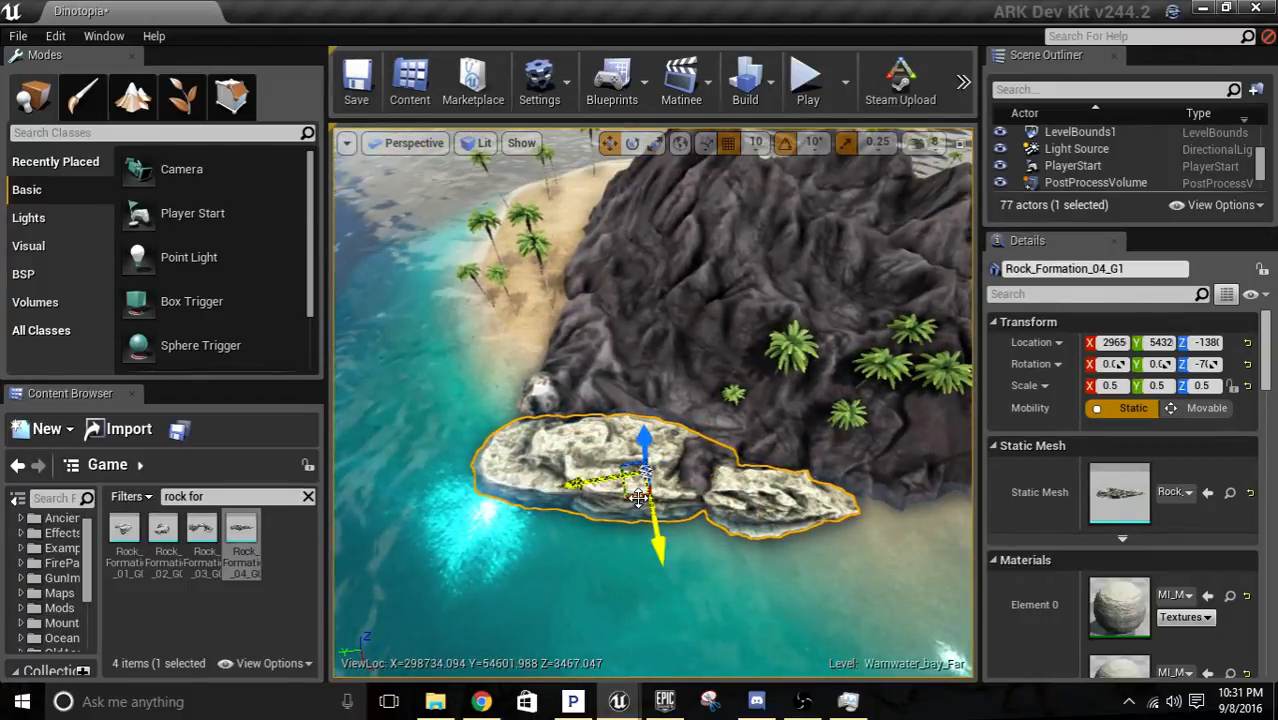
left_click_drag(632, 497, 676, 485)
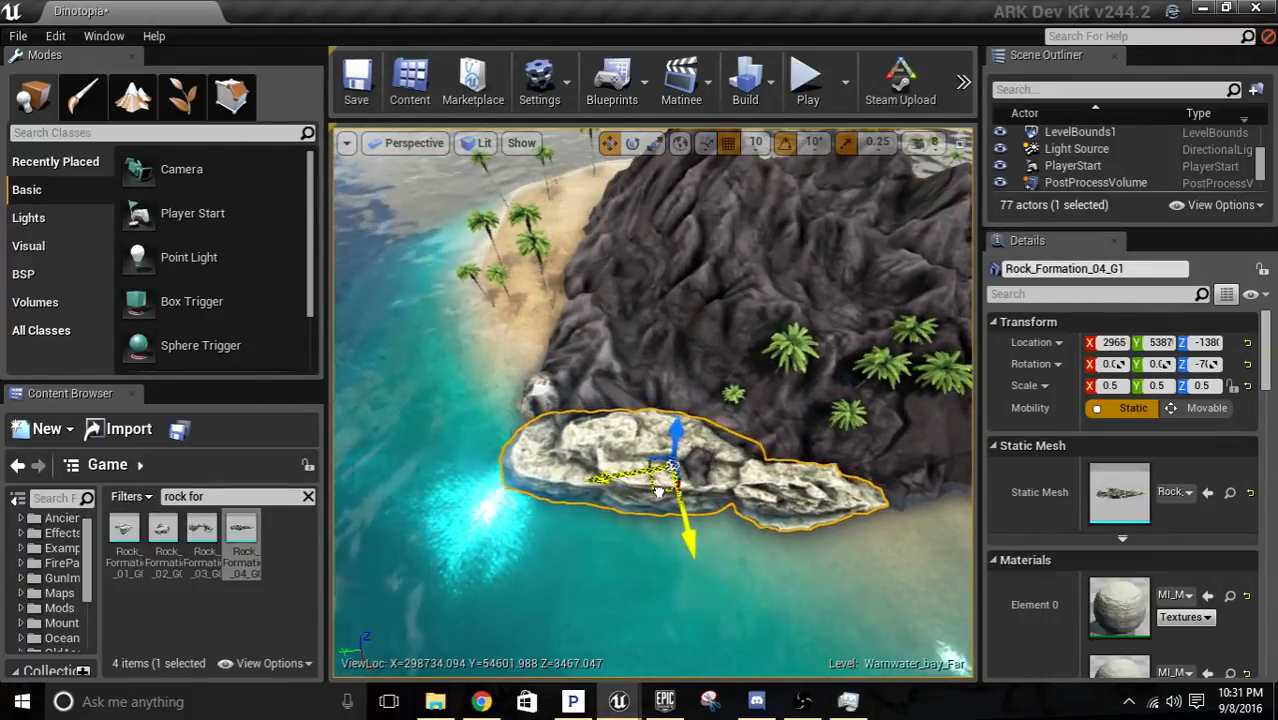
Examine the volcano's slopes and shoreline from several sides around the newly placed rock formation.
key("w")
right_click_drag(657, 506, 657, 506)
key("w")
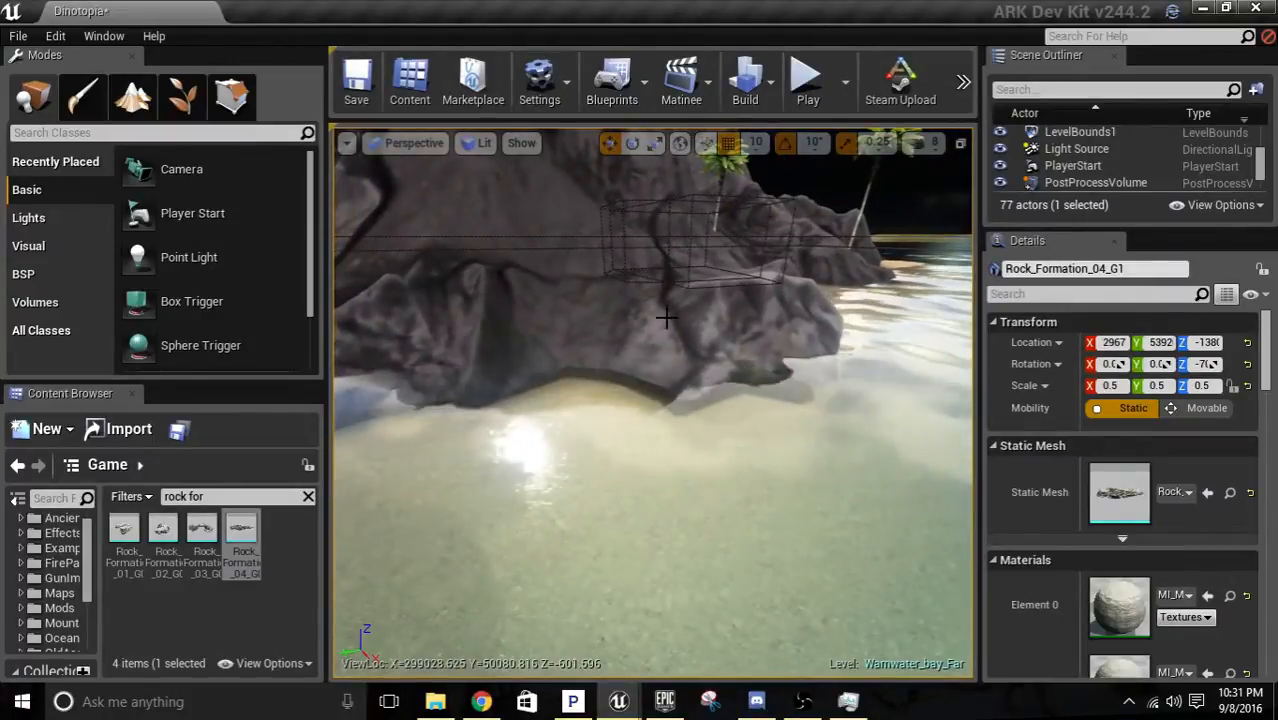
left_click(636, 292)
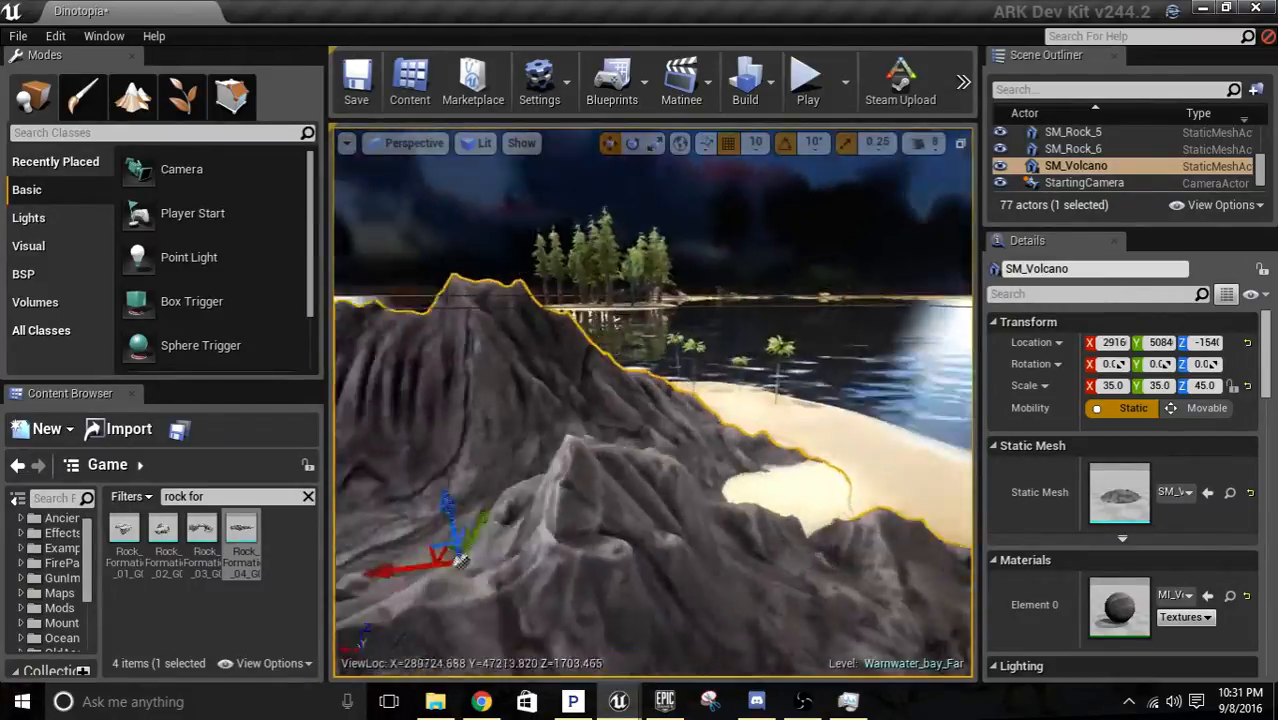
key("s")
right_click_drag(640, 380, 1245, 505)
key("a")
key("w")
key("w")
key("s")
right_click_drag(687, 357, 748, 347)
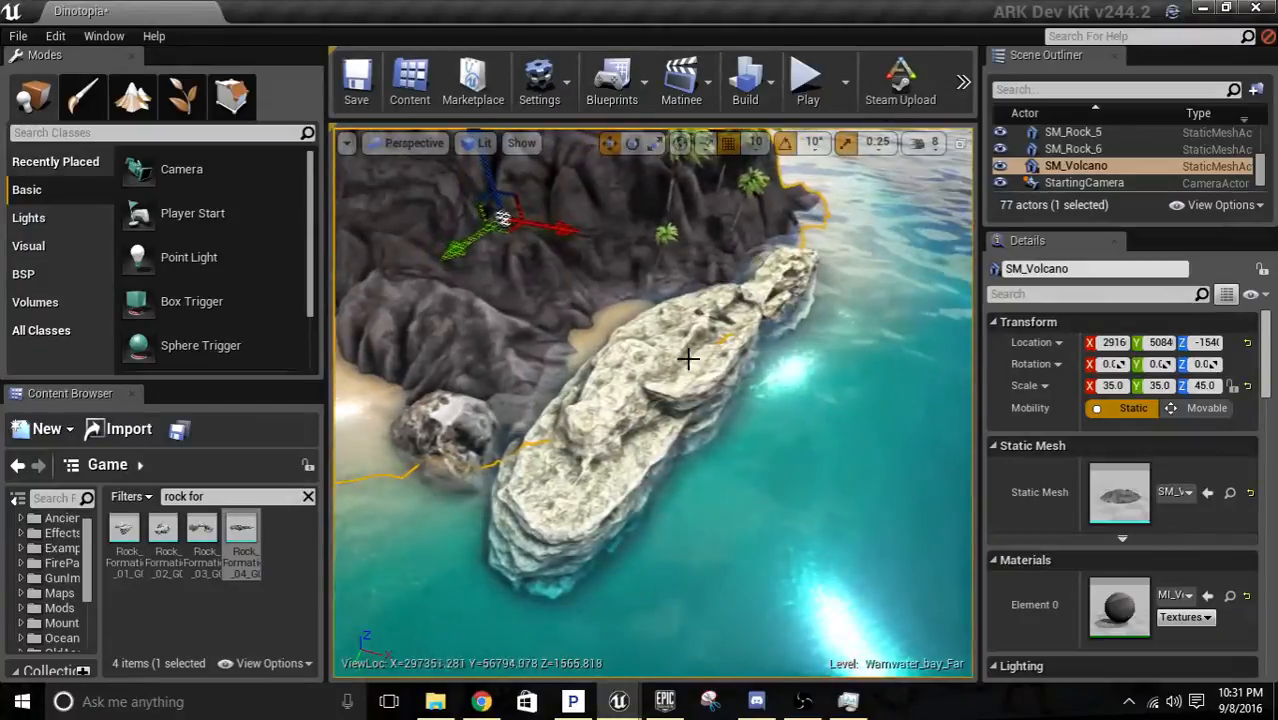
Nudge the rock formation along the shore and turn it to -60° about Z to follow the volcano's edge.
left_click(674, 382)
mouse_move(706, 383)
left_mouse_down()
mouse_move(688, 347)
mouse_move(710, 378)
left_mouse_up()
left_click_drag(723, 427, 733, 443)
key("d")
right_click_drag(733, 443, 830, 326)
key("w")
key("d")
key("s")
key("a")
key("w")
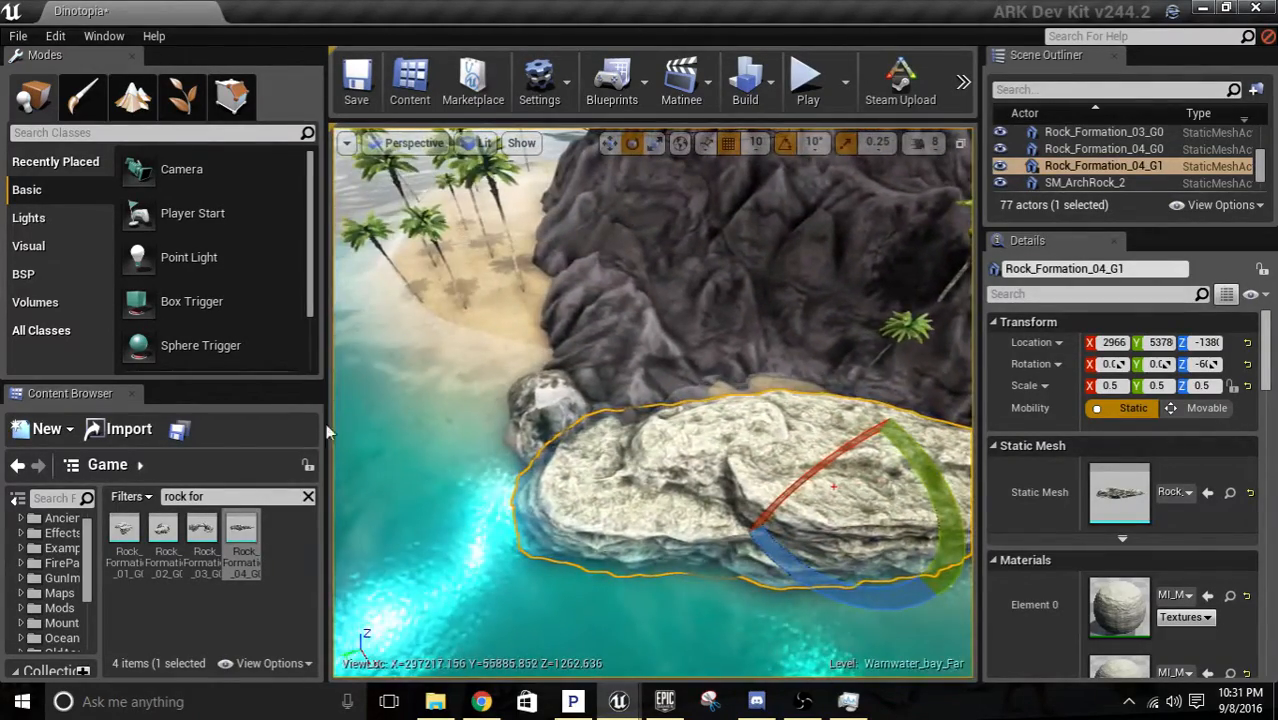
Set the rock formation's collision preset to Ground.
key("w")
right_click_drag(833, 486, 760, 394)
key("s")
key("d")
key("w")
key("s")
scroll(1048, 416, "down", 12)
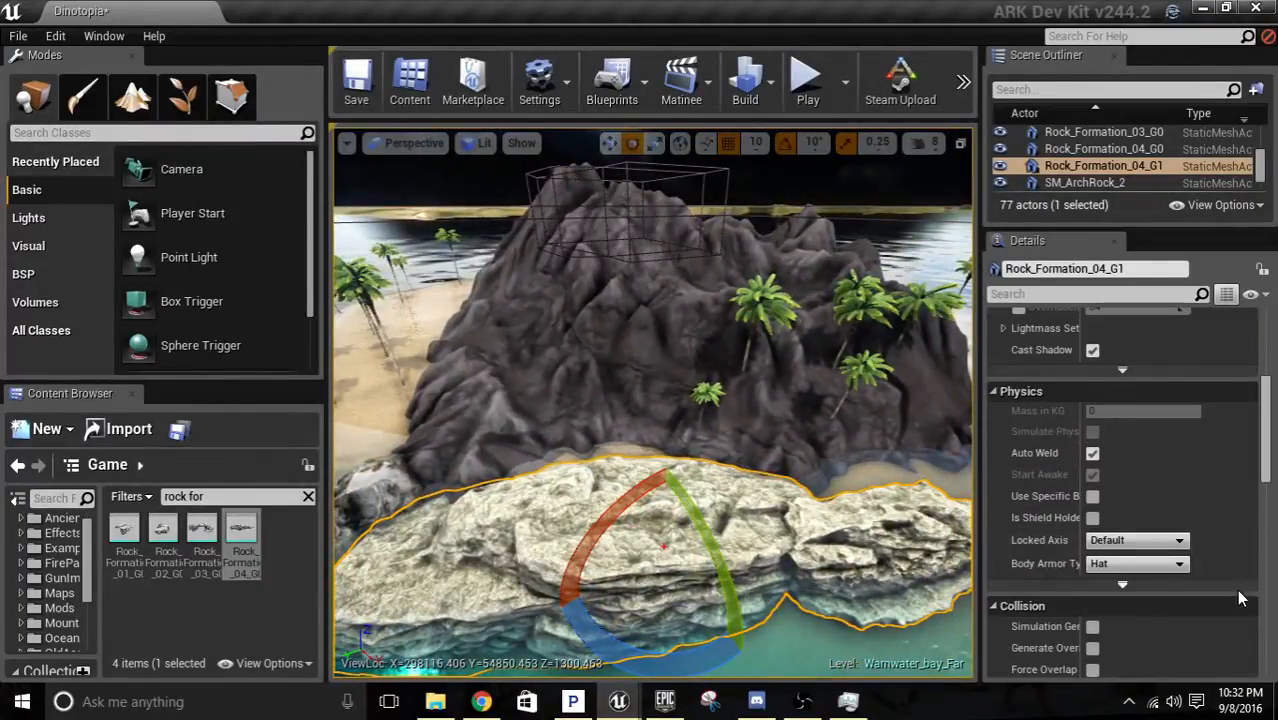
left_click(1125, 566)
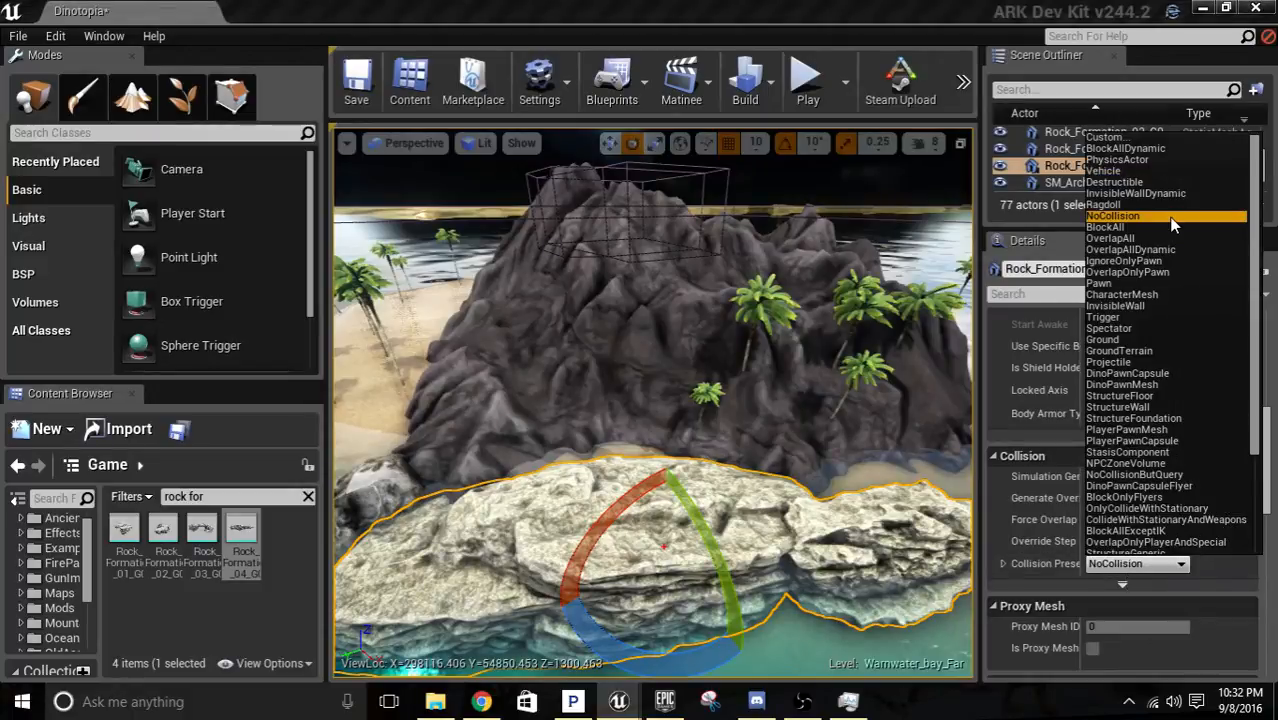
left_click(1103, 340)
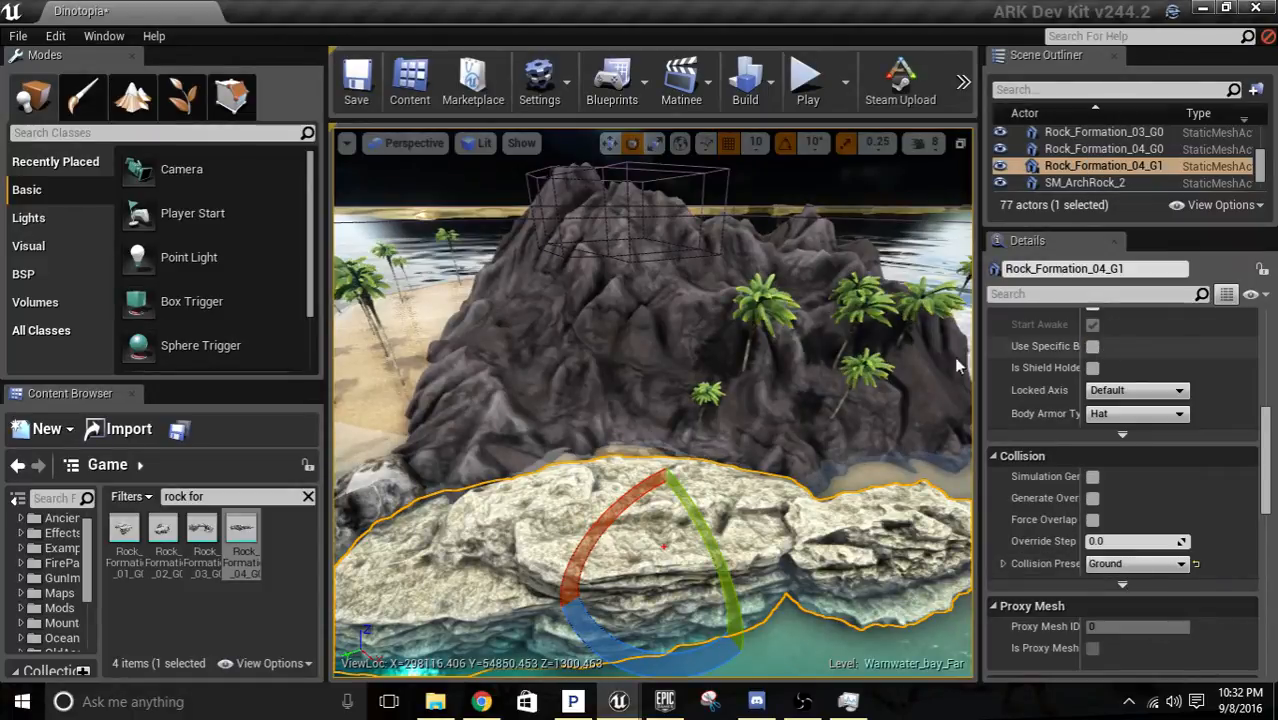
Set the SM_Volcano mesh's collision preset to Ground.
left_click(698, 364)
left_click(1137, 541)
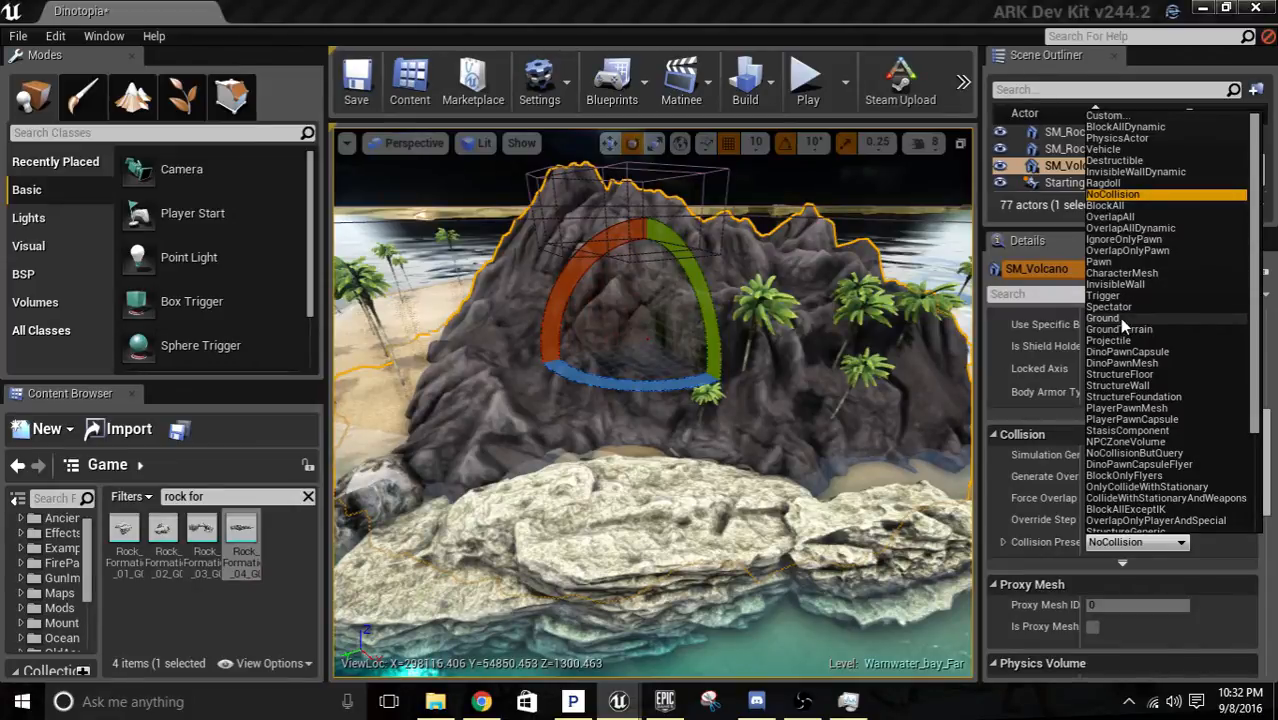
left_click(1119, 318)
right_click_drag(652, 402, 425, 496)
right_click_drag(780, 515, 890, 580)
right_click_drag(652, 400, 715, 492)
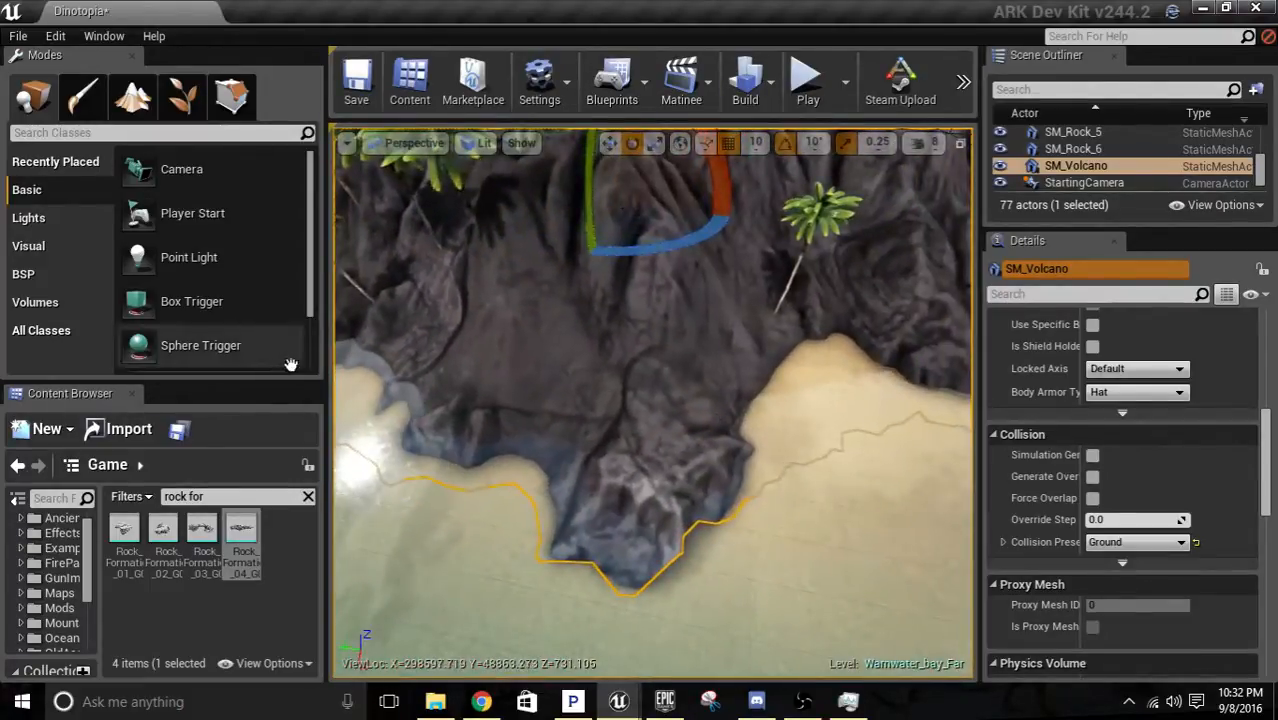
Broaden the content search to "rock" and look through the results.
mouse_move(201, 530)
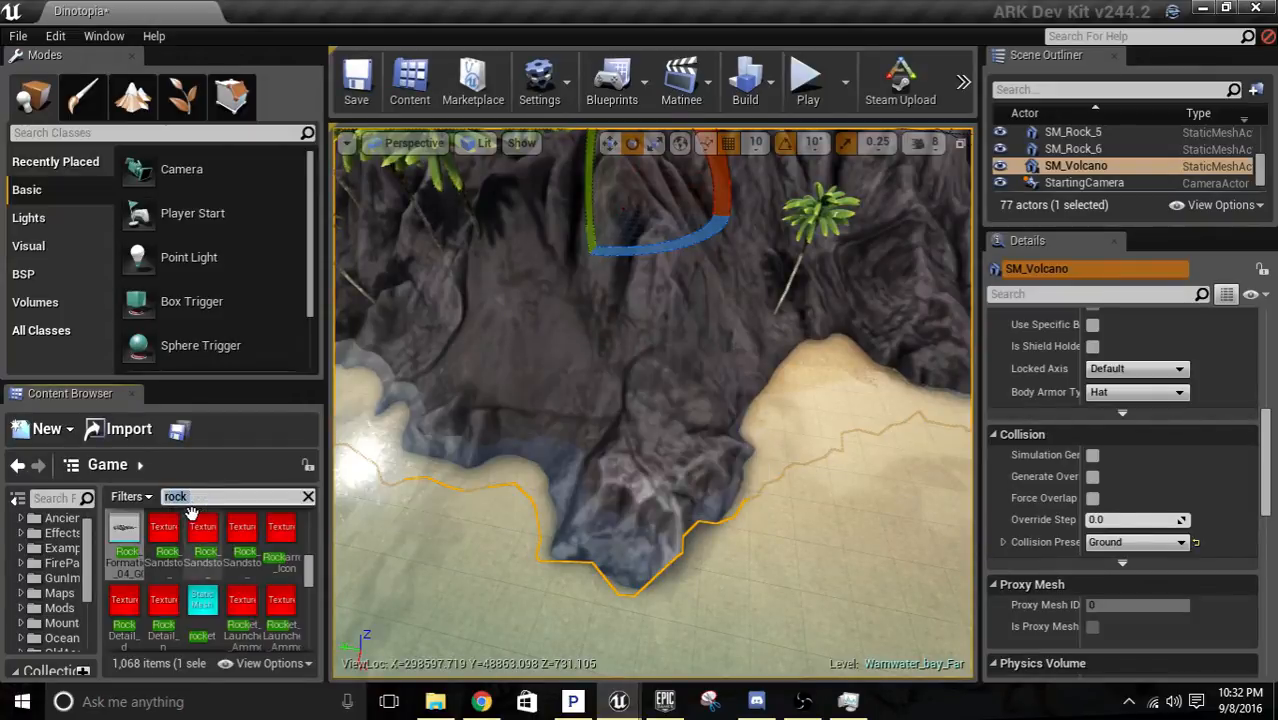
scroll(278, 600, "down", 2)
scroll(243, 574, "up", 3)
Set the collision preset of the medium rock beside the rock formation to BlockAll.
right_click_drag(554, 566, 540, 514)
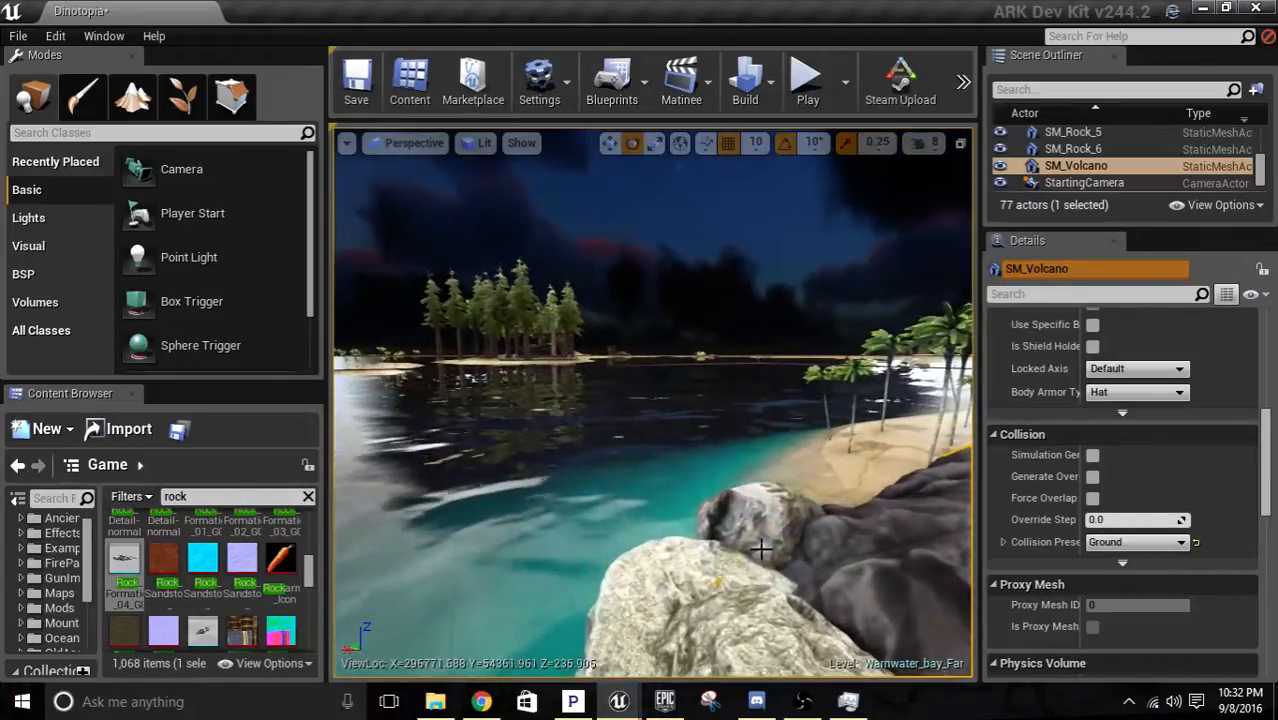
left_click(760, 530)
scroll(1132, 480, "down", 1)
left_click(1132, 511)
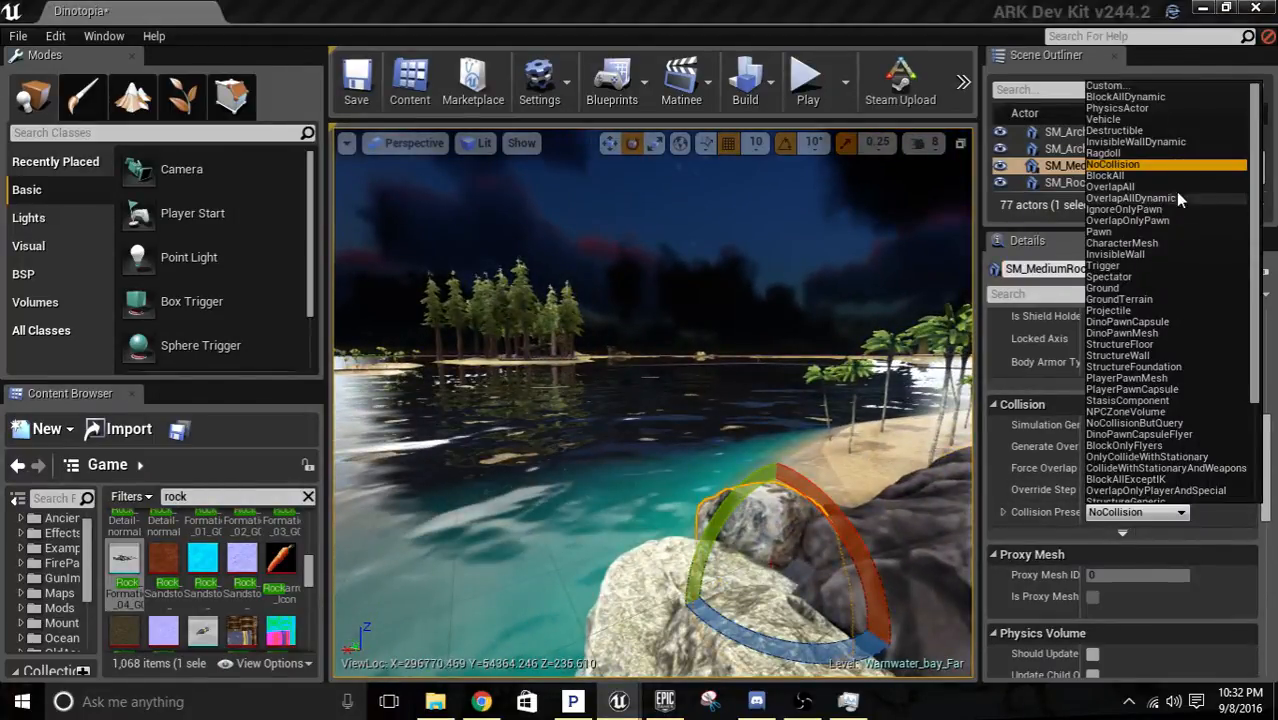
left_click(1115, 178)
Browse the "rock" search results for a material that suits the medium rock at the volcano's base.
right_click_drag(820, 340, 868, 388)
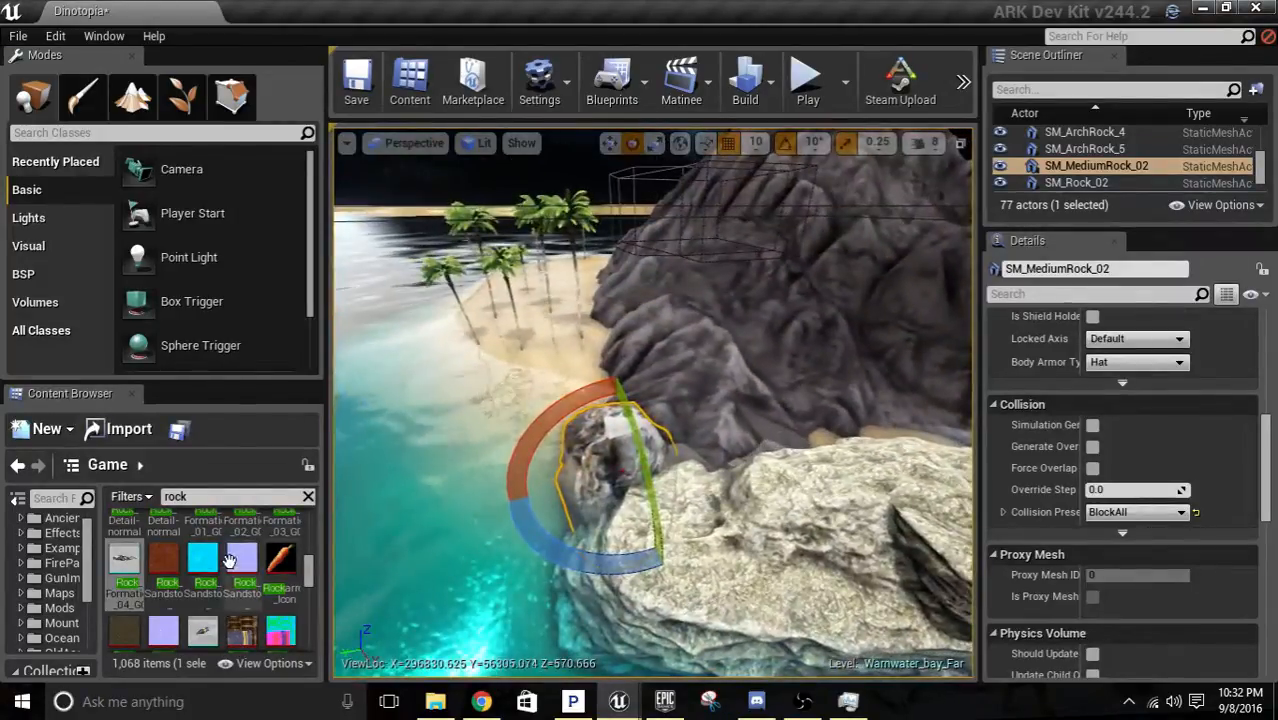
scroll(229, 562, "up", 2)
scroll(258, 580, "down", 4)
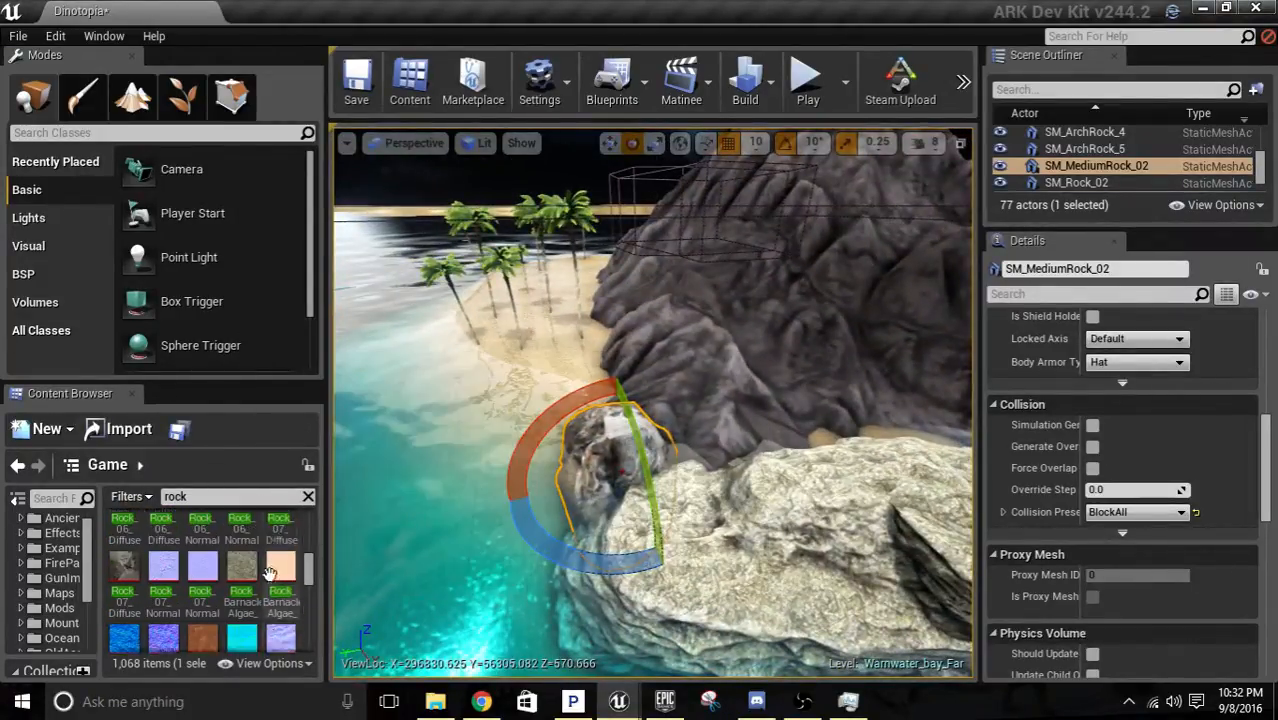
scroll(278, 586, "down", 4)
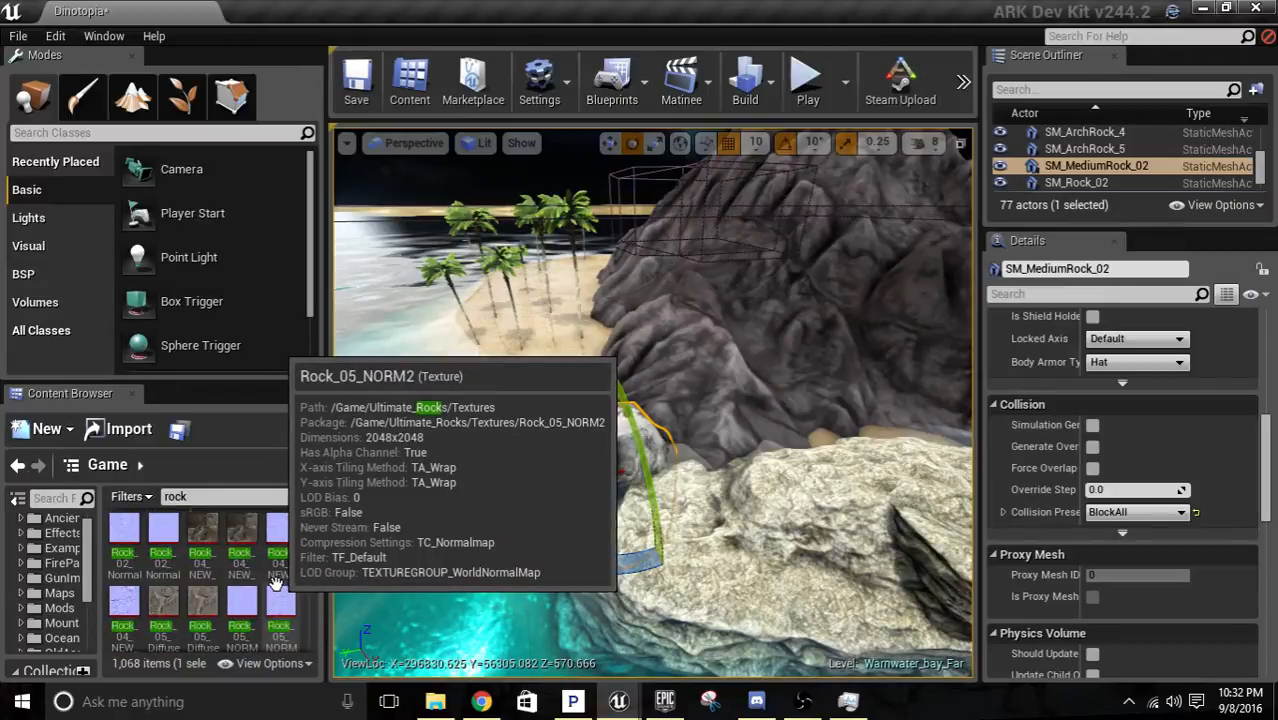
scroll(279, 588, "up", 5)
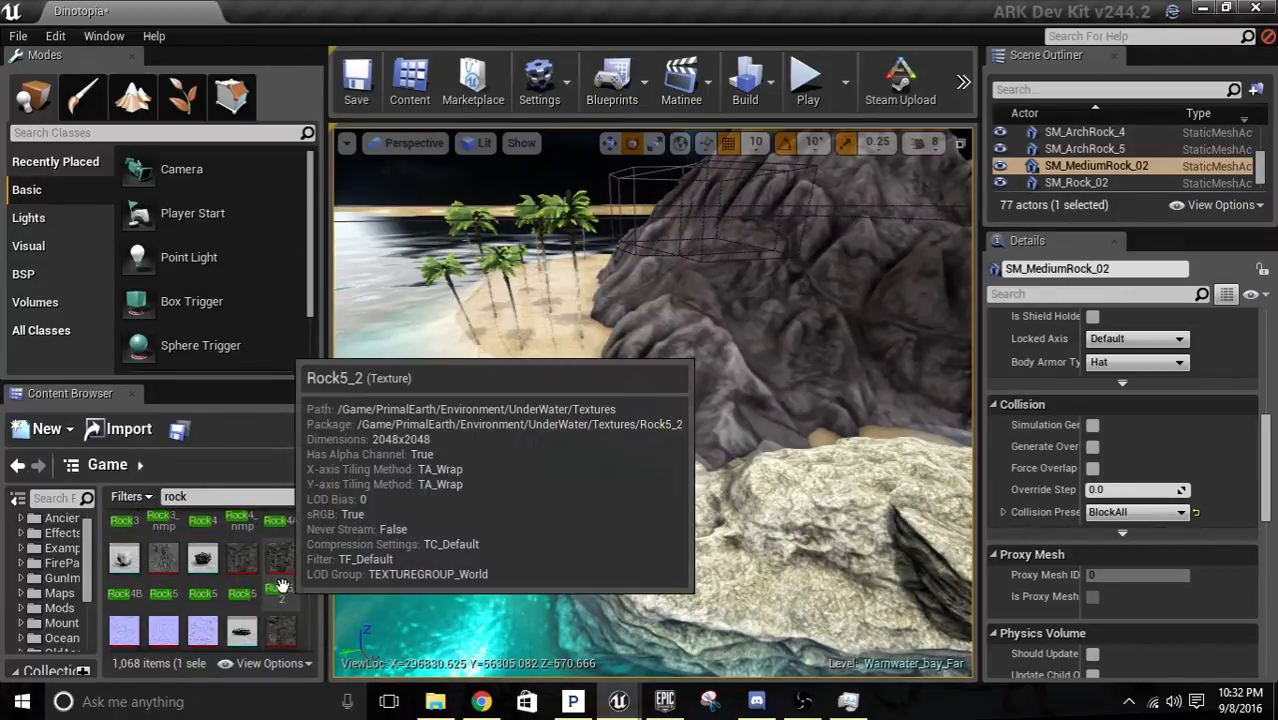
scroll(279, 582, "up", 6)
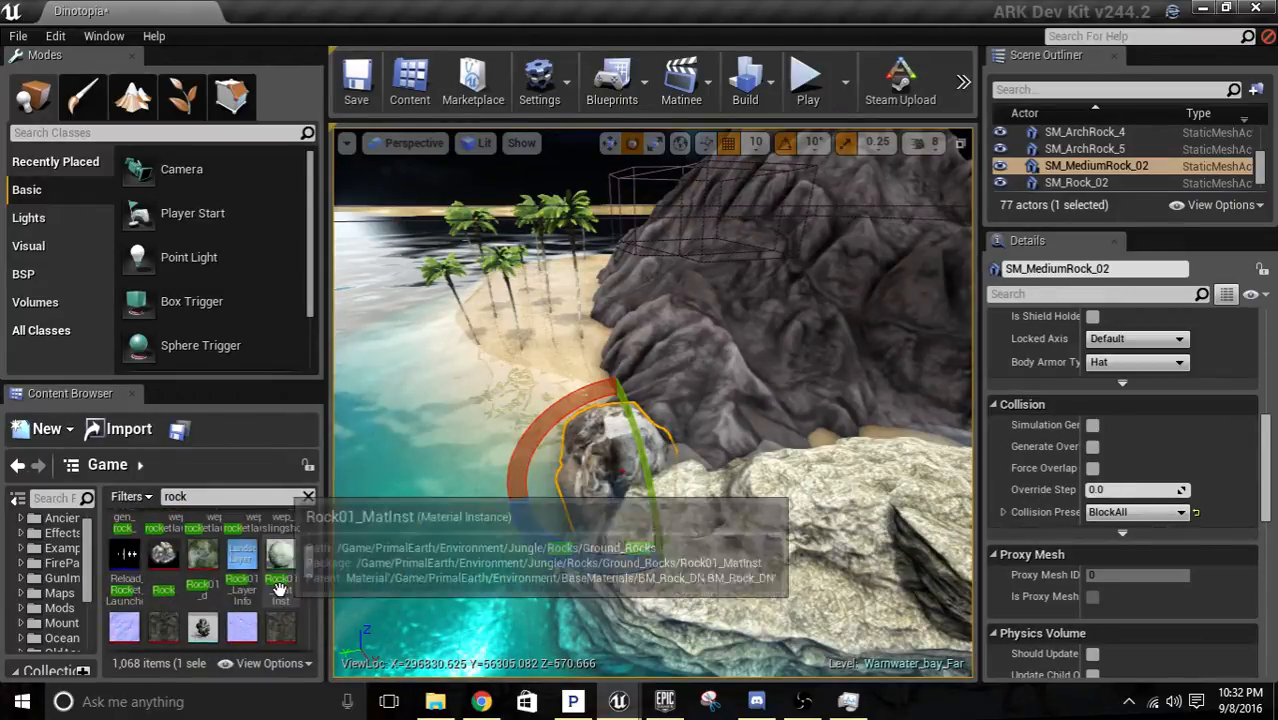
scroll(267, 580, "up", 5)
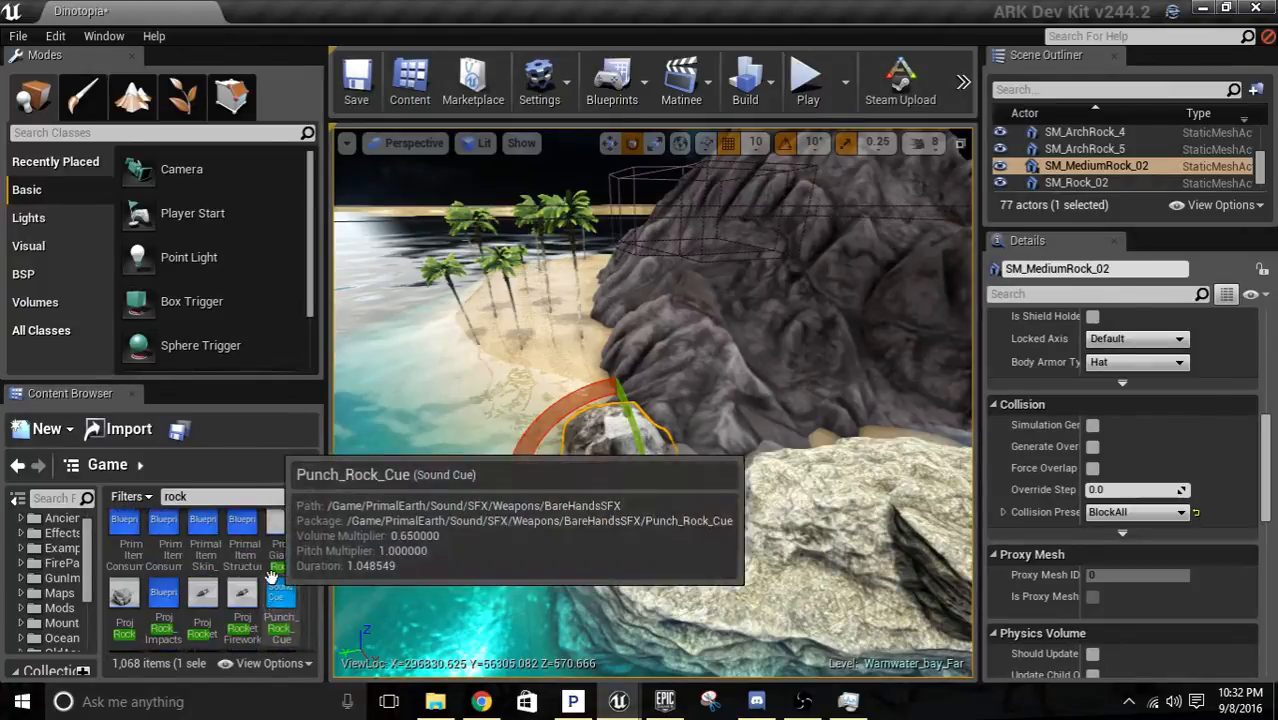
scroll(265, 585, "up", 5)
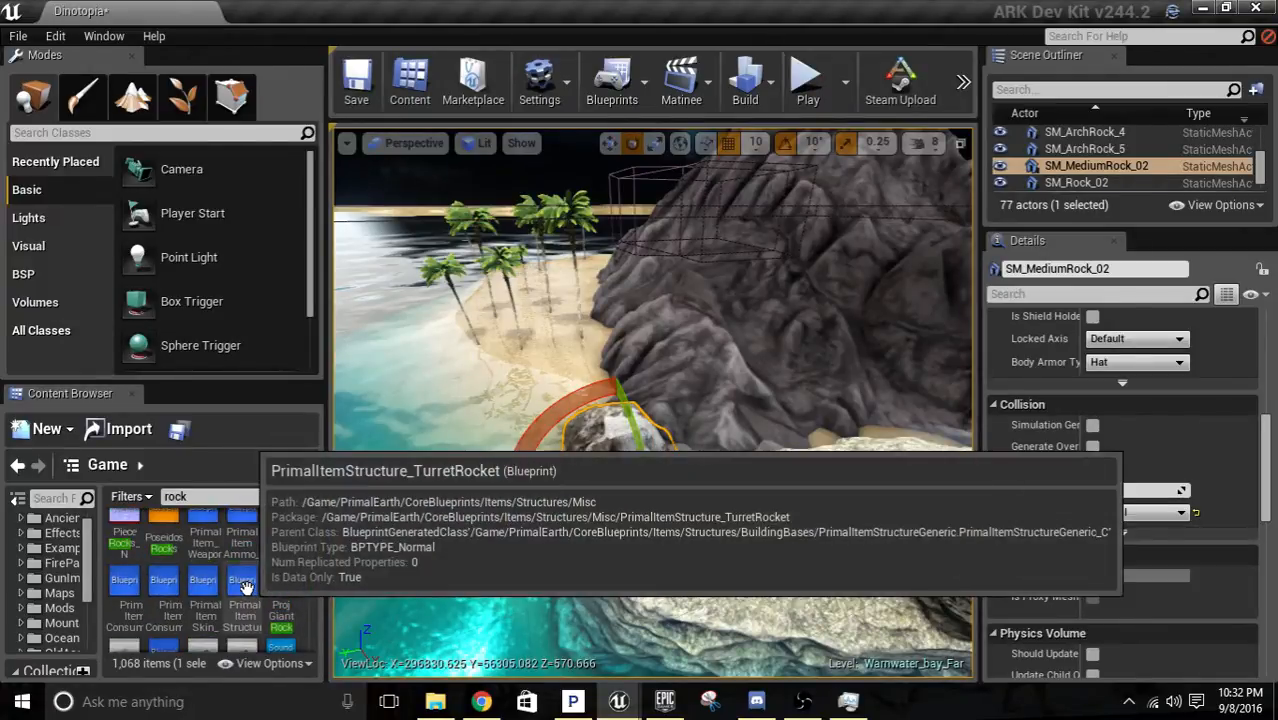
scroll(262, 590, "up", 5)
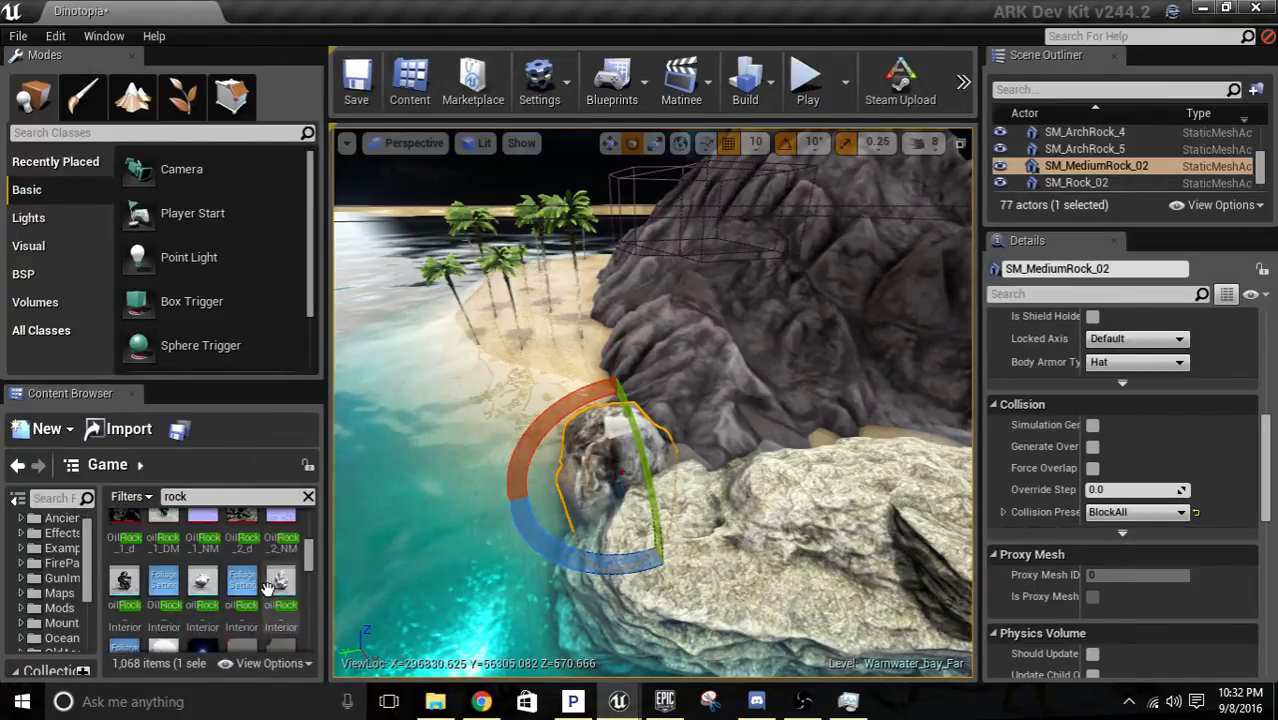
scroll(265, 585, "up", 4)
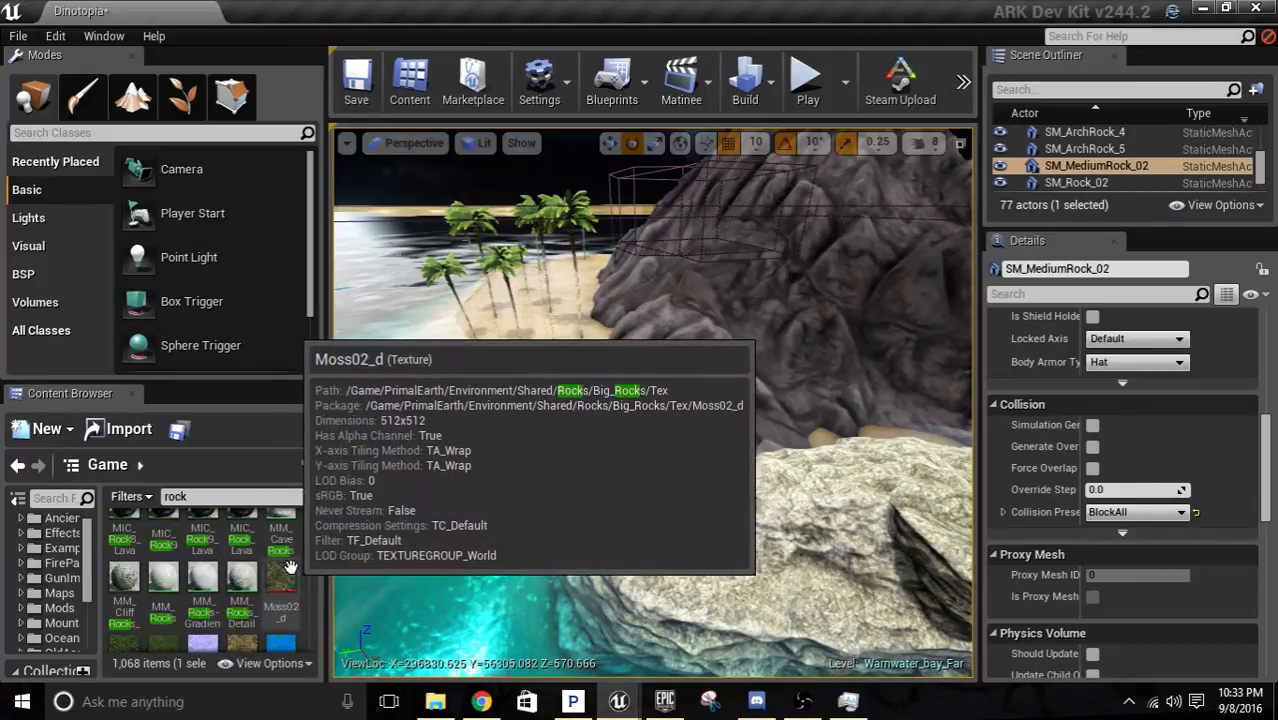
Apply the MM_Cliff rock material to the medium rock at the volcano's base.
left_click_drag(126, 590, 603, 434)
right_click_drag(603, 458, 725, 478)
left_click_drag(124, 585, 681, 431)
key("Escape")
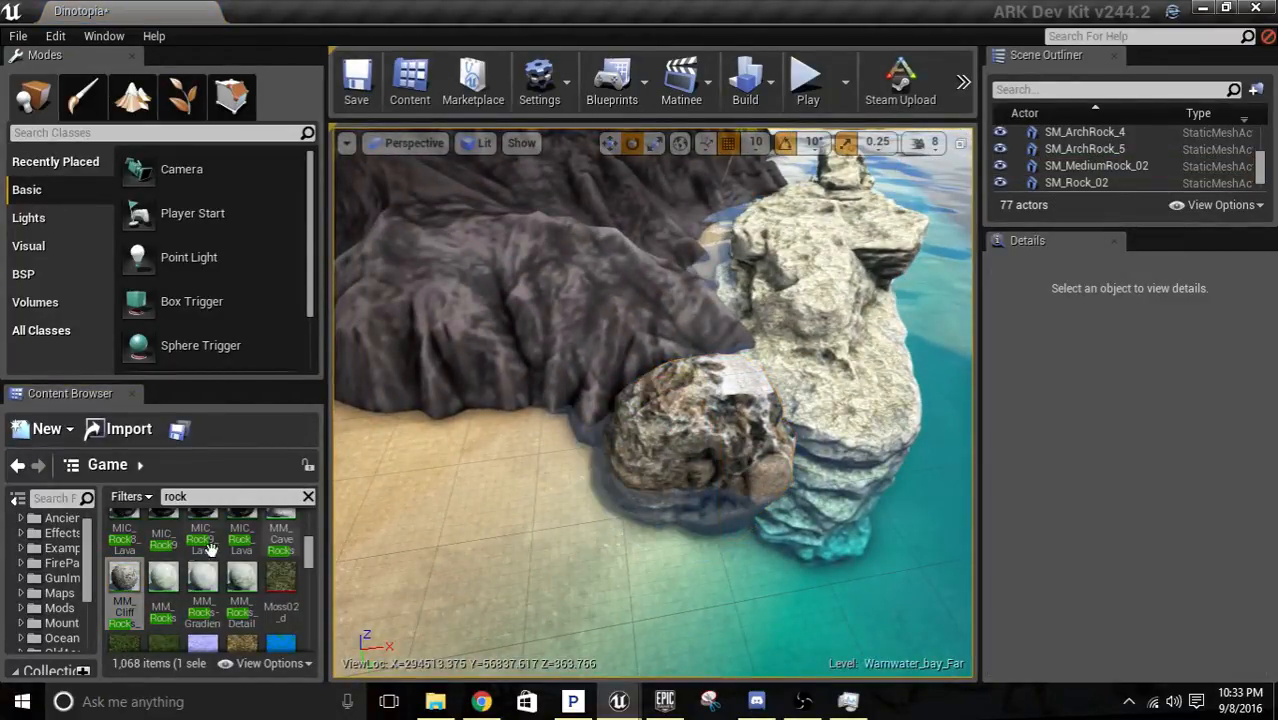
left_click_drag(124, 585, 634, 480)
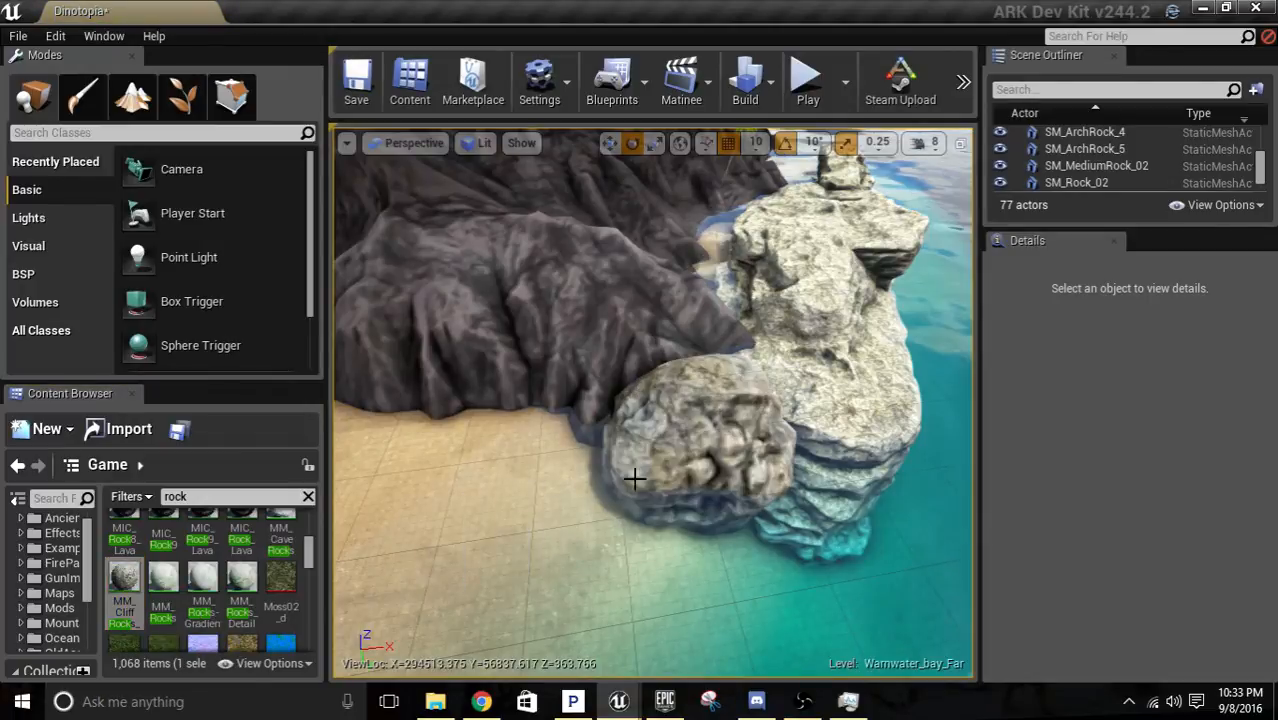
Try the MM_CliffRocks_MIC material on the large shoreline rock formation and the smaller rock at its end.
key("d")
right_click_drag(634, 480, 405, 622)
key("w")
key("s")
left_click(121, 578)
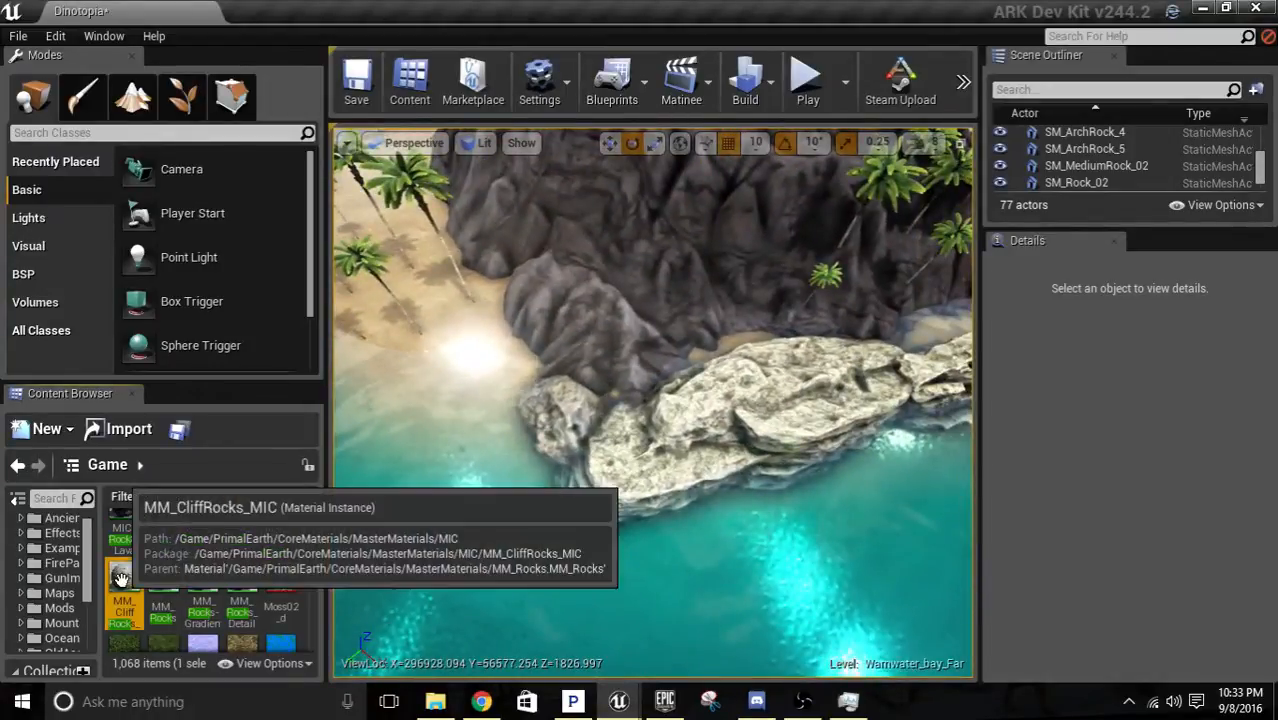
left_click_drag(121, 578, 664, 445)
key("d")
right_click_drag(664, 445, 328, 529)
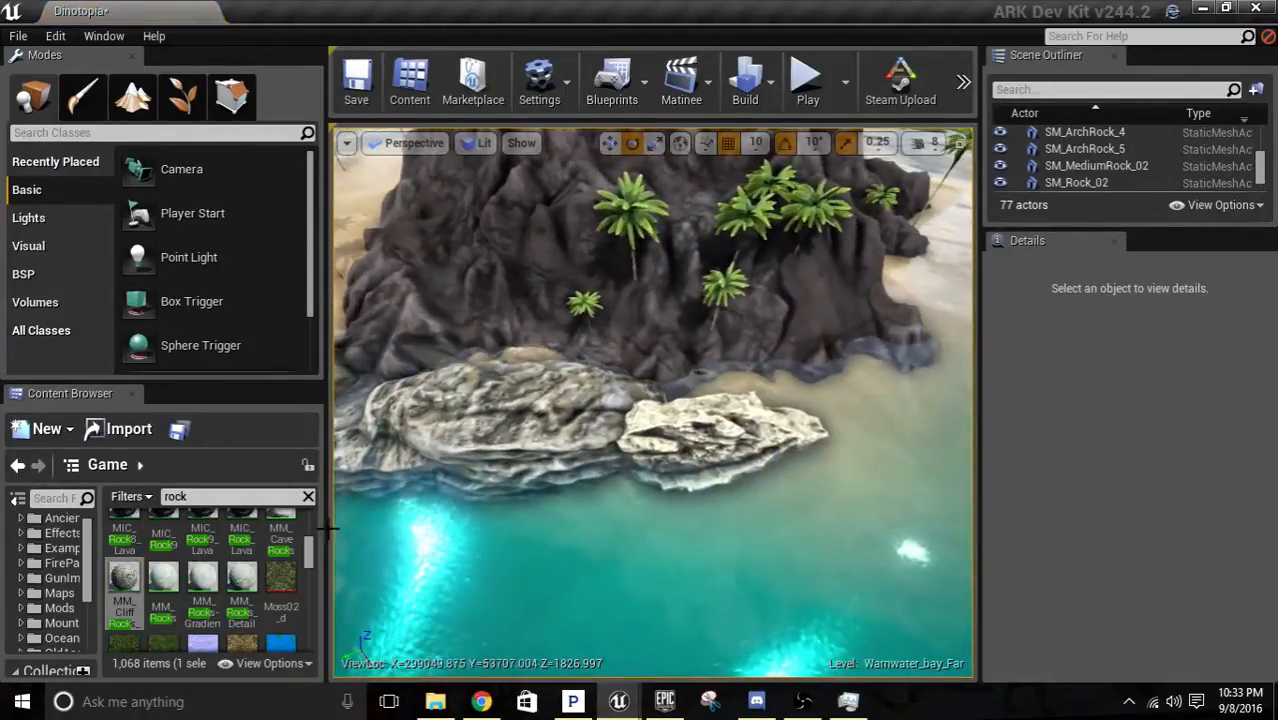
mouse_move(123, 578)
left_mouse_down()
mouse_move(442, 540)
mouse_move(405, 470)
left_mouse_up()
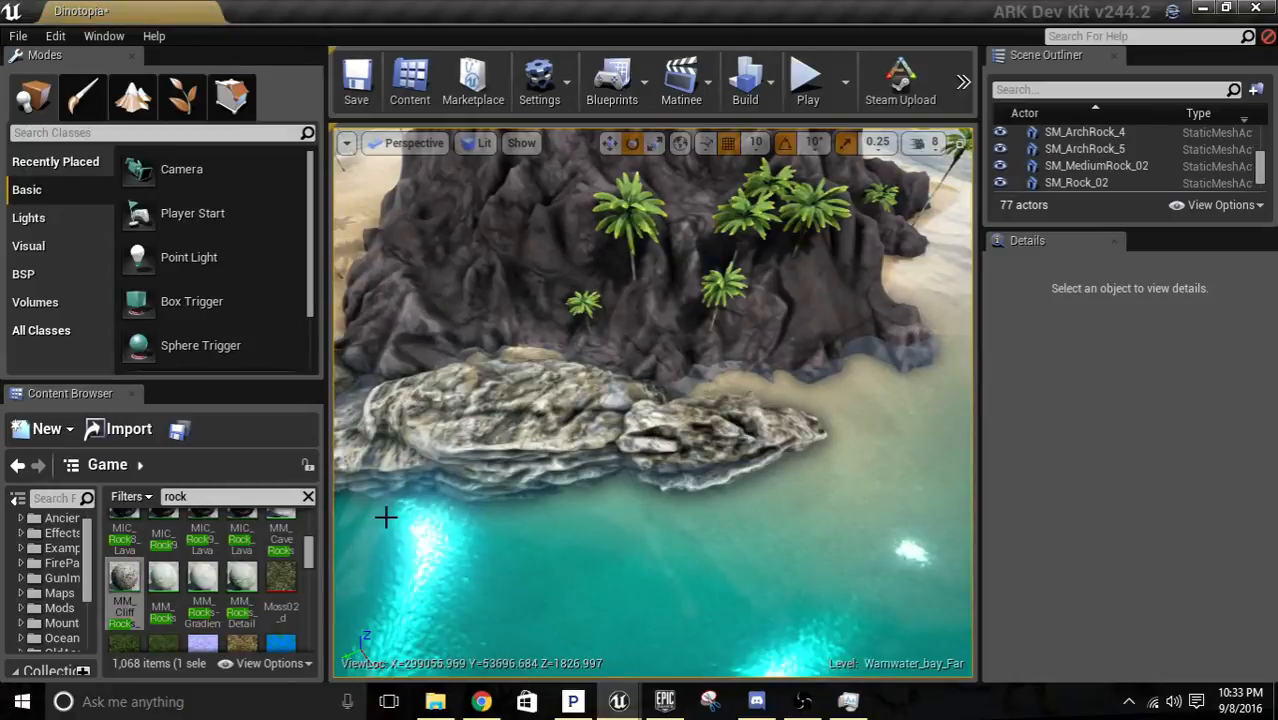
Apply the MIC_Rock62 material to the large rock formation along the volcano's shoreline.
scroll(195, 585, "up", 2)
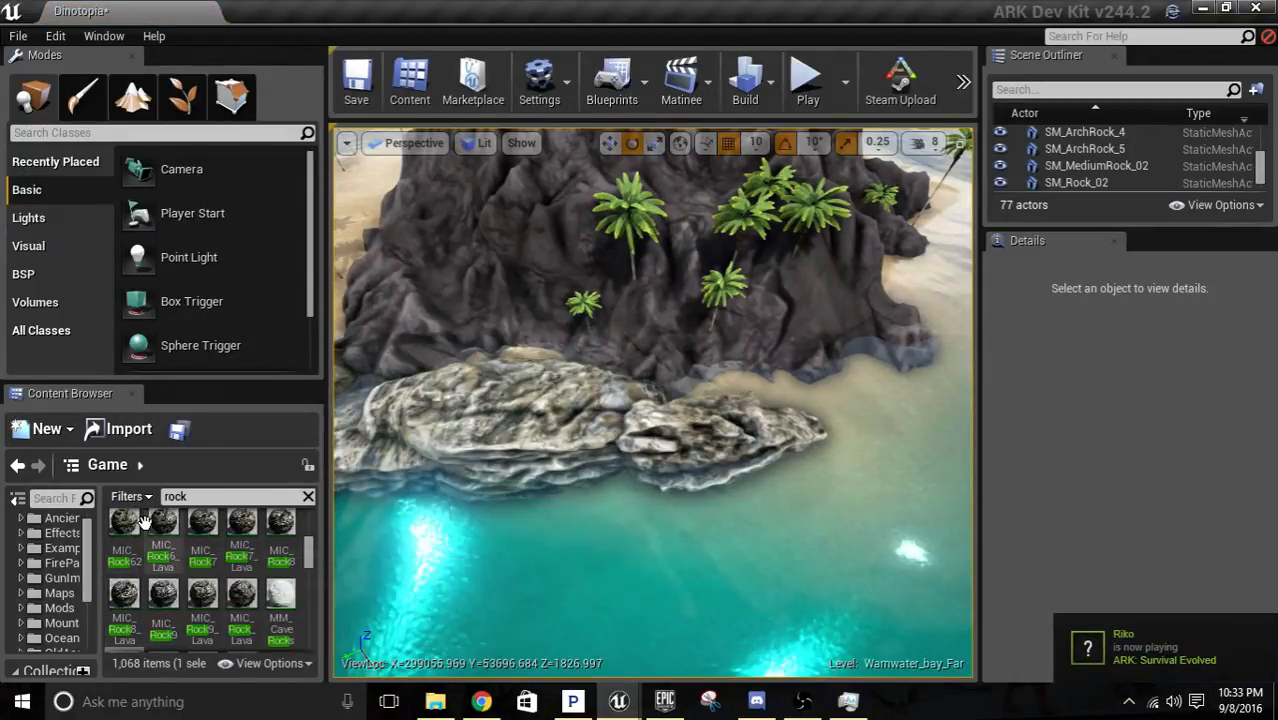
left_click_drag(126, 524, 479, 425)
mouse_move(479, 425)
right_mouse_down()
mouse_move(440, 420)
mouse_move(475, 424)
right_mouse_up()
key("a")
key("w")
Try the MIC_Rock6_Lava and MIC_Rock62 materials on the smaller rock at the end of the formation.
left_click_drag(155, 523, 744, 508)
right_click_drag(744, 508, 775, 510)
key("w")
key("s")
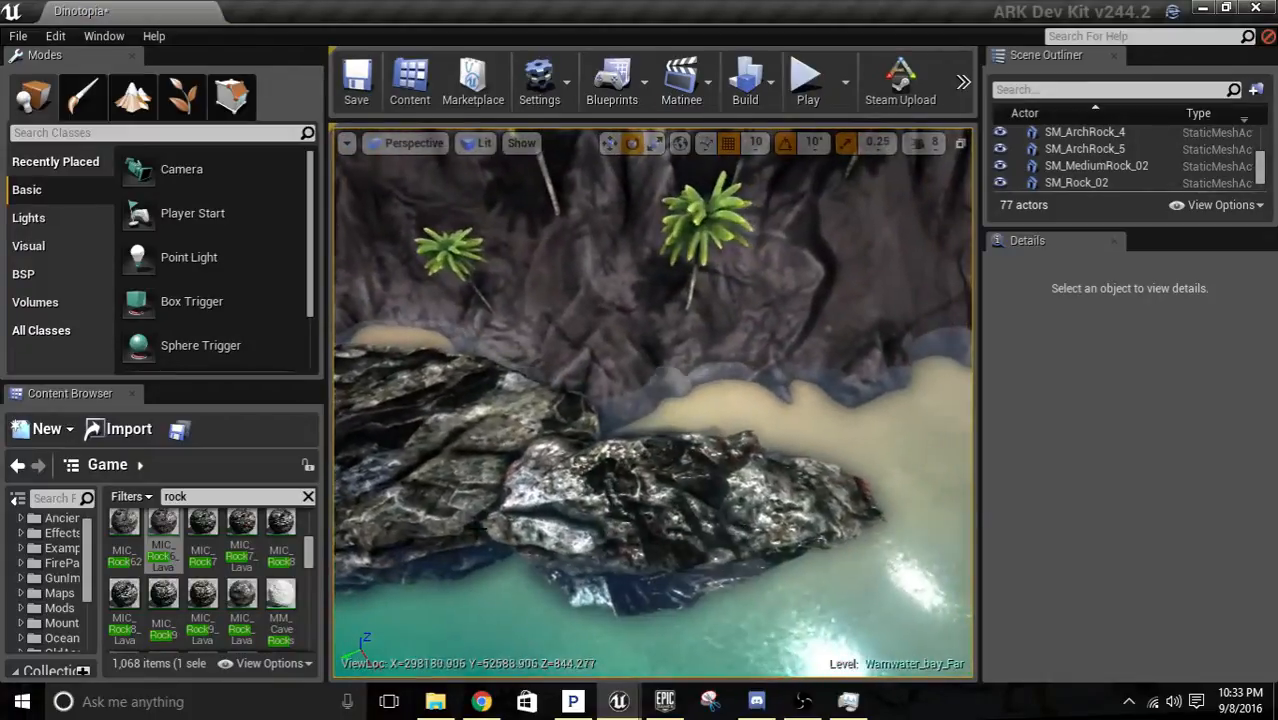
left_click_drag(137, 518, 622, 525)
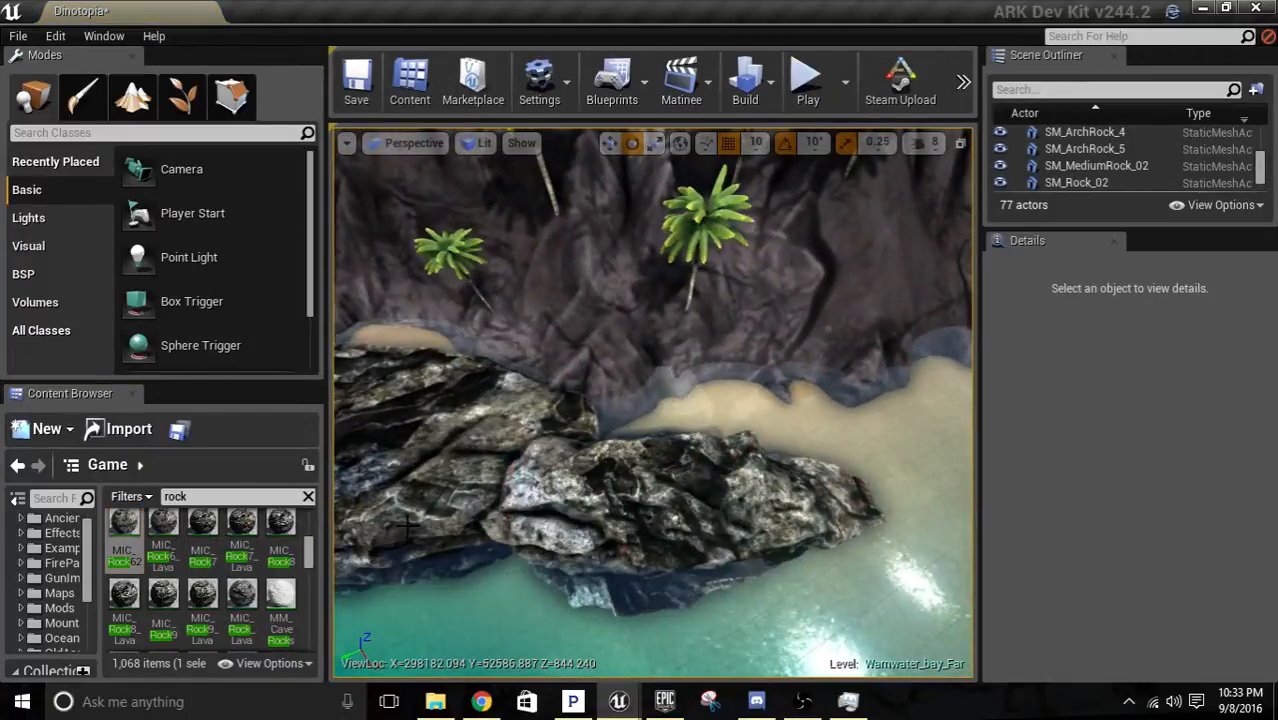
key("a")
right_click_drag(622, 525, 615, 525)
Apply the MIC_Rock7 material to the smaller rock at the end of the shoreline formation.
left_click_drag(212, 531, 736, 508)
key("w")
key("d")
right_click_drag(736, 508, 650, 520)
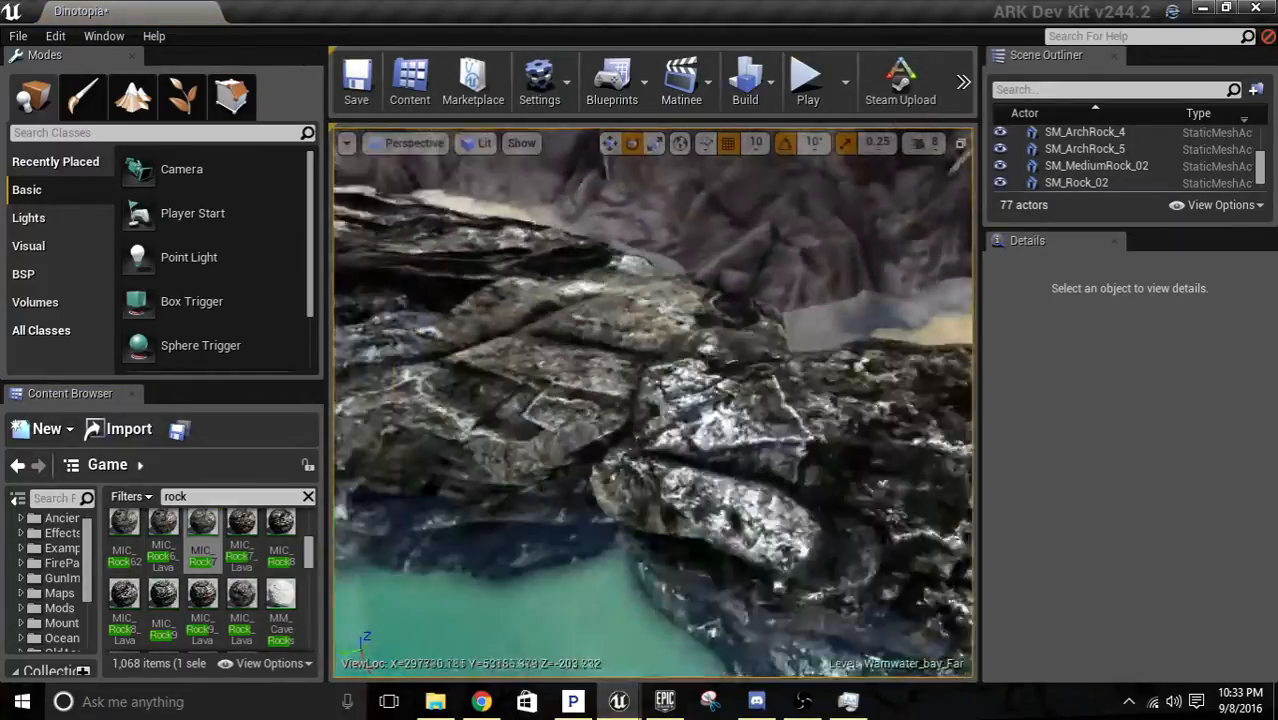
right_click_drag(656, 400, 656, 400)
key("s")
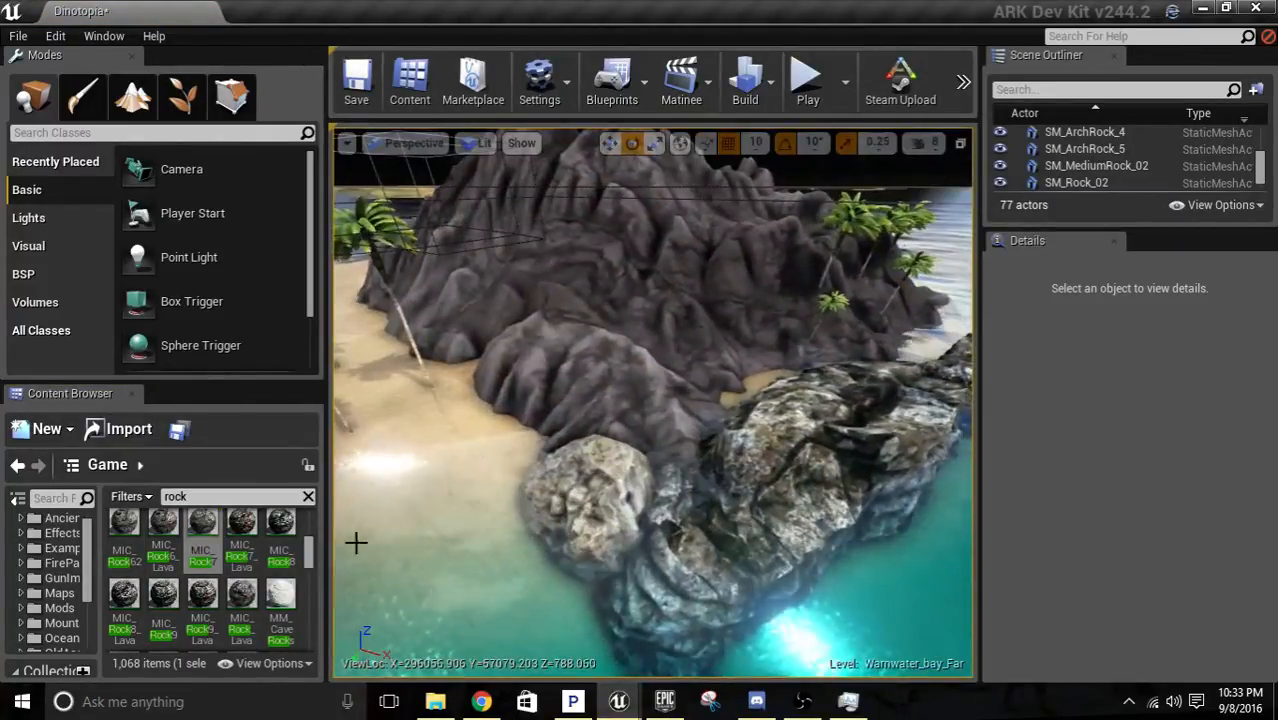
Apply the MIC_Rock9 material to the medium rock at the volcano's base.
left_click_drag(163, 597, 579, 555)
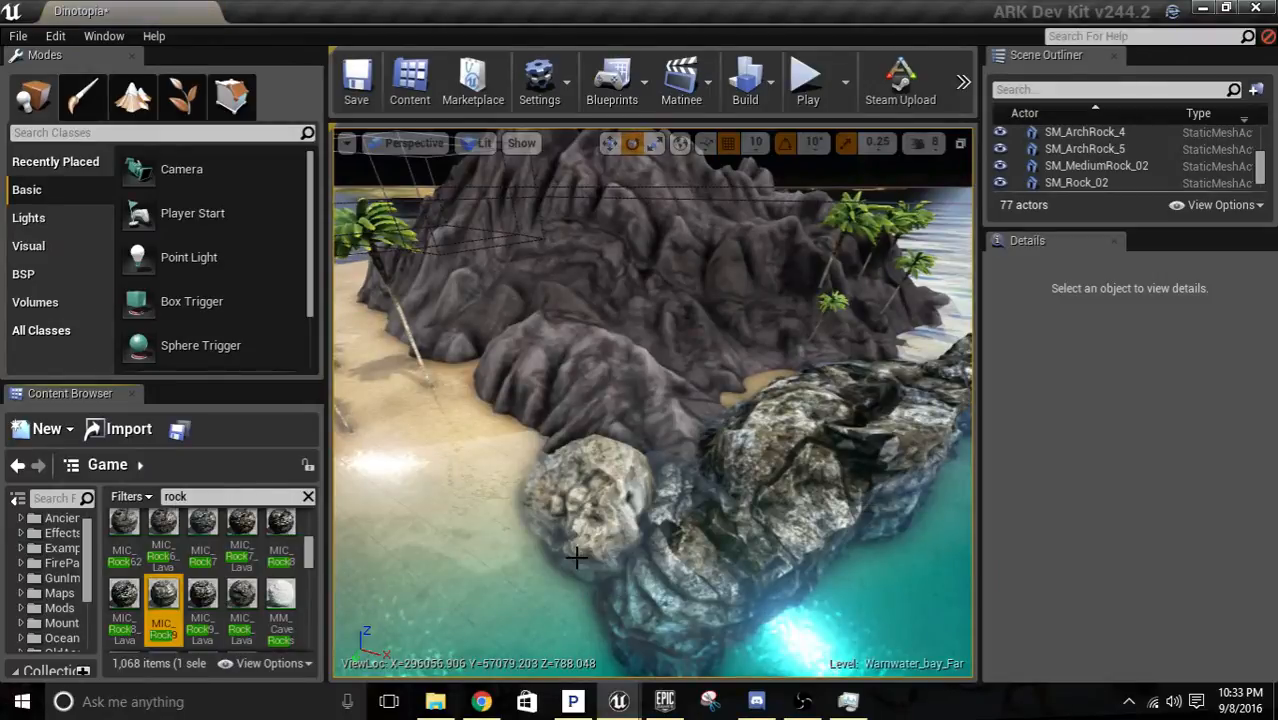
right_click_drag(579, 555, 630, 545)
key("a")
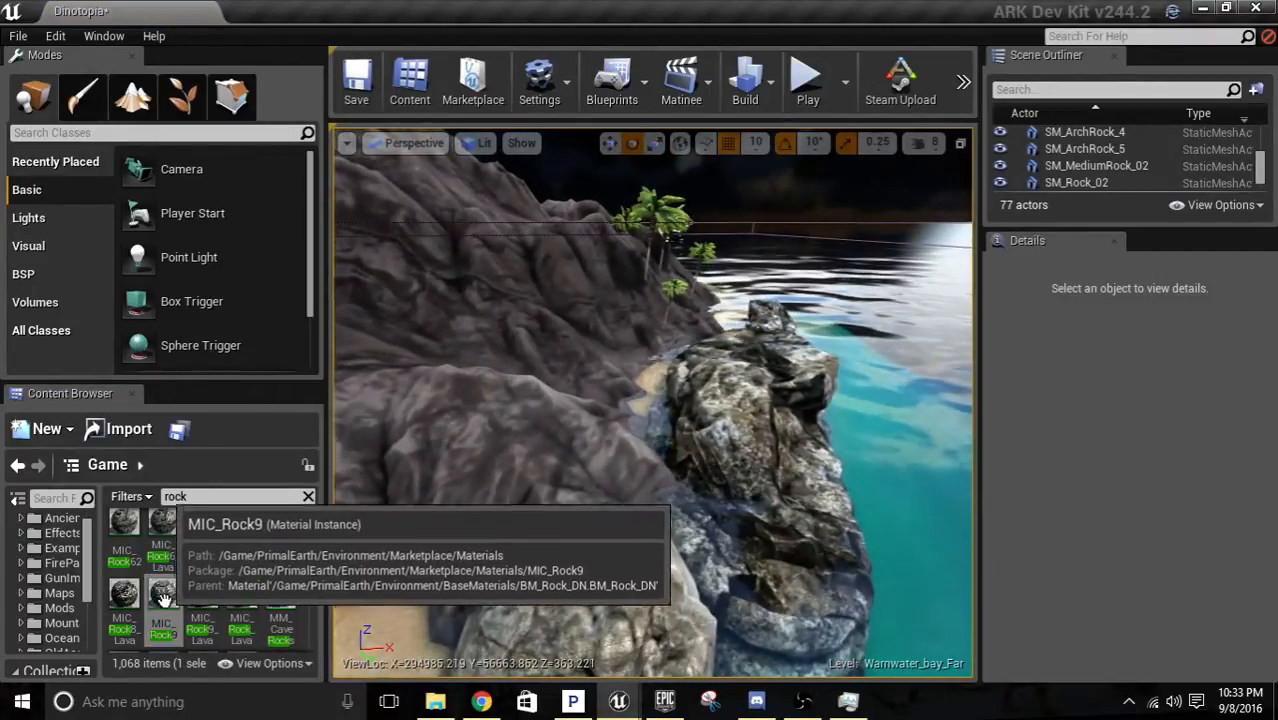
left_click_drag(163, 599, 606, 612)
key("s")
Inspect the volcano's shoreline for material mismatches and look through the "rock" search results.
right_click_drag(606, 612, 605, 565)
key("d")
key("w")
key("s")
key("d")
key("w")
key("s")
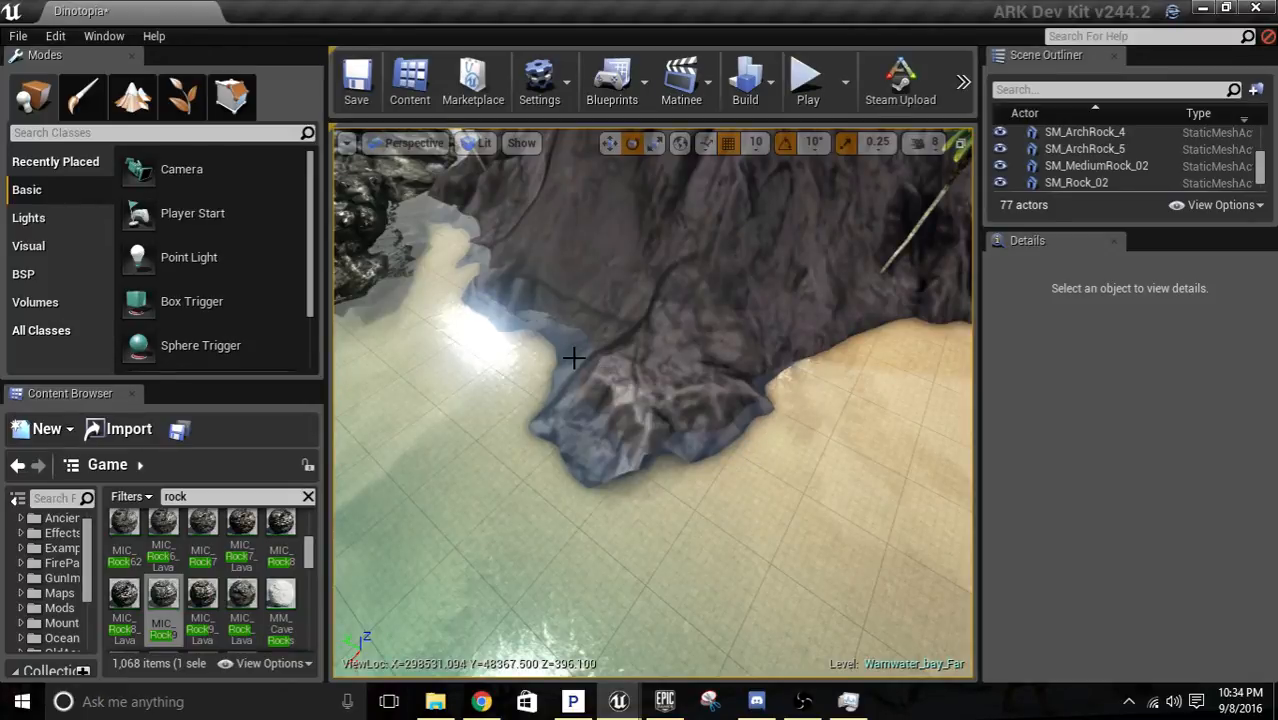
key("s")
right_click_drag(574, 358, 544, 358)
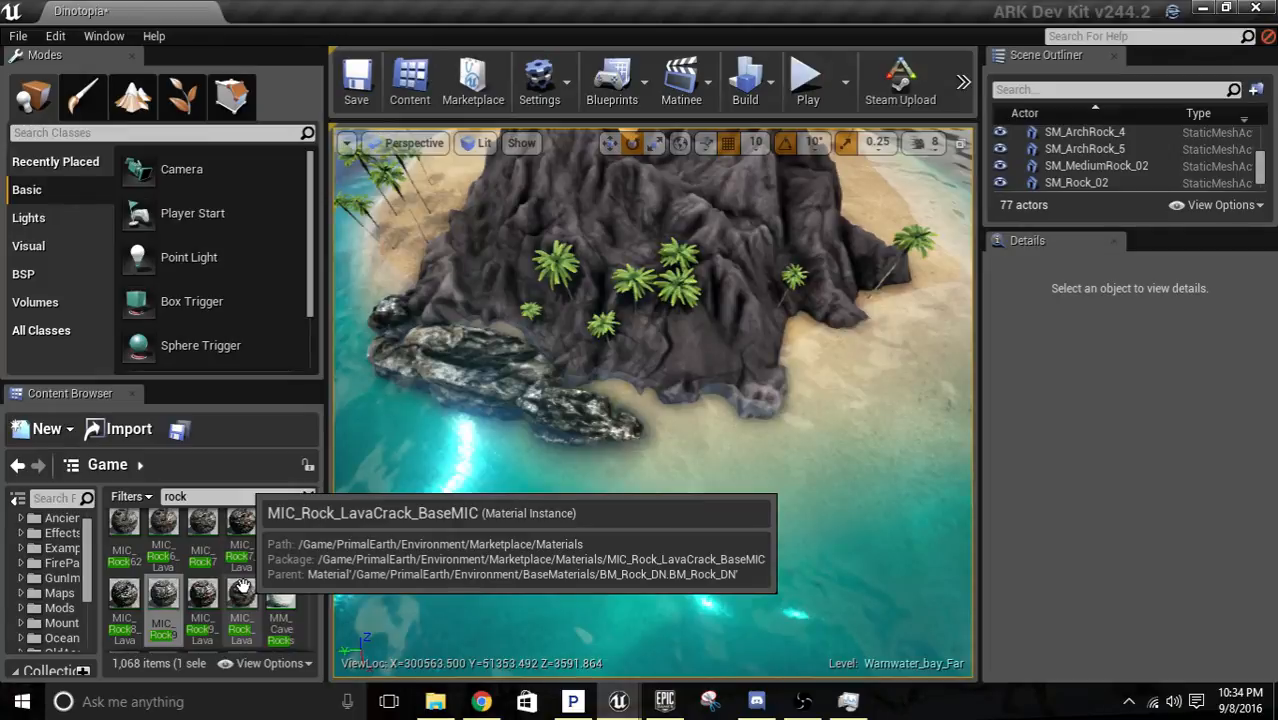
scroll(260, 588, "down", 3)
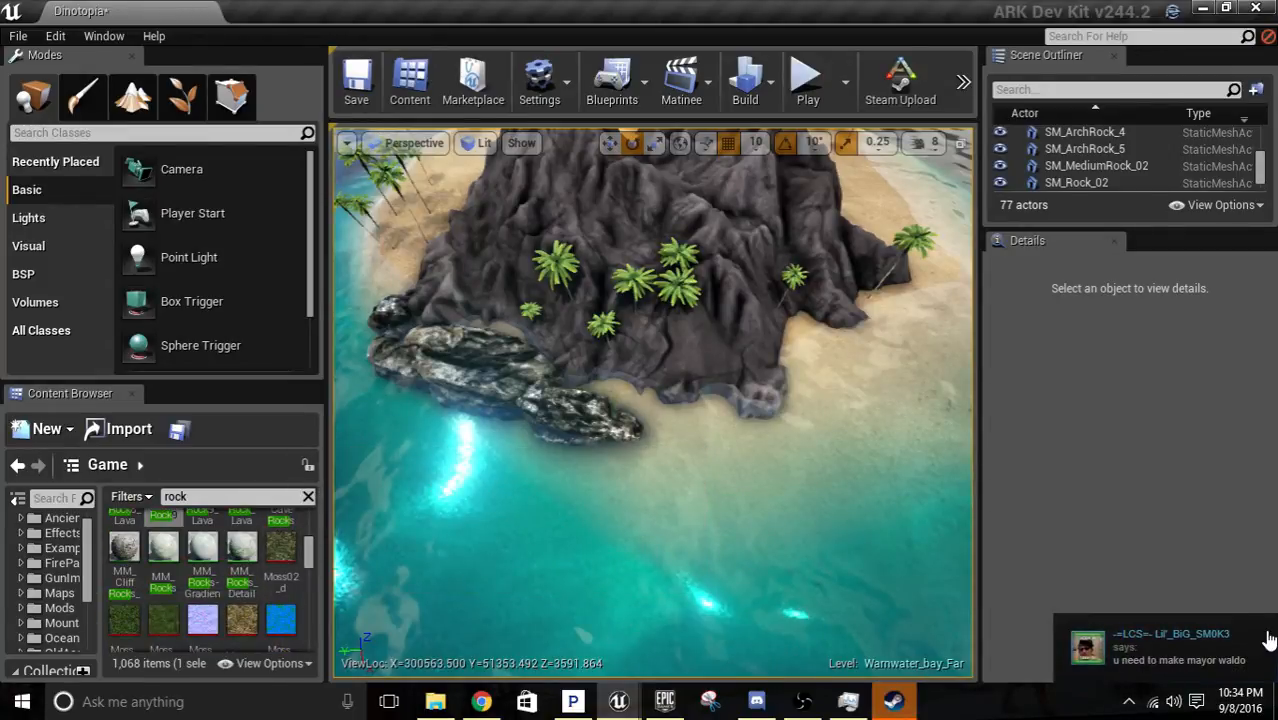
left_click(1220, 655)
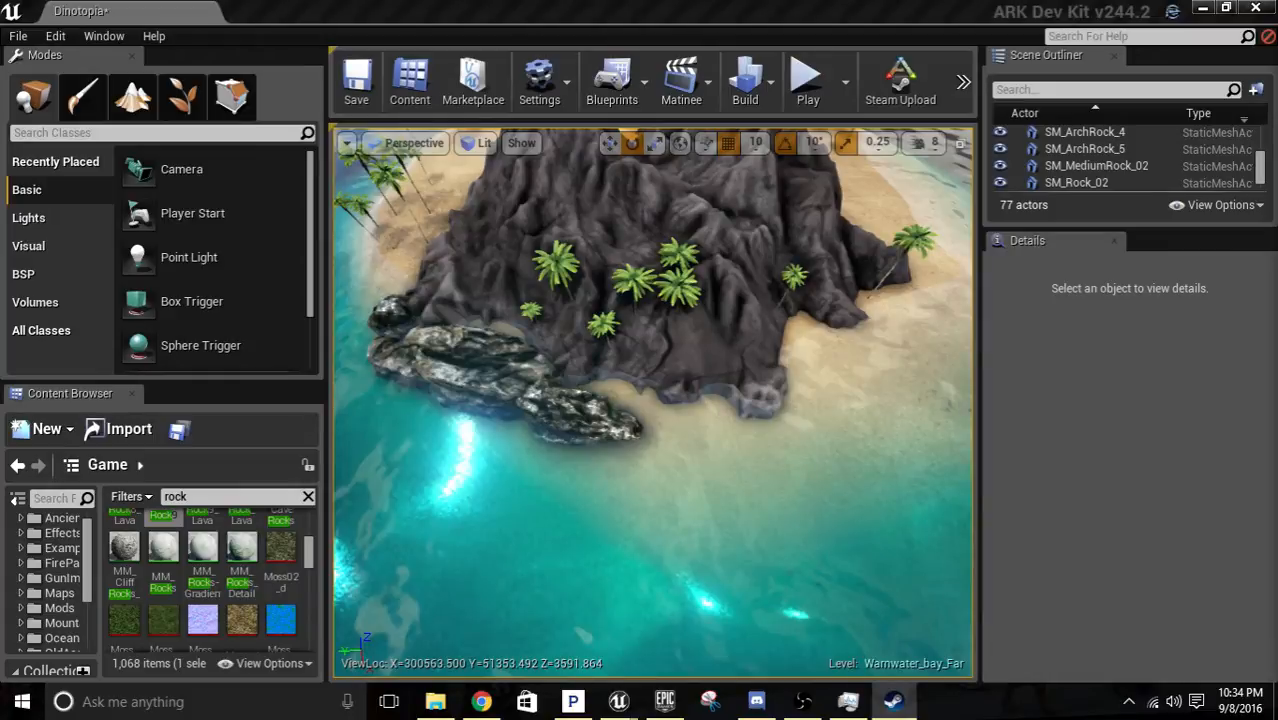
scroll(278, 594, "up", 2)
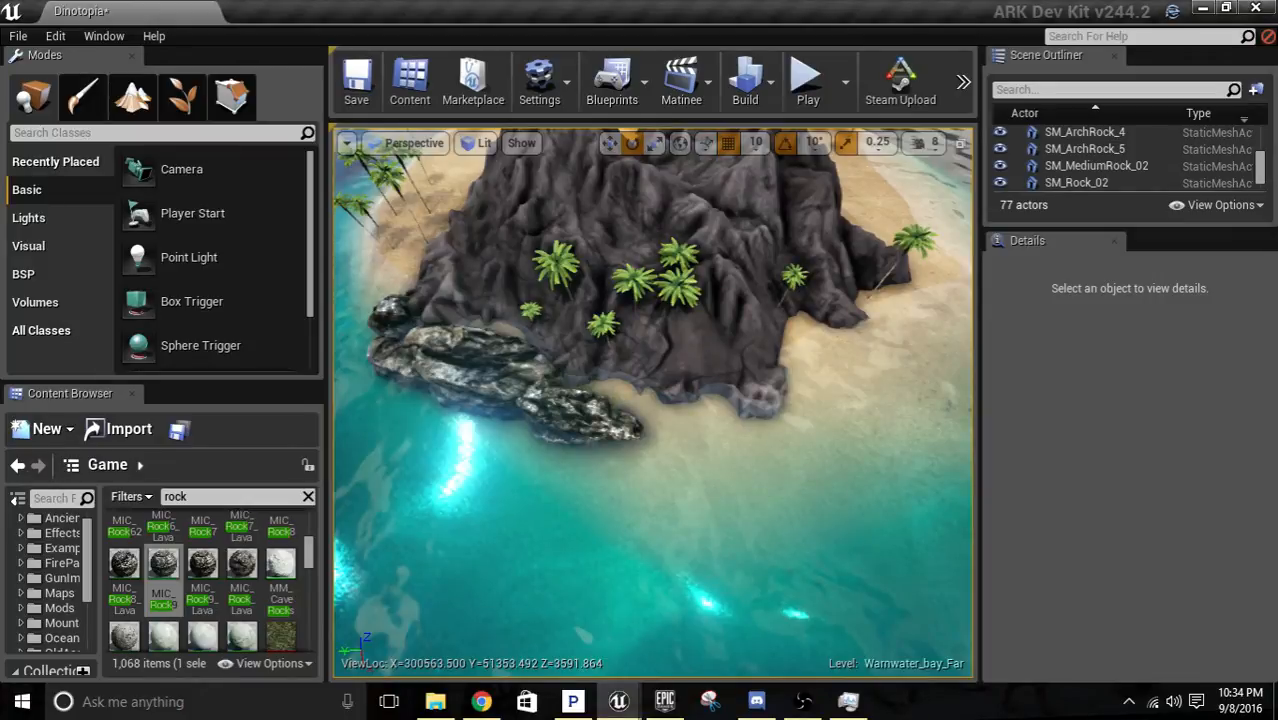
Review the volcanic island and survey the whole Dinotopia landscape from high above.
right_click_drag(690, 495, 725, 495)
key("w")
scroll(243, 597, "up", 3)
right_click_drag(610, 300, 650, 180)
key("w")
key("s")
key("w")
right_click_drag(650, 400, 400, 524)
key("s")
key("a")
key("w")
key("s")
key("d")
mouse_move(674, 517)
right_mouse_down()
mouse_move(654, 460)
mouse_move(674, 517)
right_mouse_up()
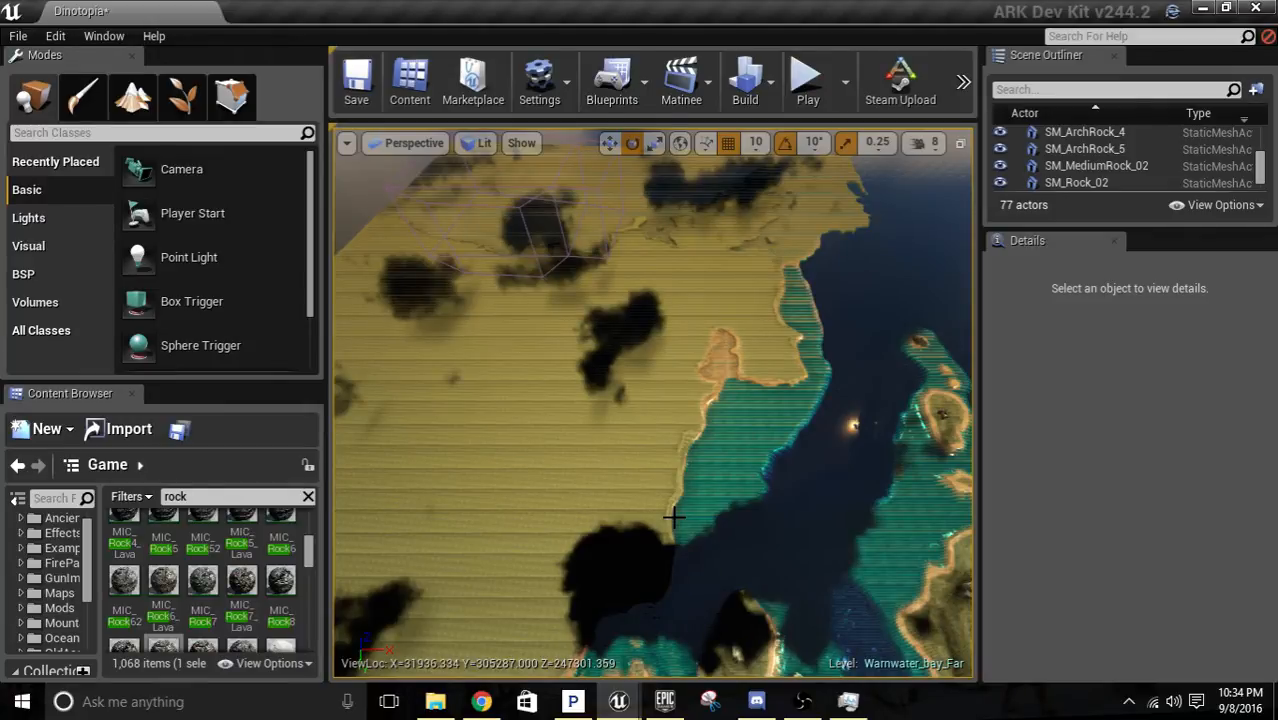
right_click_drag(653, 403, 715, 430)
Hide the WaterPlane actor to expose the landscape beneath the sea.
scroll(1112, 170, "down", 5)
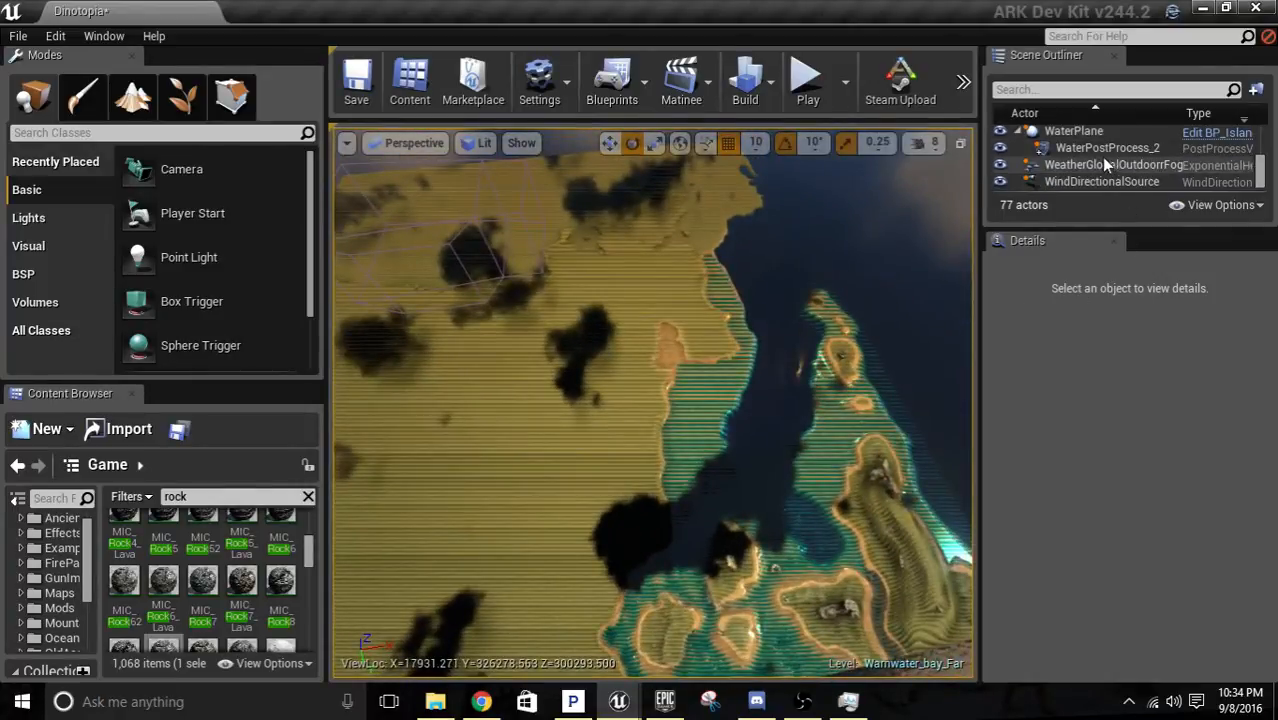
scroll(1005, 165, "up", 1)
left_click(1000, 161)
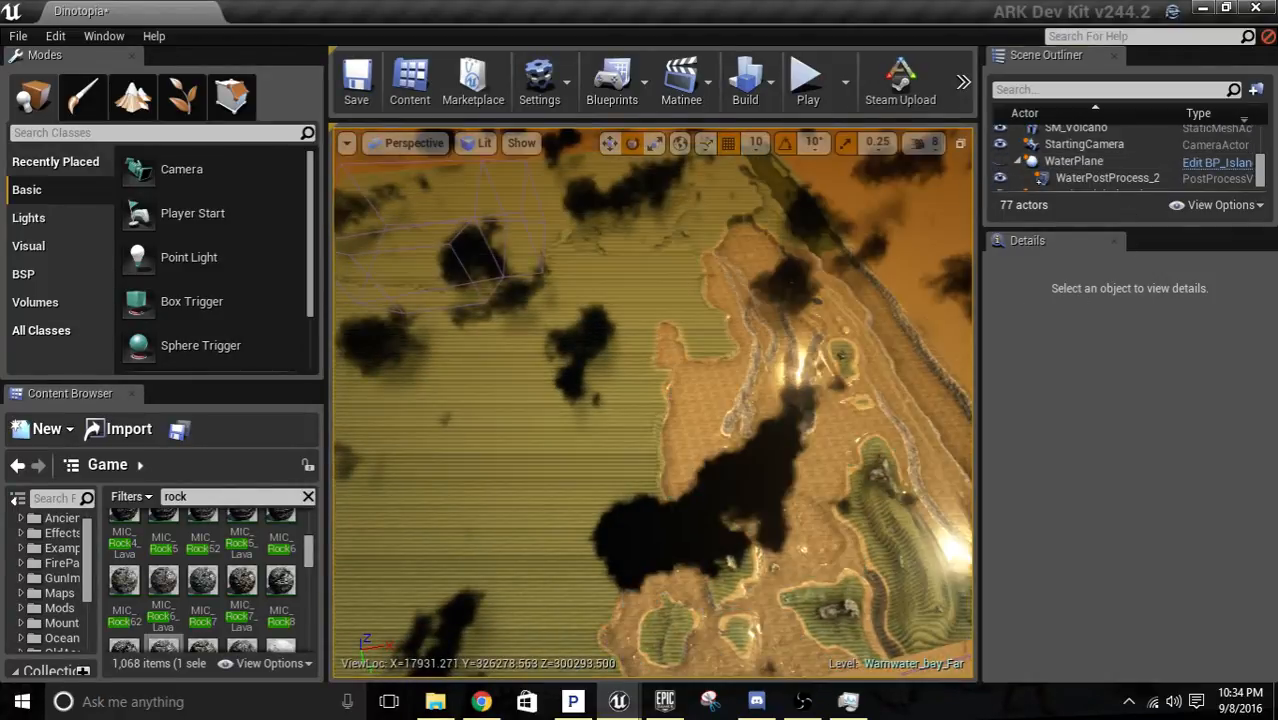
mouse_move(760, 350)
right_mouse_down()
mouse_move(755, 305)
mouse_move(753, 366)
right_mouse_up()
key("w")
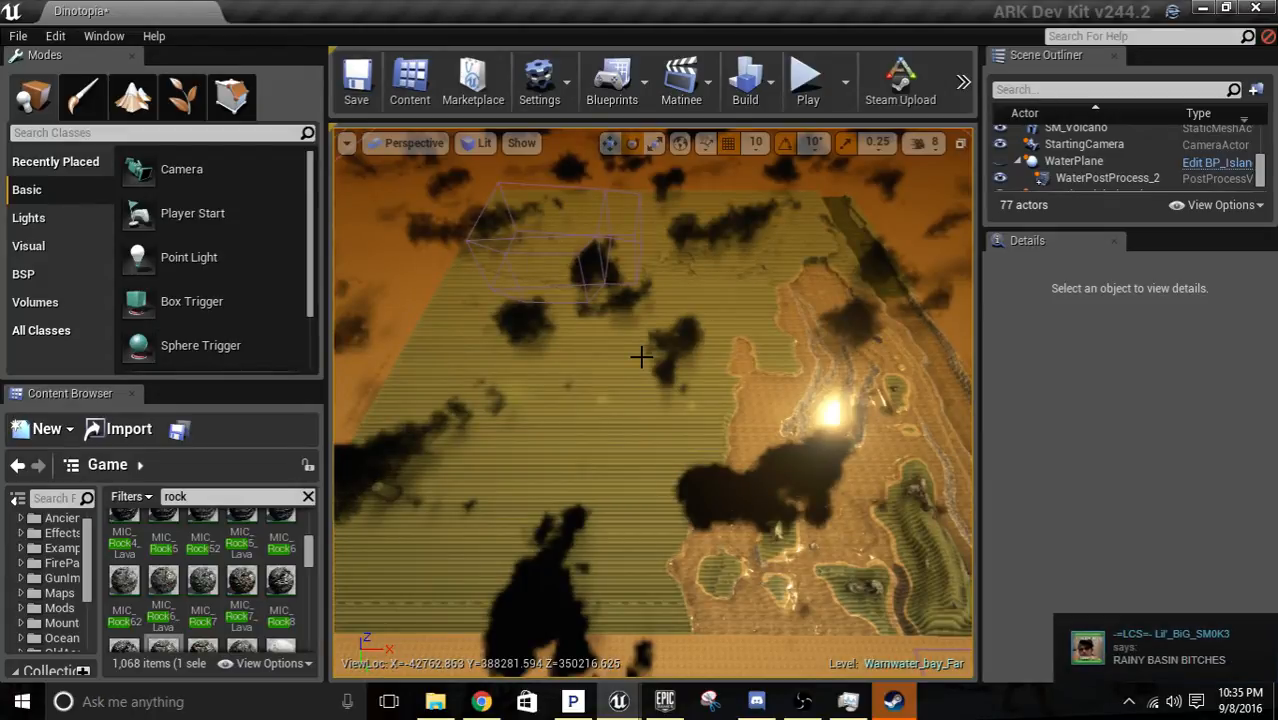
Dismiss the chat notification and exit Steam.
left_click(1233, 648)
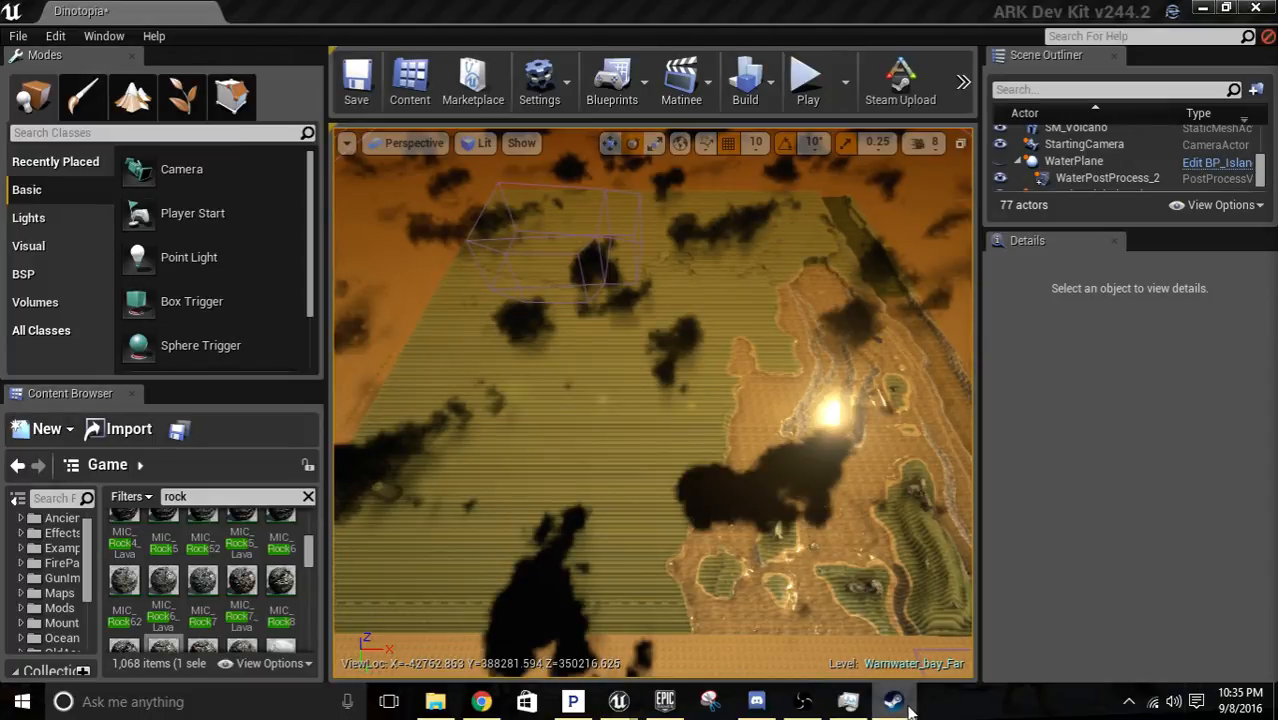
left_click(1131, 702)
right_click(1190, 630)
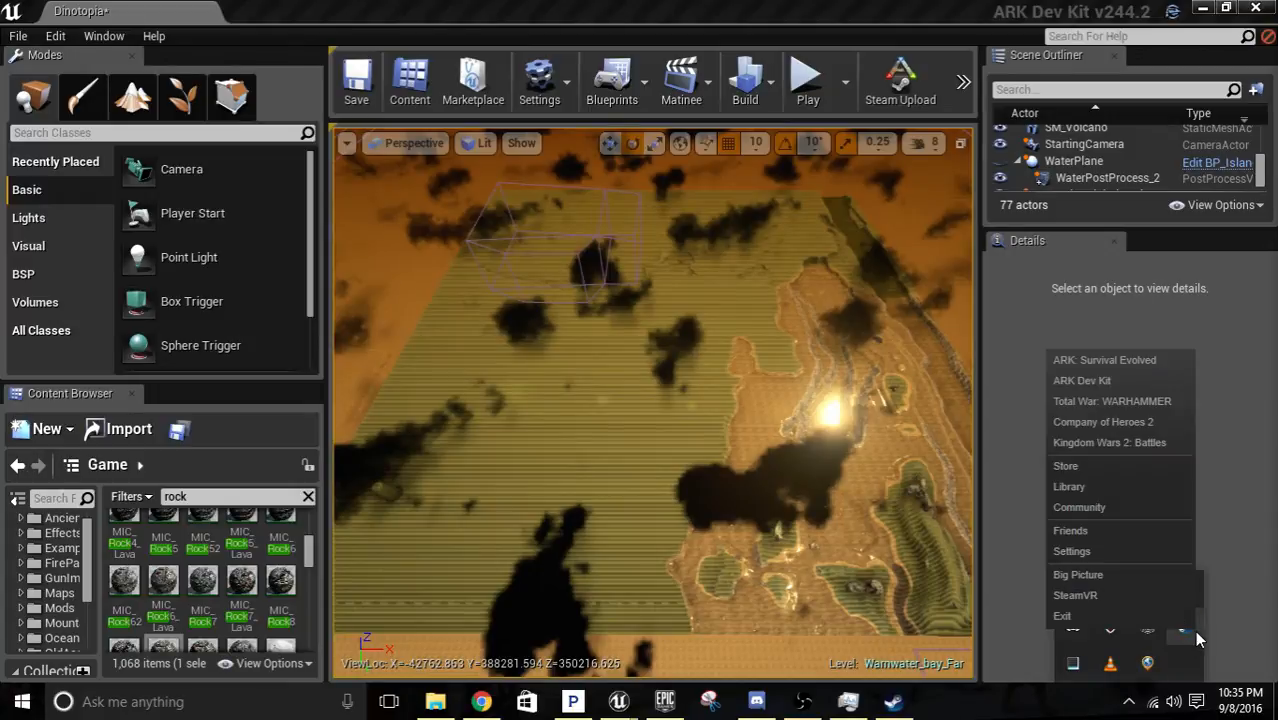
left_click(1126, 622)
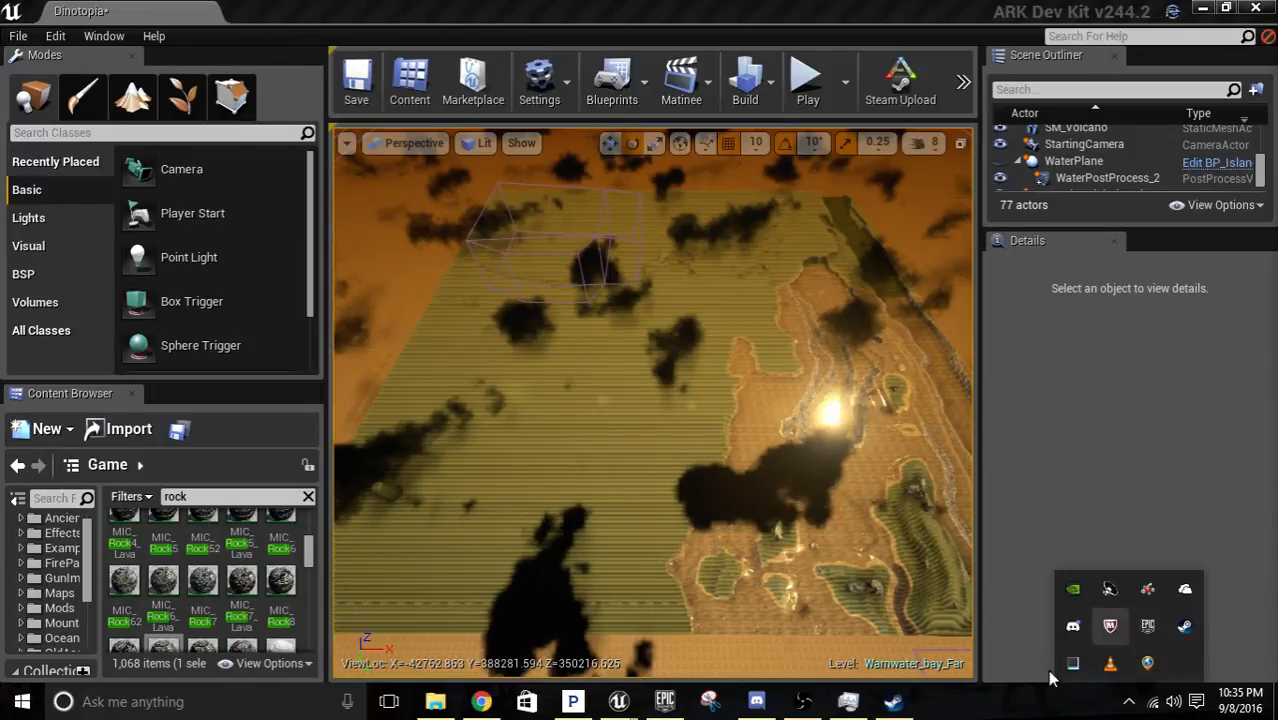
left_click(713, 420)
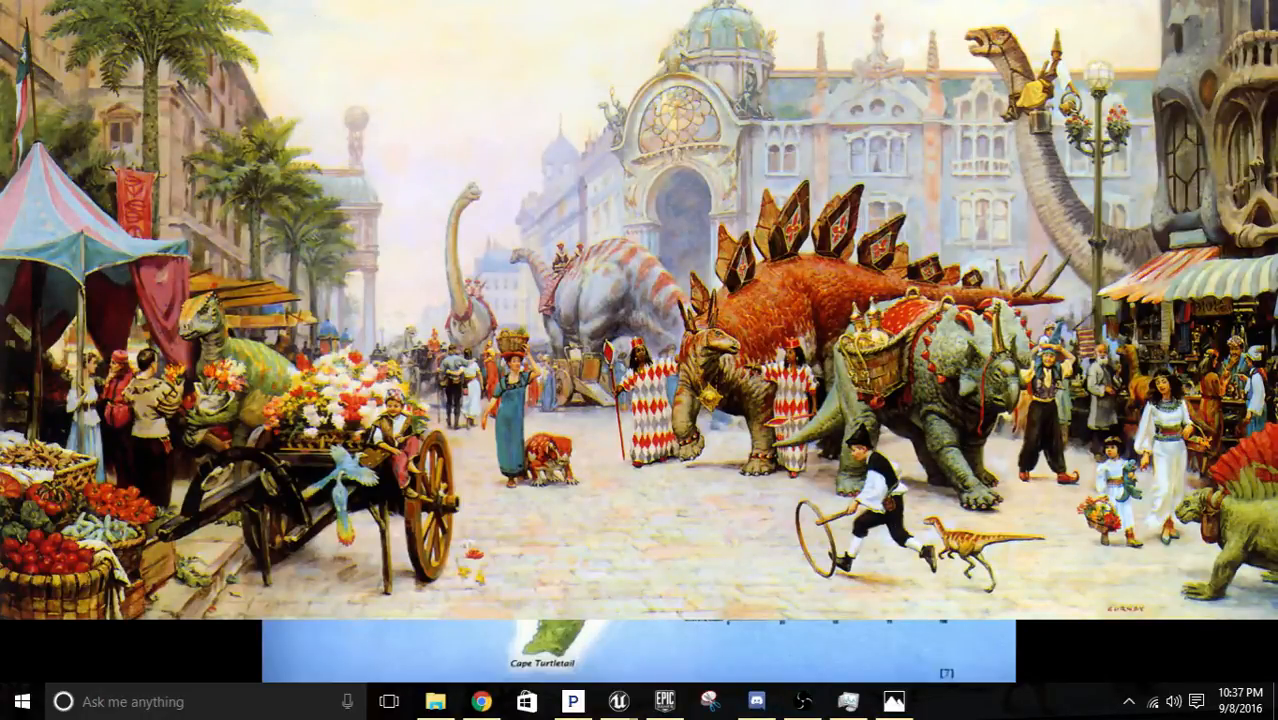
Switch back to the ARK Dev Kit and survey the mainland and the neighbouring grassy islands.
key("alt+Tab")
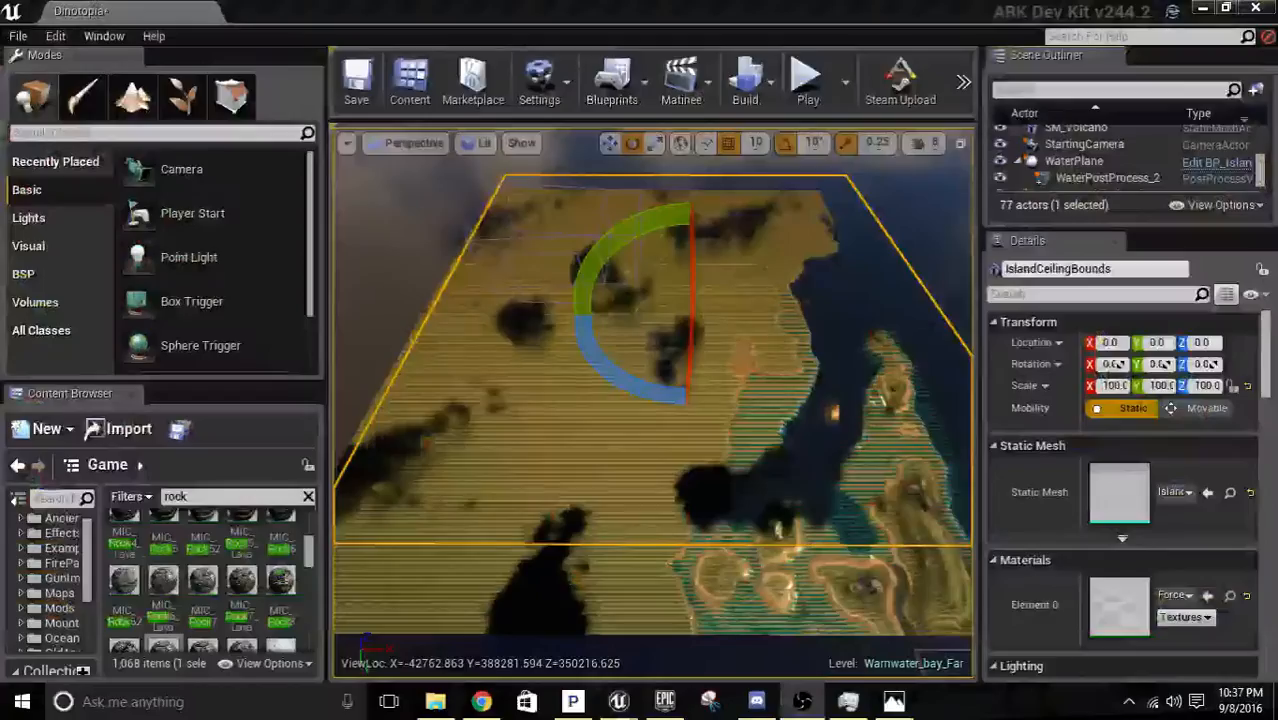
right_click_drag(791, 354, 700, 290)
key("w")
key("a")
right_click_drag(554, 270, 554, 333)
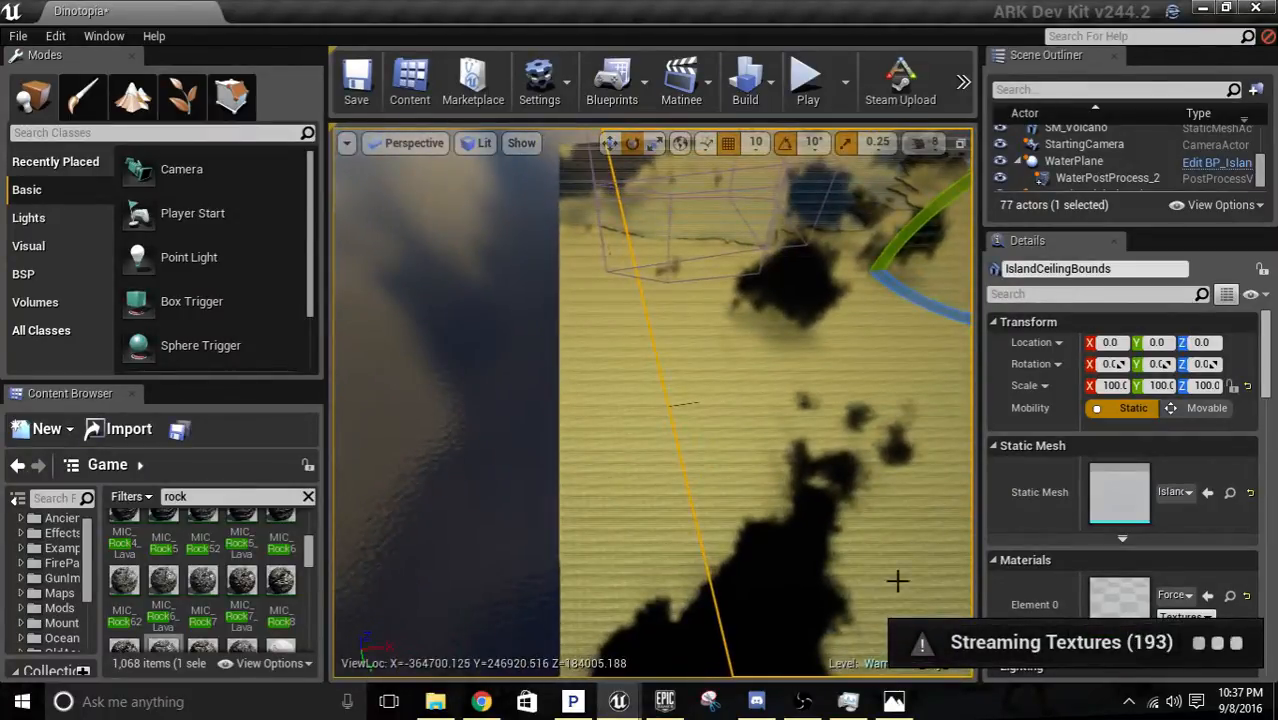
key("d")
right_click_drag(736, 449, 700, 458)
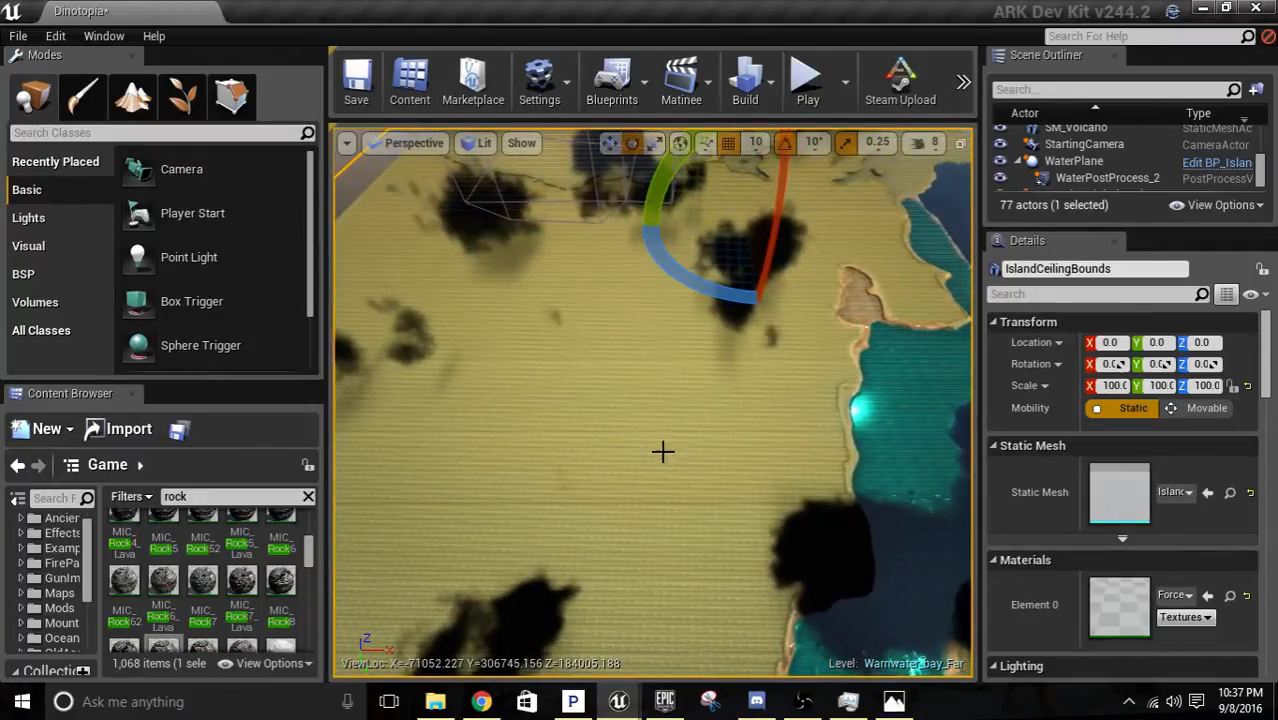
right_click_drag(568, 625, 568, 625)
key("w")
key("s")
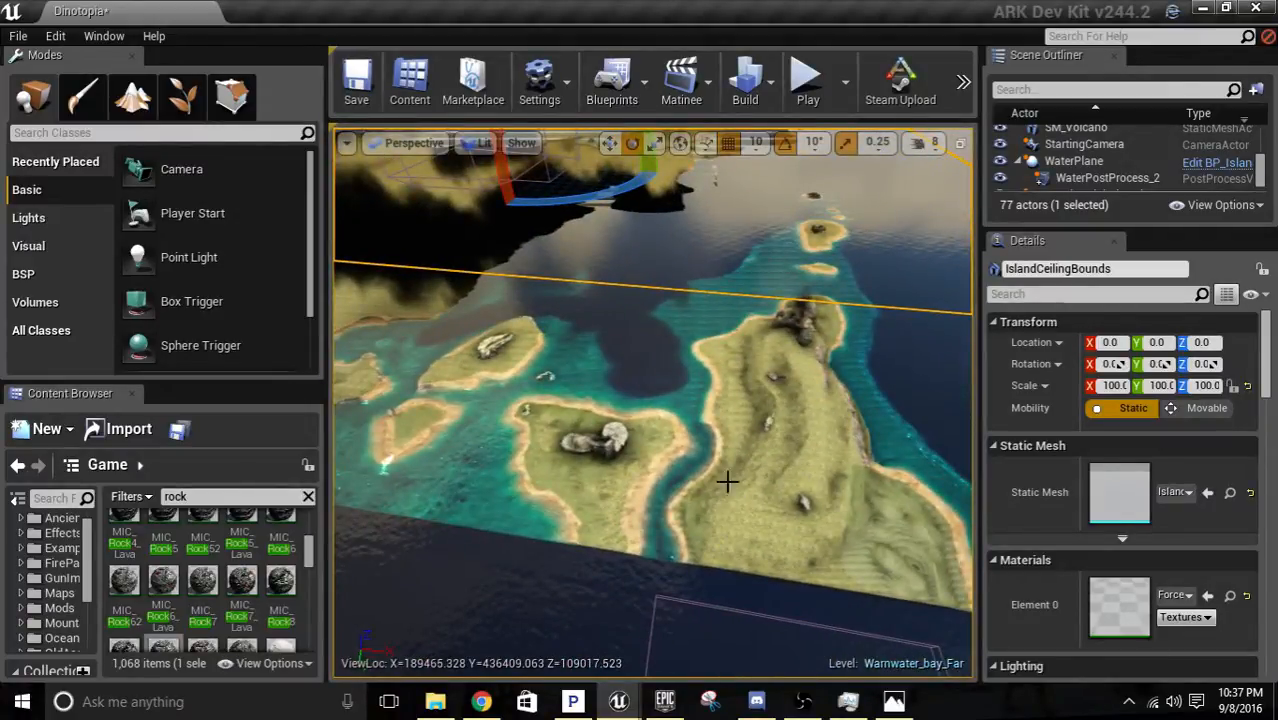
right_click_drag(727, 480, 730, 520)
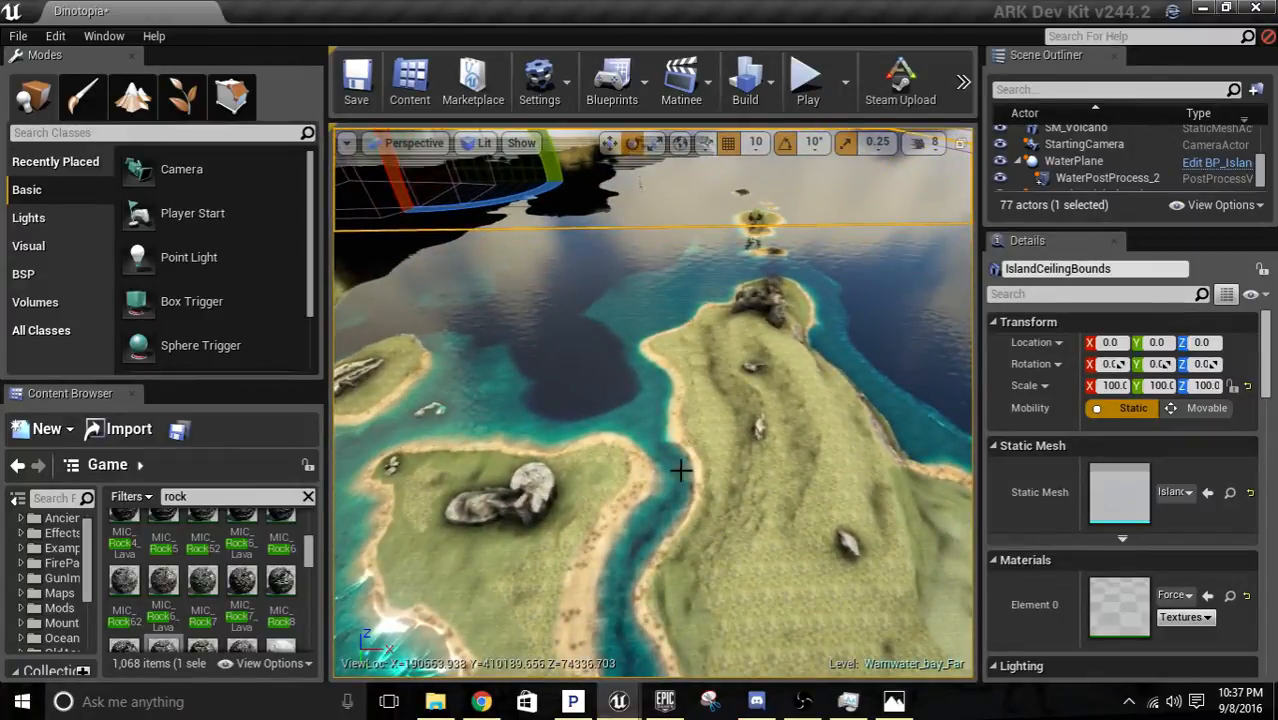
right_click_drag(681, 470, 681, 470)
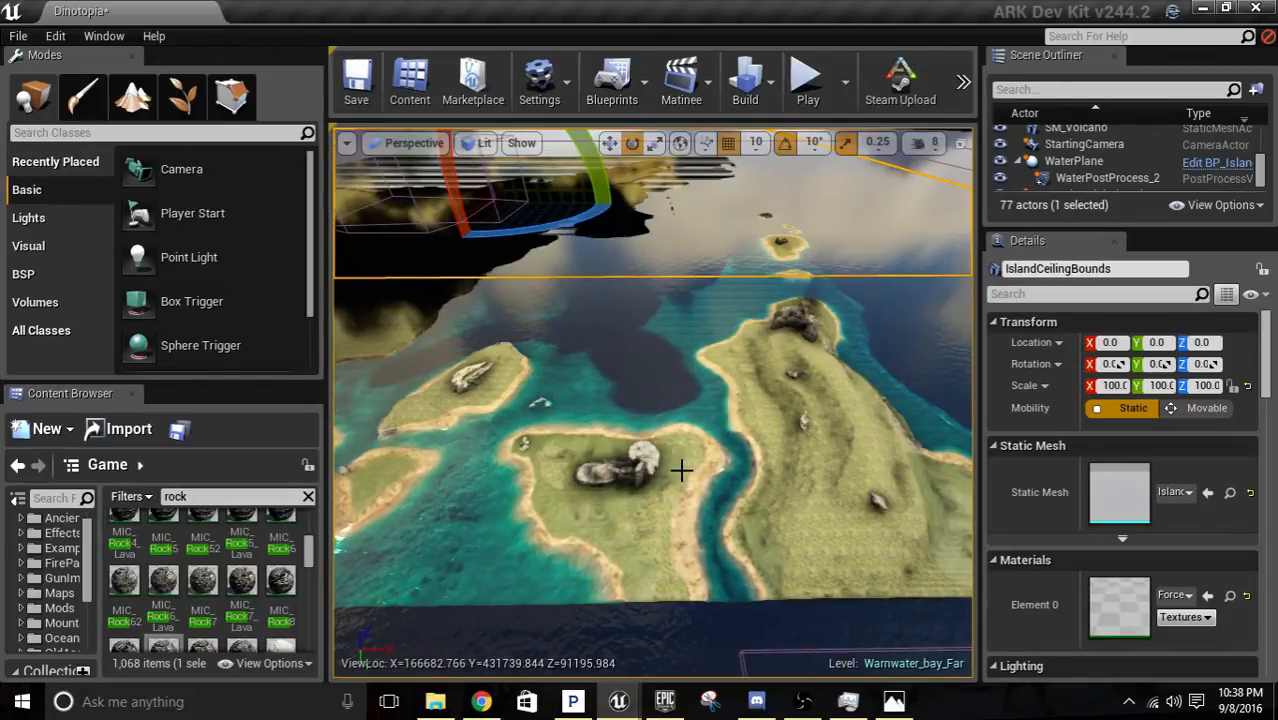
Examine the island chain between the large grassy island and the small volcanic island.
right_click_drag(856, 445, 856, 445)
key("a")
key("w")
key("w")
right_click_drag(665, 445, 665, 445)
right_click_drag(849, 468, 849, 468)
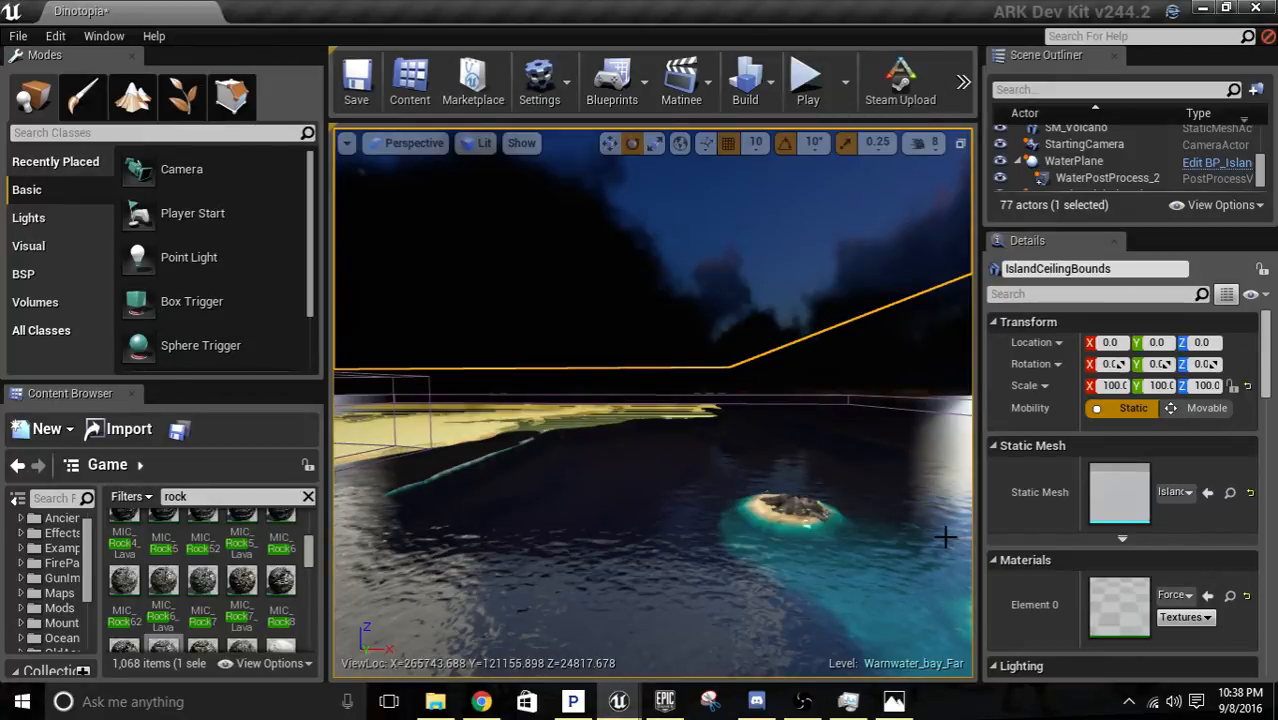
right_click_drag(647, 476, 960, 465)
key("w")
key("s")
key("w")
key("d")
key("w")
key("a")
key("w")
key("a")
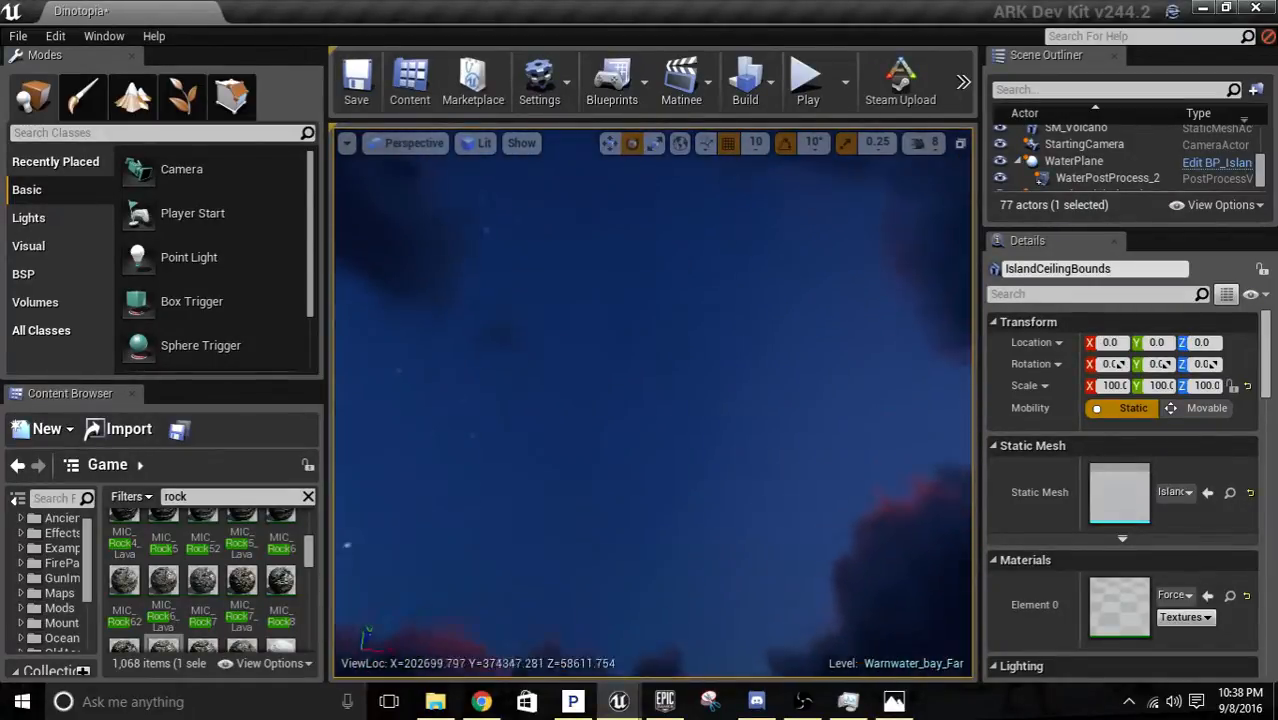
Return to the small volcanic island and examine the volcano's slopes and beach up close.
key("w")
right_click_drag(653, 420, 665, 530)
key("s")
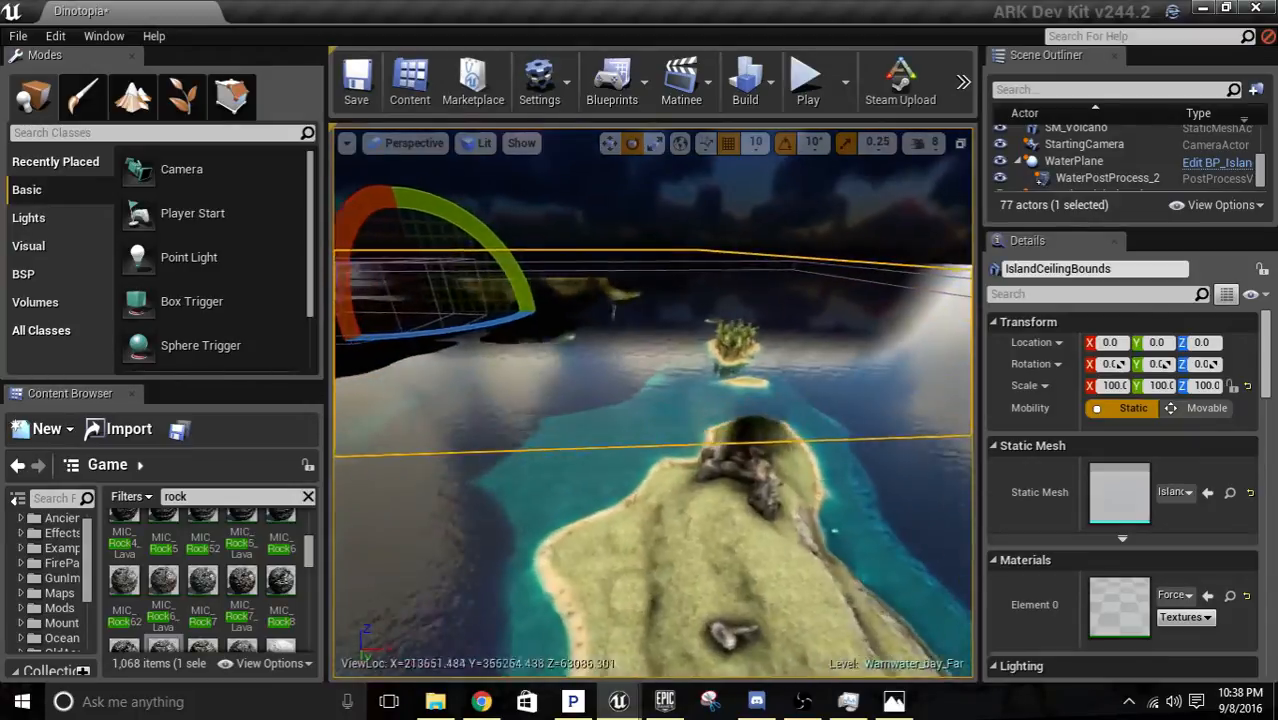
key("w")
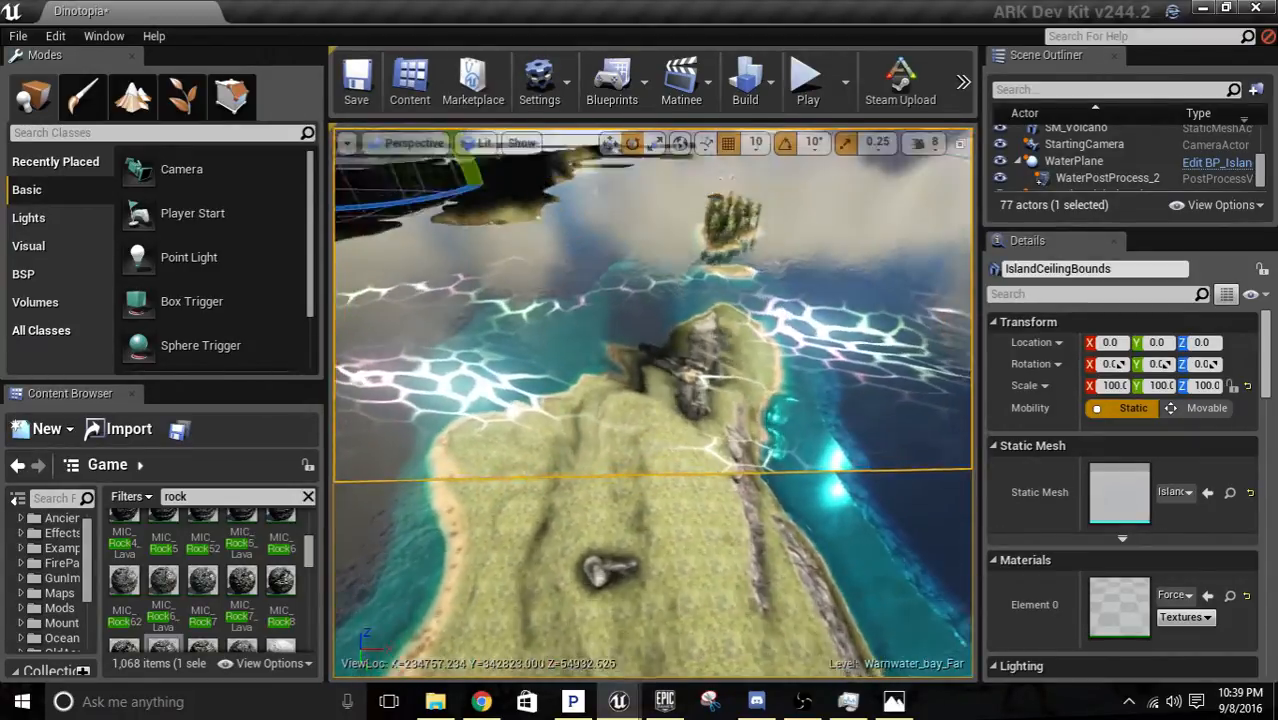
right_click_drag(665, 530, 662, 470)
key("w")
right_click_drag(652, 403, 645, 270)
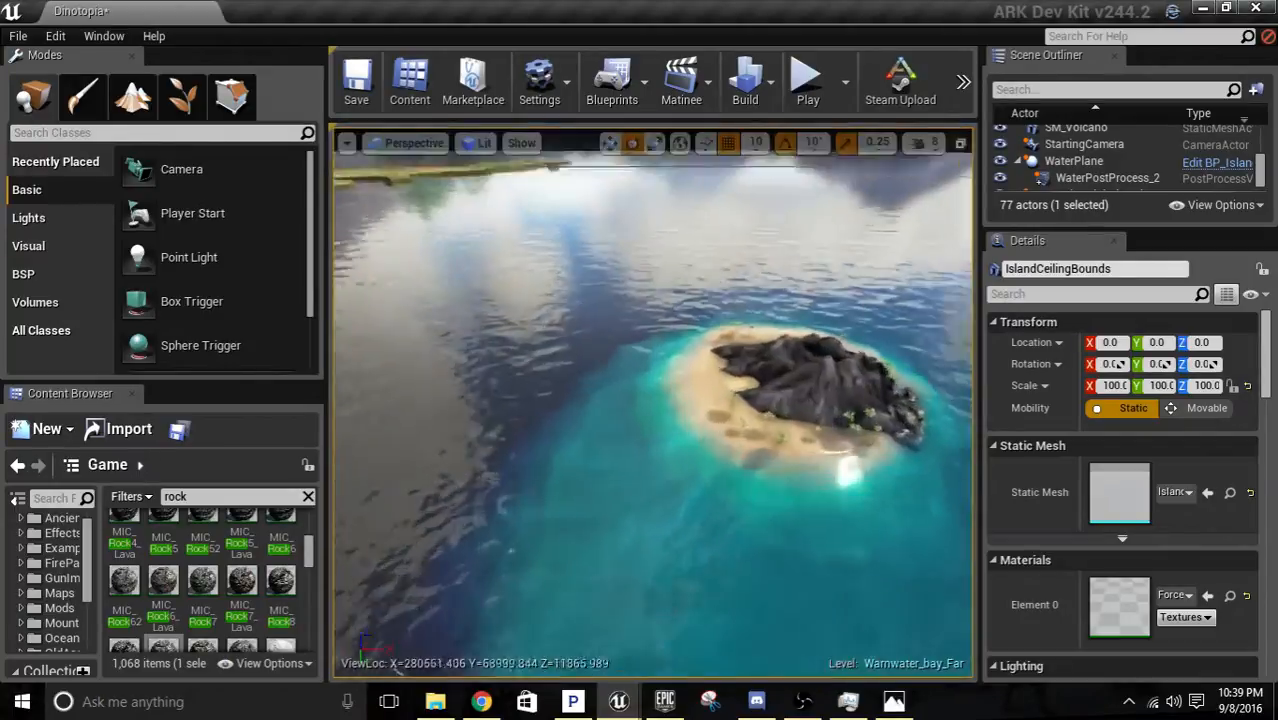
right_click_drag(653, 403, 484, 369)
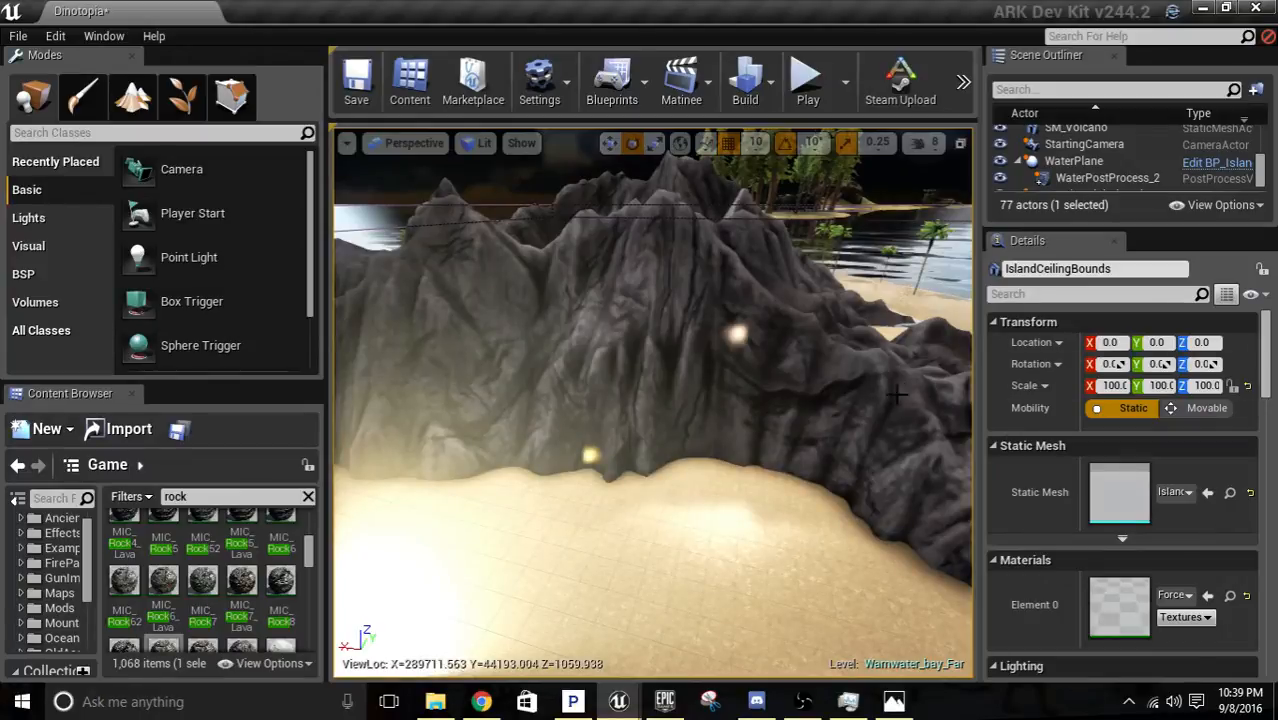
Examine the volcano's ridges, the surrounding beach and its palms from several sides and from above.
right_click_drag(874, 399, 830, 384)
key("d")
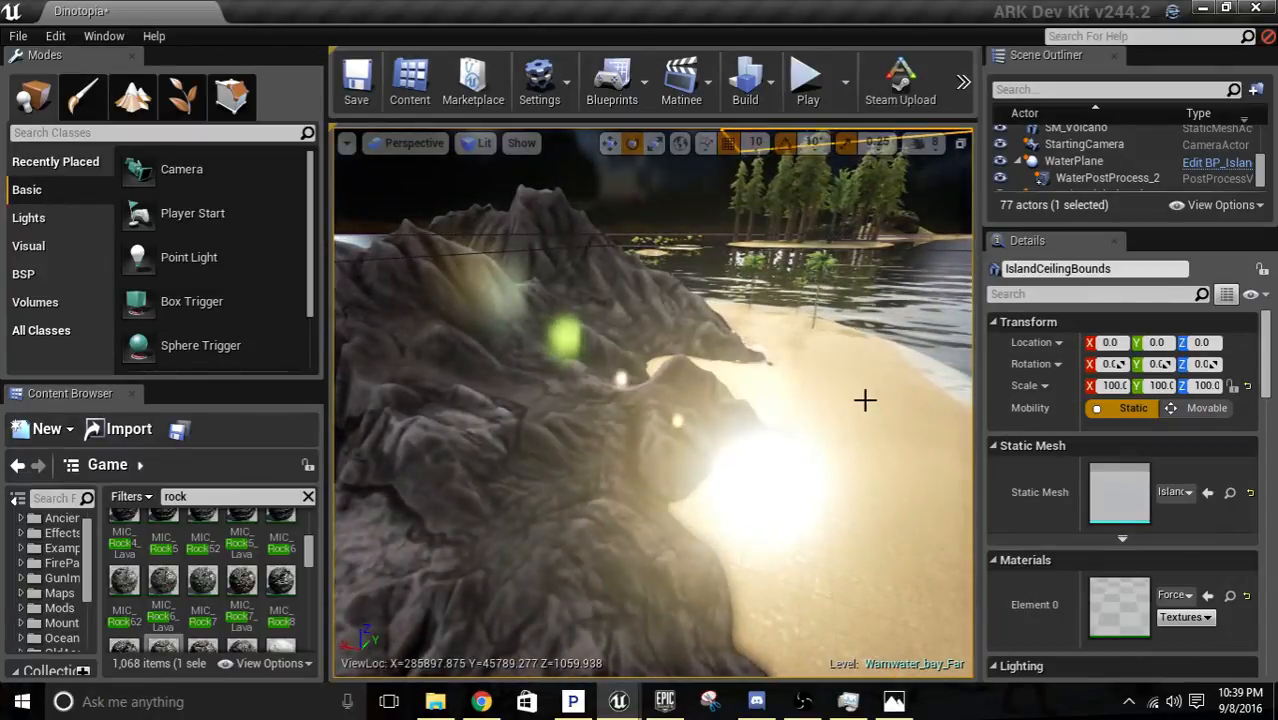
right_click_drag(836, 393, 972, 448)
key("w")
key("s")
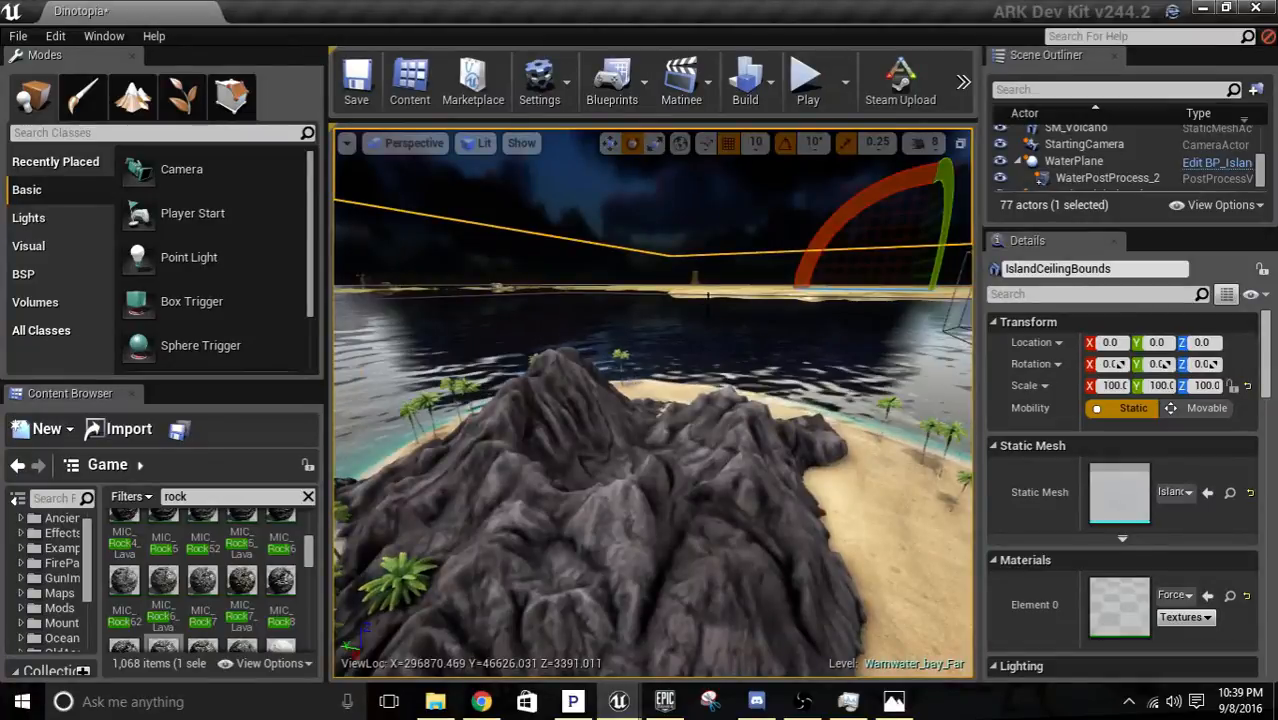
key("d")
right_click_drag(737, 440, 590, 484)
key("s")
key("w")
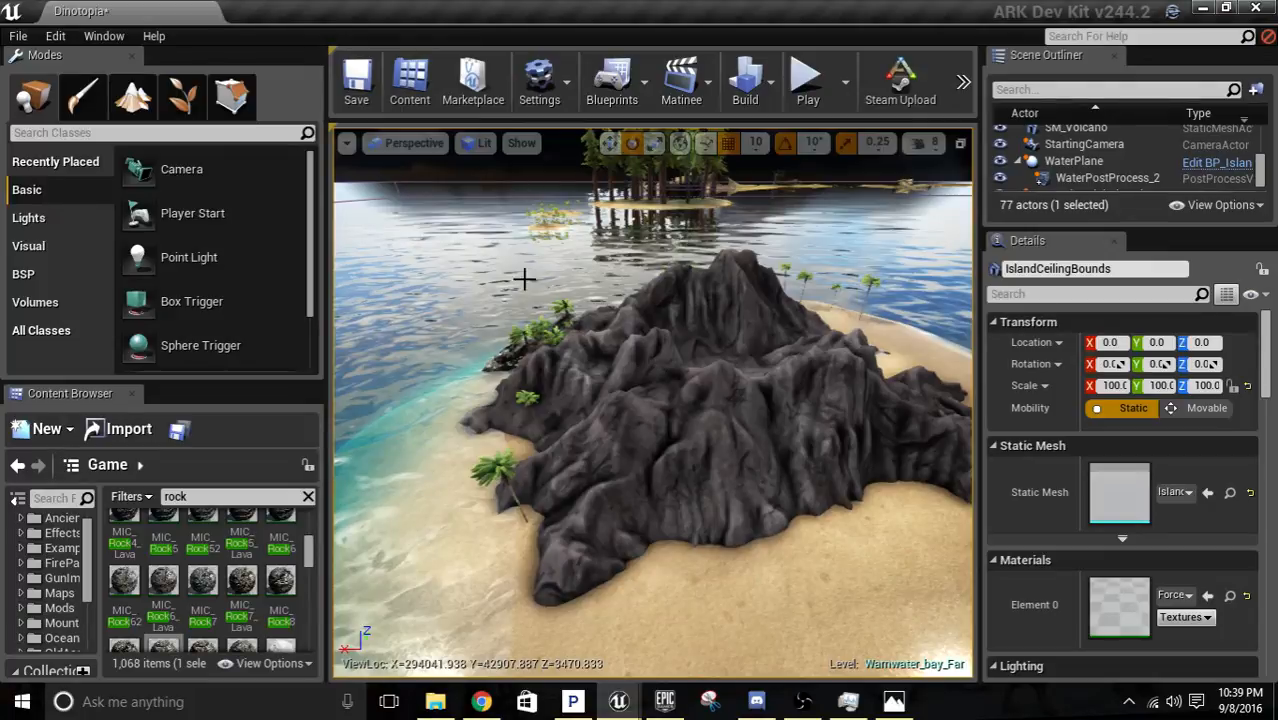
In Foliage mode, activate the BigPalm mesh and erase the palms around the volcano's rocky shore and slope.
left_click(170, 103)
scroll(150, 240, "down", 10)
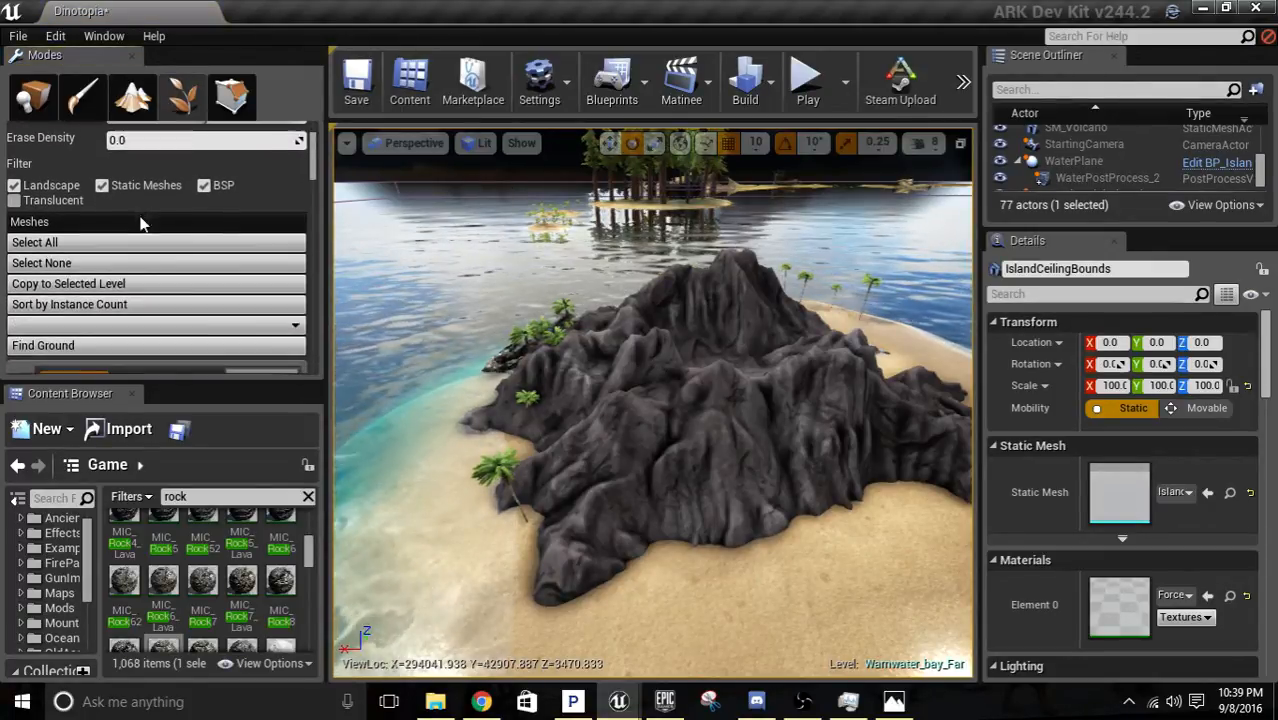
scroll(180, 262, "down", 8)
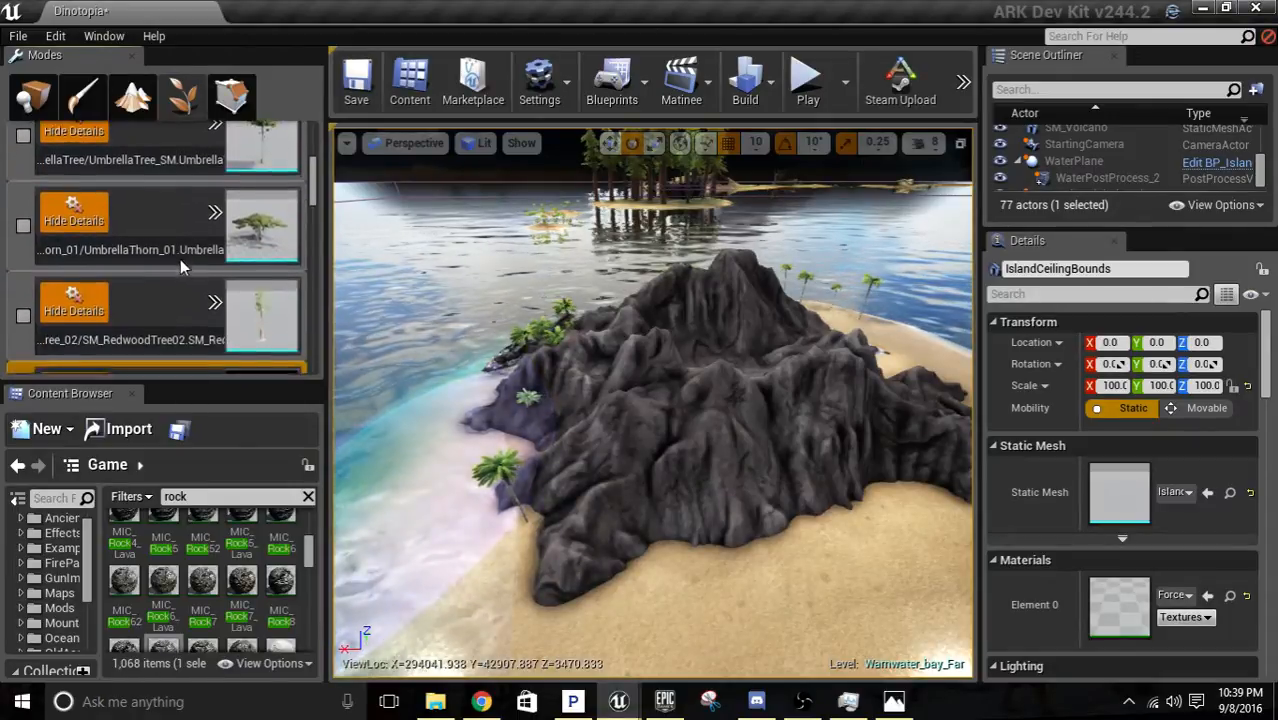
scroll(155, 258, "down", 3)
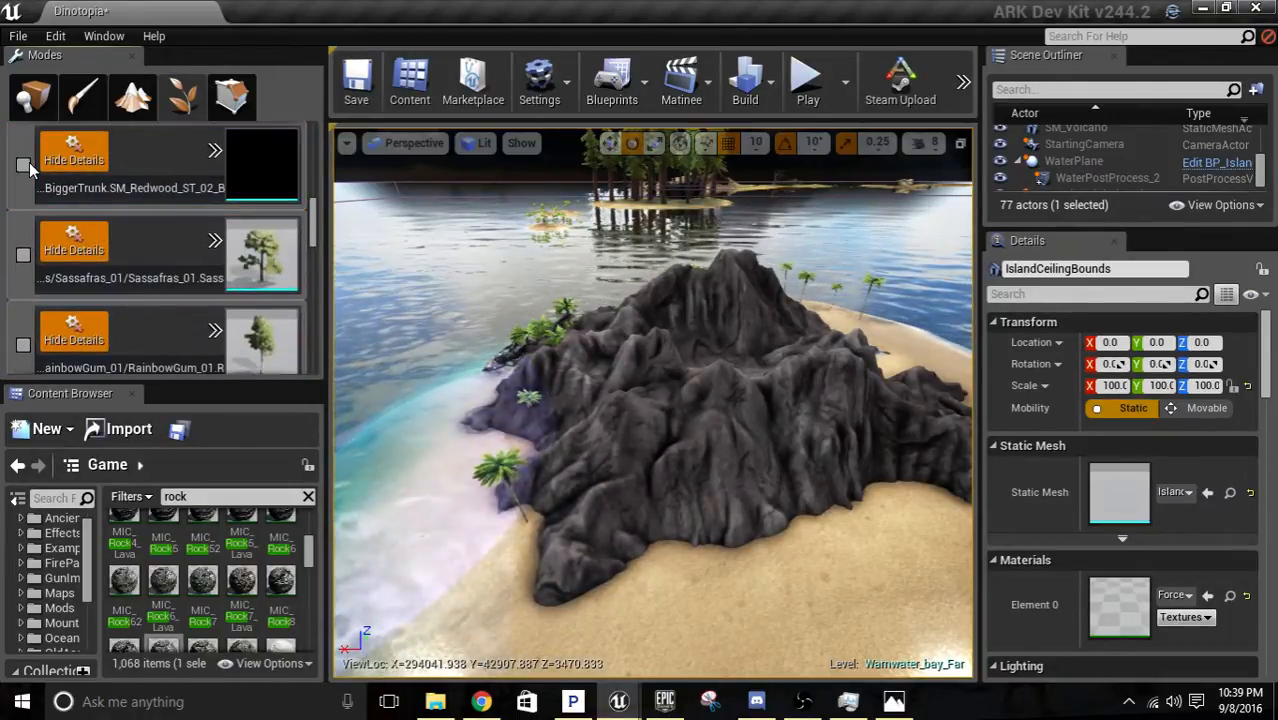
scroll(87, 233, "down", 3)
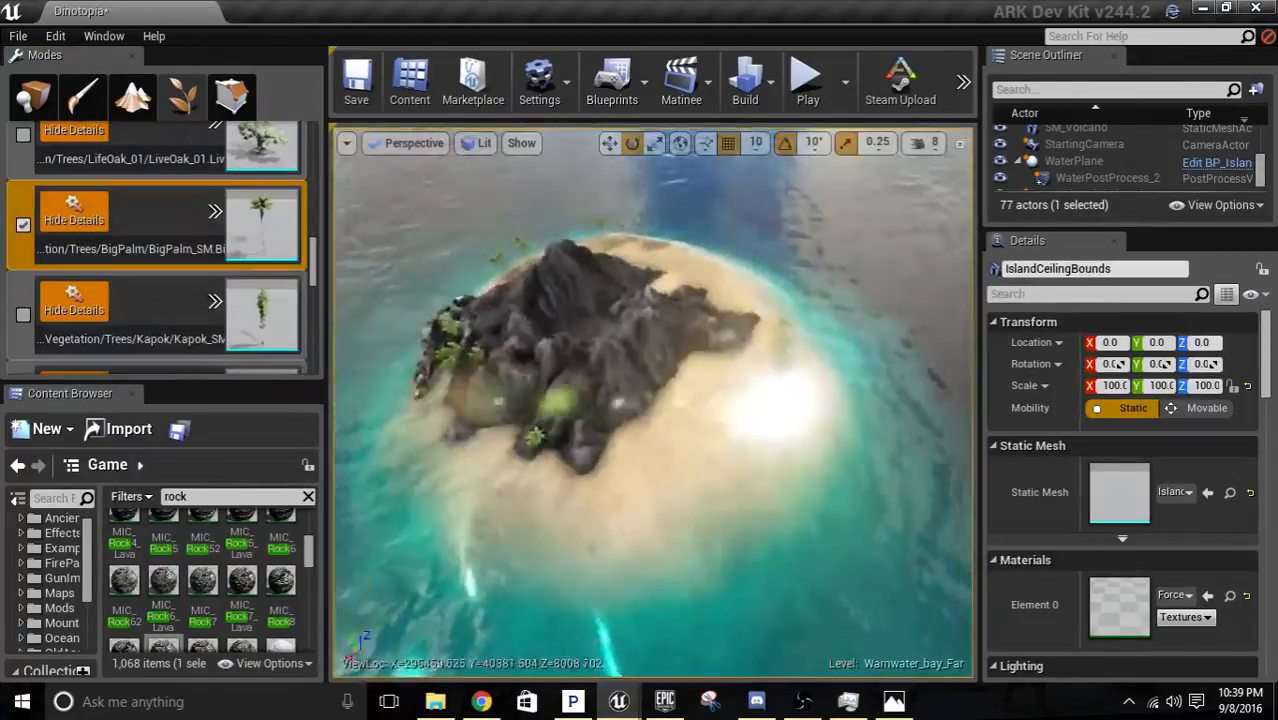
scroll(604, 363, "up", 5)
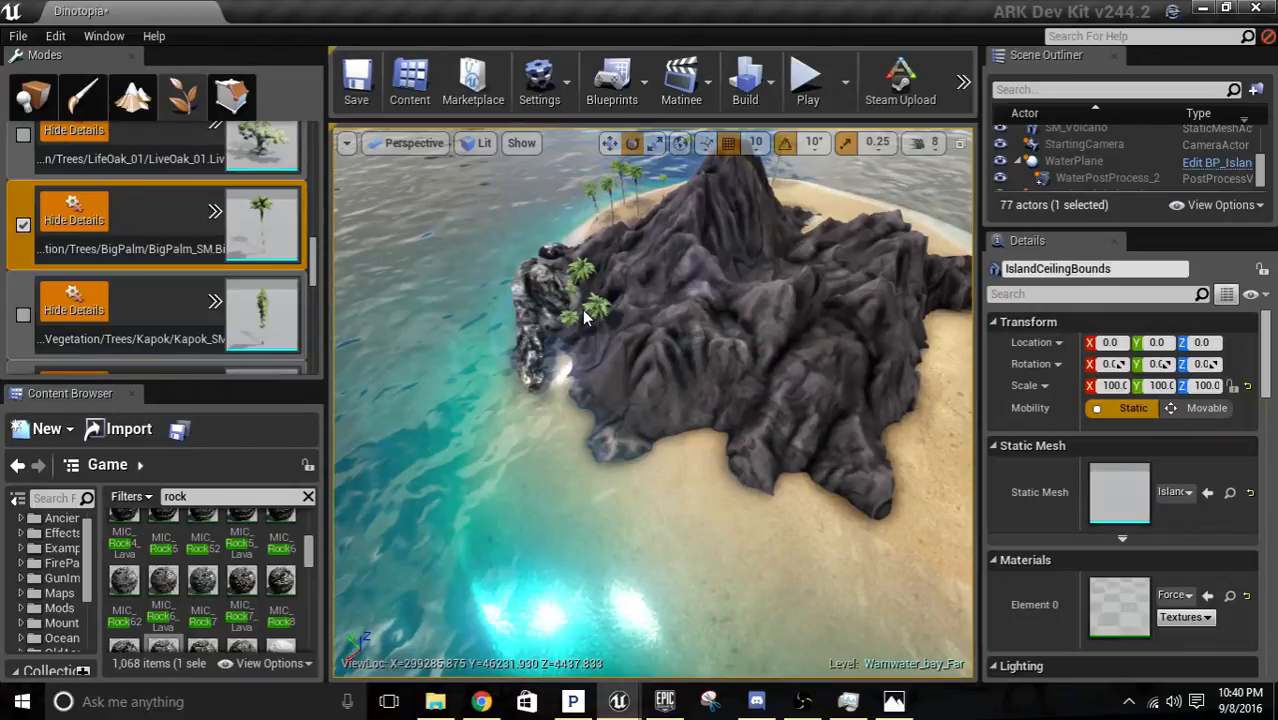
left_click(585, 317, "shift")
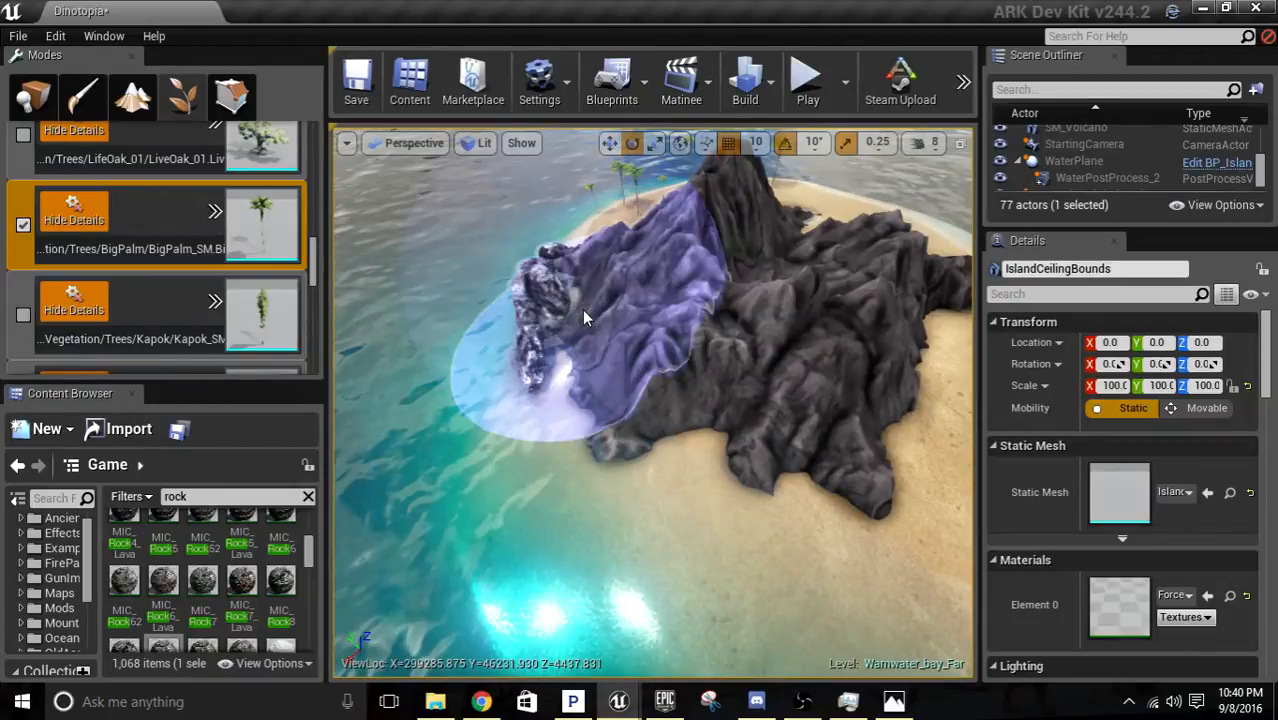
left_click(659, 216, "shift")
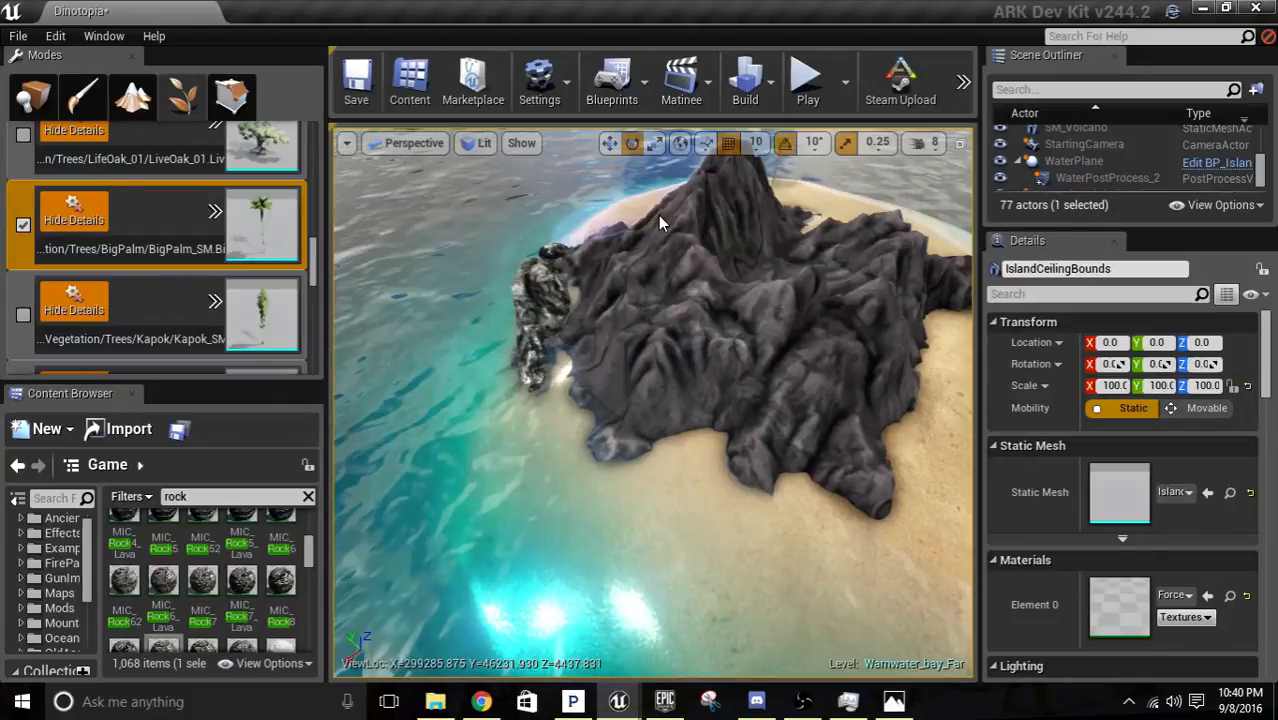
Erase the remaining big palms along the small island's outer beach, then deactivate the BigPalm foliage mesh.
scroll(692, 268, "down", 5)
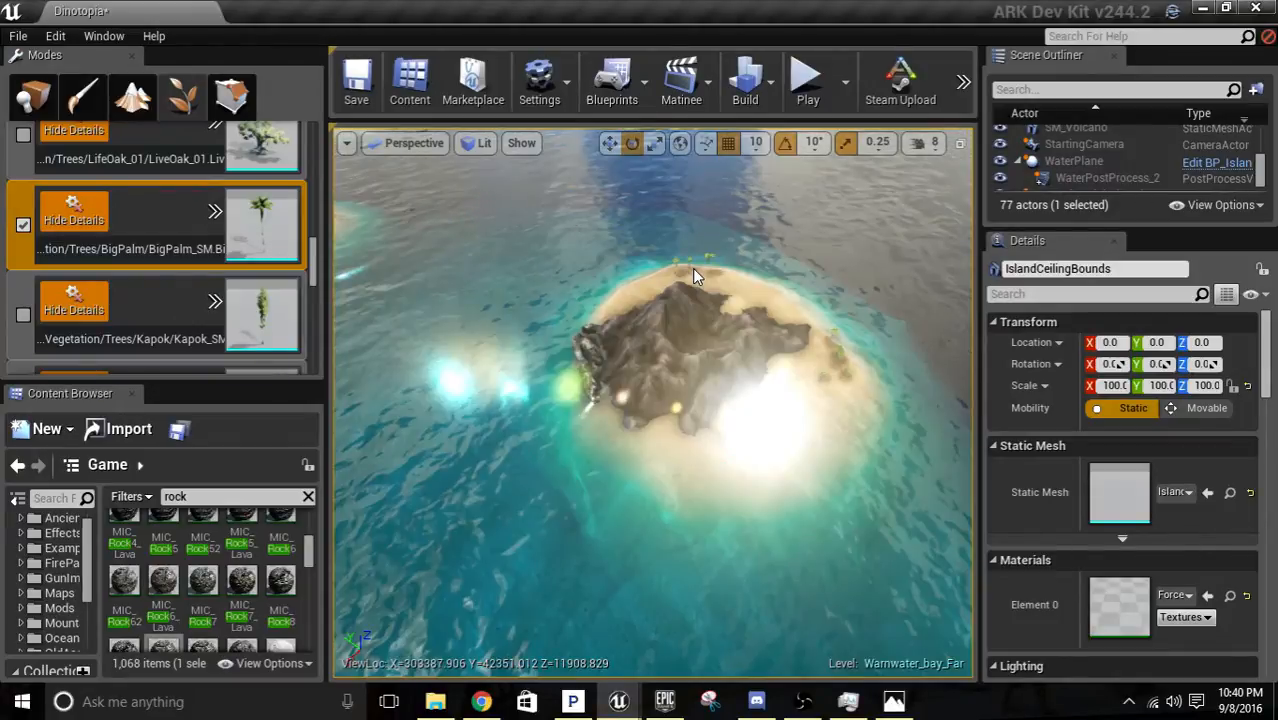
left_click_drag(692, 268, 831, 366, "shift")
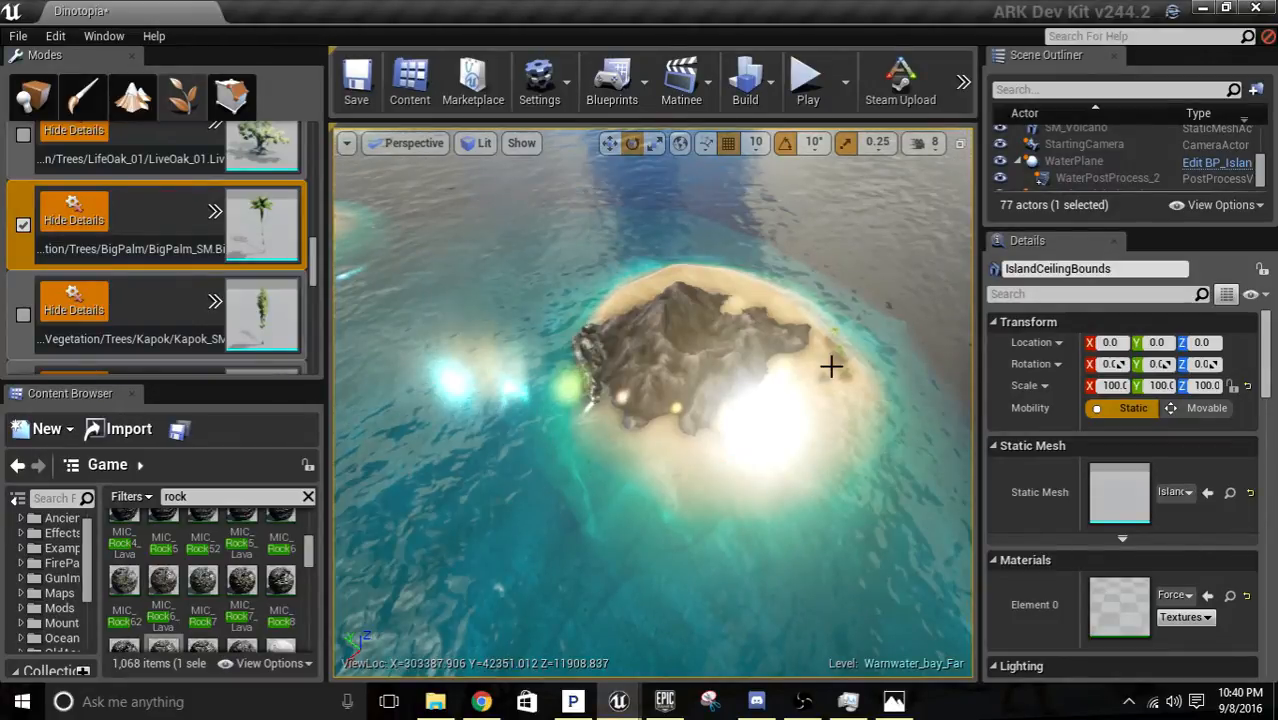
scroll(831, 366, "up", 5)
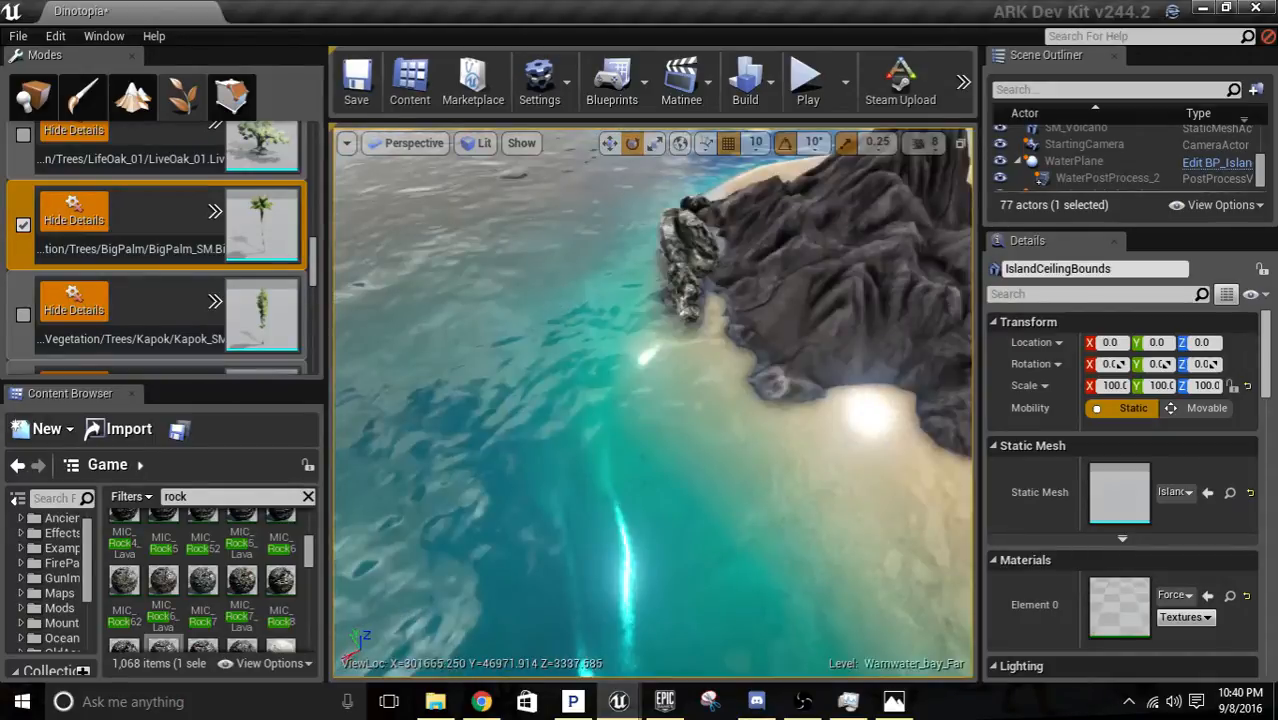
right_click_drag(649, 357, 740, 310)
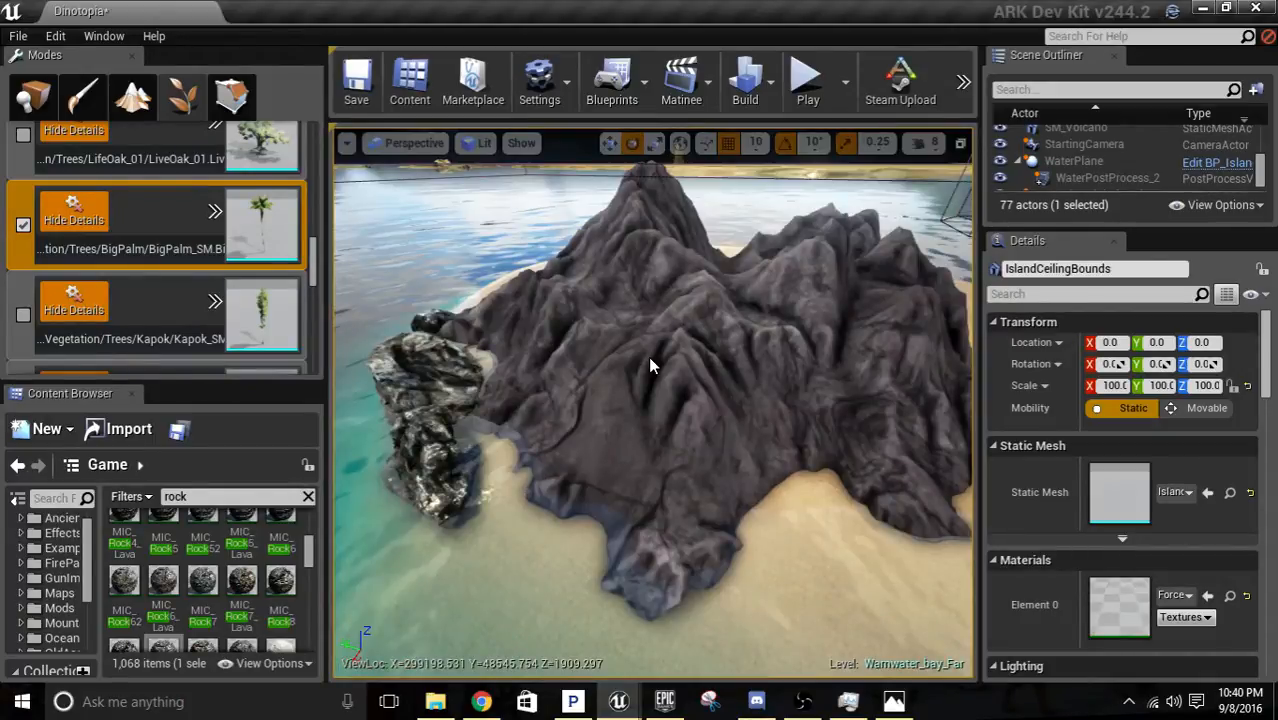
left_click(23, 225)
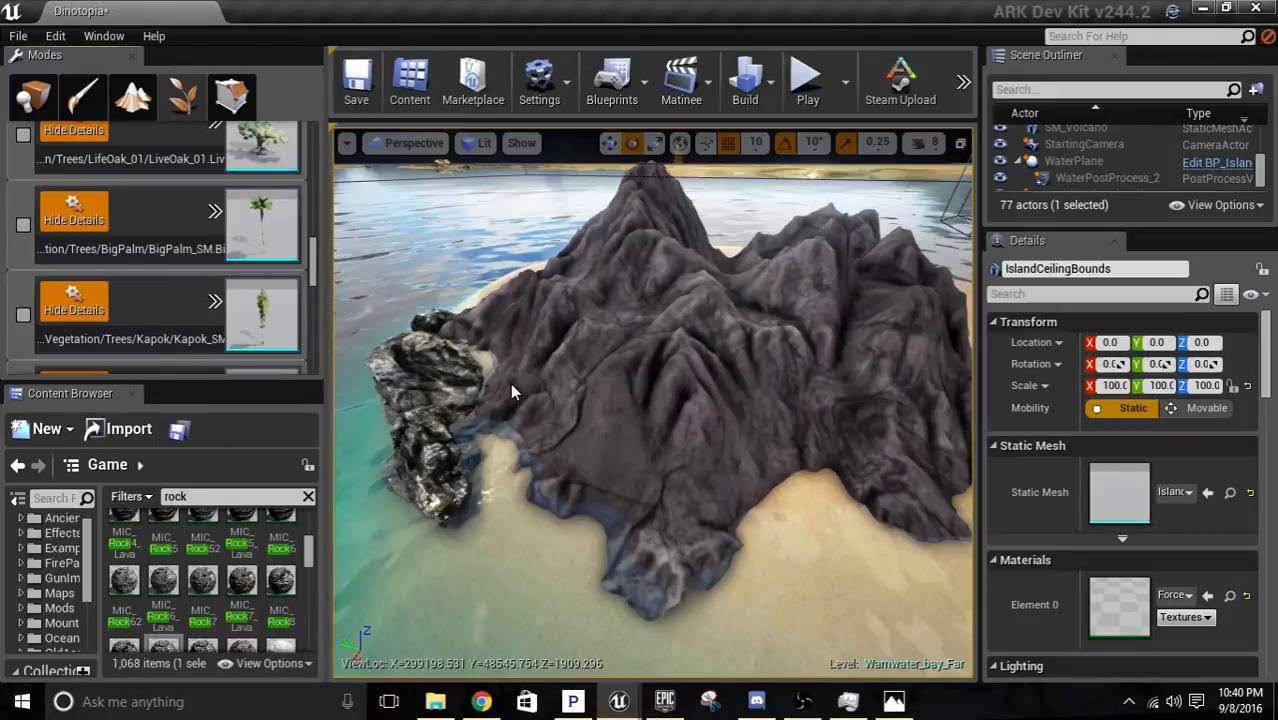
Return to placement mode and place the Rock_Formation_02_G1 mesh from the rock assets at the volcano's foot.
right_click_drag(510, 383, 600, 430)
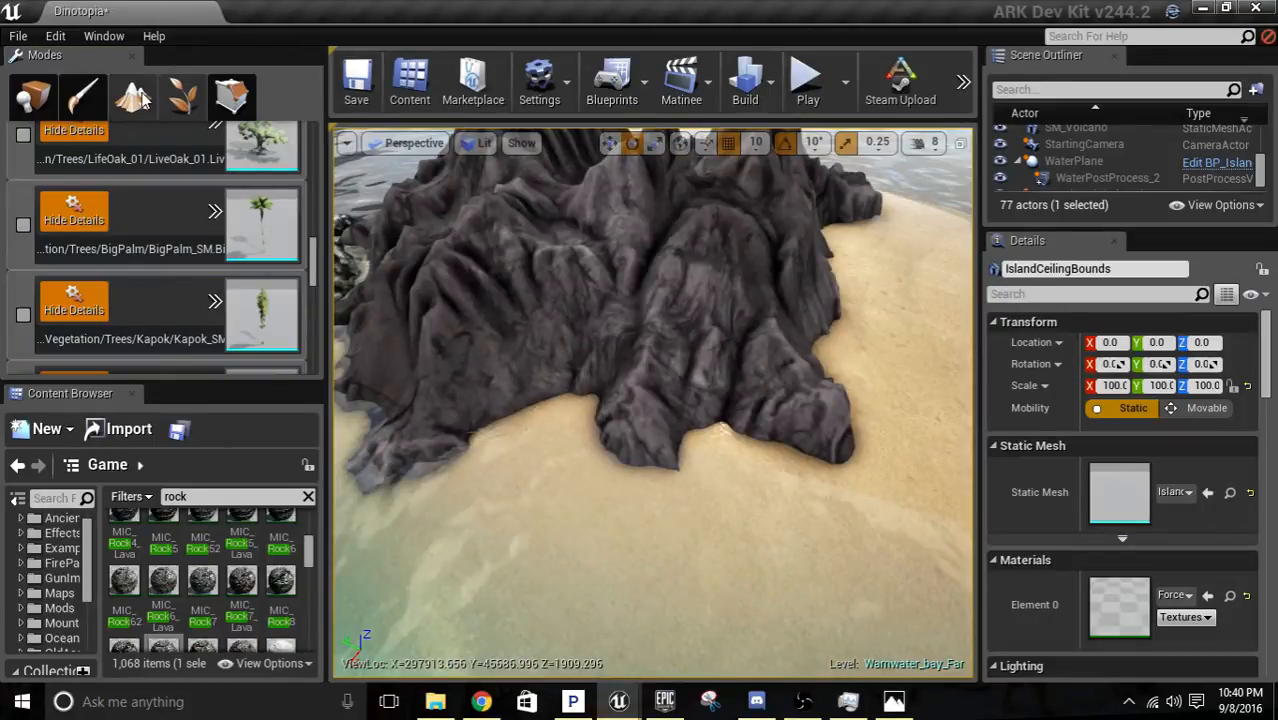
scroll(254, 556, "down", 2)
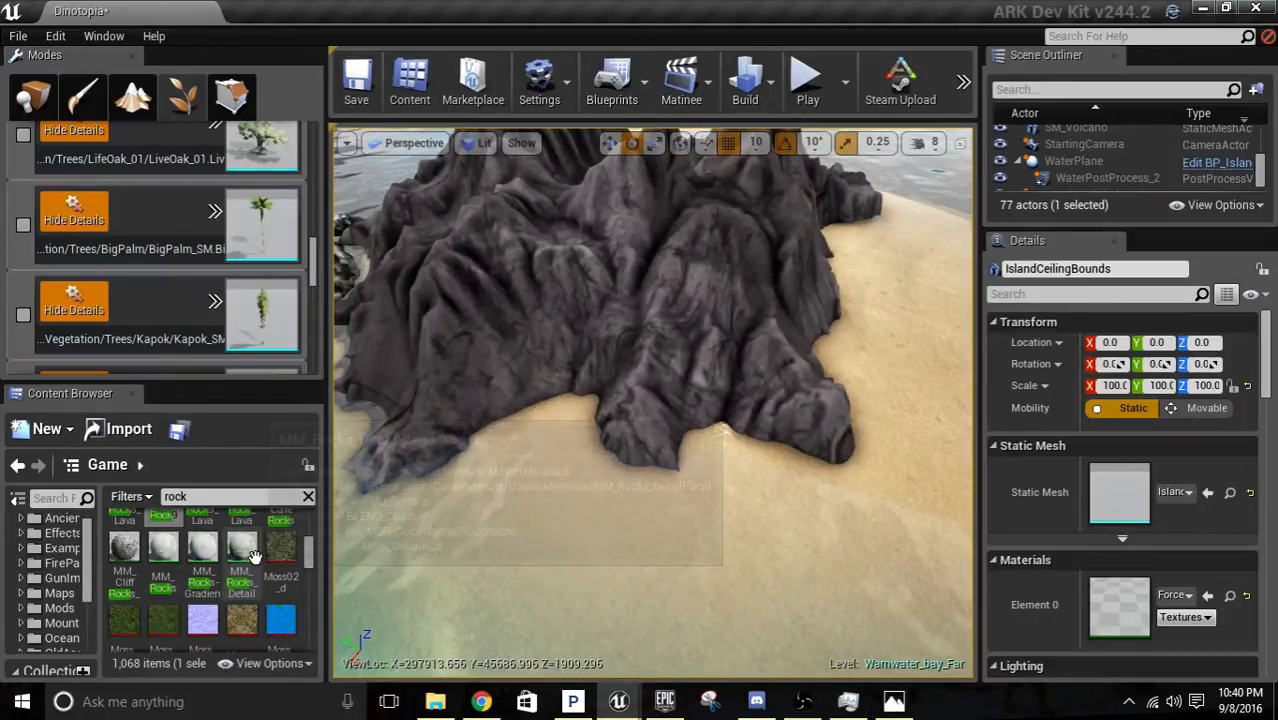
scroll(254, 556, "down", 3)
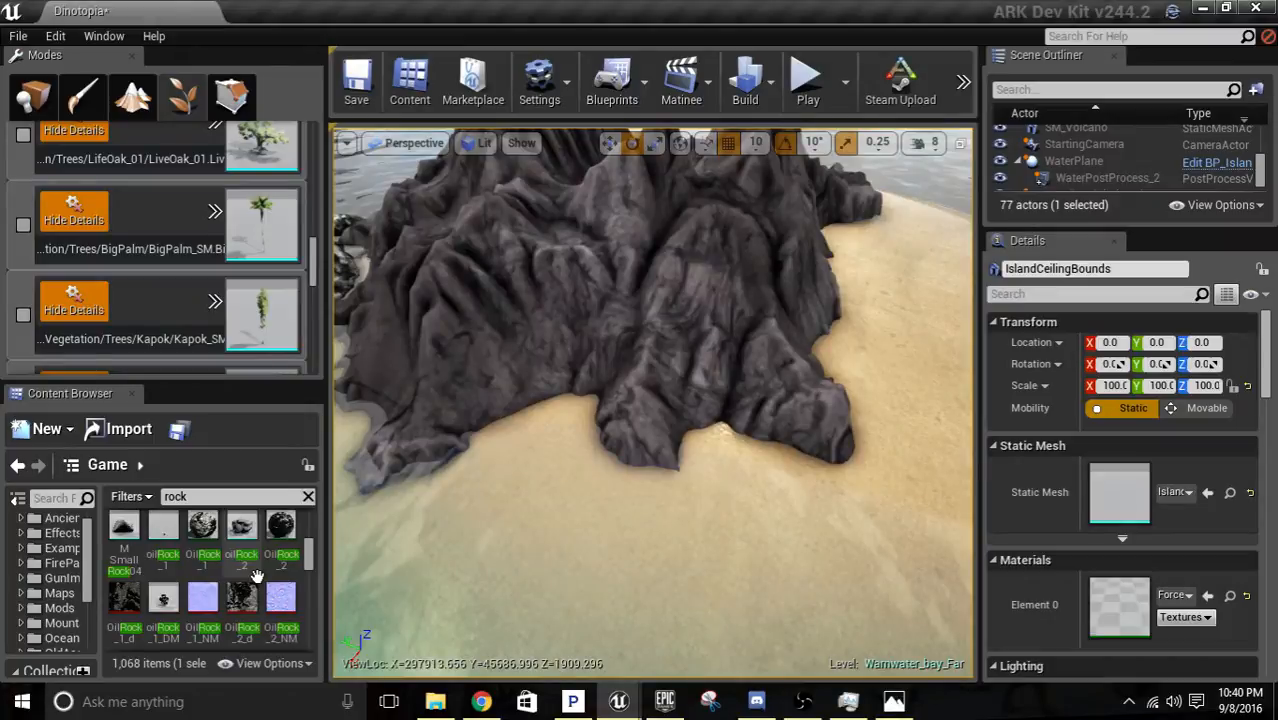
scroll(256, 576, "down", 3)
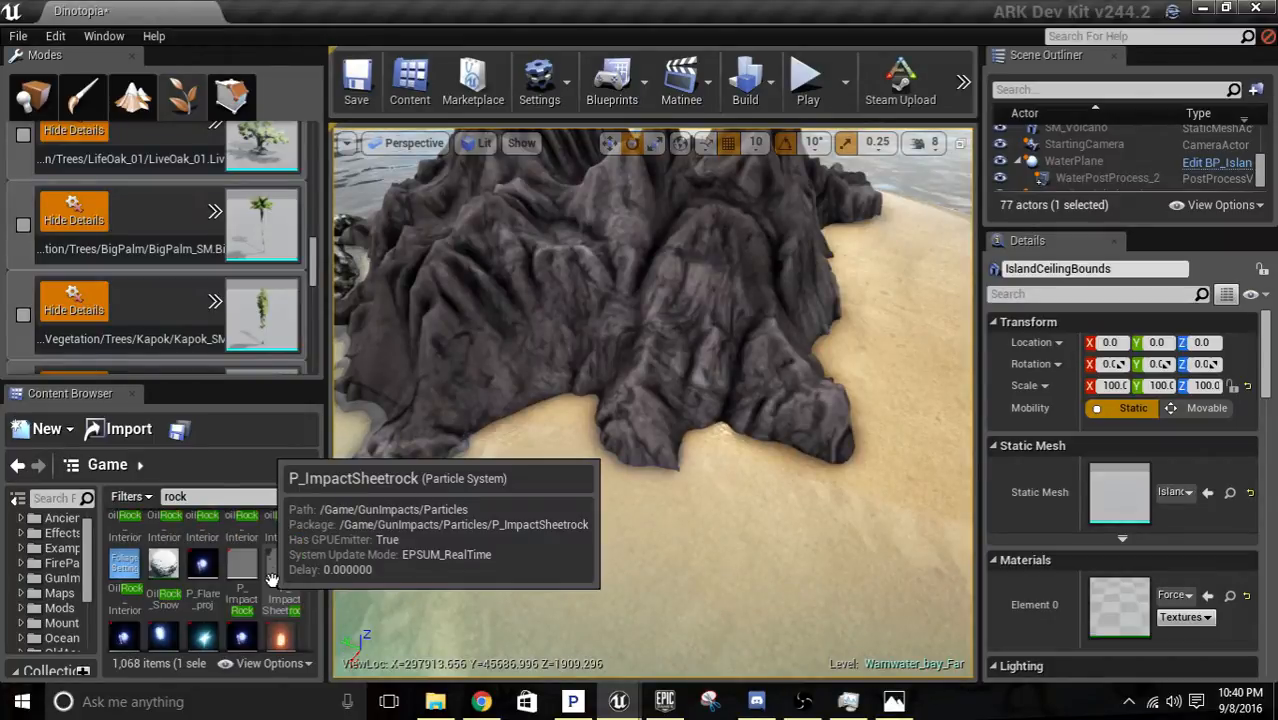
scroll(274, 575, "down", 3)
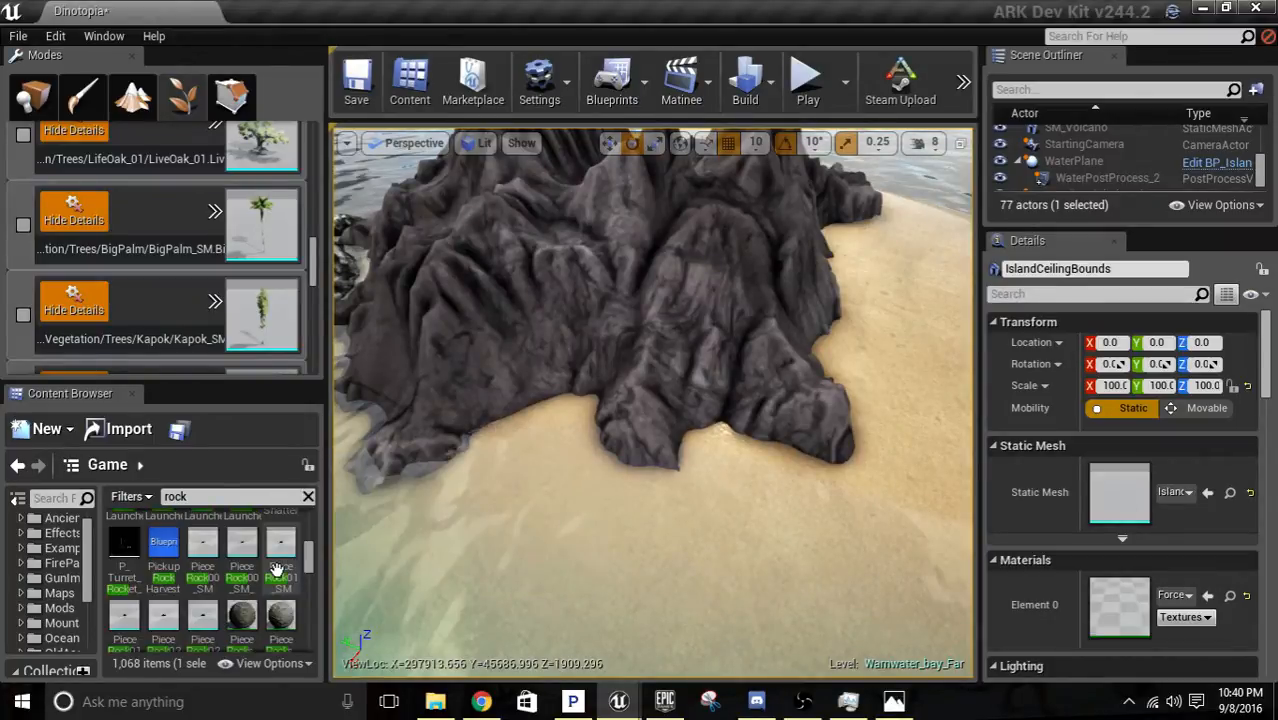
scroll(277, 571, "down", 3)
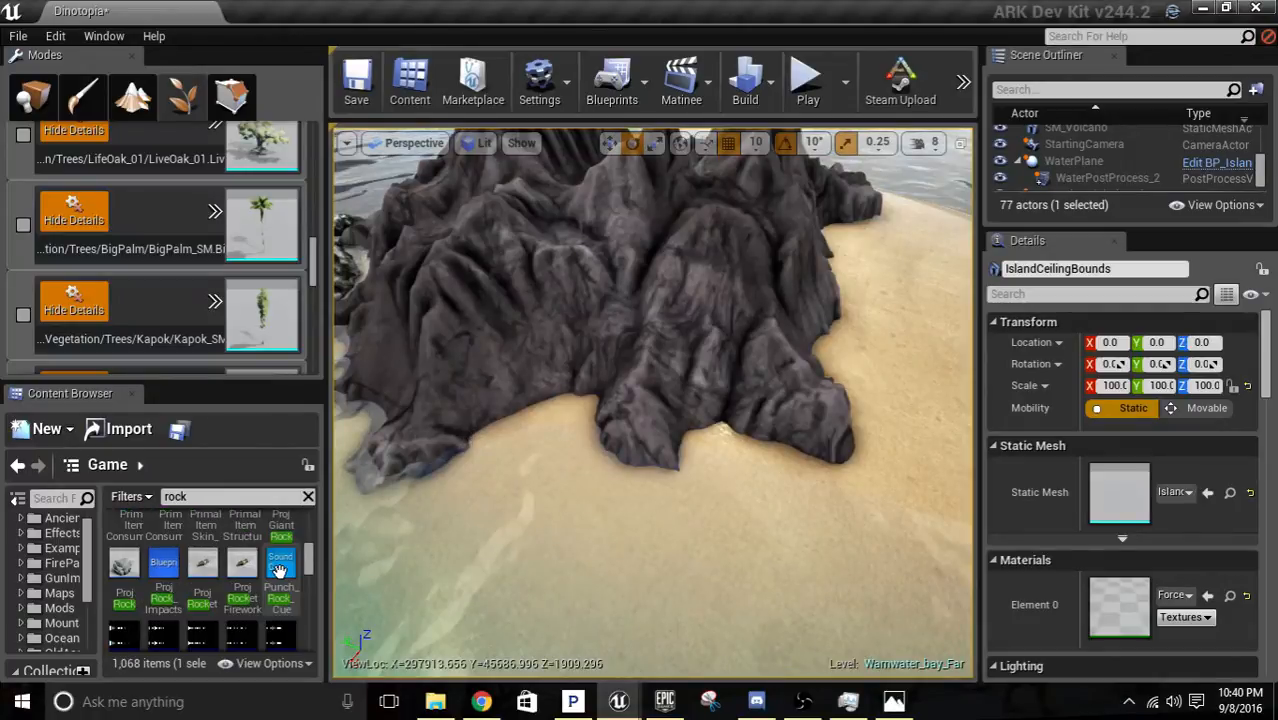
scroll(279, 567, "down", 3)
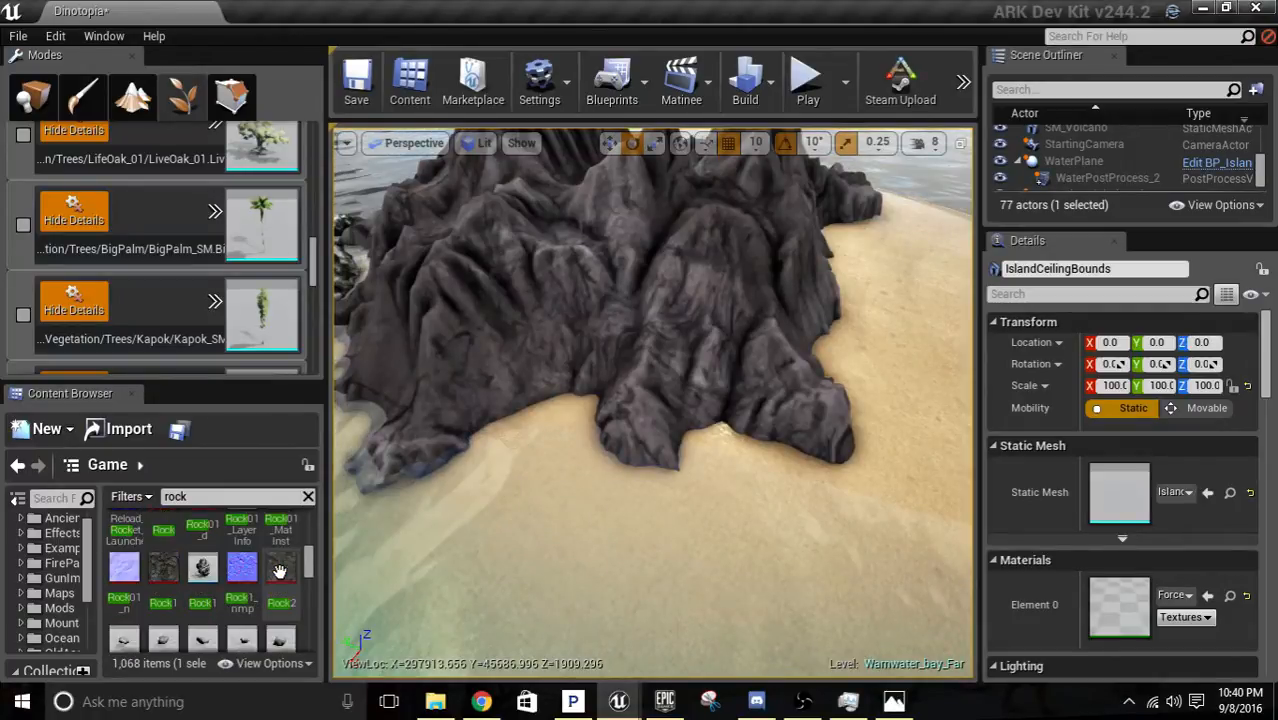
scroll(279, 572, "down", 3)
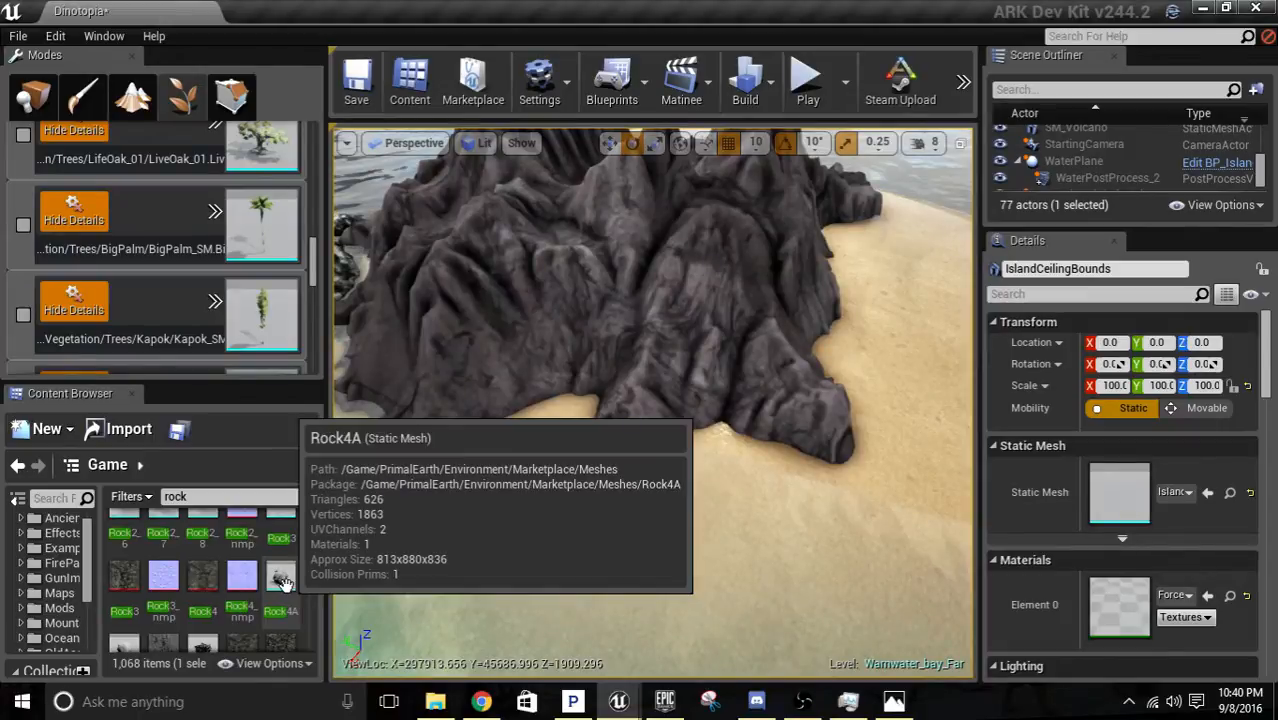
scroll(283, 583, "down", 3)
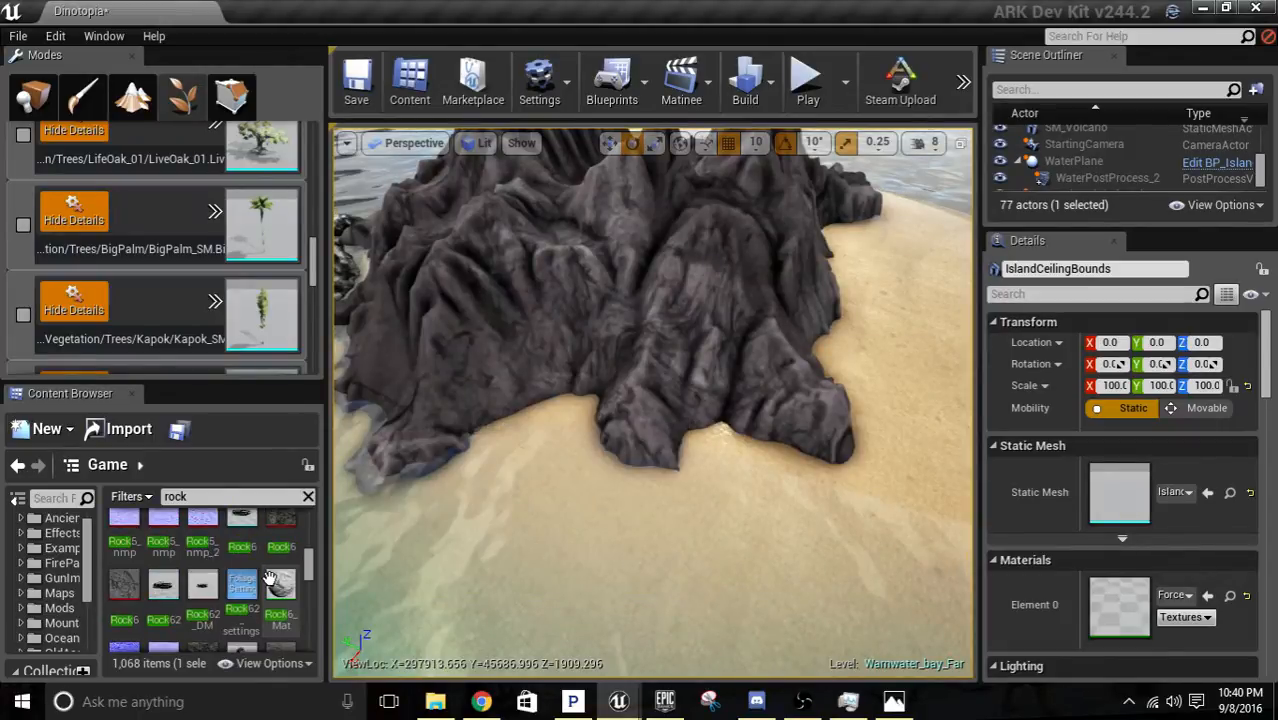
scroll(265, 574, "down", 2)
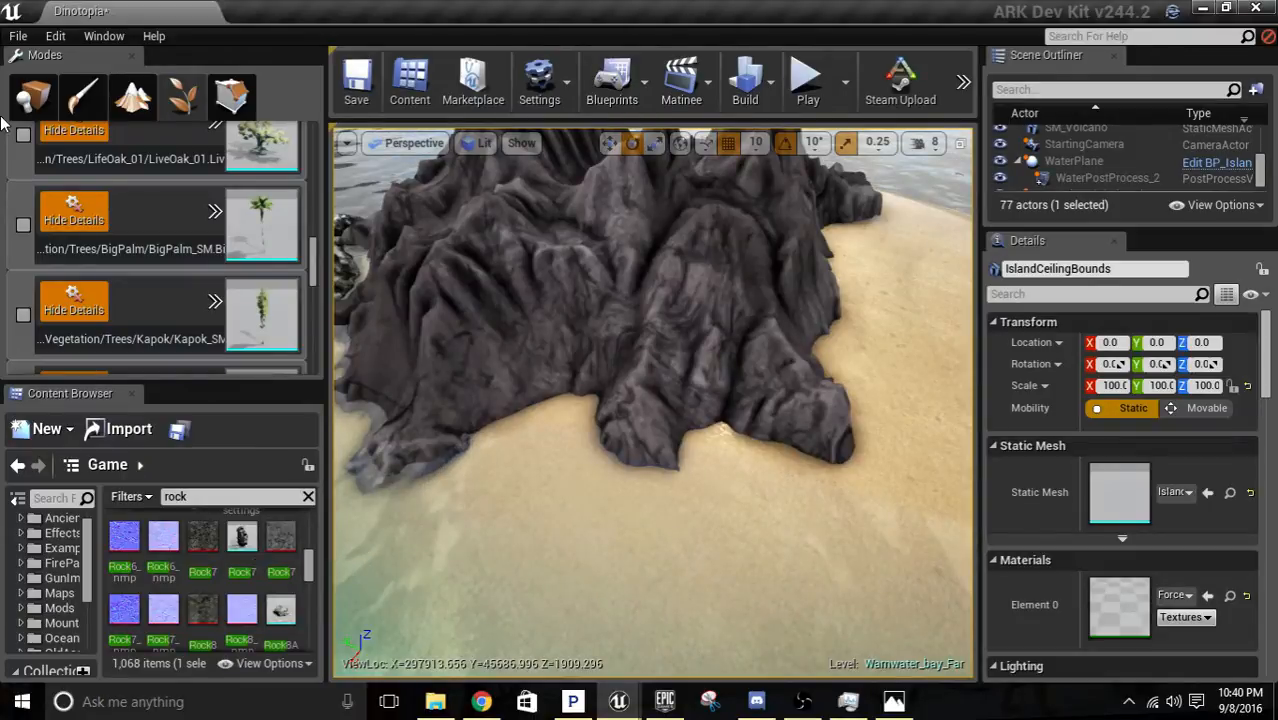
left_click_drag(281, 609, 328, 626)
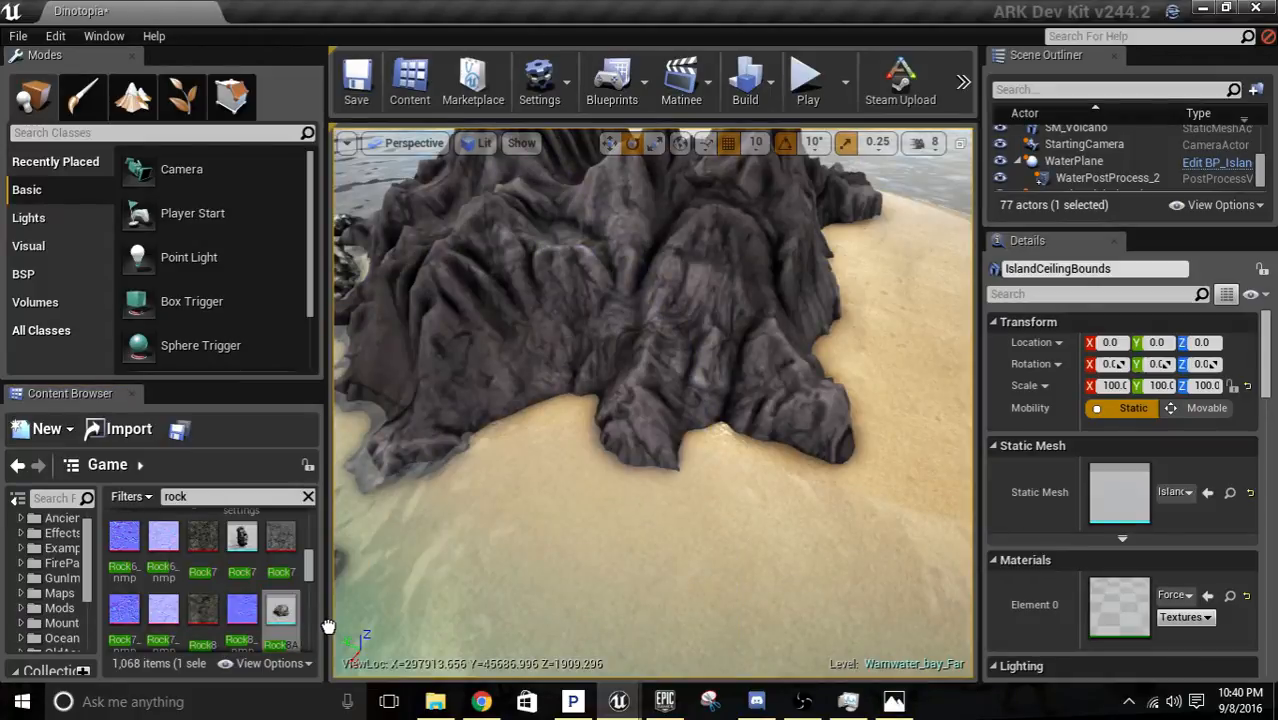
scroll(252, 553, "down", 2)
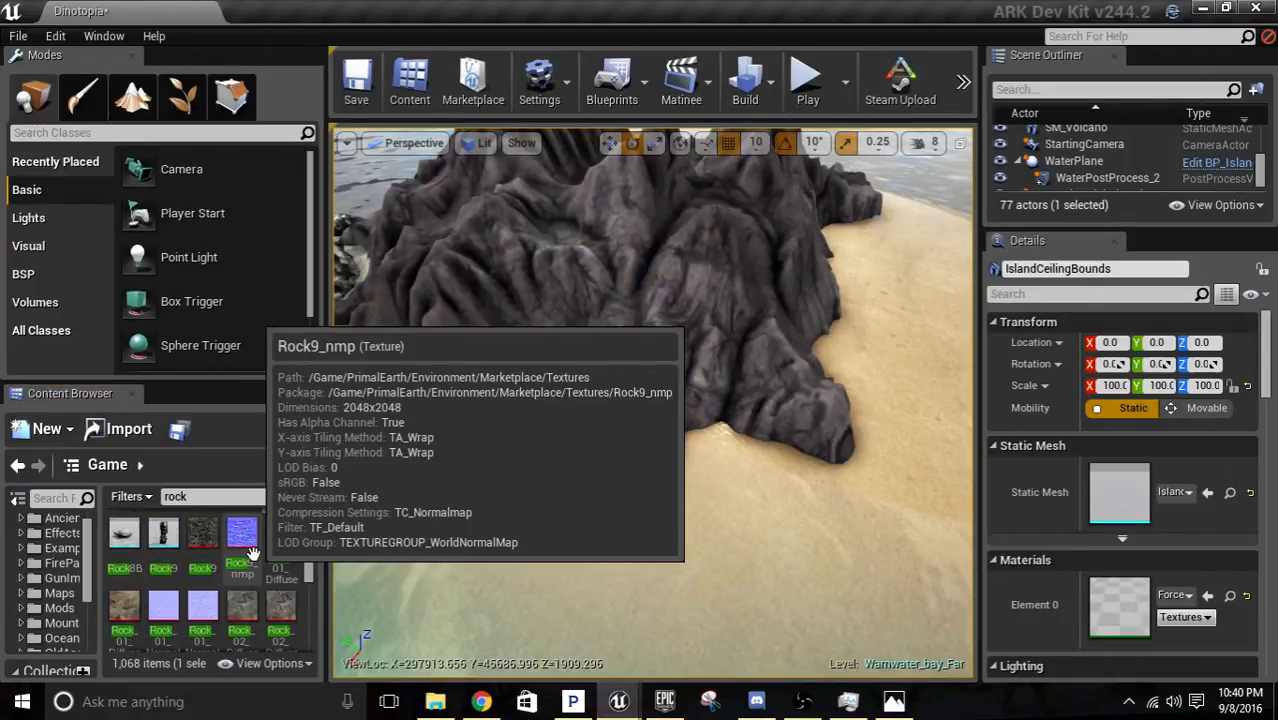
scroll(260, 557, "down", 3)
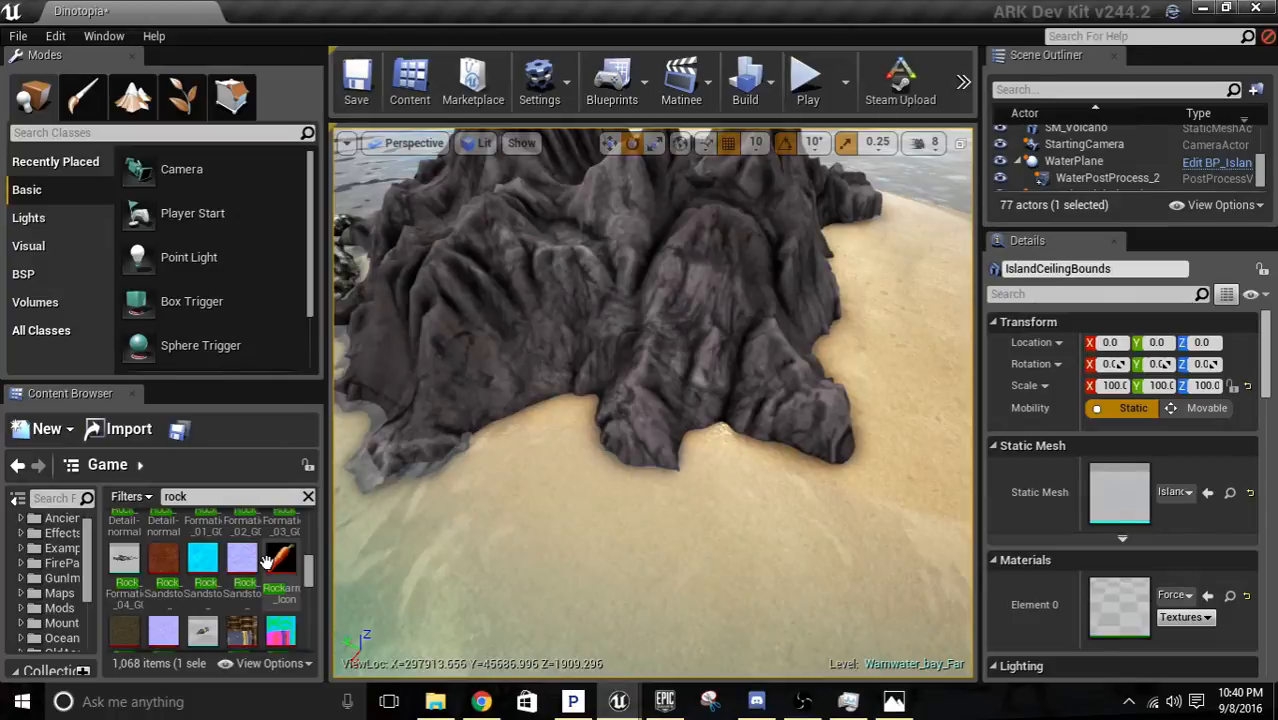
scroll(268, 560, "up", 1)
left_click_drag(268, 560, 714, 412)
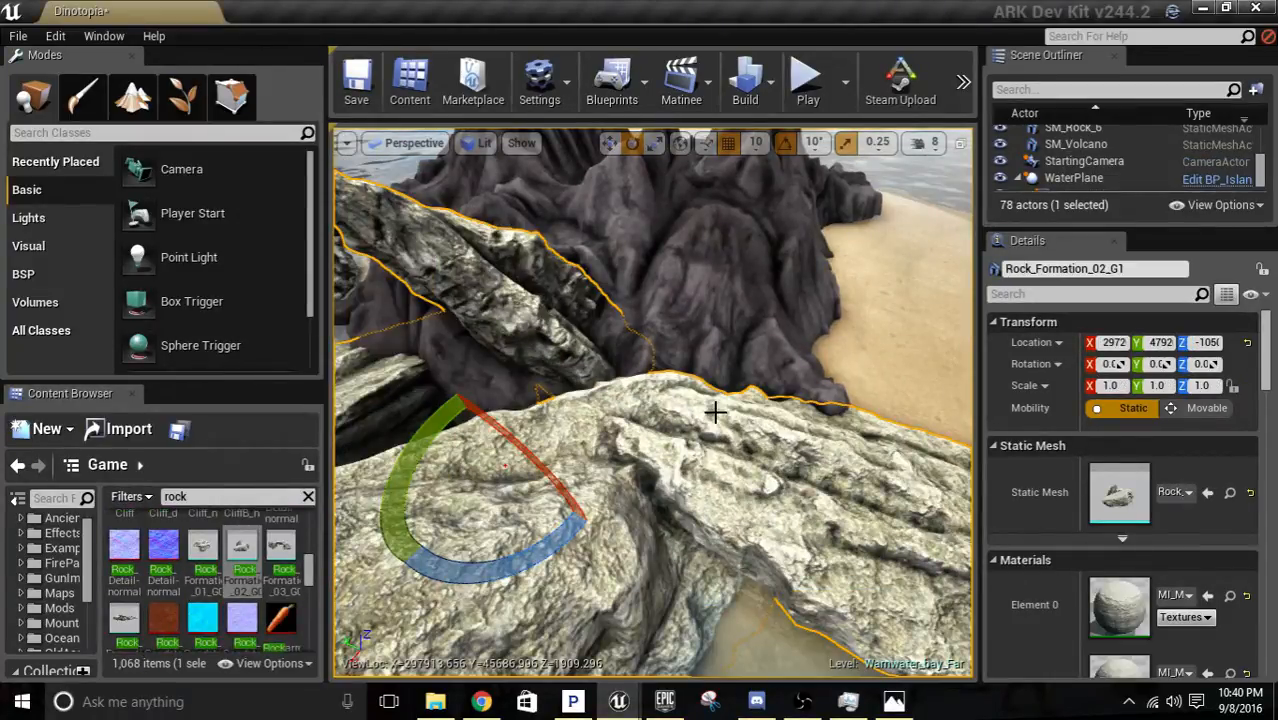
Scale the new rock formation to 0.2 on the X, Y and Z axes.
key("f")
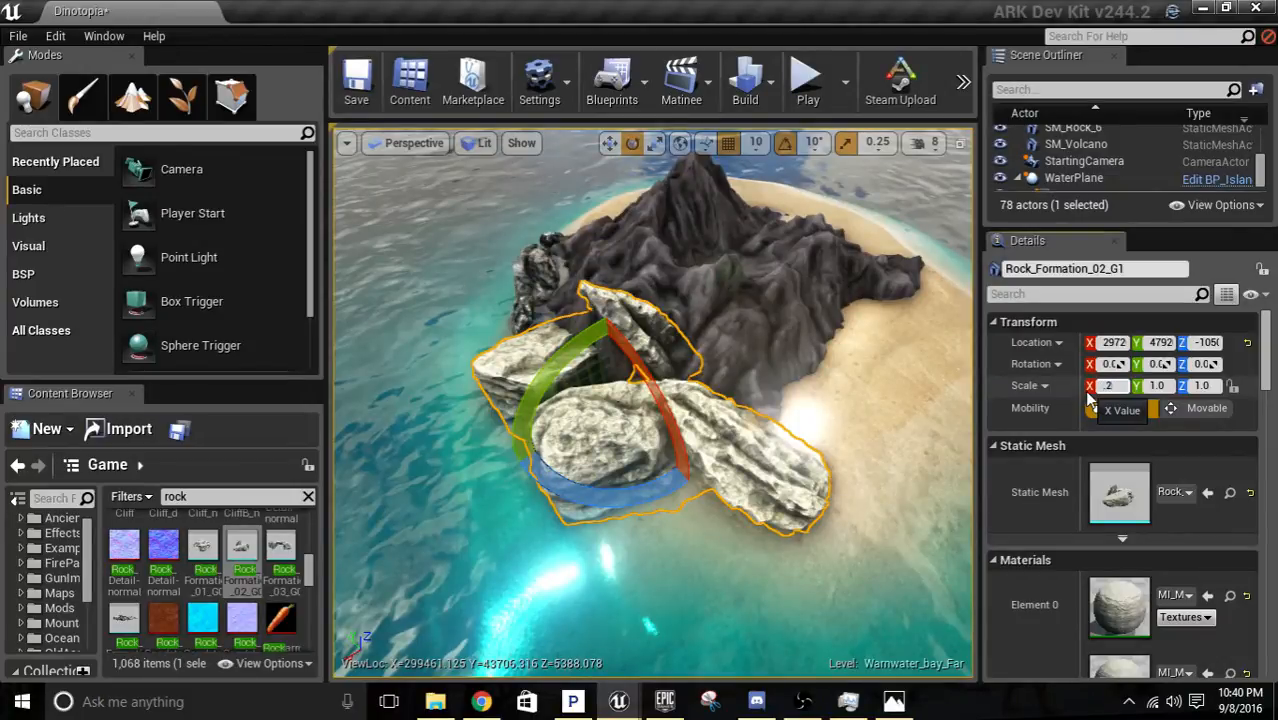
key("Tab")
type(".2")
key("Tab")
type(".2")
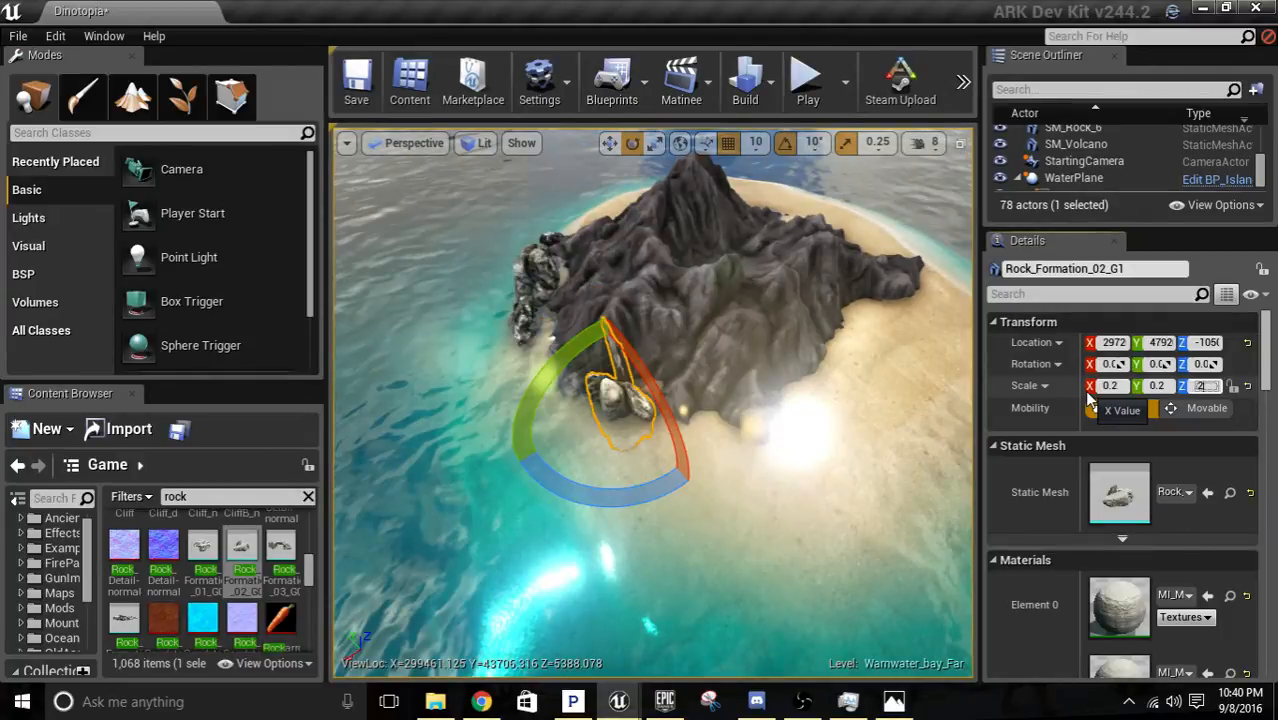
key("Return")
key("f")
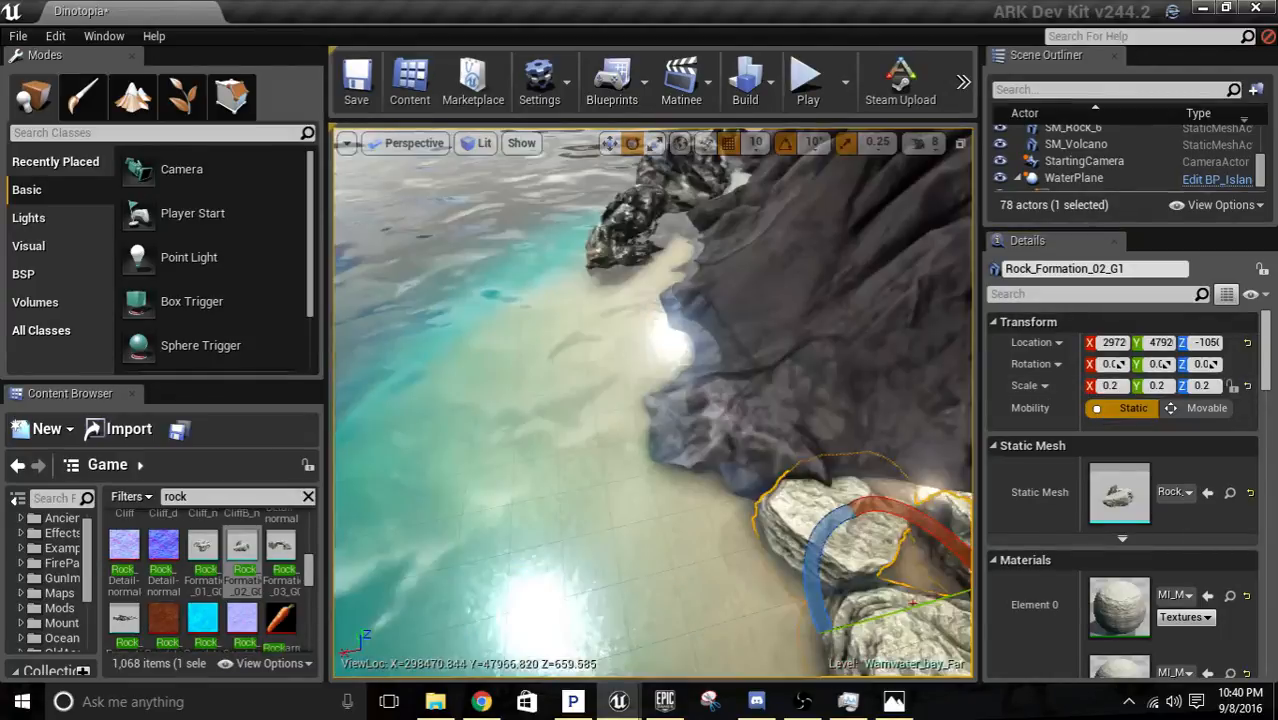
Move the scaled rock formation along the beach to the volcano's shoreline edge and inspect its placement and material slots.
right_click_drag(925, 471, 932, 520)
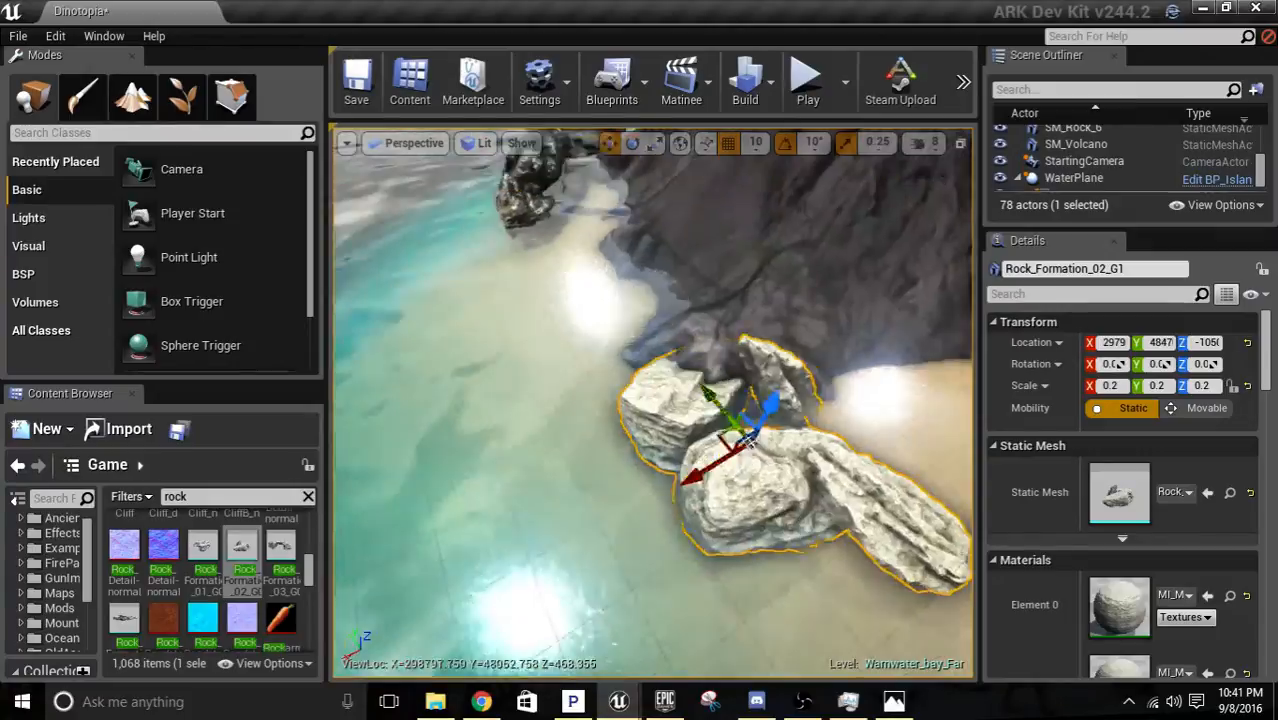
right_click_drag(747, 436, 902, 462)
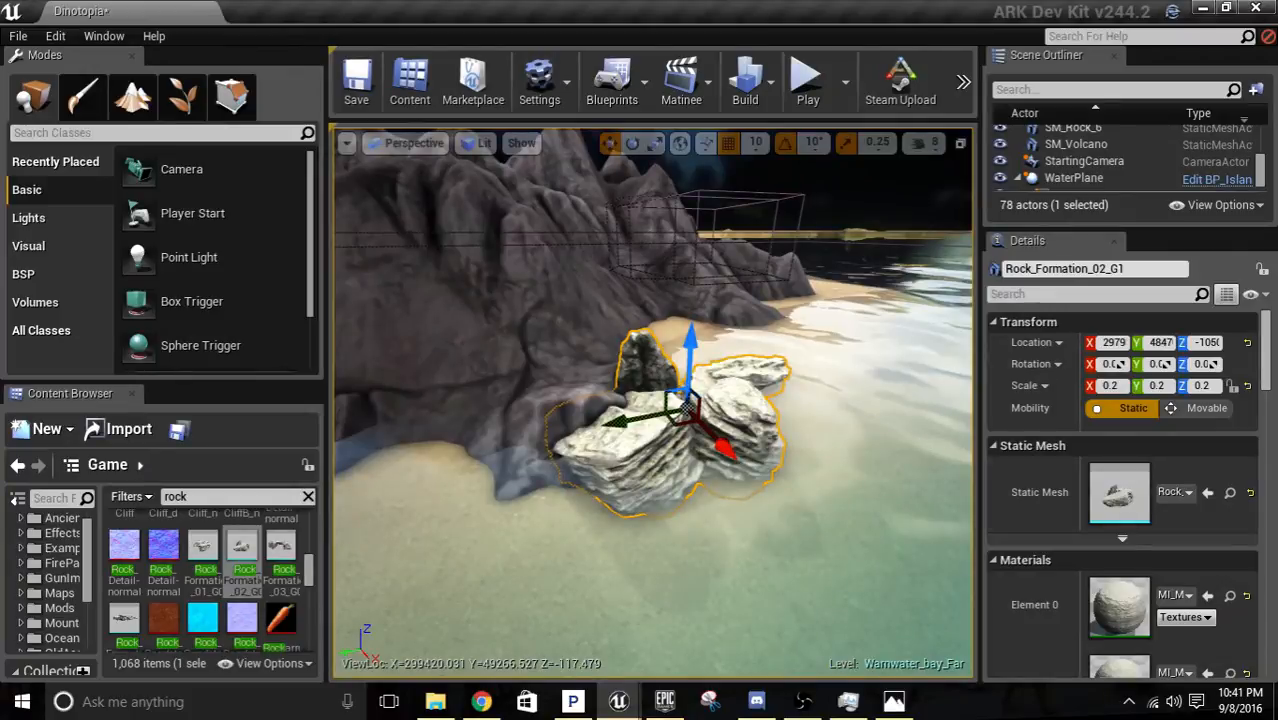
scroll(1143, 463, "down", 2)
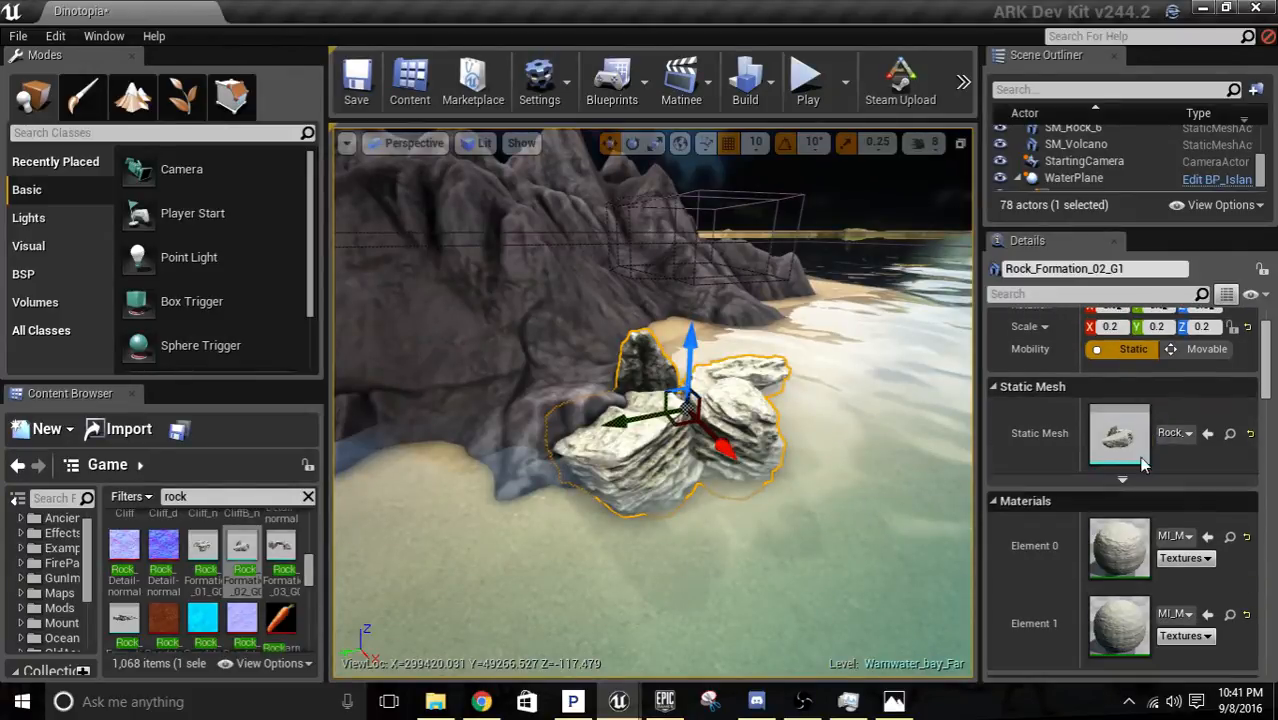
Set the shoreline rock formation's collision preset to Ground.
scroll(1132, 558, "down", 6)
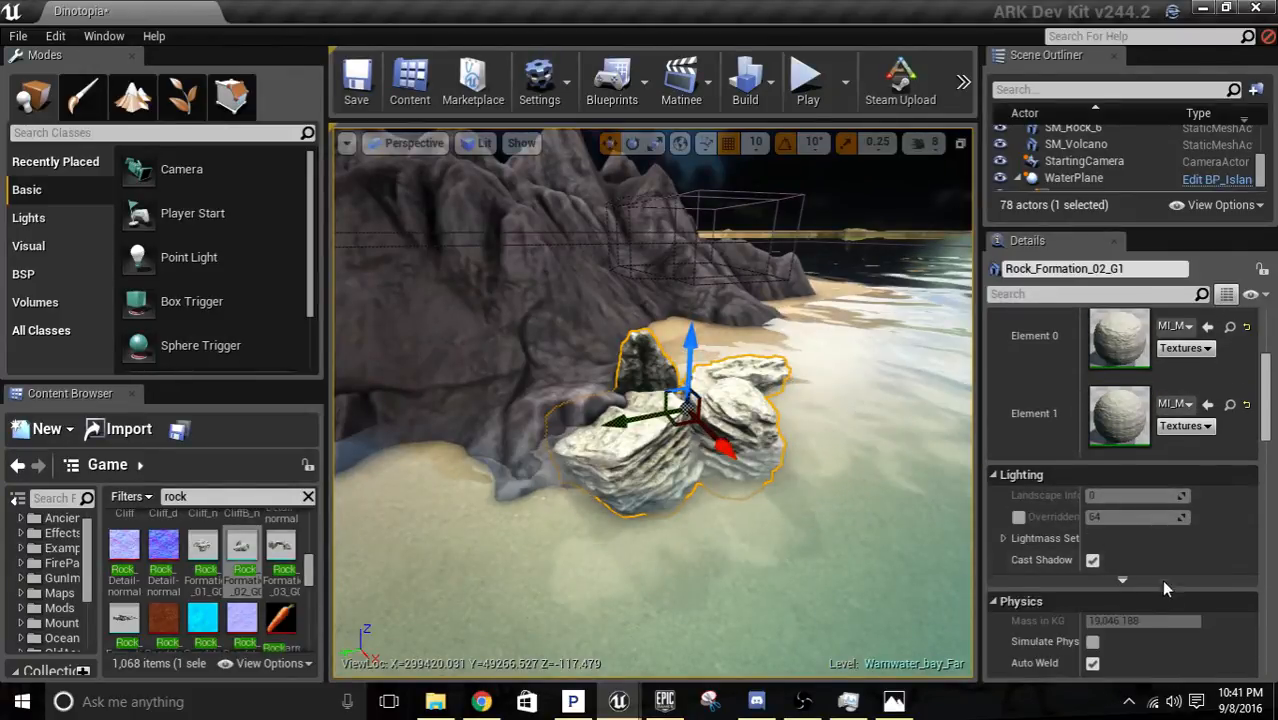
scroll(1162, 585, "down", 10)
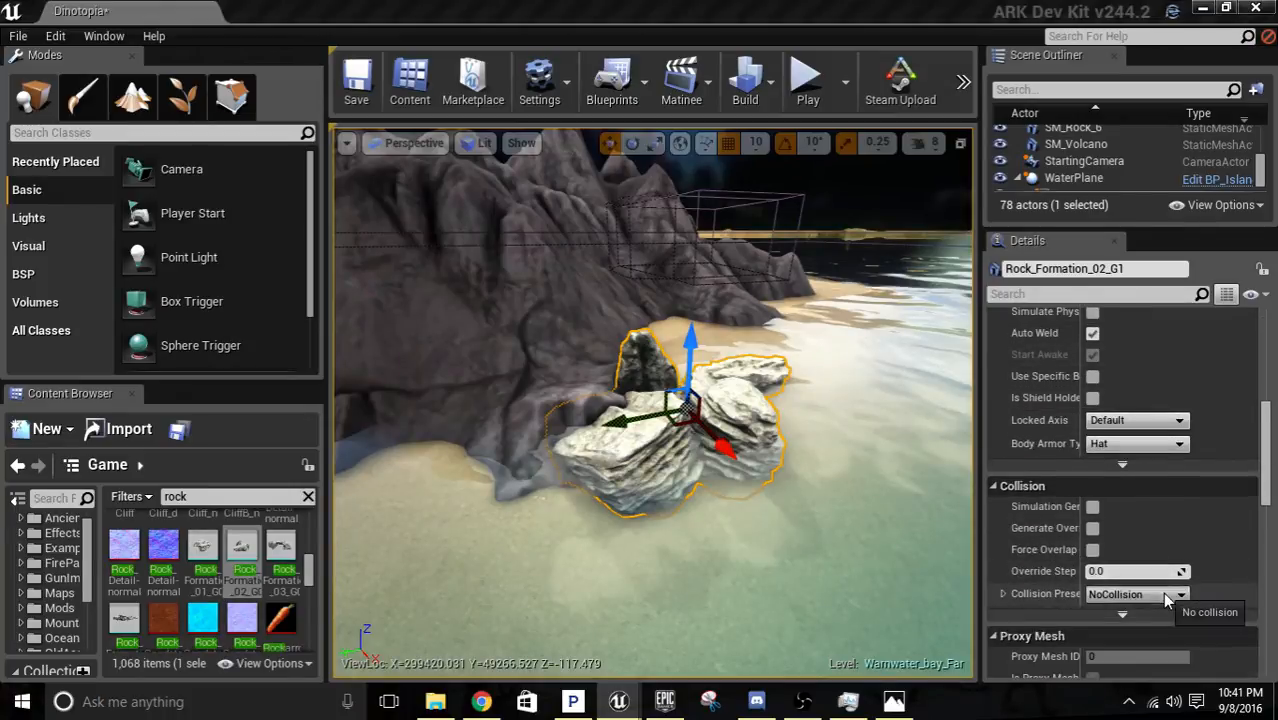
left_click(1165, 597)
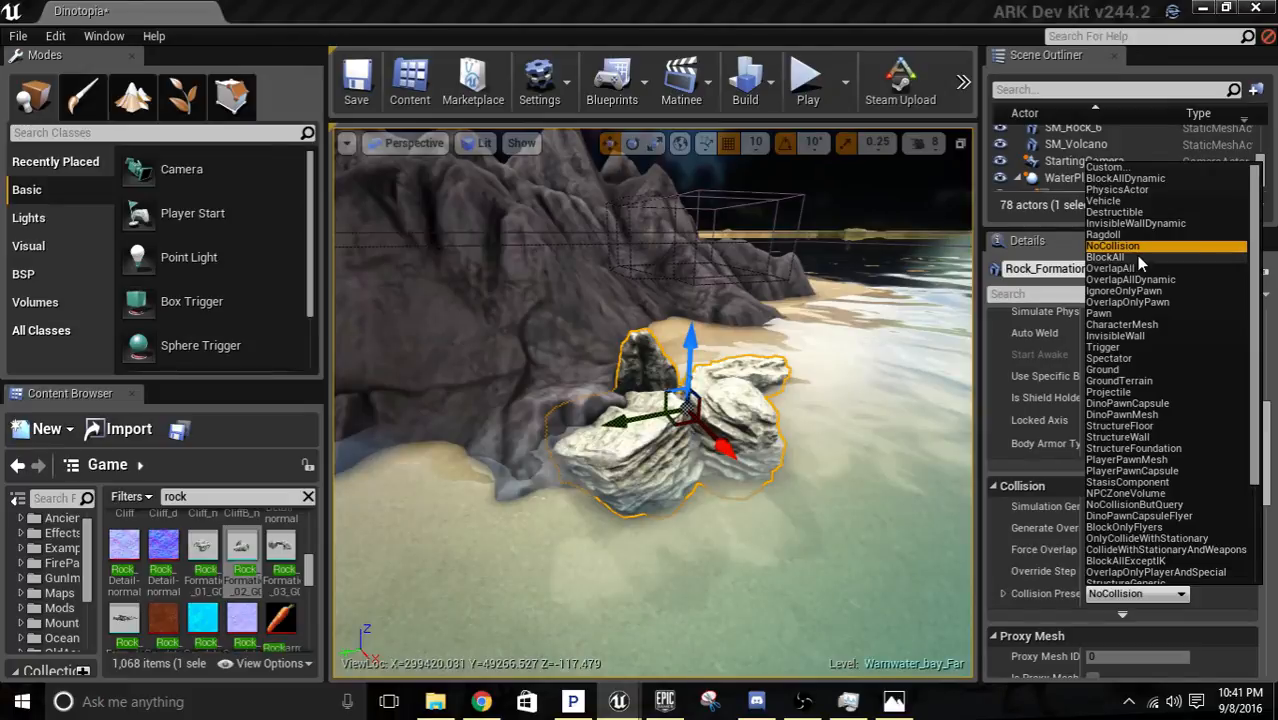
left_click(1104, 370)
scroll(727, 342, "up", 2)
Examine up close how the rock formation's surface compares with the adjoining volcano rock.
right_click_drag(727, 342, 838, 485)
key("w")
key("s")
key("s")
key("q")
key("w")
key("e")
key("w")
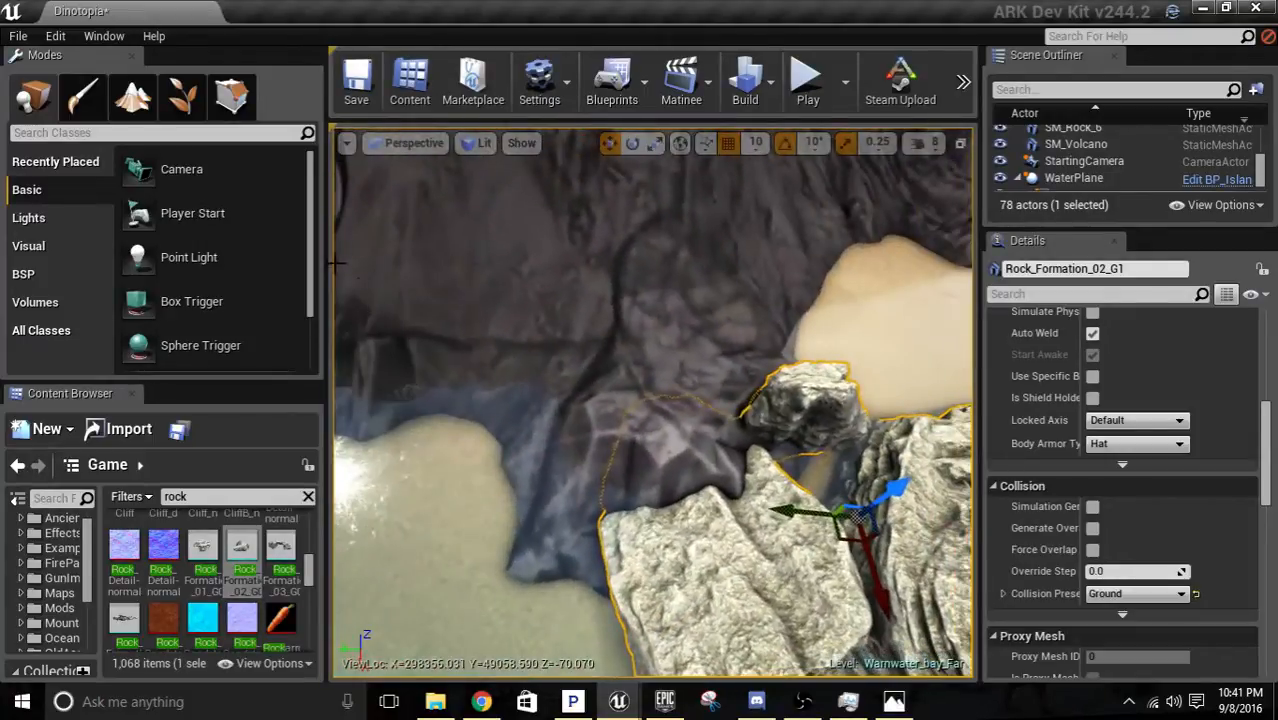
Apply the MIC_Rock52 material to the shoreline rock formation and replace it with MIC_Rock6.
scroll(238, 545, "down", 10)
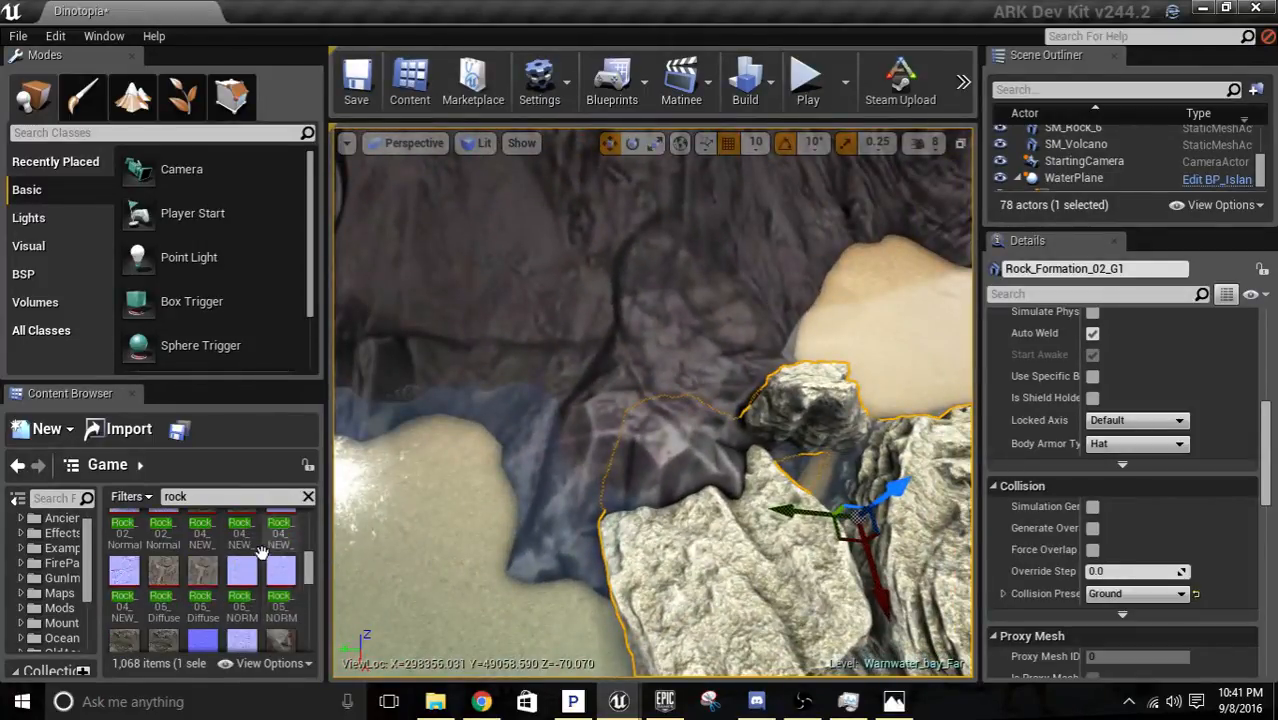
scroll(252, 568, "down", 10)
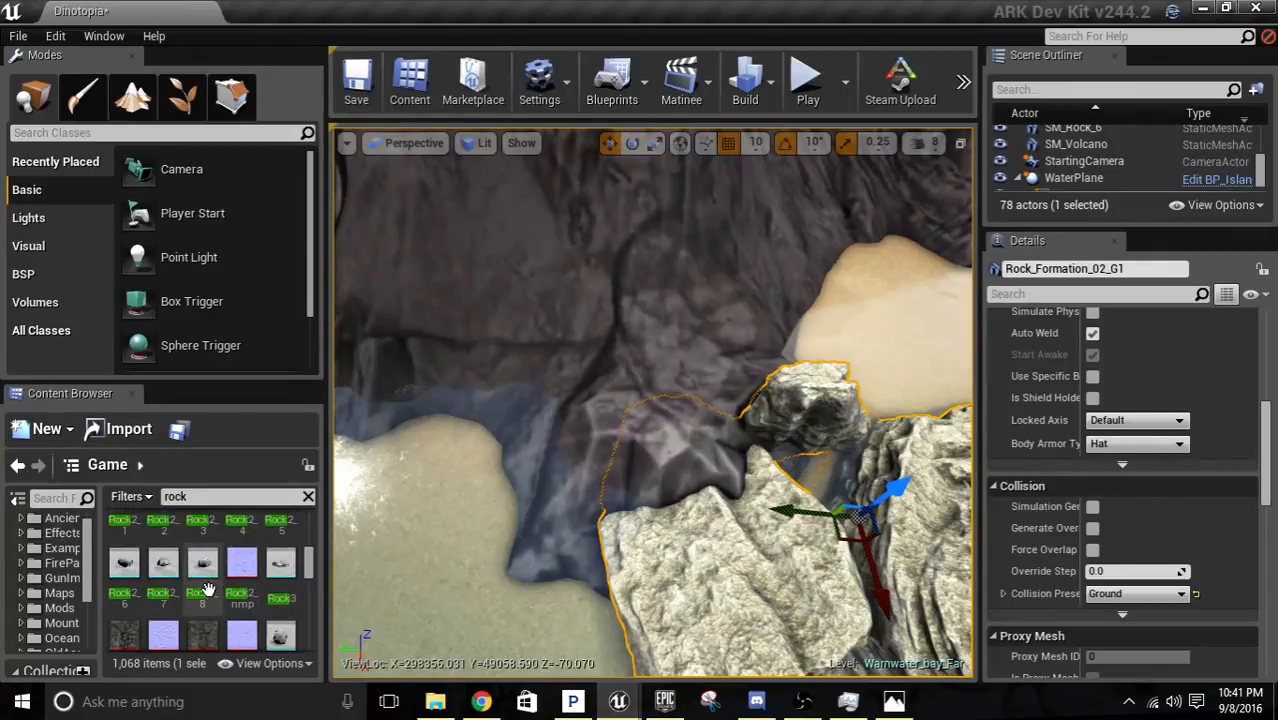
scroll(225, 570, "up", 5)
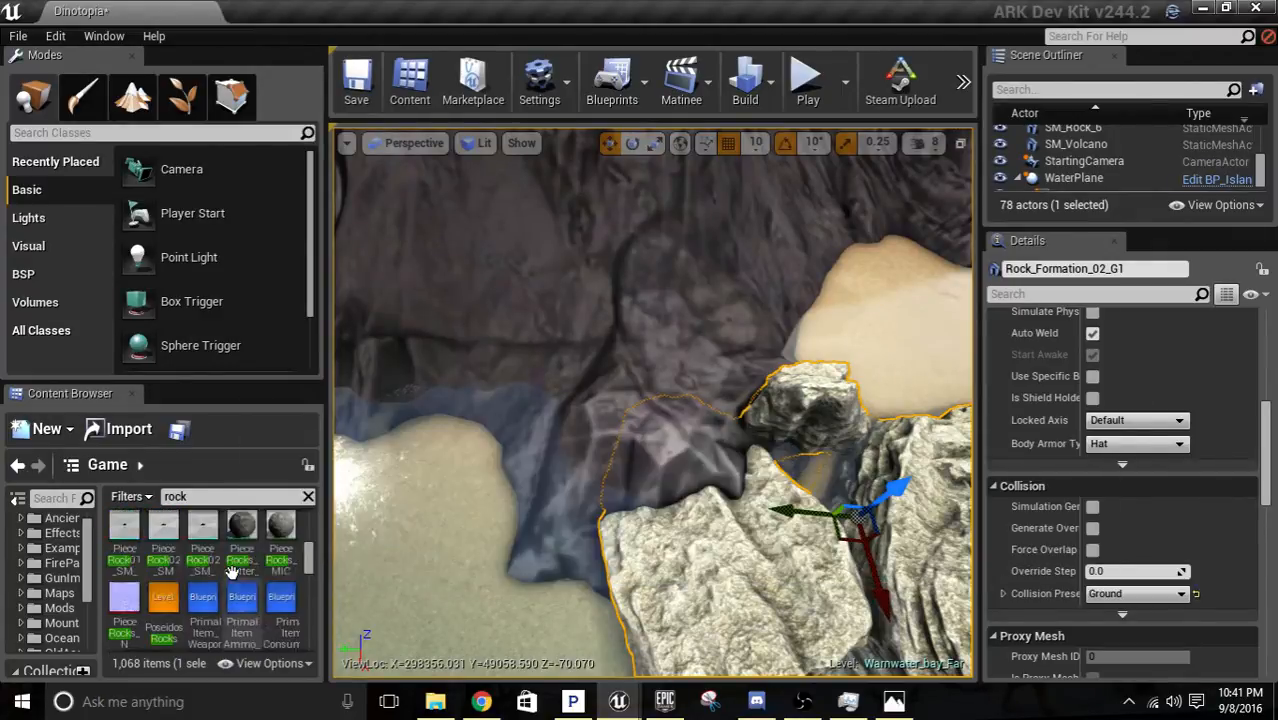
scroll(238, 570, "up", 10)
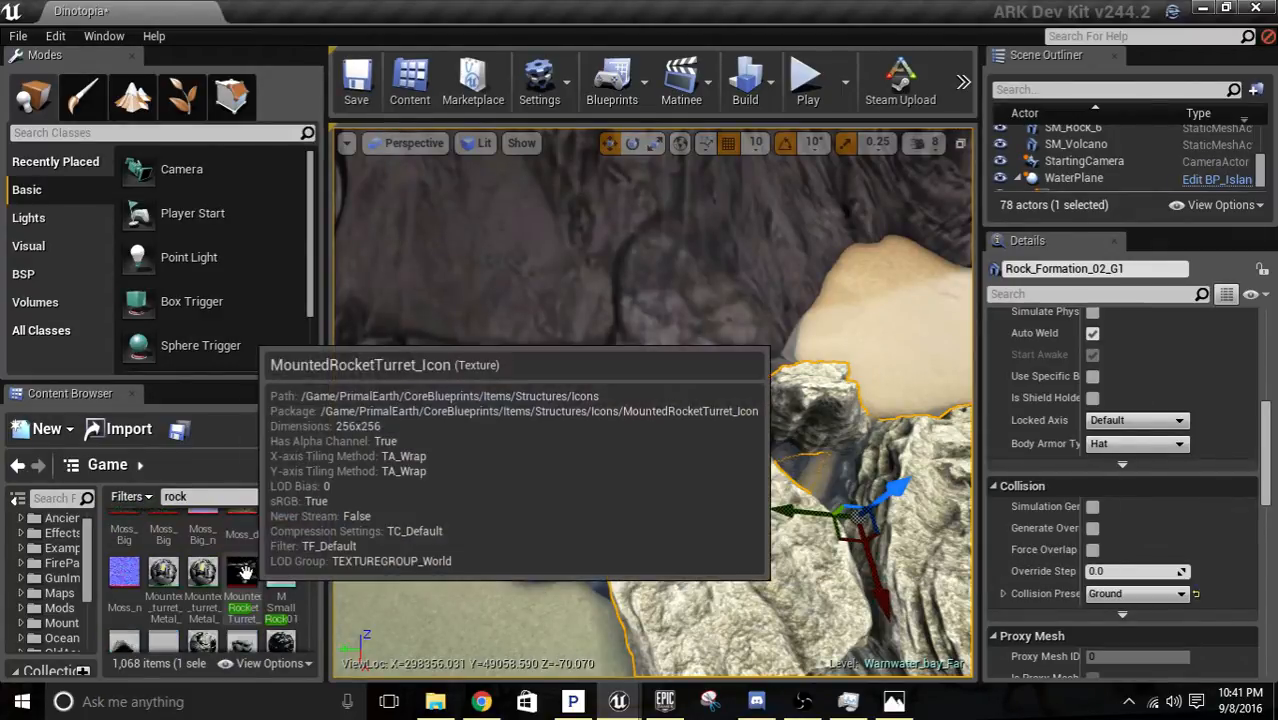
scroll(245, 567, "up", 3)
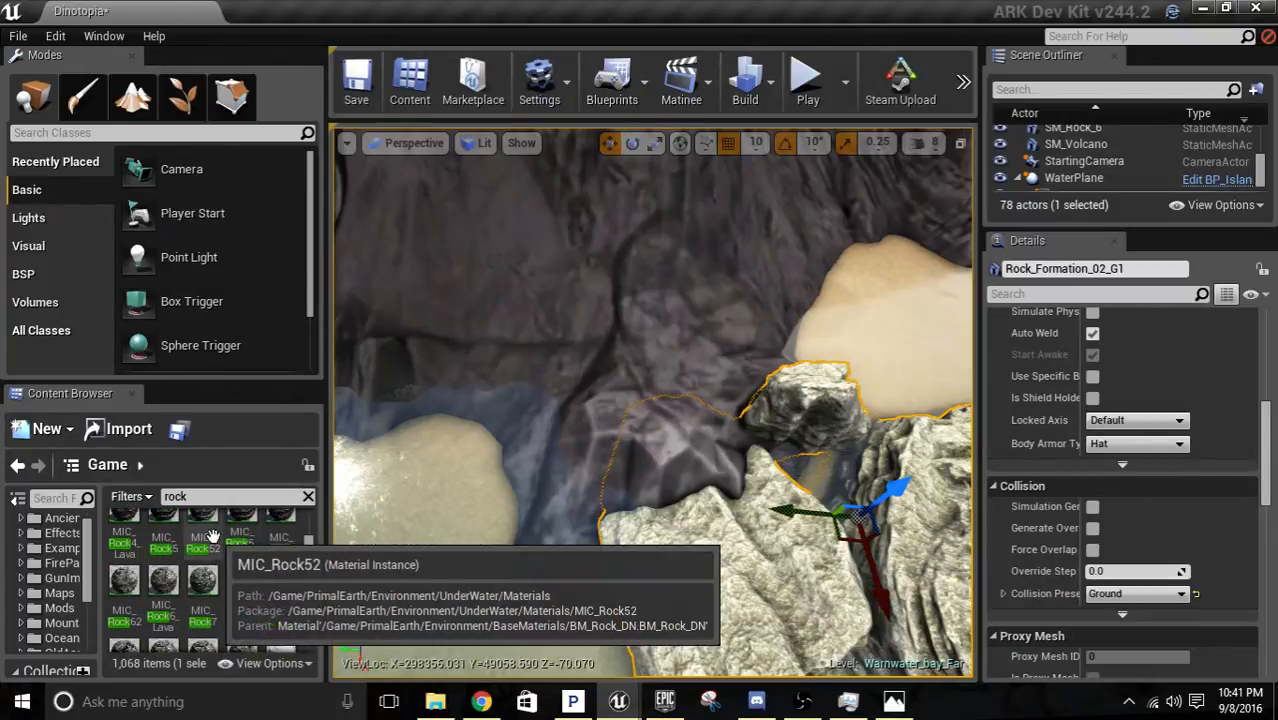
left_click_drag(202, 530, 718, 550)
key("d")
right_click_drag(533, 566, 570, 570)
left_click_drag(281, 540, 837, 450)
right_click_drag(896, 514, 882, 415)
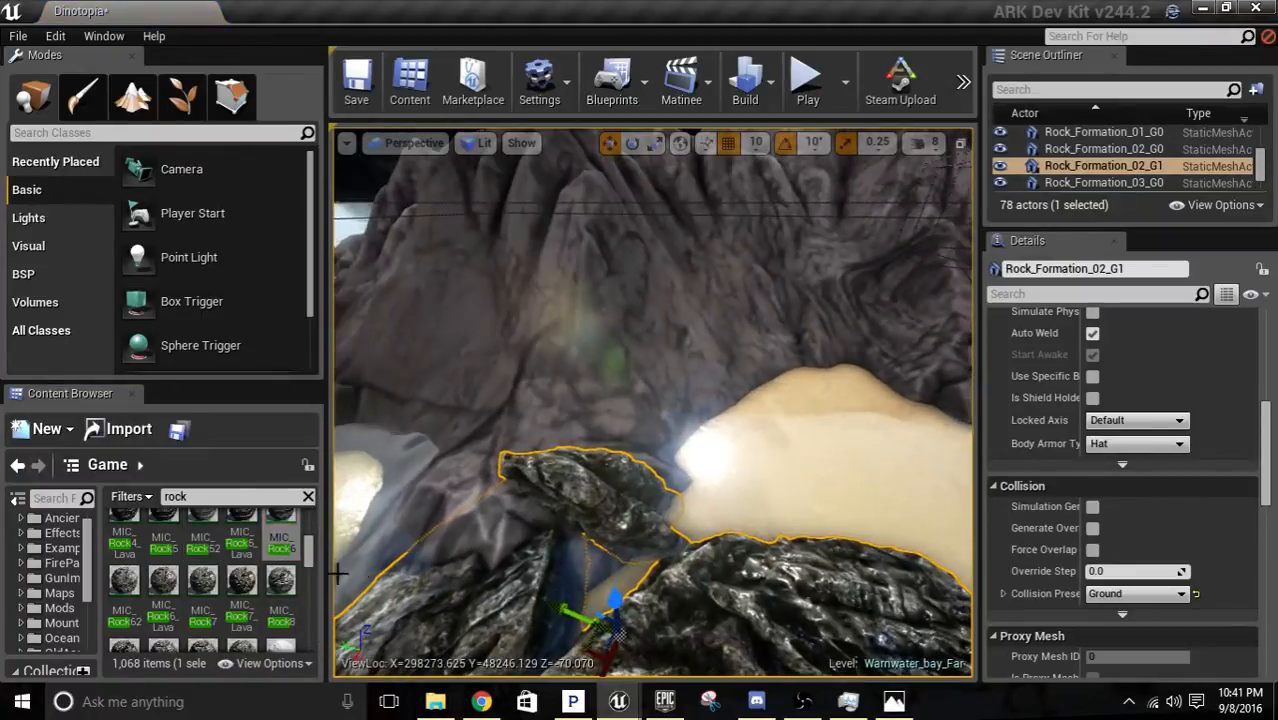
Try the MIC_Rock5 material on the volcano and check it across the whole mountain and crater.
left_click_drag(165, 527, 618, 324)
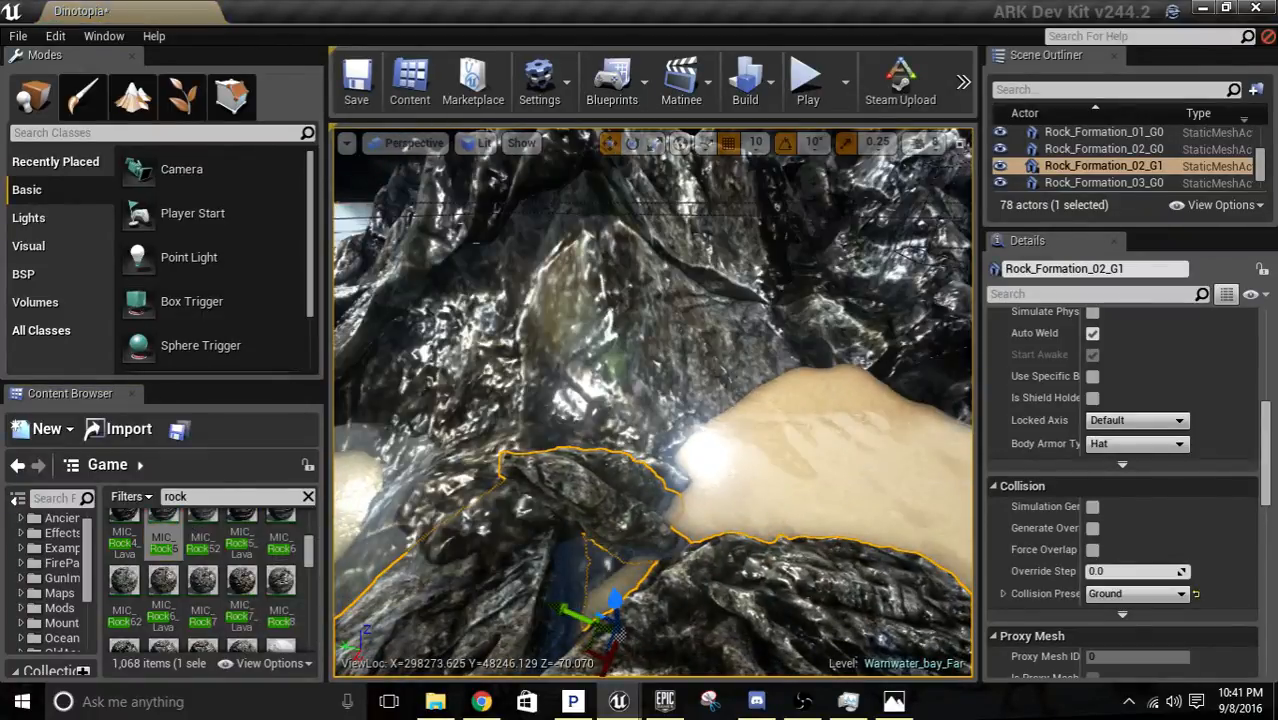
right_click_drag(624, 326, 690, 336)
key("w")
key("s")
key("w")
key("a")
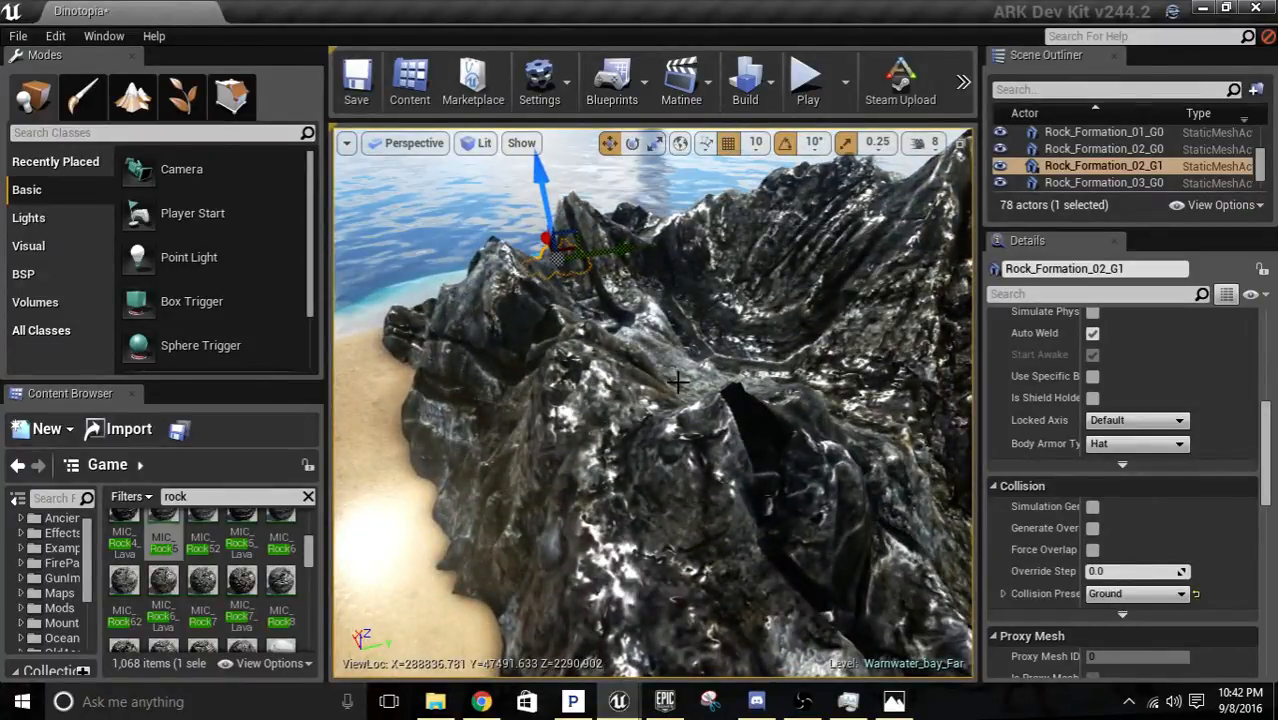
key("s")
right_click_drag(678, 382, 664, 378)
key("w")
Try the MIC_Rock8 material on the volcano.
left_click(281, 582)
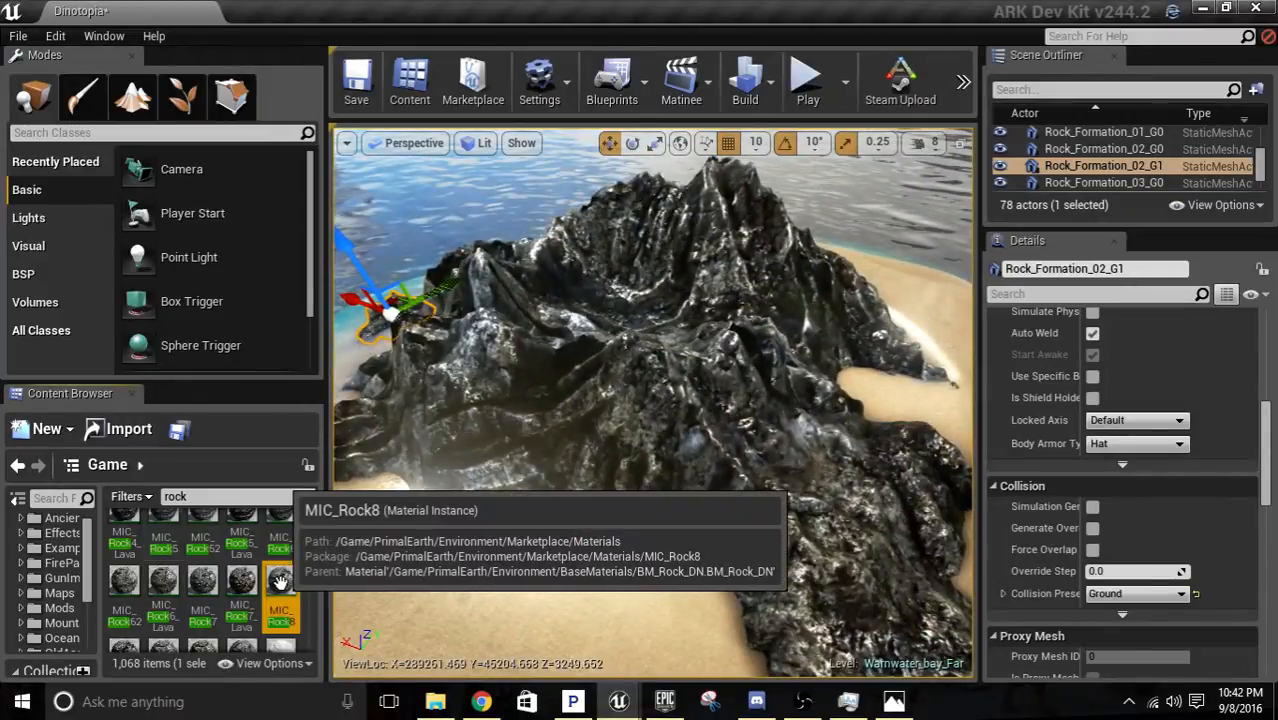
left_click_drag(281, 582, 818, 440)
right_click(790, 440)
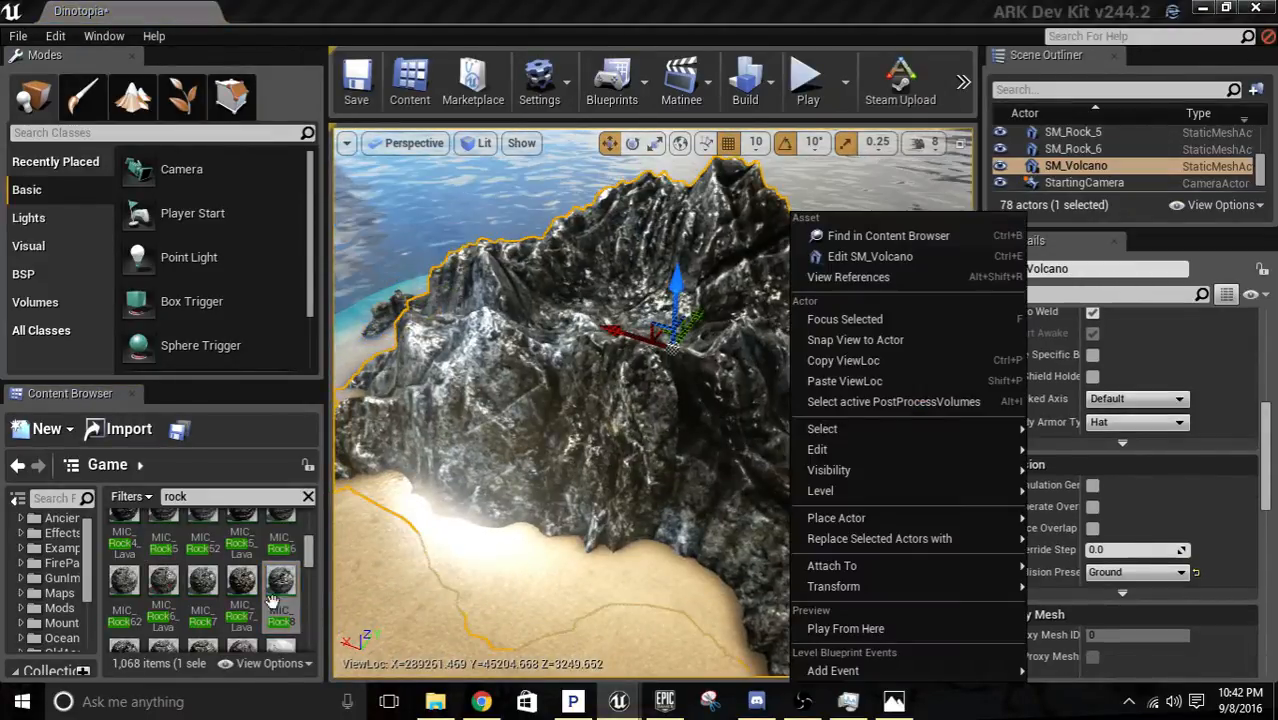
Try the MIC_Rock7_Lava material on the volcano and inspect its slopes.
left_click_drag(242, 586, 620, 430)
right_click_drag(620, 430, 630, 356)
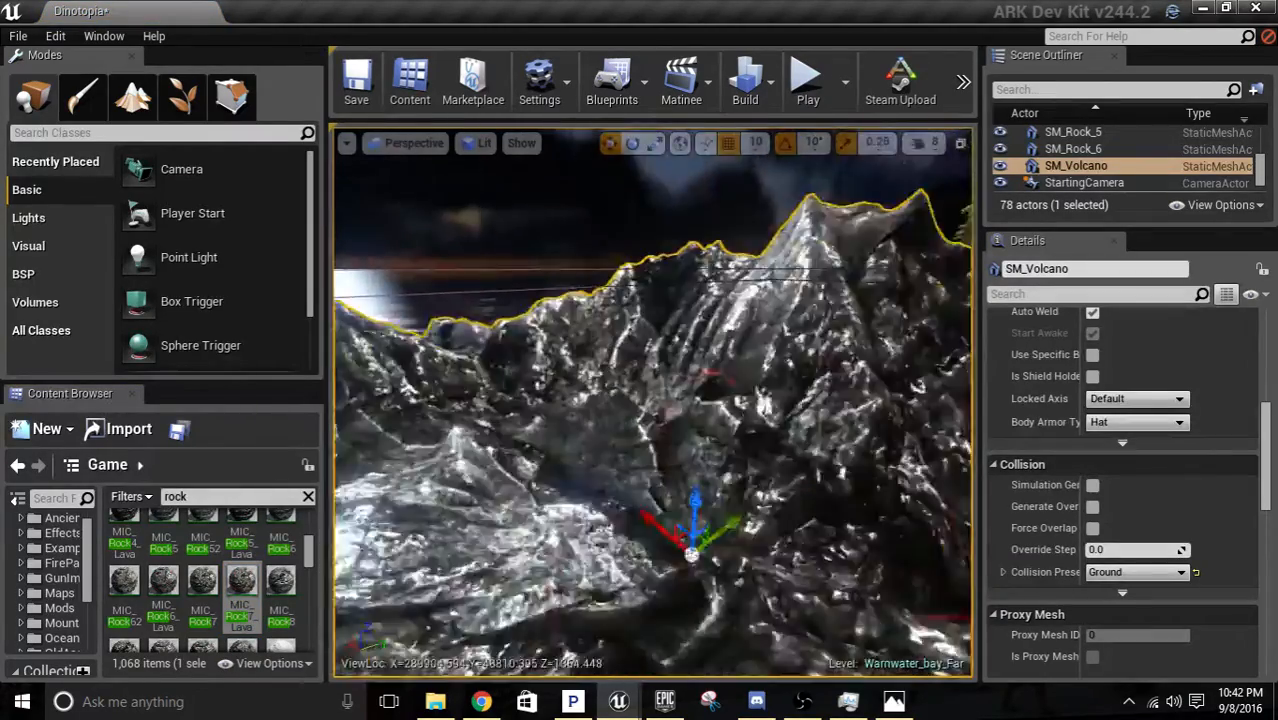
key("w")
mouse_move(418, 467)
right_mouse_down()
mouse_move(426, 510)
mouse_move(418, 467)
right_mouse_up()
key("s")
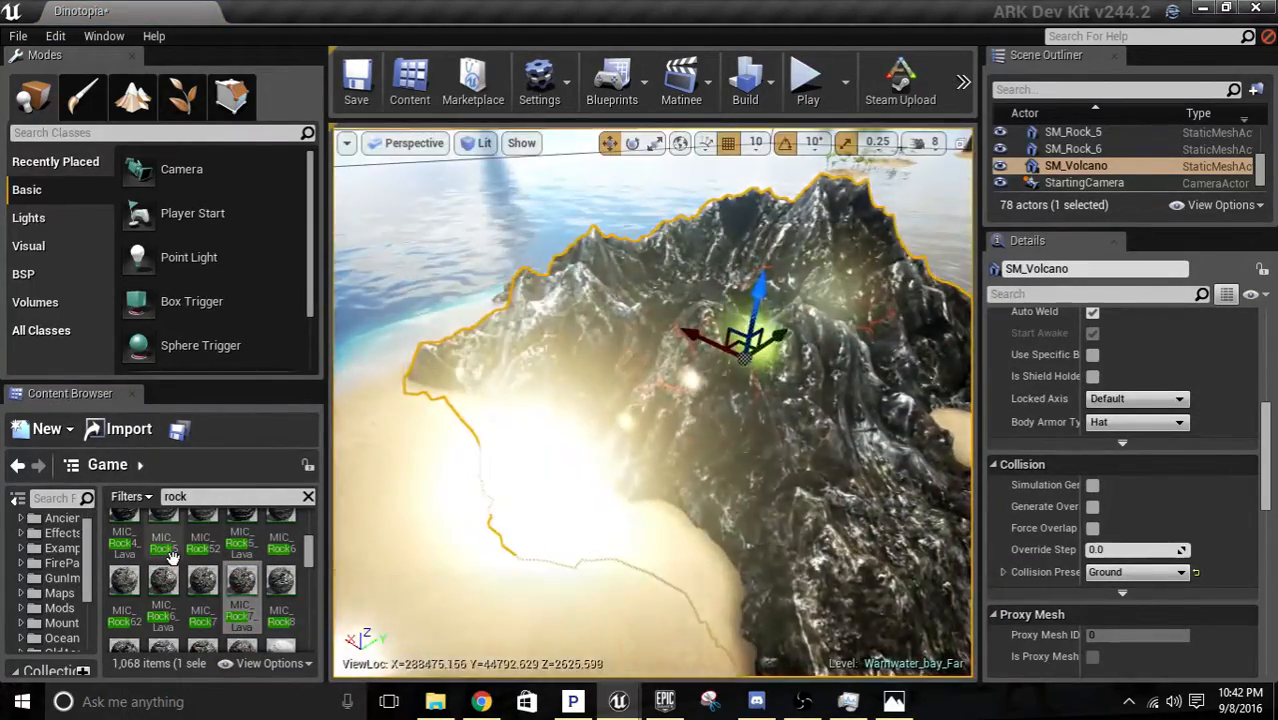
Try the MIC_Rock2 material on the volcano and inspect the crater and outer slopes.
scroll(167, 563, "up", 4)
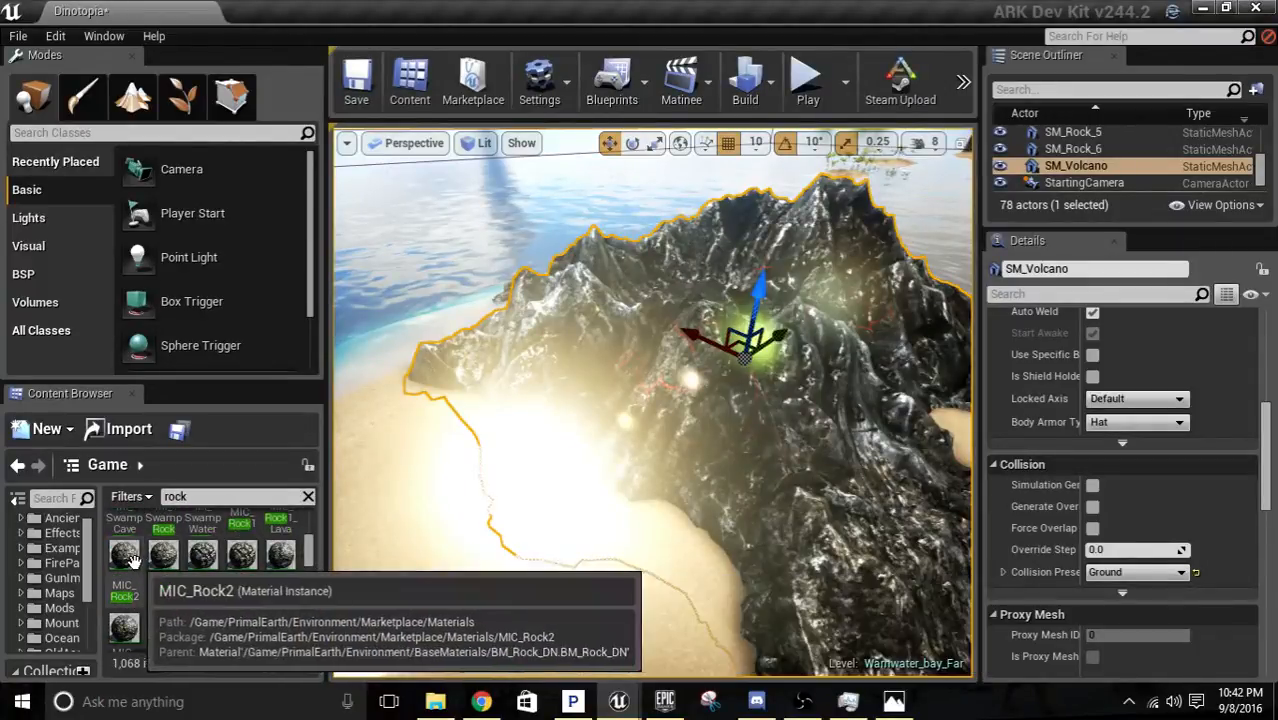
left_click_drag(127, 559, 672, 404)
right_click_drag(672, 404, 615, 360)
key("w")
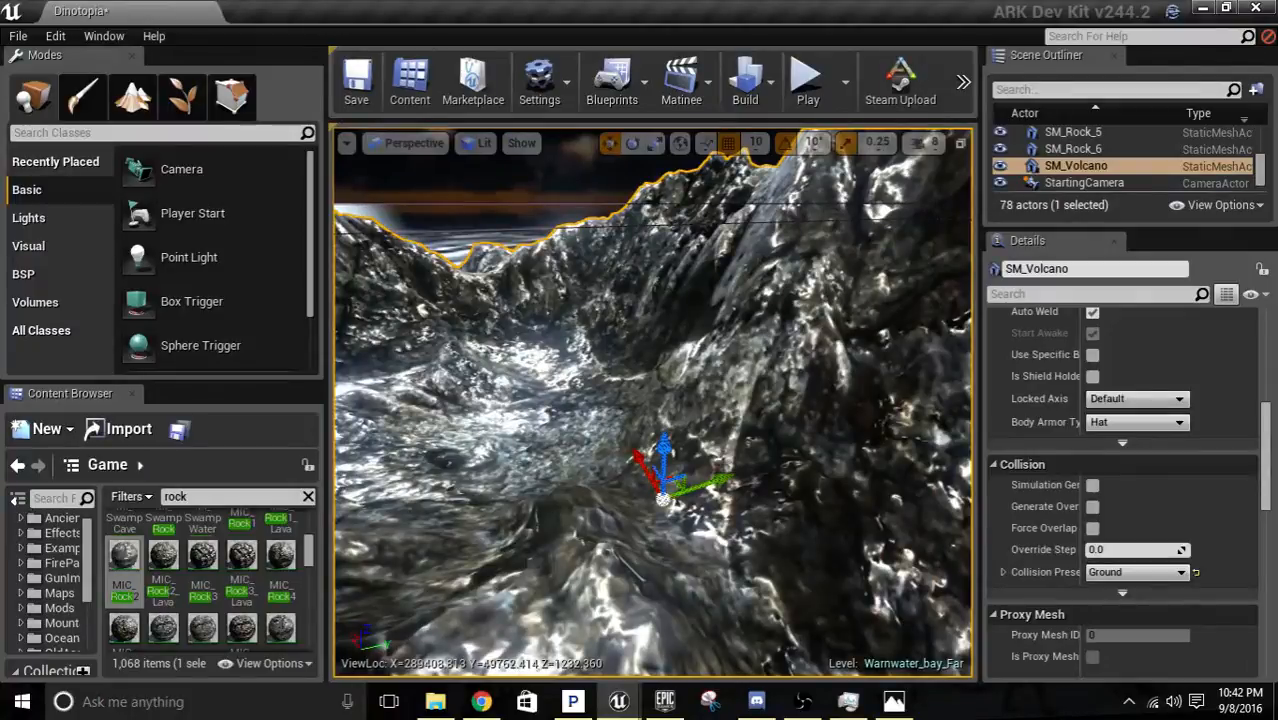
key("s")
right_click_drag(653, 402, 605, 460)
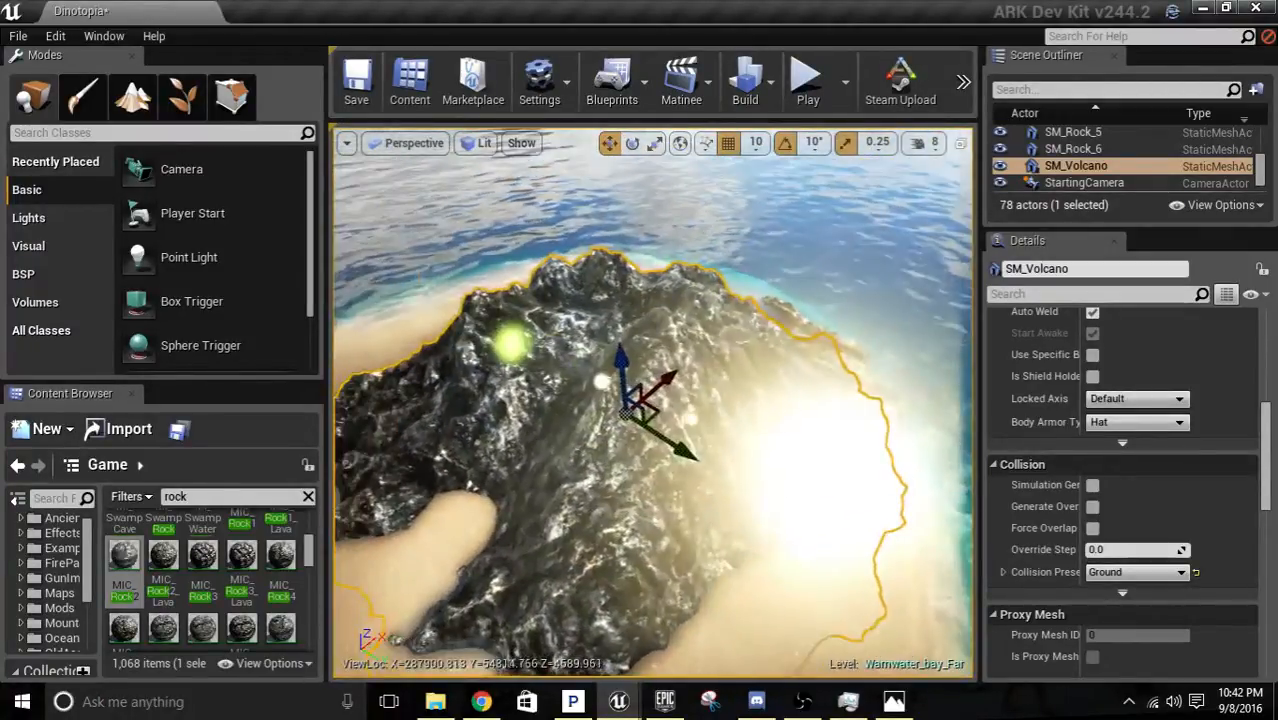
Try the MI_Small_Rocks material on the volcano and replace it with MIC_Rock1.
scroll(192, 572, "up", 3)
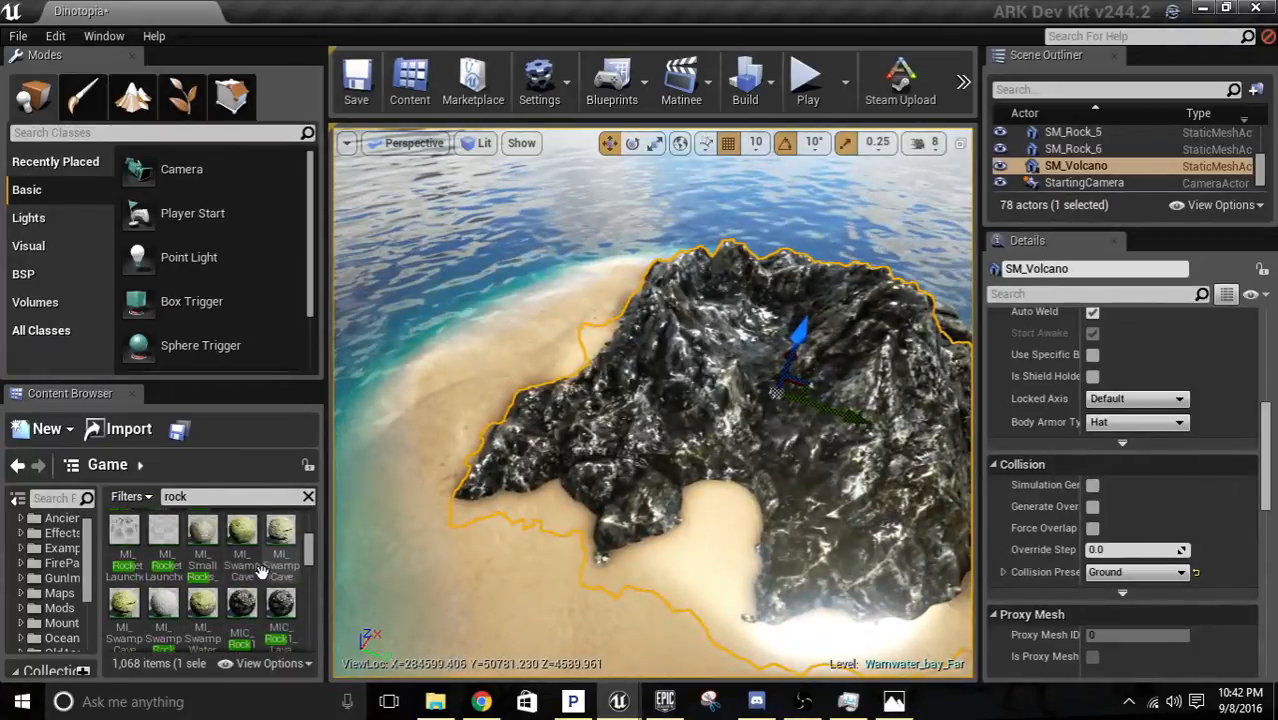
left_click_drag(192, 572, 700, 430)
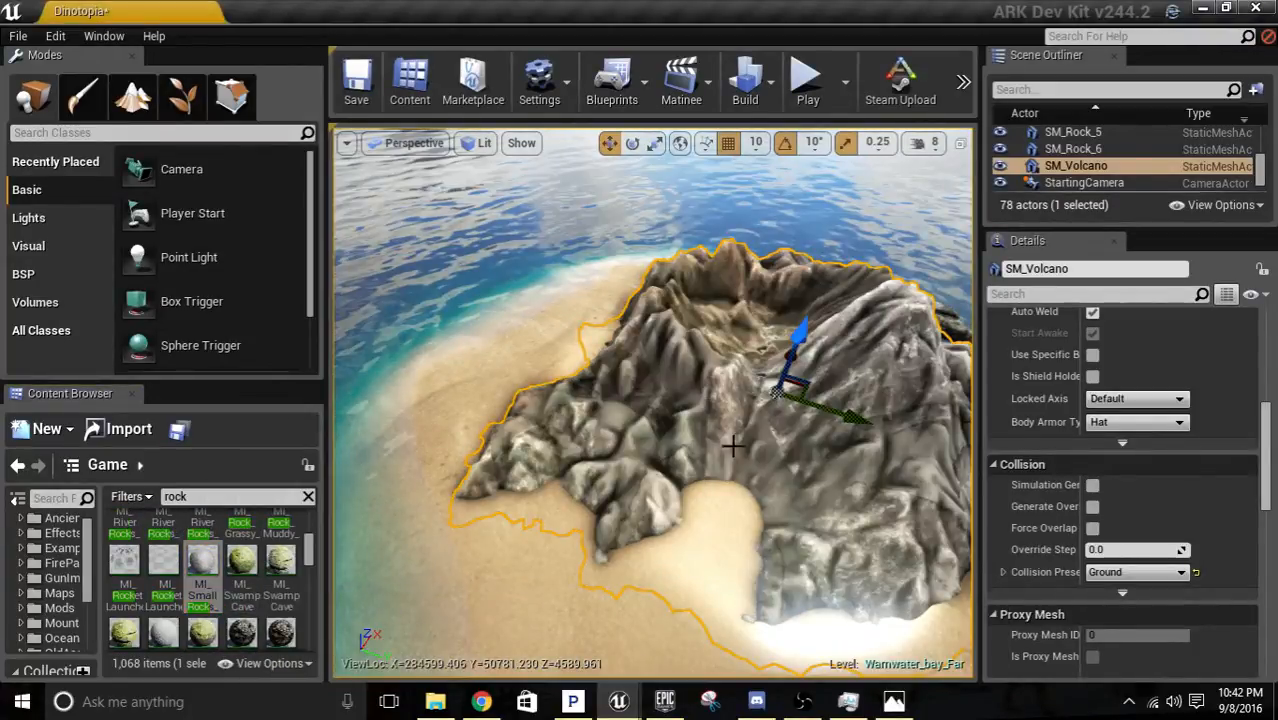
scroll(653, 402, "down", 10)
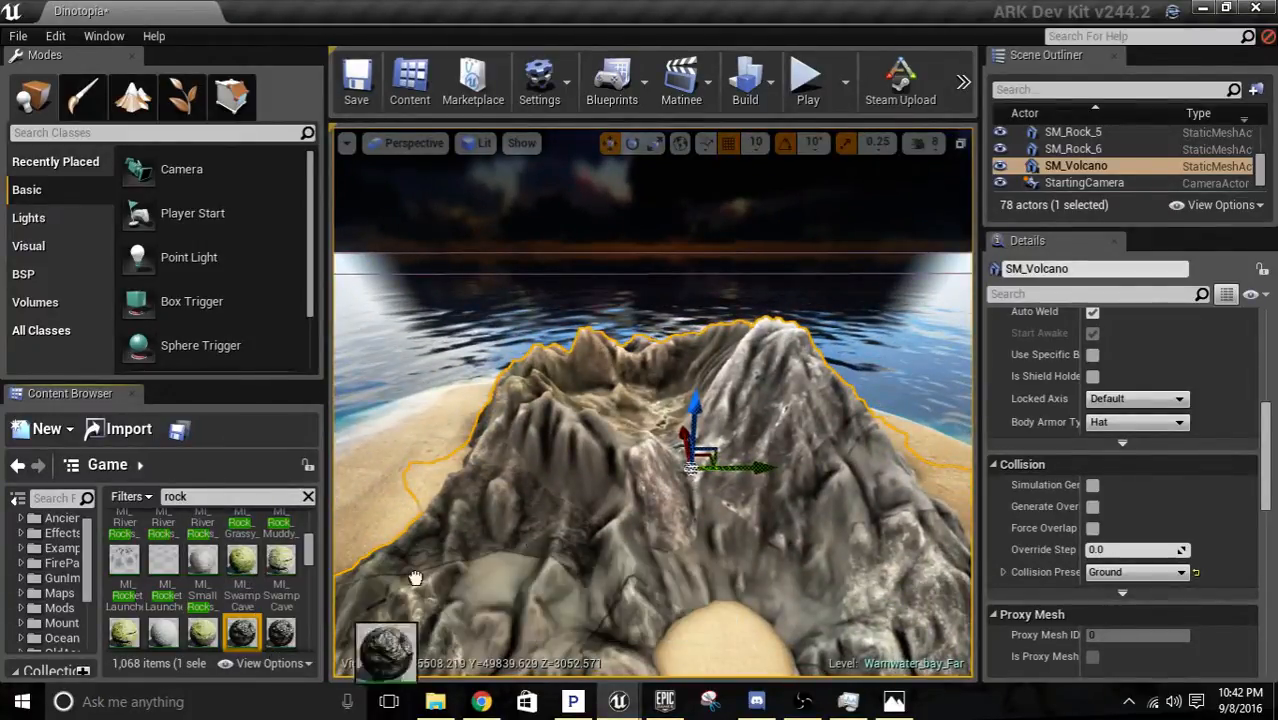
left_click_drag(241, 632, 573, 518)
right_click_drag(573, 518, 625, 526)
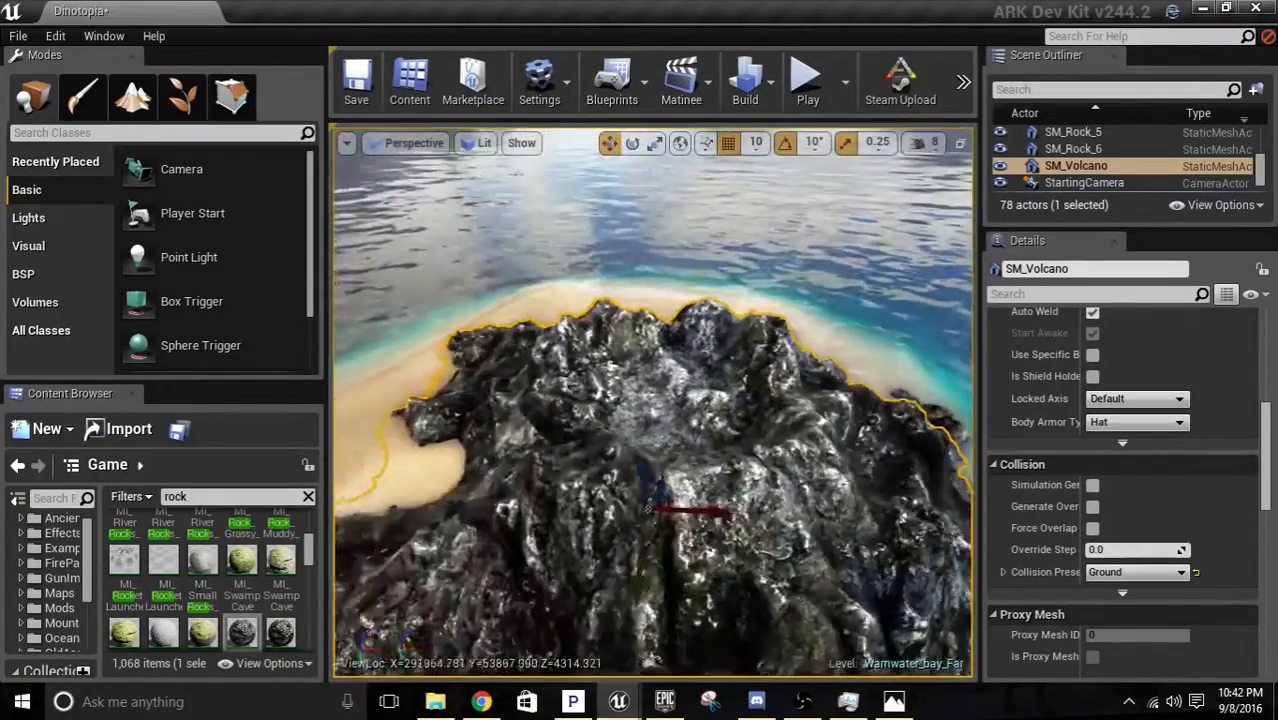
key("f")
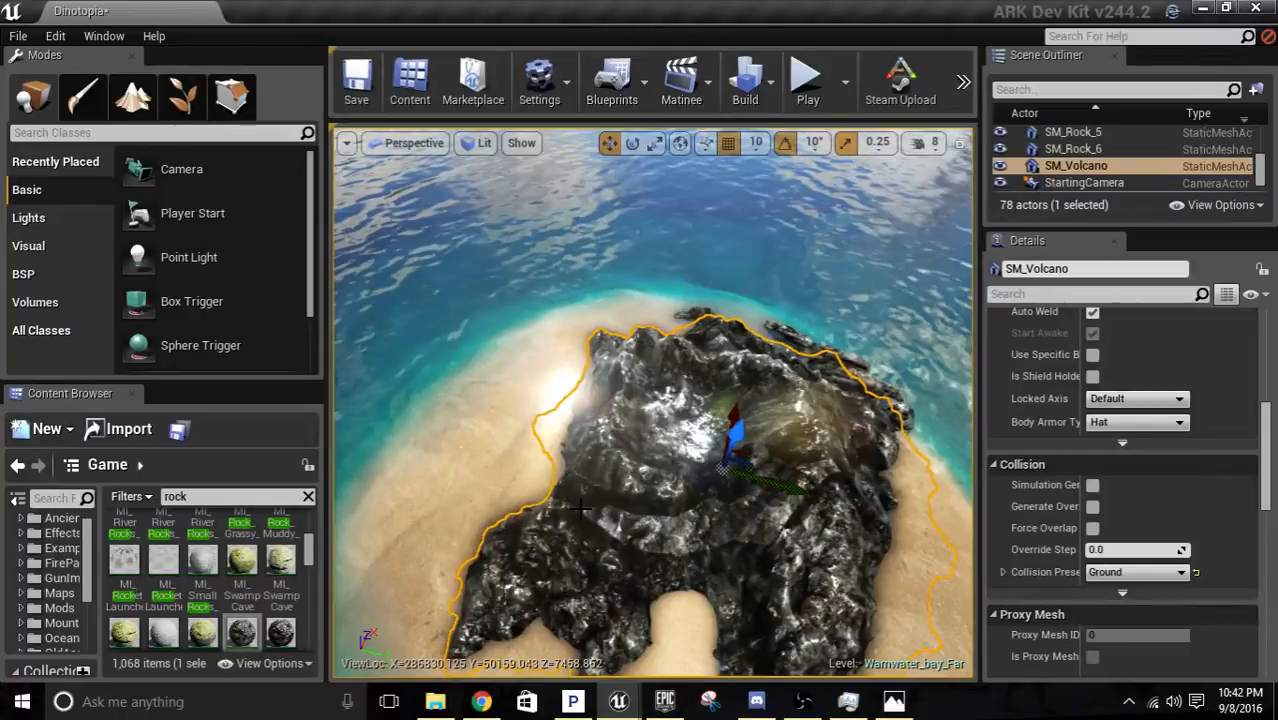
Undo the recent material changes on the volcano back to its original surface.
key("ctrl+z")
key("ctrl+z")
key("ctrl+z")
key("ctrl+z")
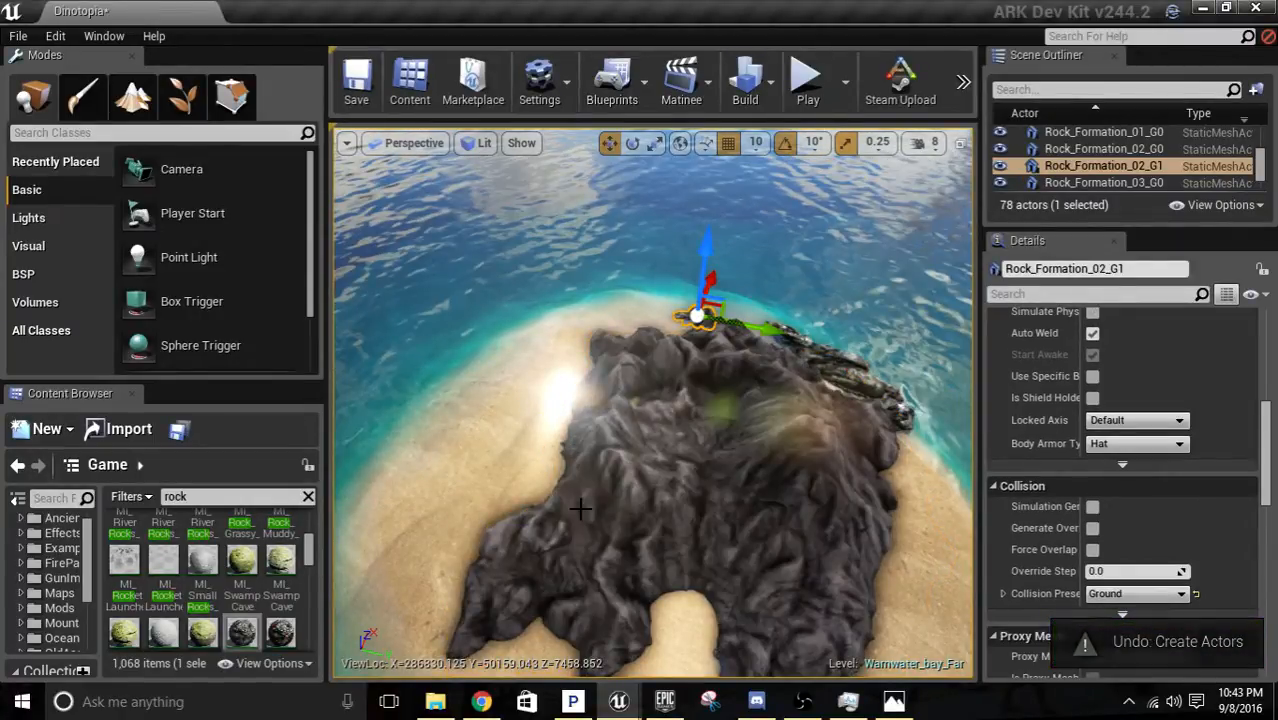
Inspect the volcano's original surface from several sides, reapply MIC_Rock1 to it and check the crater.
scroll(546, 468, "up", 5)
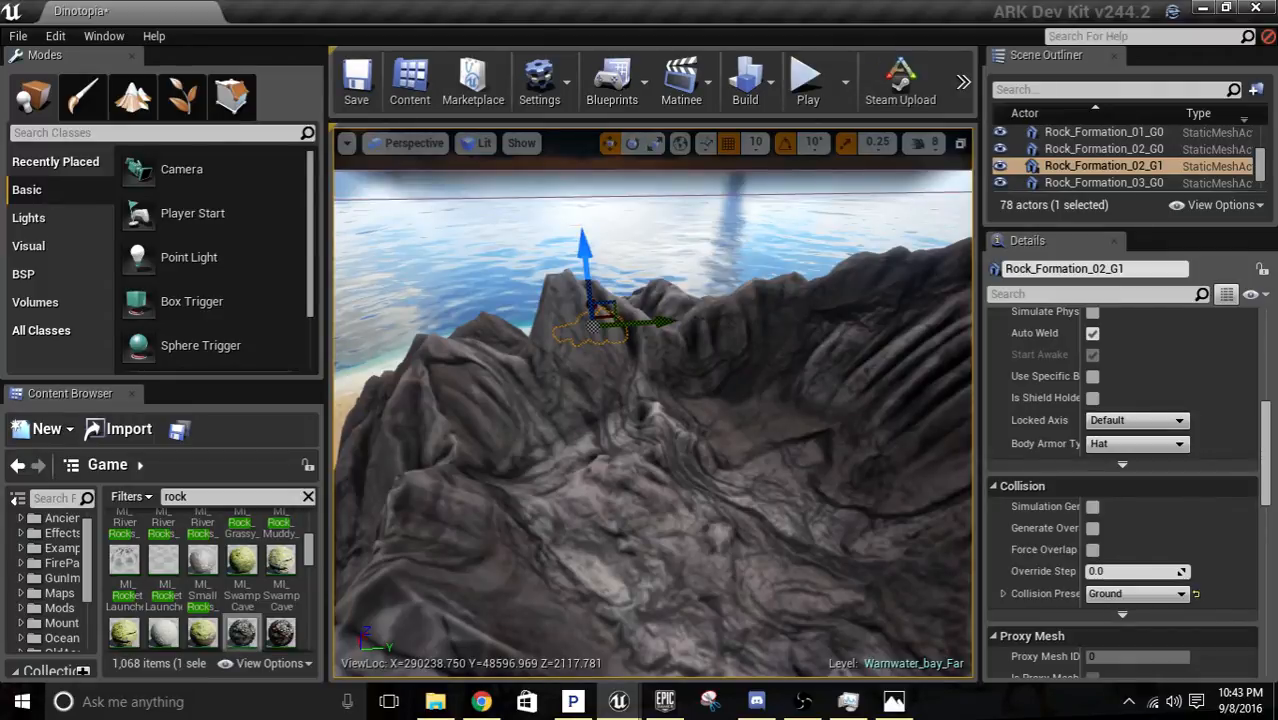
right_click_drag(653, 403, 830, 347)
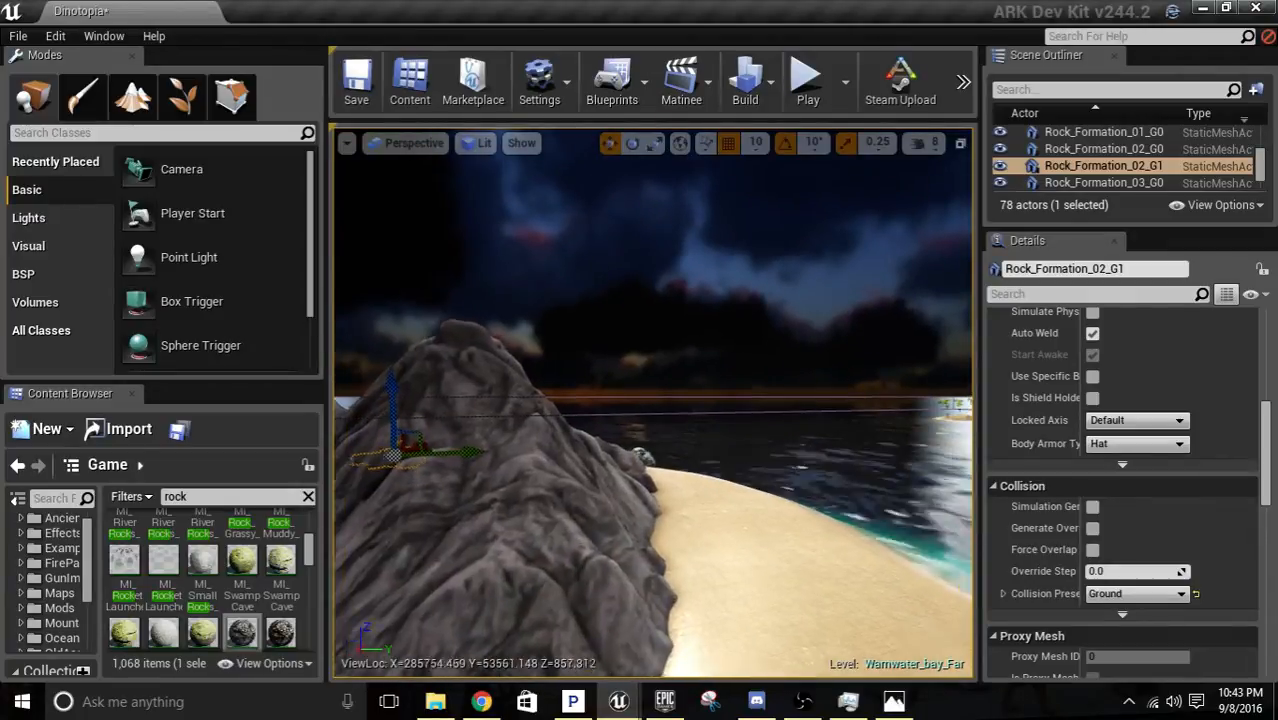
right_click_drag(653, 403, 480, 460)
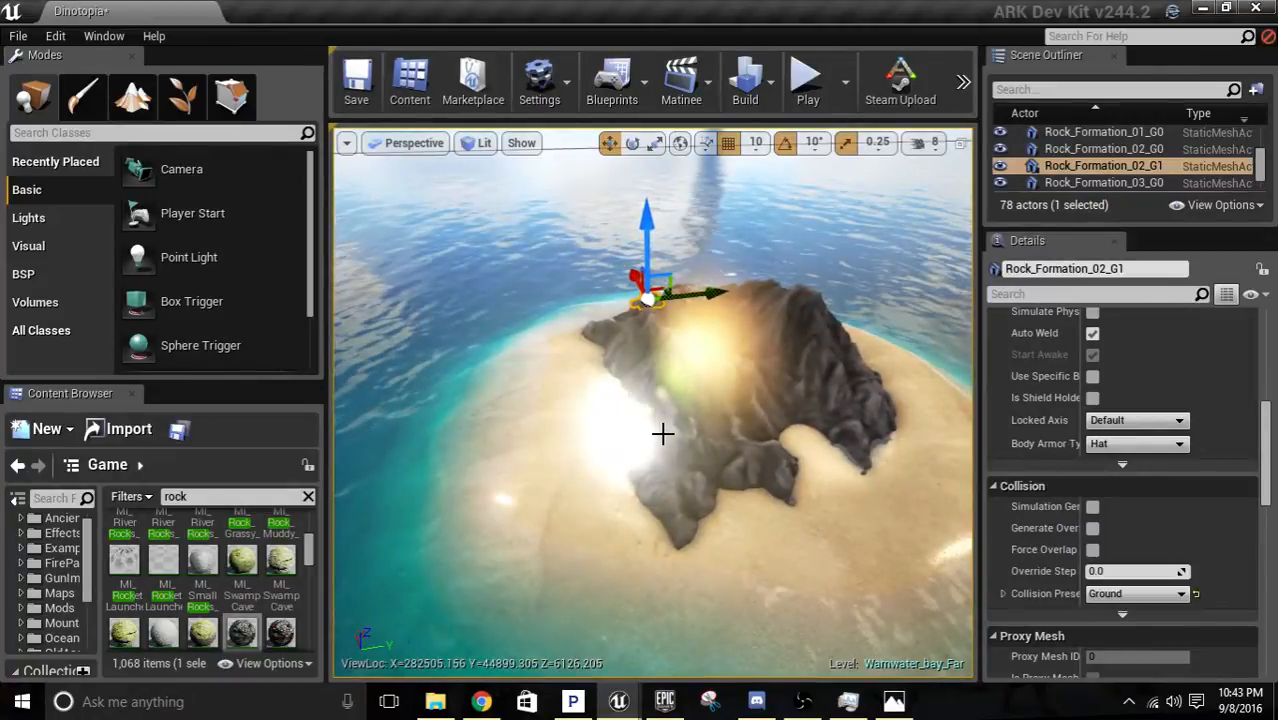
key("w")
right_click_drag(653, 403, 685, 380)
left_click_drag(238, 632, 540, 500)
right_click_drag(540, 500, 540, 460)
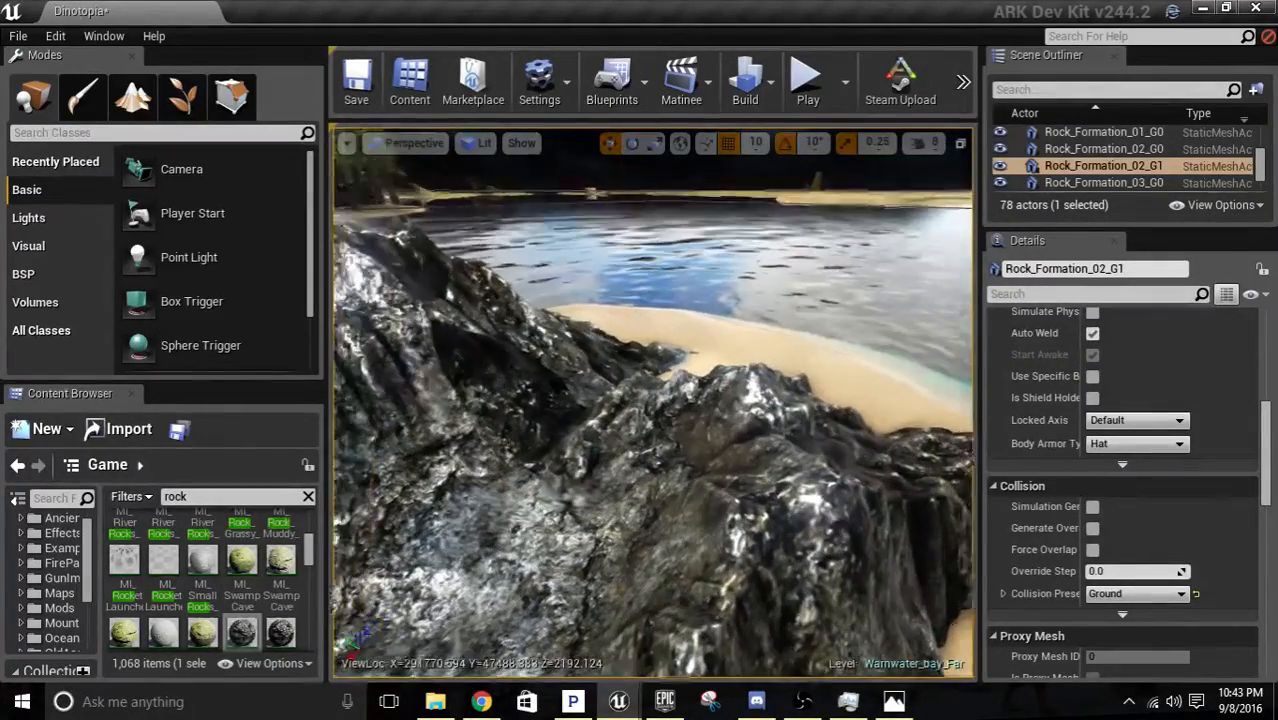
key("d")
right_click_drag(653, 400, 530, 400)
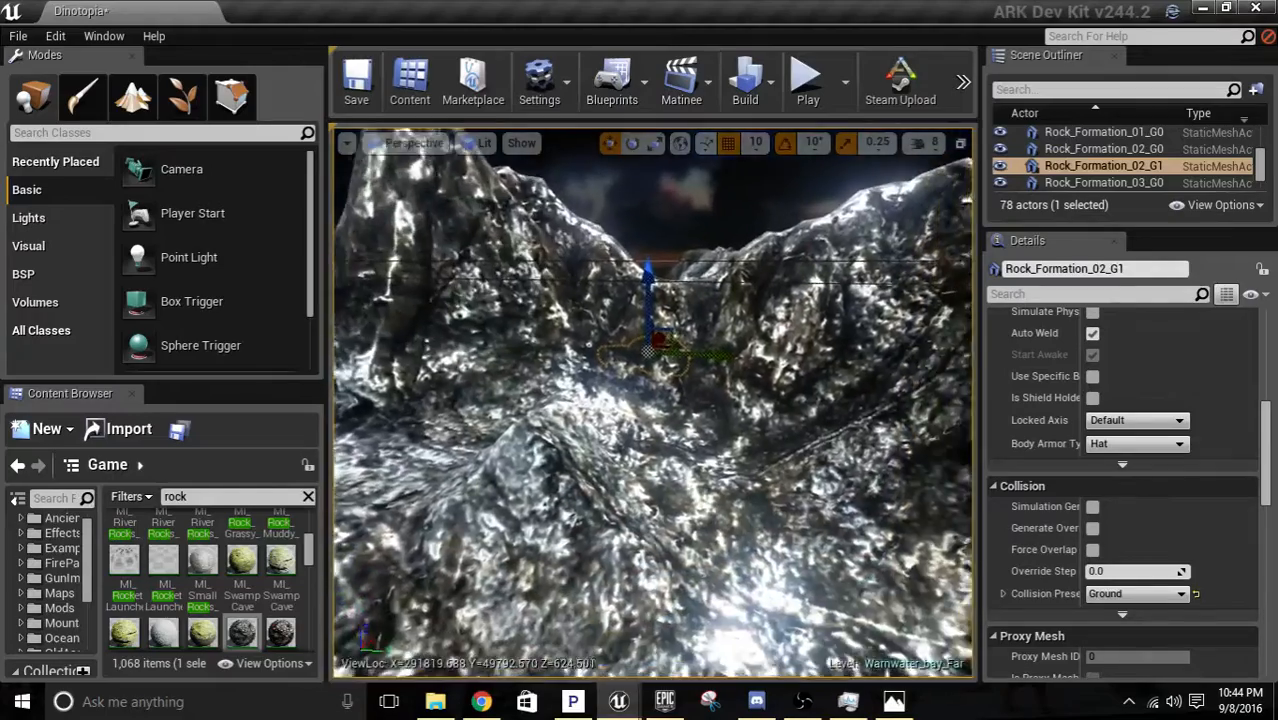
right_click_drag(652, 402, 765, 405)
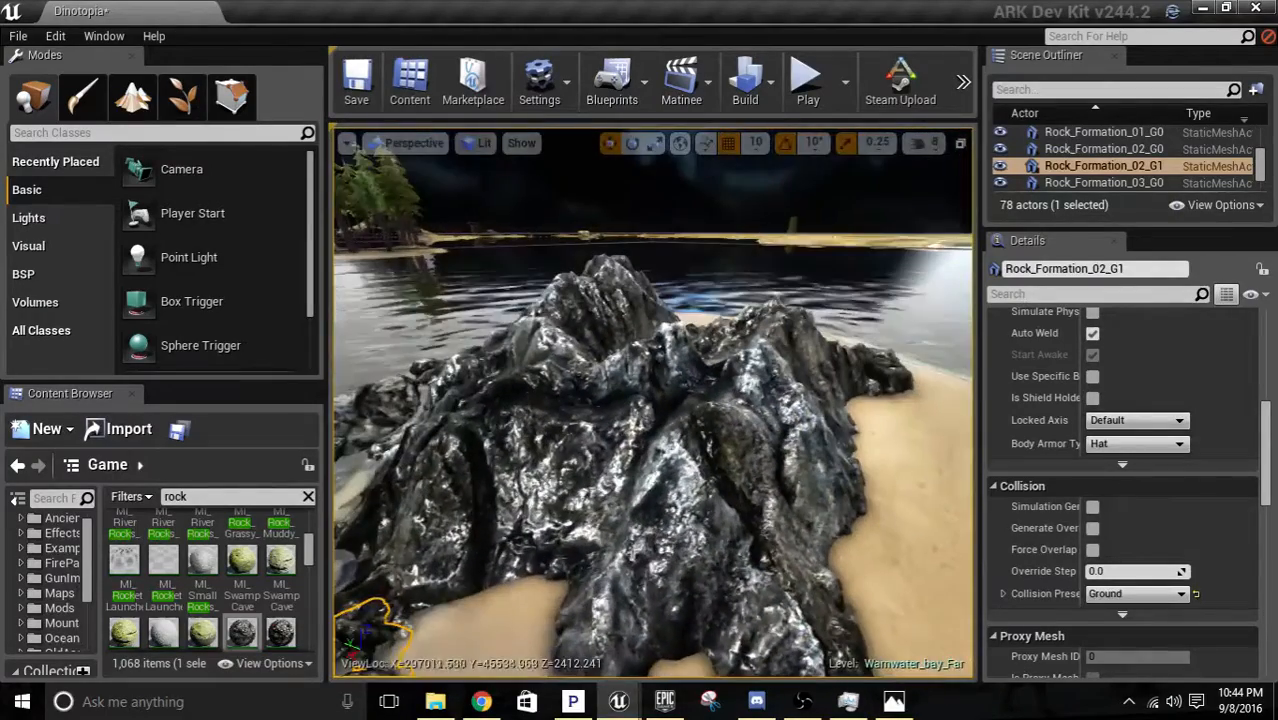
Apply the MIC_Rock9 material to the volcano and check it inside the crater.
scroll(280, 600, "down", 6)
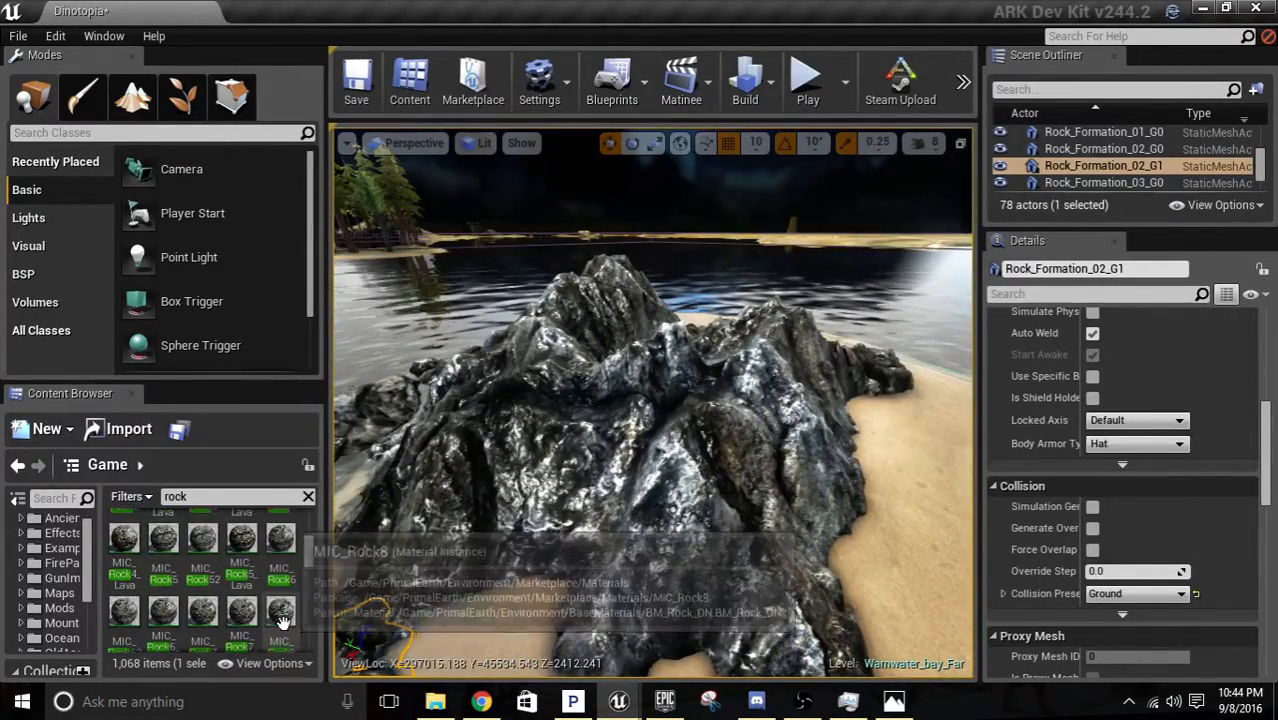
scroll(287, 620, "down", 1)
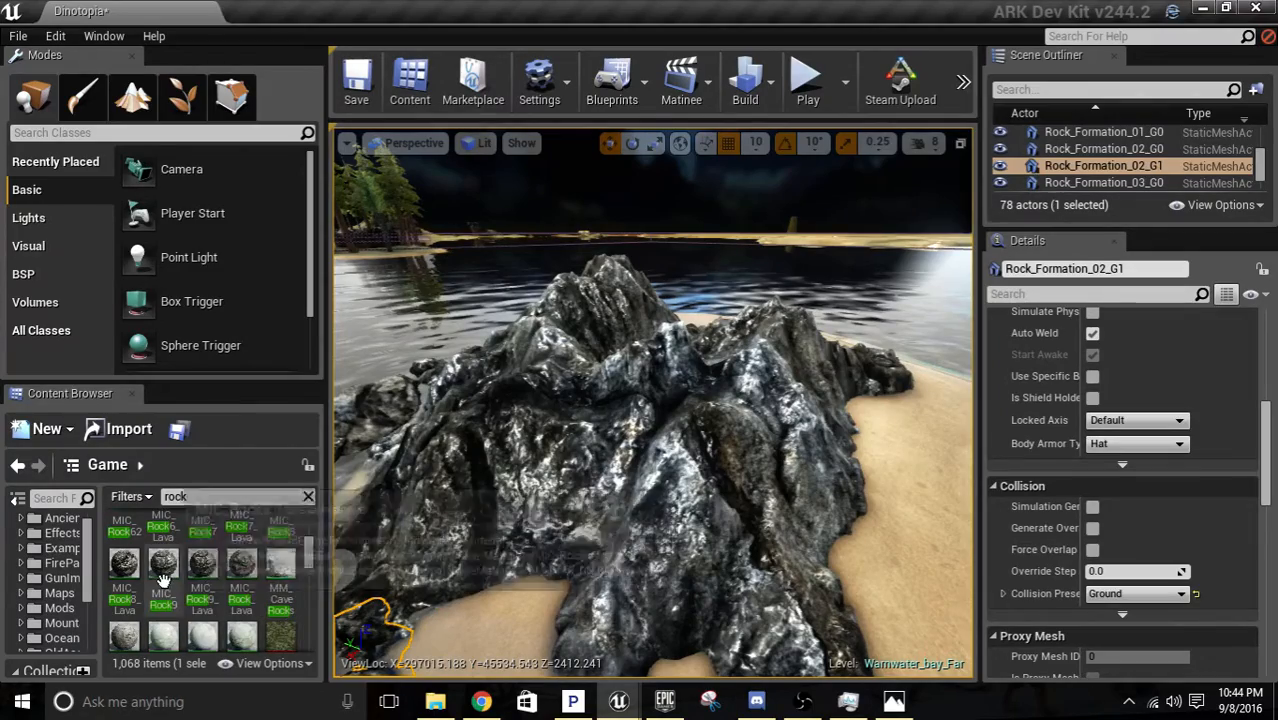
left_click_drag(164, 574, 590, 468)
right_click_drag(590, 468, 500, 440)
key("w")
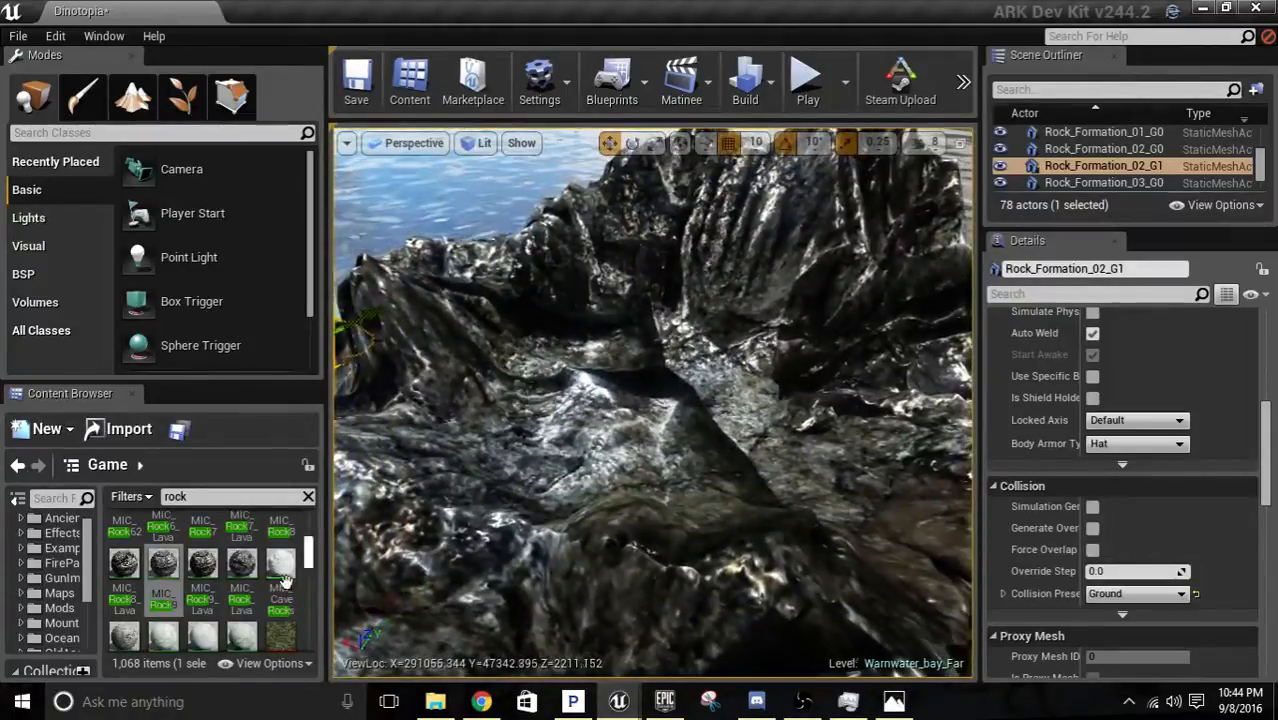
scroll(285, 580, "up", 1)
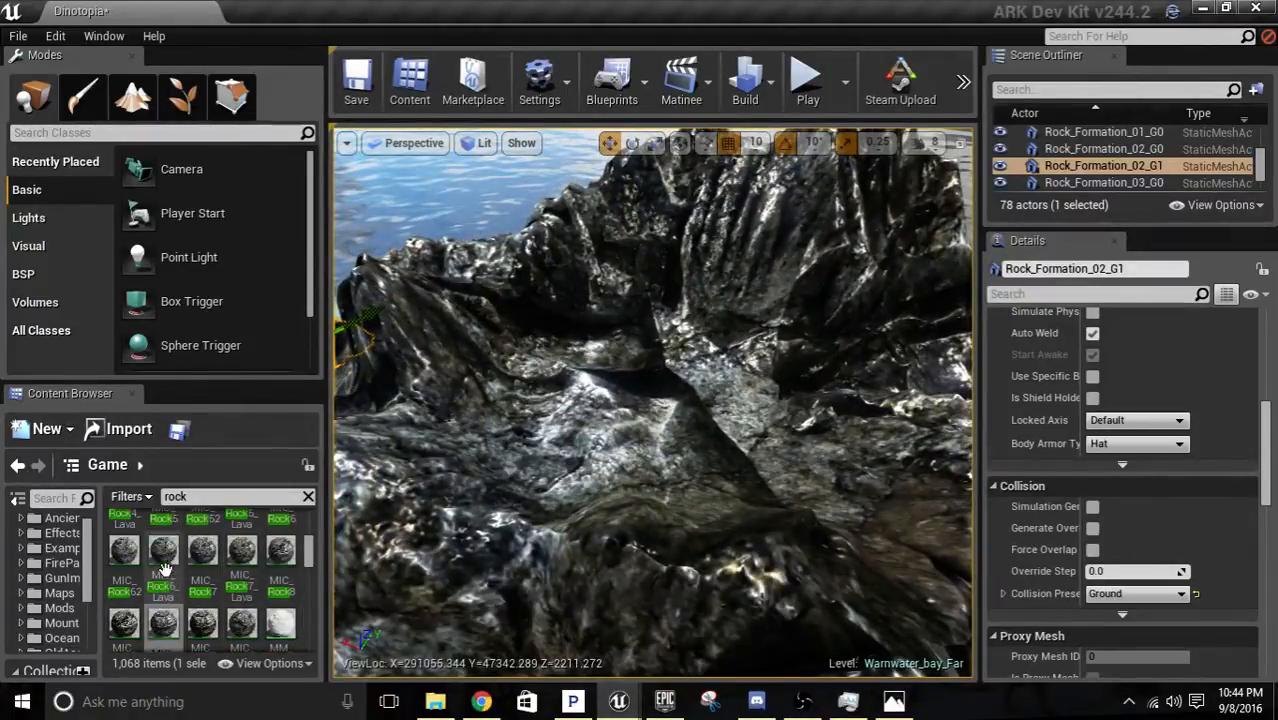
Apply the MIC_Rock7 material to the volcano and check it from outside the crater.
left_click_drag(202, 550, 629, 441)
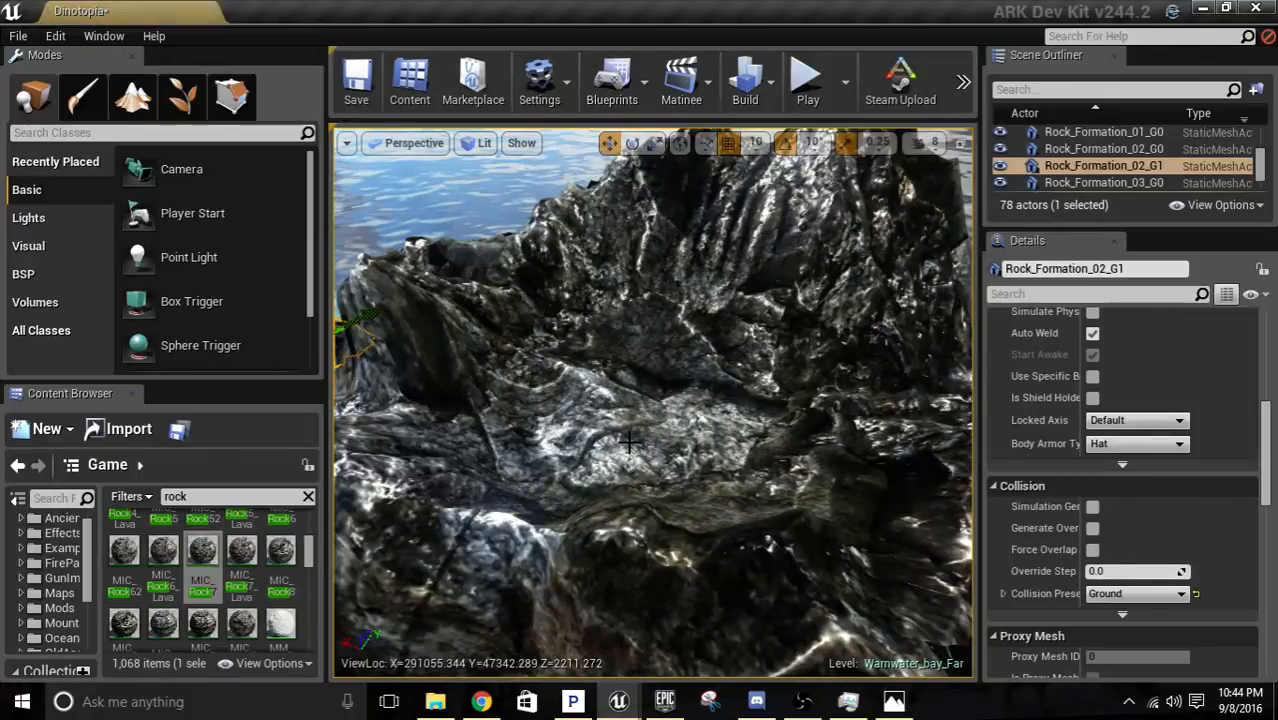
key("f")
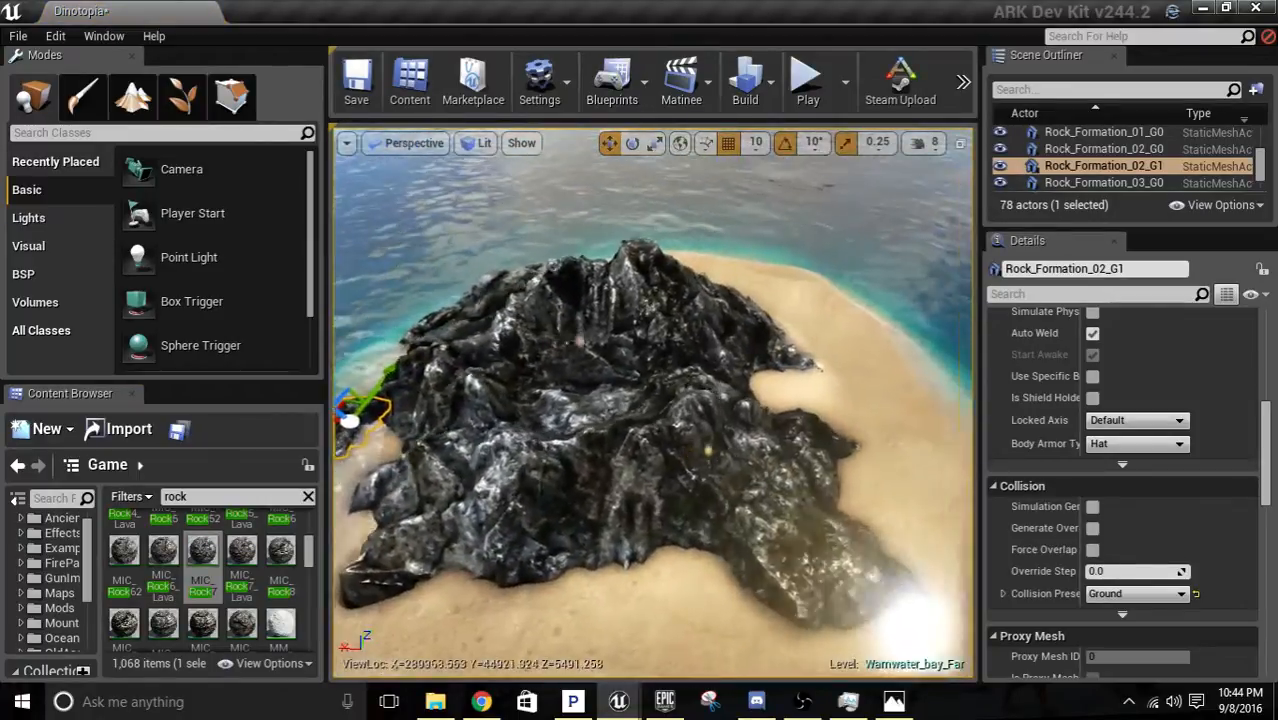
key("d")
right_click_drag(629, 441, 612, 264)
Go to the large grassy island, switch to foliage painting and look through the available tree types.
key("w")
key("s")
key("w")
key("f")
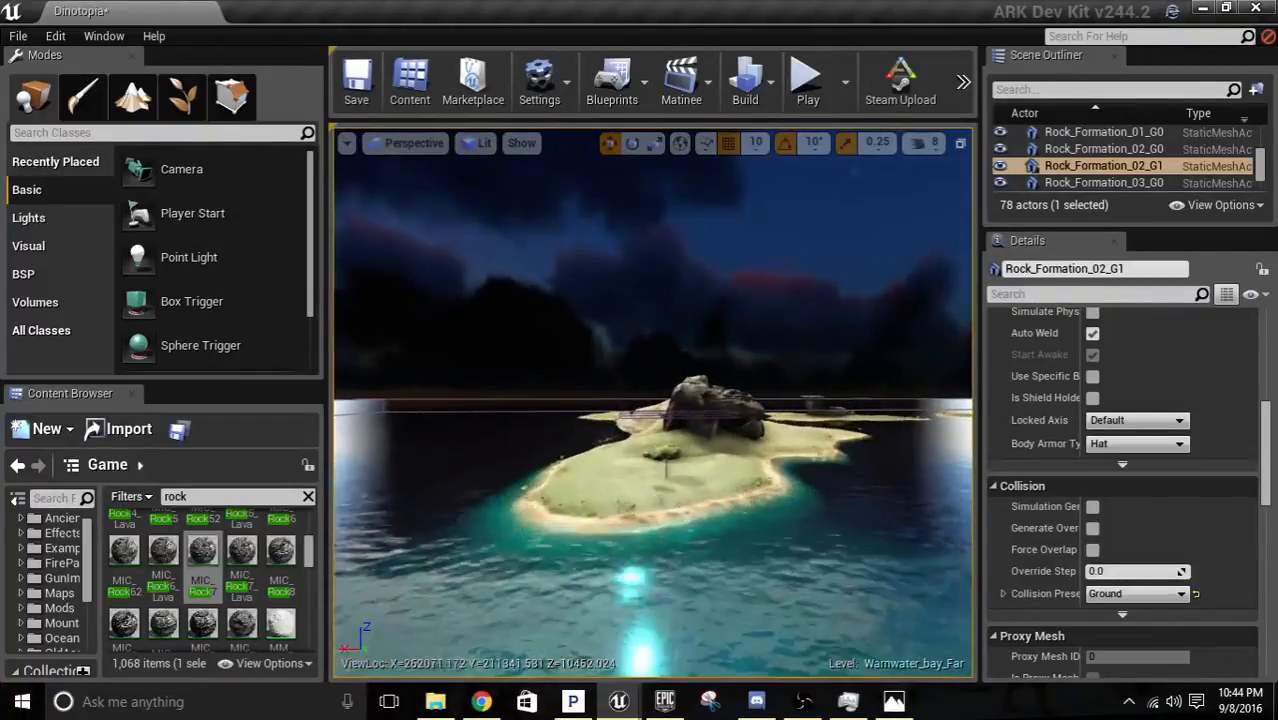
right_click_drag(653, 400, 651, 438)
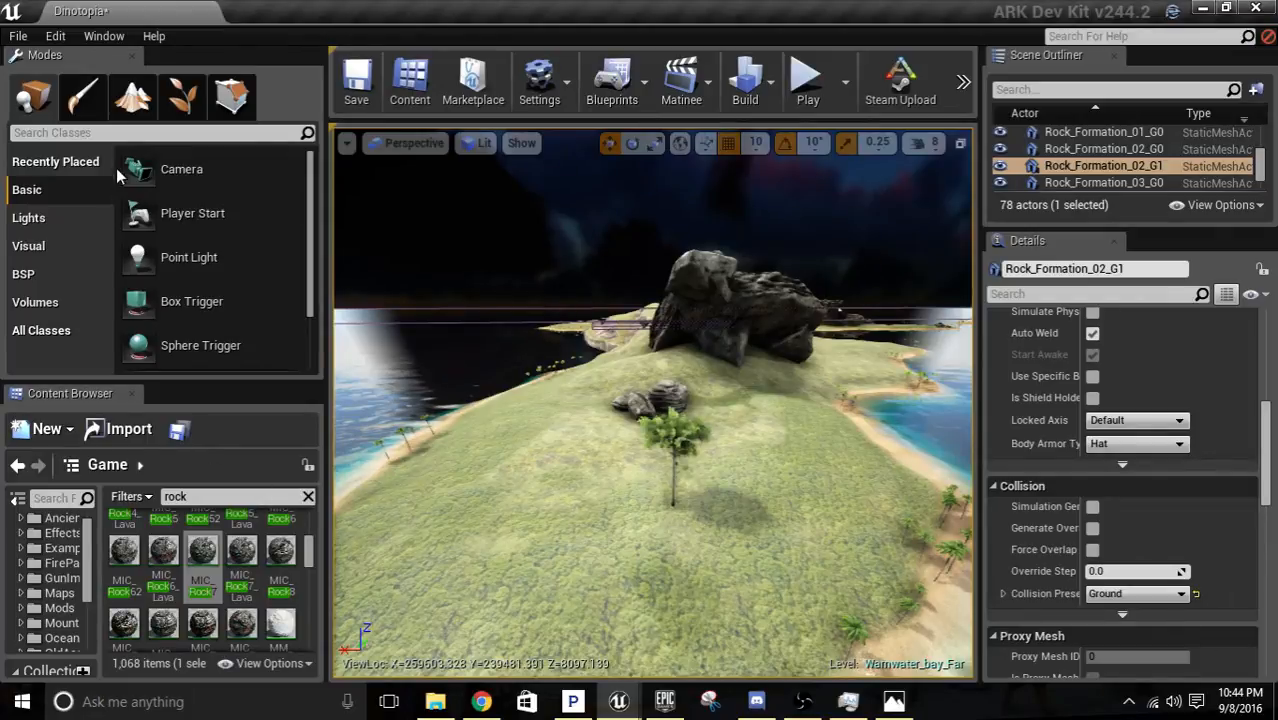
left_click(183, 97)
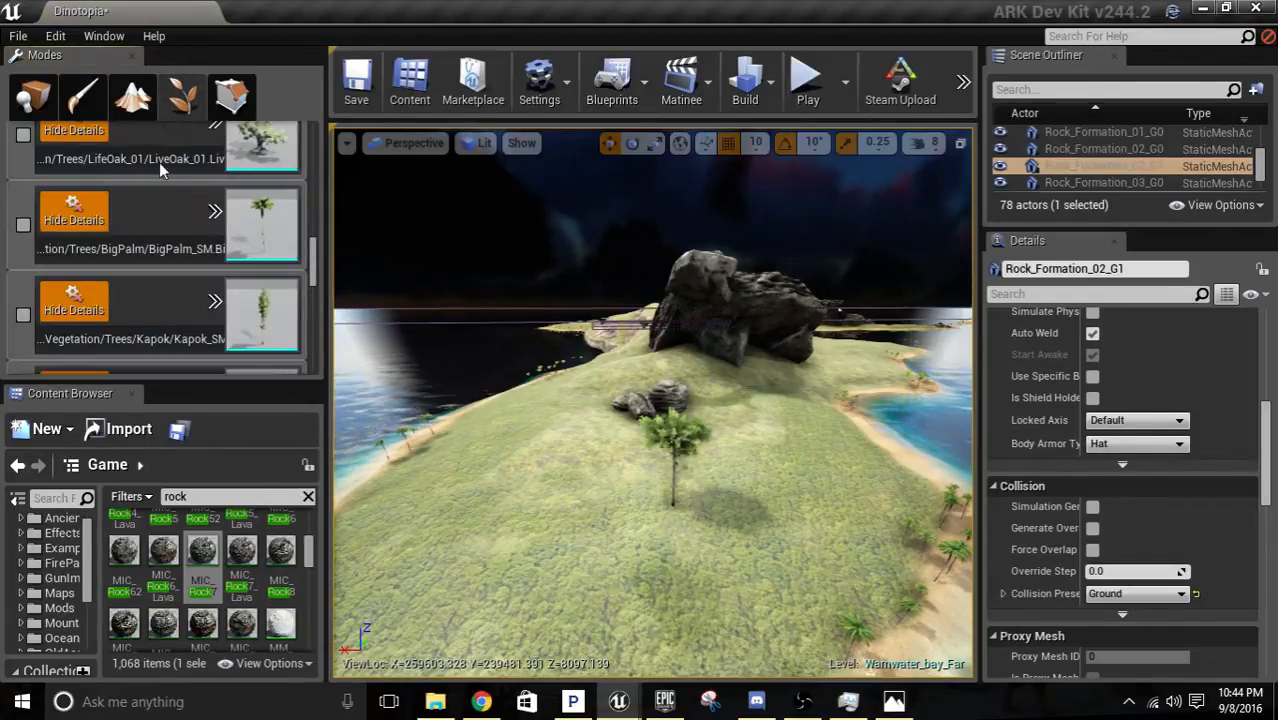
scroll(157, 267, "up", 2)
scroll(171, 270, "down", 2)
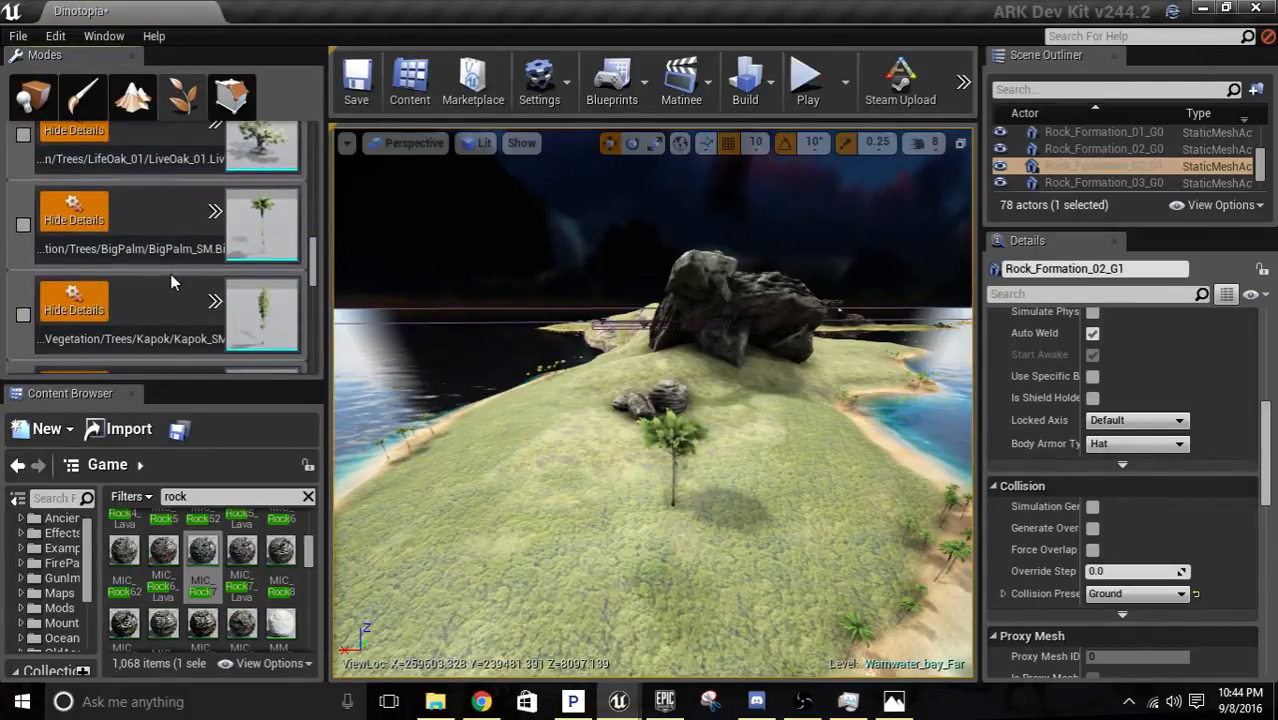
scroll(171, 276, "down", 1)
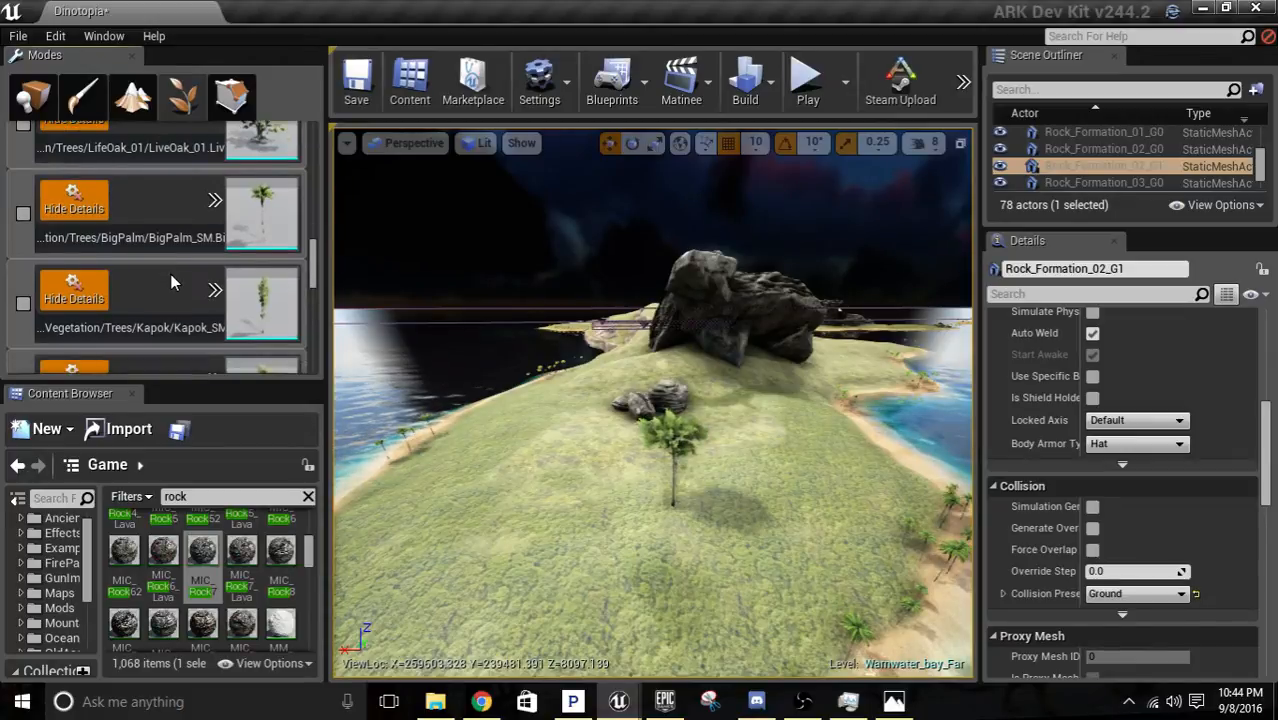
scroll(168, 272, "down", 6)
Move to the island's palm-lined sandy shoreline and deactivate the HammockOak03 foliage type.
key("w")
mouse_move(520, 390)
right_mouse_down()
mouse_move(680, 350)
mouse_move(465, 330)
mouse_move(432, 425)
mouse_move(338, 434)
right_mouse_up()
key("w")
key("w")
key("w")
scroll(250, 301, "down", 11)
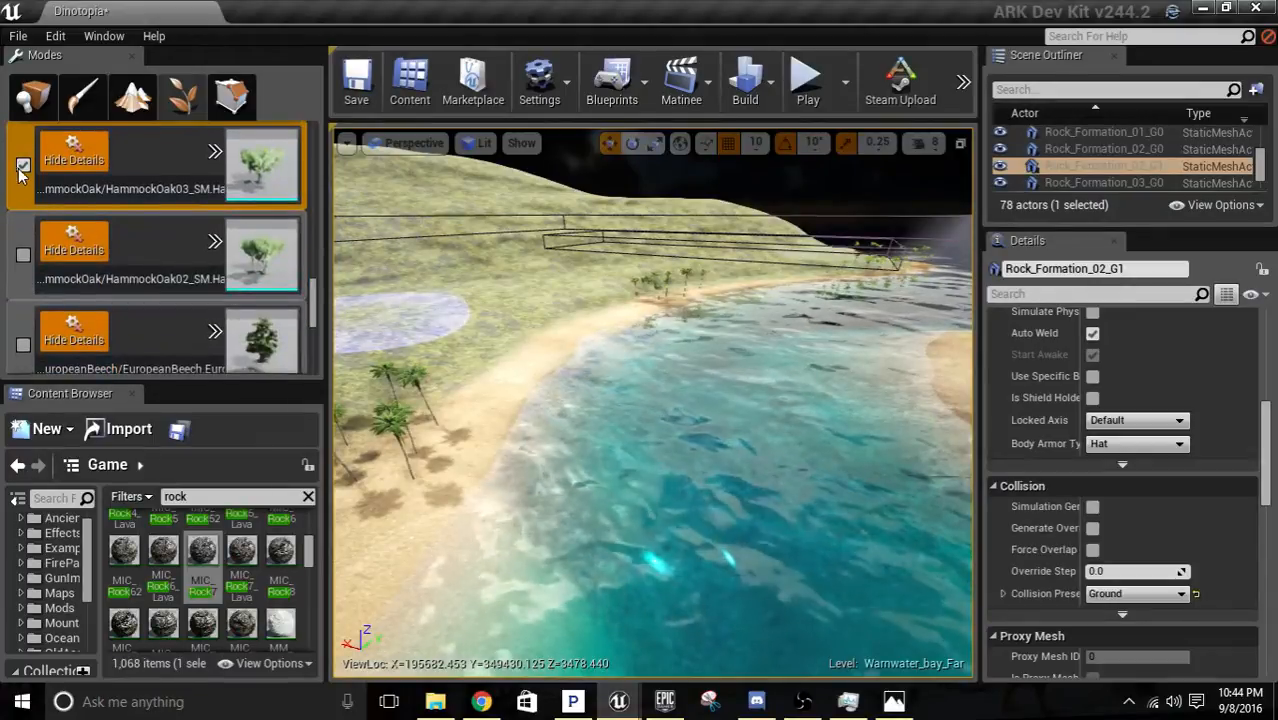
left_click(23, 165)
Activate the DiviDivi and Ceiba tree types for foliage painting.
scroll(45, 269, "down", 2)
scroll(110, 274, "down", 3)
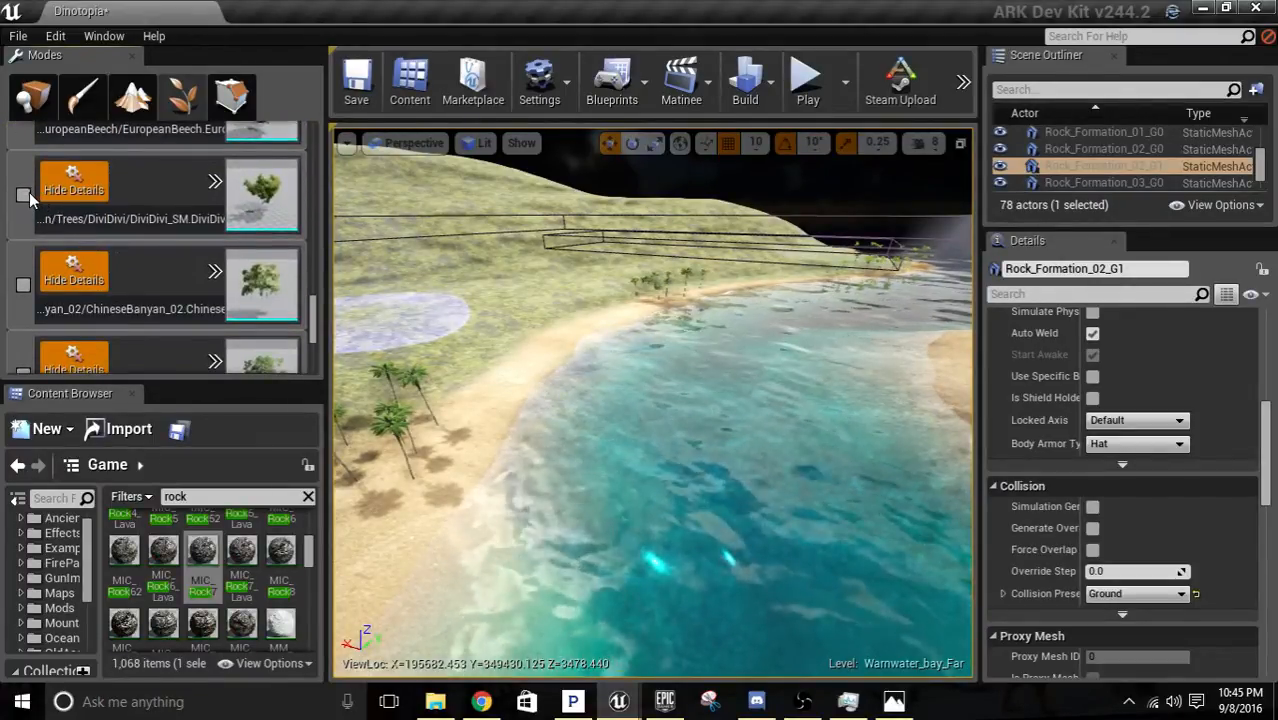
left_click(24, 195)
scroll(59, 233, "down", 2)
scroll(59, 237, "down", 6)
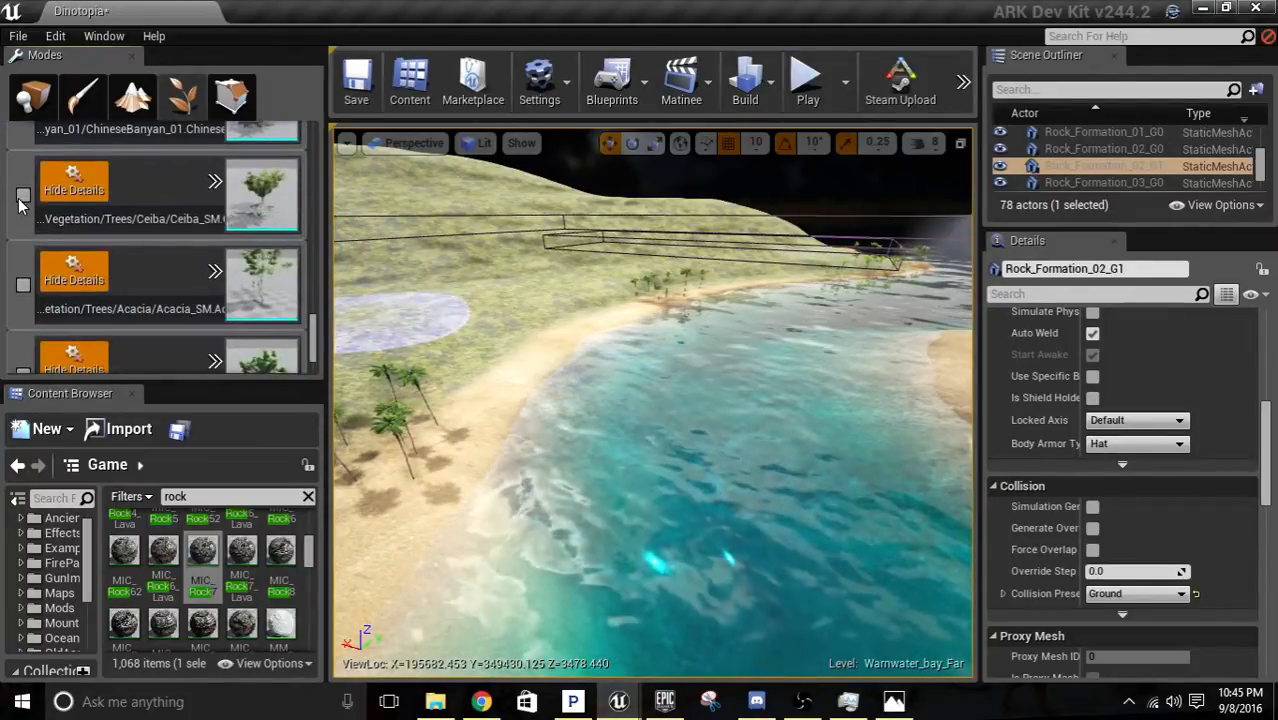
left_click(23, 195)
Activate the Mangrove foliage type, paint a trial patch on the shoreline and undo it.
scroll(59, 263, "down", 4)
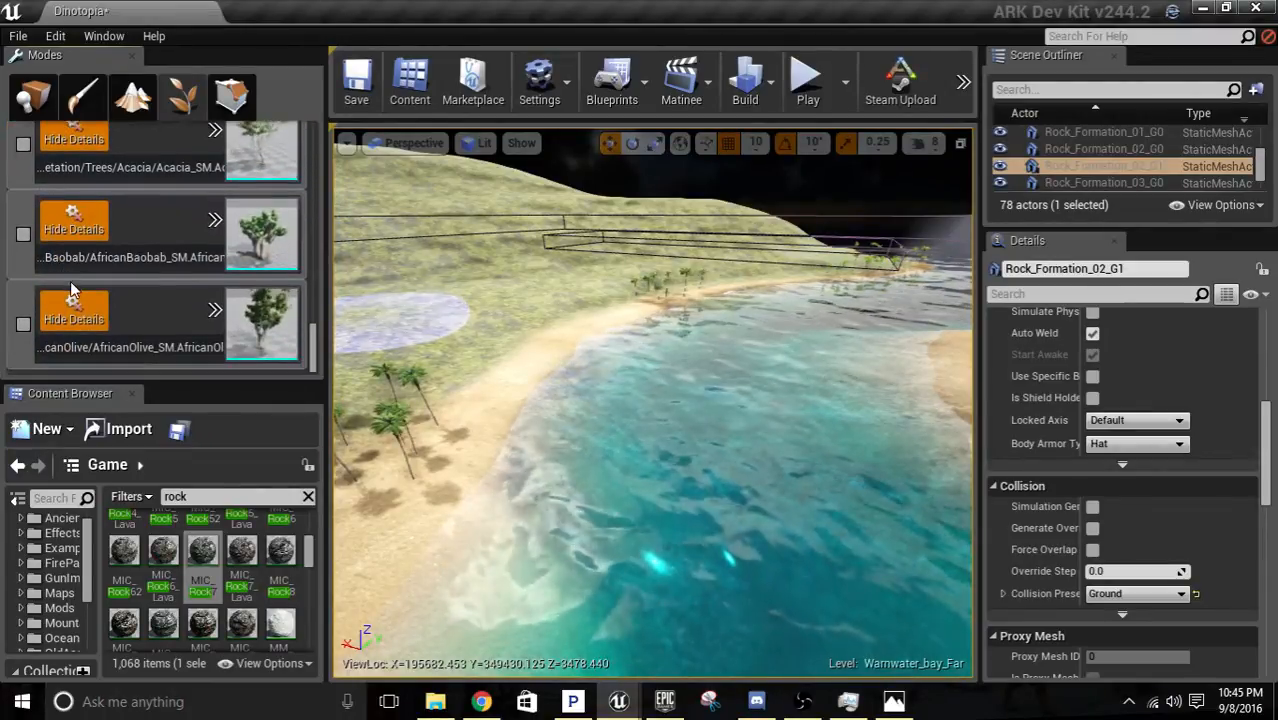
scroll(70, 281, "up", 10)
scroll(84, 267, "up", 7)
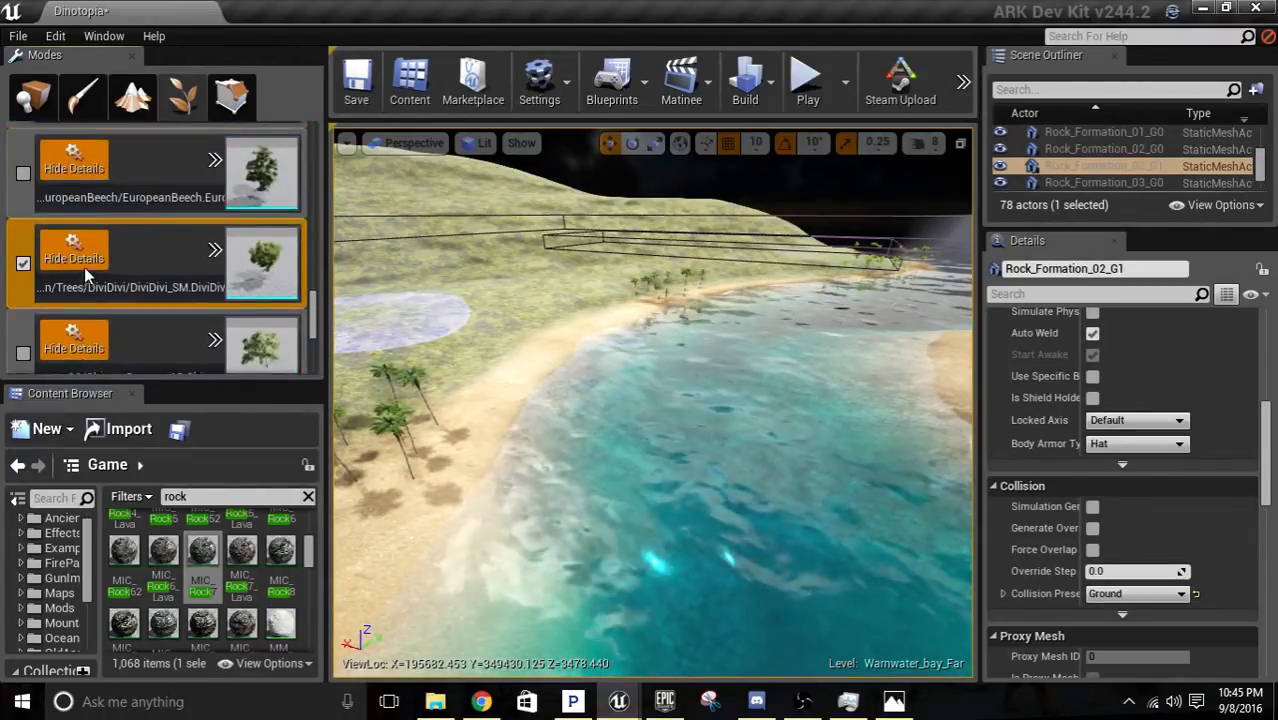
scroll(85, 266, "up", 8)
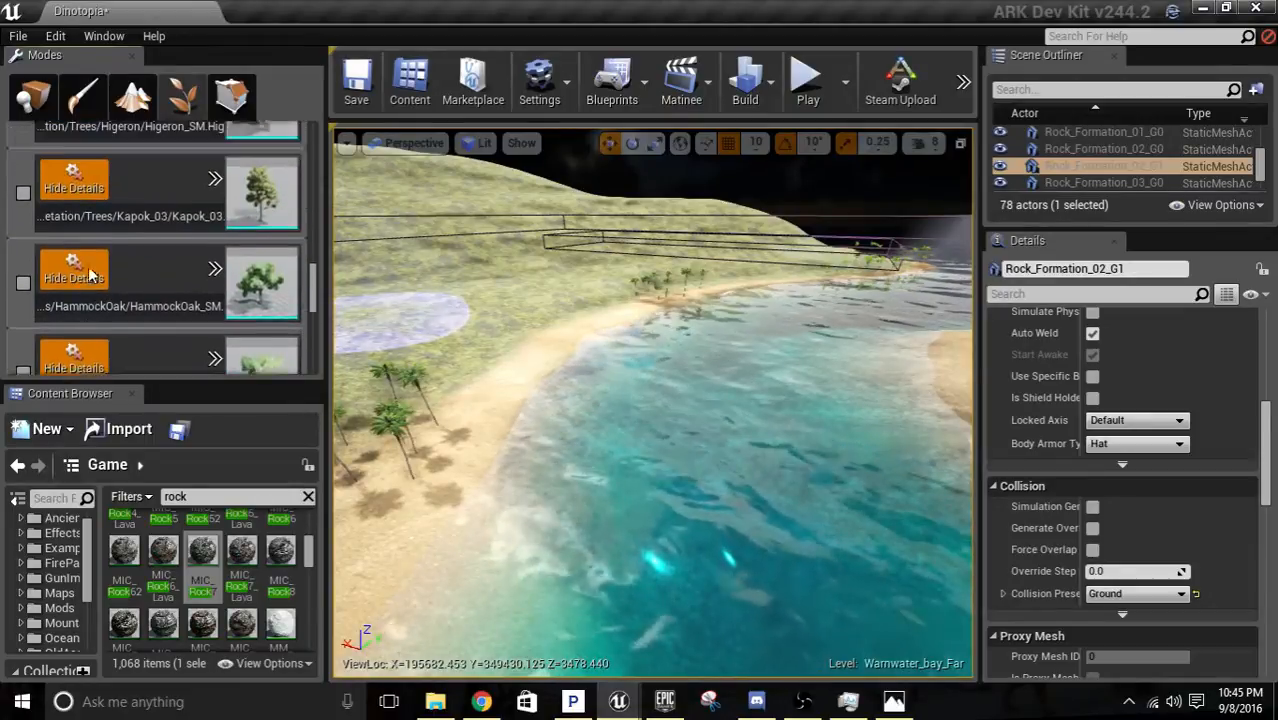
scroll(95, 260, "up", 10)
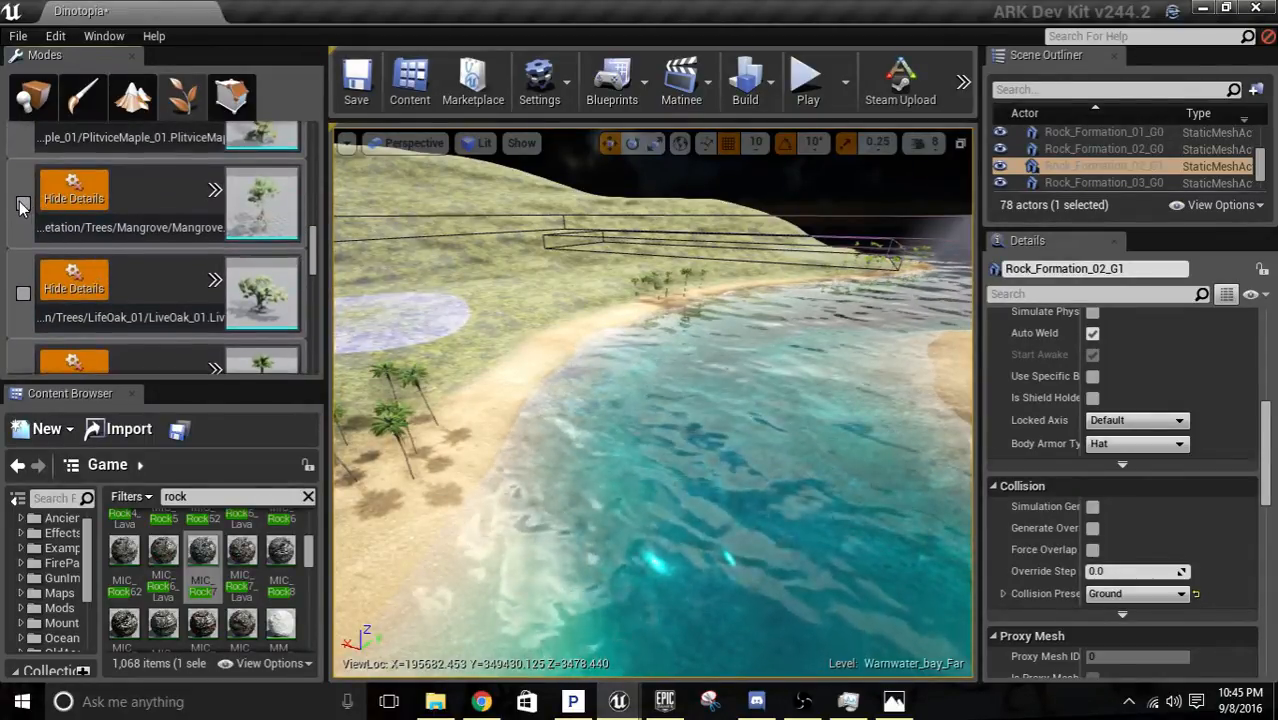
left_click(23, 203)
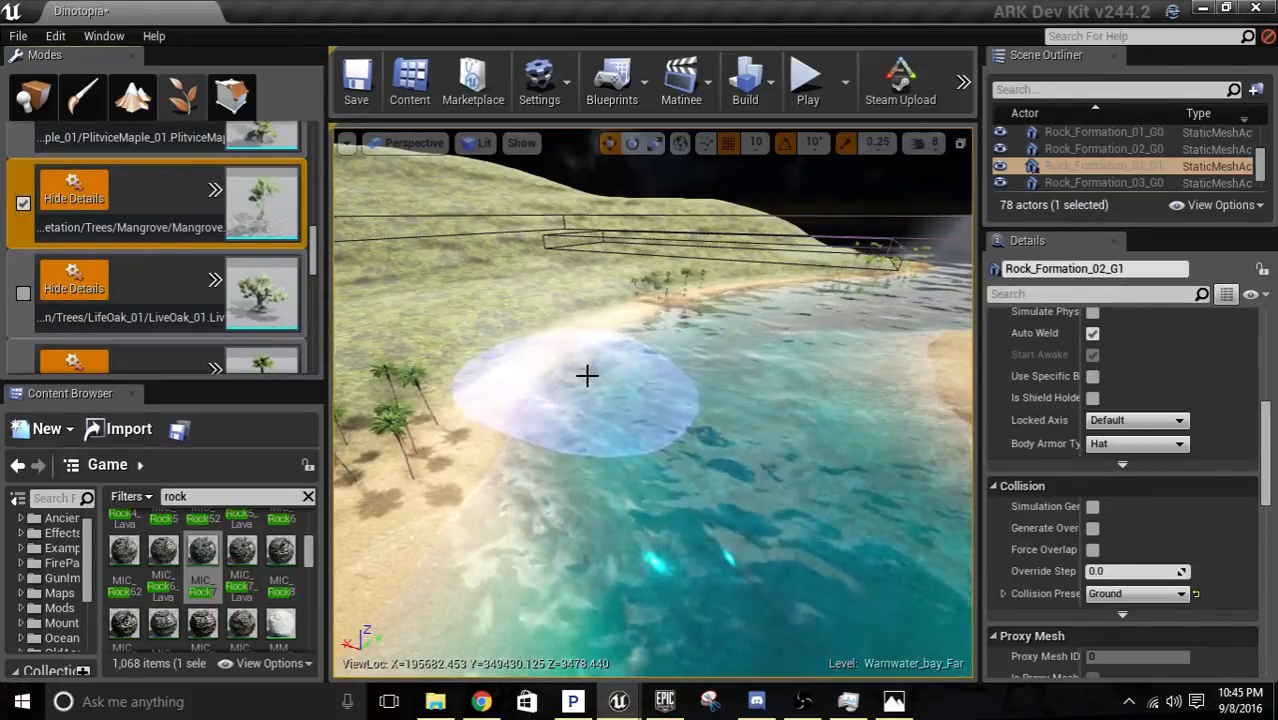
mouse_move(585, 371)
left_mouse_down()
mouse_move(529, 400)
mouse_move(570, 408)
left_mouse_up()
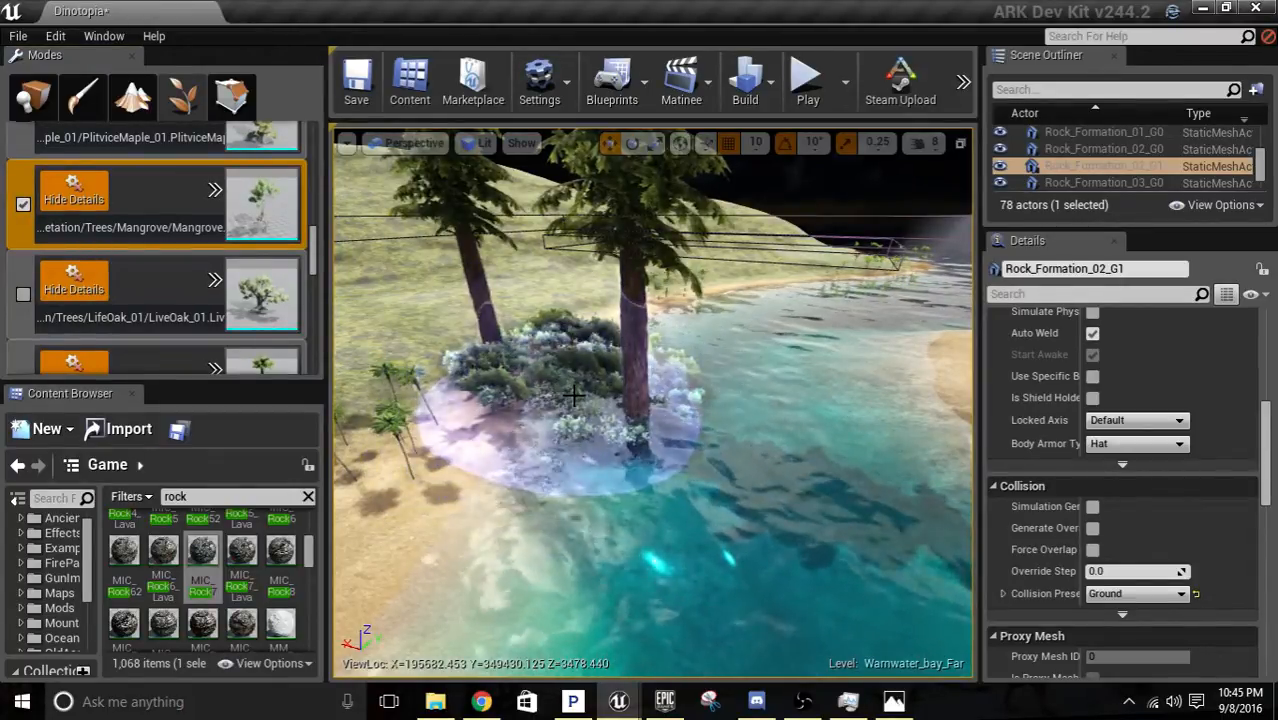
key("ctrl+z")
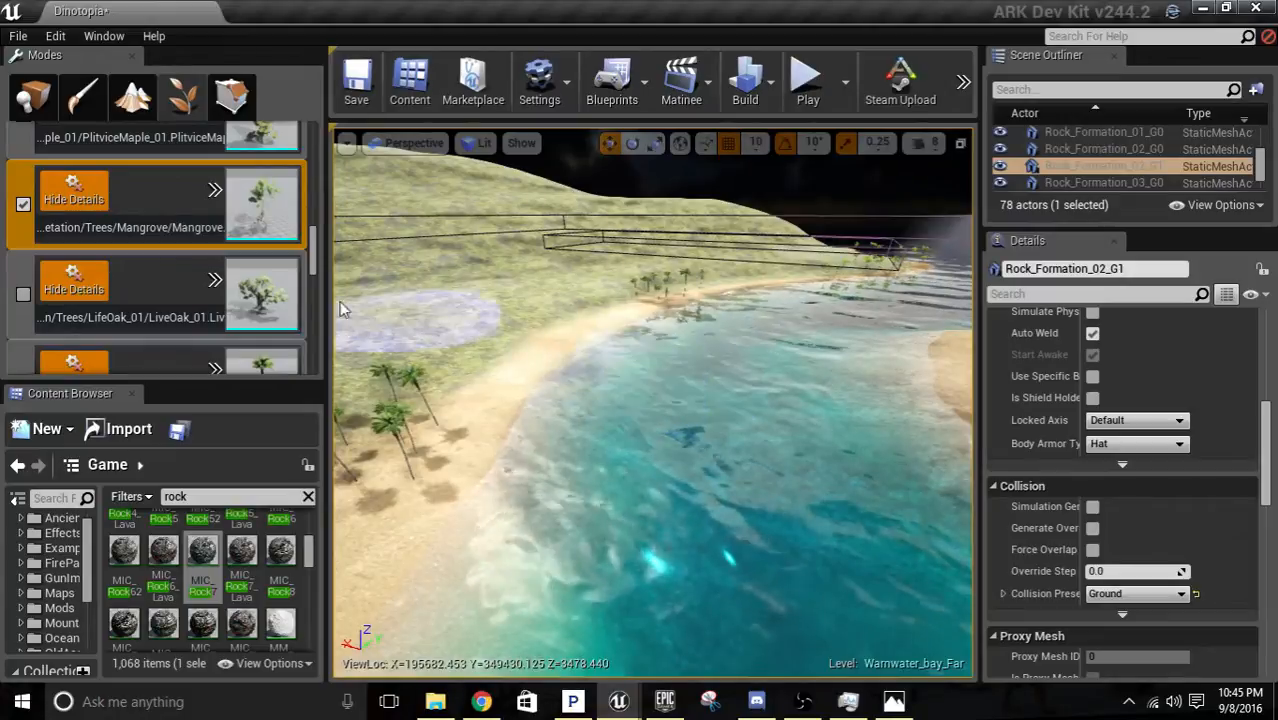
Deactivate the Mangrove and DiviDivi foliage types, keeping Ceiba as the tree to paint.
scroll(172, 262, "up", 8)
scroll(168, 259, "up", 3)
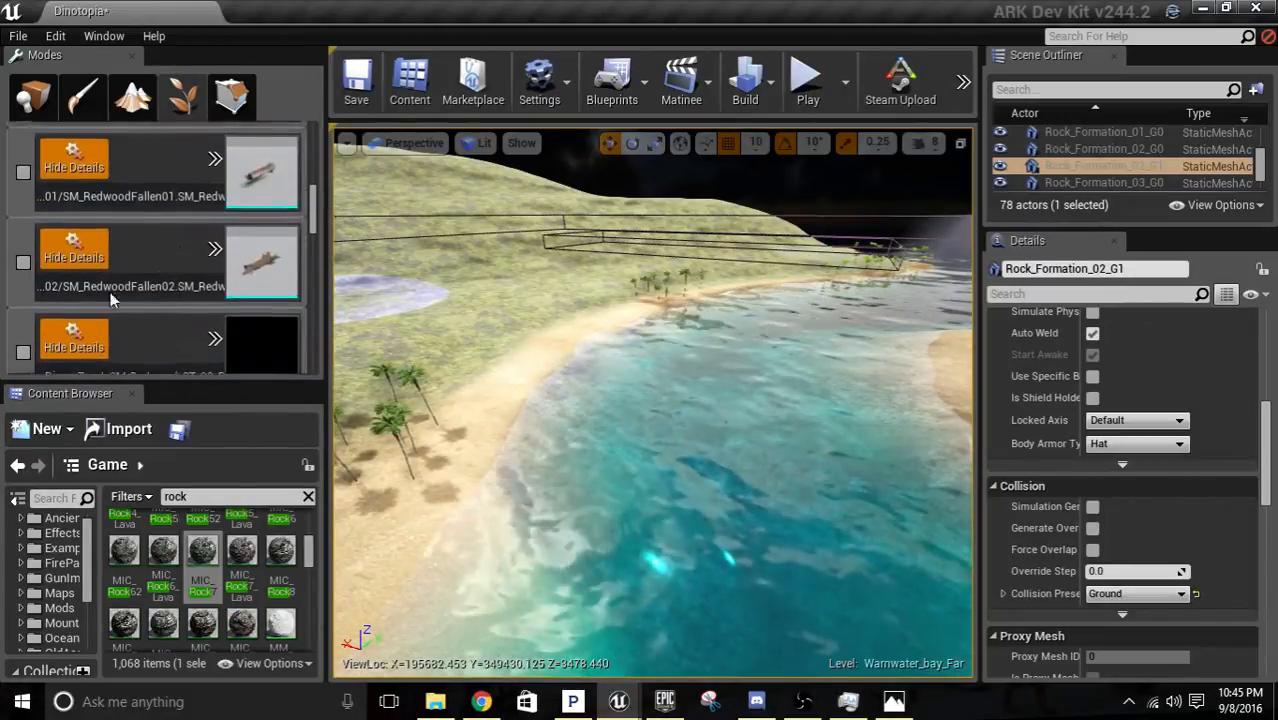
left_click(23, 203)
scroll(110, 248, "down", 5)
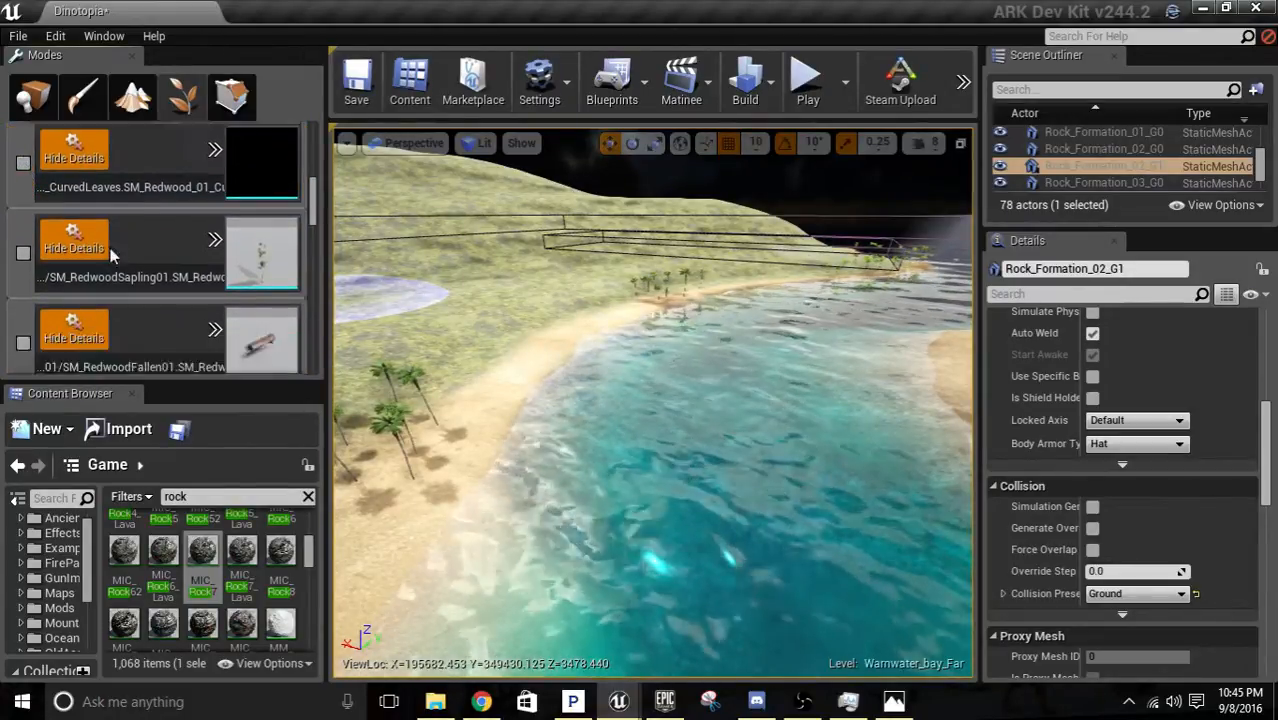
scroll(90, 246, "down", 2)
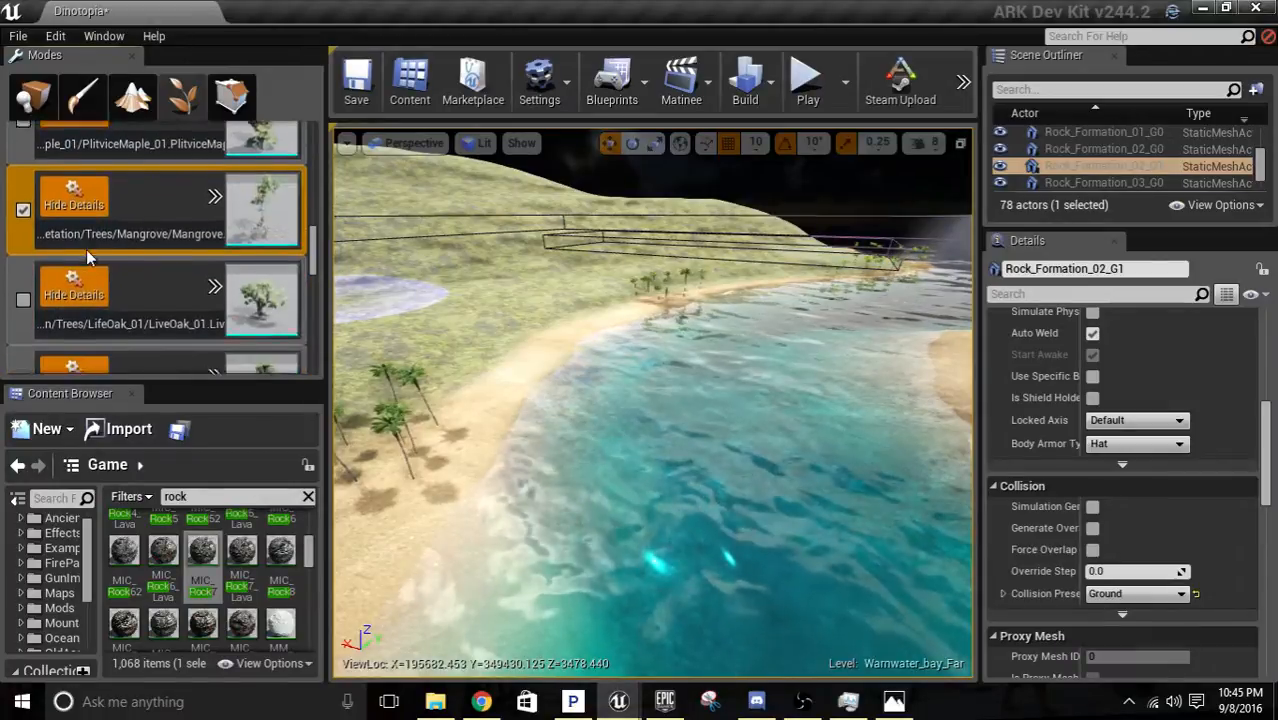
left_click(22, 212)
scroll(84, 235, "down", 2)
scroll(70, 230, "down", 4)
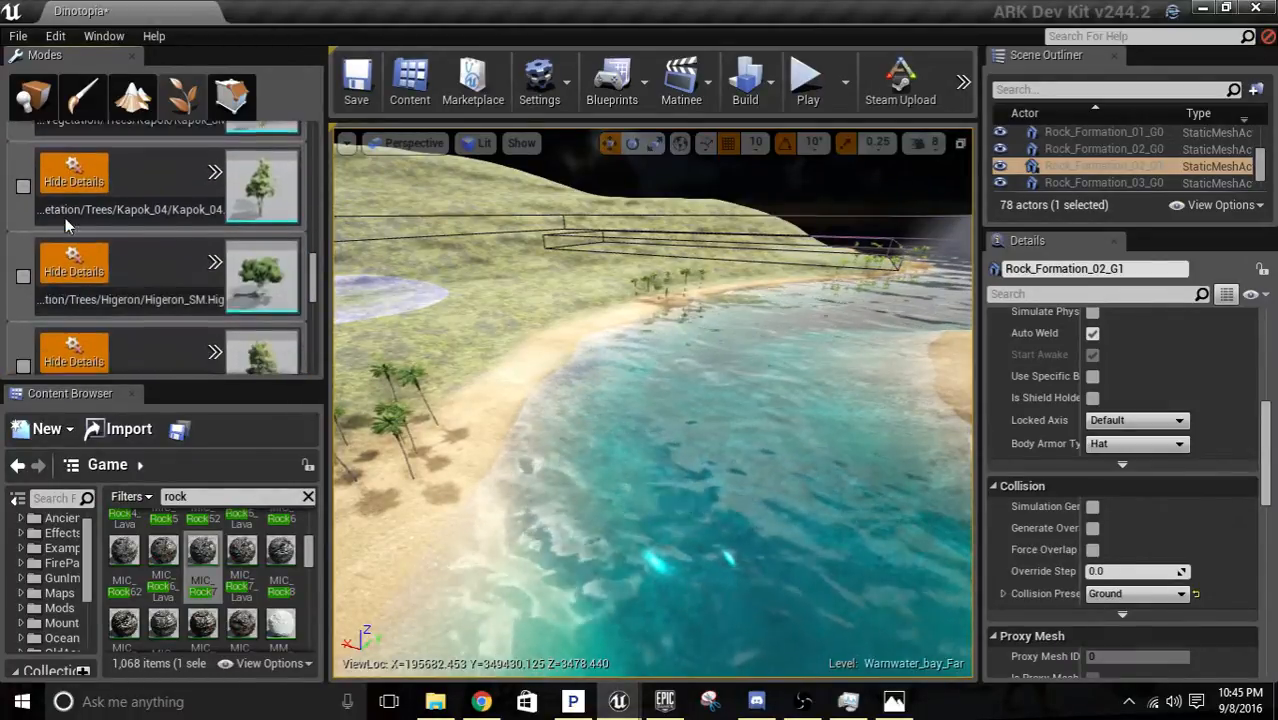
scroll(62, 228, "down", 2)
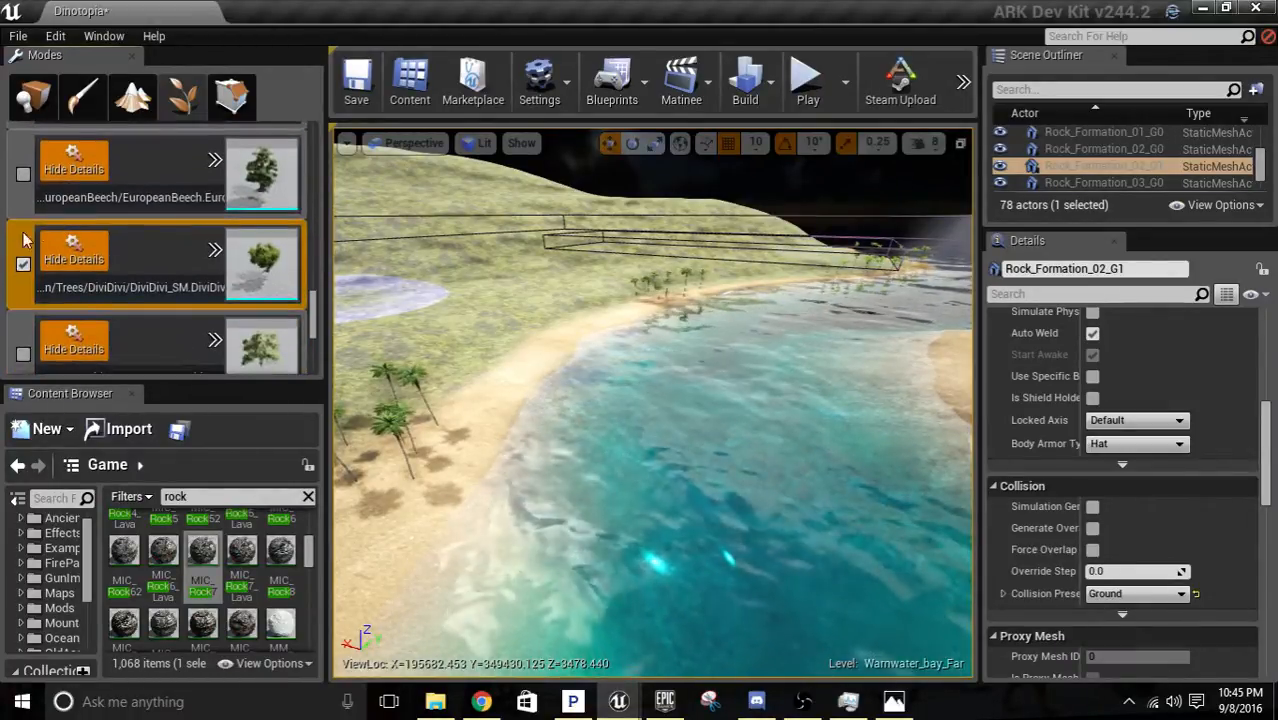
left_click(24, 260)
scroll(70, 280, "down", 1)
scroll(70, 280, "down", 3)
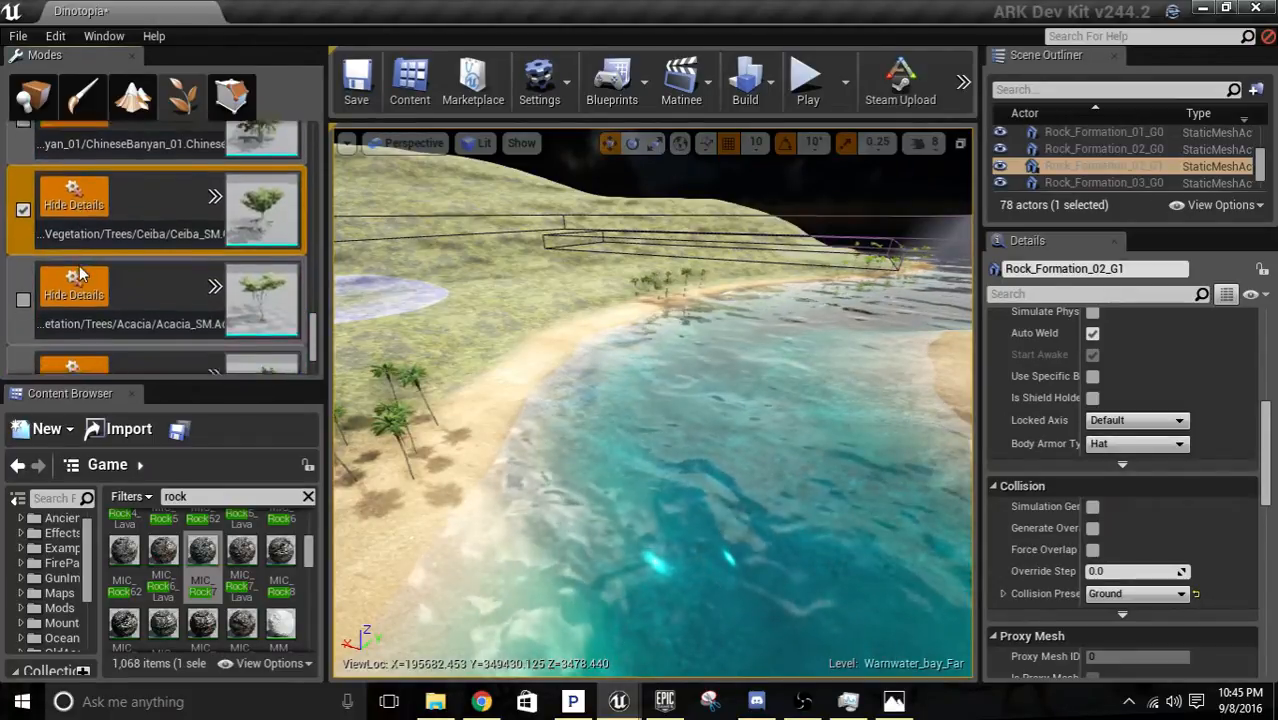
left_click(23, 204)
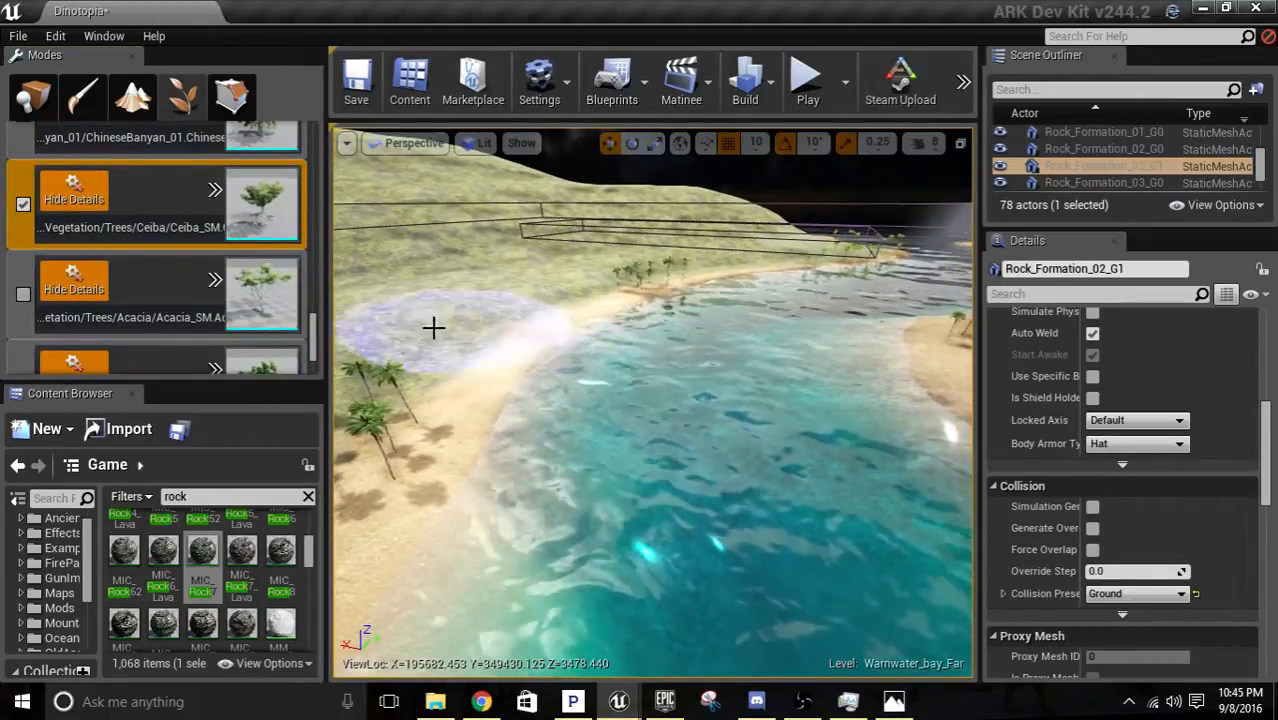
Reduce the foliage brush size to about 190.
scroll(295, 300, "up", 3)
left_click_drag(313, 320, 313, 150)
left_click_drag(270, 208, 133, 208)
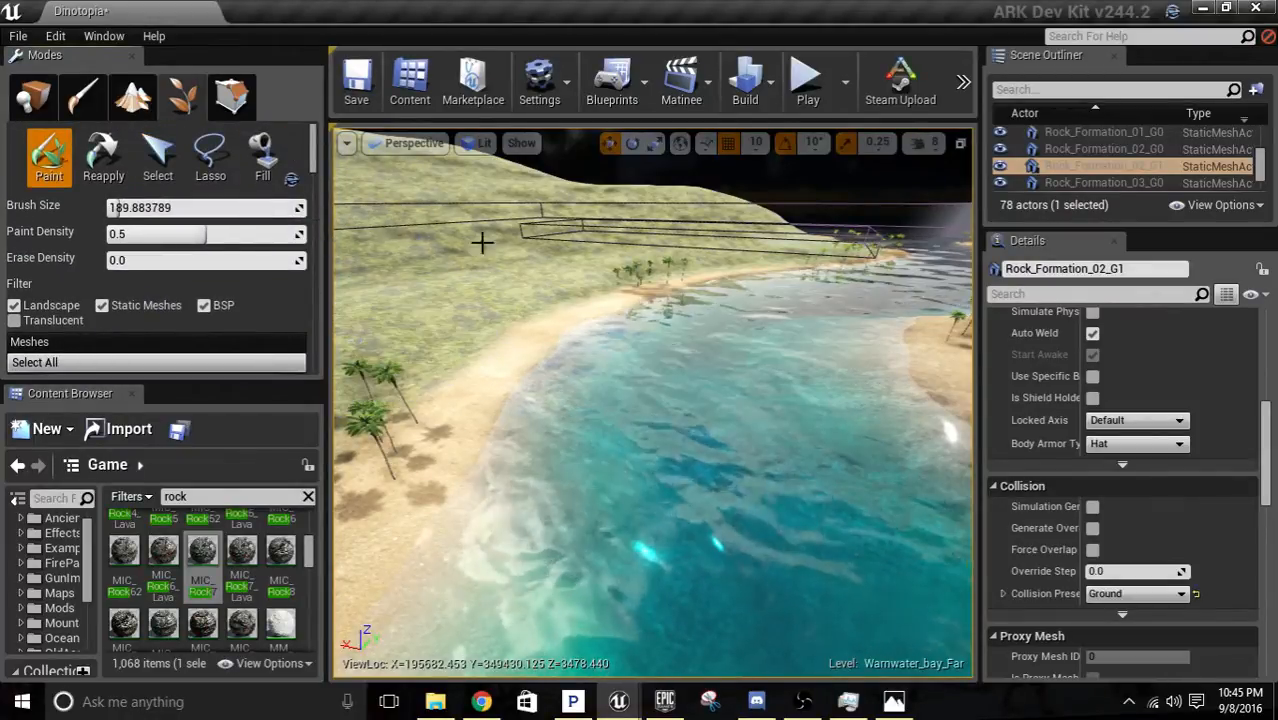
Try a single Ceiba tree at the water's edge on the beach and remove it.
mouse_move(520, 270)
right_mouse_down()
mouse_move(525, 360)
mouse_move(450, 350)
mouse_move(500, 230)
mouse_move(494, 340)
right_mouse_up()
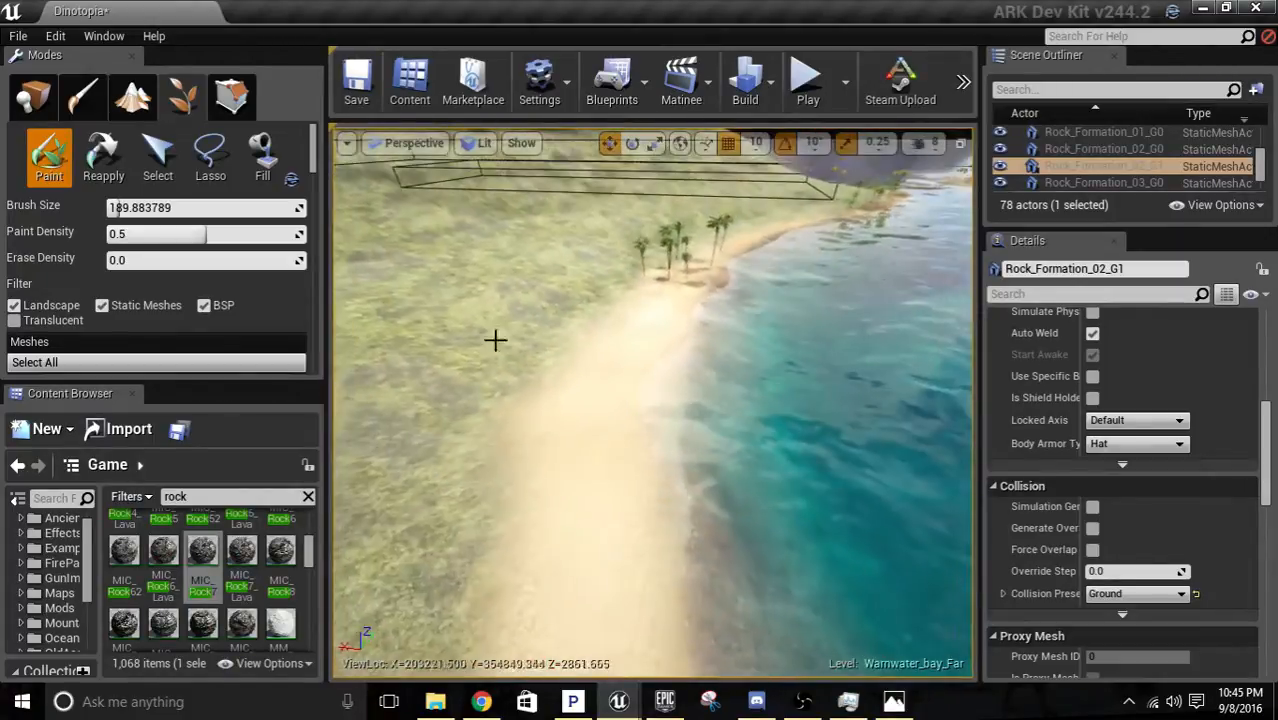
left_click(673, 471)
key("w")
mouse_move(673, 471)
right_mouse_down()
mouse_move(860, 450)
mouse_move(945, 405)
right_mouse_up()
key("w")
key("s")
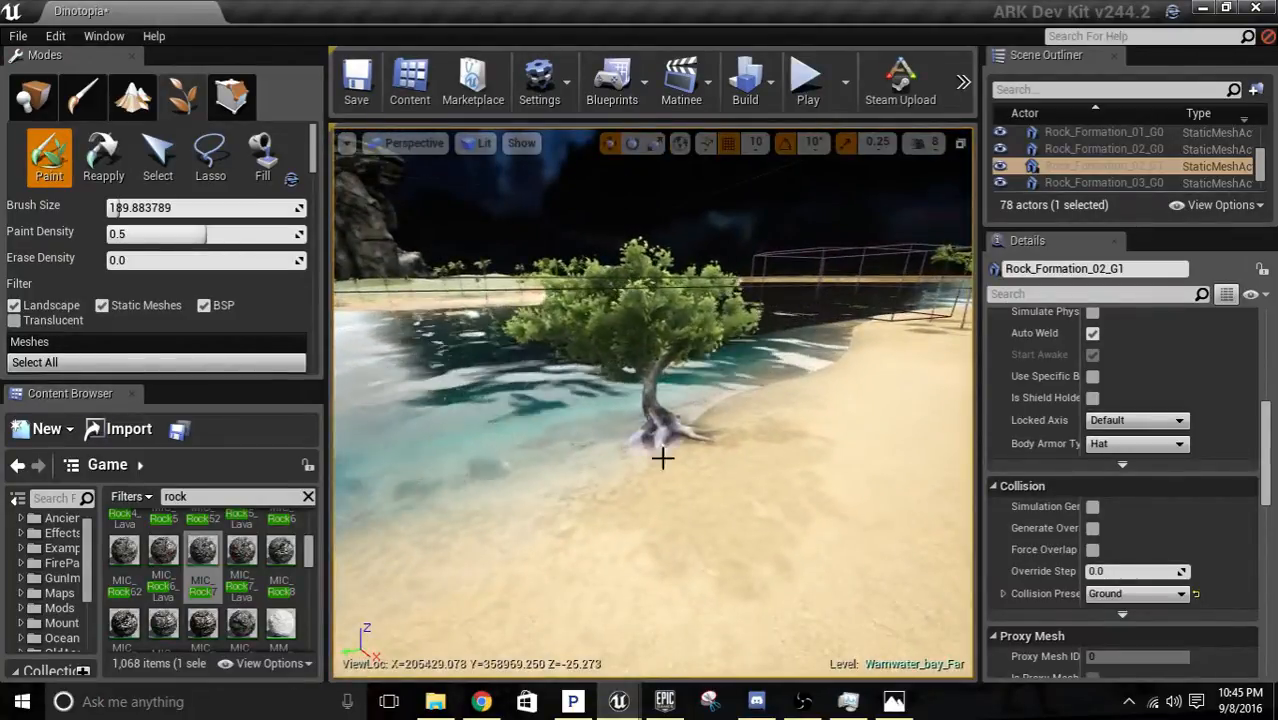
left_click(661, 438, "shift")
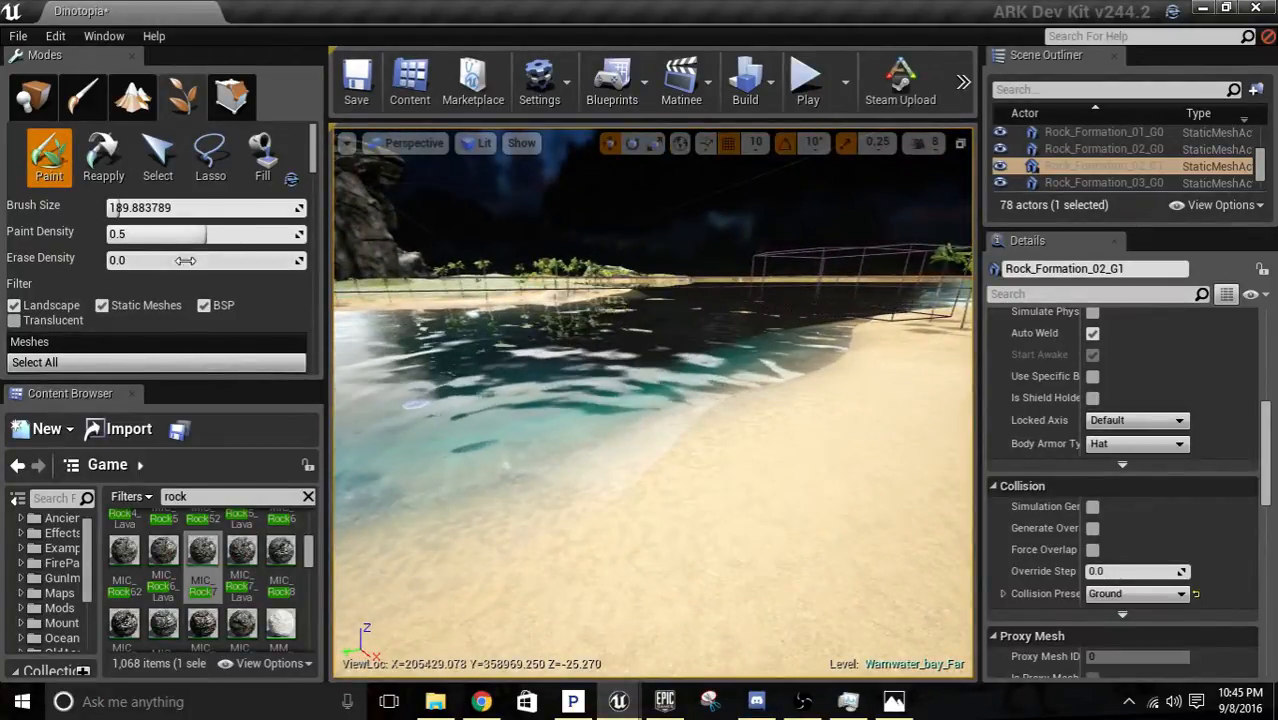
Activate the Mangrove foliage type and paint mangrove trees along the beach at the water's edge.
scroll(195, 292, "down", 6)
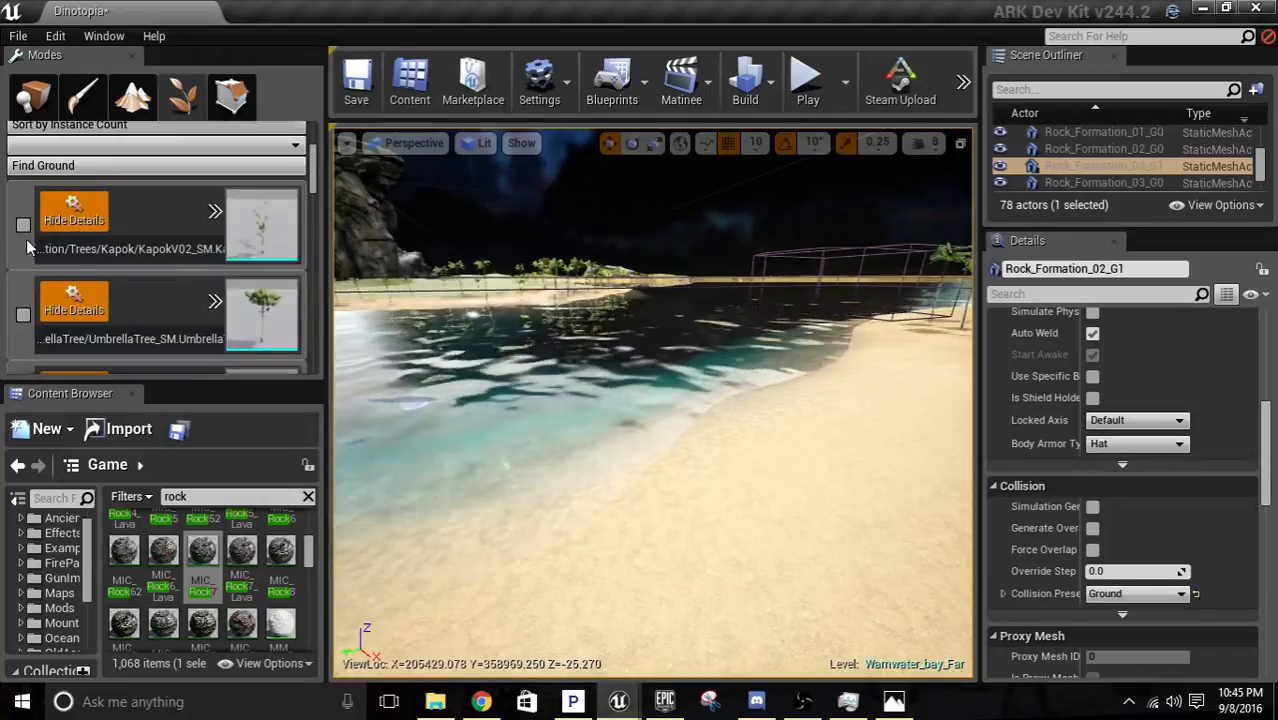
scroll(127, 269, "down", 5)
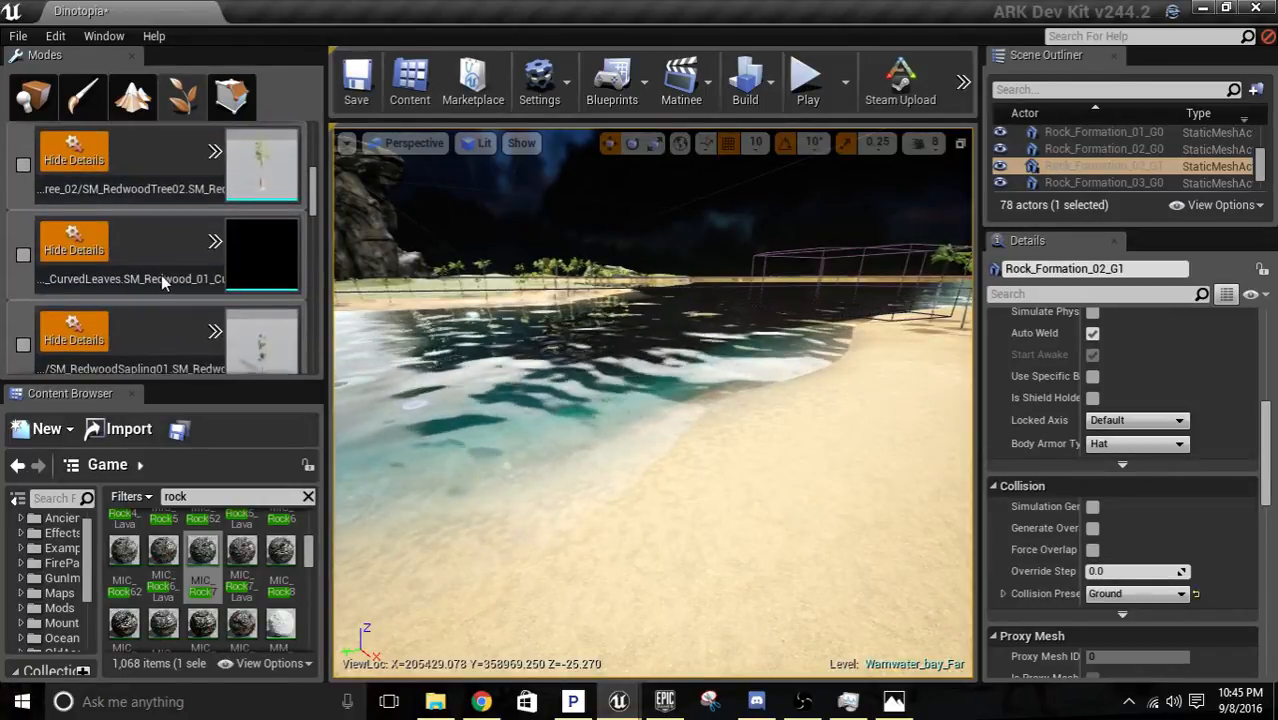
scroll(163, 280, "down", 5)
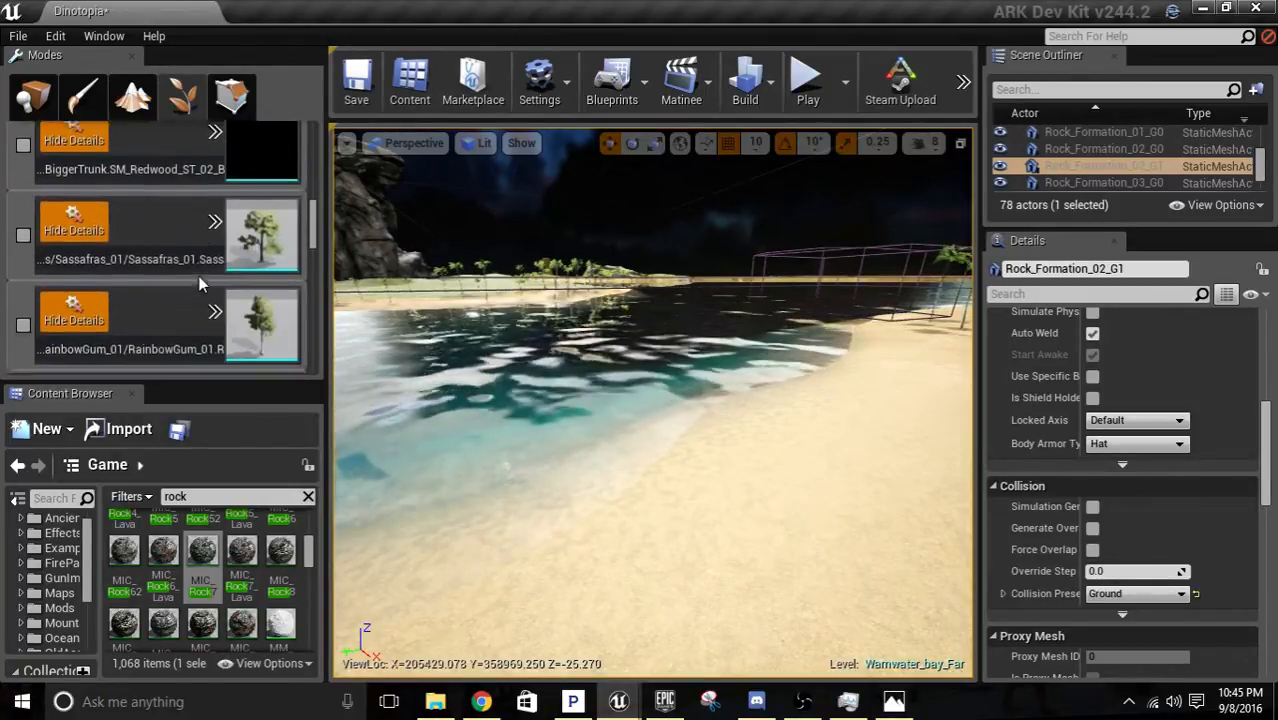
scroll(196, 270, "down", 6)
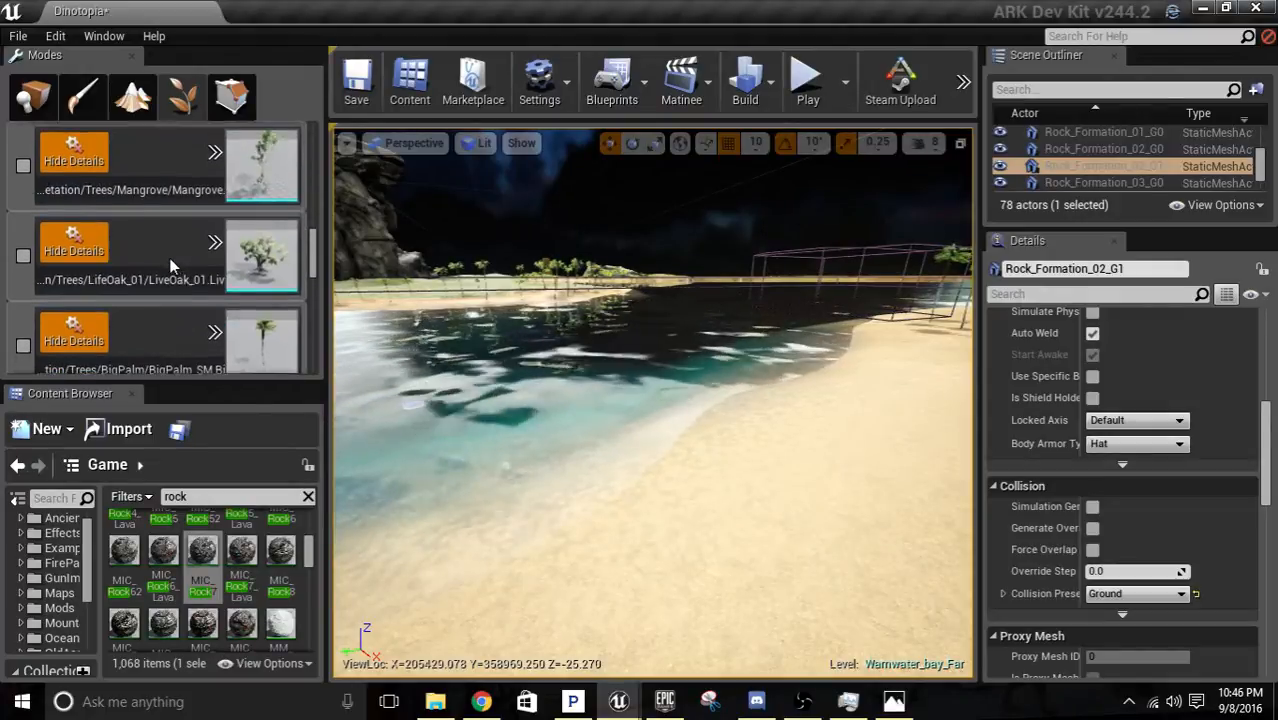
left_click(23, 165)
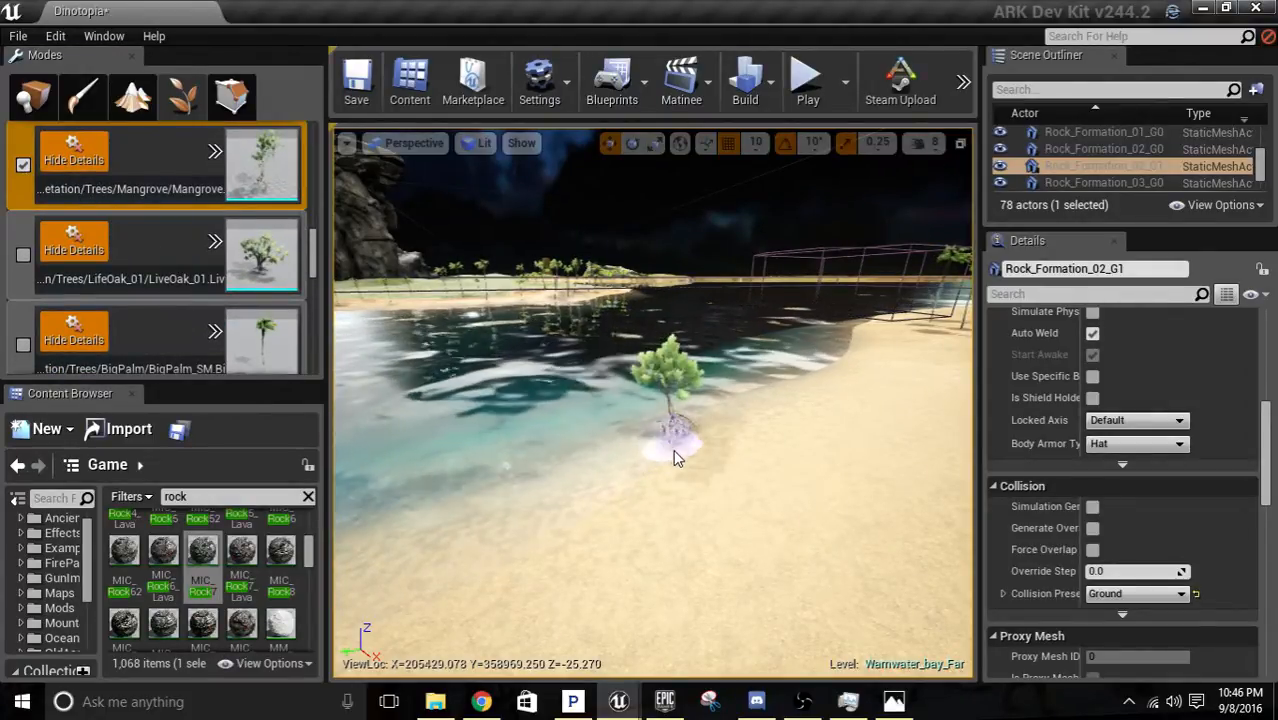
left_click(622, 477)
left_click(529, 534)
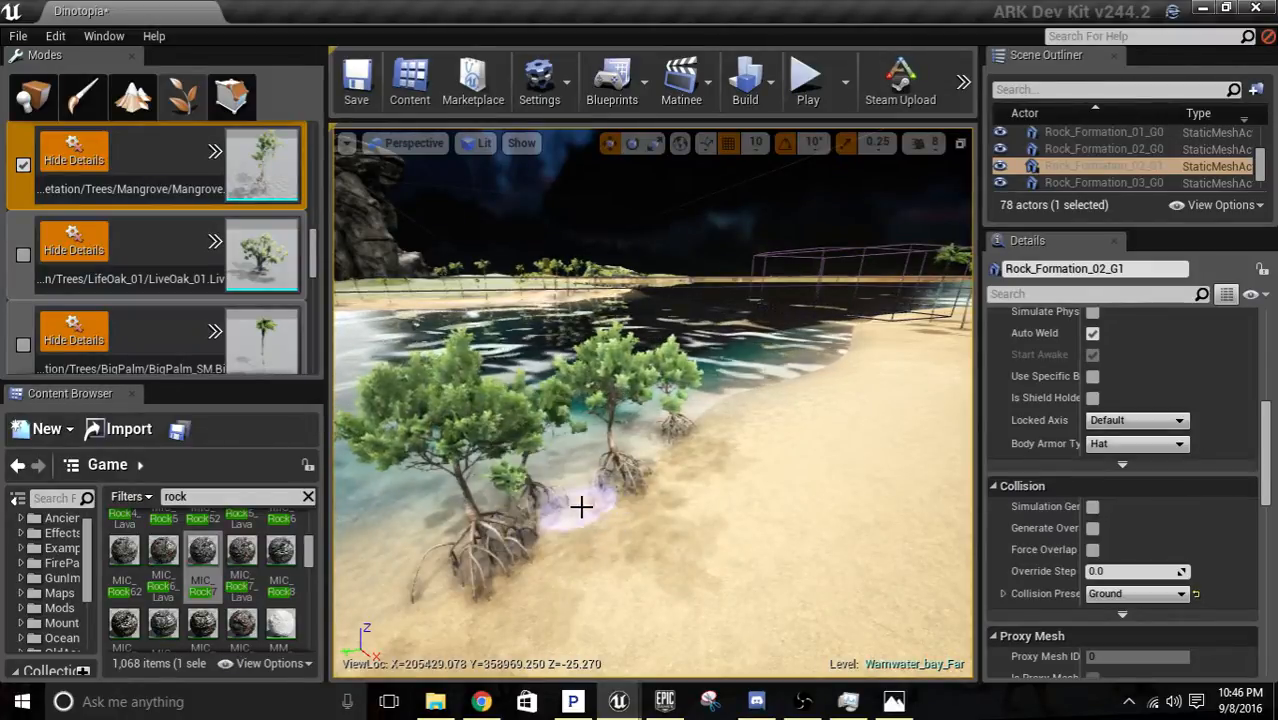
left_click(582, 516)
mouse_move(668, 485)
right_mouse_down()
mouse_move(625, 480)
mouse_move(500, 410)
mouse_move(478, 455)
mouse_move(485, 490)
mouse_move(614, 453)
right_mouse_up()
left_click(540, 455)
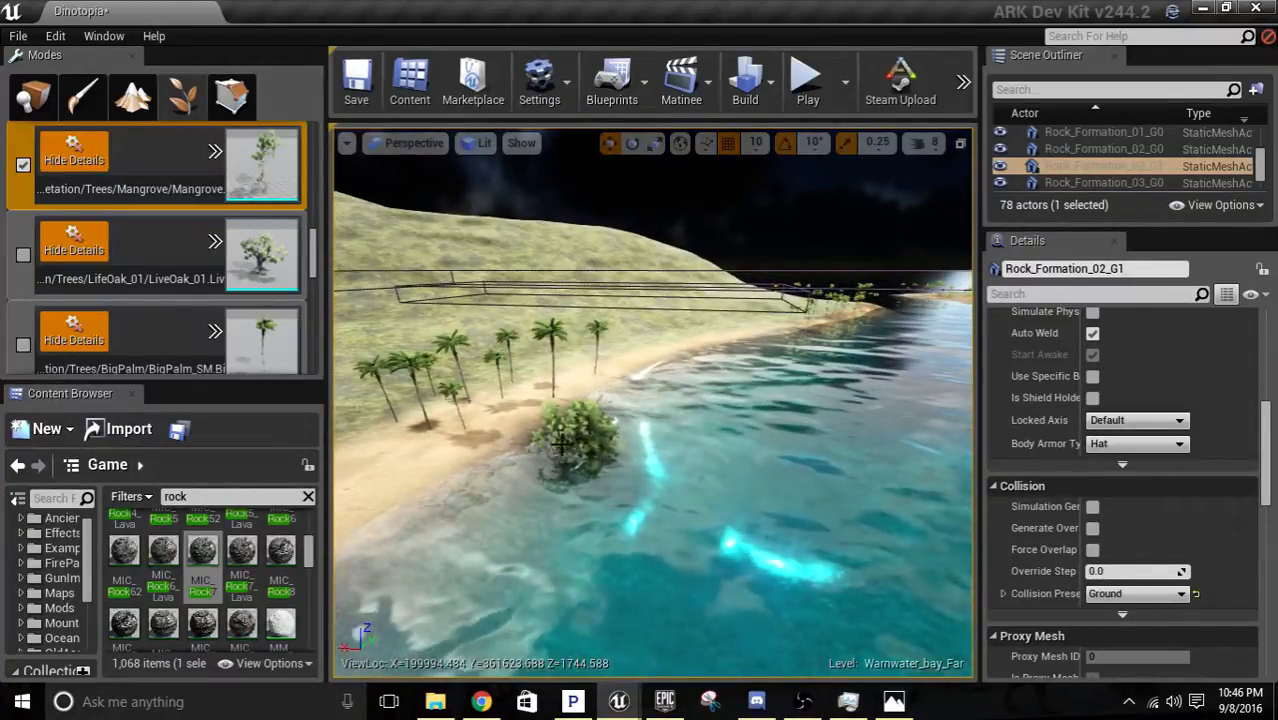
Paint mangrove trees along the beach's waterline and undo the last stroke.
right_click_drag(500, 470, 422, 488)
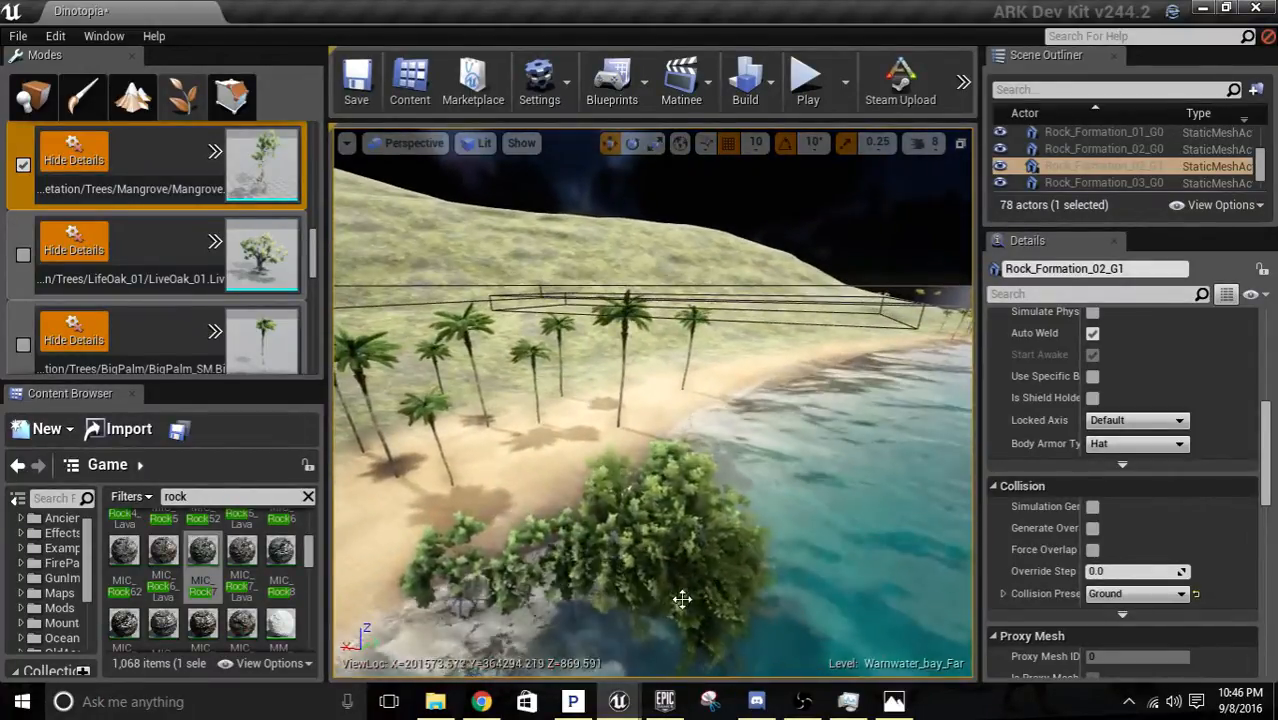
key("ctrl+z")
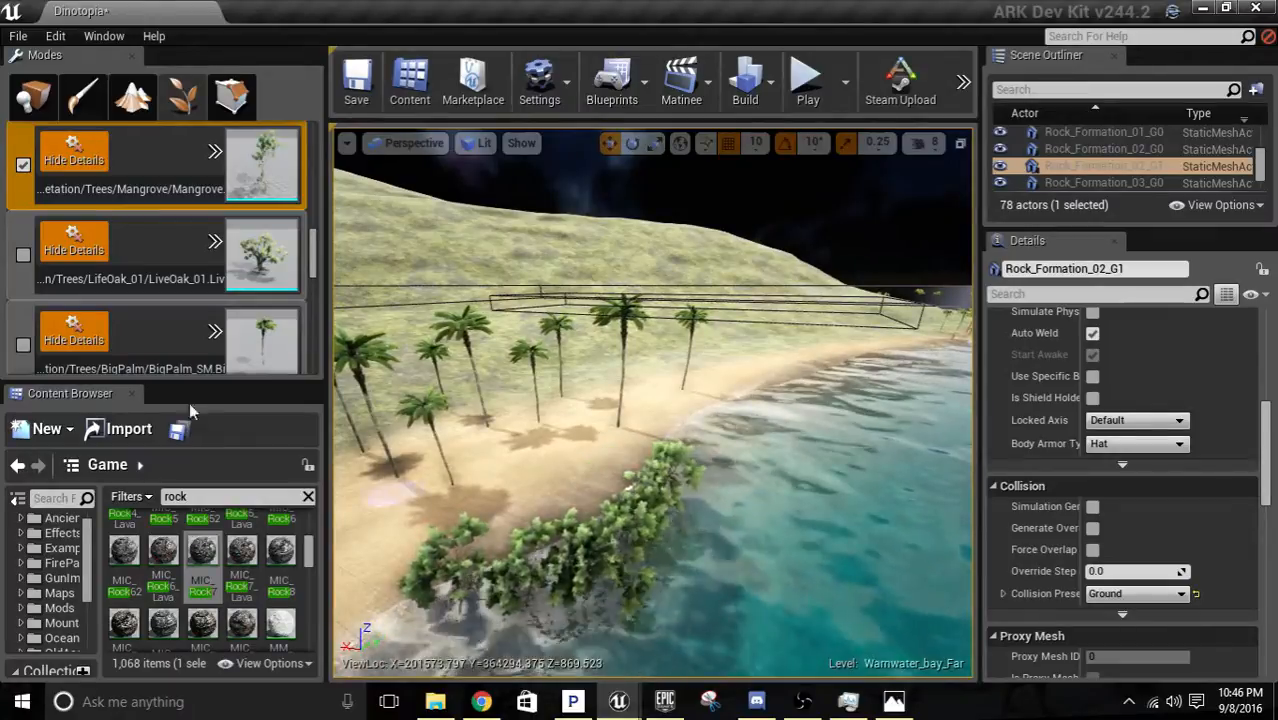
scroll(162, 300, "down", 10)
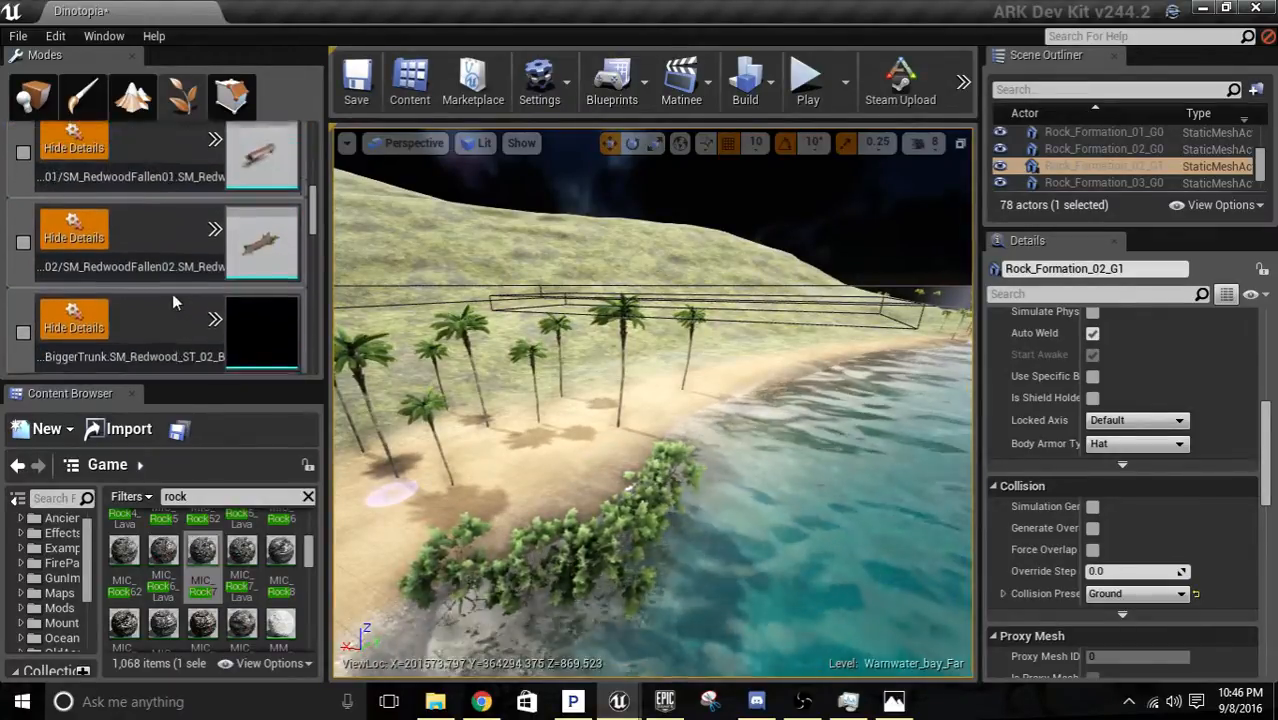
scroll(166, 315, "down", 10)
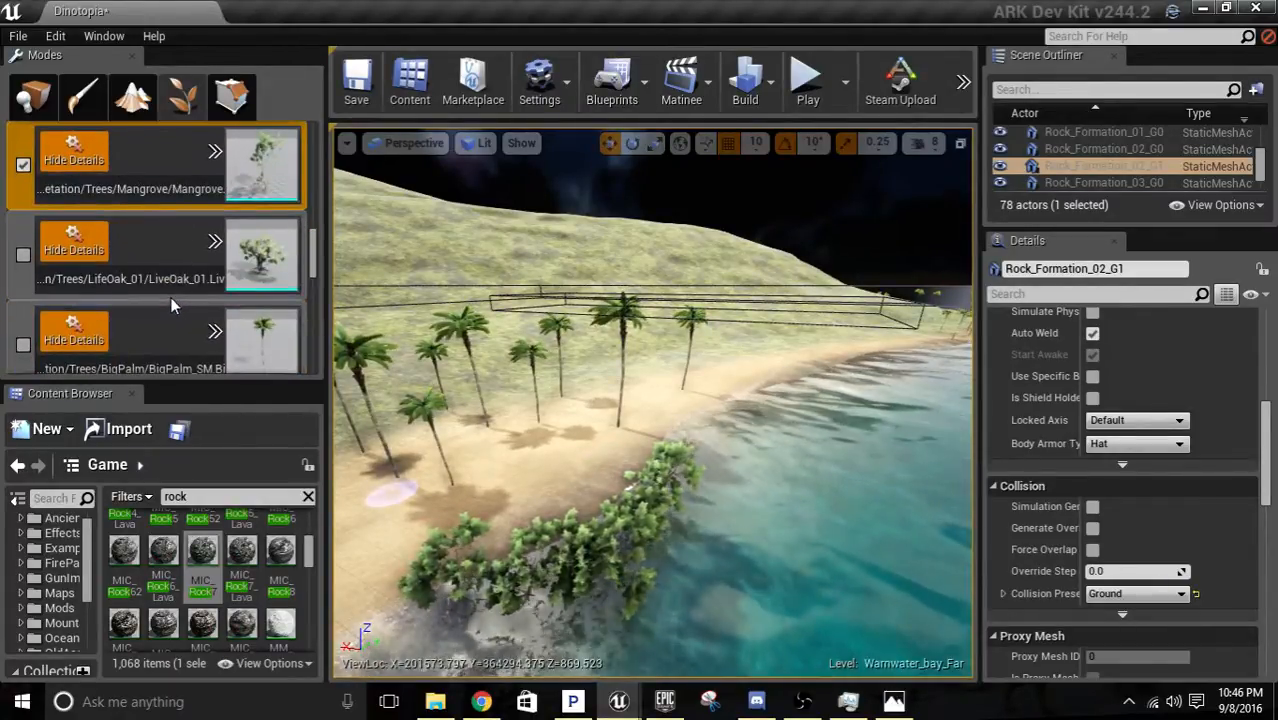
scroll(169, 300, "down", 10)
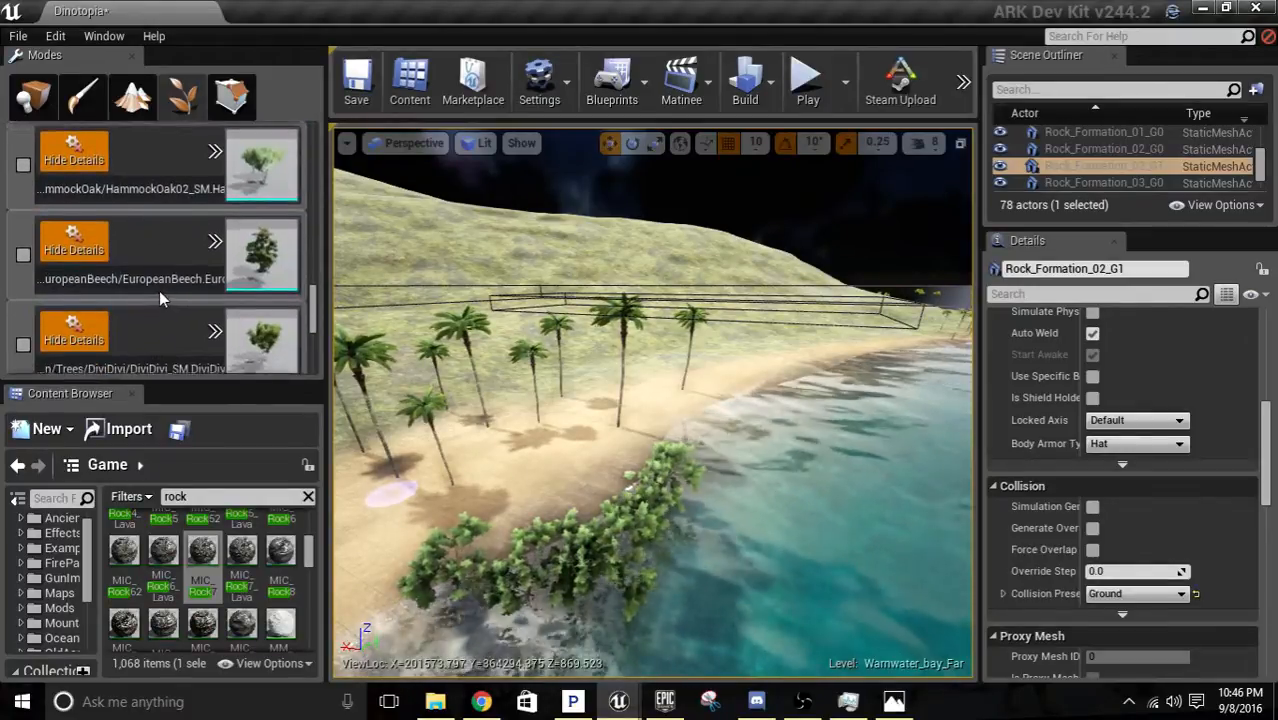
scroll(159, 291, "down", 3)
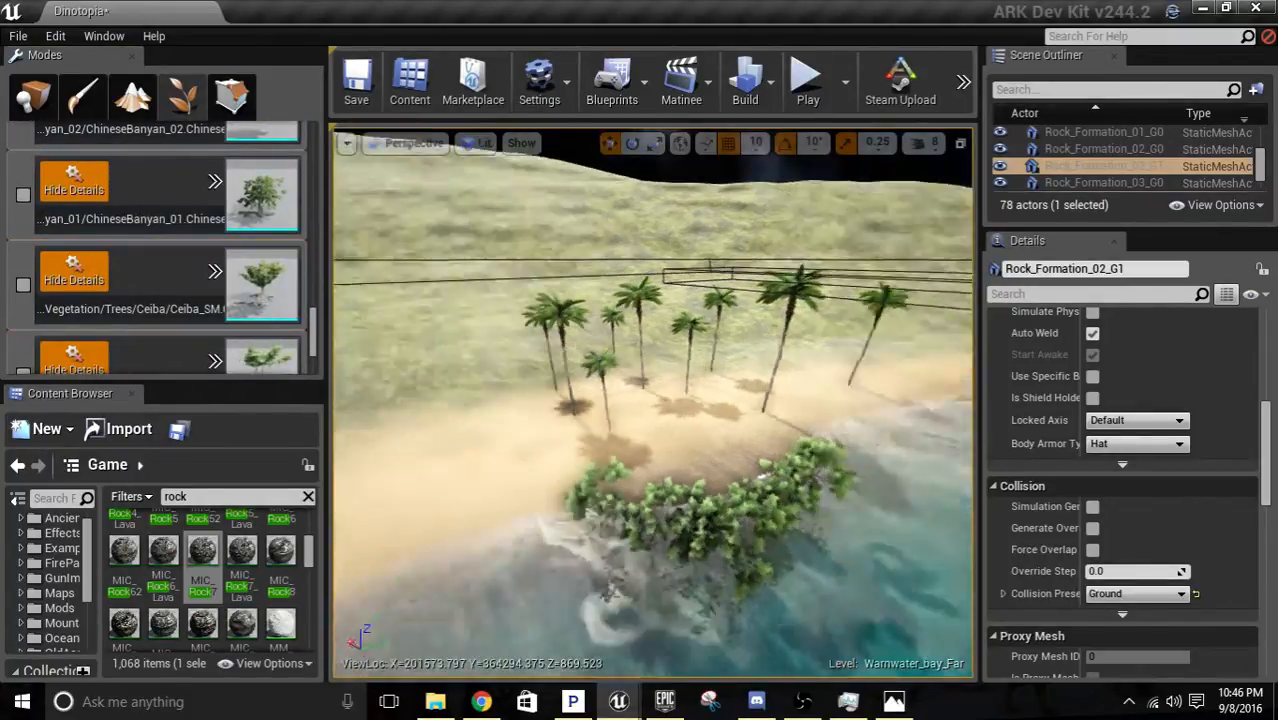
Paint mangrove clusters along the waterline facing the rock pillar and beside the palms on the neighbouring sandy shore.
right_click_drag(652, 402, 686, 508)
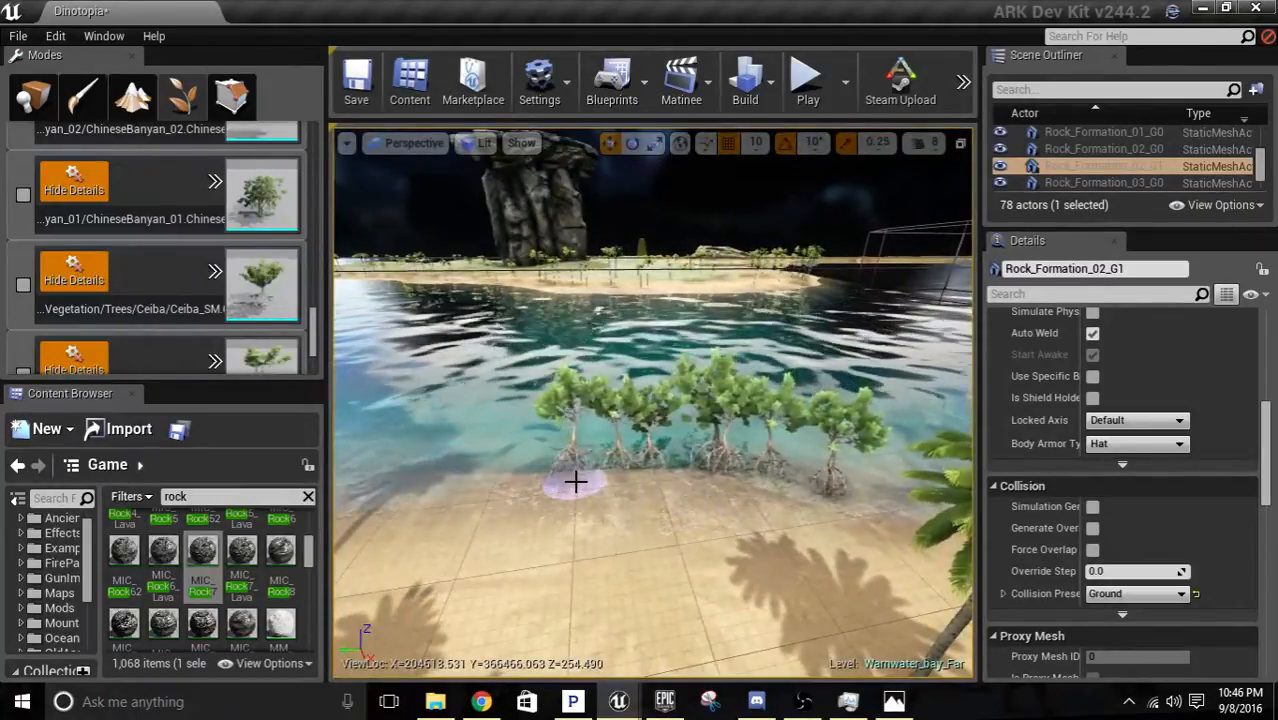
mouse_move(597, 489)
left_mouse_down()
mouse_move(670, 484)
mouse_move(657, 481)
left_mouse_up()
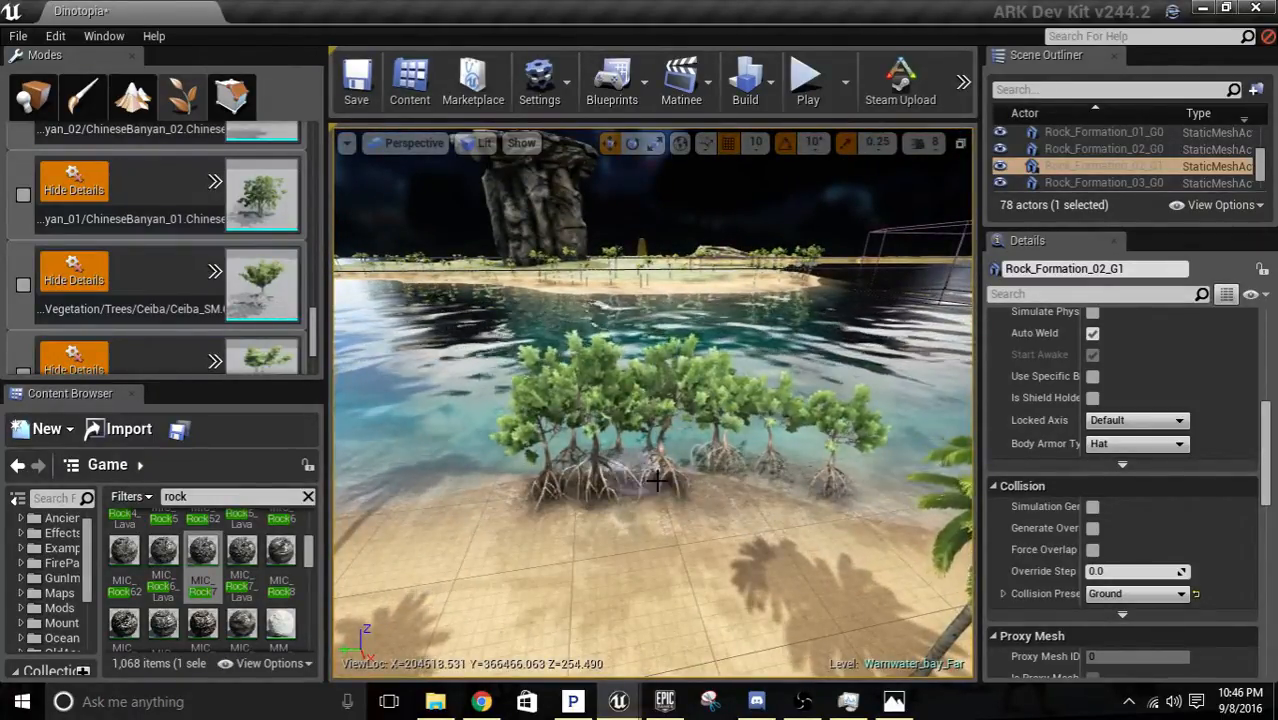
left_click(772, 501)
left_click(750, 506)
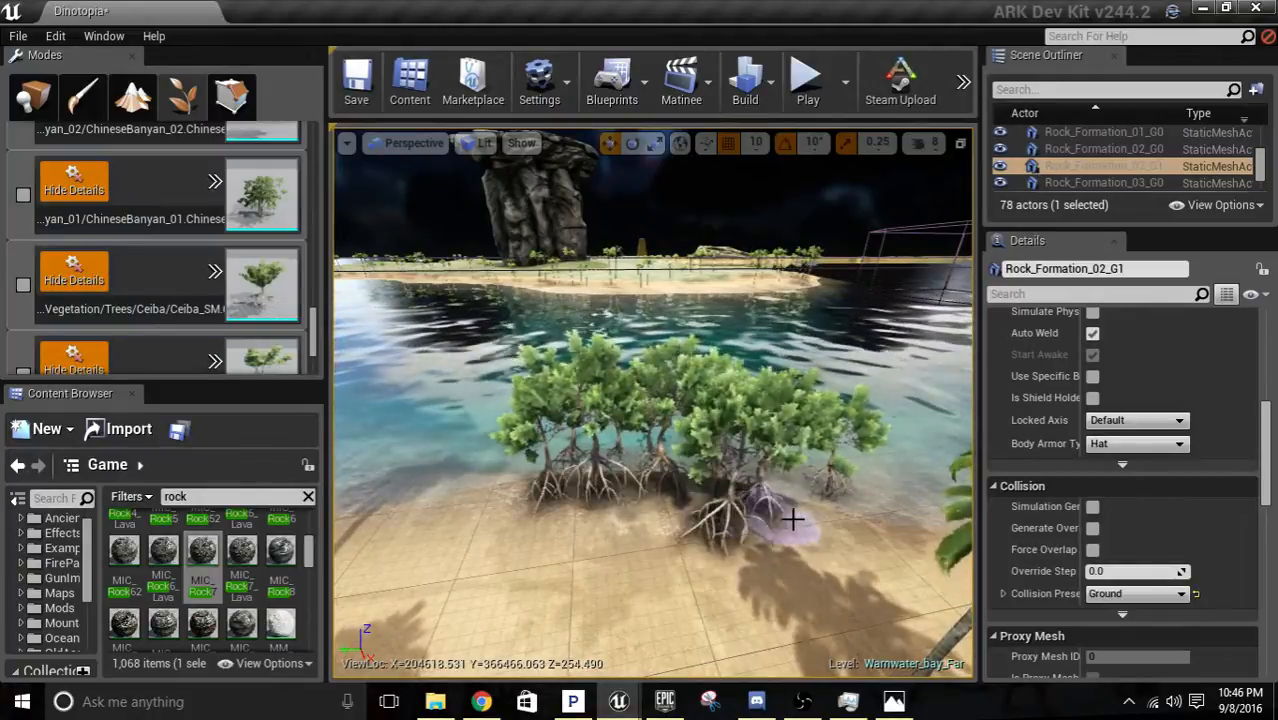
mouse_move(793, 522)
right_mouse_down()
mouse_move(780, 518)
mouse_move(785, 445)
mouse_move(680, 400)
mouse_move(790, 418)
mouse_move(840, 465)
mouse_move(840, 549)
right_mouse_up()
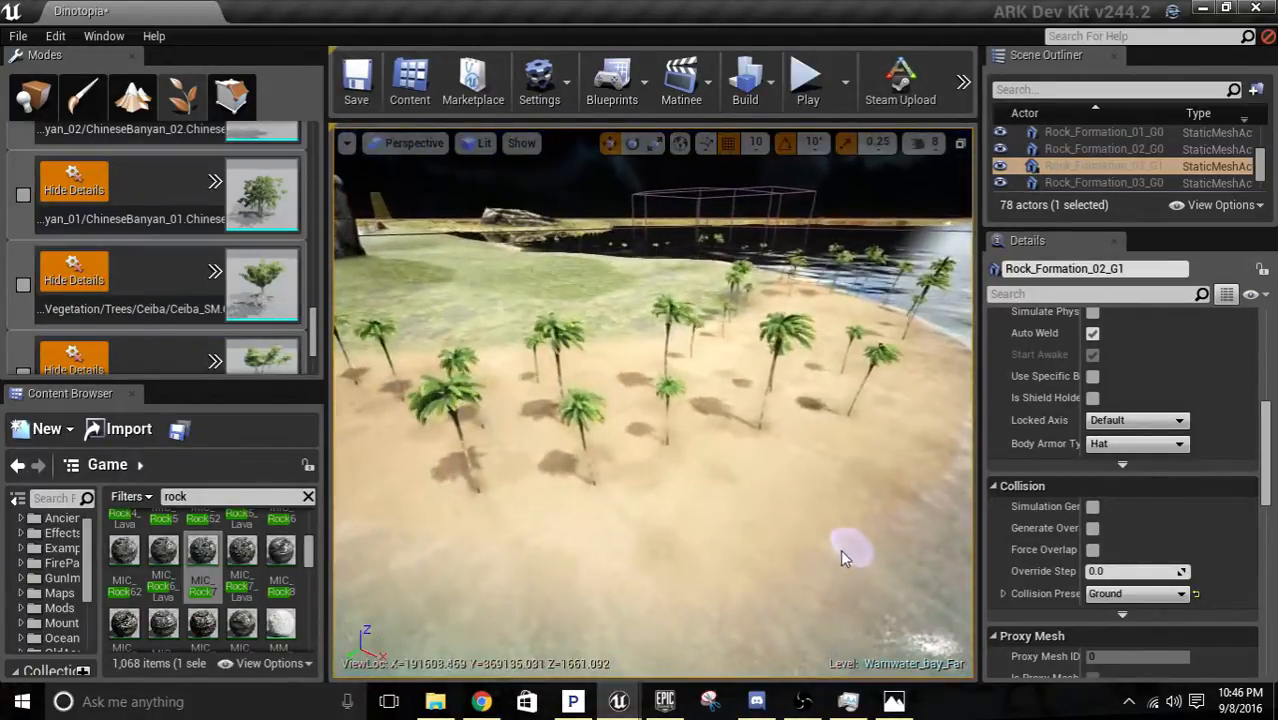
mouse_move(750, 558)
left_mouse_down()
mouse_move(700, 573)
mouse_move(700, 586)
left_mouse_up()
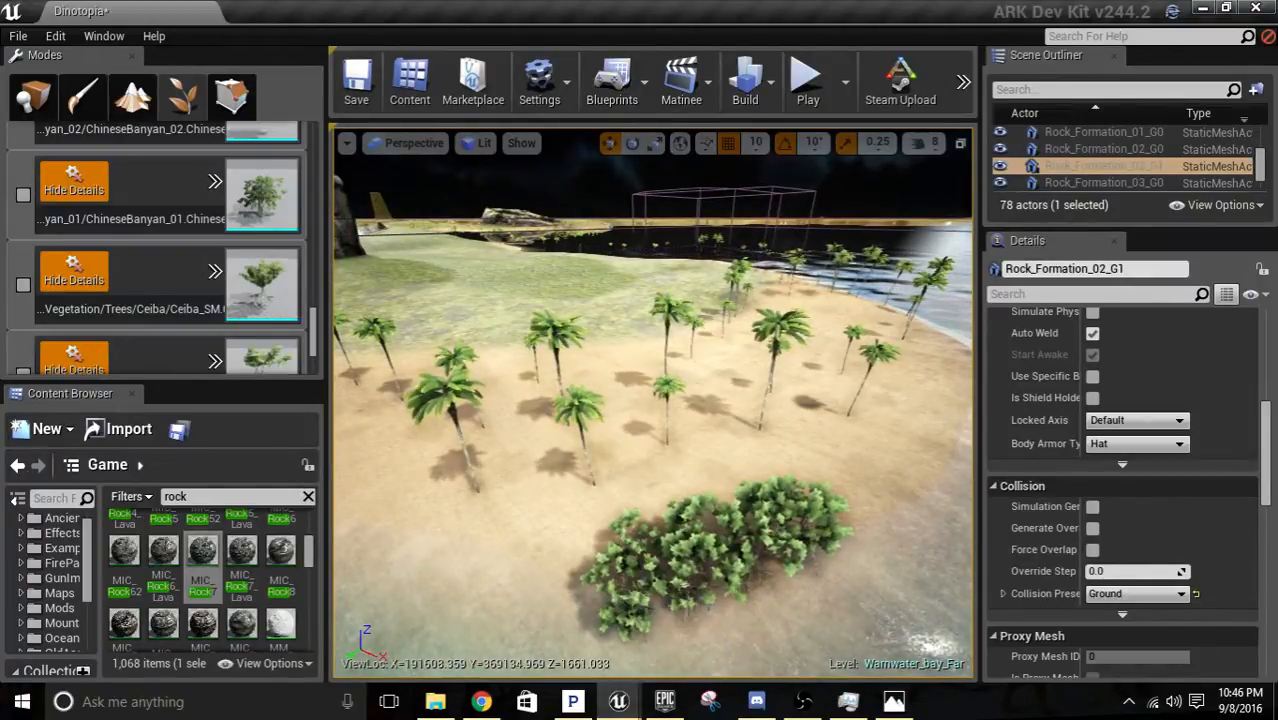
Paint mangroves in the shallows where the palm beach bends around the grassy land, and undo the last stroke beside the palms.
mouse_move(700, 586)
right_mouse_down()
mouse_move(575, 575)
mouse_move(685, 598)
mouse_move(652, 520)
mouse_move(355, 505)
mouse_move(348, 530)
right_mouse_up()
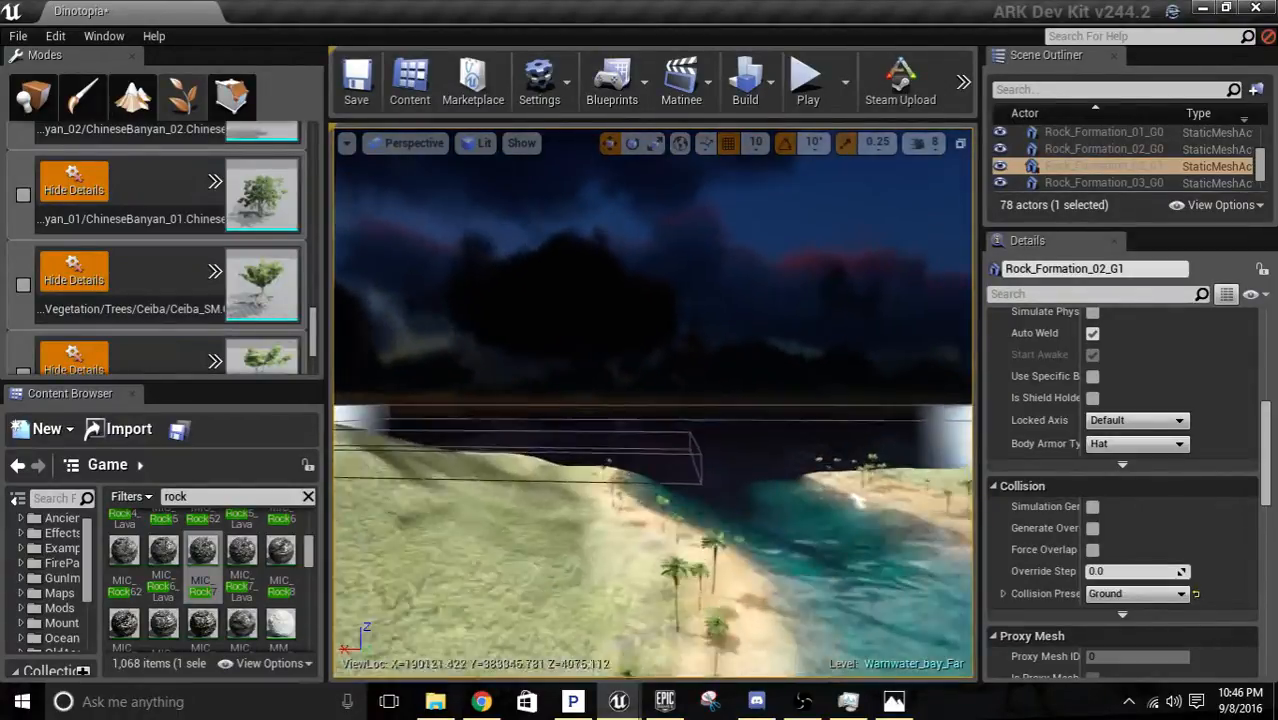
right_click_drag(780, 550, 706, 638)
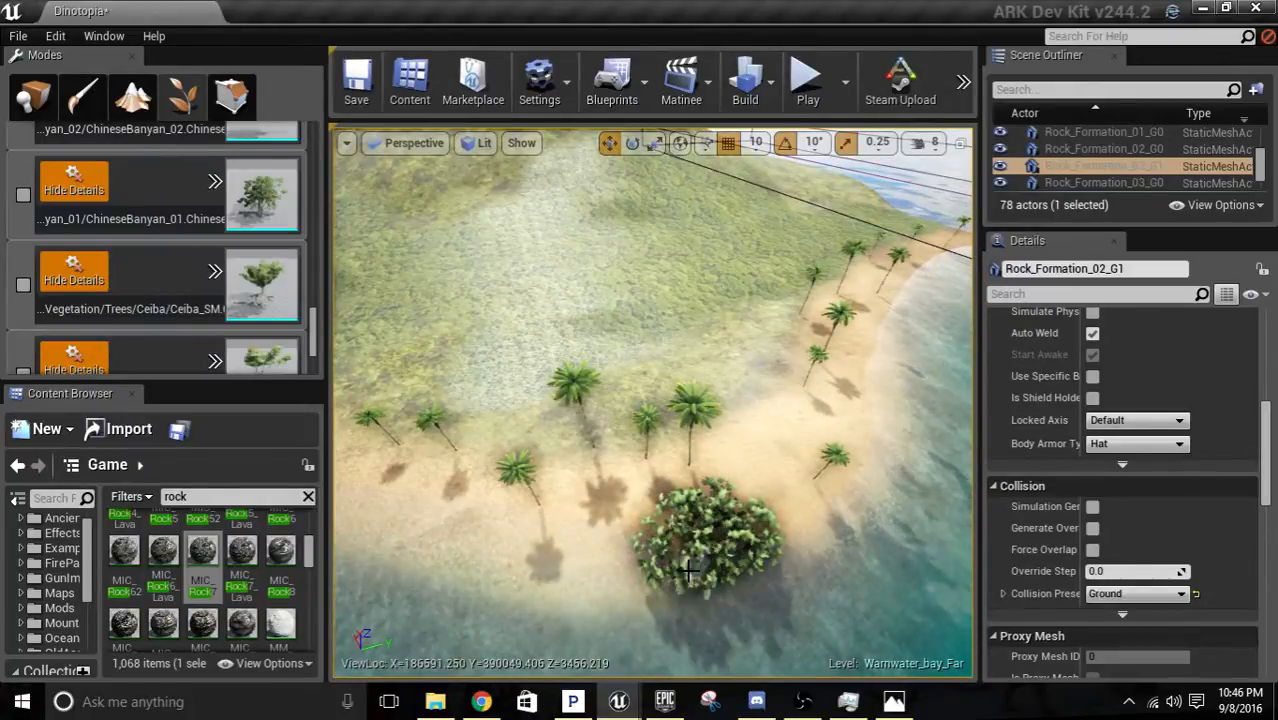
mouse_move(653, 513)
left_mouse_down()
mouse_move(600, 560)
mouse_move(710, 594)
left_mouse_up()
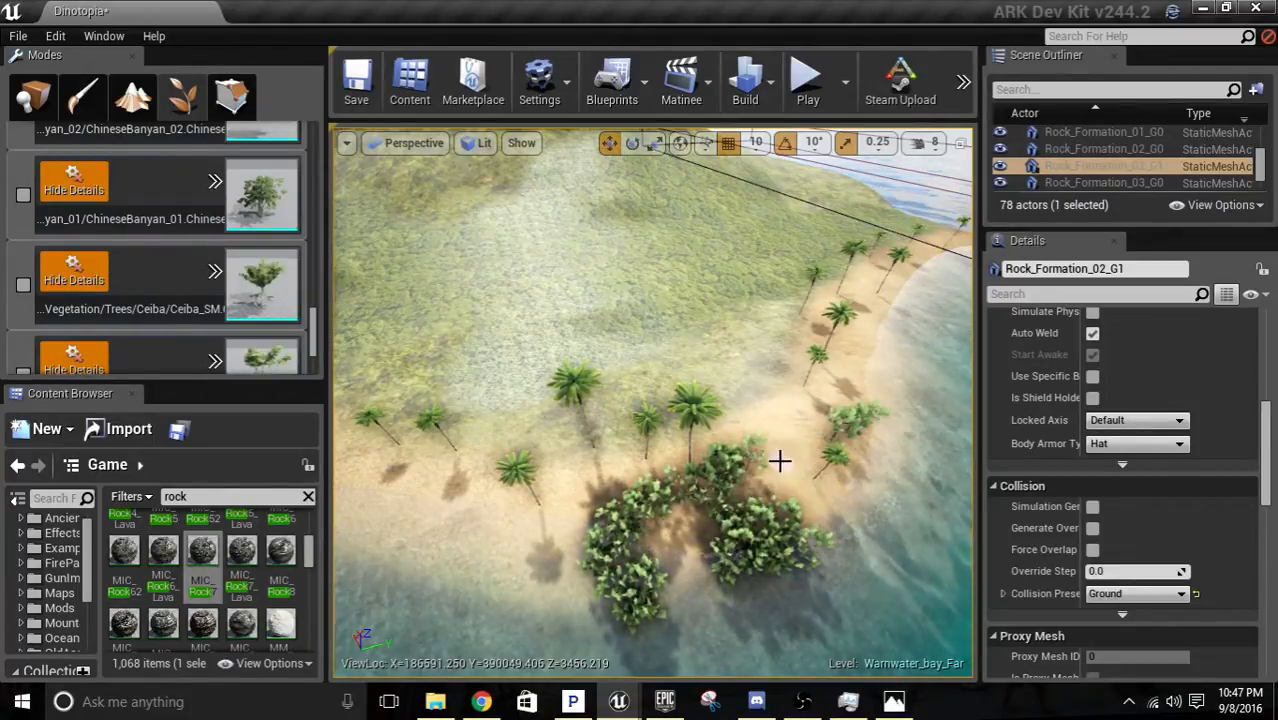
key("ctrl+z")
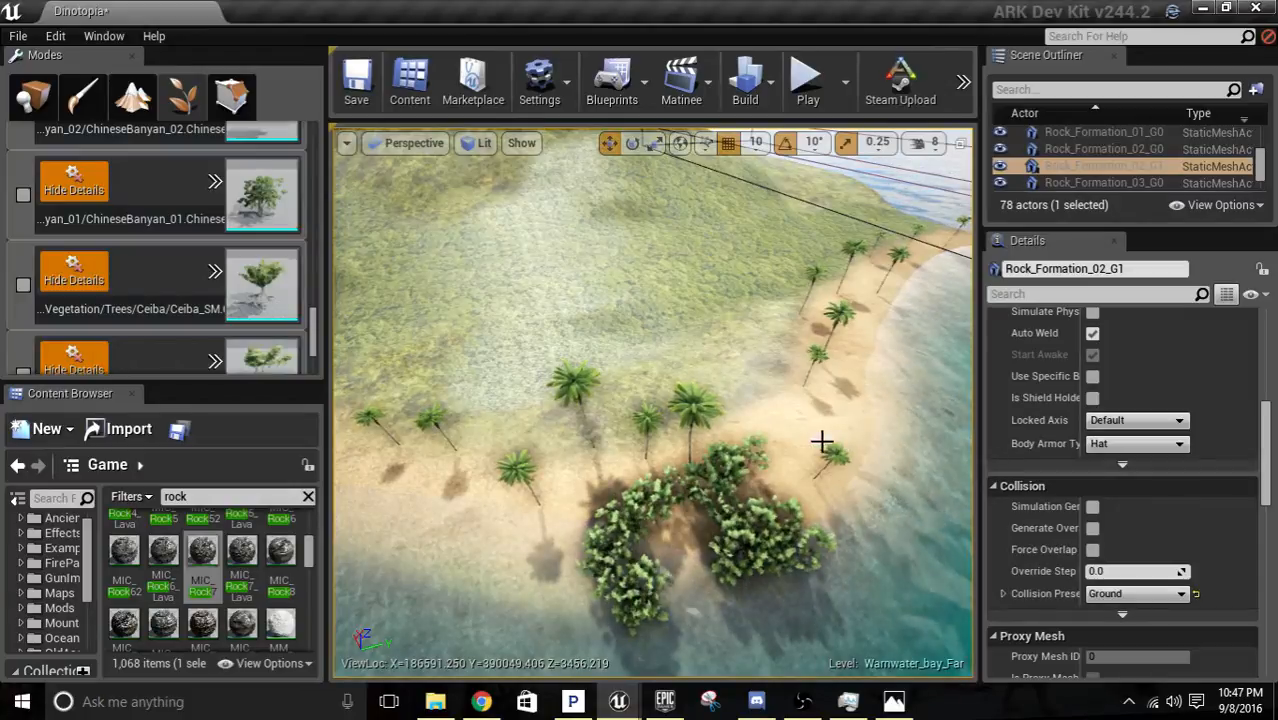
Paint mangrove clusters at the water's edge of the wide sandy point dotted with palms.
mouse_move(480, 400)
right_mouse_down()
mouse_move(520, 395)
mouse_move(640, 320)
mouse_move(740, 310)
mouse_move(790, 315)
mouse_move(785, 408)
right_mouse_up()
key("w")
mouse_move(618, 536)
left_mouse_down()
mouse_move(538, 540)
mouse_move(599, 570)
mouse_move(565, 540)
mouse_move(590, 505)
mouse_move(593, 547)
left_mouse_up()
left_click(608, 550, "shift")
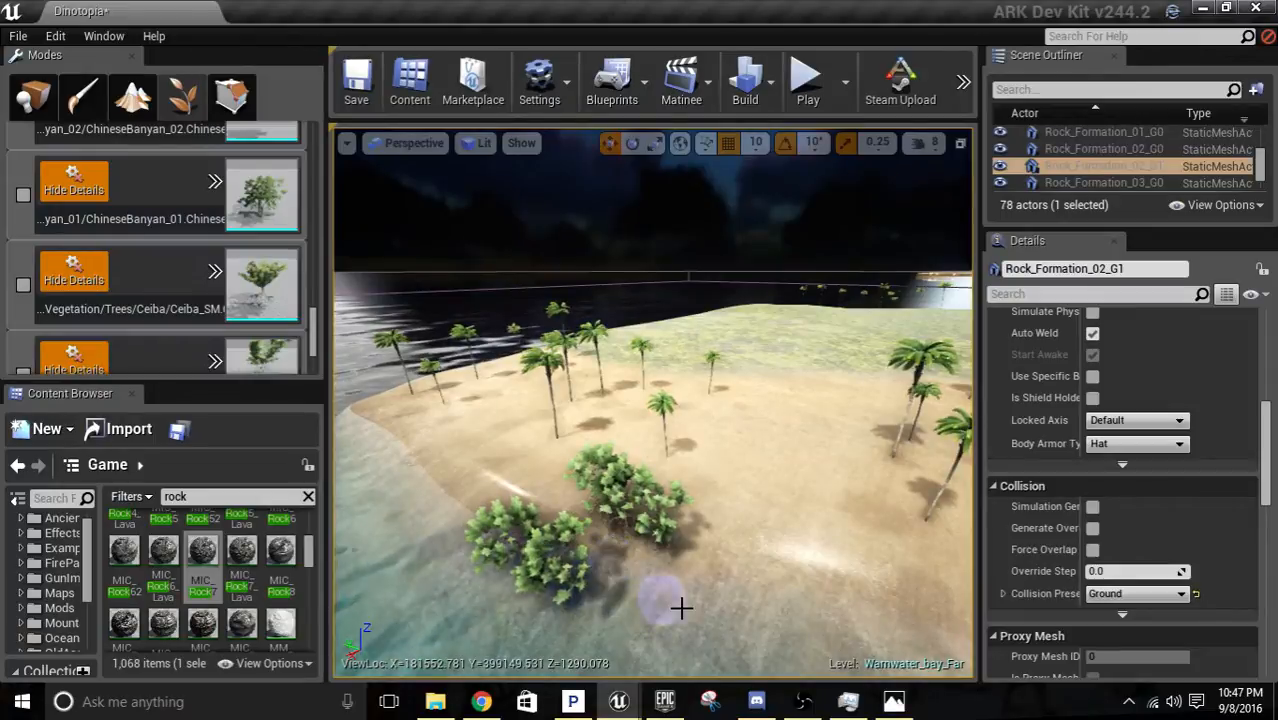
right_click_drag(498, 575, 541, 585)
mouse_move(597, 517)
left_mouse_down("shift")
mouse_move(608, 522)
mouse_move(548, 577)
left_mouse_up("shift")
Extend the sandy point's mangrove cluster along its waterline on the side facing the tall rock formation.
right_click_drag(545, 567, 715, 545)
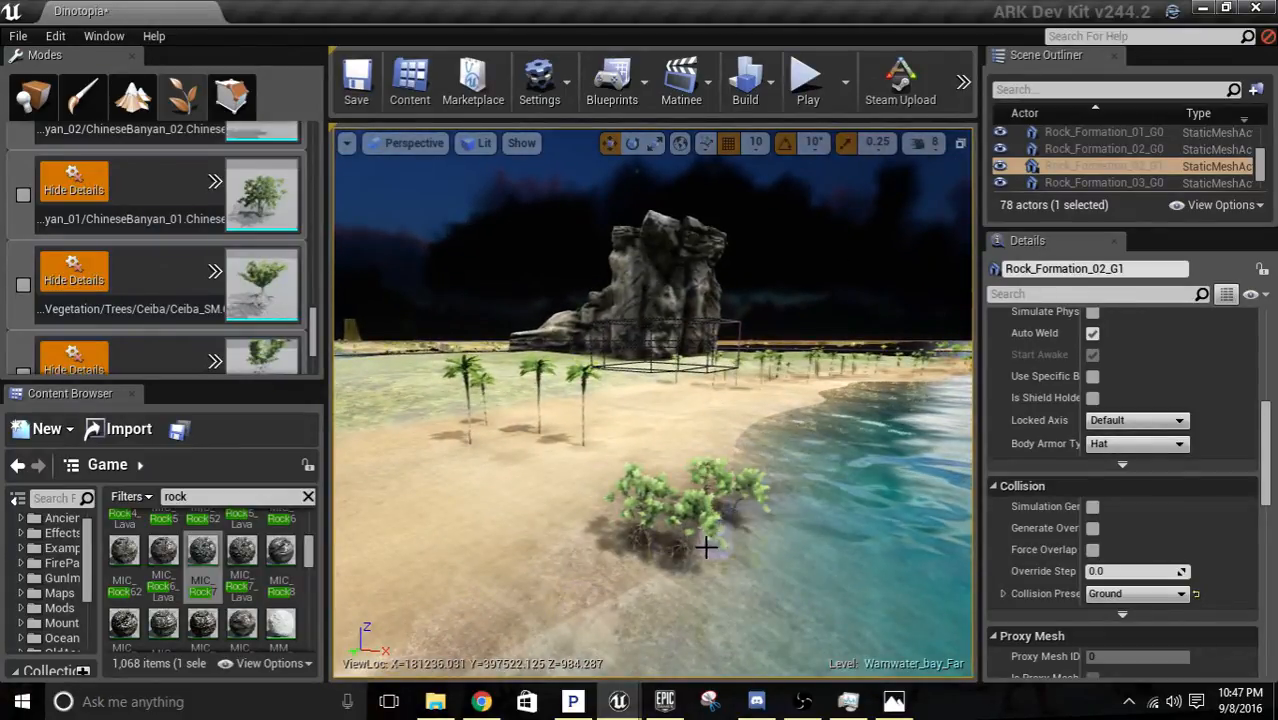
left_click_drag(657, 577, 597, 590)
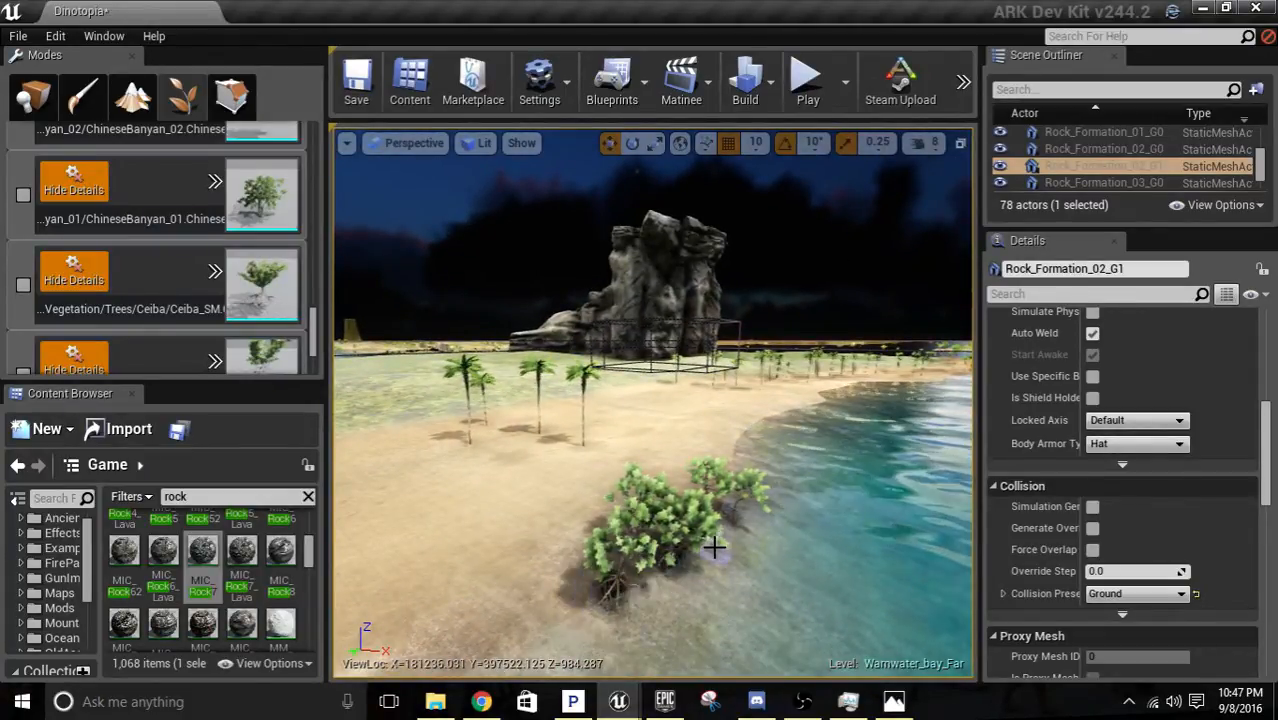
key("d")
right_click_drag(714, 547, 687, 535)
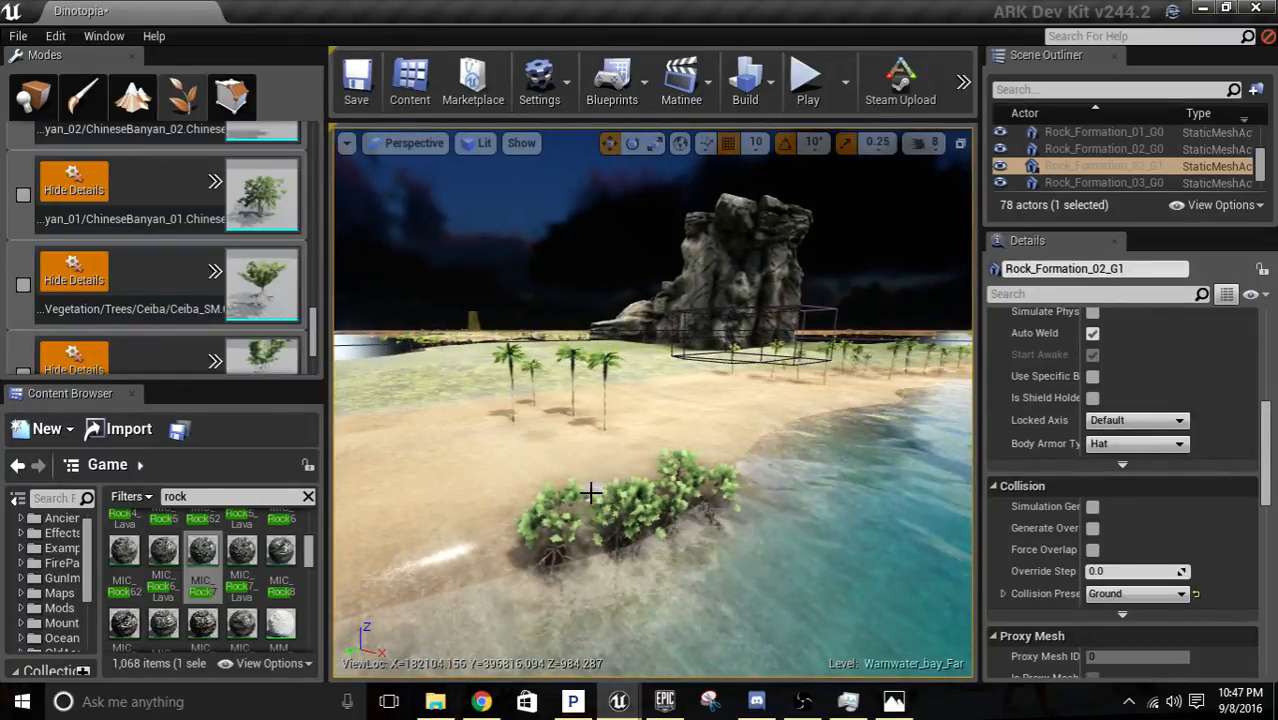
Paint a mangrove cluster at the waterline farther along the palm beach, past the tall rock formation.
right_click_drag(573, 485, 824, 438)
key("w")
key("w")
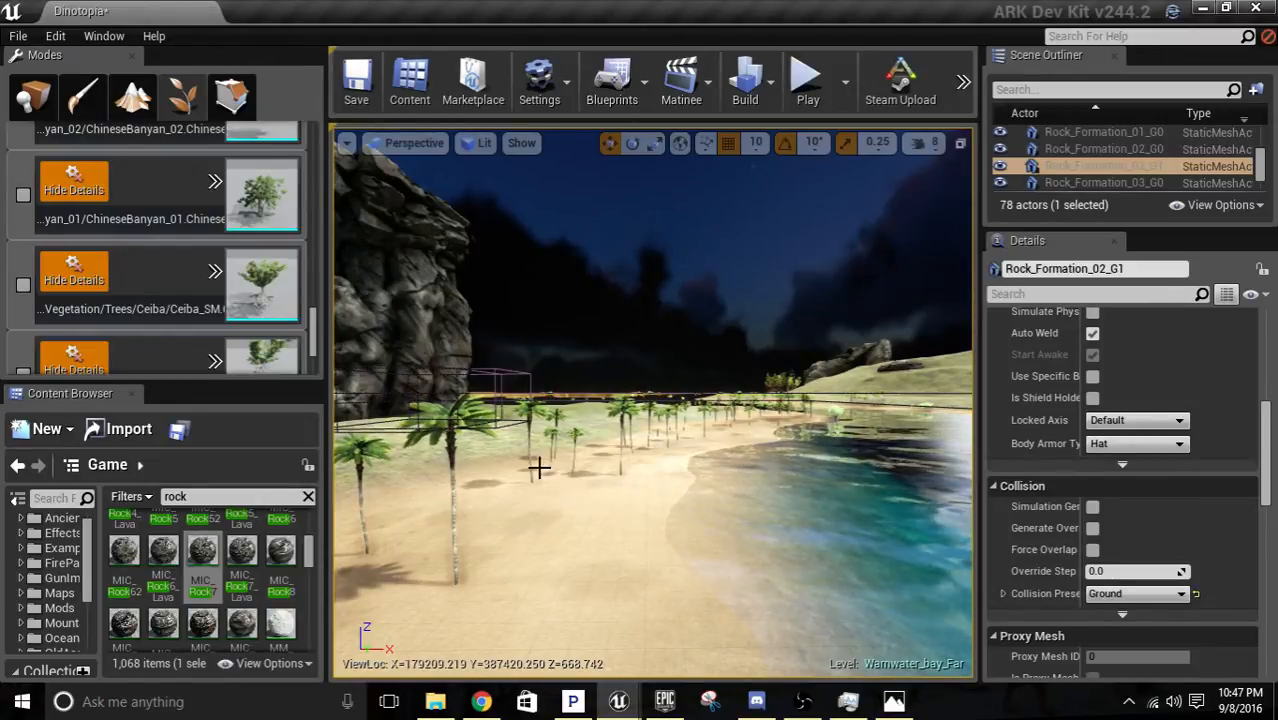
right_click_drag(557, 558, 668, 558)
key("w")
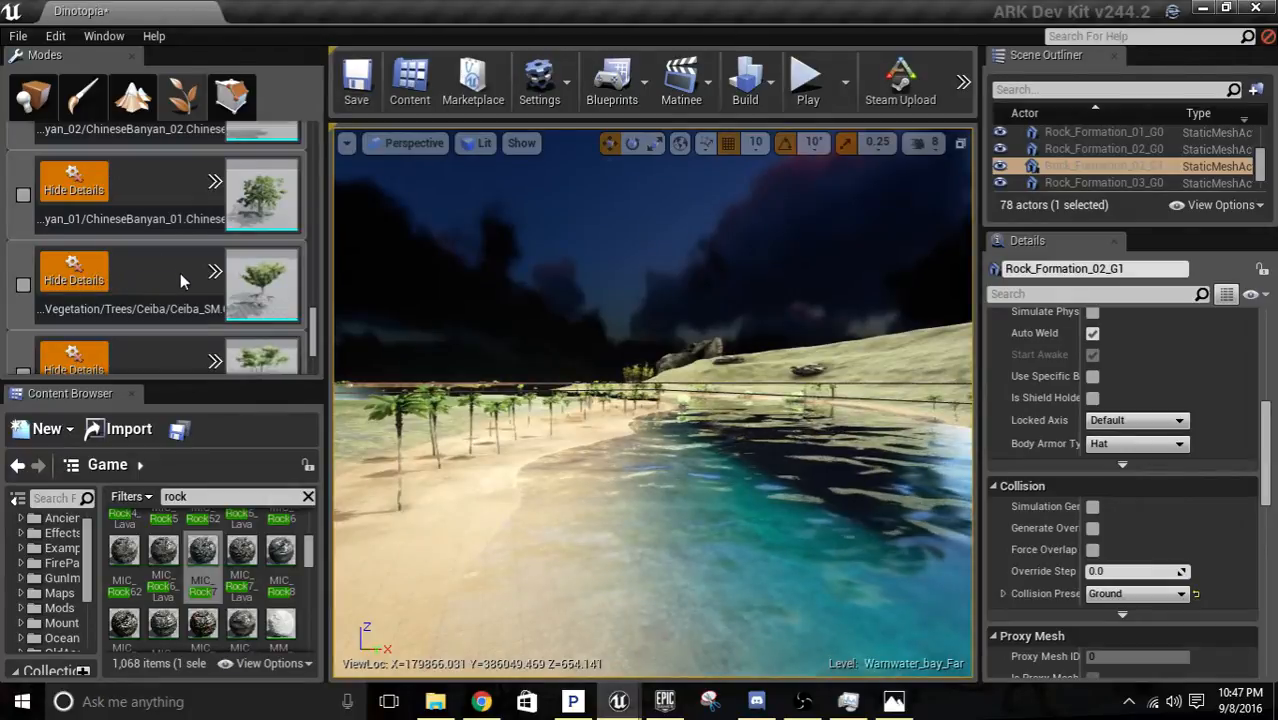
scroll(180, 281, "up", 5)
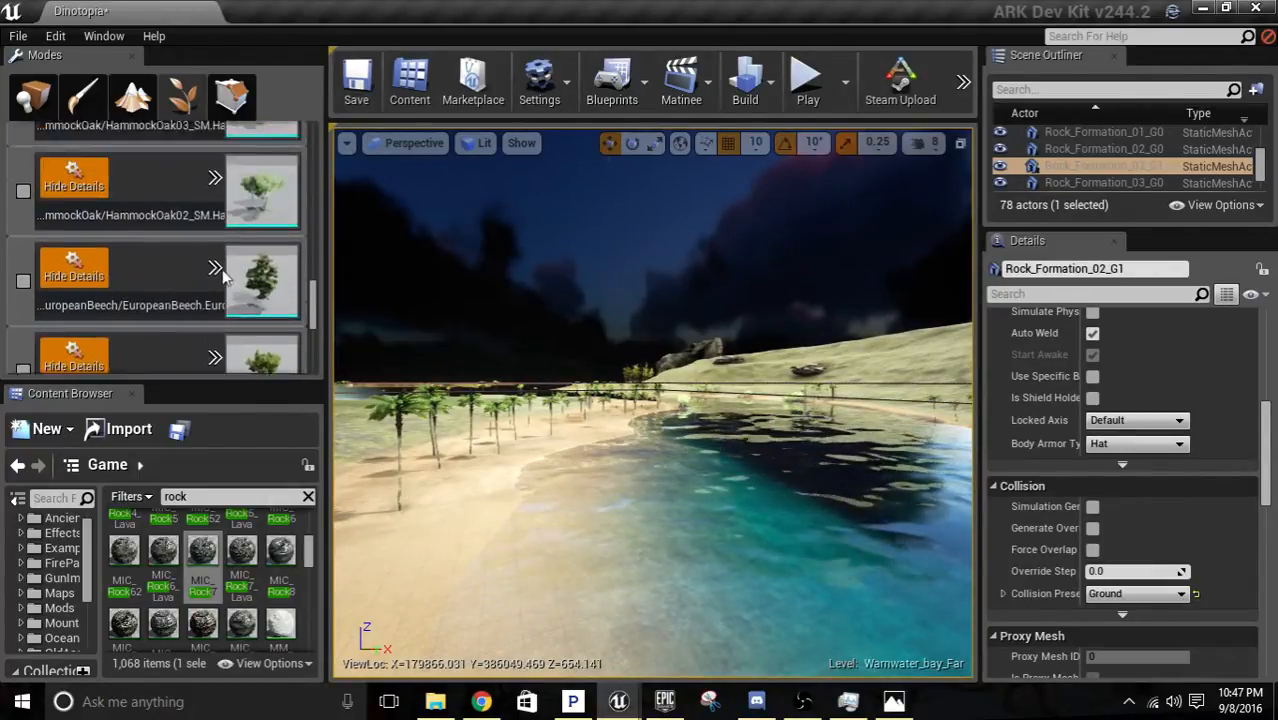
scroll(222, 277, "up", 3)
scroll(200, 213, "down", 3)
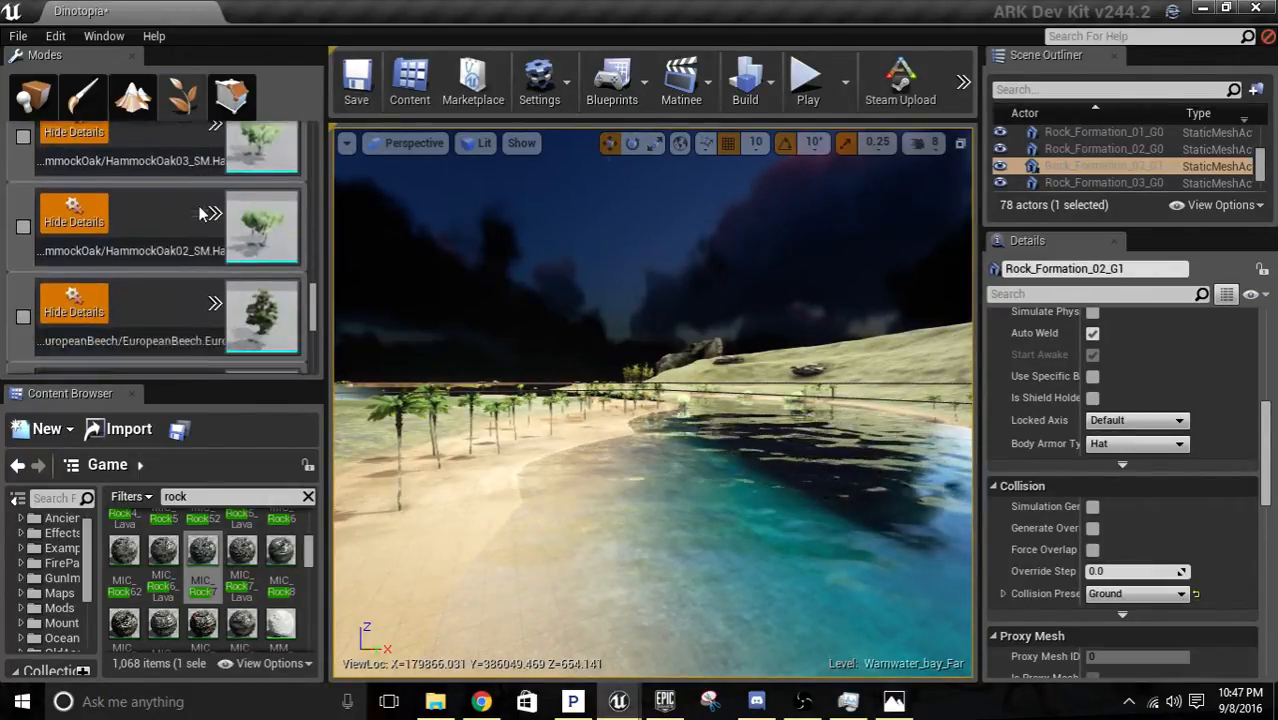
scroll(200, 213, "down", 3)
key("w")
mouse_move(645, 486)
right_mouse_down()
mouse_move(640, 455)
mouse_move(645, 486)
right_mouse_up()
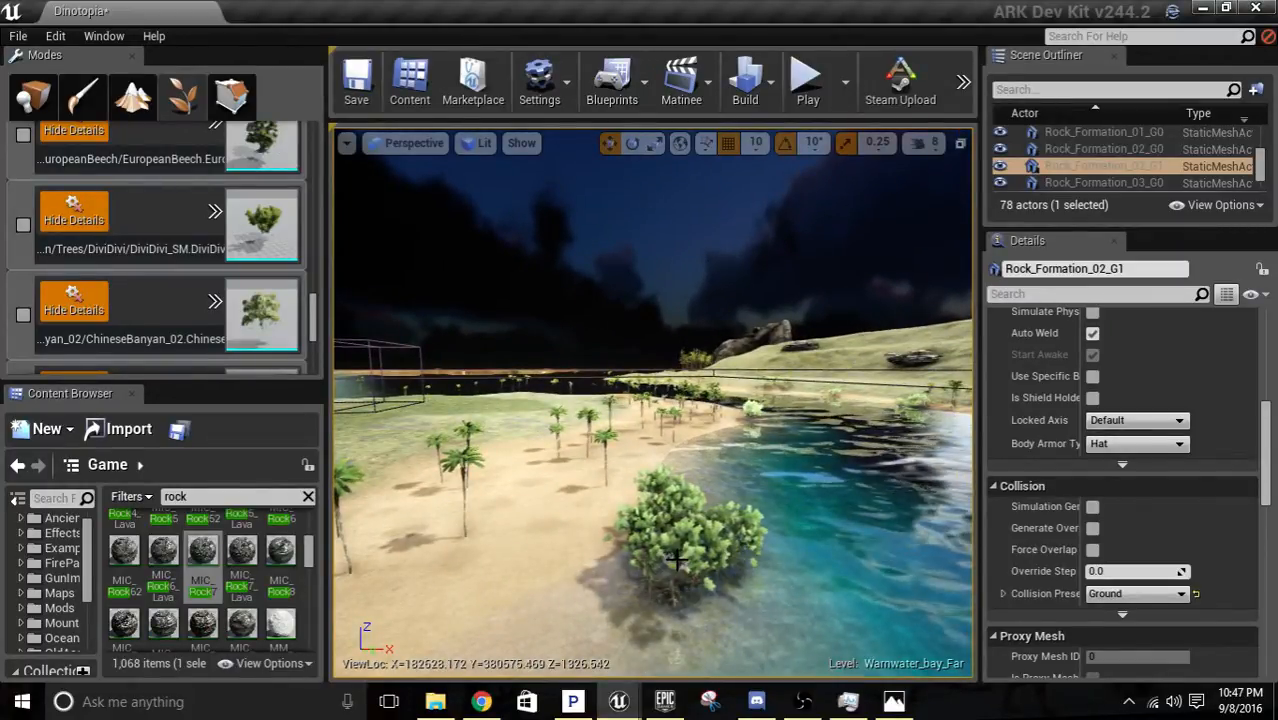
Paint mangroves in the shallows of the opposite shore, below the grassy hill.
key("w")
right_click_drag(676, 560, 822, 678)
key("w")
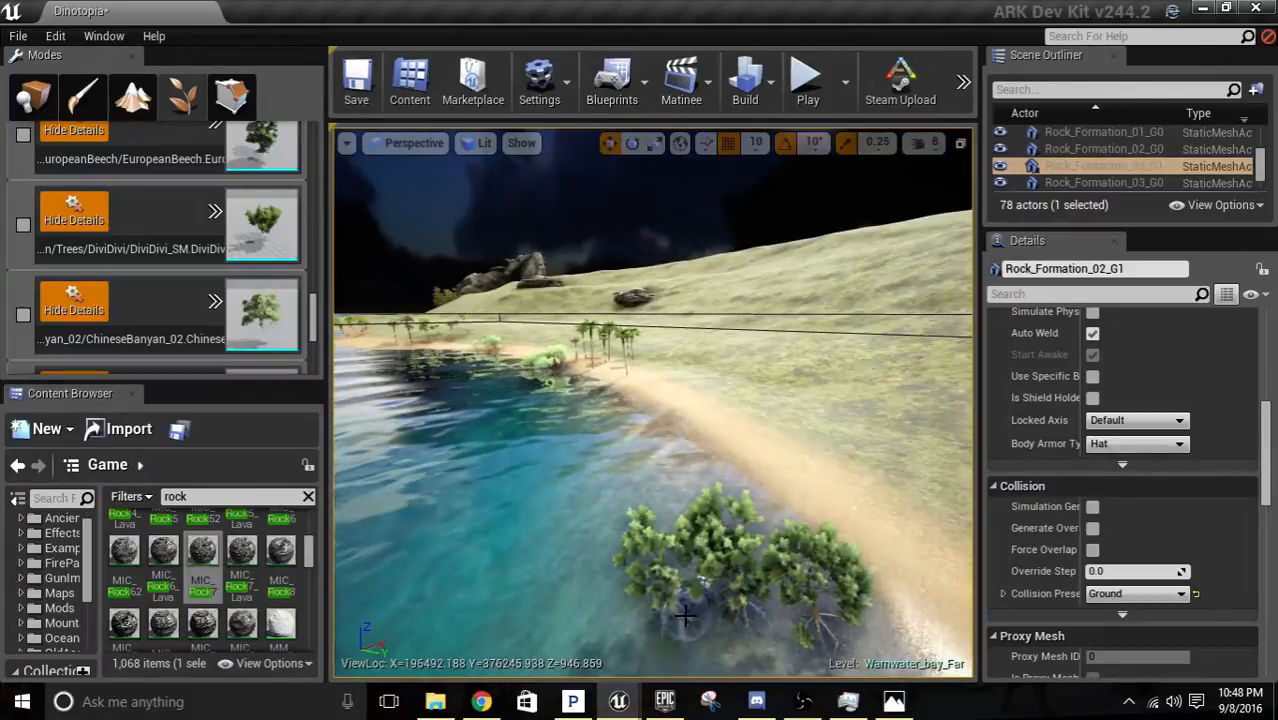
key("w")
right_click_drag(776, 571, 970, 615)
Paint a dense mangrove cluster extending from the narrow beach below the hill into the water.
key("w")
key("s")
right_click_drag(650, 430, 440, 500)
right_click_drag(650, 400, 350, 305)
key("w")
key("w")
right_click_drag(650, 400, 965, 485)
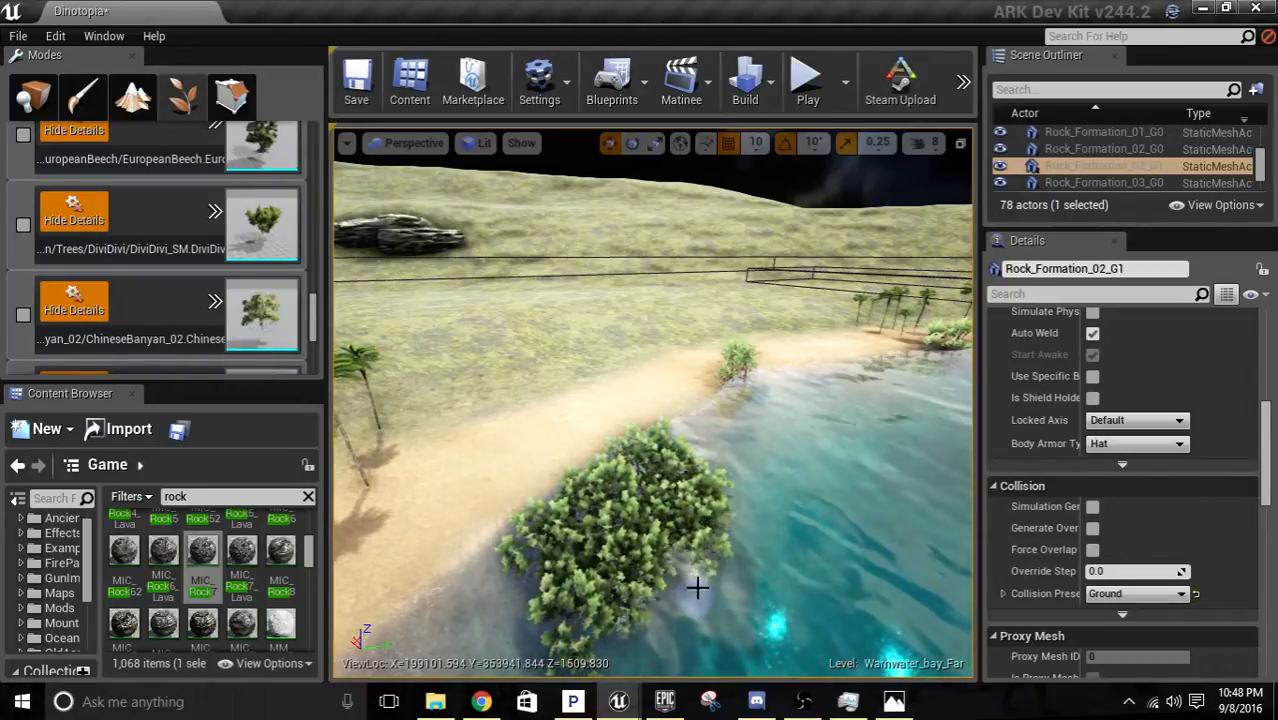
key("w")
right_click_drag(800, 460, 786, 545)
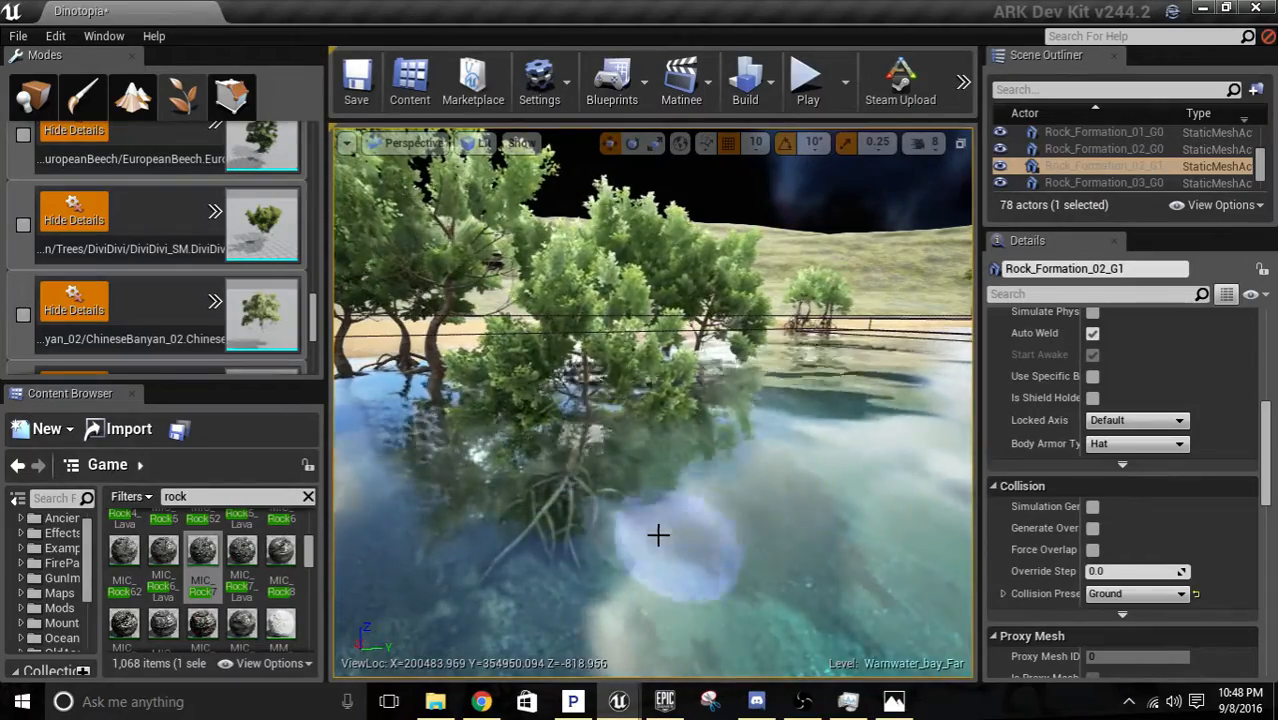
right_click_drag(594, 539, 705, 548)
Deactivate the Mangrove foliage type.
scroll(247, 330, "down", 5)
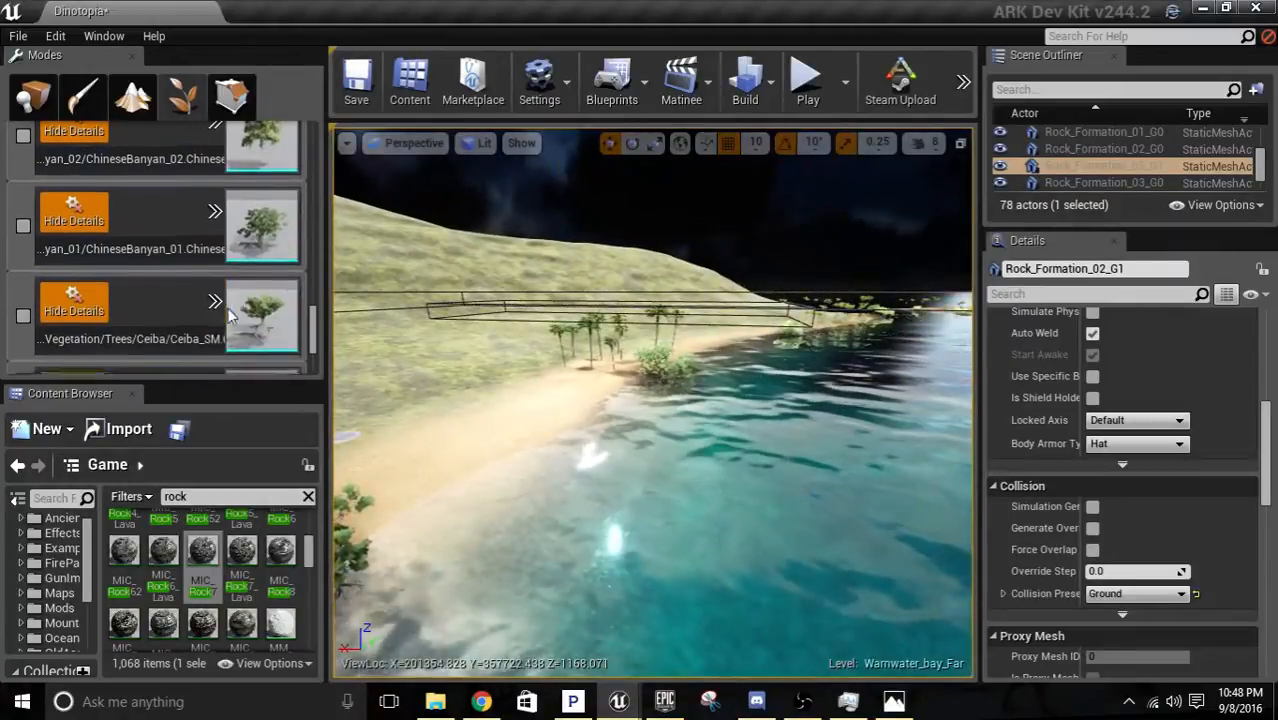
scroll(247, 330, "down", 4)
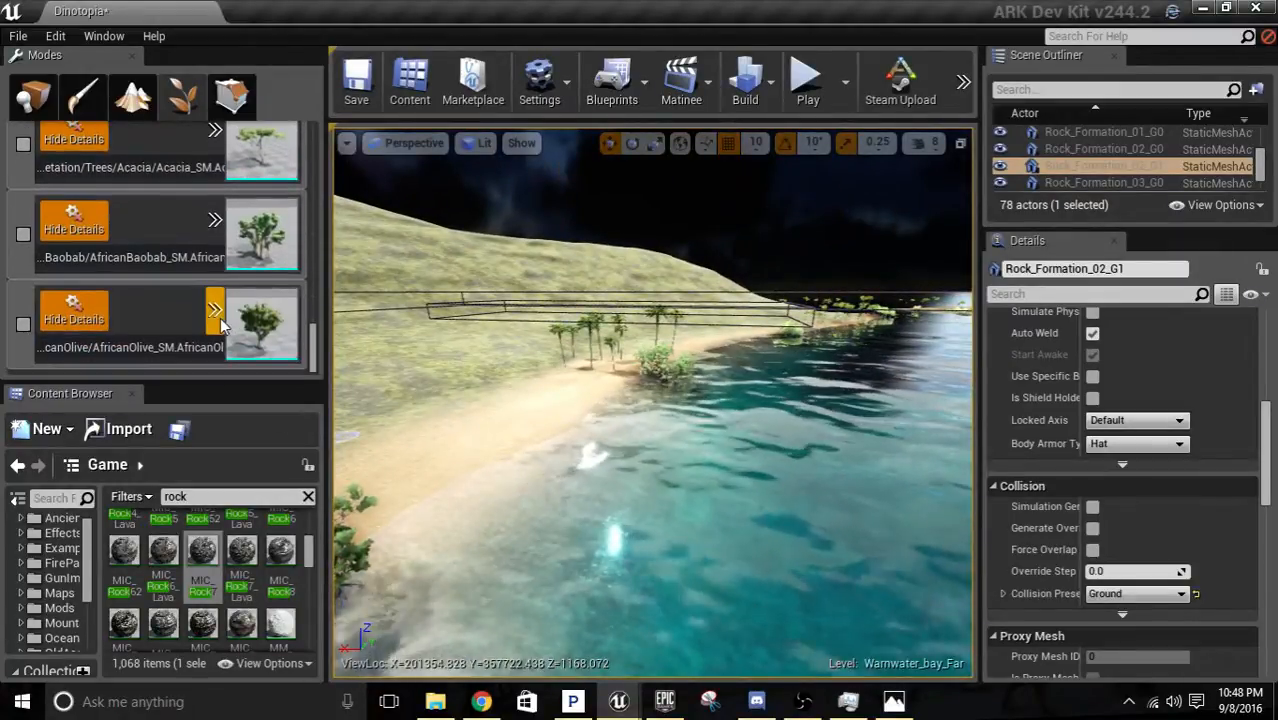
scroll(162, 300, "up", 6)
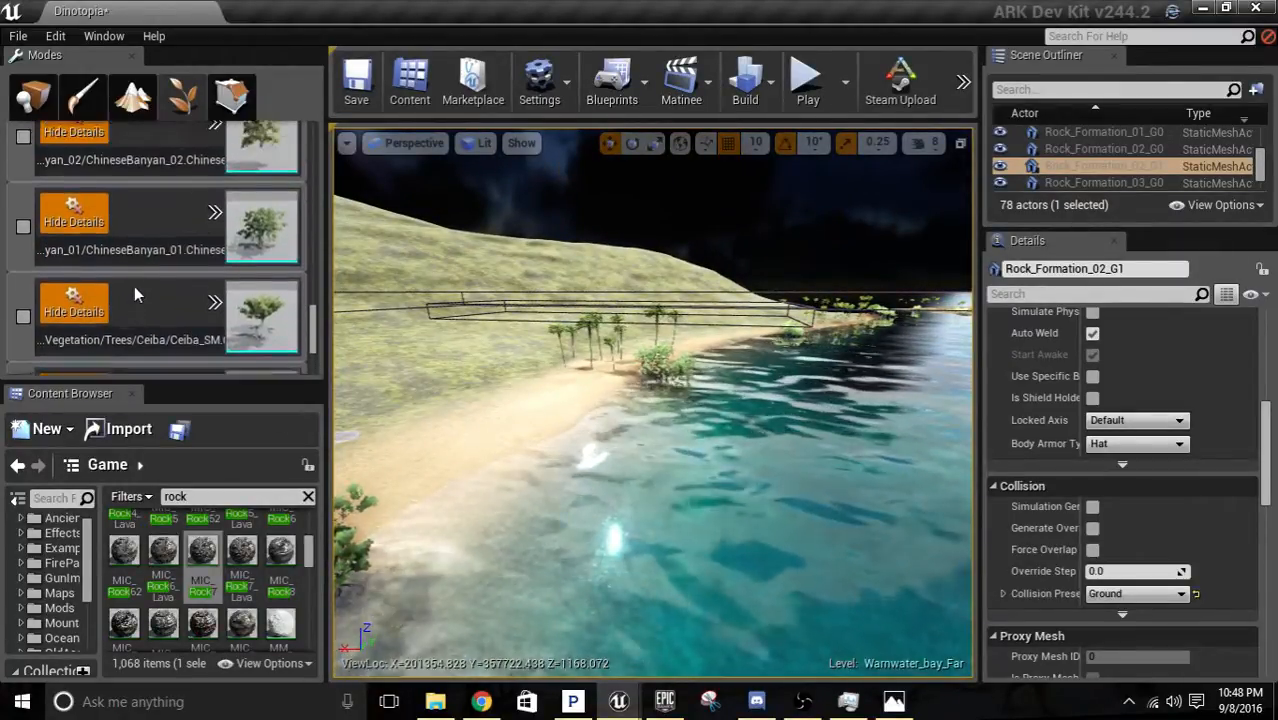
scroll(134, 285, "up", 4)
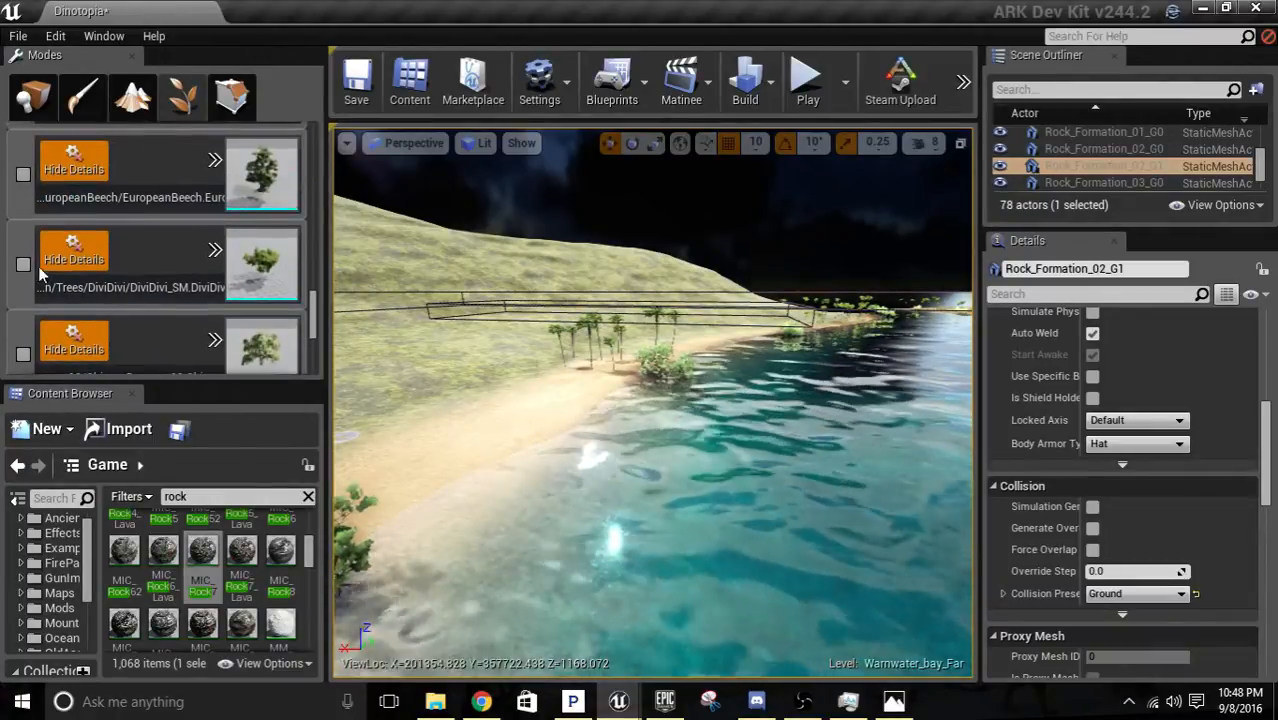
scroll(106, 288, "up", 8)
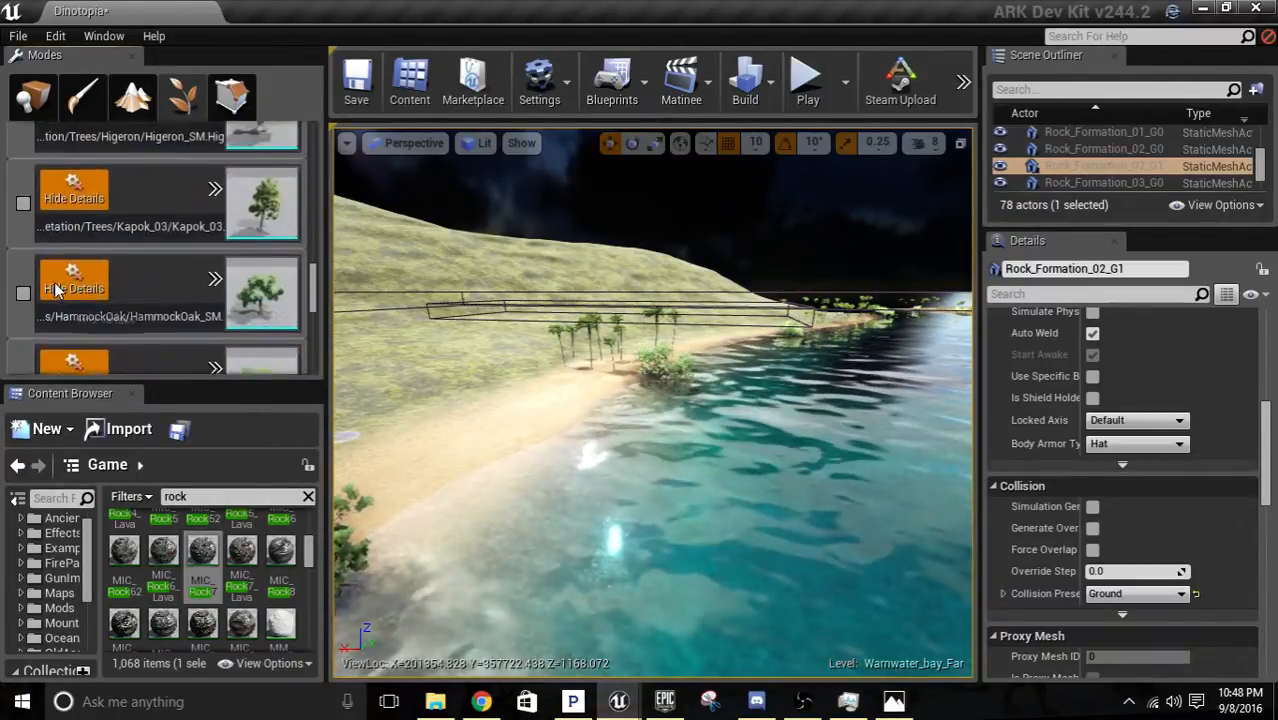
scroll(57, 282, "up", 7)
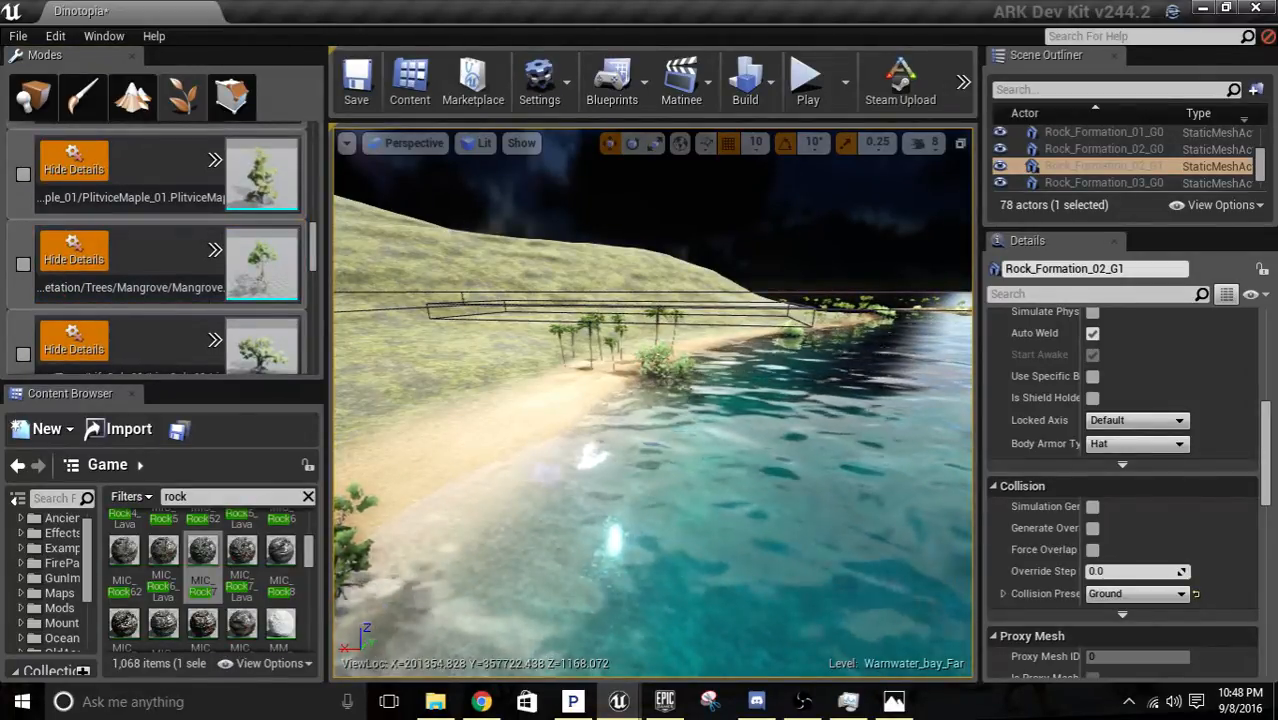
Activate the DiviDivi foliage type for painting near the beach below the hill.
key("w")
right_click_drag(652, 400, 570, 400)
scroll(248, 322, "down", 7)
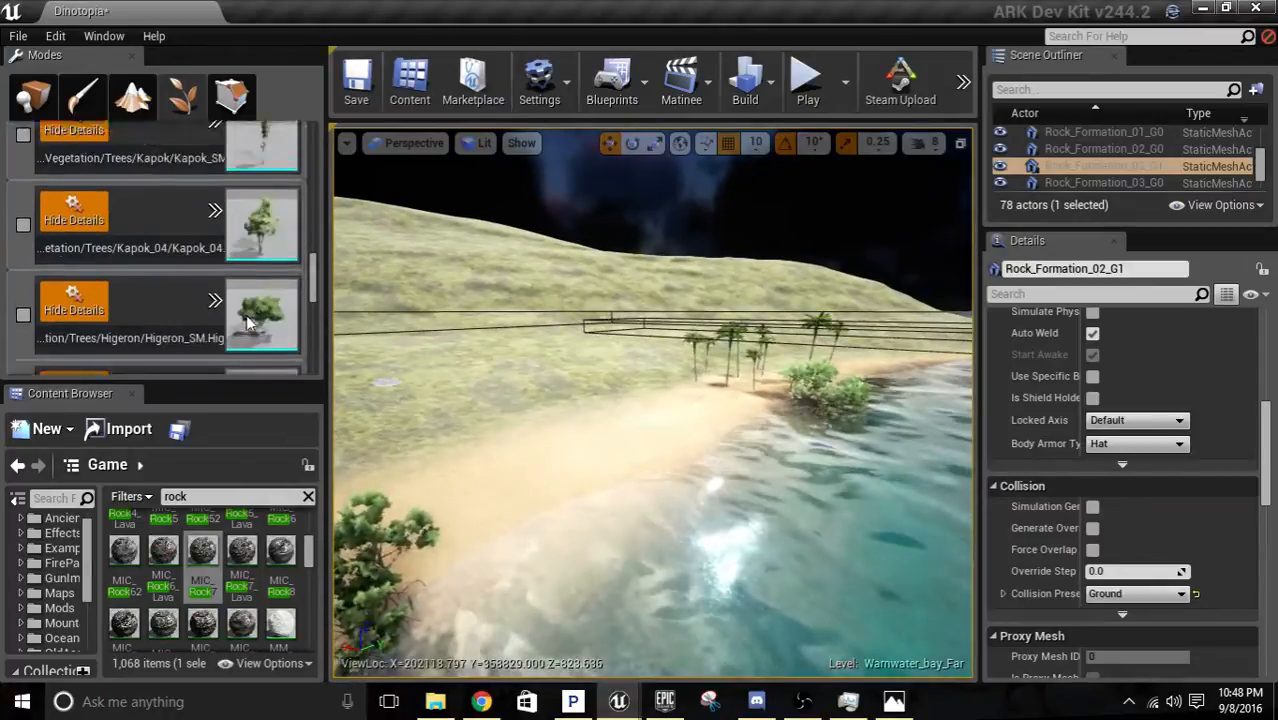
scroll(246, 316, "down", 4)
left_click(244, 314)
scroll(204, 309, "down", 1)
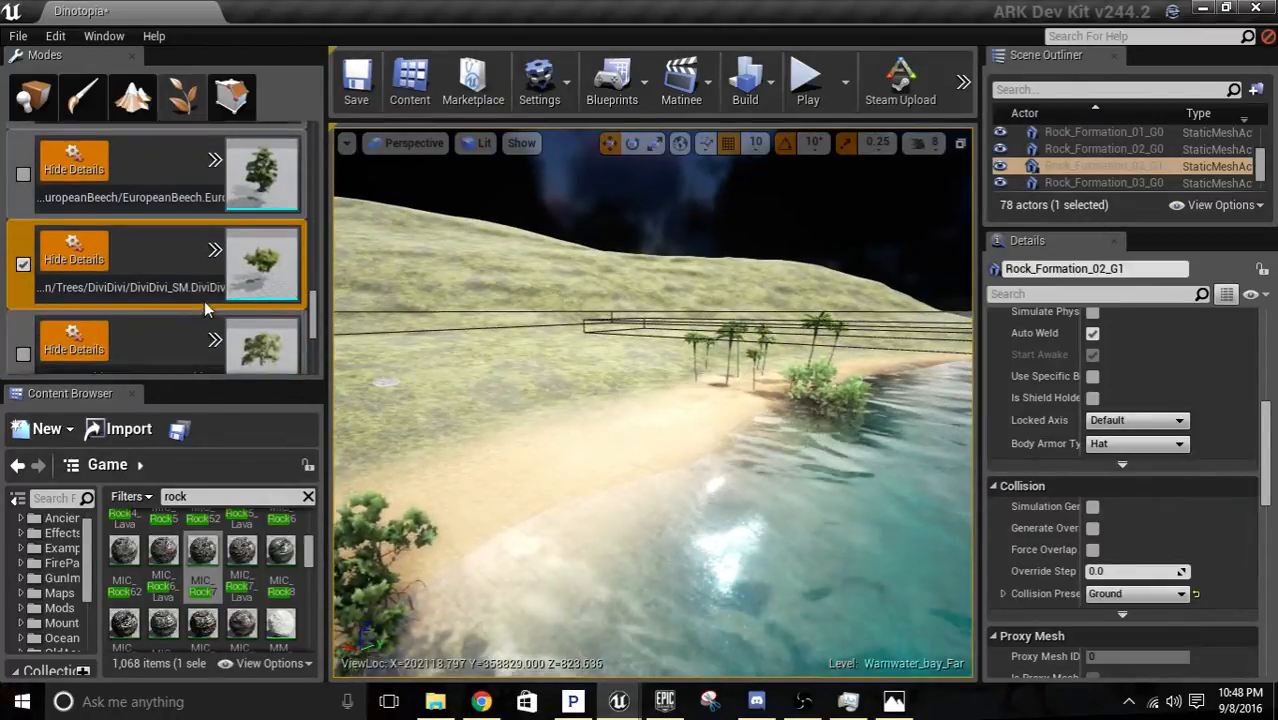
Show the painting settings of the DiviDivi foliage type.
left_click(216, 249)
left_click(228, 284)
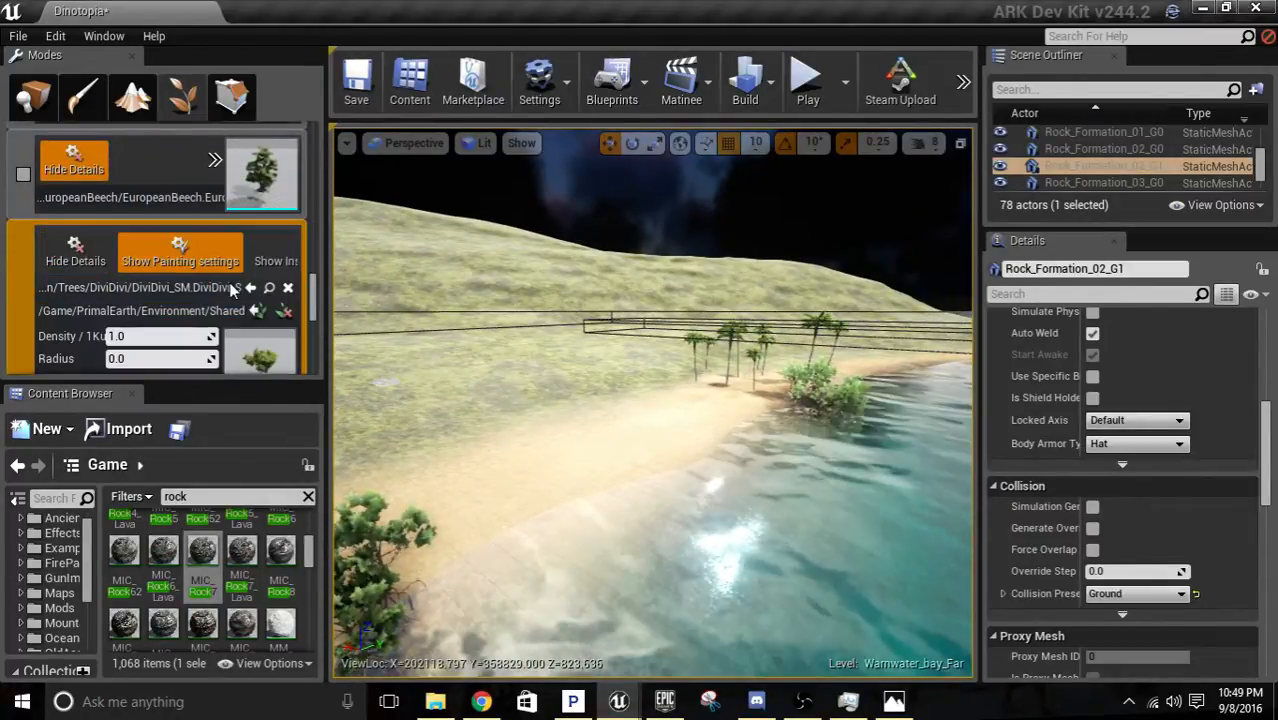
scroll(201, 265, "down", 3)
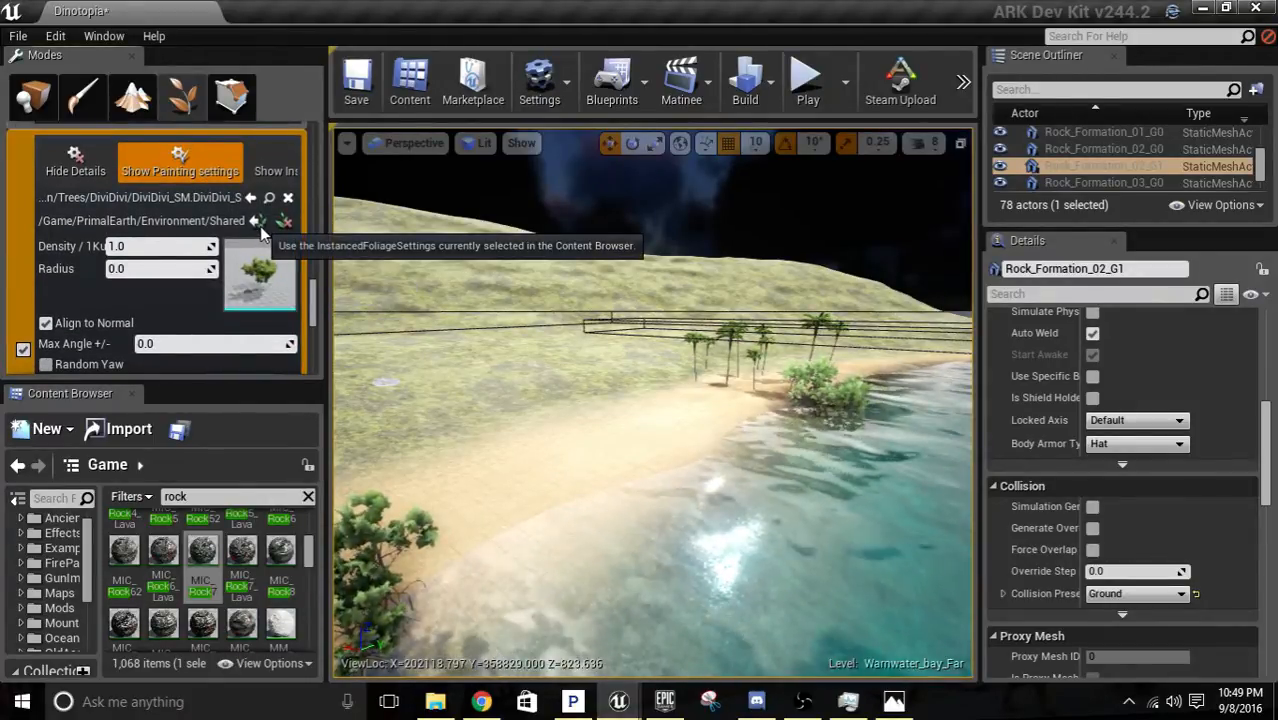
Paint a DiviDivi tree in the shallows at the edge of the sandy beach, near the mangroves.
right_click_drag(600, 380, 560, 420)
key("w")
right_click_drag(682, 465, 682, 465)
key("w")
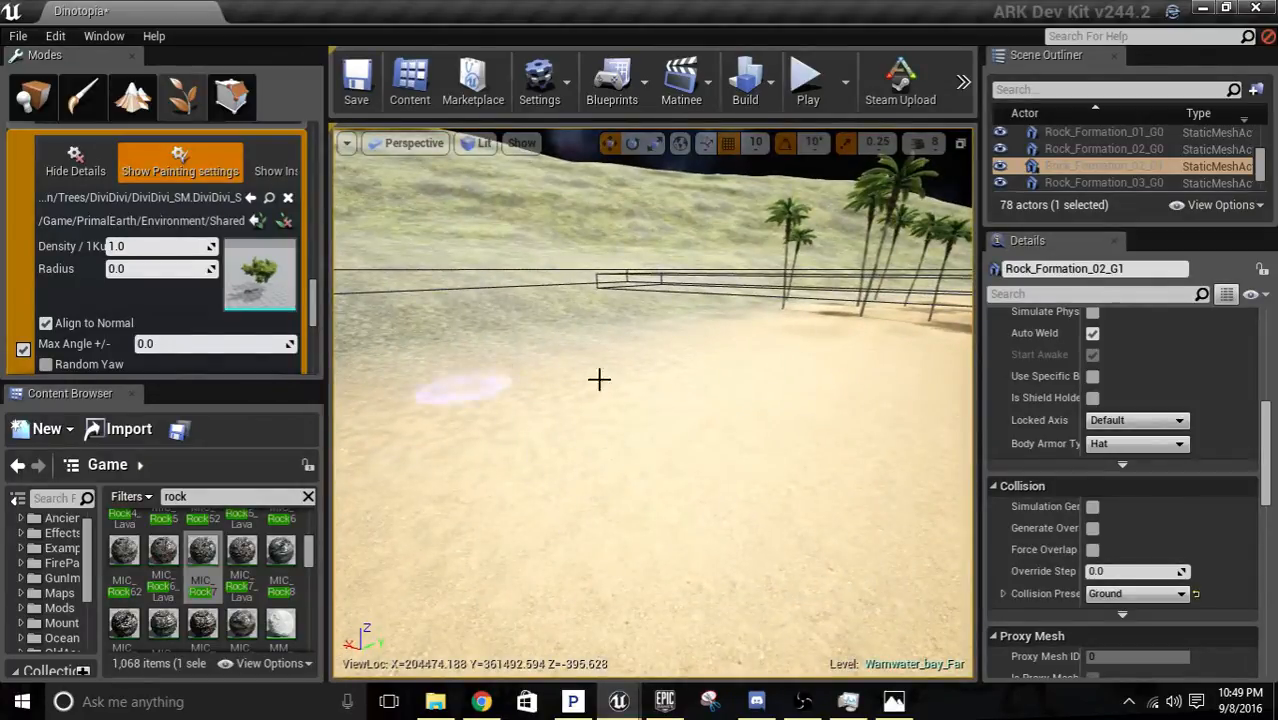
key("s")
right_click_drag(632, 408, 640, 408)
left_click(700, 518)
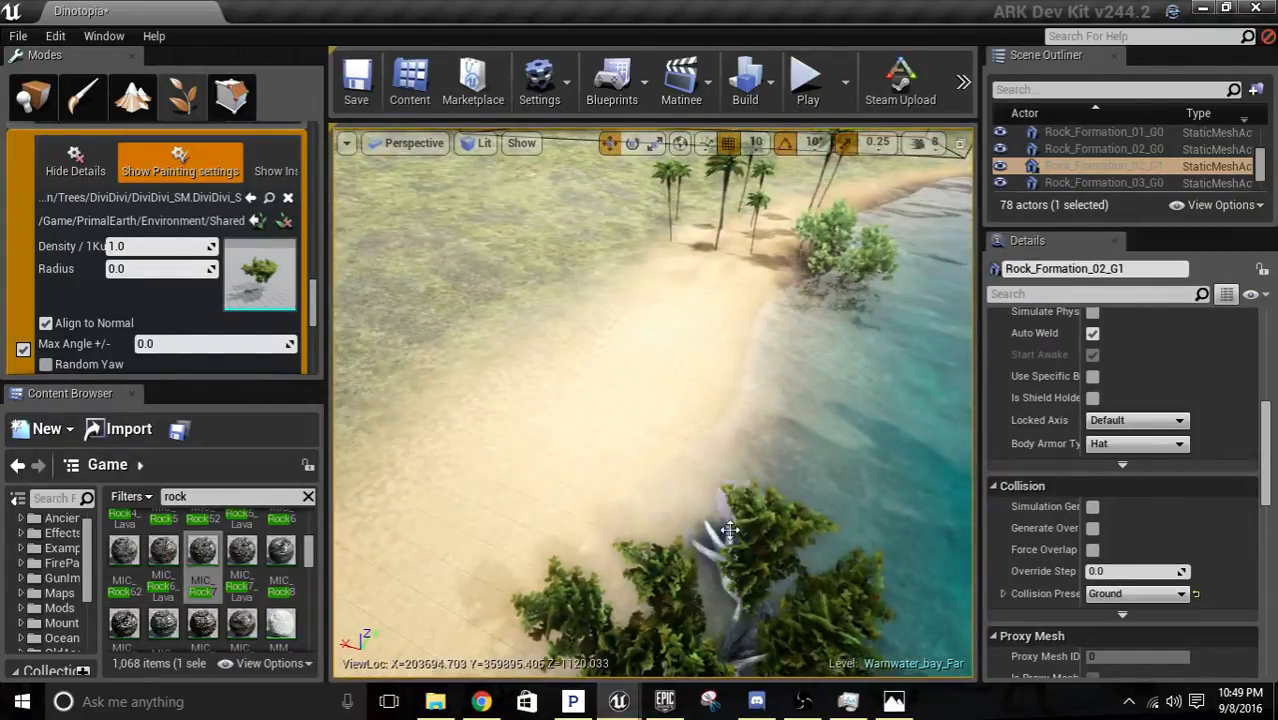
Examine the painted DiviDivi from close up at water level and from the beach, including how its roots meet the ground.
key("w")
right_click_drag(700, 520, 712, 526)
key("w")
key("s")
key("s")
key("w")
key("w")
key("s")
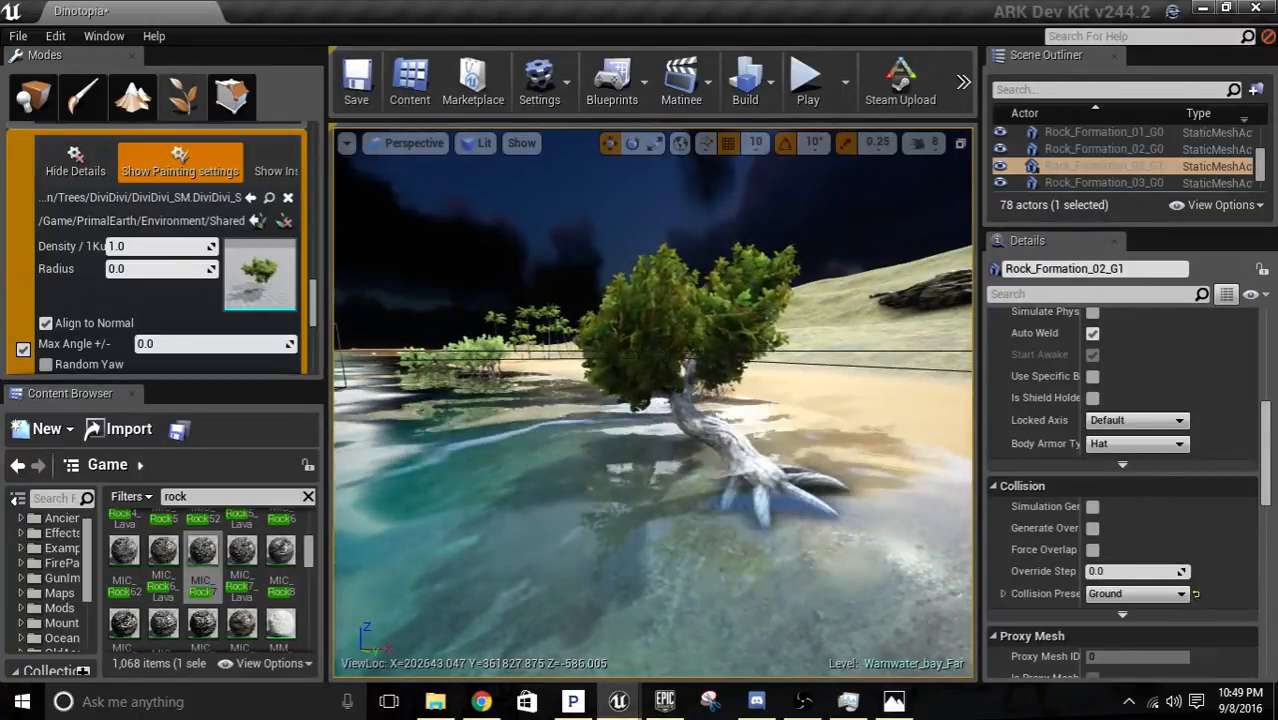
key("d")
right_click_drag(712, 526, 712, 526)
key("s")
key("s")
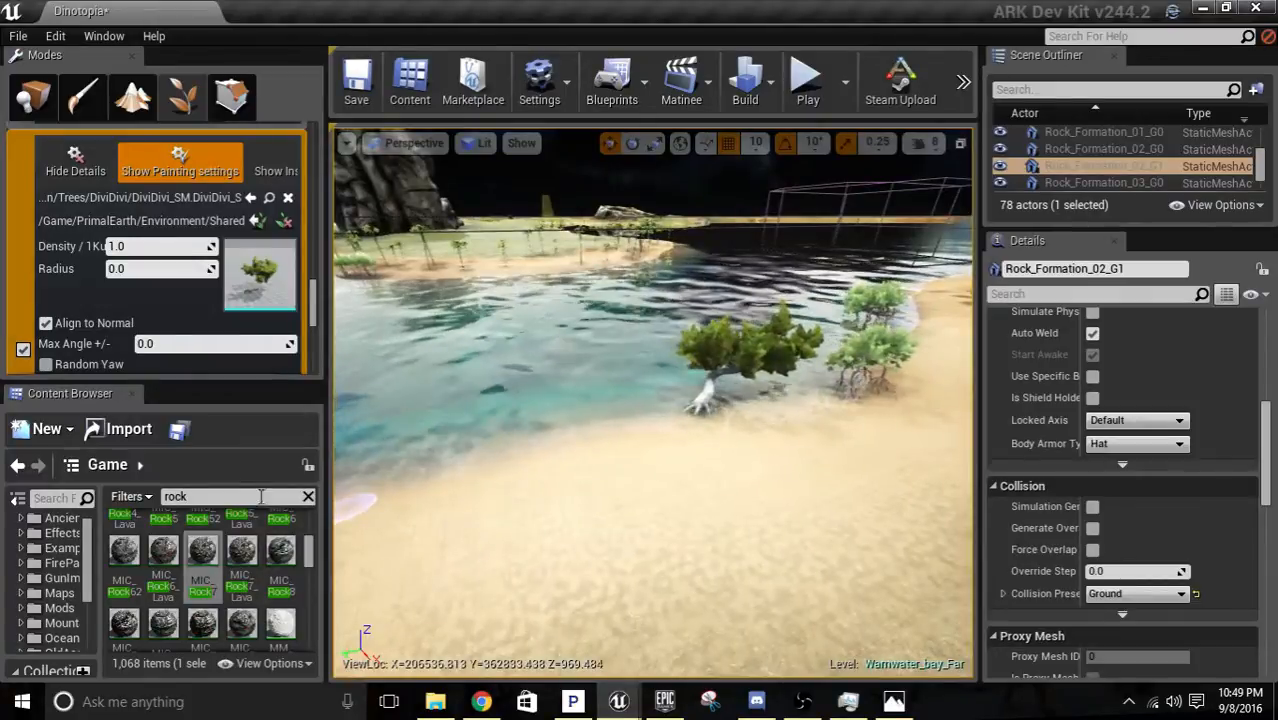
Activate the ChineseBanyan_02 foliage type and deactivate DiviDivi.
scroll(265, 279, "down", 5)
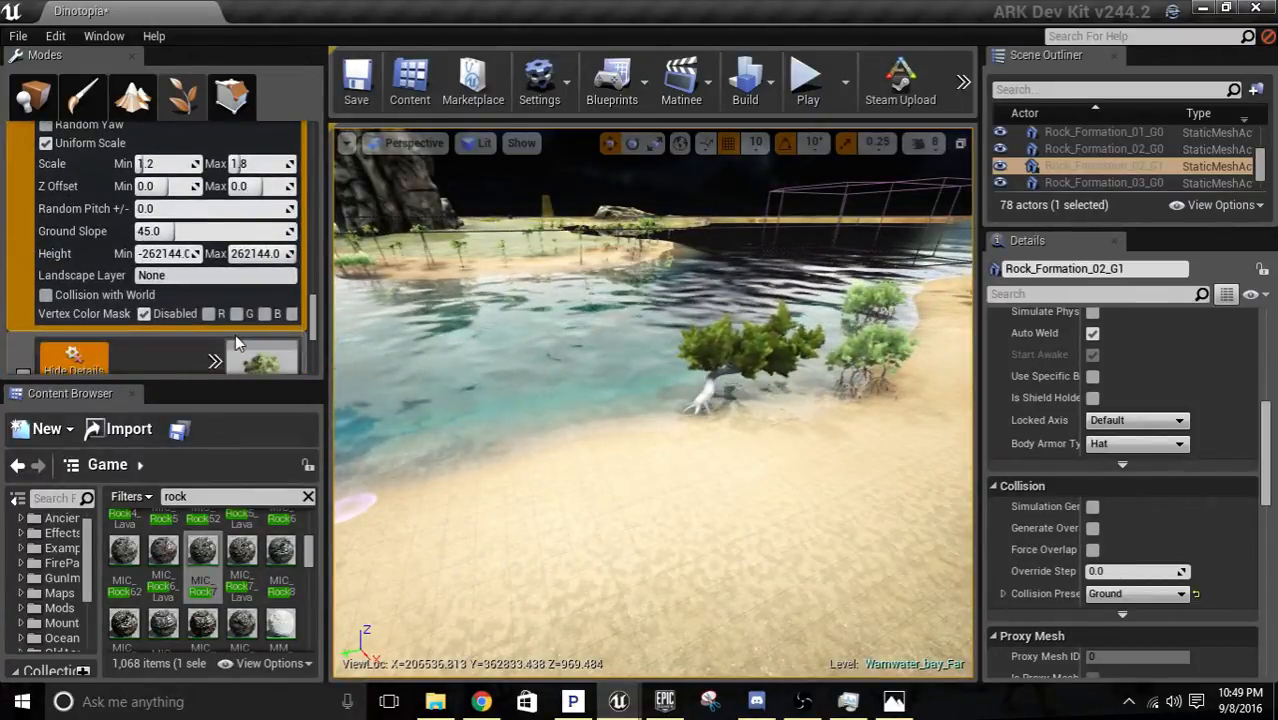
scroll(240, 325, "up", 2)
scroll(250, 312, "down", 4)
scroll(255, 307, "down", 2)
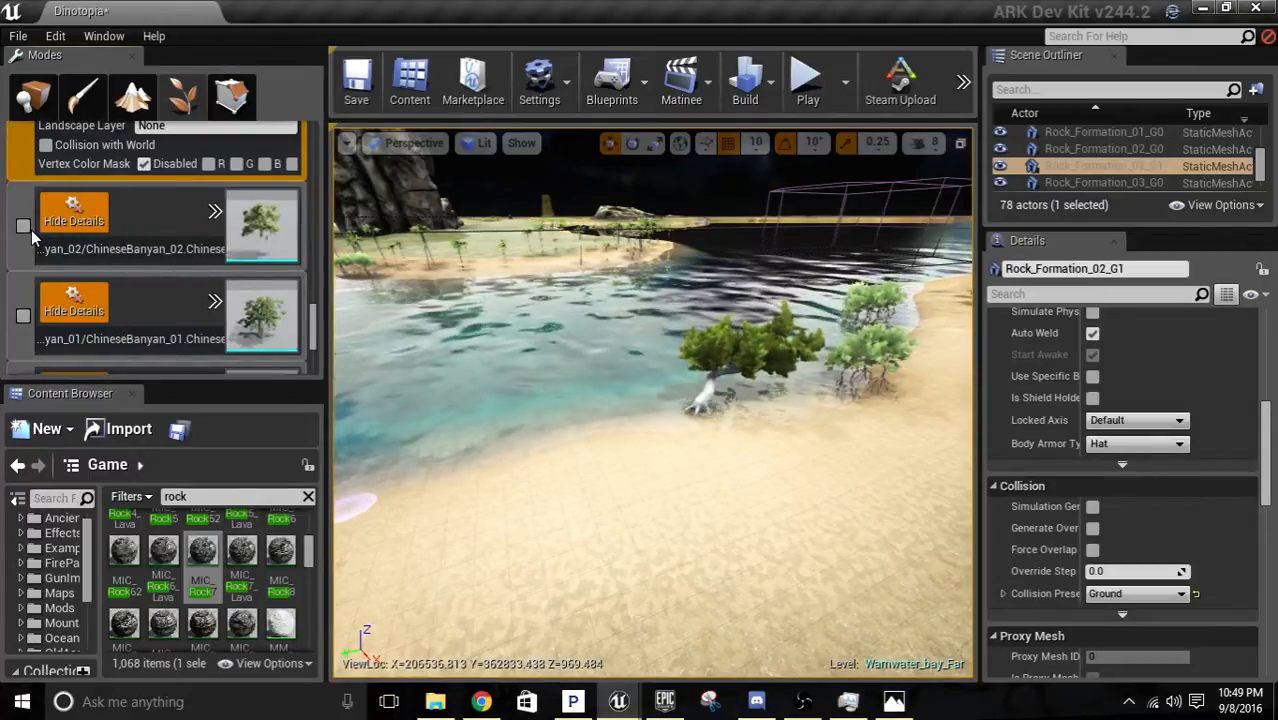
left_click(42, 219)
scroll(30, 190, "up", 5)
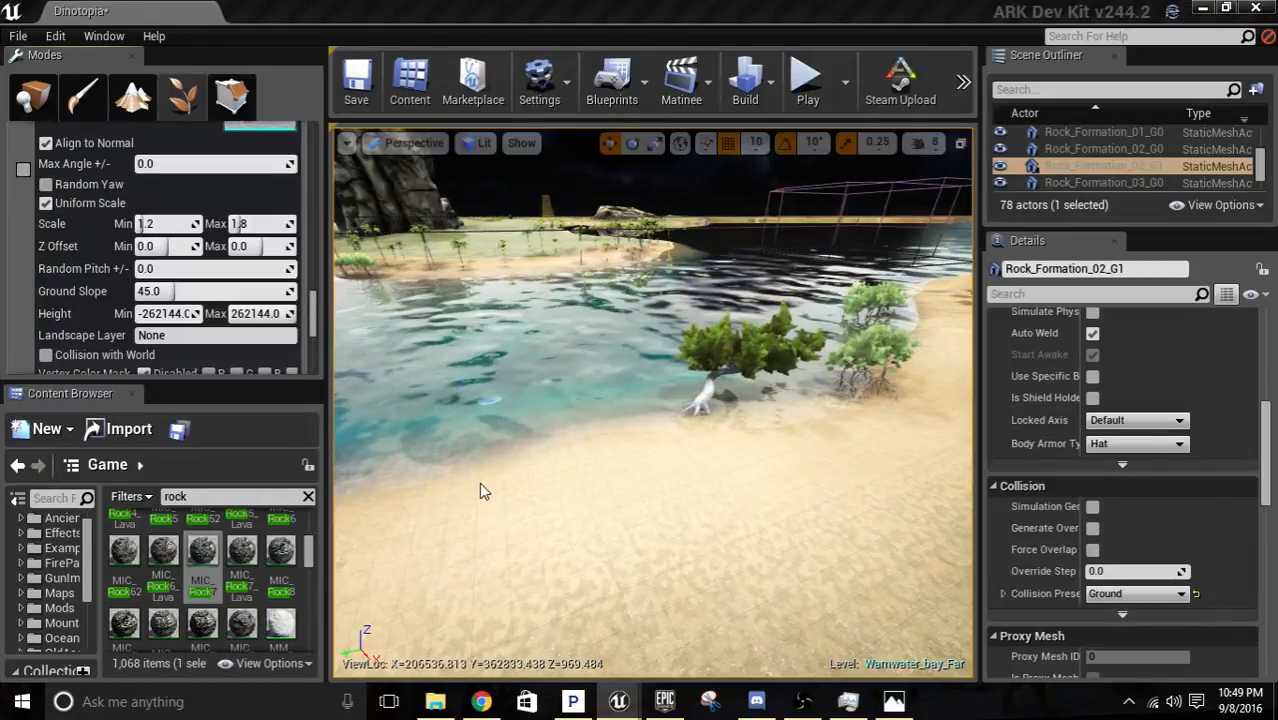
Paint a Chinese Banyan on the sandy beach beside the palms and mangroves.
left_click_drag(465, 476, 606, 498)
key("w")
mouse_move(616, 494)
right_mouse_down()
mouse_move(604, 498)
mouse_move(642, 498)
mouse_move(630, 480)
right_mouse_up()
key("s")
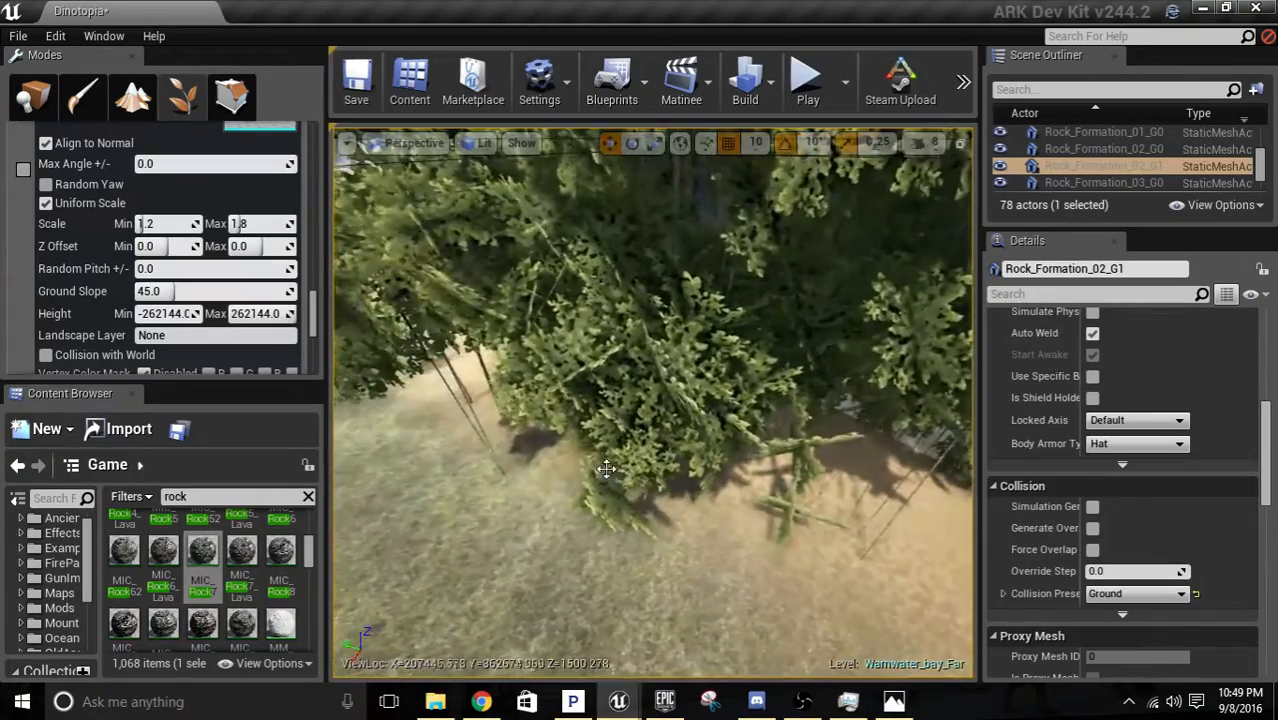
scroll(696, 434, "down", 5)
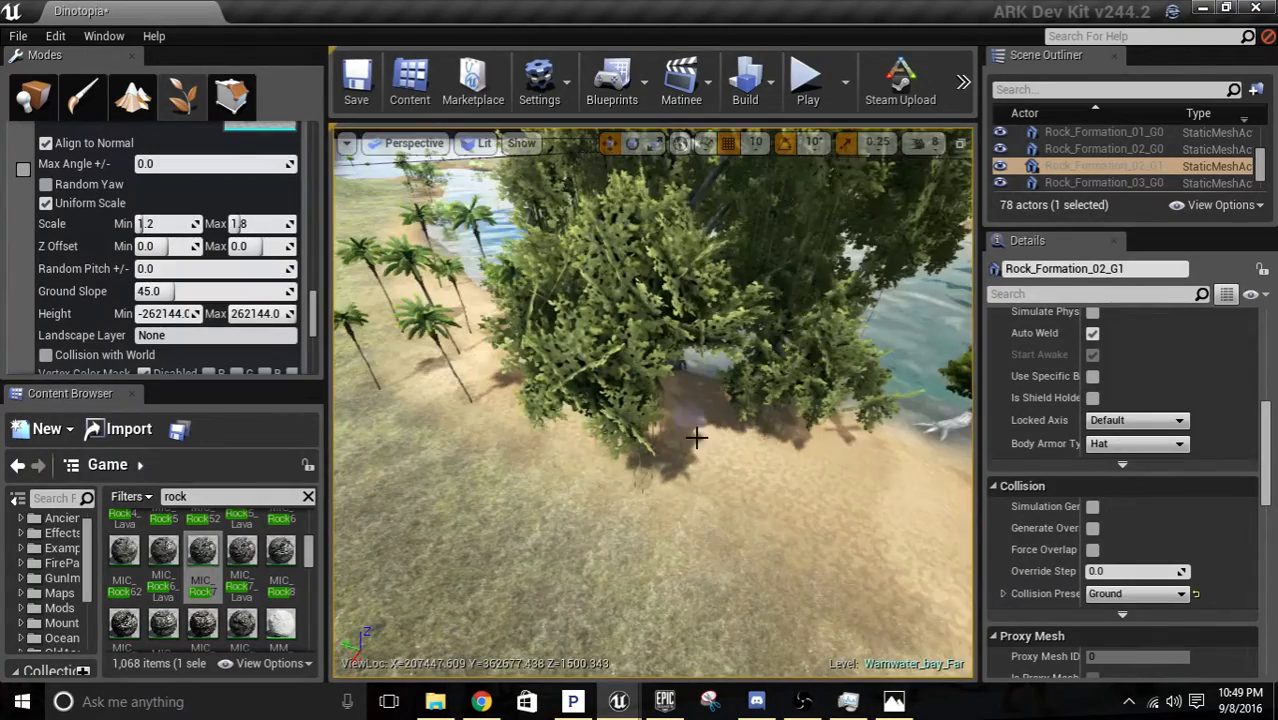
Inspect the Chinese Banyan's trunk at ground level and erase the tree from the beach beside the mangroves.
mouse_move(696, 434)
right_mouse_down()
mouse_move(702, 396)
mouse_move(684, 386)
mouse_move(620, 454)
mouse_move(726, 484)
mouse_move(772, 482)
mouse_move(758, 484)
right_mouse_up()
key("w")
key("w")
key("w")
left_click(618, 452)
key("s")
key("w")
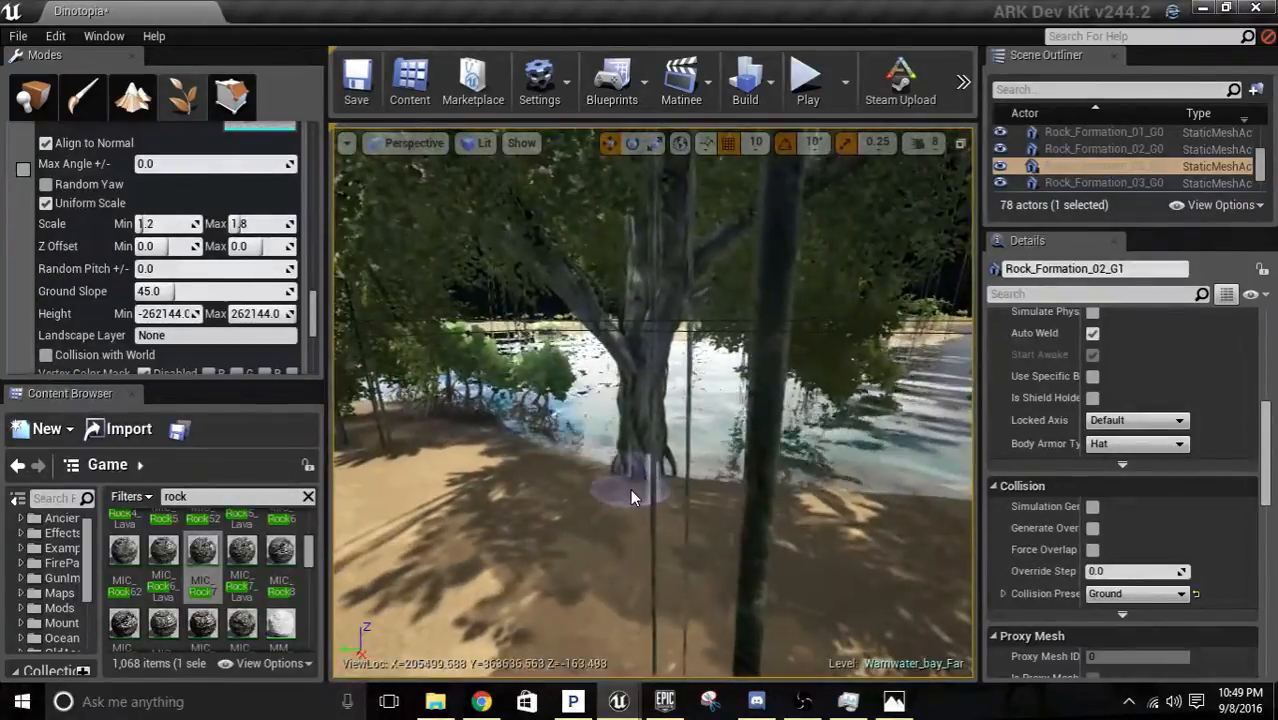
left_click(636, 492, "shift")
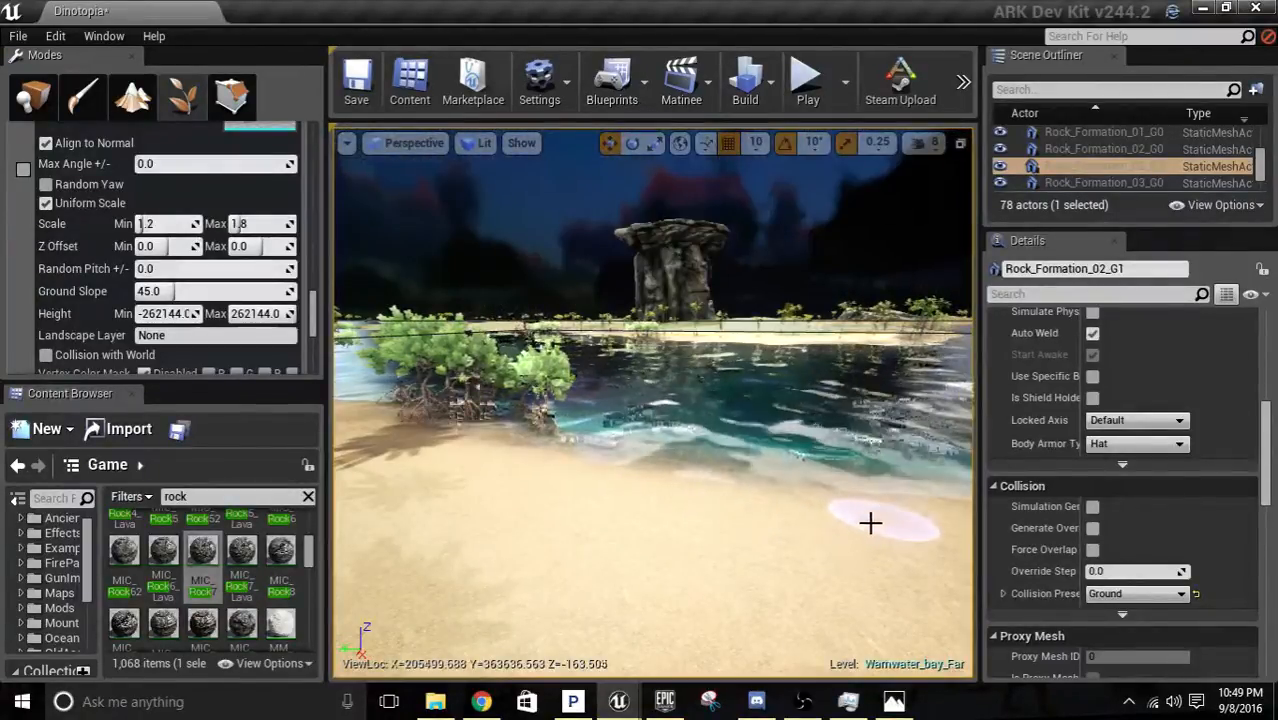
Paint a Chinese Banyan among the palms on the opposite island's beach, near the large rock formation.
key("s")
right_click_drag(786, 490, 772, 474)
key("a")
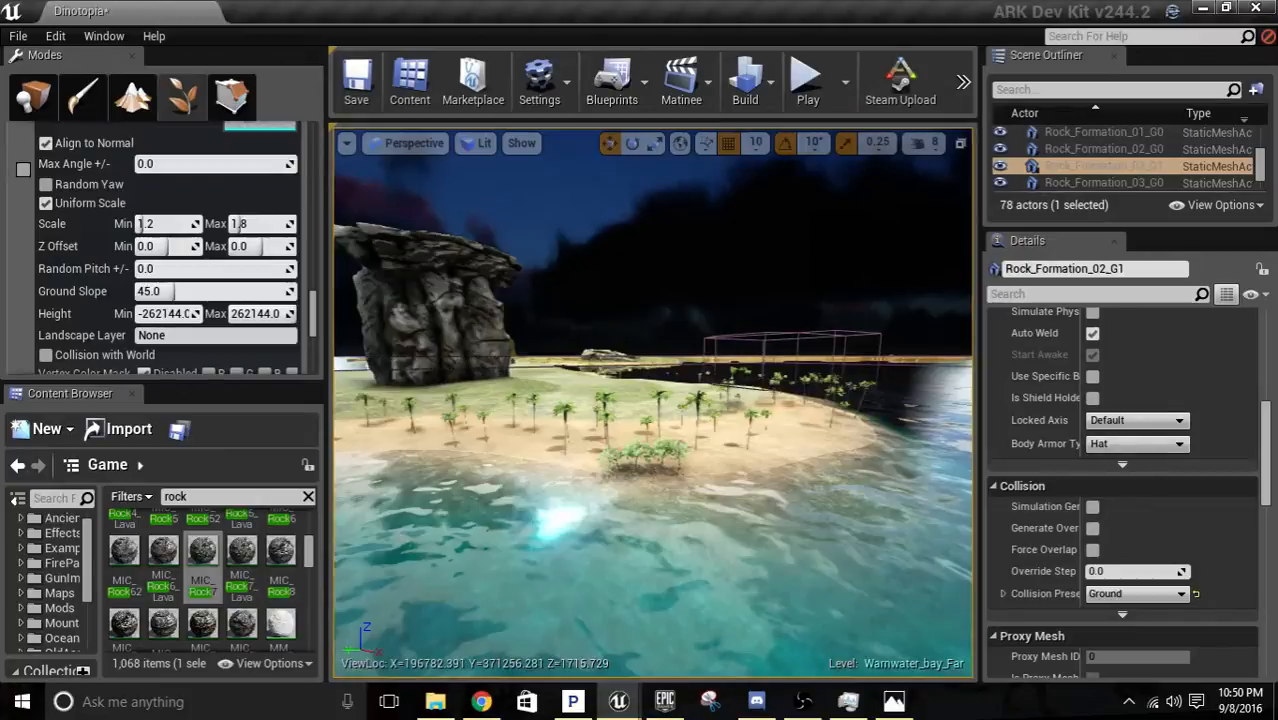
right_click_drag(653, 403, 613, 450)
key("w")
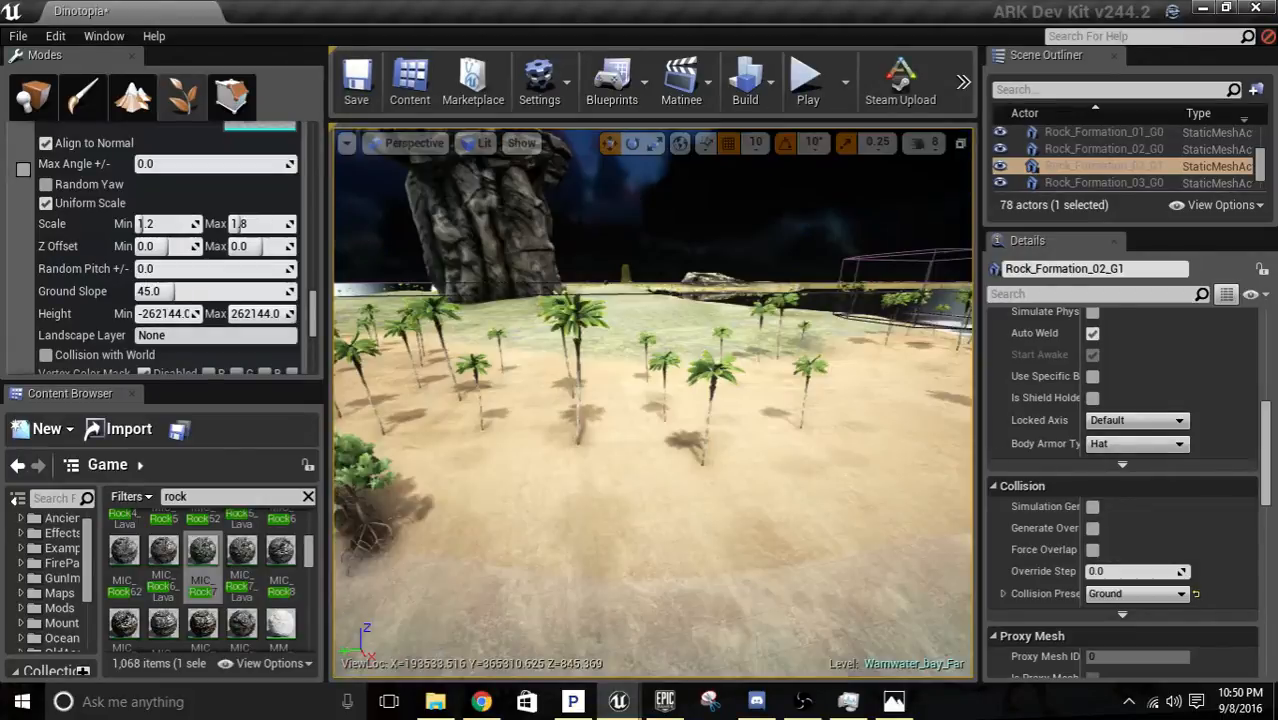
scroll(615, 514, "down", 1)
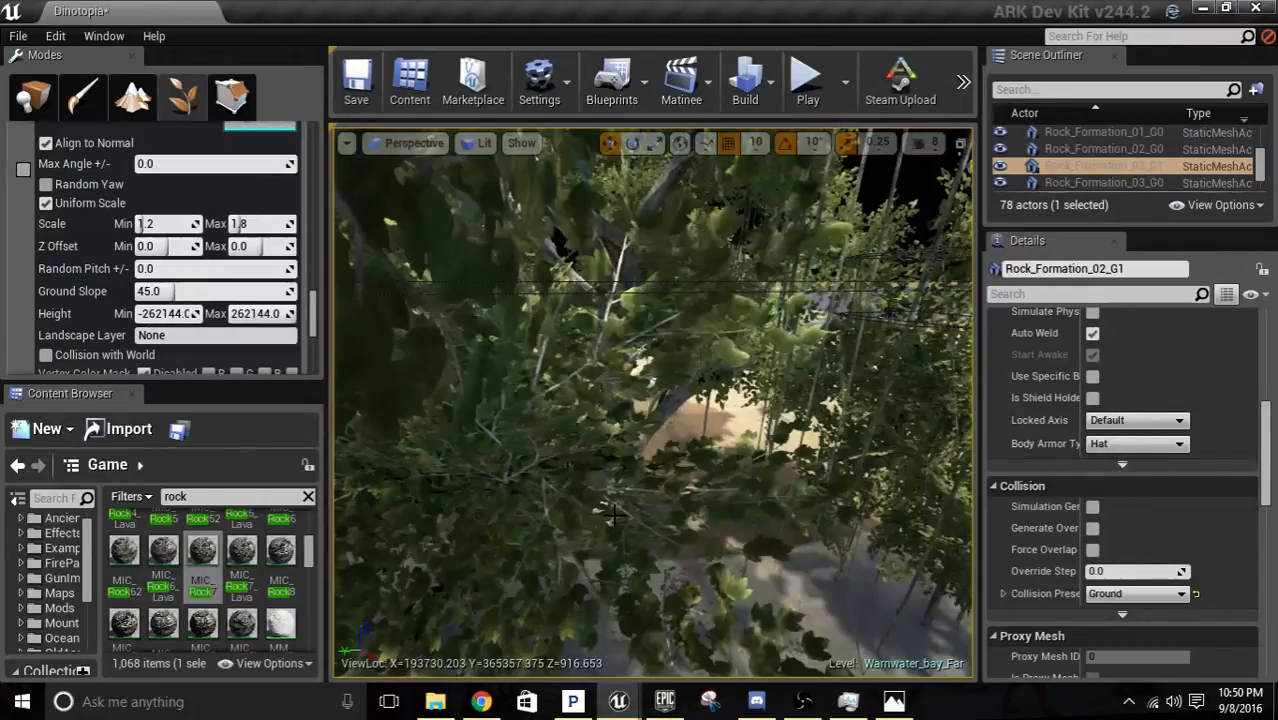
right_click_drag(615, 514, 440, 492)
key("d")
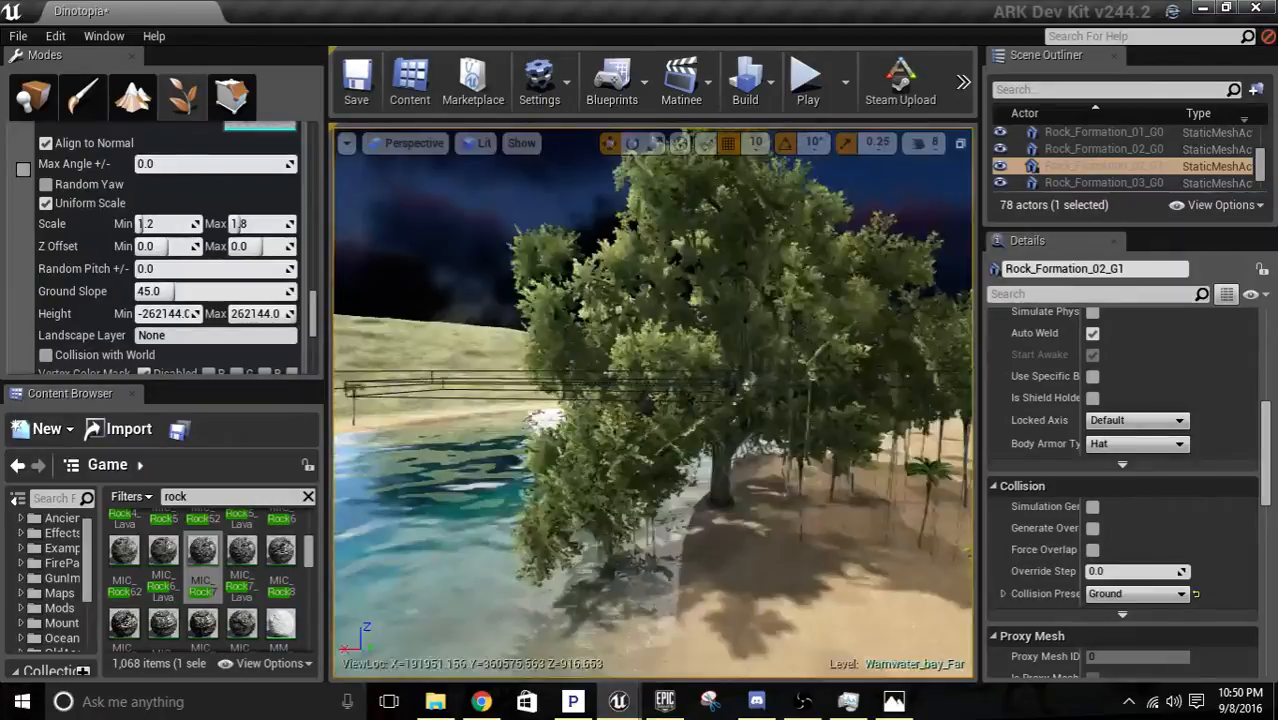
right_click_drag(615, 514, 618, 596)
key("s")
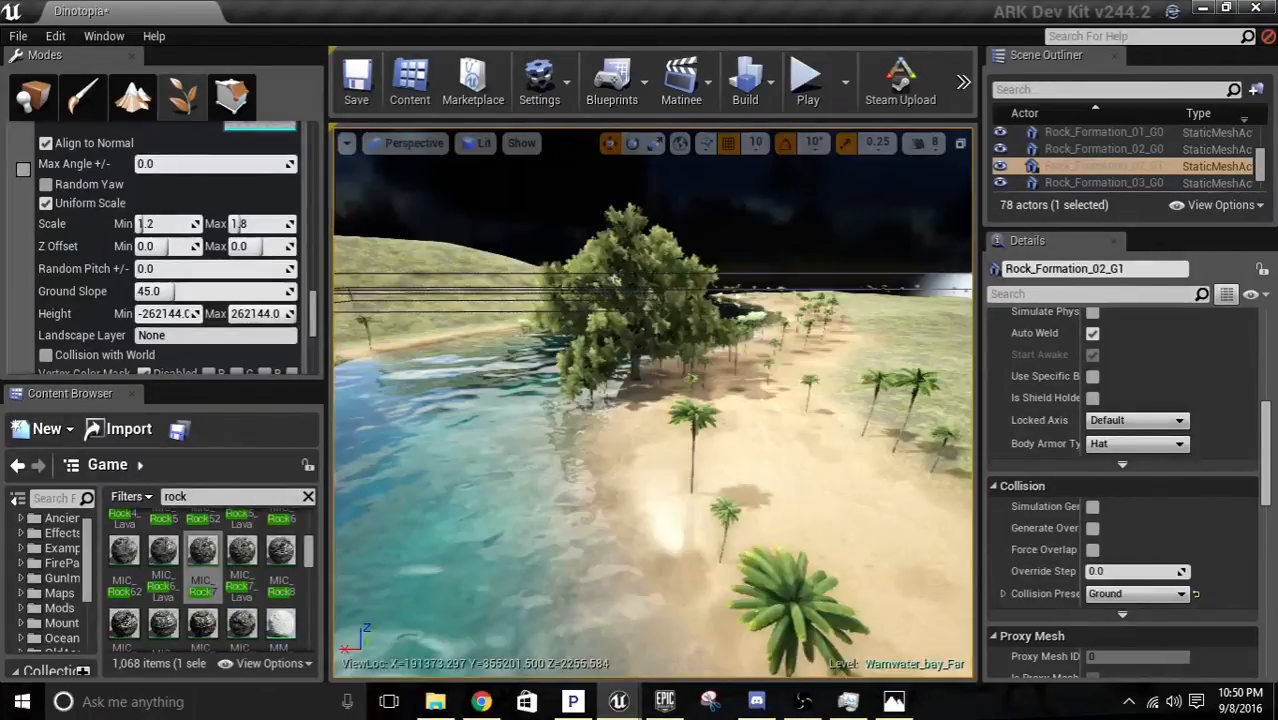
Paint more Chinese Banyans beside the first one, extending the grove across the beach toward the grass.
right_click_drag(666, 491, 684, 460)
key("a")
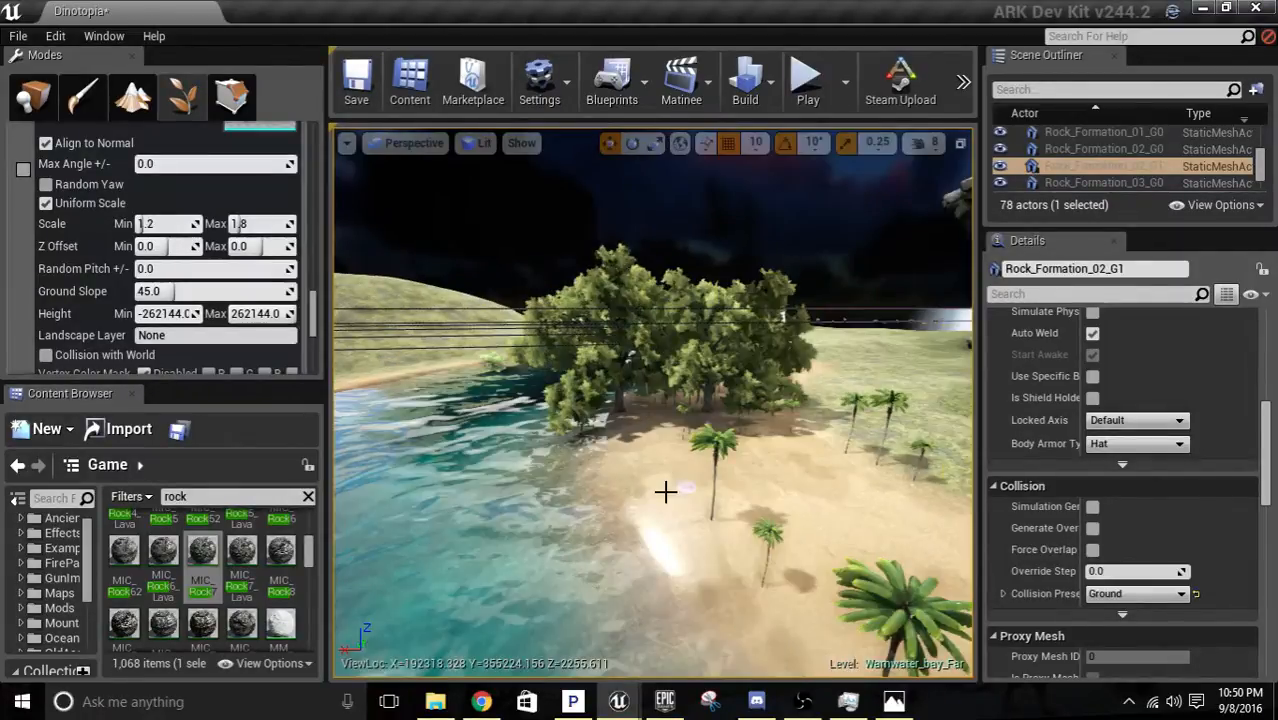
left_click(666, 491)
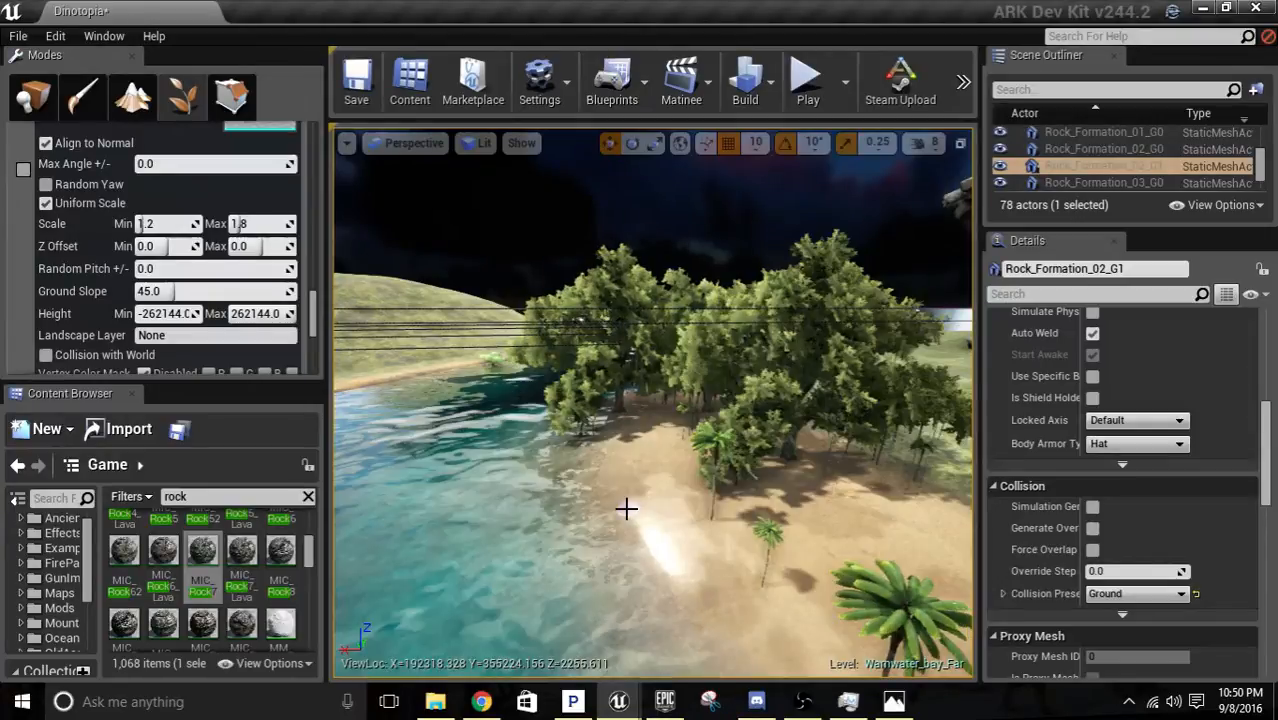
right_click_drag(626, 509, 650, 495)
key("w")
Deactivate the ChineseBanyan_02 foliage type and activate BigPalm.
scroll(177, 301, "up", 6)
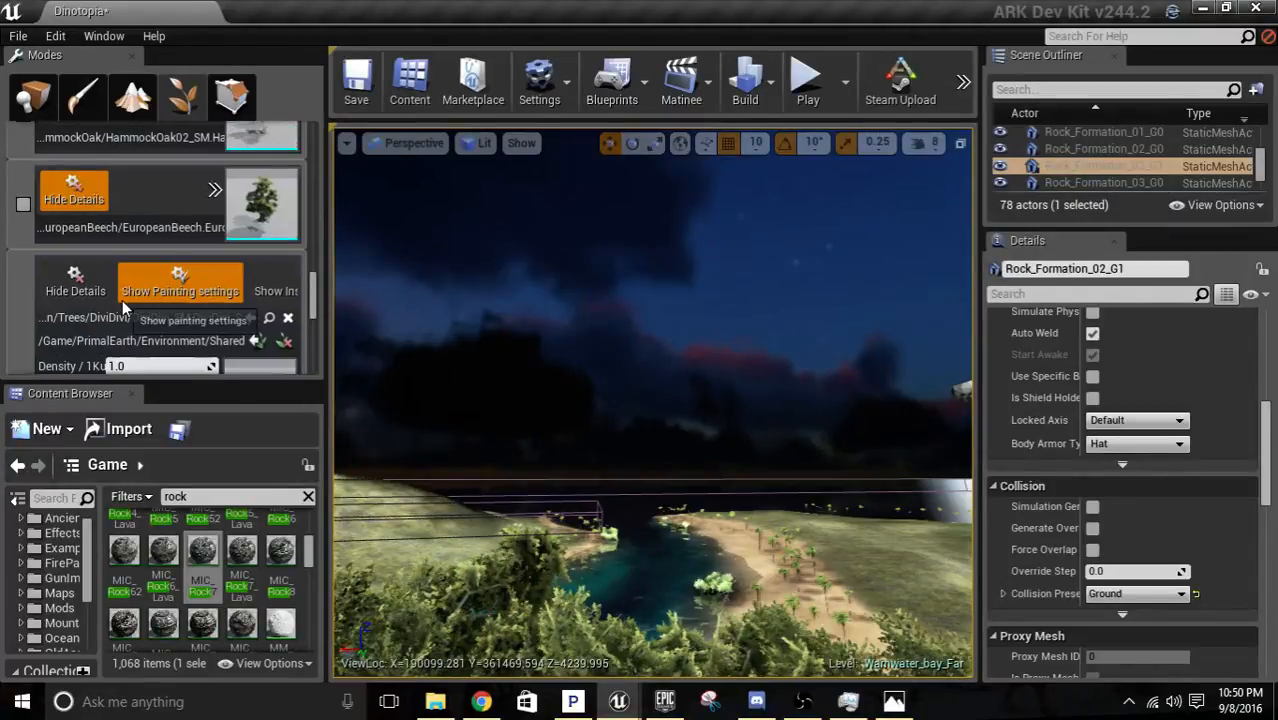
scroll(141, 280, "down", 1)
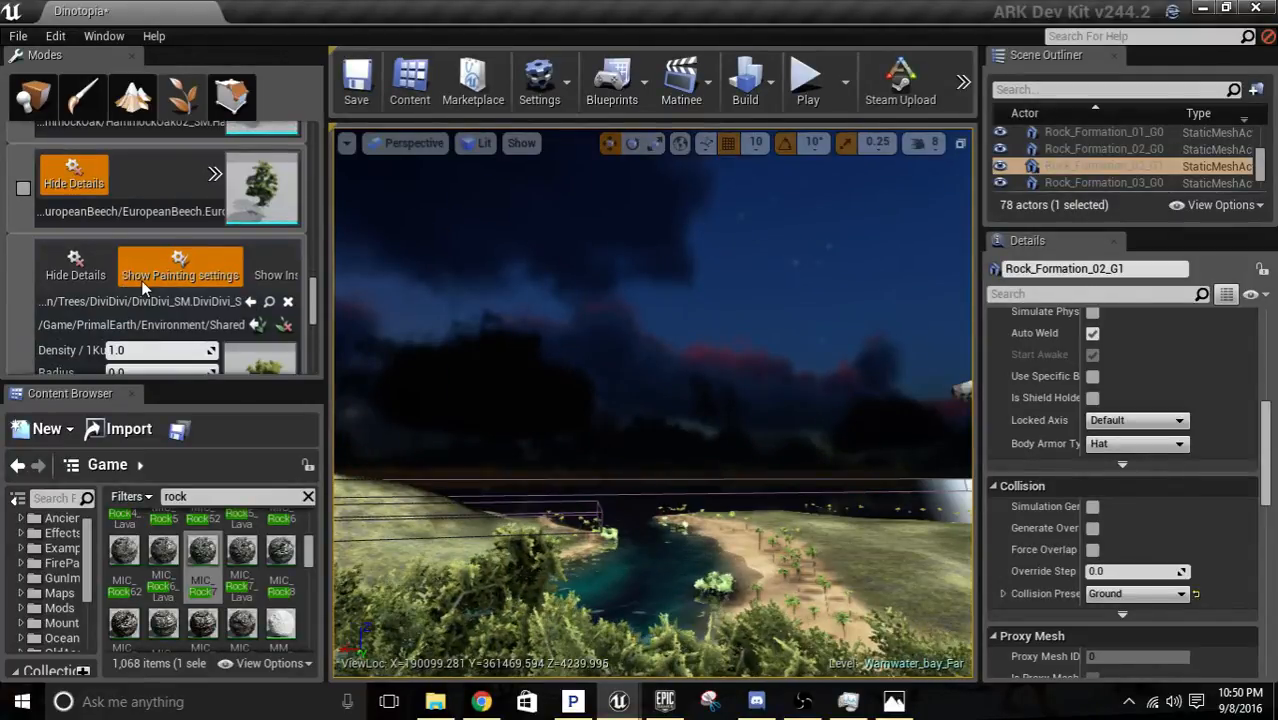
scroll(141, 281, "down", 4)
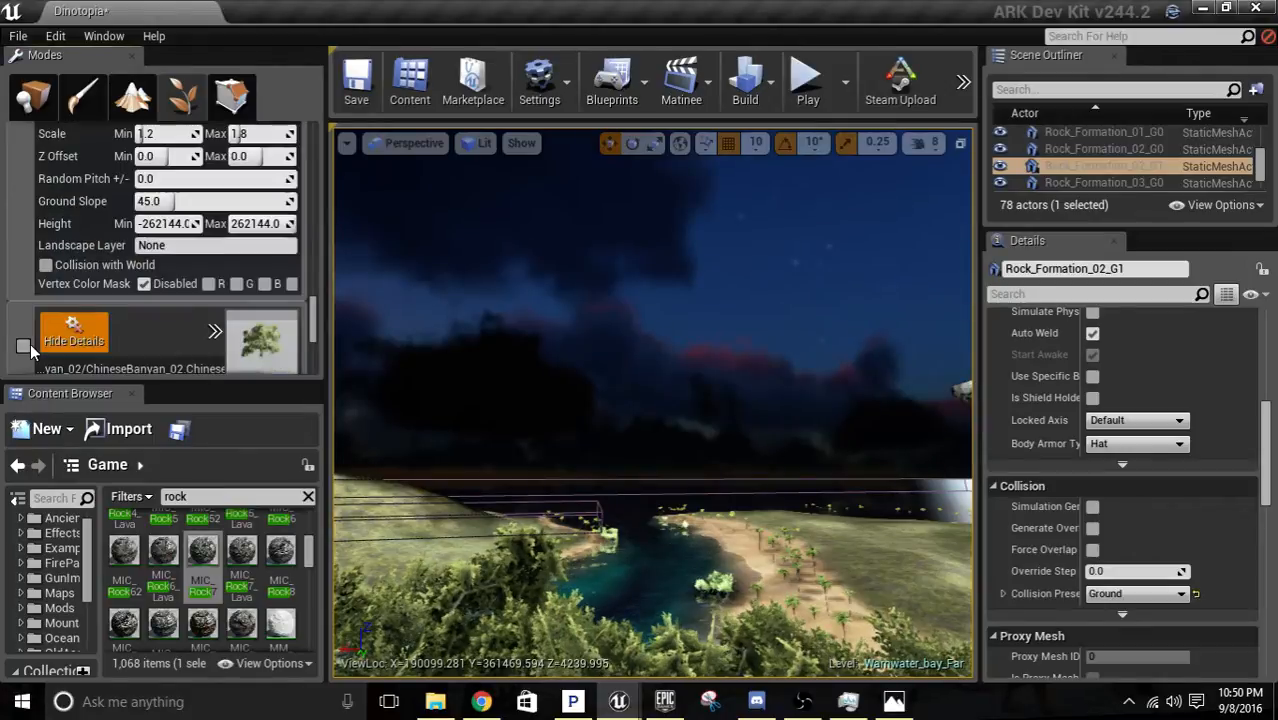
scroll(136, 304, "down", 5)
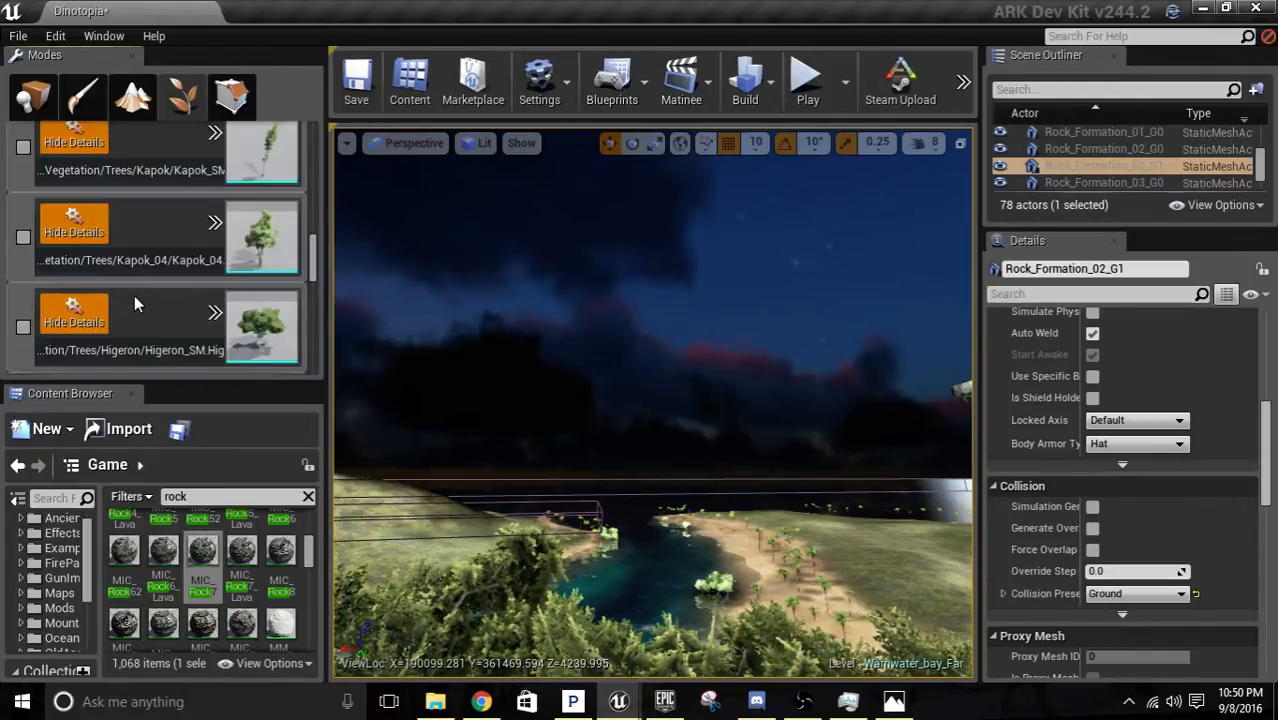
scroll(134, 295, "down", 3)
left_click(24, 264)
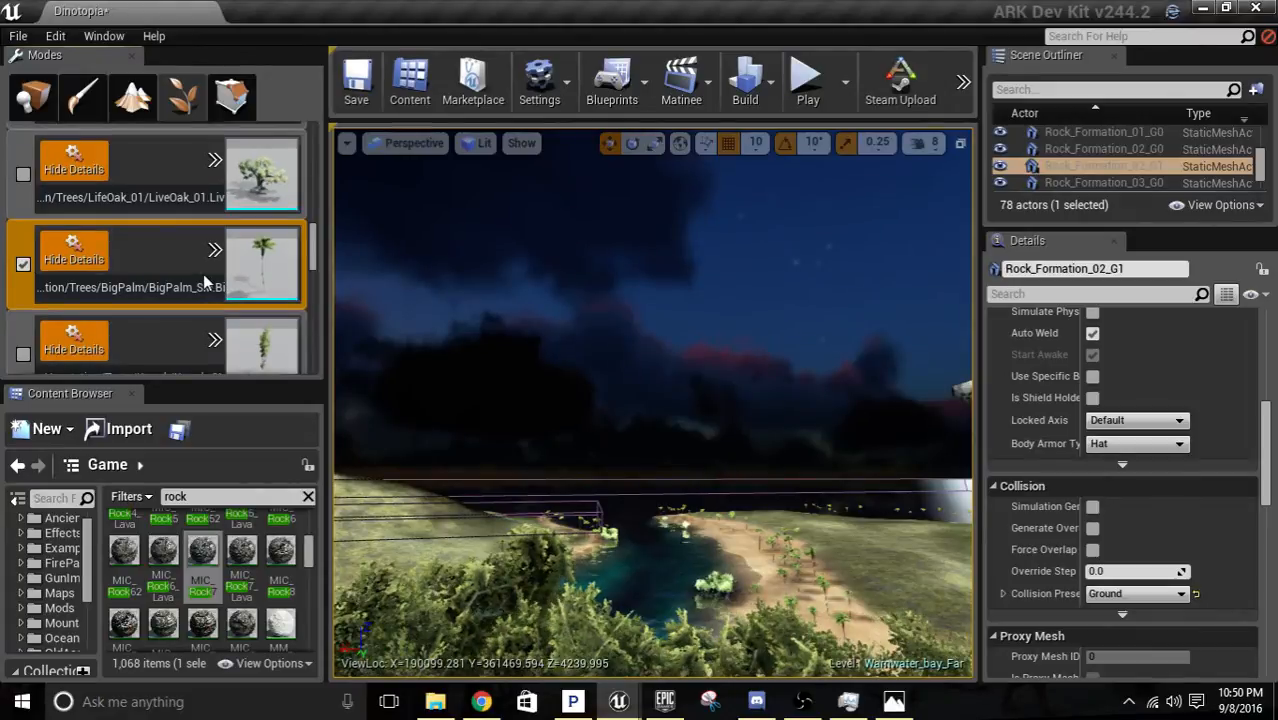
Enlarge the foliage brush size to about 6423.
scroll(190, 241, "down", 3)
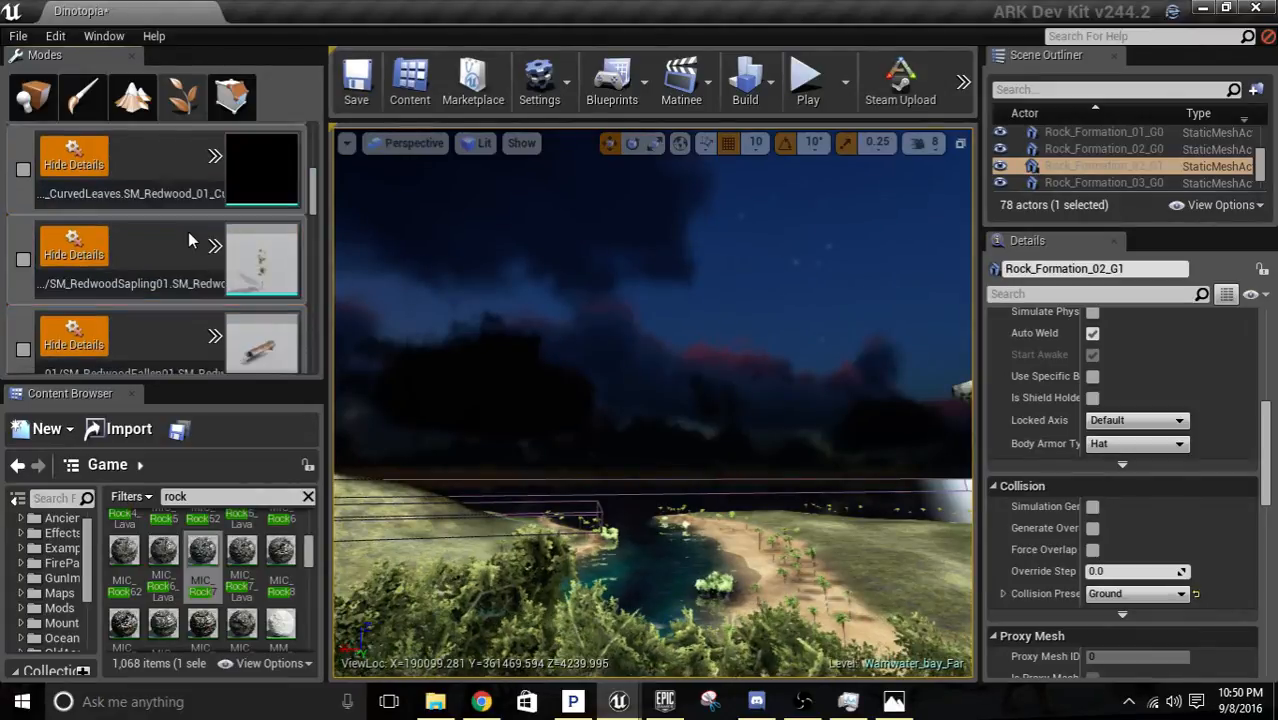
scroll(190, 241, "up", 10)
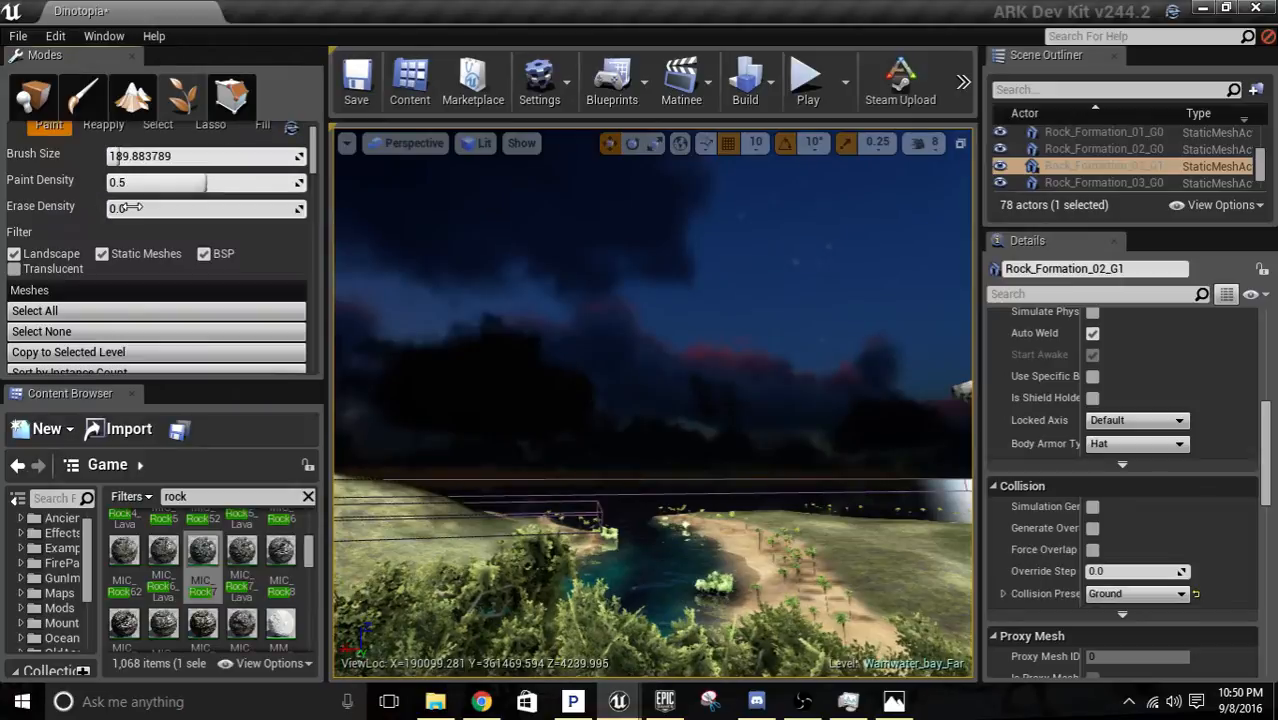
left_click_drag(120, 157, 157, 157)
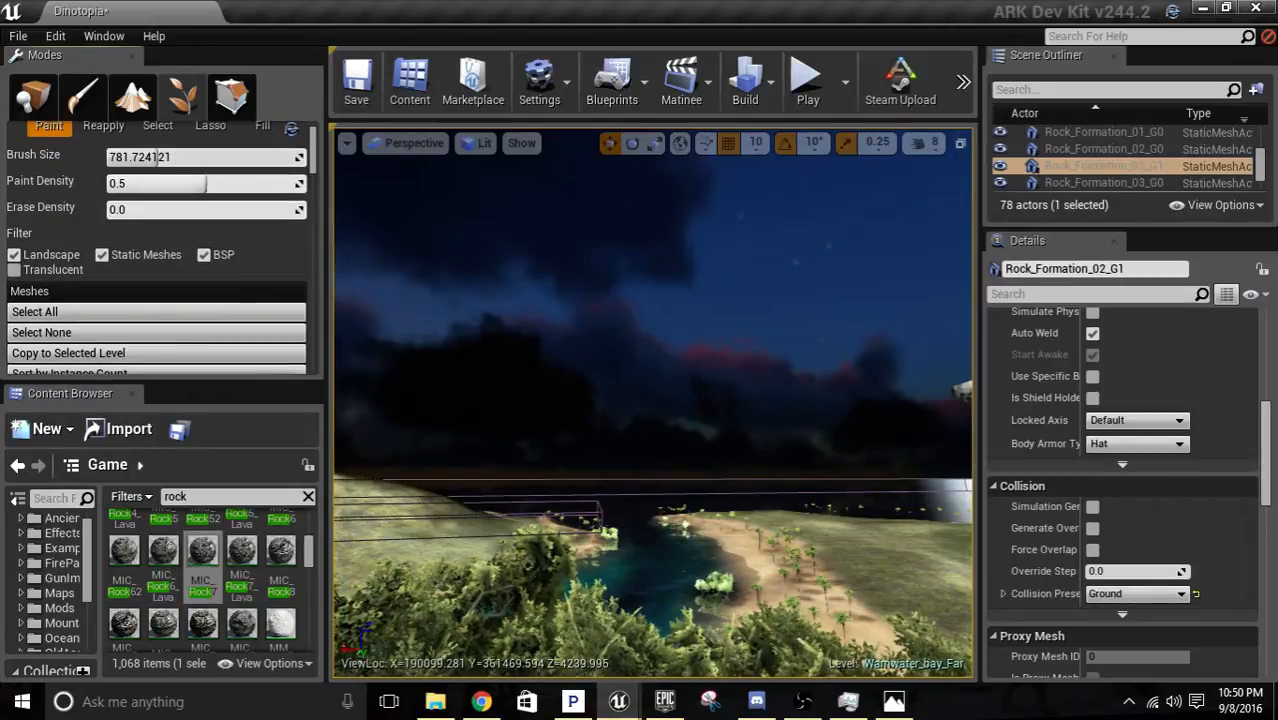
Erase the big palms along the sandy beach beyond the banyan grove, on the large rock formation's island.
right_click_drag(653, 403, 598, 510)
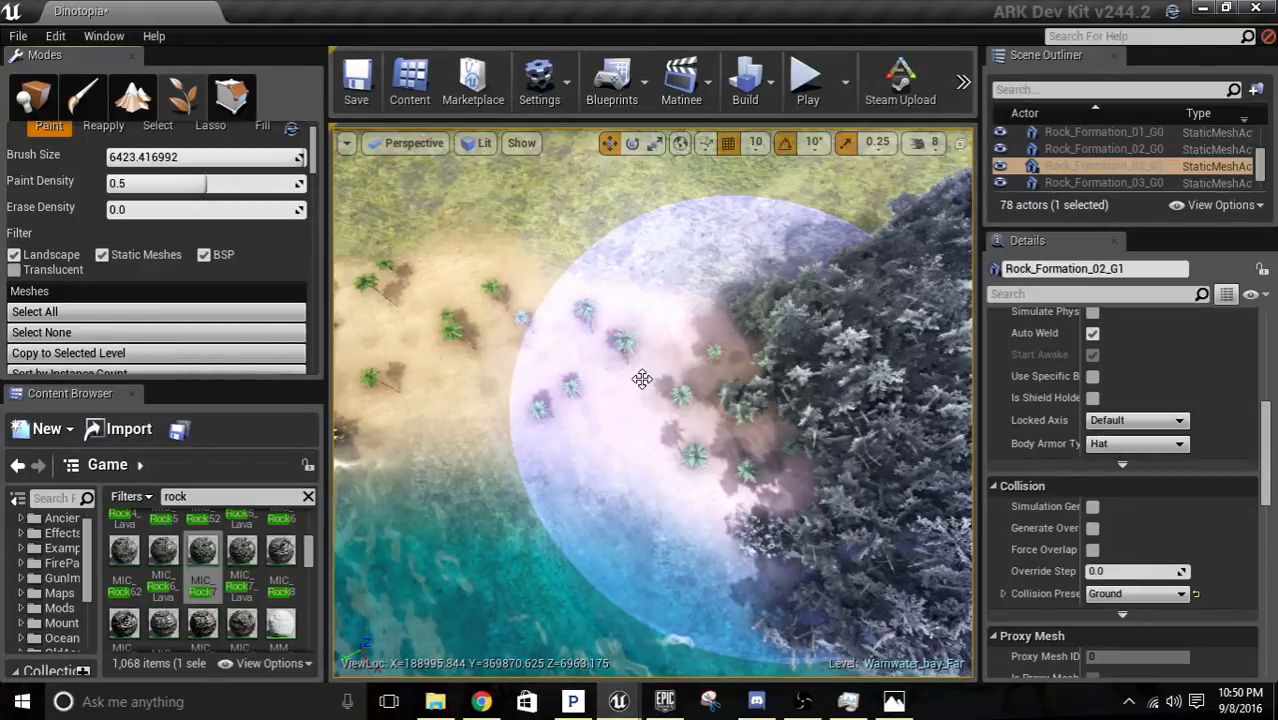
right_click_drag(642, 379, 642, 379)
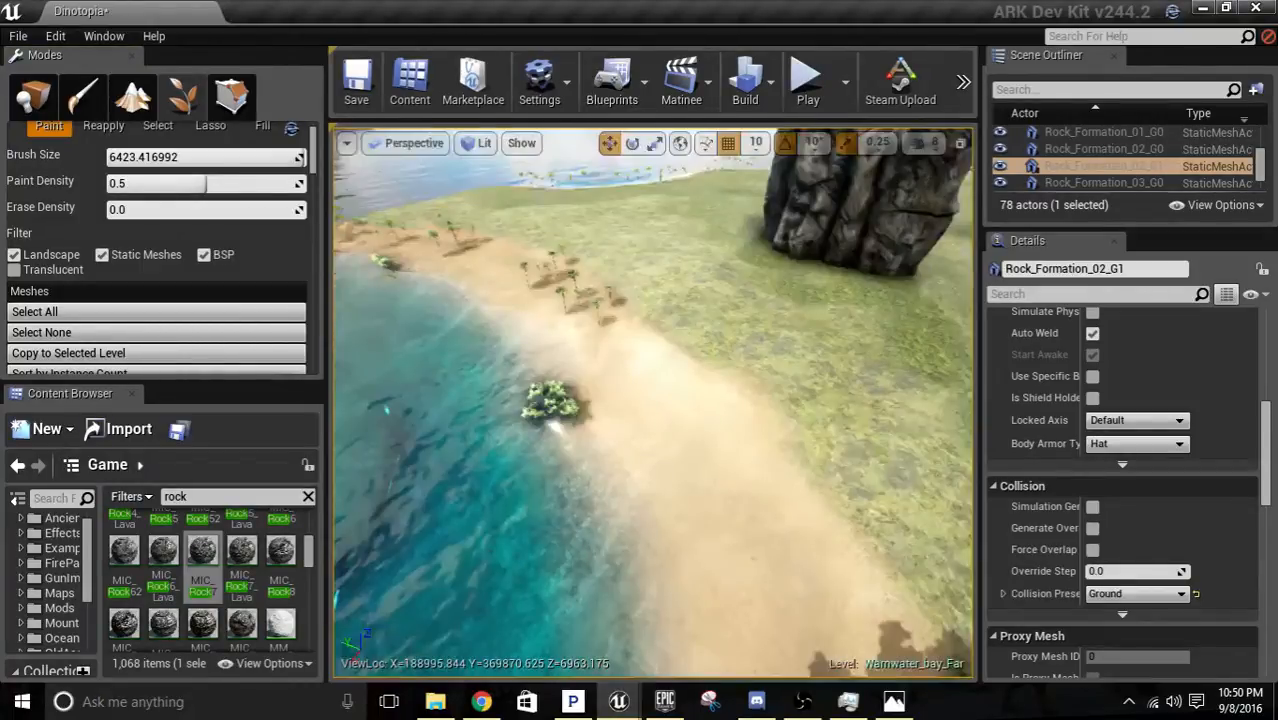
right_click_drag(490, 297, 490, 297)
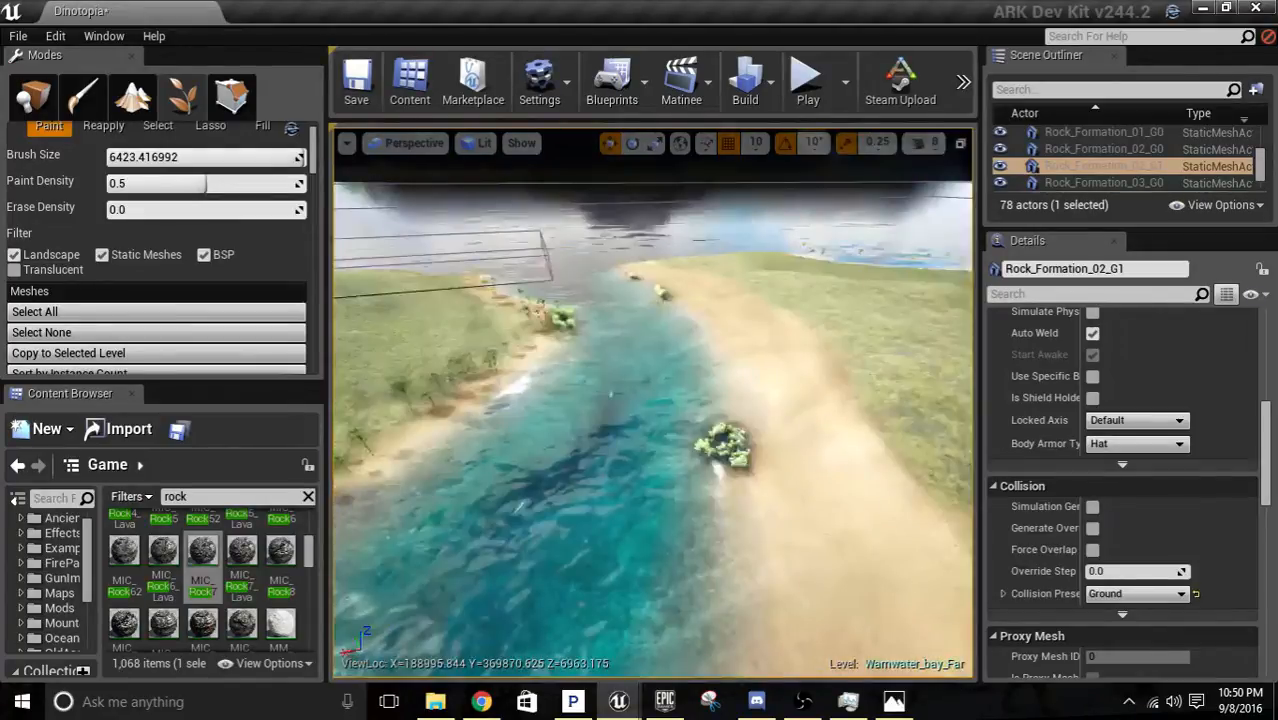
Erase the big palms along the grassy island's shoreline across the channel.
right_click_drag(673, 371, 673, 371)
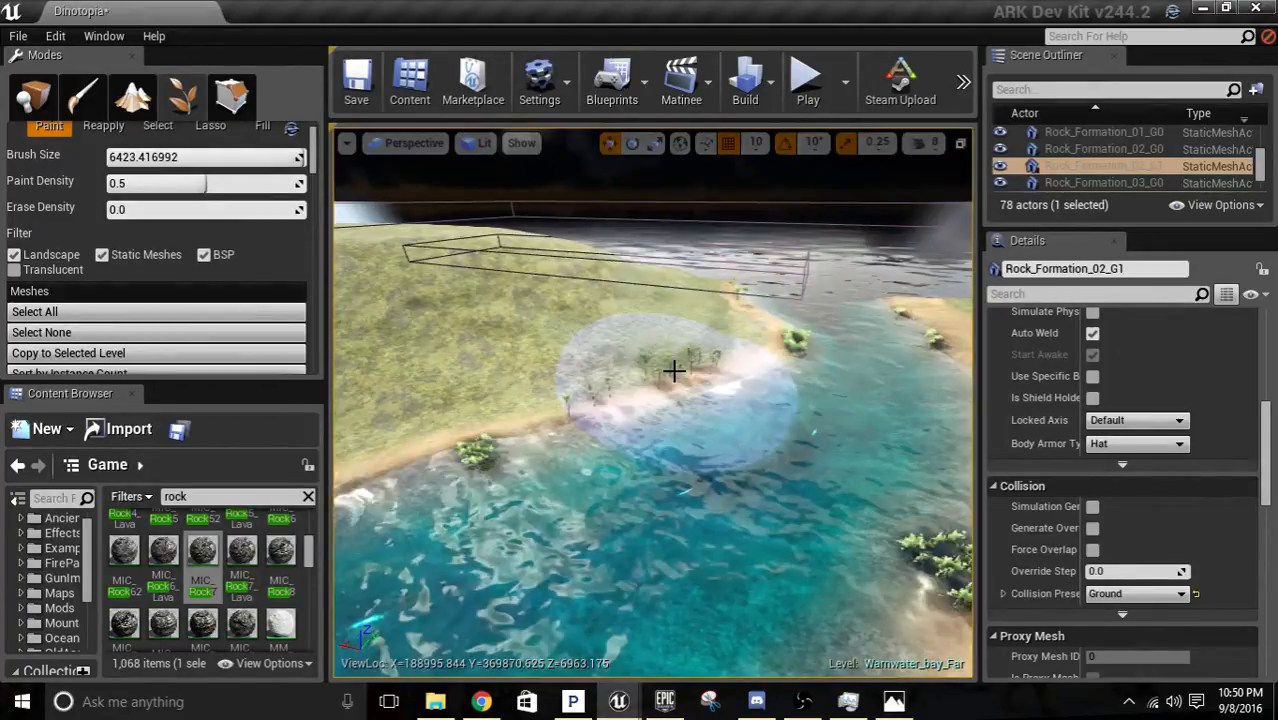
left_click(673, 371, "shift")
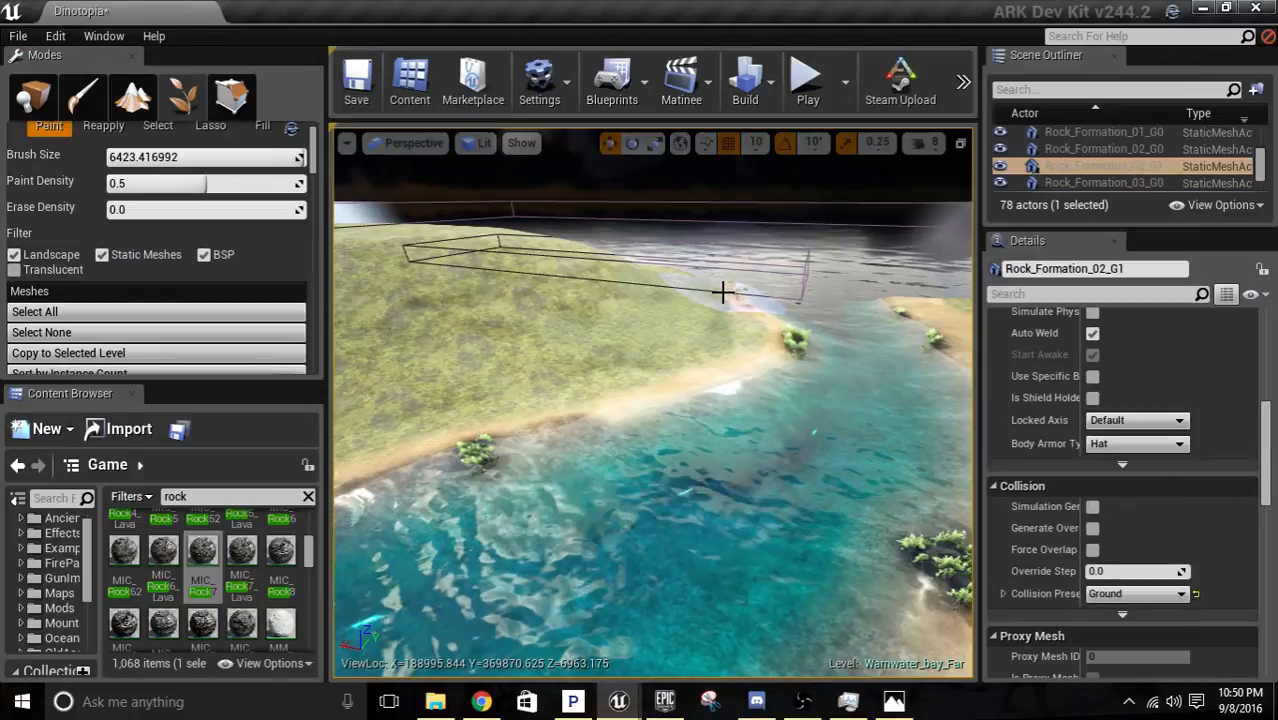
right_click_drag(723, 291, 723, 291)
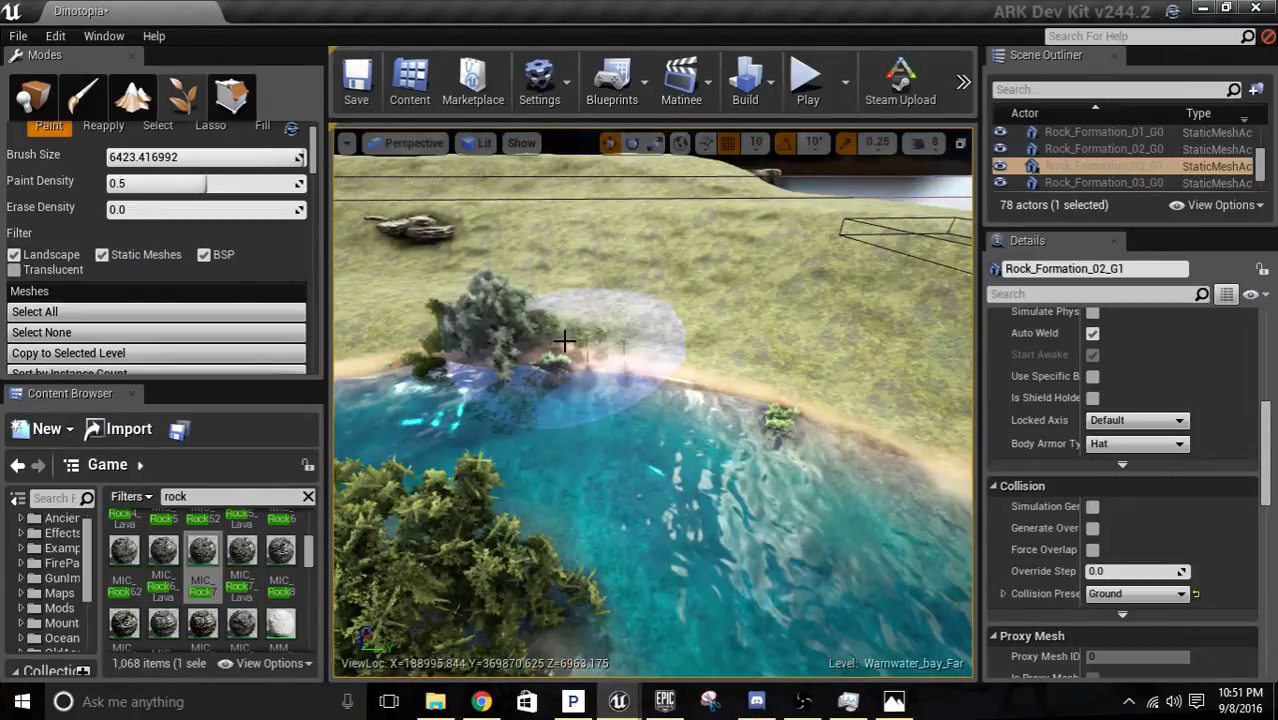
Erase the remaining big palms beside the banyan grove and on the beaches on both sides of the water.
right_click_drag(565, 341, 551, 449)
key("s")
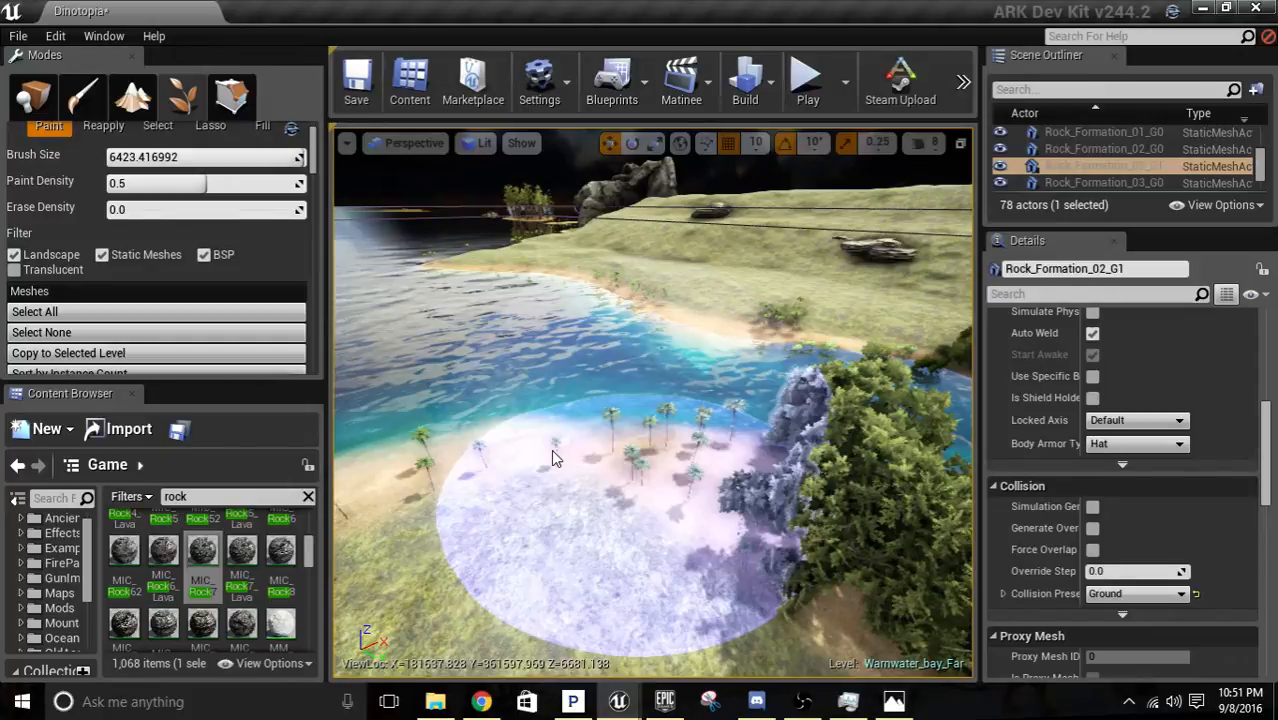
key("ctrl+z")
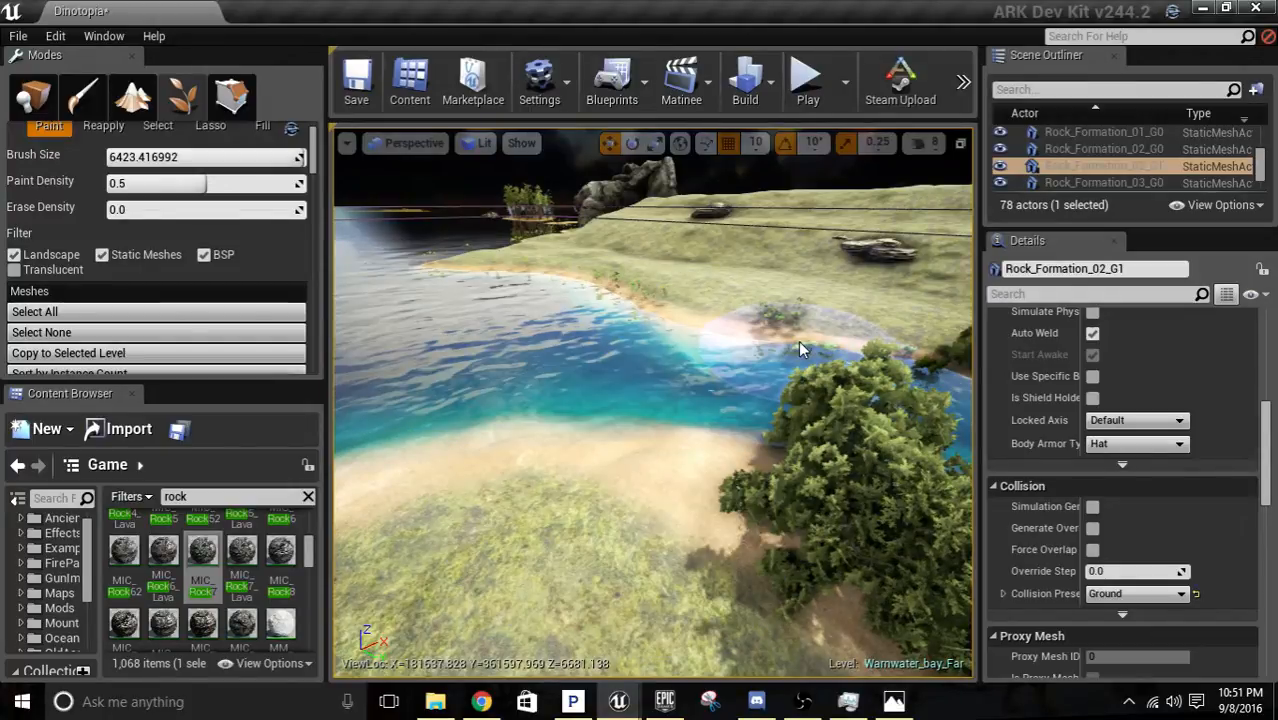
right_click_drag(799, 342, 799, 342)
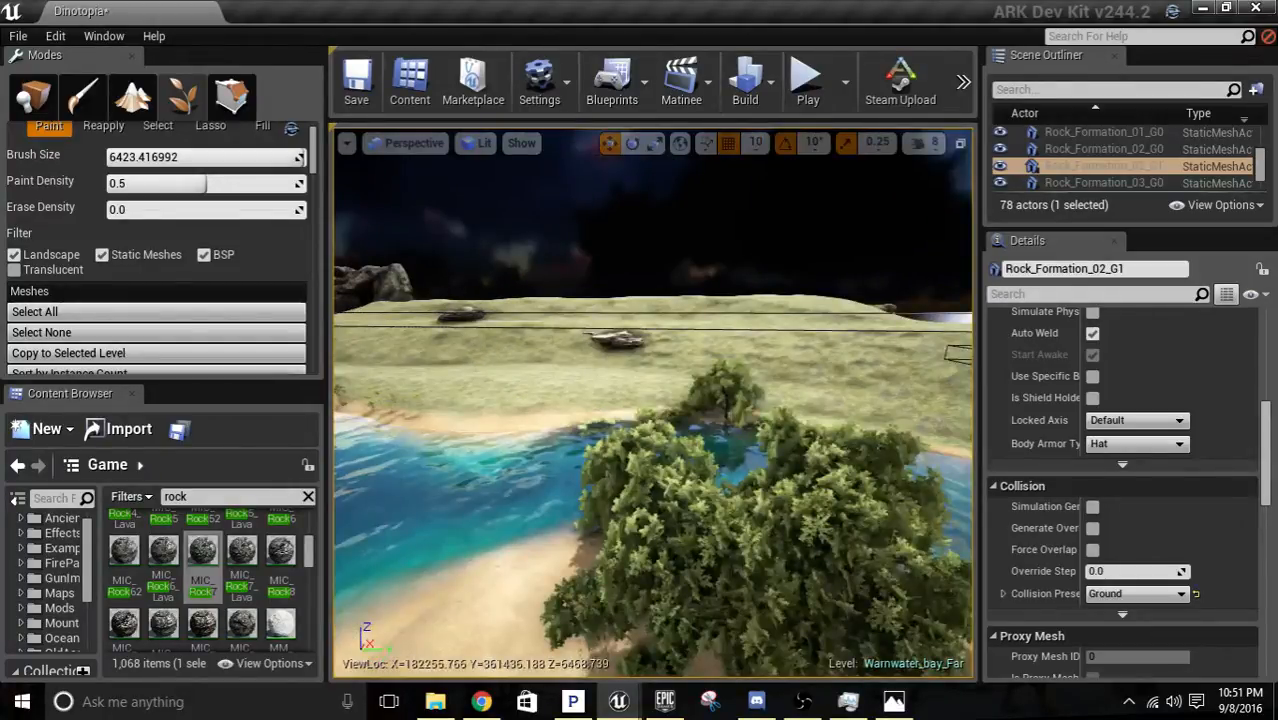
right_click_drag(707, 461, 707, 461)
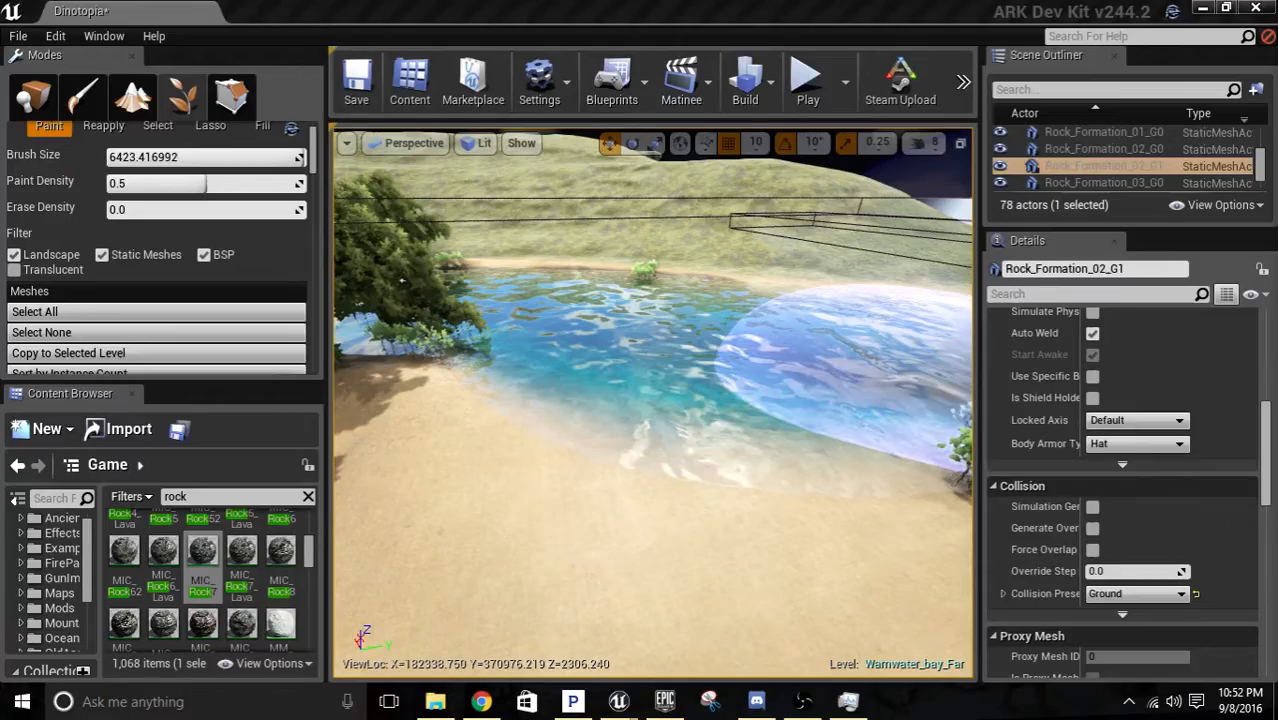
Examine the banyan grove and shoreline mangroves from close to the water.
key("w")
mouse_move(900, 375)
right_mouse_down()
mouse_move(860, 300)
mouse_move(815, 310)
mouse_move(813, 340)
mouse_move(812, 296)
mouse_move(860, 270)
mouse_move(890, 280)
right_mouse_up()
key("w")
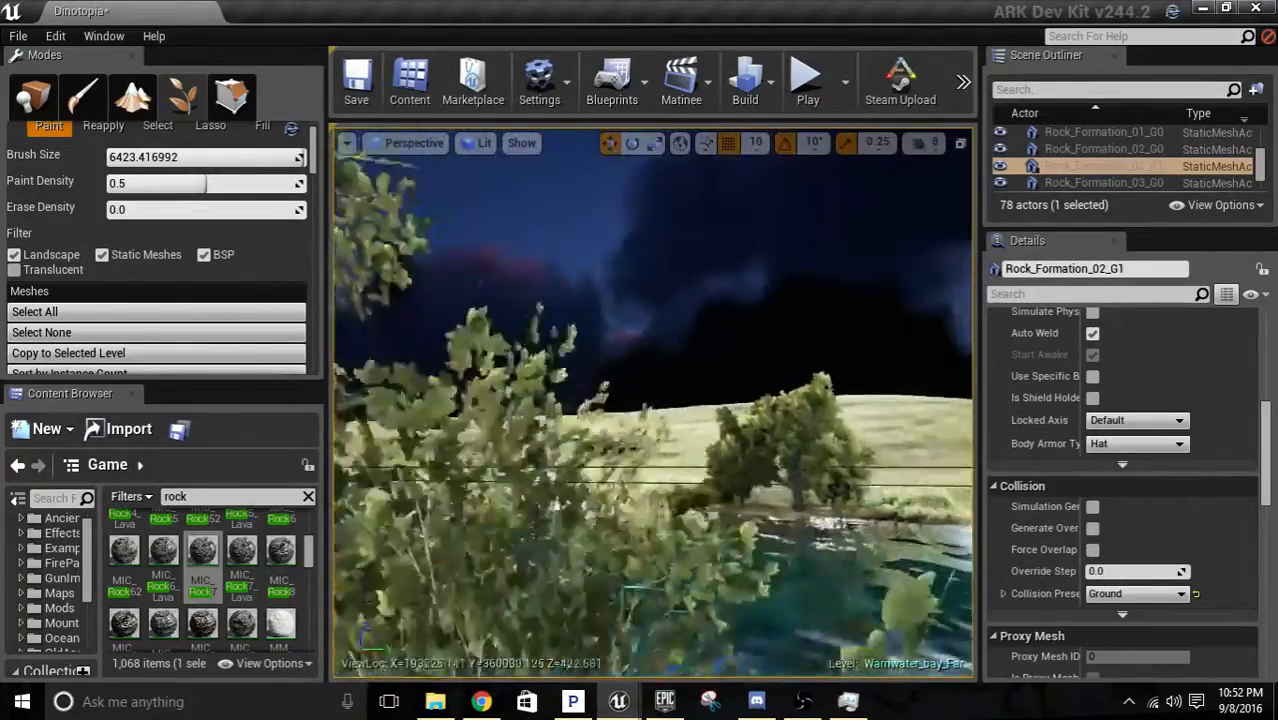
right_click_drag(620, 345, 480, 447)
key("d")
key("s")
key("s")
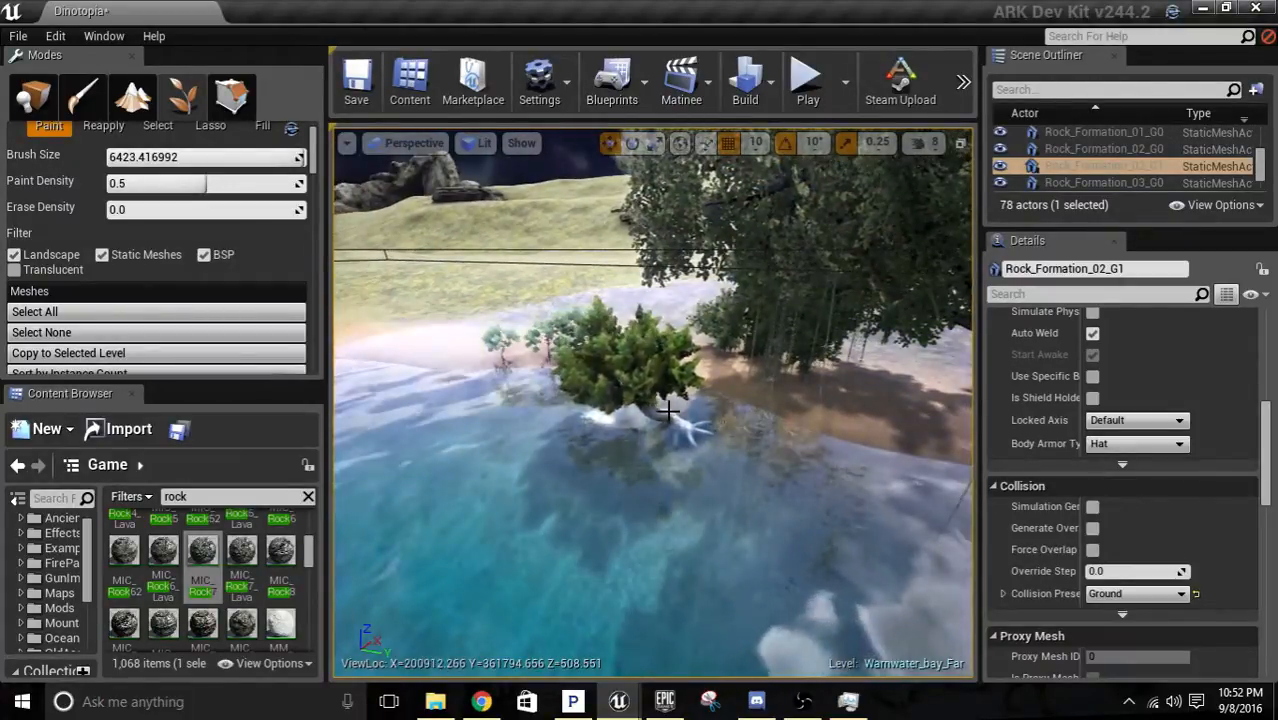
Reduce the foliage brush size to about 467.
scroll(125, 150, "up", 2)
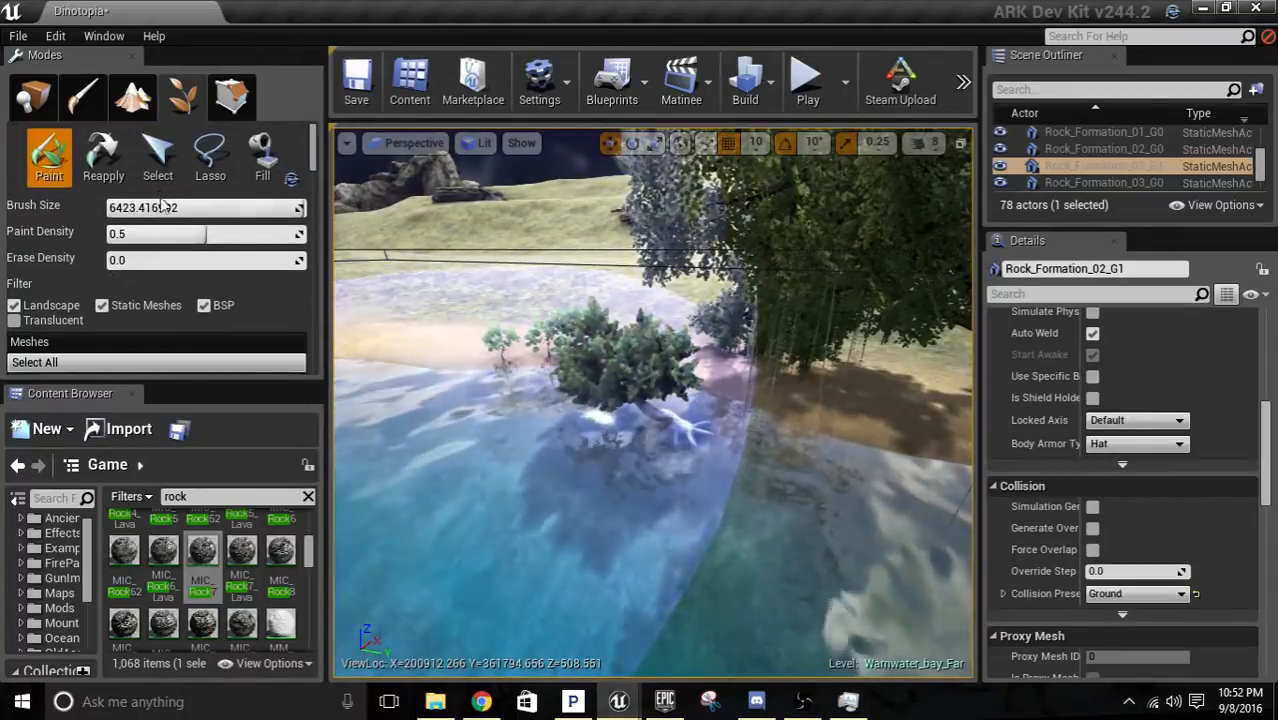
left_click(103, 160)
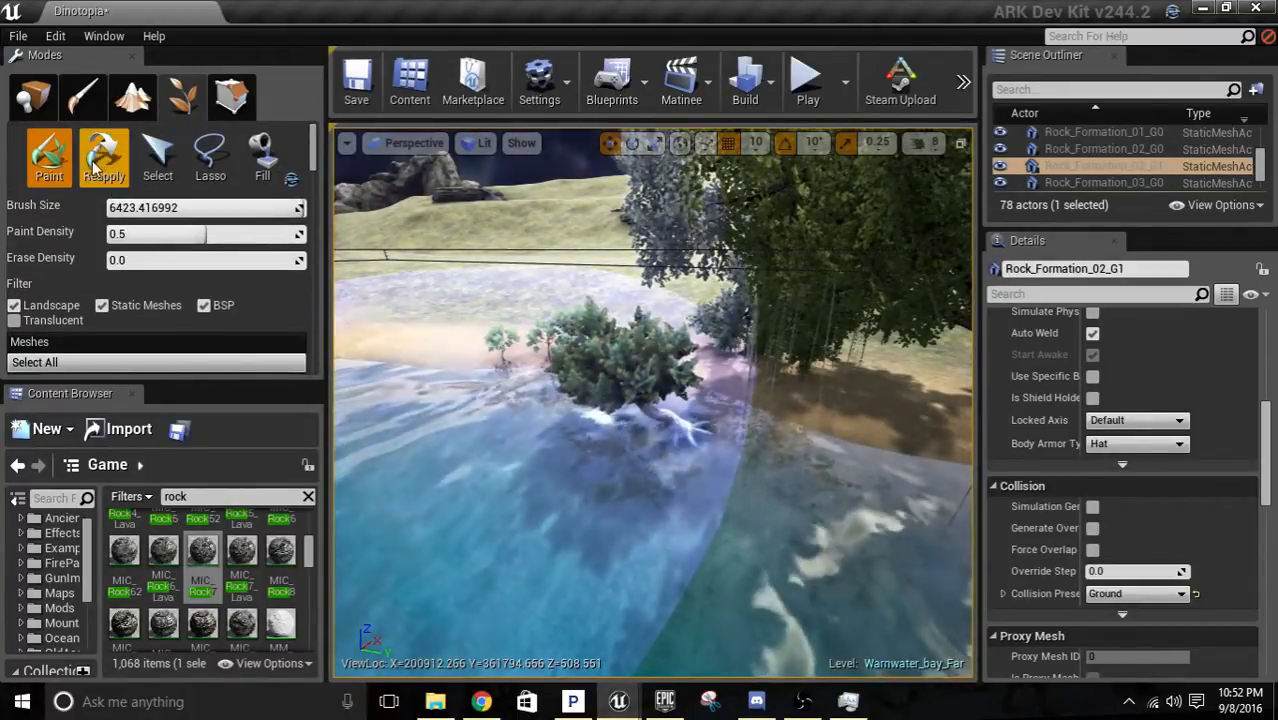
scroll(158, 300, "down", 5)
scroll(95, 239, "down", 8)
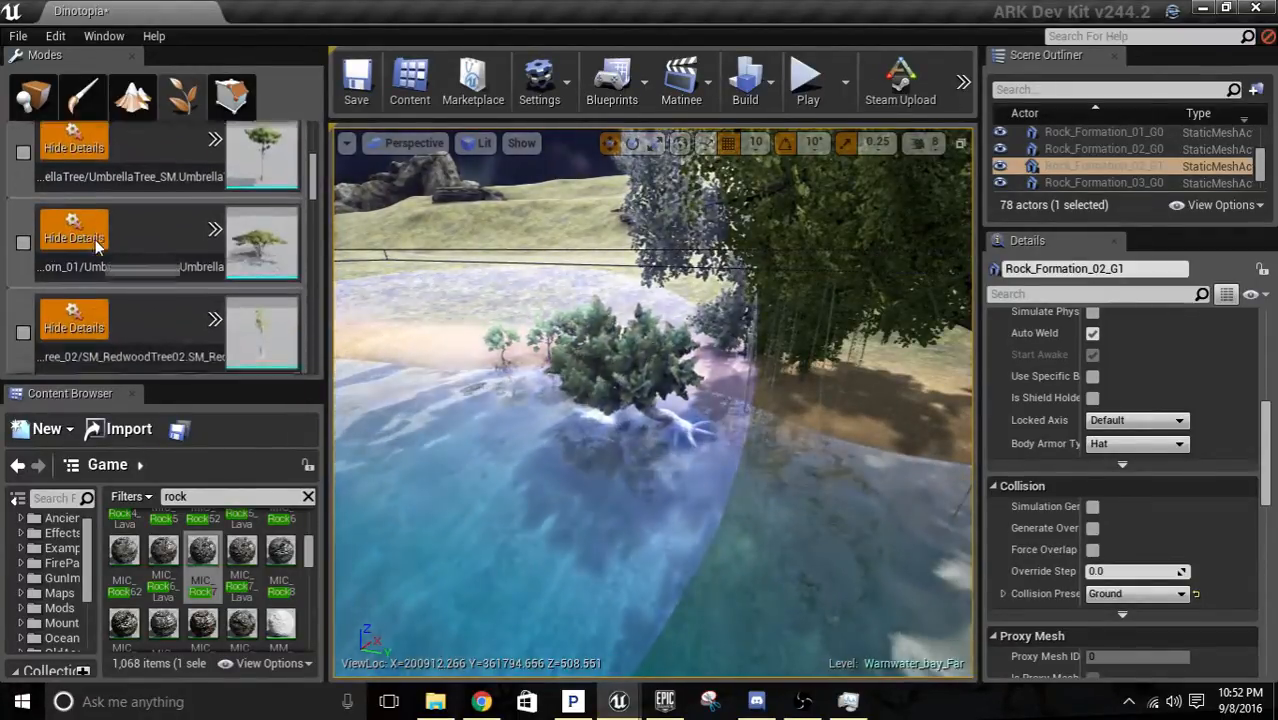
scroll(137, 224, "up", 12)
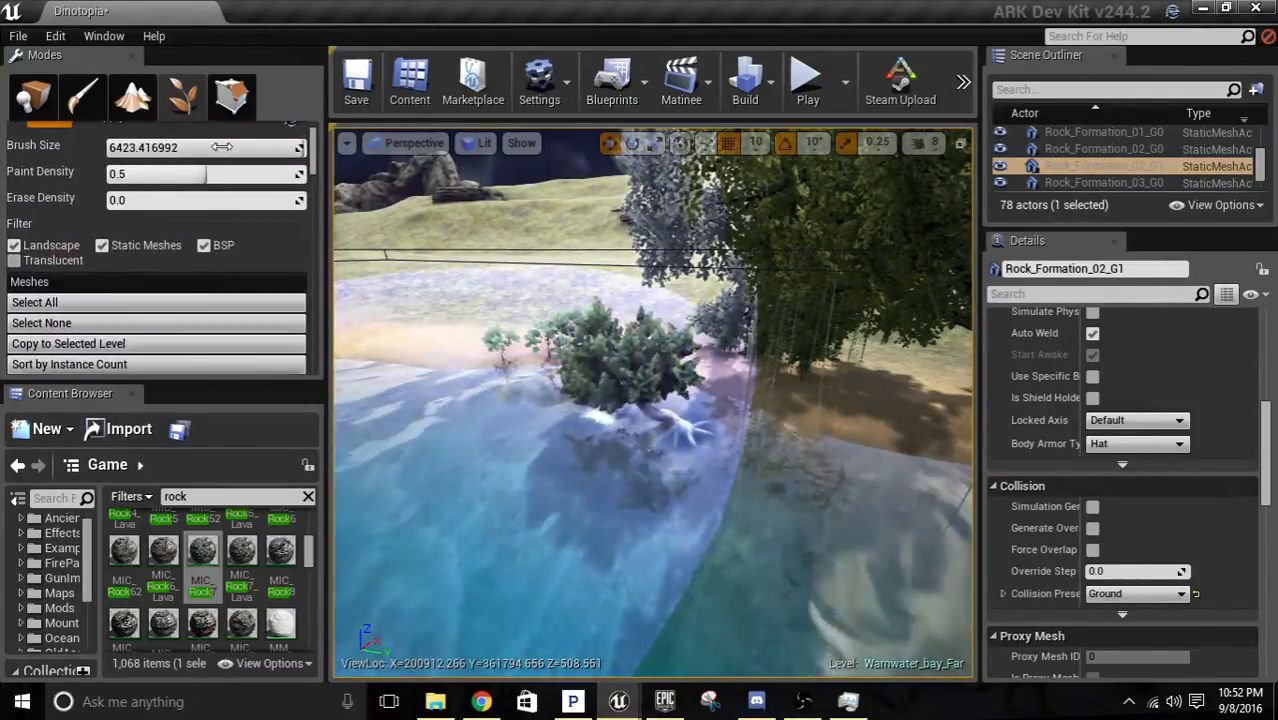
left_click_drag(150, 147, 120, 147)
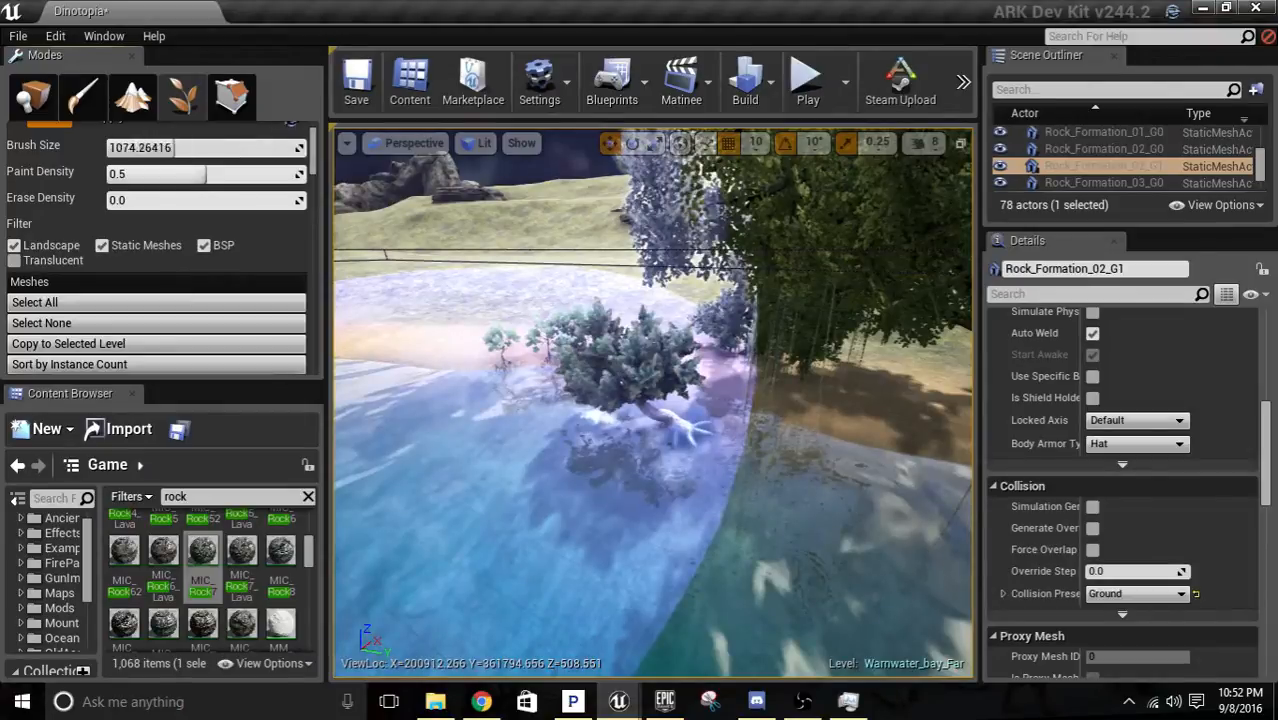
scroll(388, 270, "down", 10)
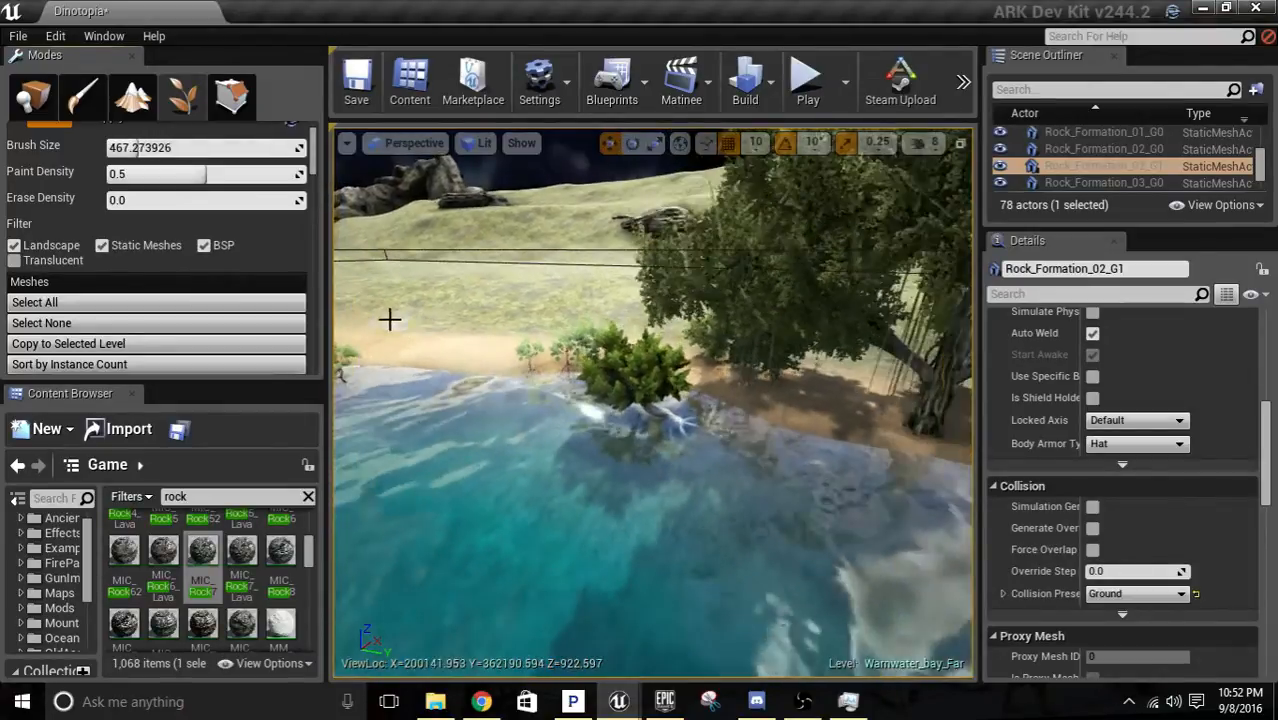
Switch the active foliage type from BigPalm to ChineseBanyan_02, collapsing the expanded DiviDivi details on the way.
scroll(300, 326, "down", 12)
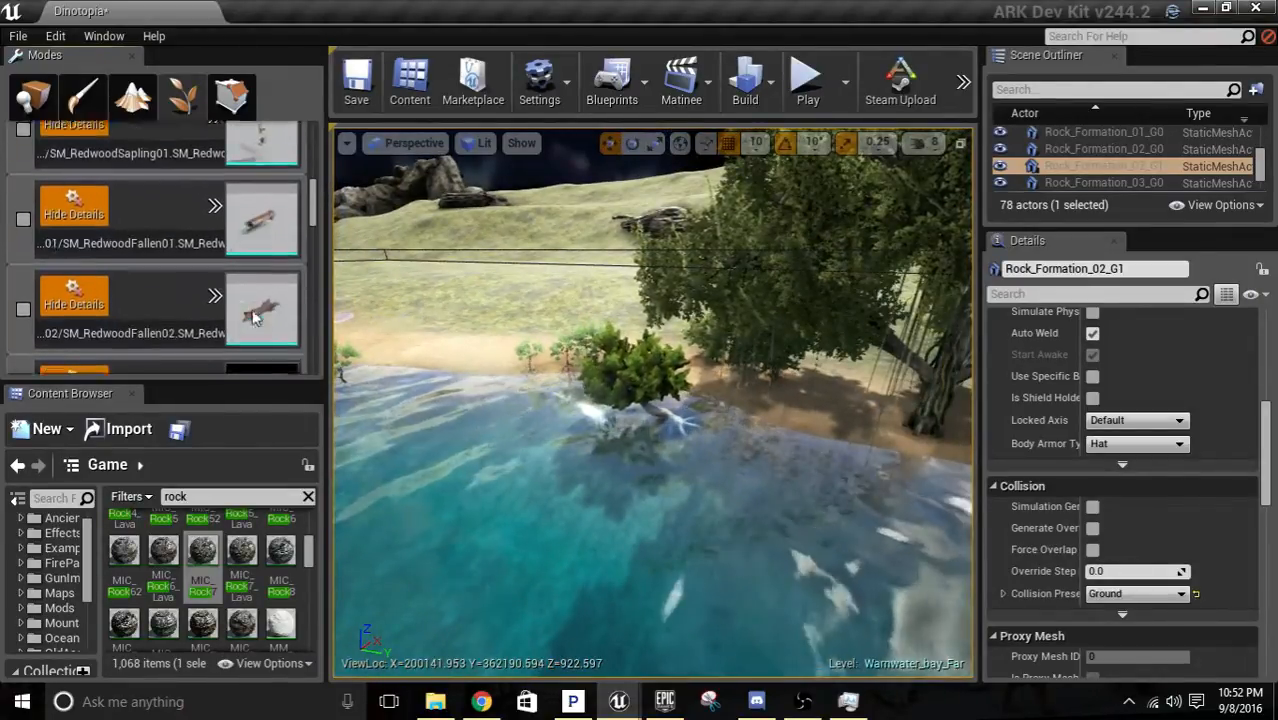
scroll(240, 326, "down", 10)
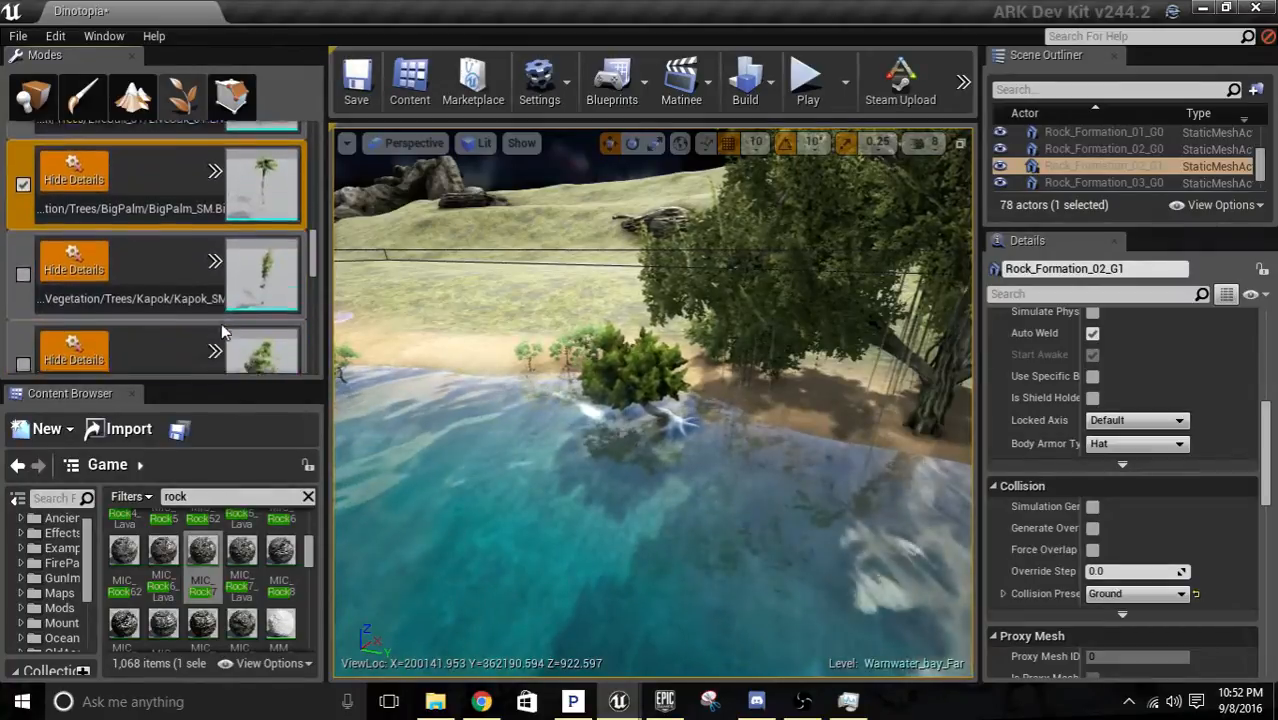
scroll(229, 299, "down", 10)
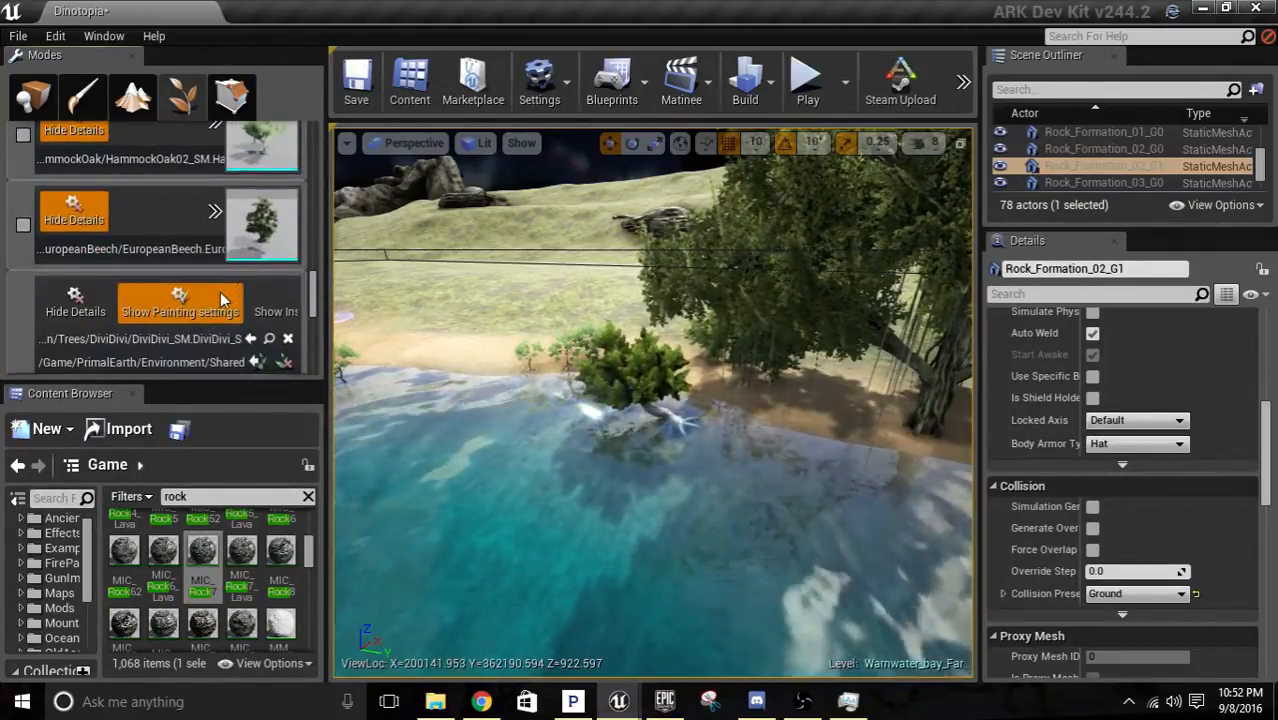
scroll(163, 265, "down", 8)
scroll(121, 238, "up", 5)
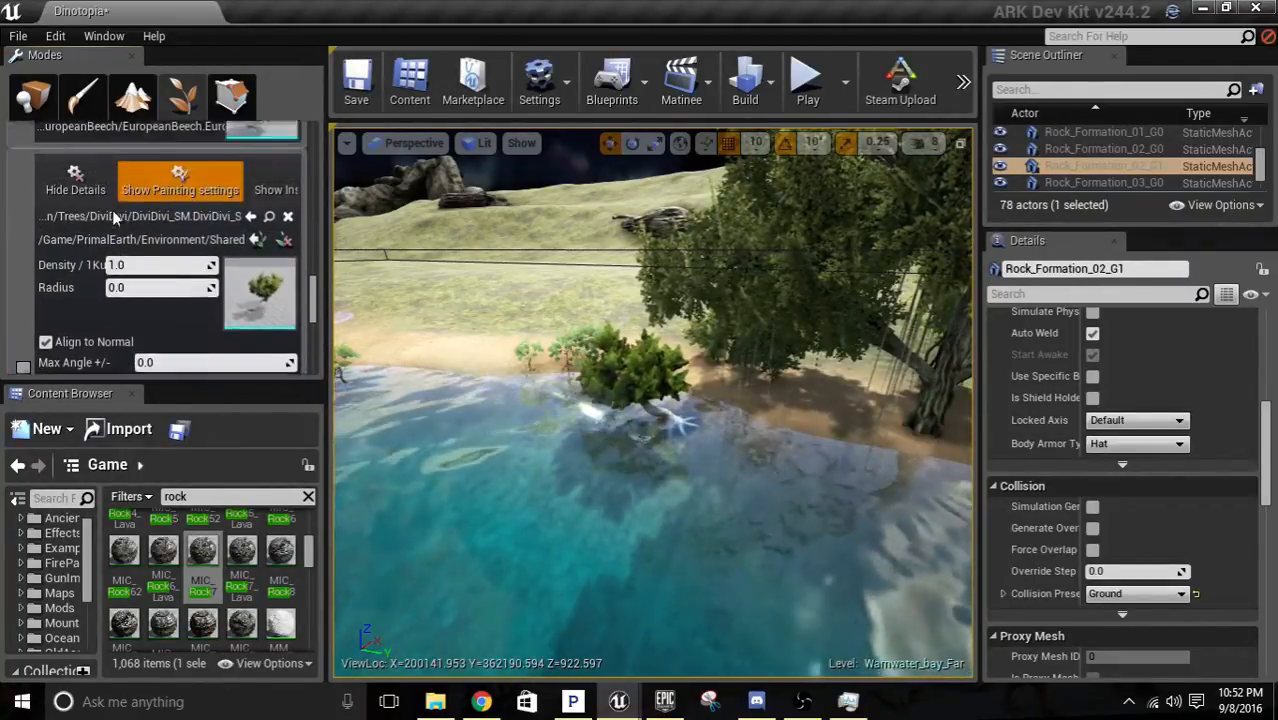
scroll(70, 248, "down", 3)
scroll(90, 250, "up", 4)
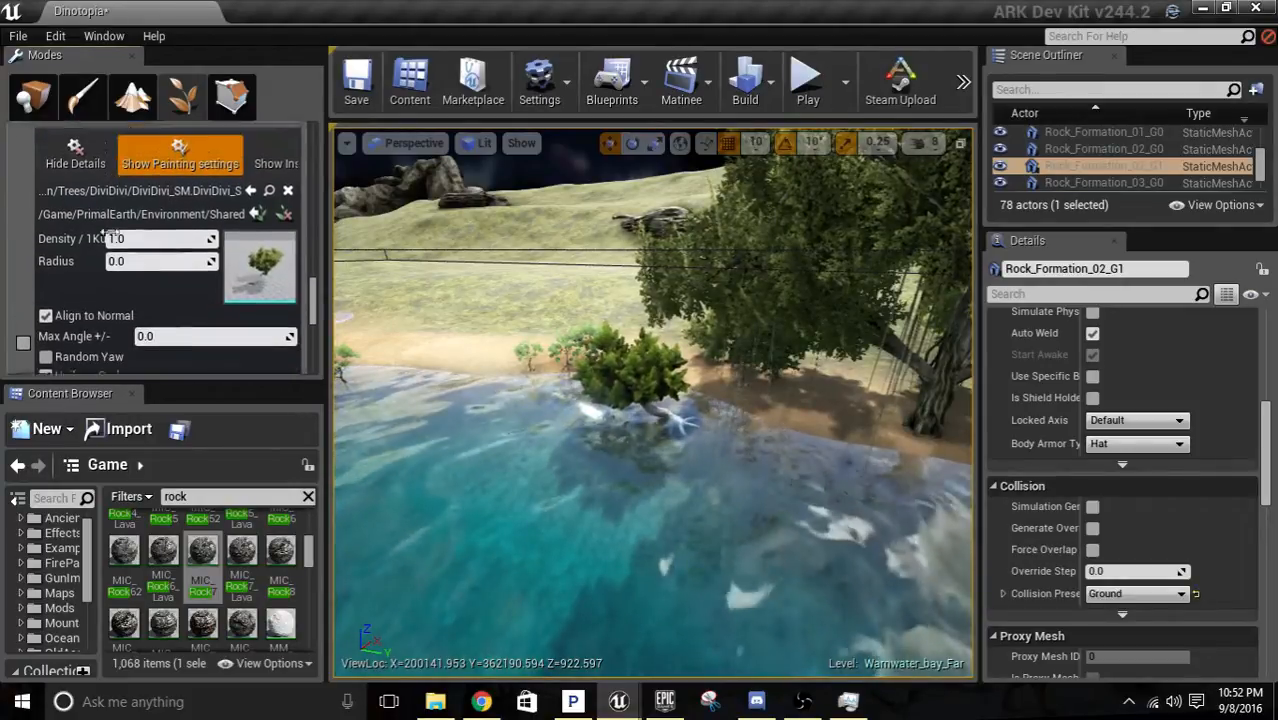
left_click(75, 245)
scroll(150, 255, "down", 3)
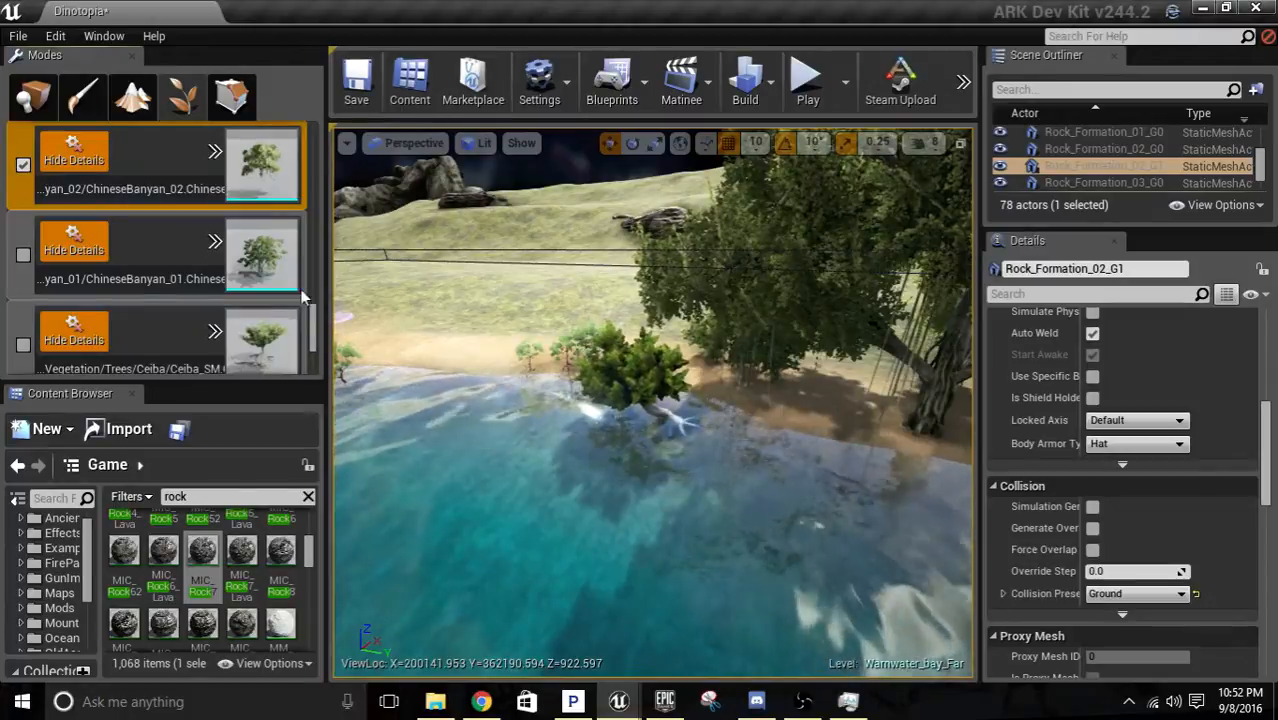
Show the painting settings of ChineseBanyan_02 down to its scale range.
right_click_drag(513, 317, 1050, 227)
key("w")
key("w")
mouse_move(653, 402)
right_mouse_down()
mouse_move(510, 400)
mouse_move(440, 380)
mouse_move(520, 410)
mouse_move(710, 398)
mouse_move(750, 430)
mouse_move(685, 400)
mouse_move(700, 490)
mouse_move(635, 398)
mouse_move(840, 405)
mouse_move(675, 406)
right_mouse_up()
key("w")
key("w")
key("w")
key("s")
left_click(212, 155)
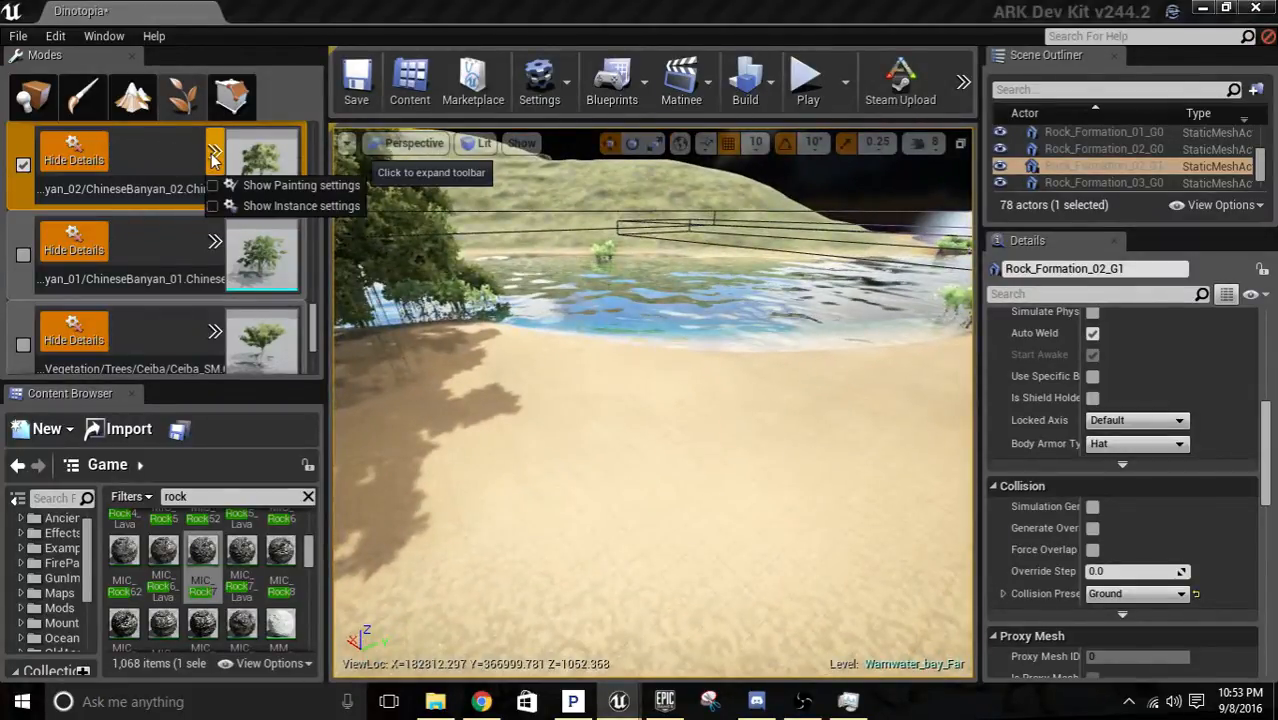
left_click(265, 186)
scroll(183, 272, "down", 5)
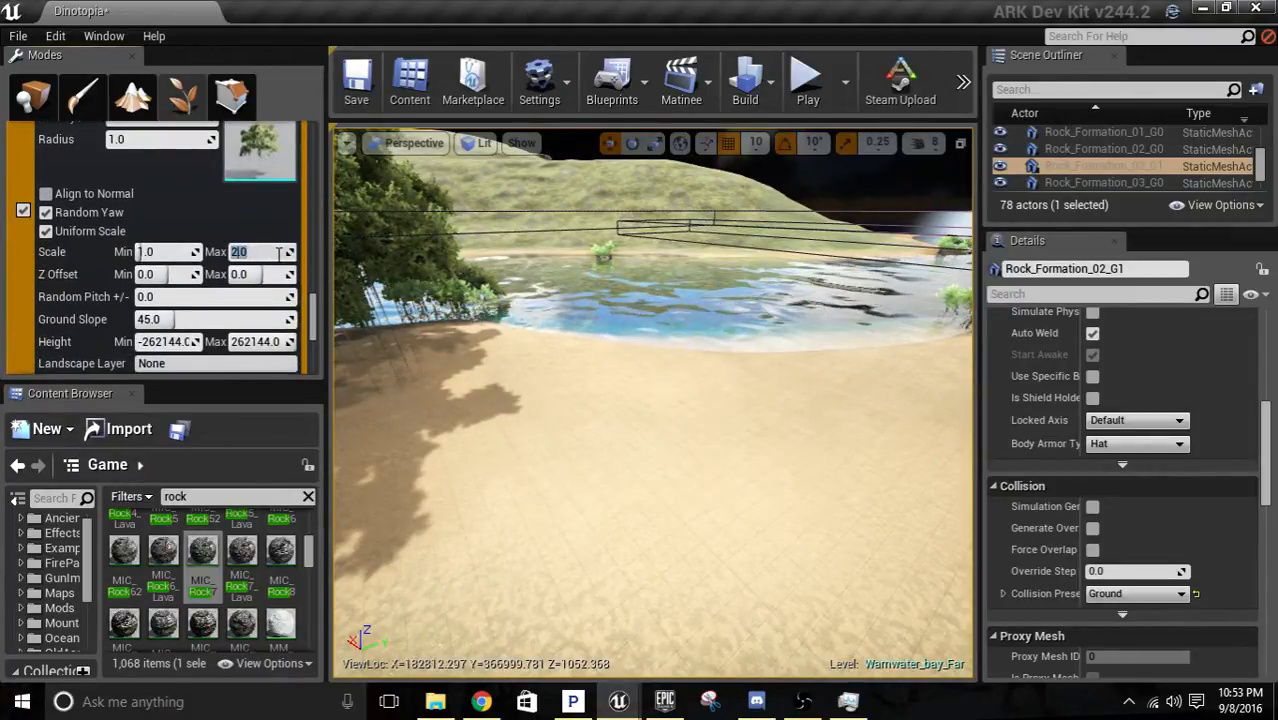
Paint Chinese Banyans on the bare sandy beach at the water's edge near the existing grove.
mouse_move(720, 427)
right_mouse_down()
mouse_move(732, 375)
mouse_move(750, 380)
mouse_move(722, 435)
mouse_move(748, 440)
right_mouse_up()
key("s")
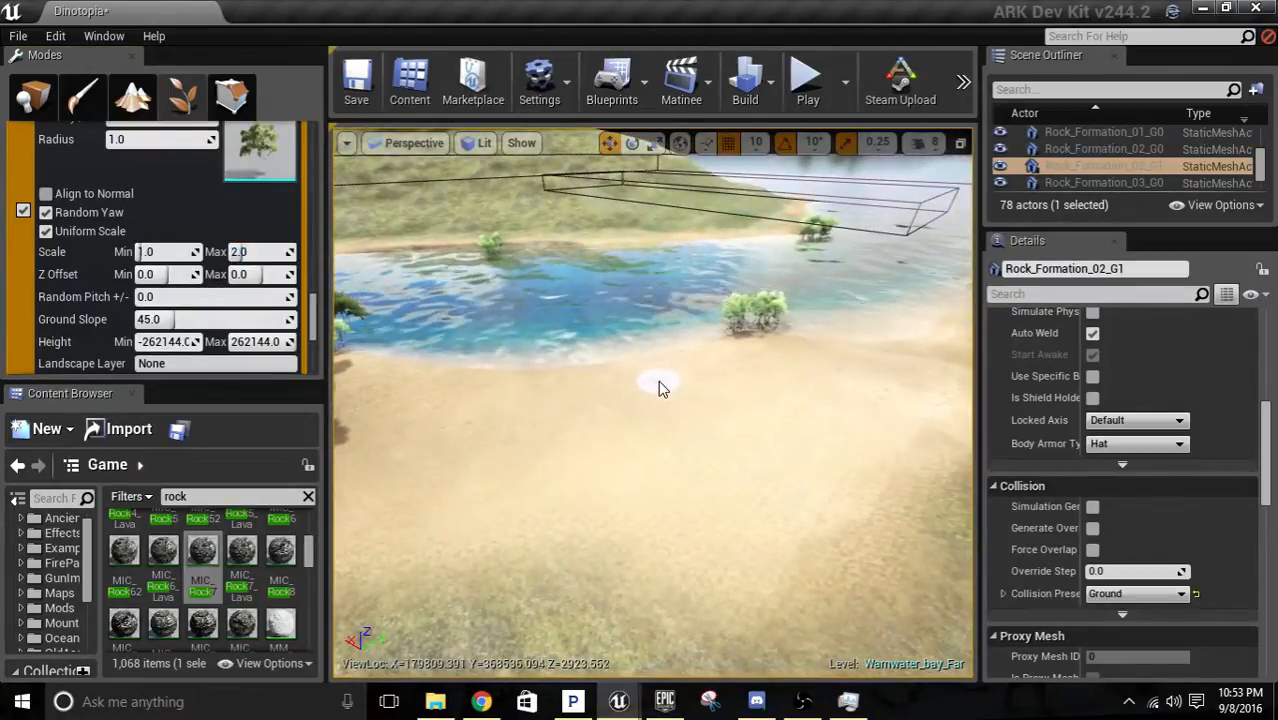
left_click(658, 380)
key("w")
mouse_move(606, 460)
right_mouse_down()
mouse_move(622, 452)
mouse_move(612, 405)
mouse_move(622, 448)
right_mouse_up()
left_click(588, 420, "shift")
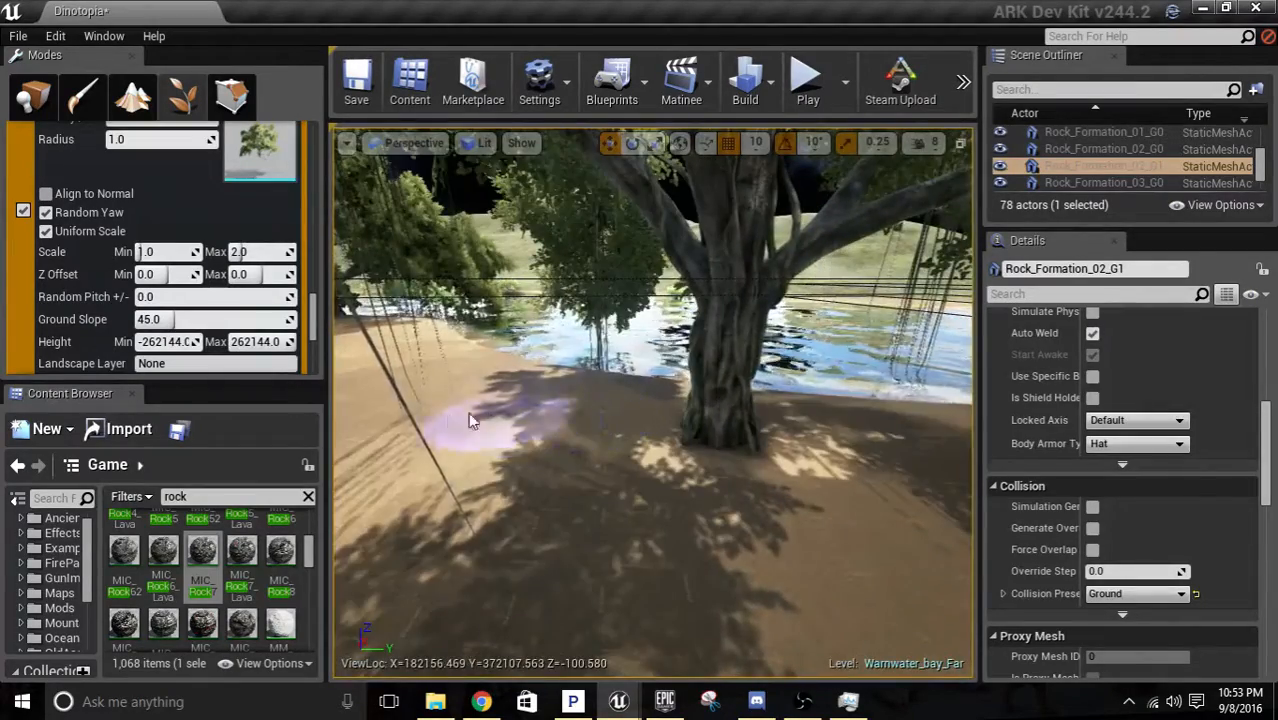
Extend the Chinese Banyans along the sandy shore facing the large rock formation.
key("w")
mouse_move(471, 422)
right_mouse_down()
mouse_move(368, 402)
mouse_move(808, 386)
mouse_move(730, 406)
mouse_move(601, 381)
right_mouse_up()
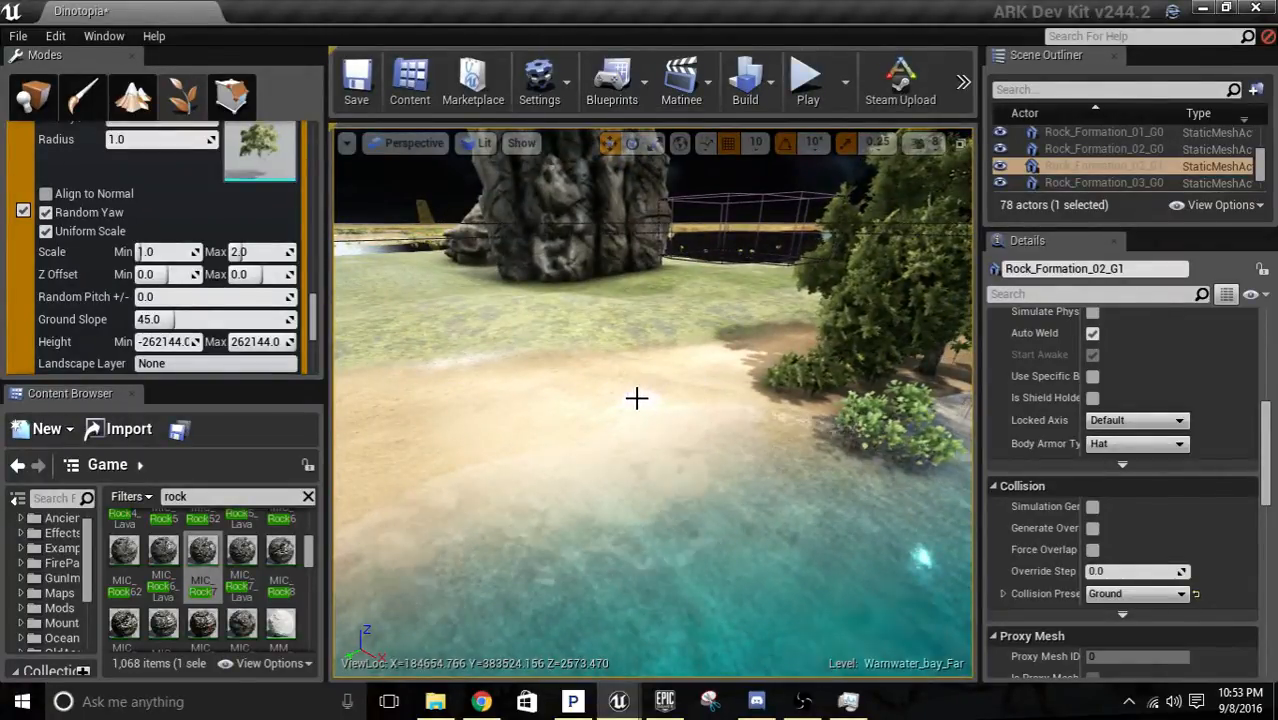
mouse_move(640, 400)
right_mouse_down()
mouse_move(736, 416)
mouse_move(680, 423)
right_mouse_up()
mouse_move(660, 516)
right_mouse_down()
mouse_move(530, 508)
mouse_move(700, 486)
right_mouse_up()
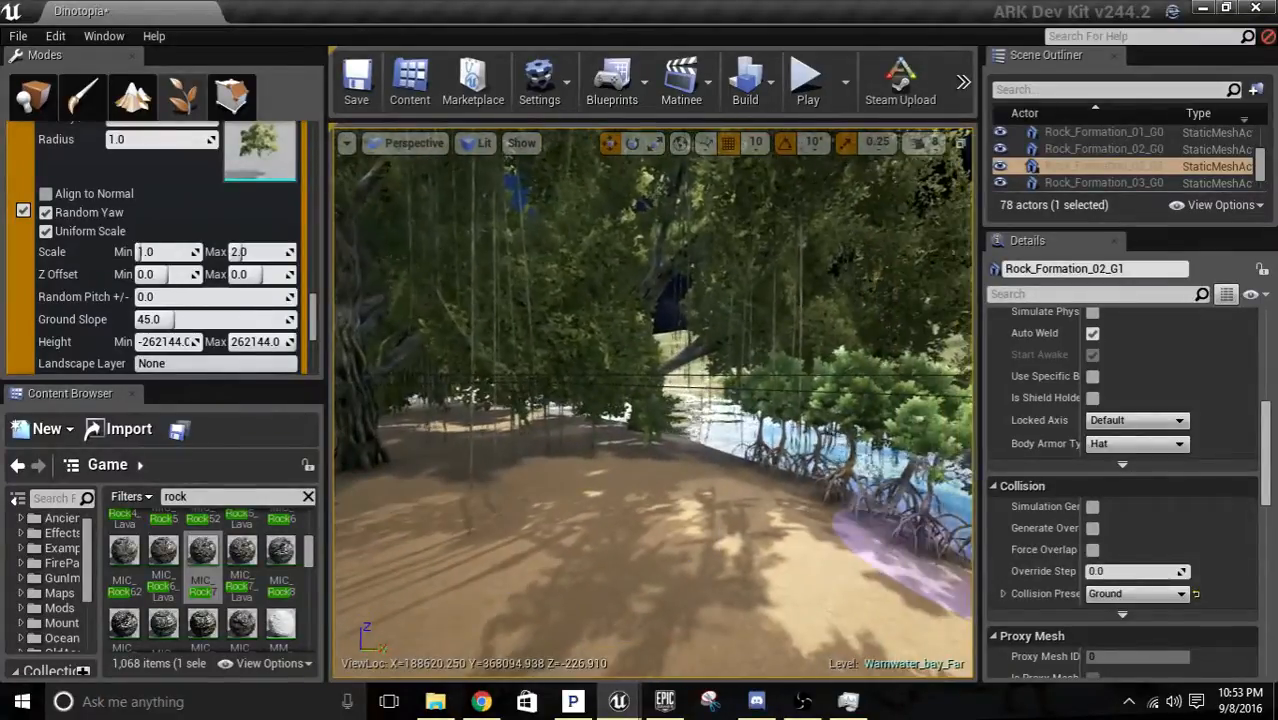
Paint a cluster of Chinese Banyans across the sand beside the shoreline tree, and undo the last stroke.
scroll(281, 370, "up", 10)
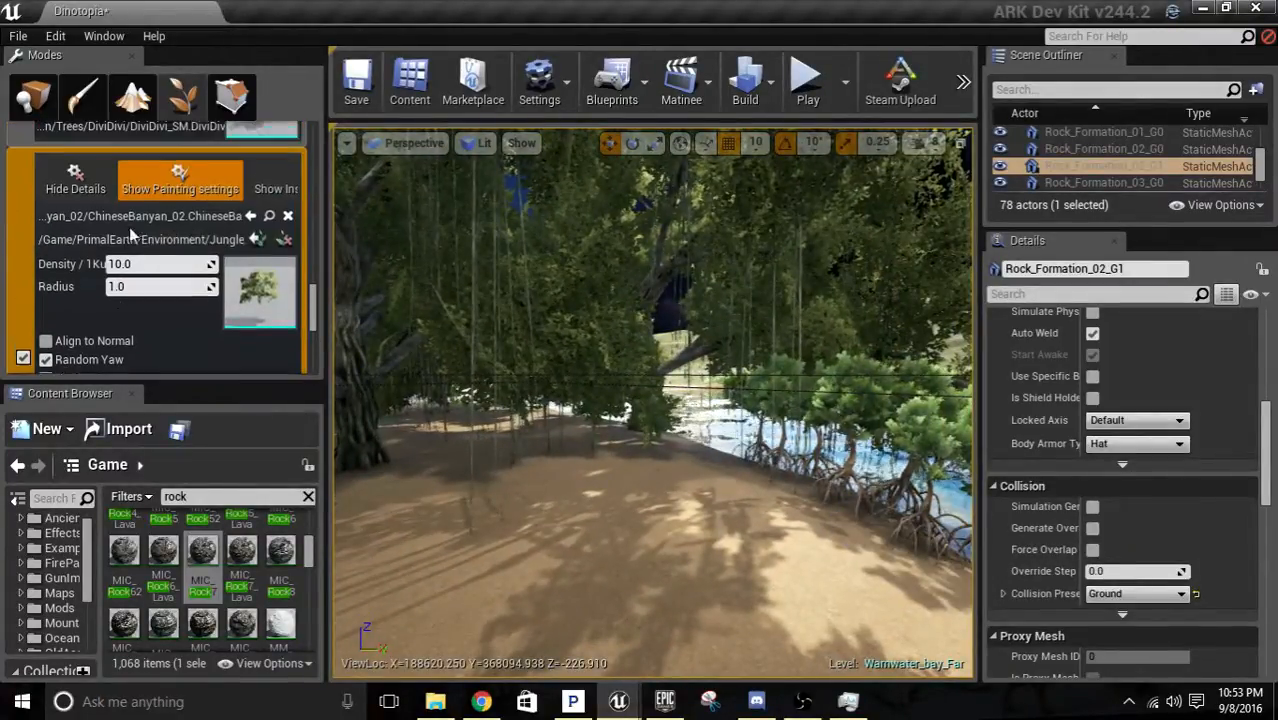
left_click_drag(314, 297, 314, 262)
scroll(135, 234, "down", 2)
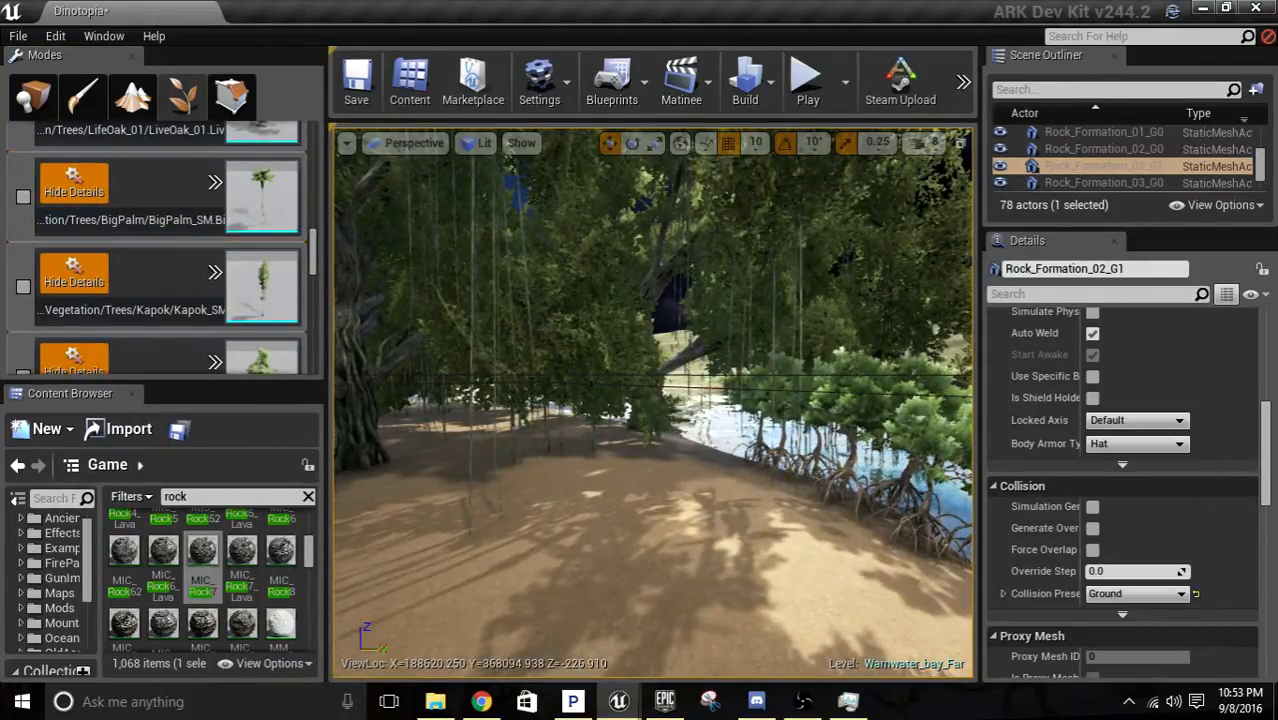
mouse_move(660, 440)
right_mouse_down()
mouse_move(790, 436)
mouse_move(770, 440)
mouse_move(786, 518)
mouse_move(663, 418)
right_mouse_up()
left_click(549, 321)
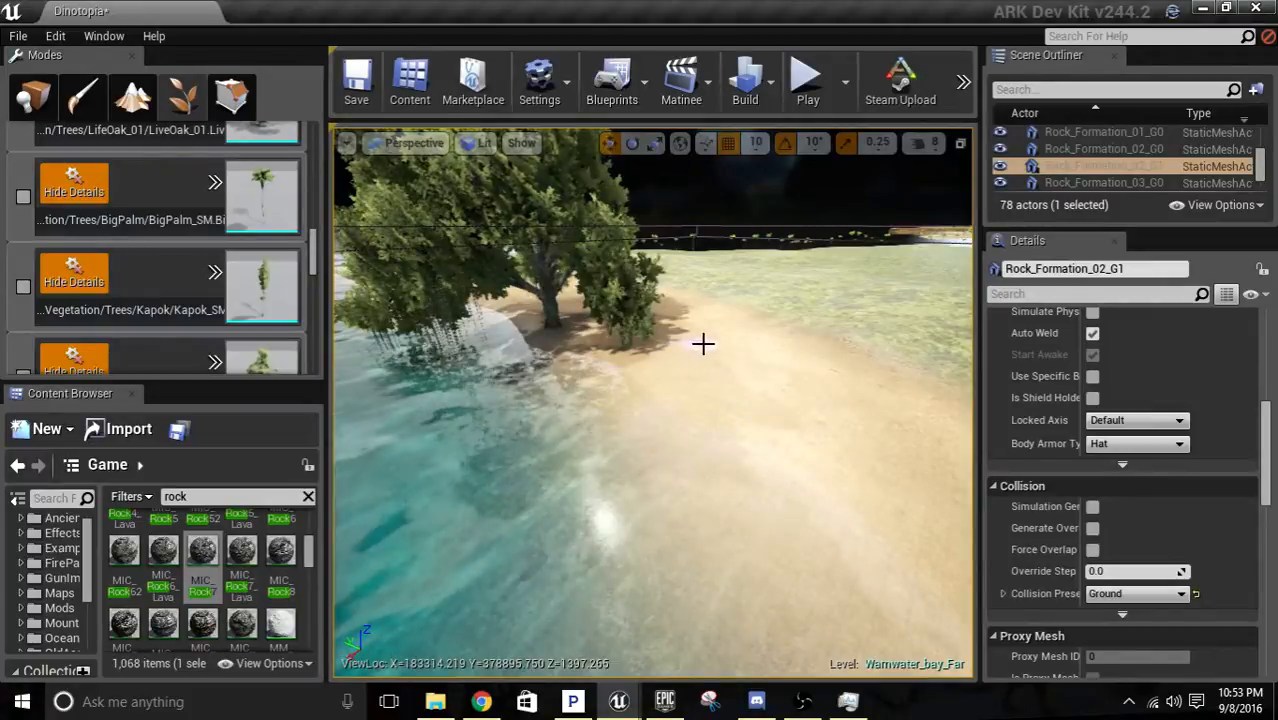
left_click_drag(703, 344, 778, 376)
left_click_drag(890, 392, 817, 435)
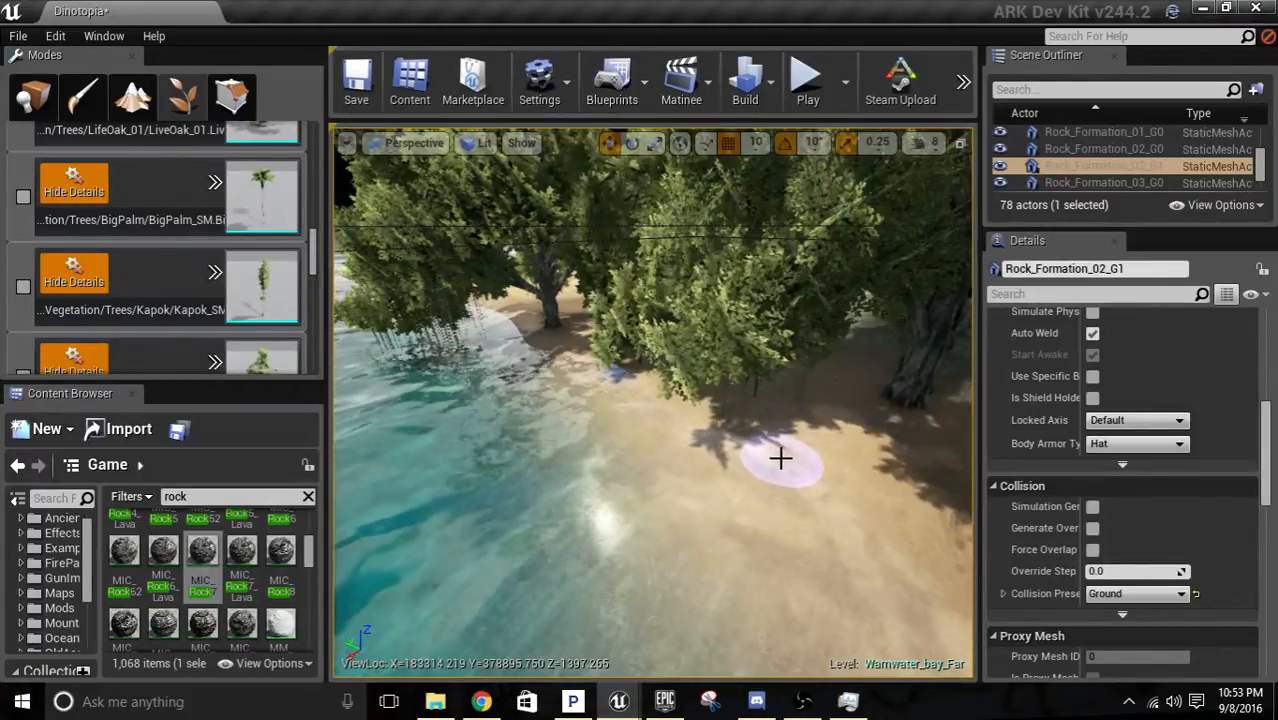
key("ctrl+z")
Paint further Chinese Banyans at the shaded shoreline to fill out the grove beside the channel.
right_click_drag(602, 365, 420, 270)
scroll(216, 265, "down", 5)
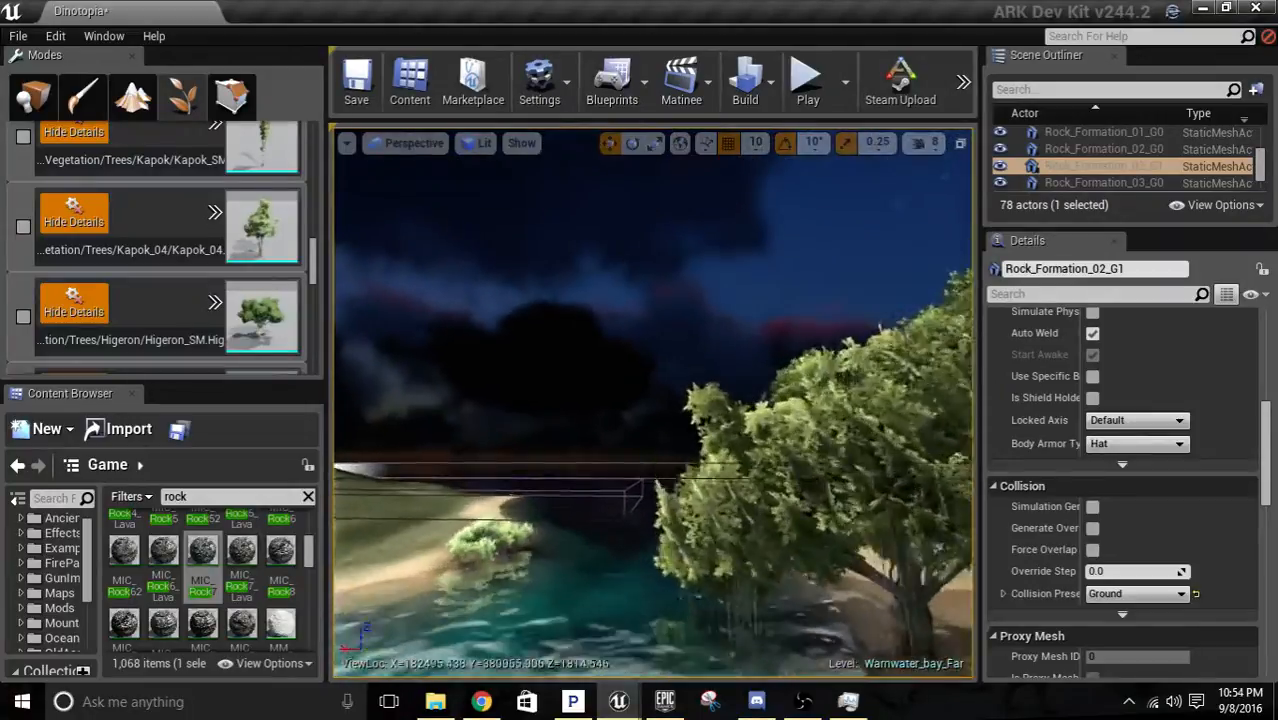
right_click_drag(560, 345, 602, 387)
left_click(643, 474)
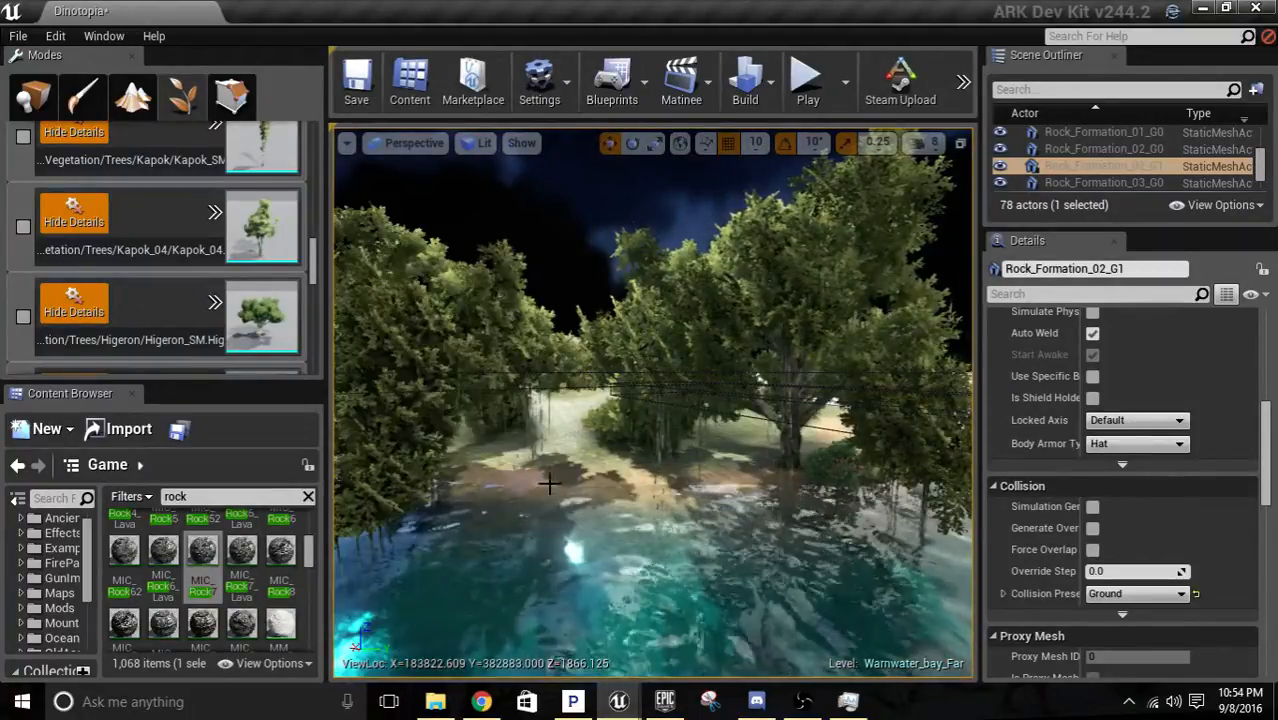
Examine the banyan groves on both banks of the channel and the bare beach beyond them from above.
key("w")
right_click_drag(643, 400, 690, 535)
key("s")
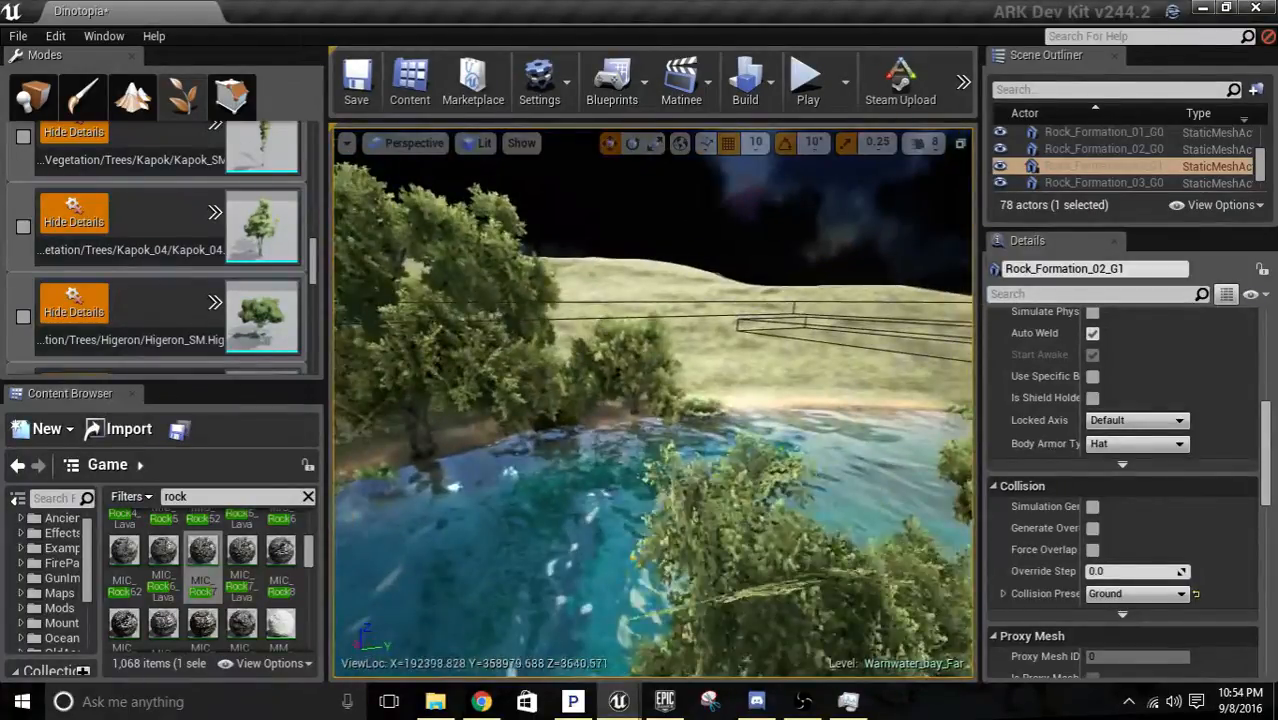
key("w")
right_click_drag(616, 507, 680, 434)
key("w")
key("d")
key("d")
key("w")
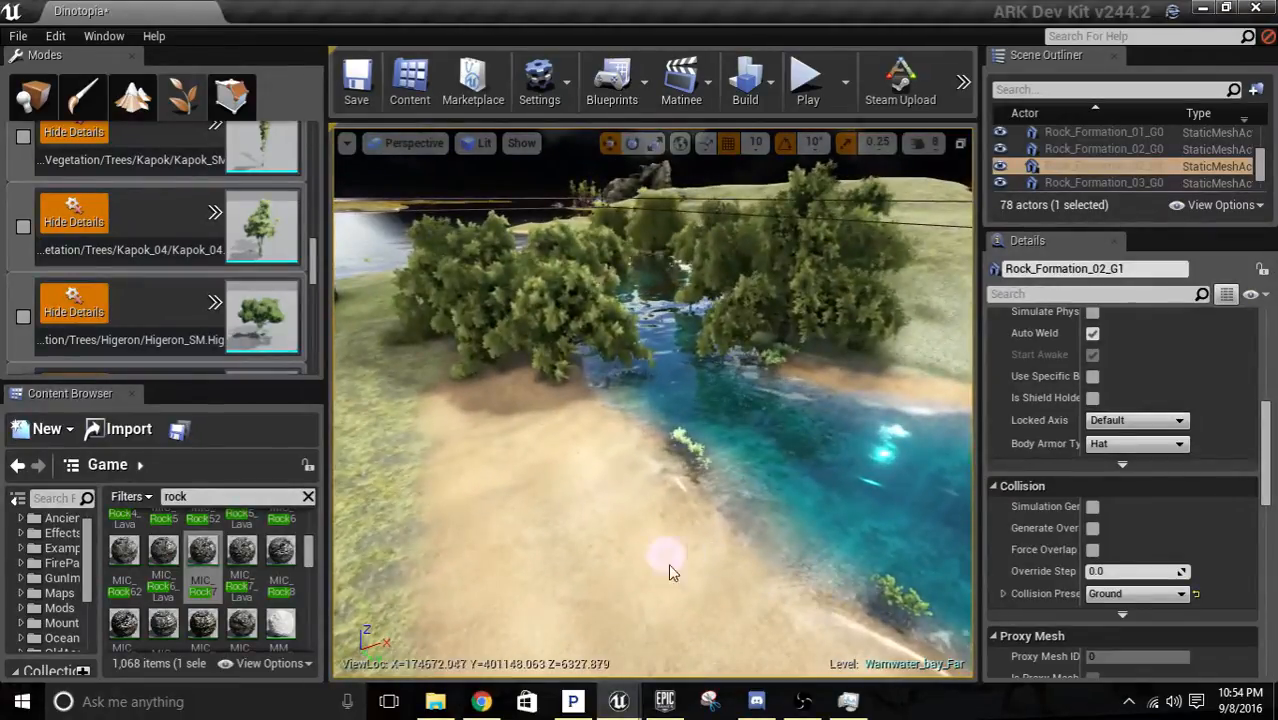
Enable ChineseBanyan_01 for foliage painting and place one on the bare sand beside the large banyan at the channel.
right_click_drag(670, 572, 724, 334)
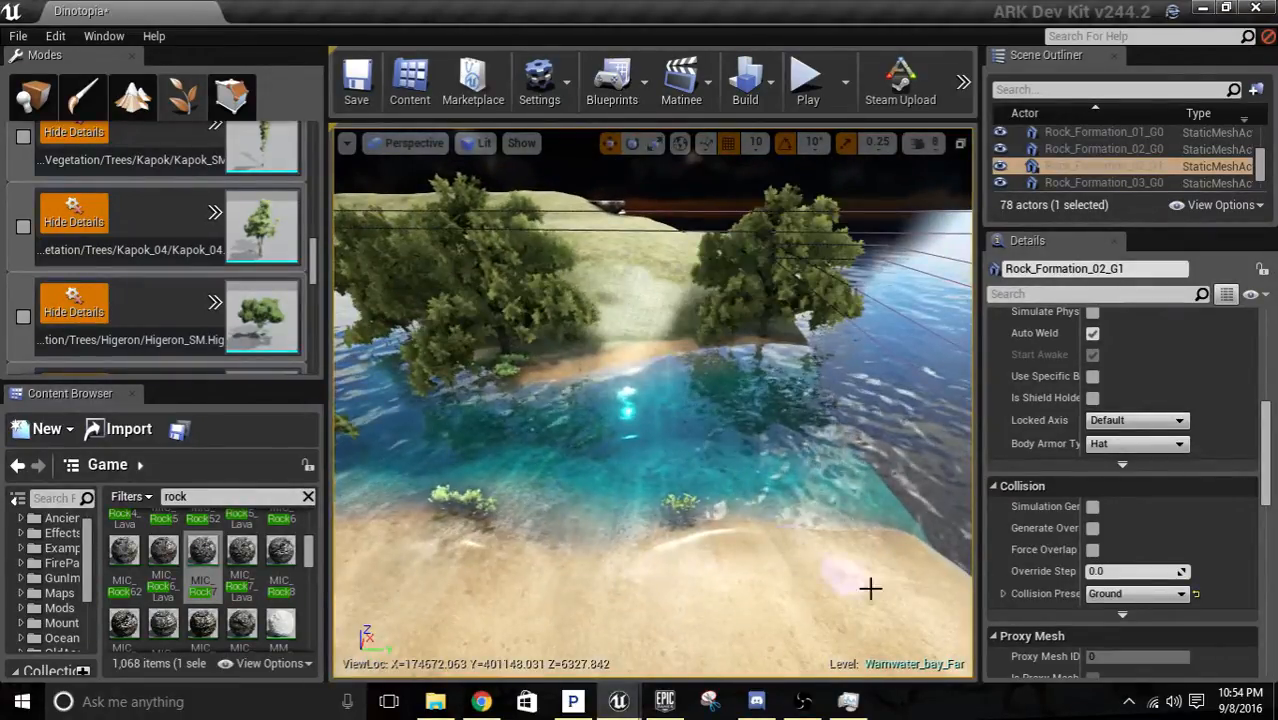
right_click_drag(870, 588, 302, 488)
key("w")
key("w")
key("w")
key("w")
scroll(142, 307, "down", 10)
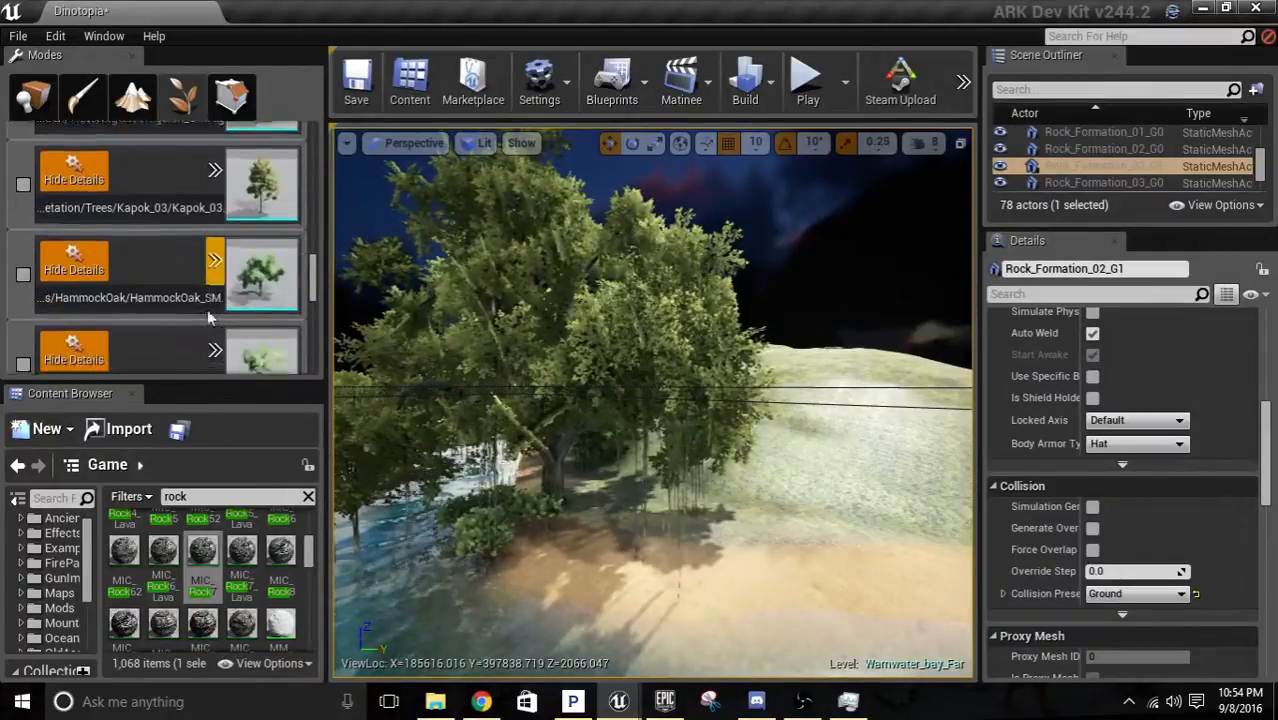
left_click(153, 290)
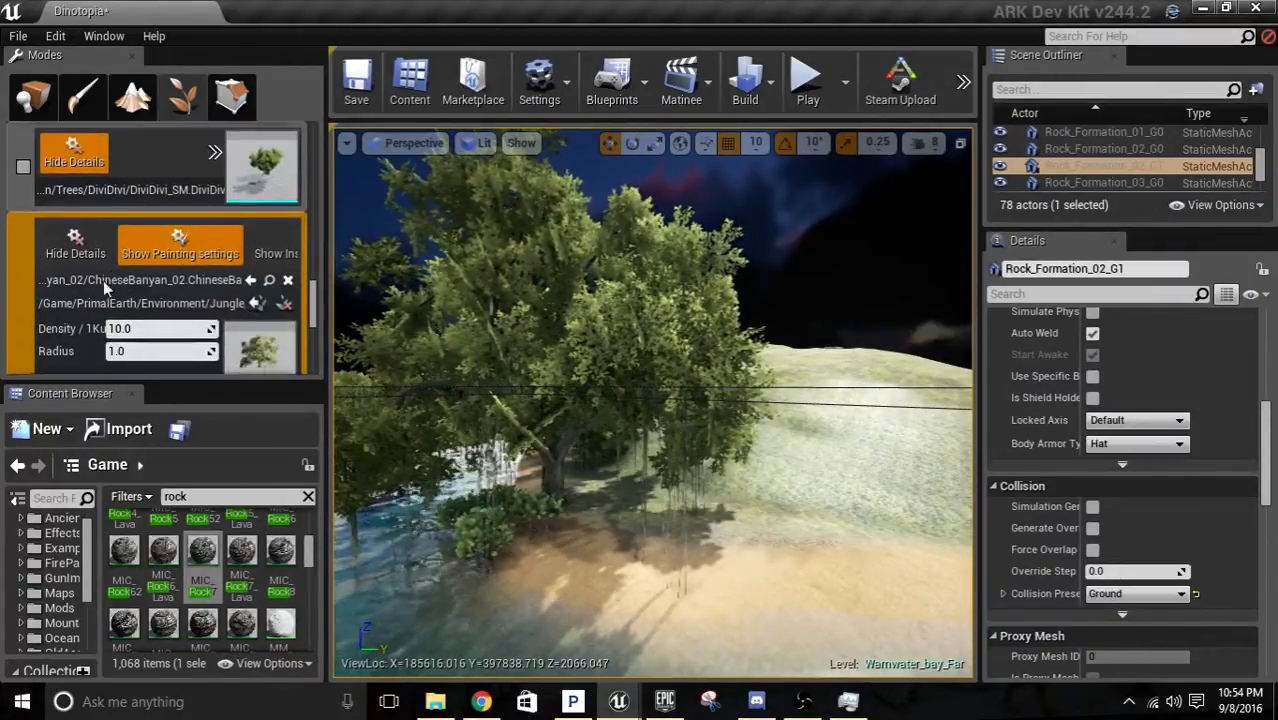
scroll(70, 295, "down", 5)
scroll(75, 305, "down", 5)
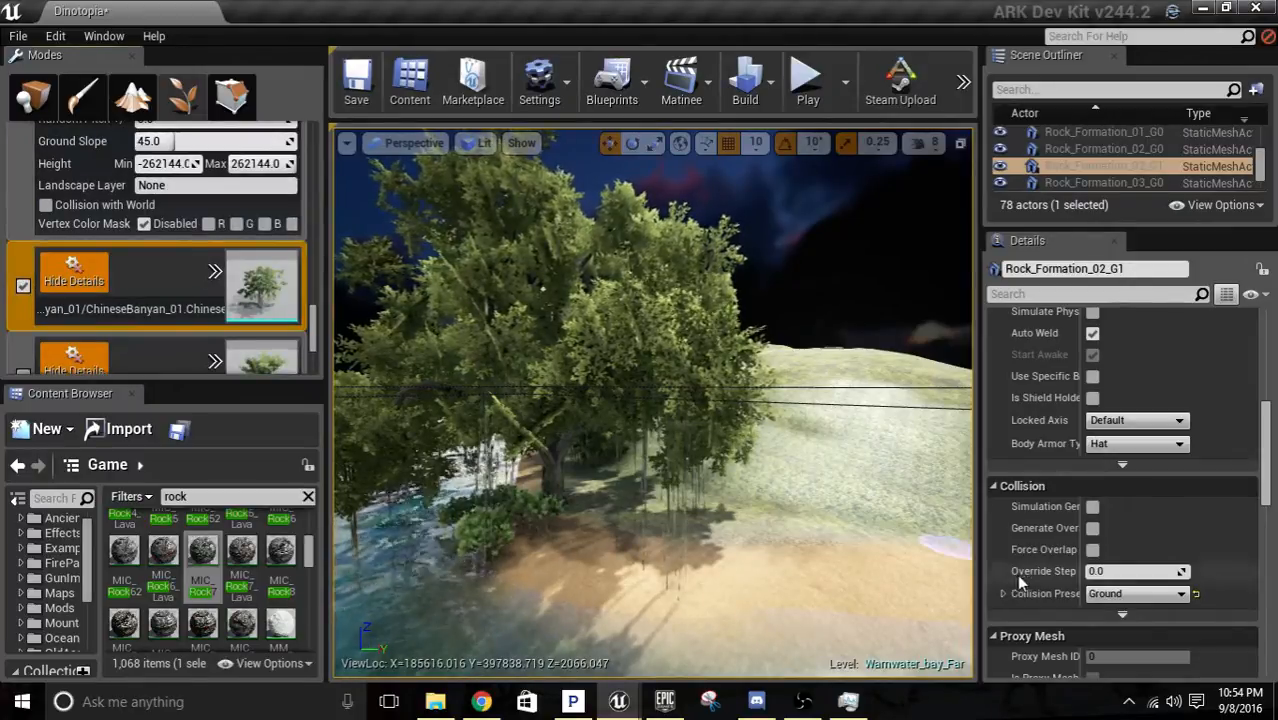
left_click(866, 530)
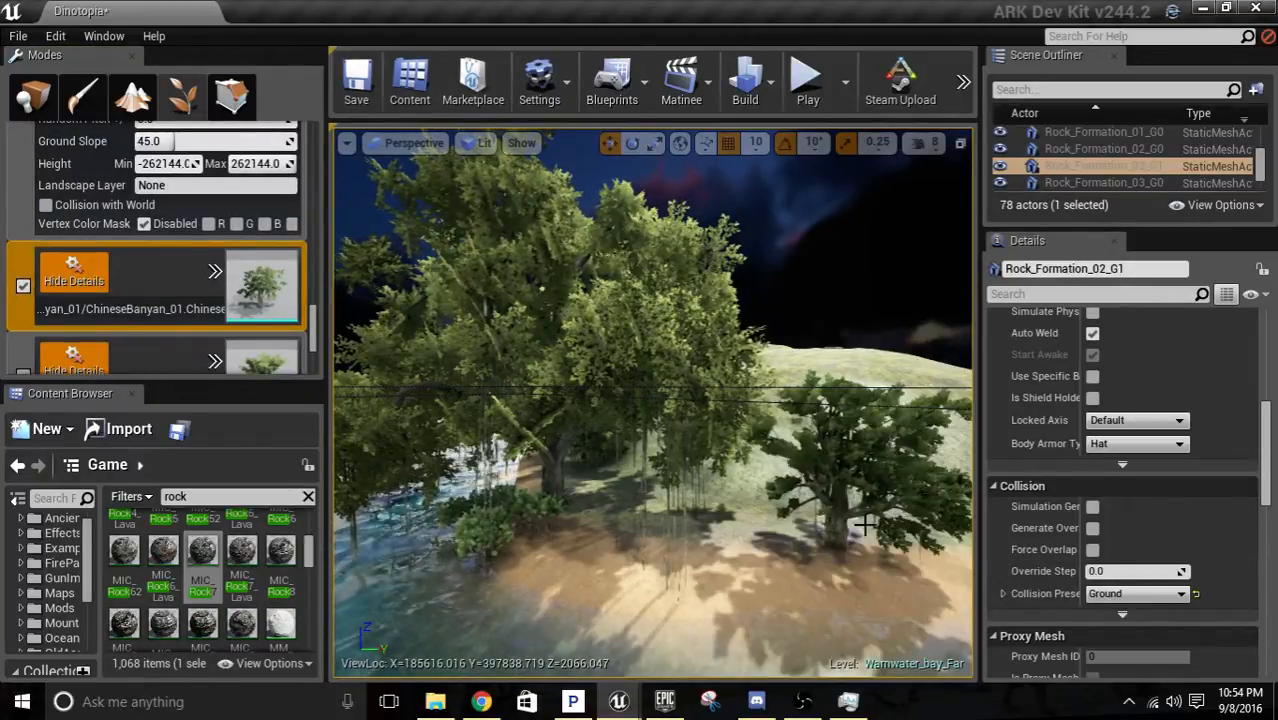
Place another ChineseBanyan_01 in the middle of the open beach between the two banyan groves.
key("w")
right_click_drag(850, 567, 743, 436)
key("s")
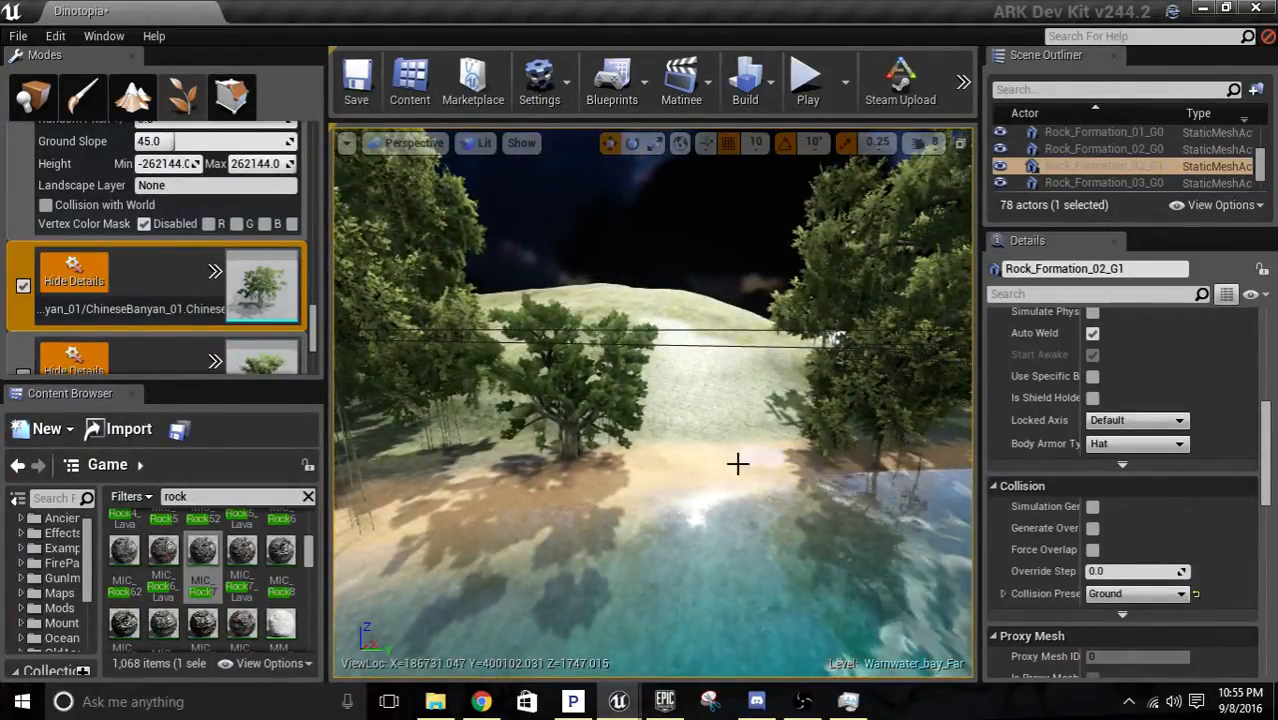
right_click_drag(736, 440, 768, 498)
key("w")
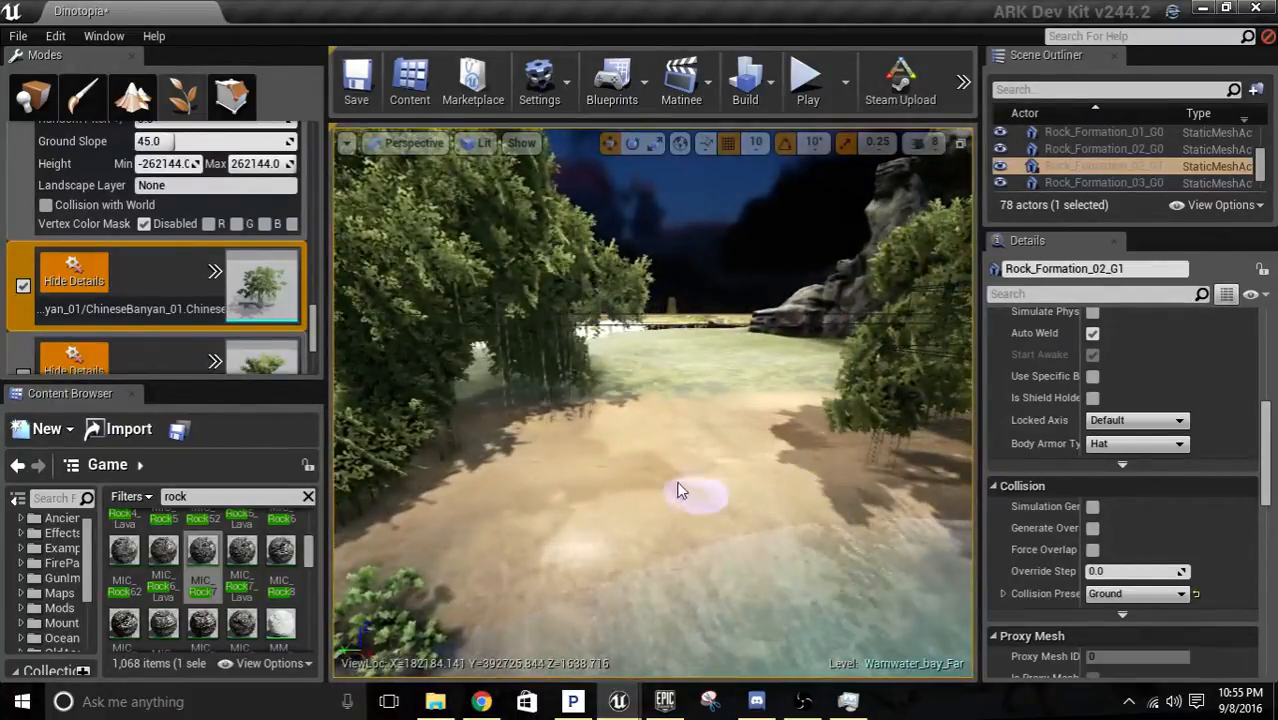
left_click(677, 490)
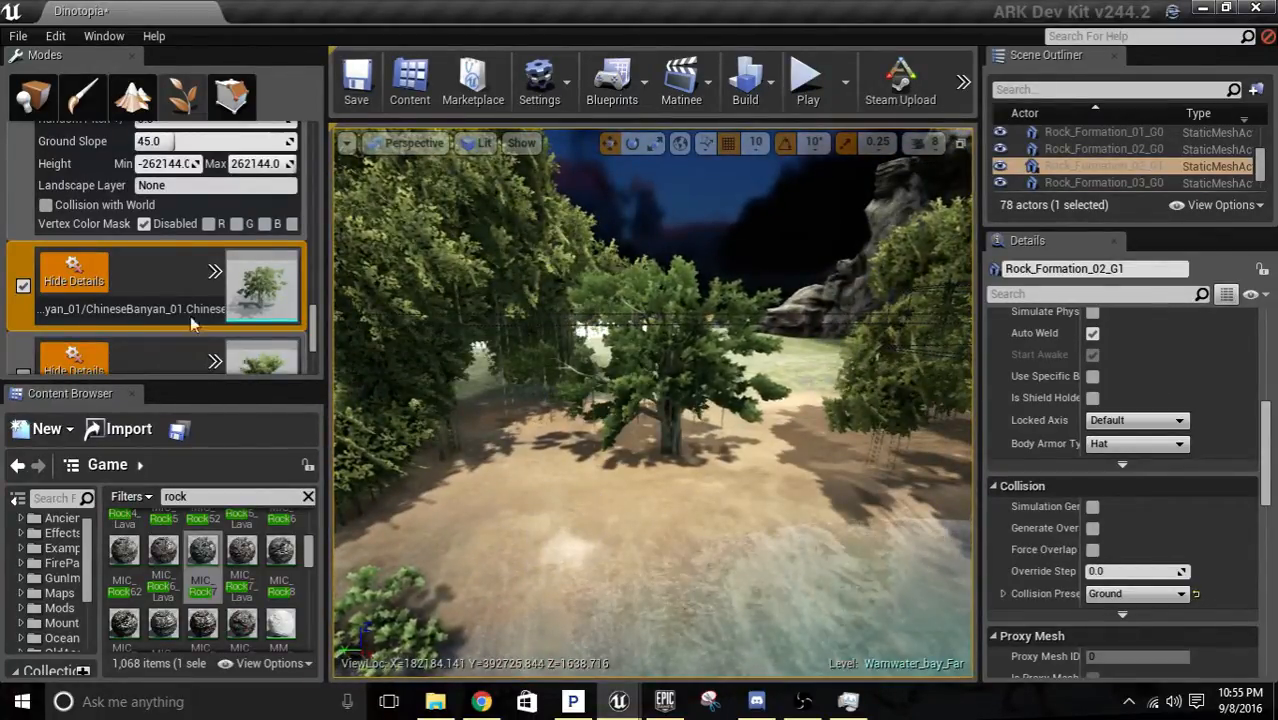
Show the painting settings of ChineseBanyan_01 and set its uniform scale range to 1.0 minimum and 2.0 maximum.
left_click(210, 272)
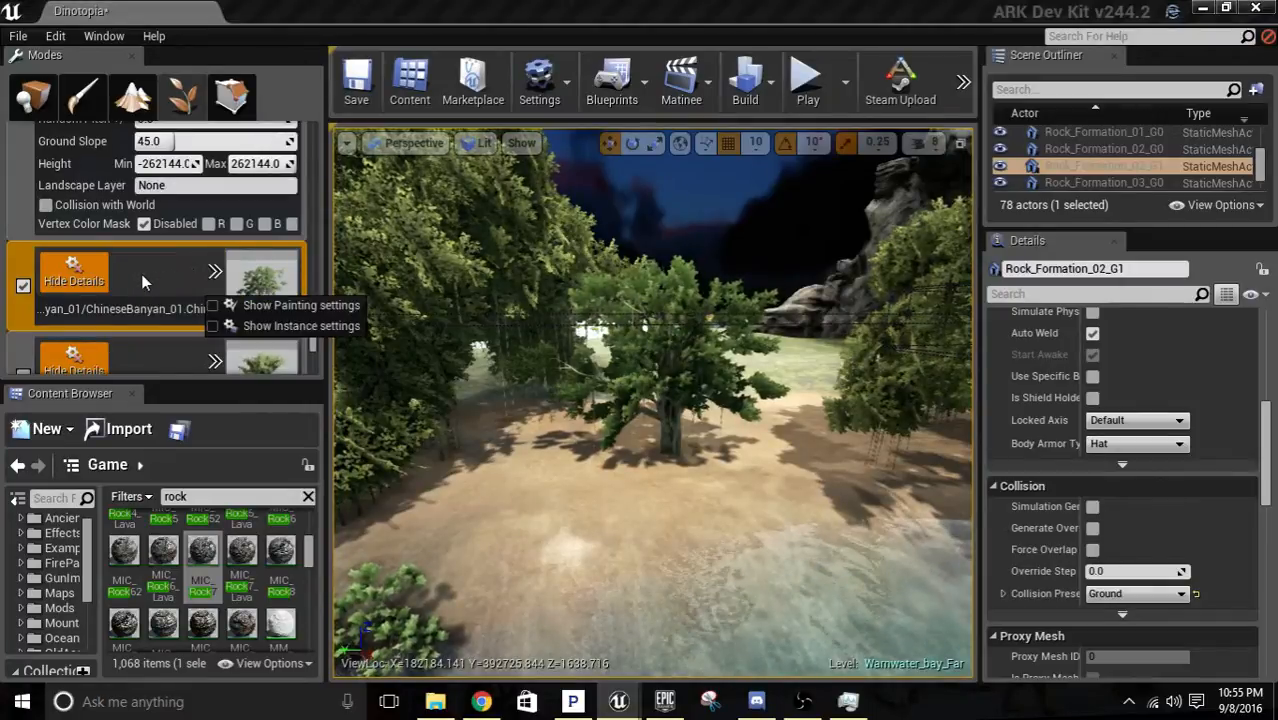
left_click(236, 306)
scroll(137, 260, "down", 4)
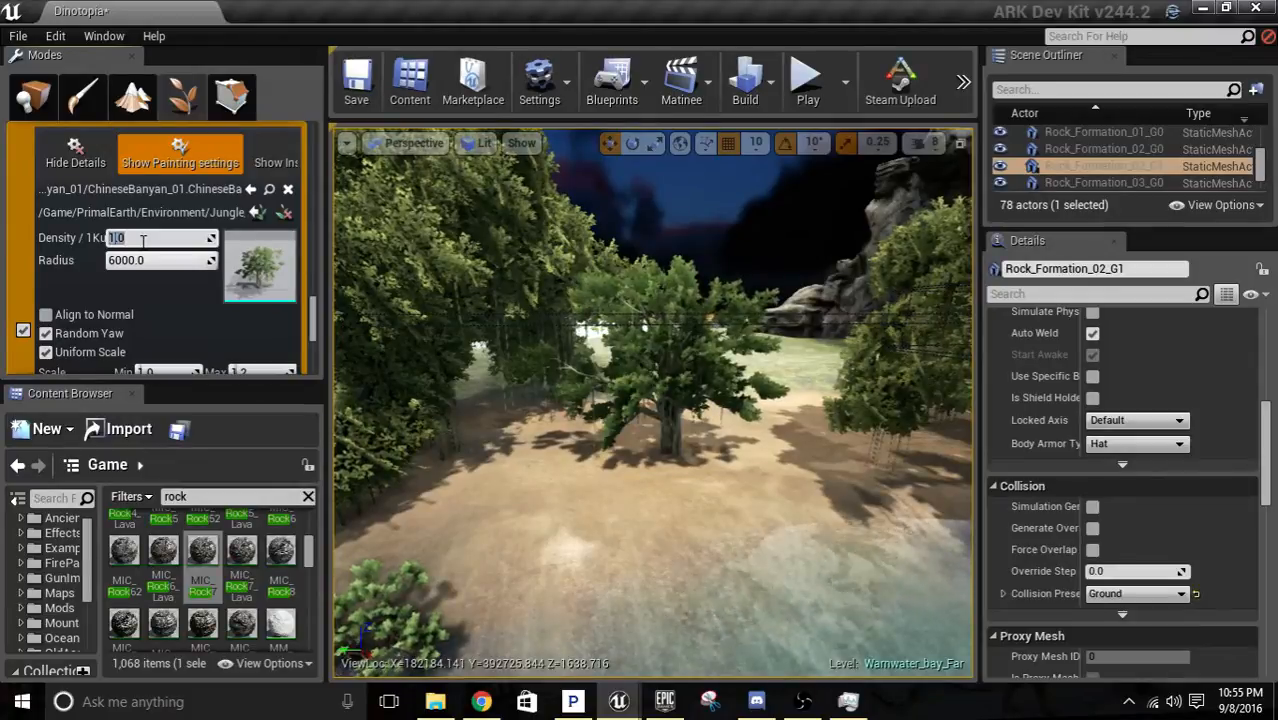
scroll(145, 258, "down", 3)
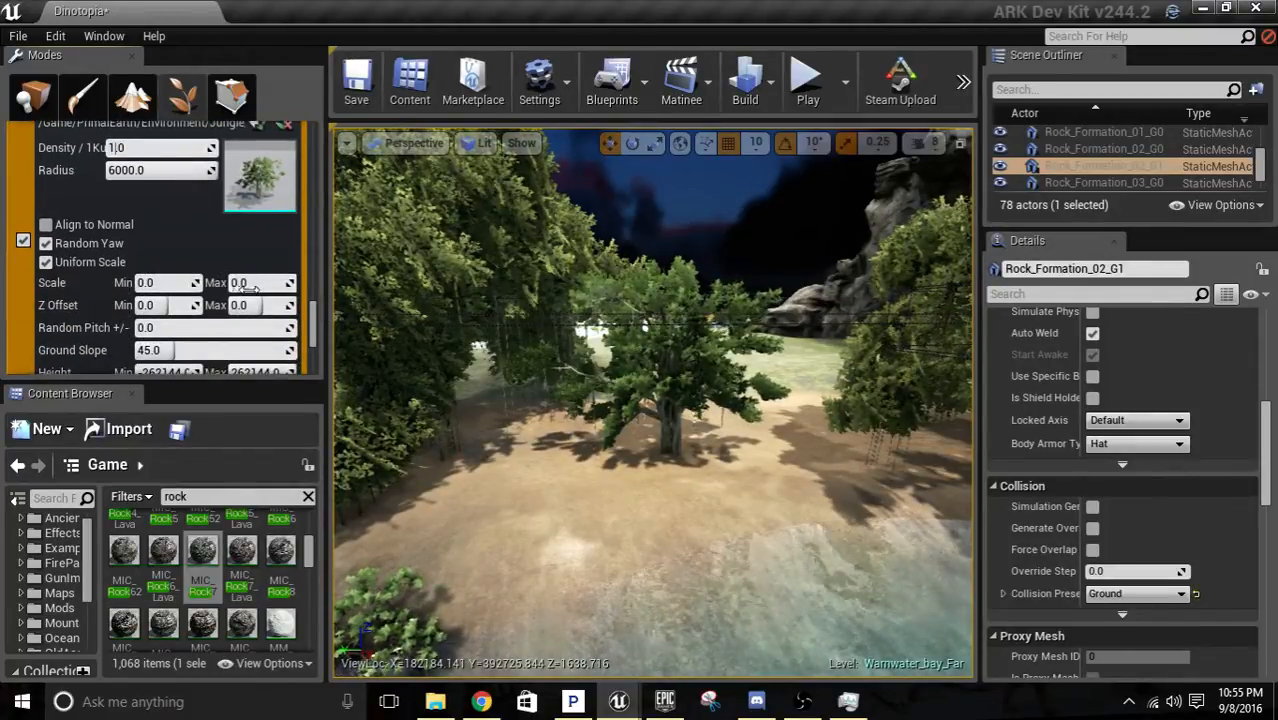
left_click(196, 287)
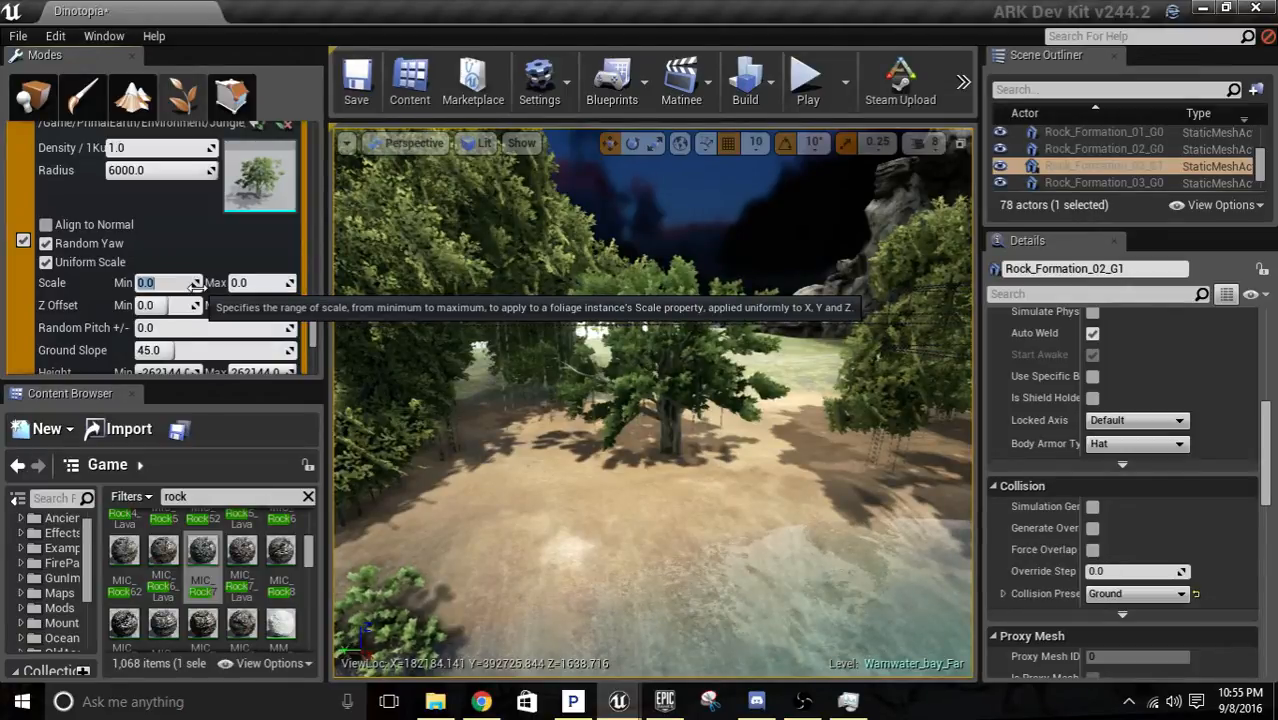
type("1.")
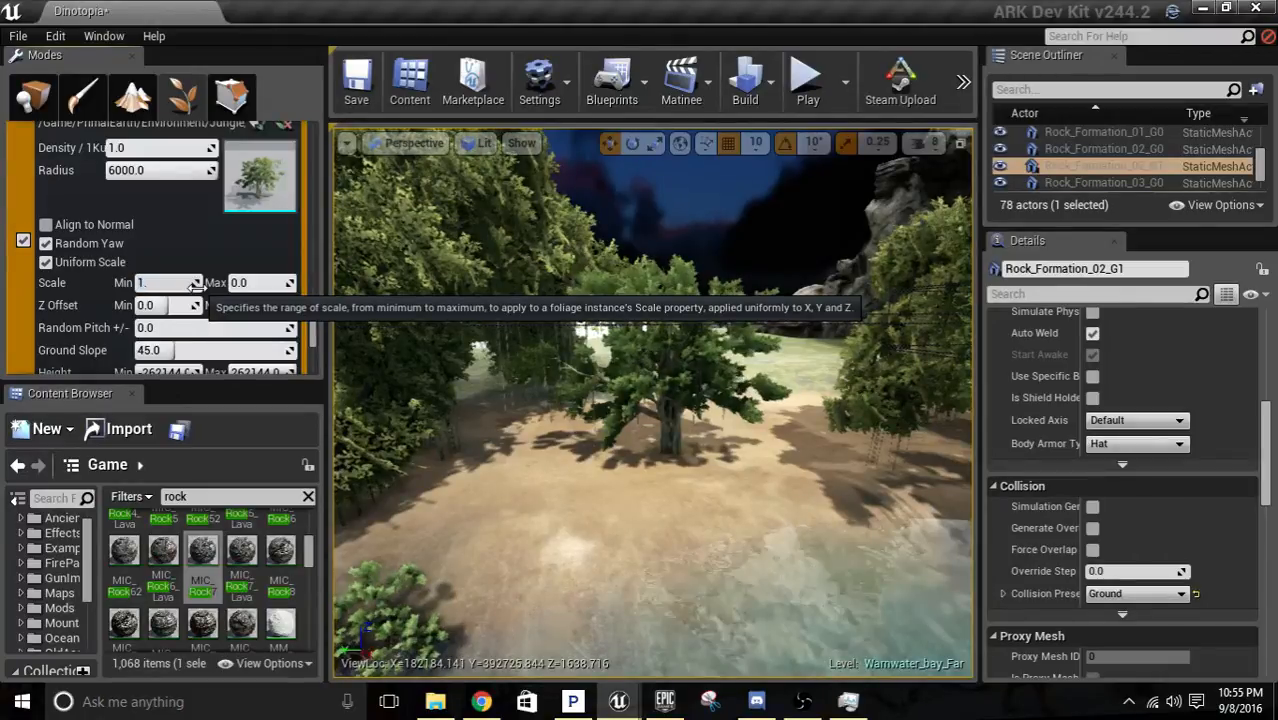
type("0")
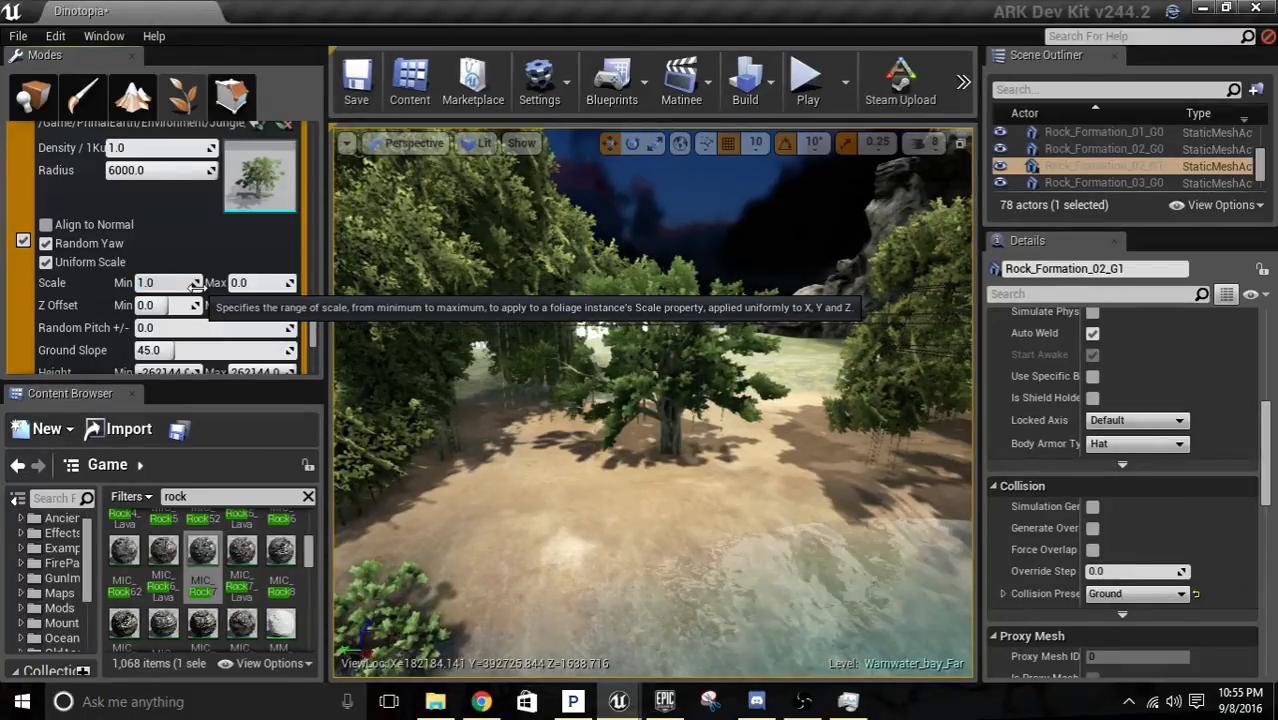
key("Tab")
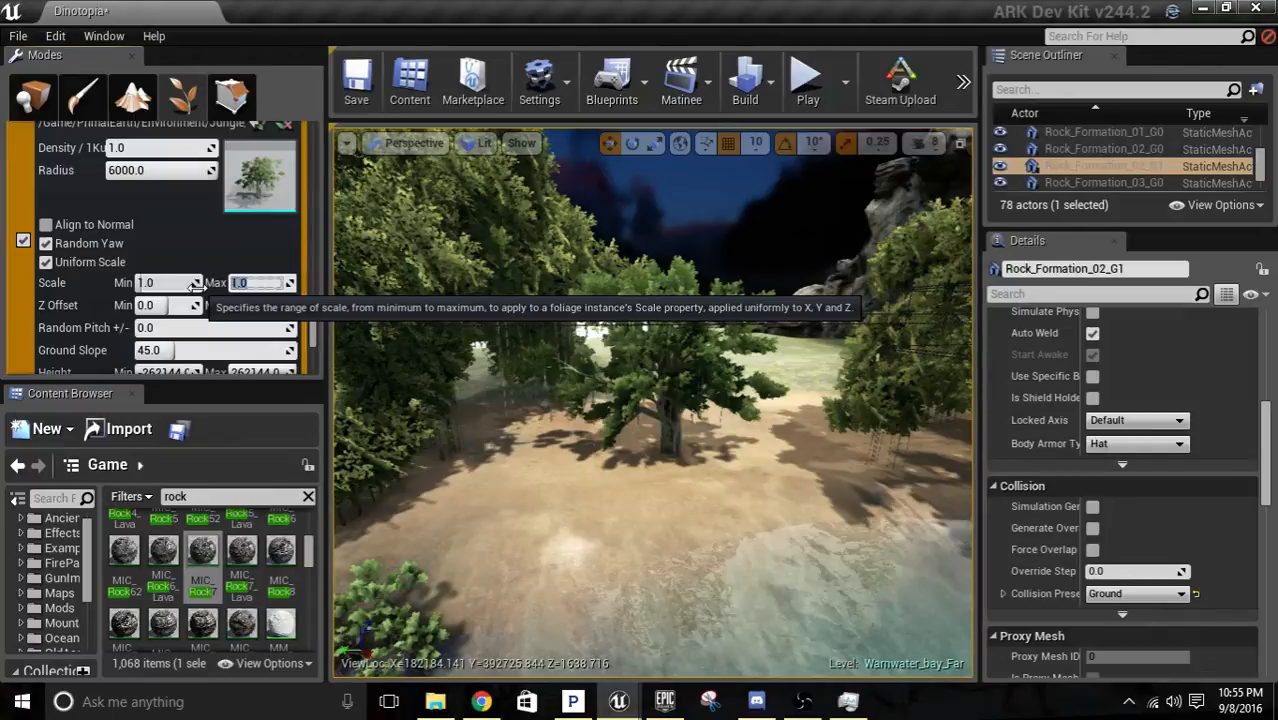
type("2.0")
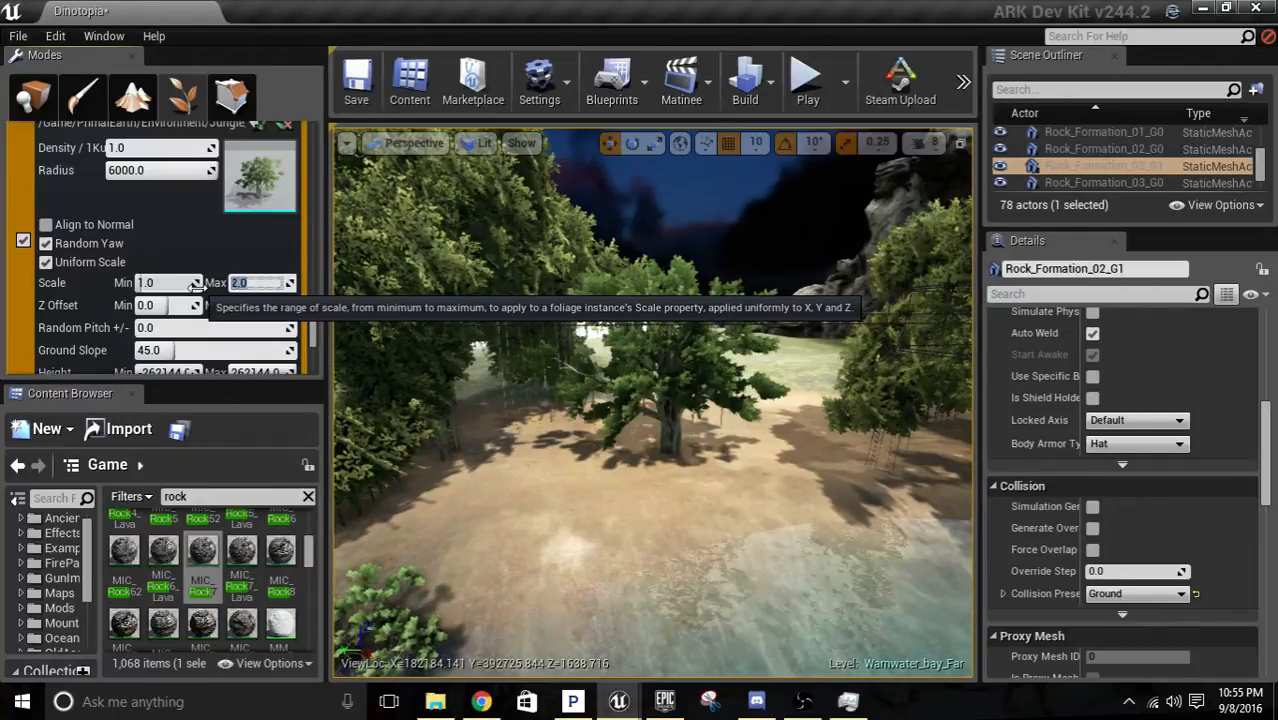
left_click(741, 500)
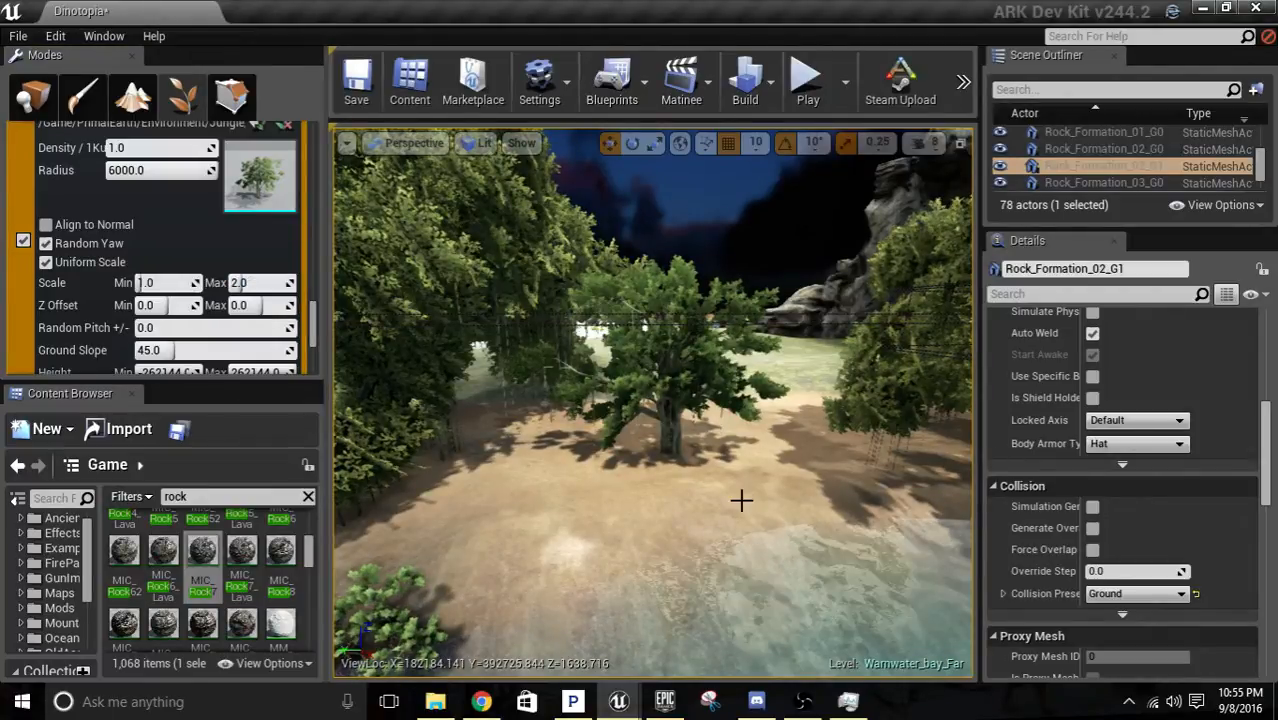
Set the painting radius of ChineseBanyan_01 to 300 to allow closer tree spacing.
right_click_drag(741, 500, 757, 486)
key("d")
left_click(180, 170)
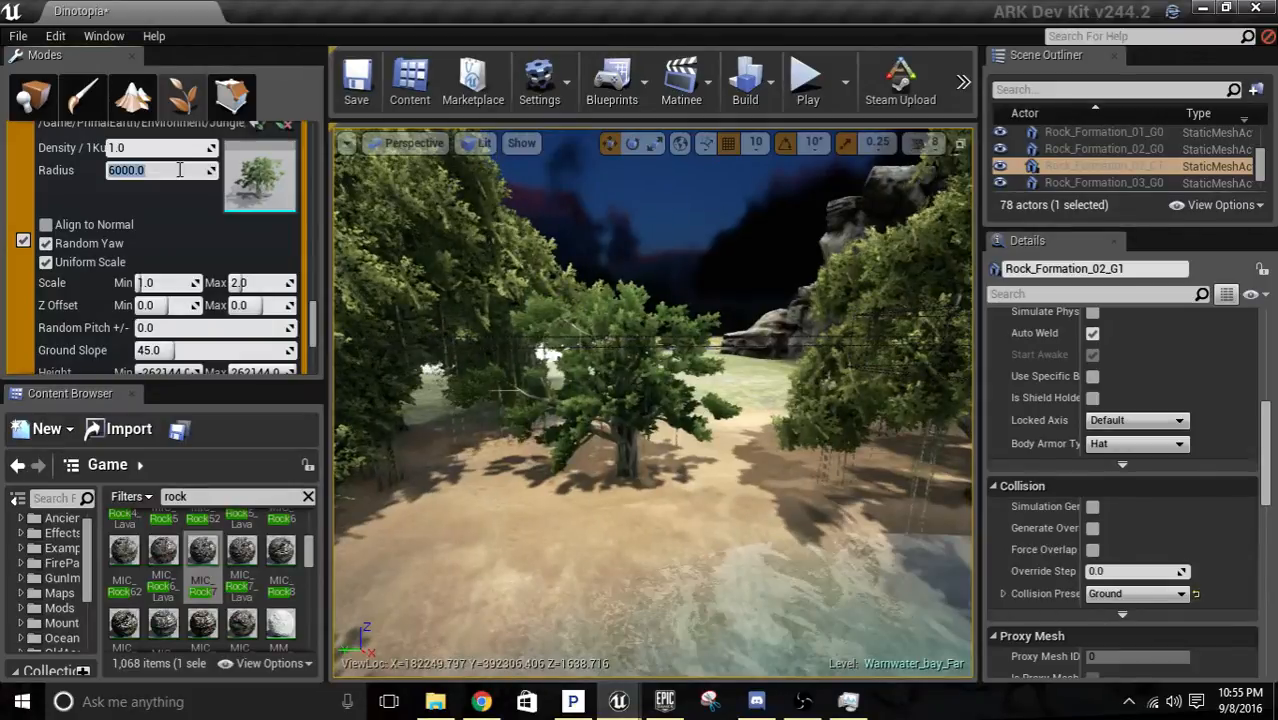
type("3000")
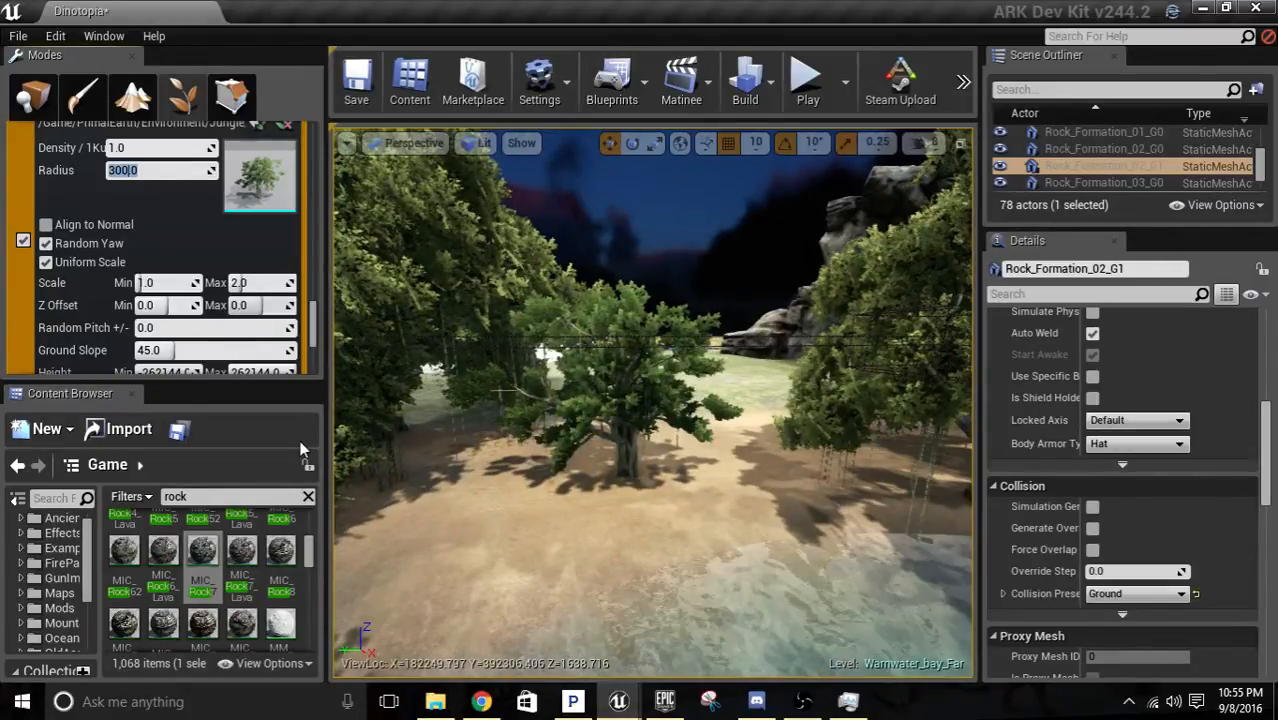
left_click(530, 513)
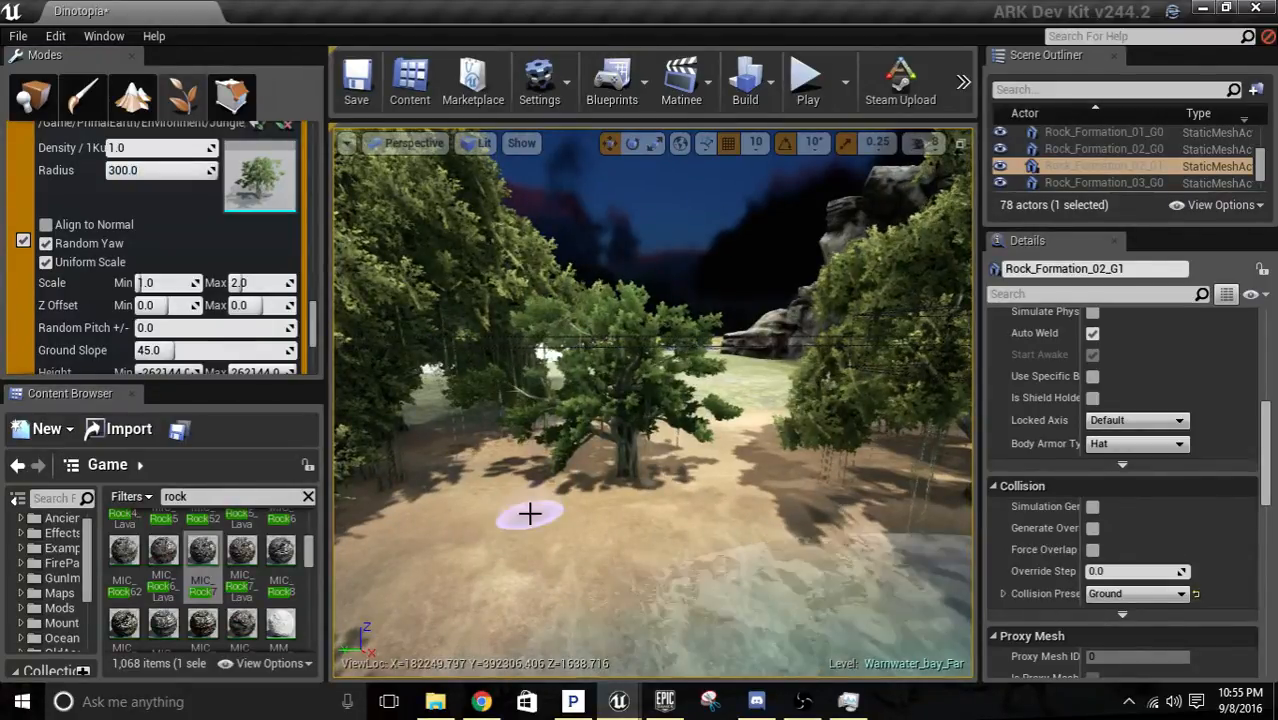
right_click_drag(530, 513, 703, 486)
key("a")
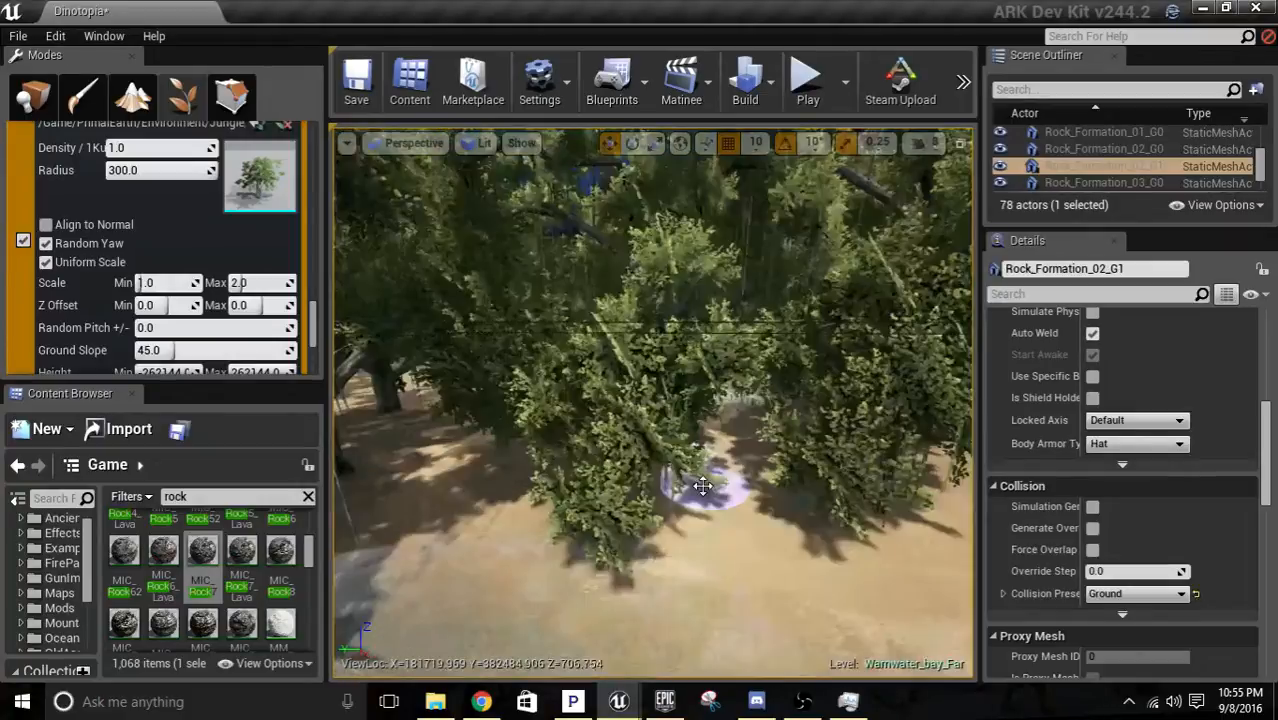